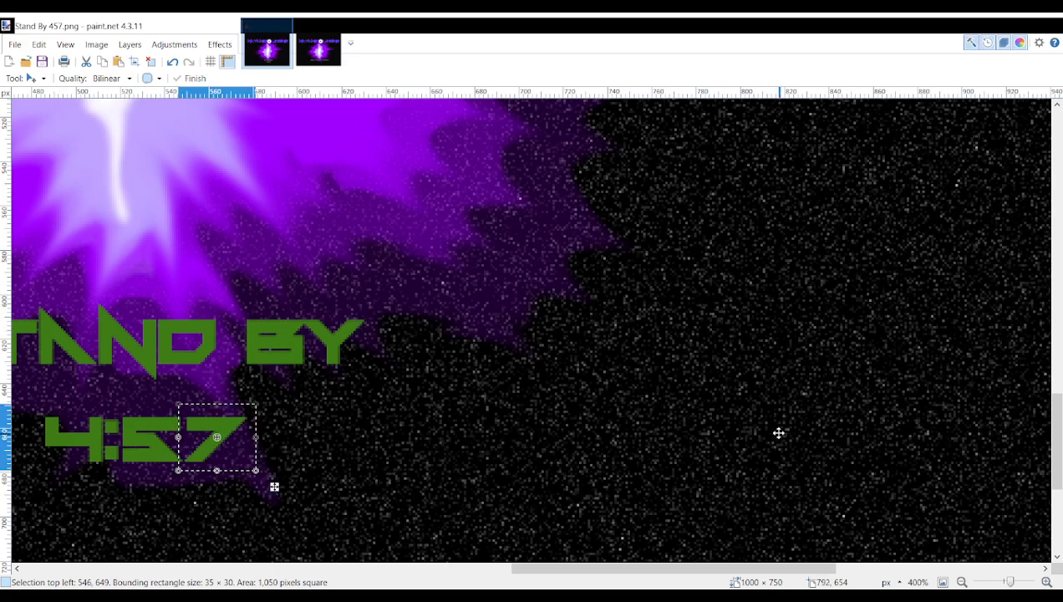
Bring back the spare digits and return the 7 from the countdown to its gap between the spare 6 and 8.
{"action": "key", "text": "ctrl+z"}
{"action": "key", "text": "ctrl+y"}
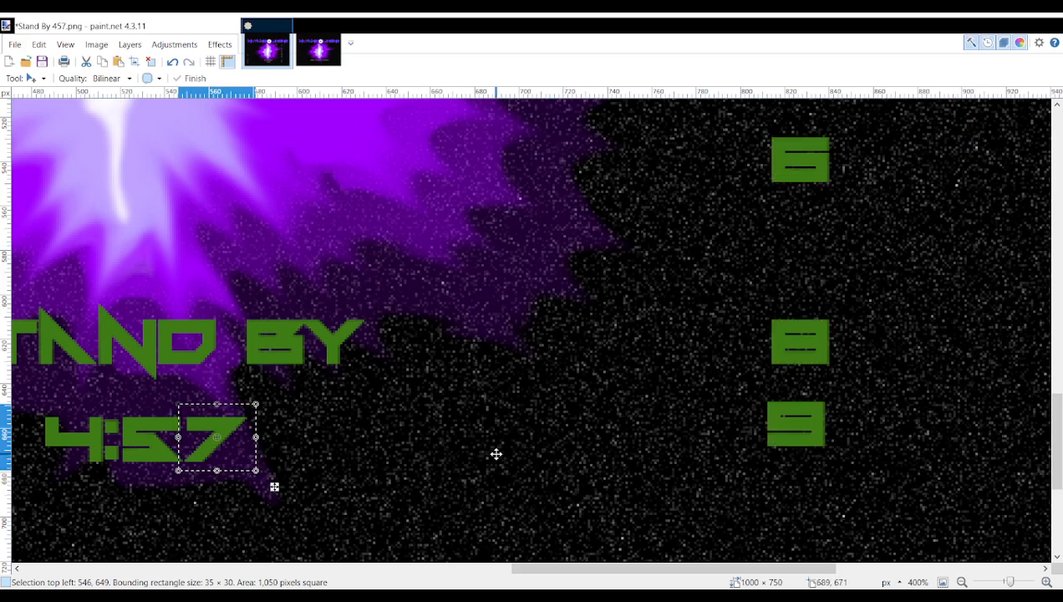
{"action": "left_click_drag", "start_coordinate": [230, 439], "coordinate": [817, 229]}
{"action": "scroll", "coordinate": [494, 263], "scroll_direction": "up", "scroll_amount": 3}
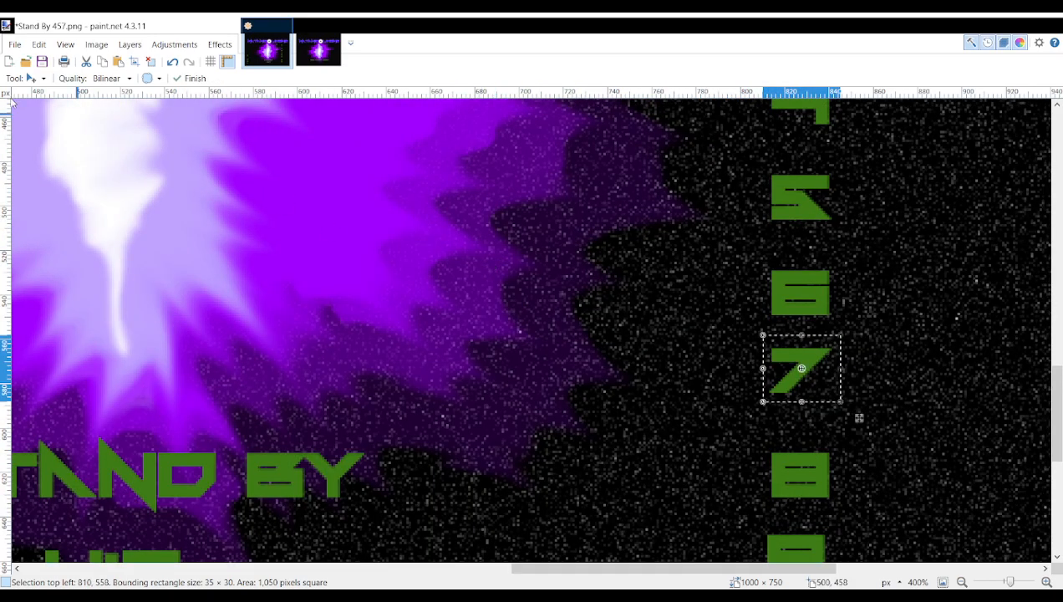
Move the spare 6 into the last place of the countdown so that it reads 4:56.
{"action": "key", "text": "s"}
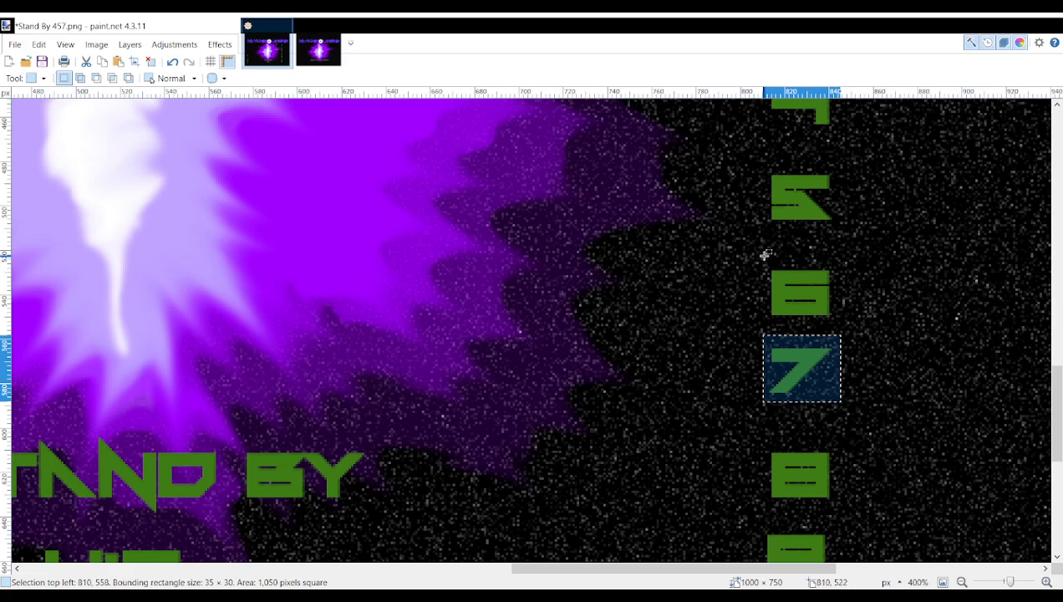
{"action": "left_click_drag", "start_coordinate": [766, 265], "coordinate": [844, 318]}
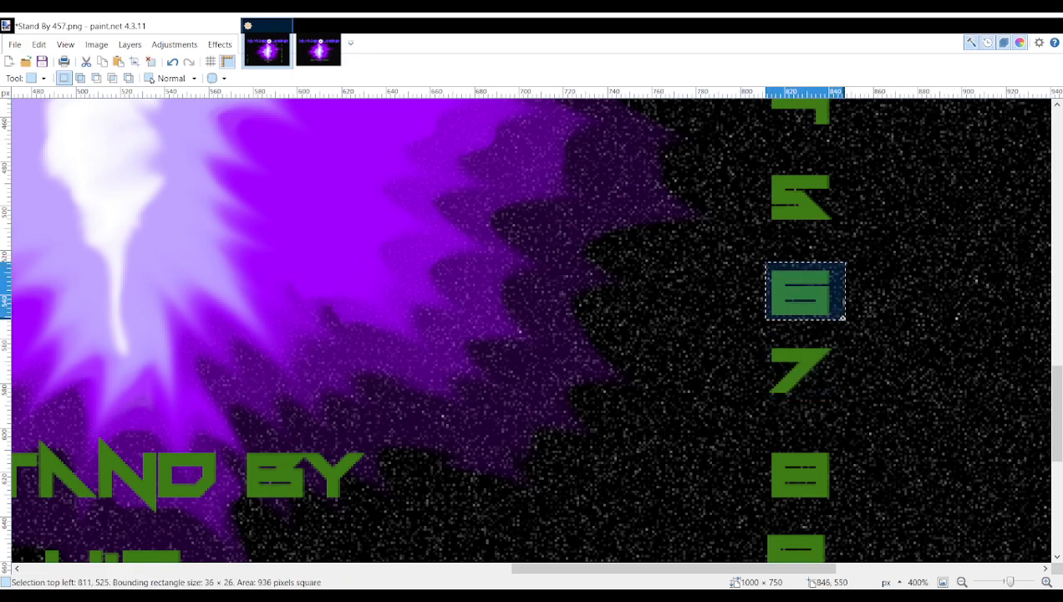
{"action": "key", "text": "m"}
{"action": "left_click_drag", "start_coordinate": [780, 293], "coordinate": [327, 361]}
{"action": "scroll", "coordinate": [258, 549], "scroll_direction": "down", "scroll_amount": 3}
{"action": "scroll", "coordinate": [274, 351], "scroll_direction": "left", "scroll_amount": 2}
{"action": "scroll", "coordinate": [274, 352], "scroll_direction": "left", "scroll_amount": 1}
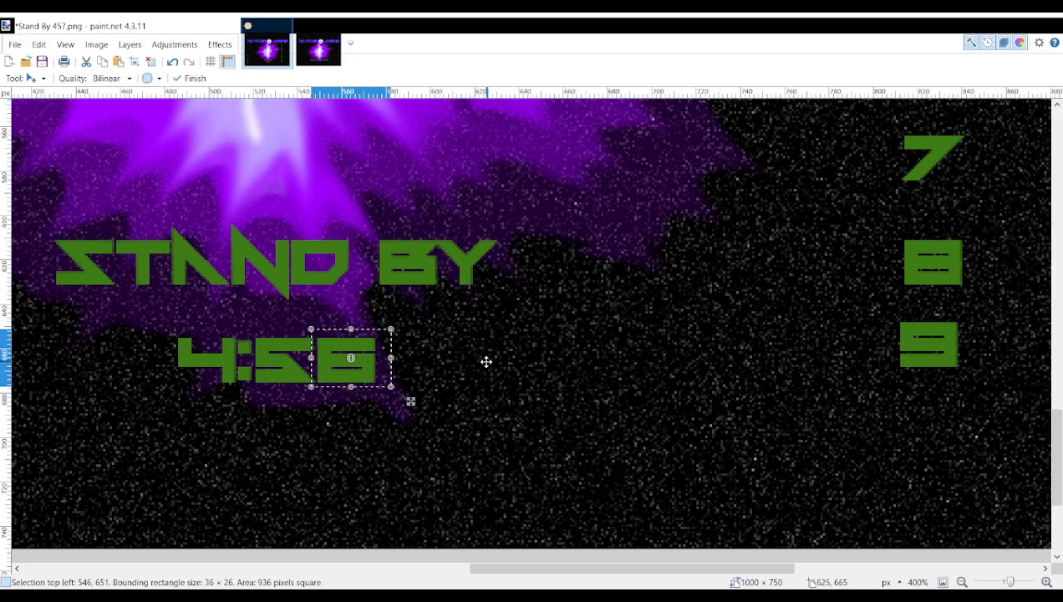
Deselect the 6, then save the frame with the spare digits hidden as Stand By 456.png.
{"action": "key", "text": "s"}
{"action": "left_click", "coordinate": [515, 389]}
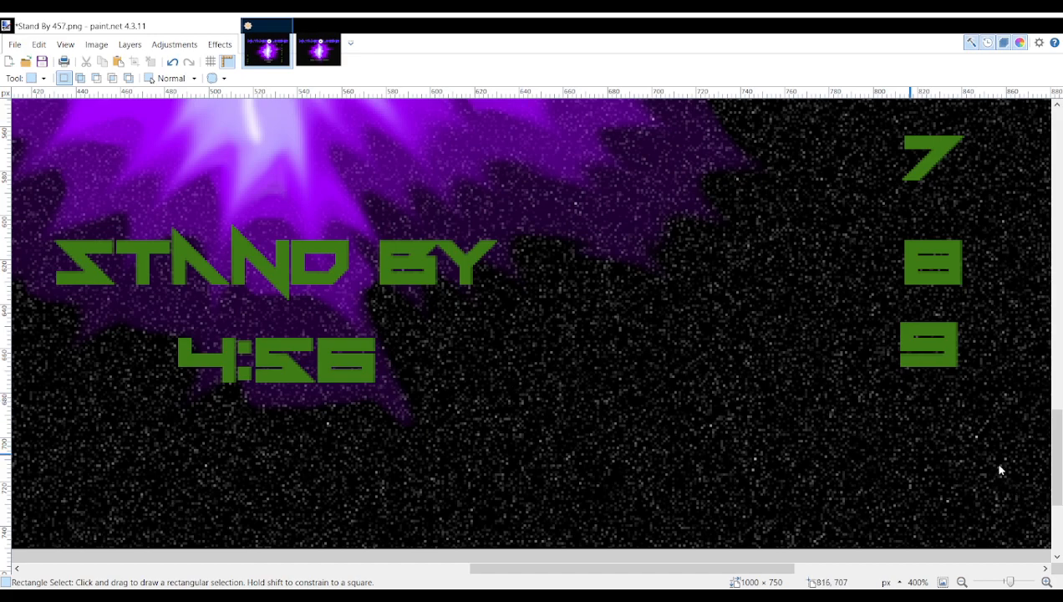
{"action": "left_click", "coordinate": [1028, 464]}
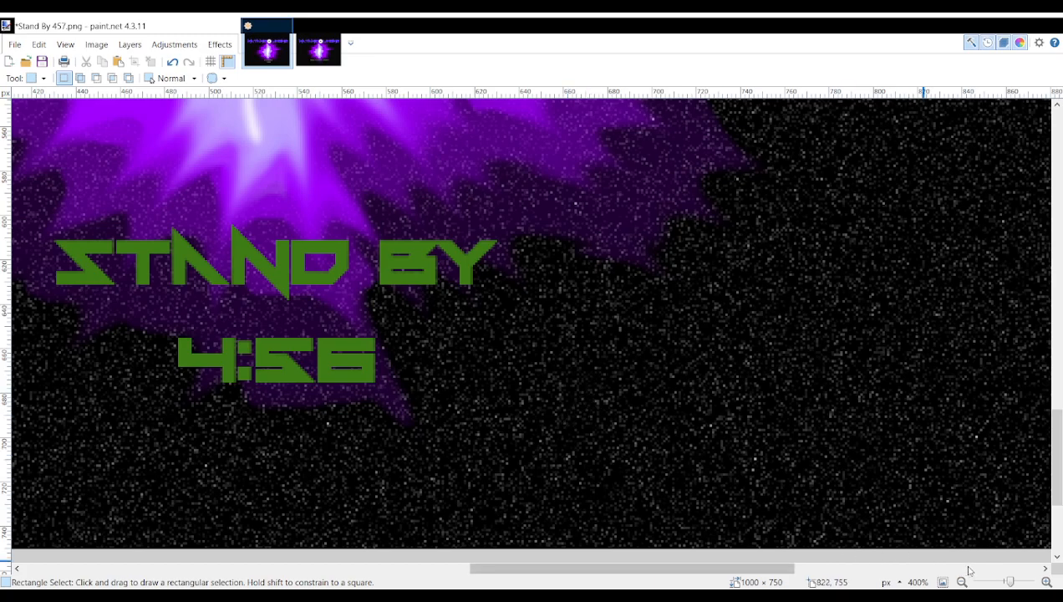
{"action": "mouse_move", "coordinate": [1010, 583]}
{"action": "left_mouse_down"}
{"action": "mouse_move", "coordinate": [996, 583]}
{"action": "mouse_move", "coordinate": [1006, 583]}
{"action": "left_mouse_up"}
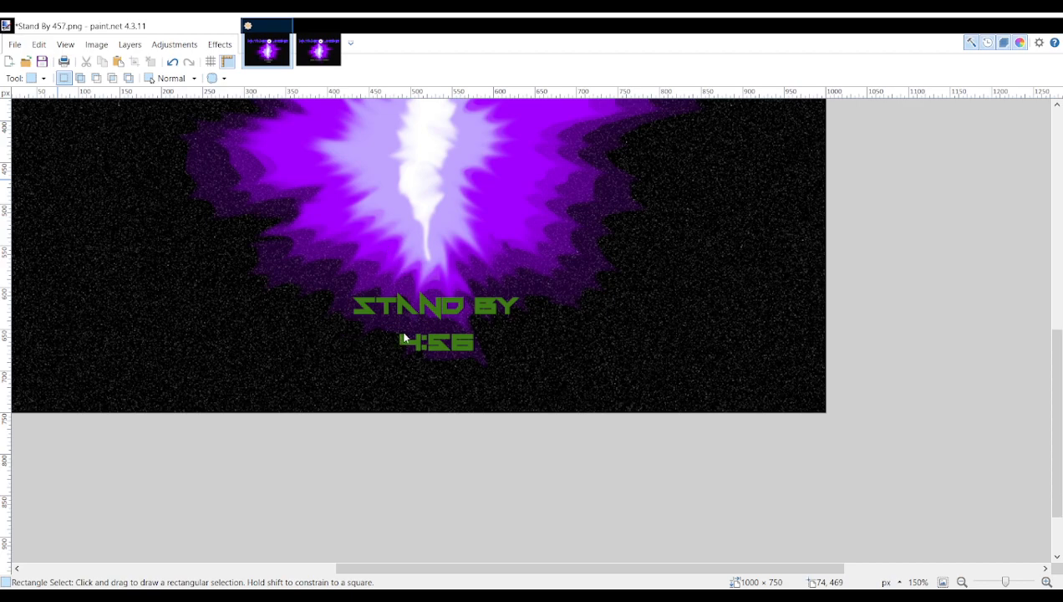
Restore the spare digits and move the 6 from the countdown back to its column between the 5 and 7.
{"action": "key", "text": "ctrl+z"}
{"action": "left_click", "coordinate": [1020, 465]}
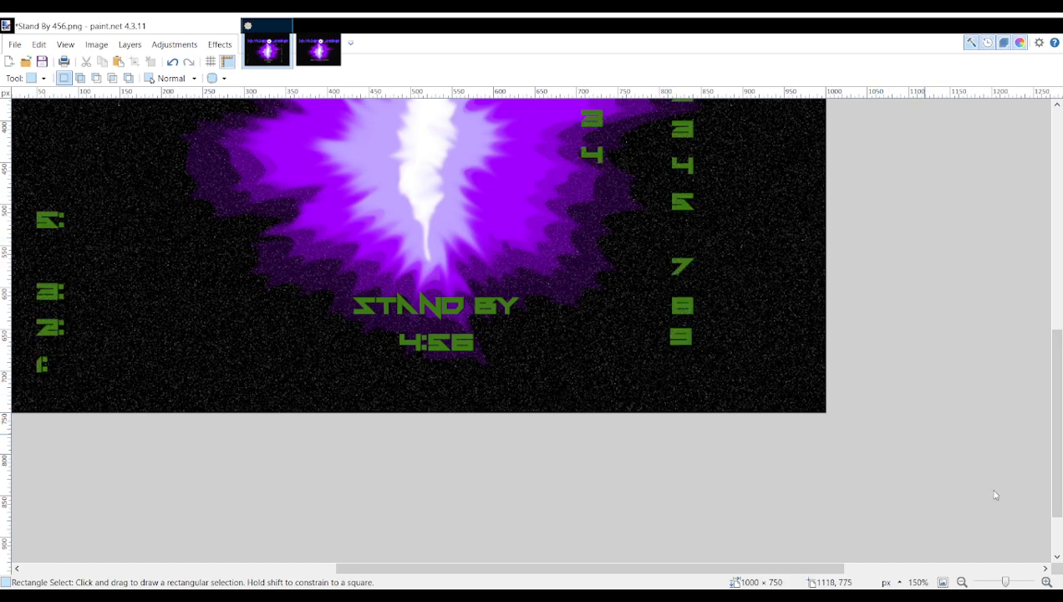
{"action": "left_click_drag", "start_coordinate": [1006, 582], "coordinate": [1012, 582]}
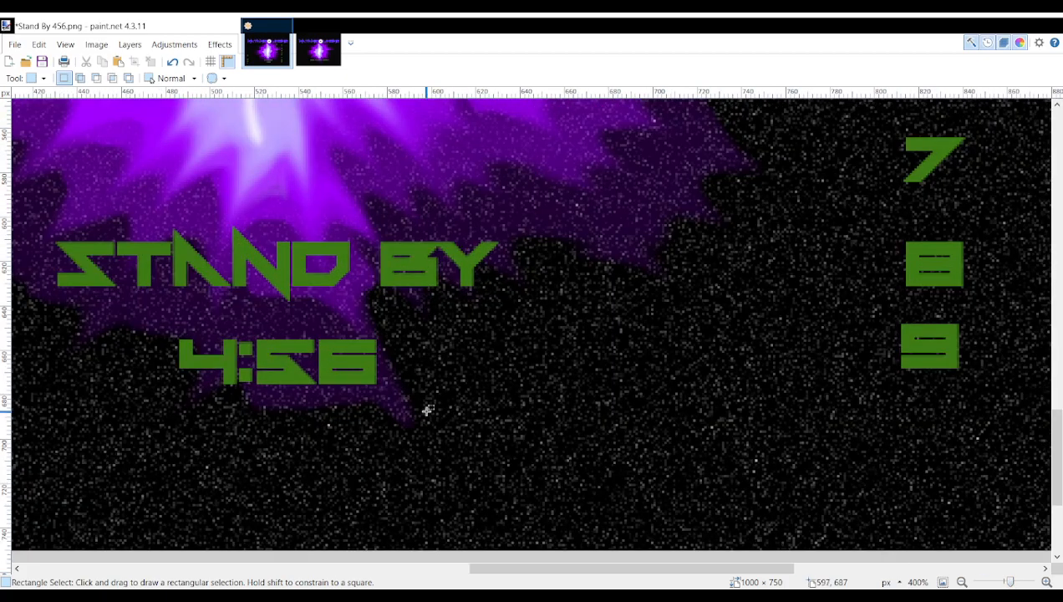
{"action": "scroll", "coordinate": [479, 358], "scroll_direction": "right", "scroll_amount": 2}
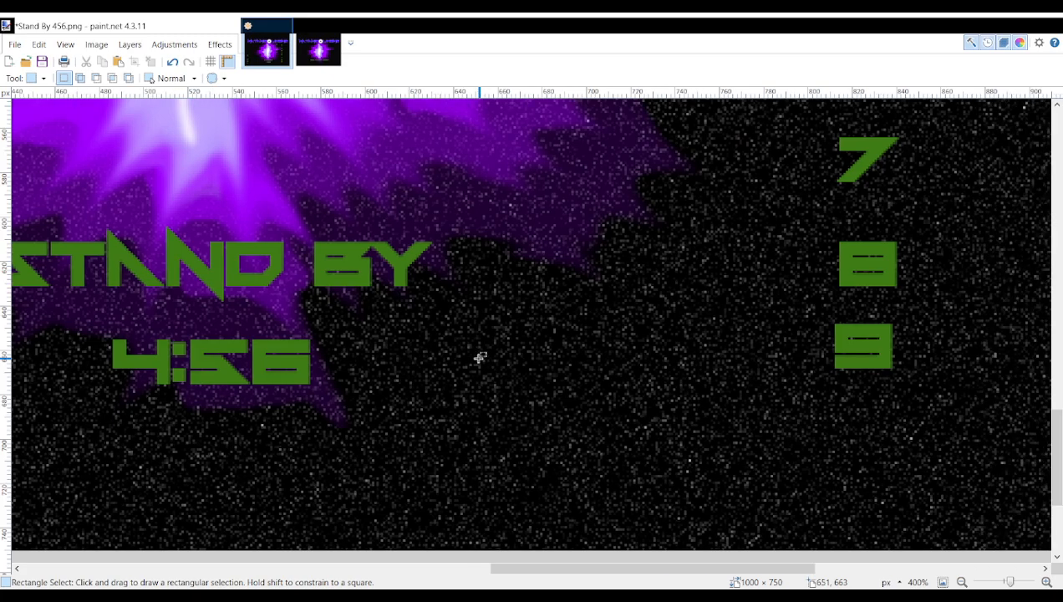
{"action": "scroll", "coordinate": [480, 357], "scroll_direction": "up", "scroll_amount": 4}
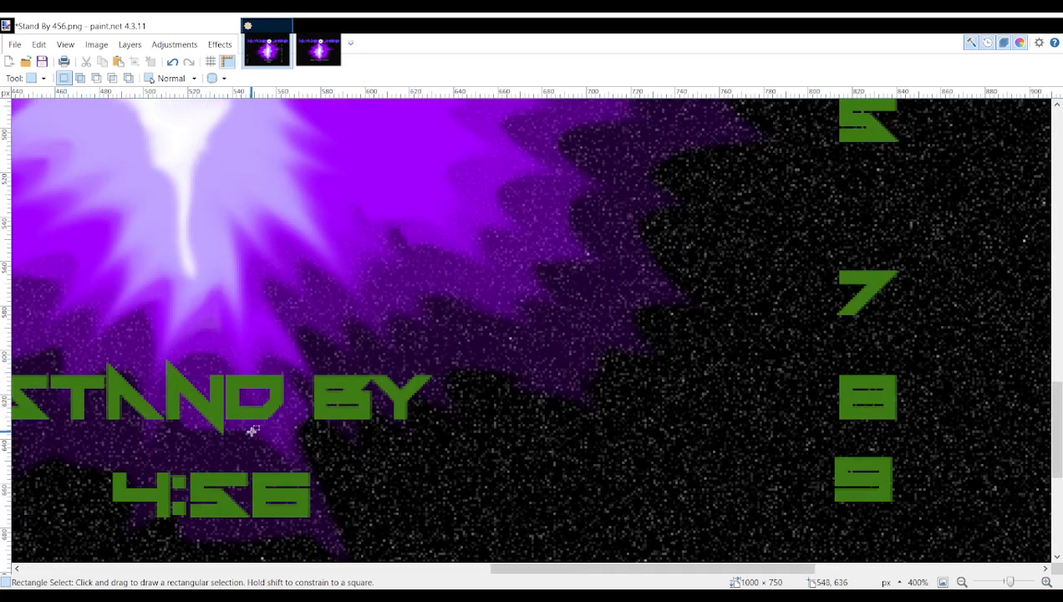
{"action": "left_click_drag", "start_coordinate": [246, 467], "coordinate": [323, 521]}
{"action": "key", "text": "m"}
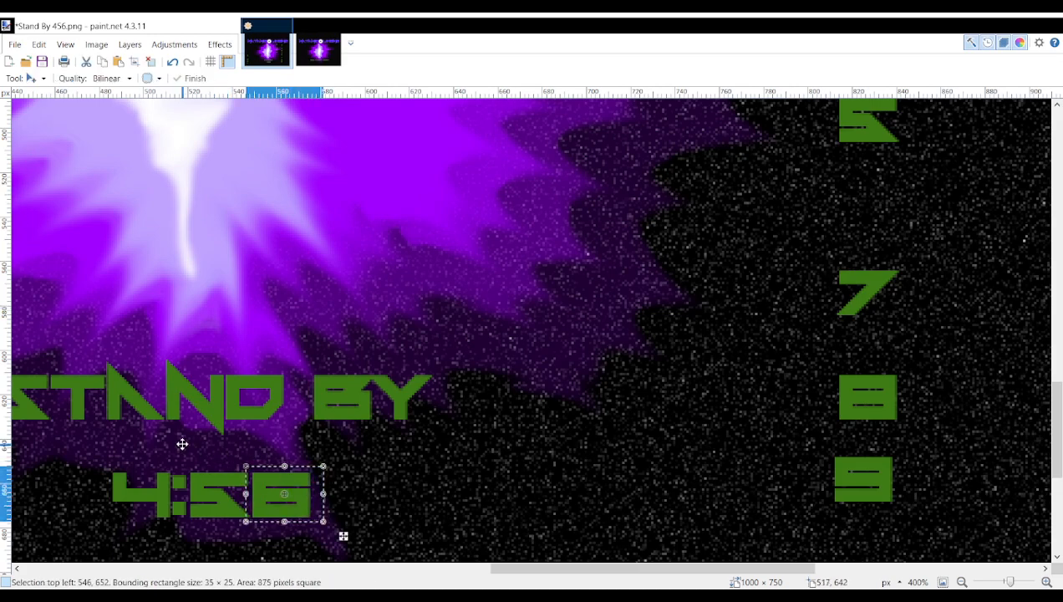
{"action": "left_click_drag", "start_coordinate": [298, 477], "coordinate": [886, 185]}
{"action": "scroll", "coordinate": [826, 292], "scroll_direction": "up", "scroll_amount": 1}
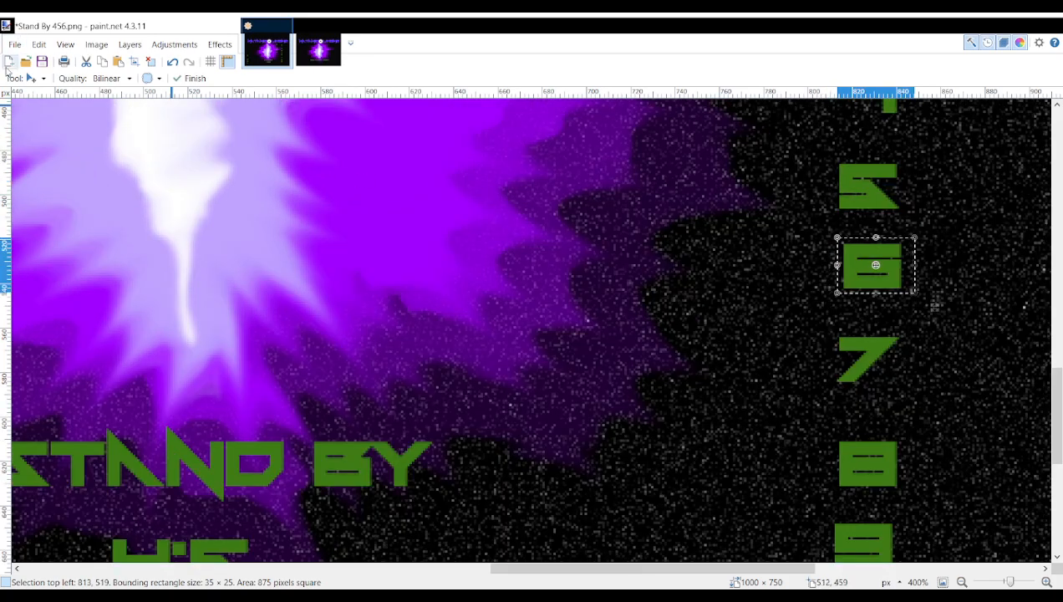
Select the spare 5 above the 6 and move it to the last place of the countdown.
{"action": "key", "text": "s"}
{"action": "left_click_drag", "start_coordinate": [835, 153], "coordinate": [909, 219]}
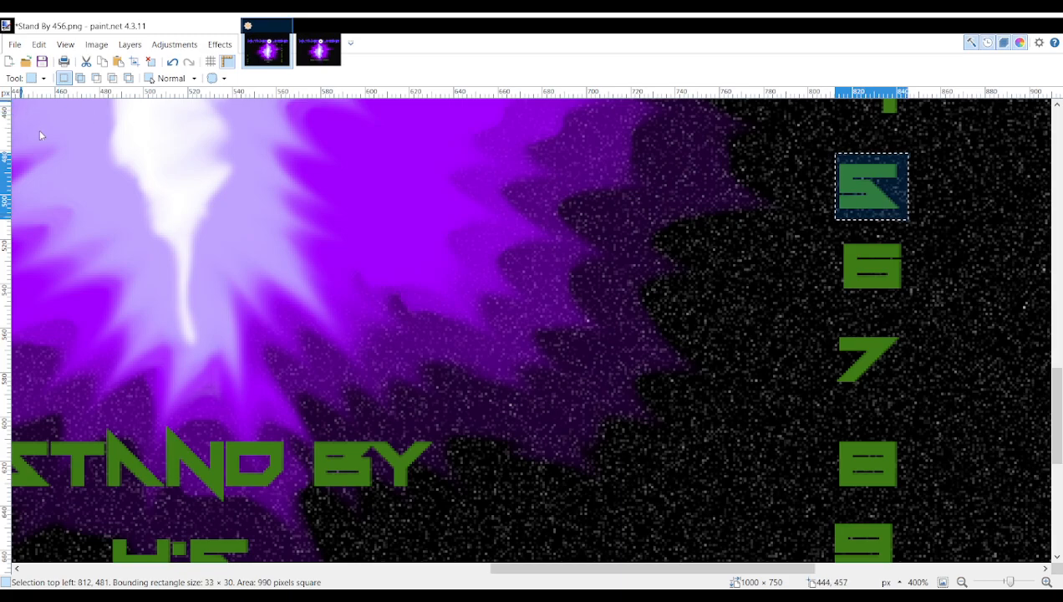
{"action": "key", "text": "m"}
{"action": "left_click_drag", "start_coordinate": [861, 189], "coordinate": [300, 541]}
{"action": "scroll", "coordinate": [286, 423], "scroll_direction": "down", "scroll_amount": 1}
{"action": "scroll", "coordinate": [287, 423], "scroll_direction": "down", "scroll_amount": 1}
Align the 5 with the countdown to read 4:55 and save the frame without spare digits as Stand By 455.png.
{"action": "left_click_drag", "start_coordinate": [298, 415], "coordinate": [275, 438]}
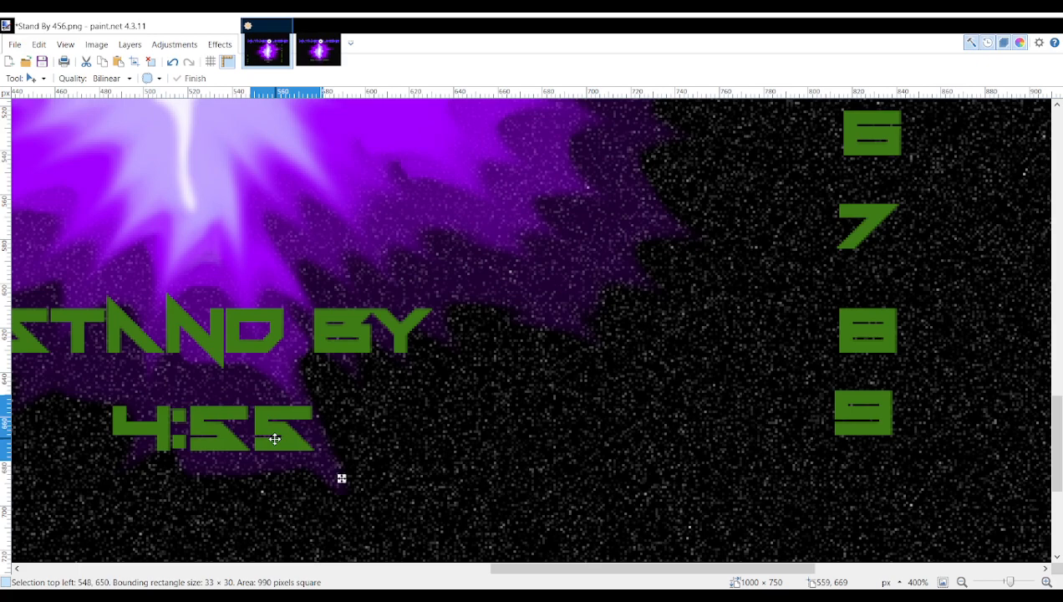
{"action": "left_click_drag", "start_coordinate": [275, 439], "coordinate": [274, 439]}
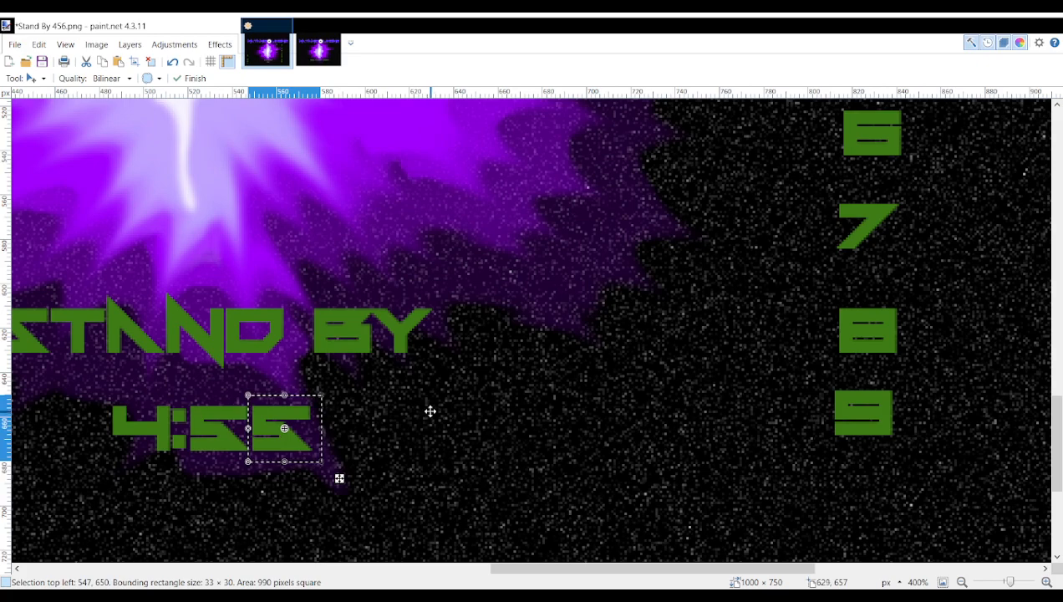
{"action": "scroll", "coordinate": [430, 411], "scroll_direction": "left", "scroll_amount": 3}
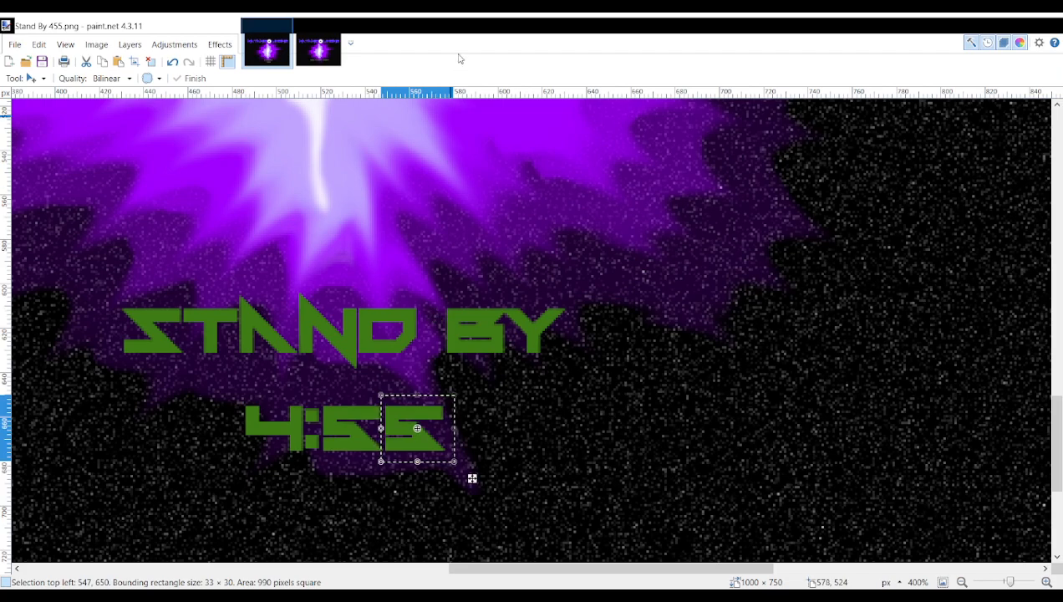
Make the spare digits visible again beside the 4:55 countdown.
{"action": "key", "text": "ctrl+z"}
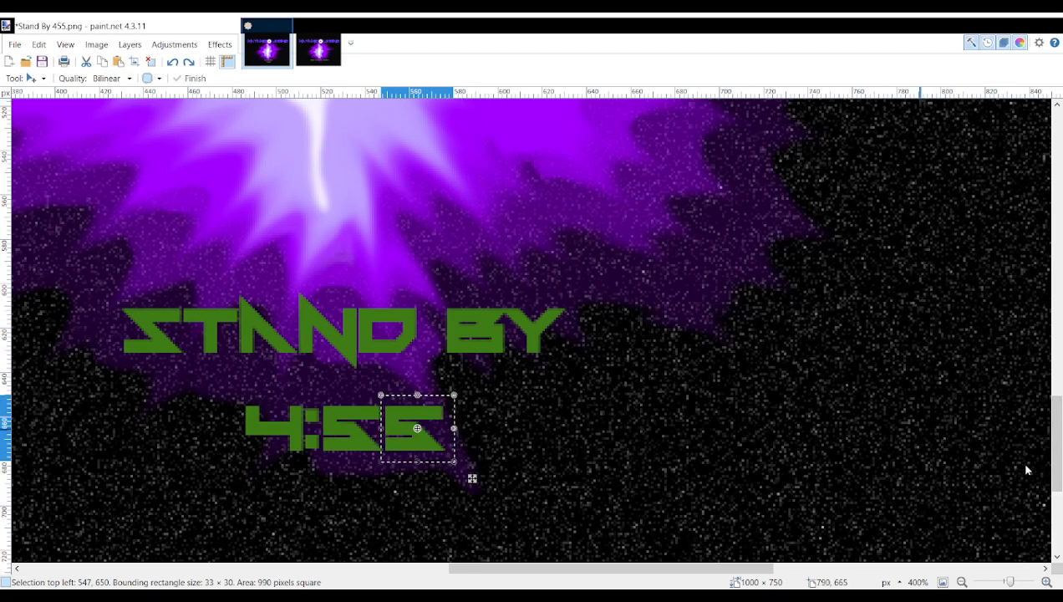
{"action": "key", "text": "ctrl+y"}
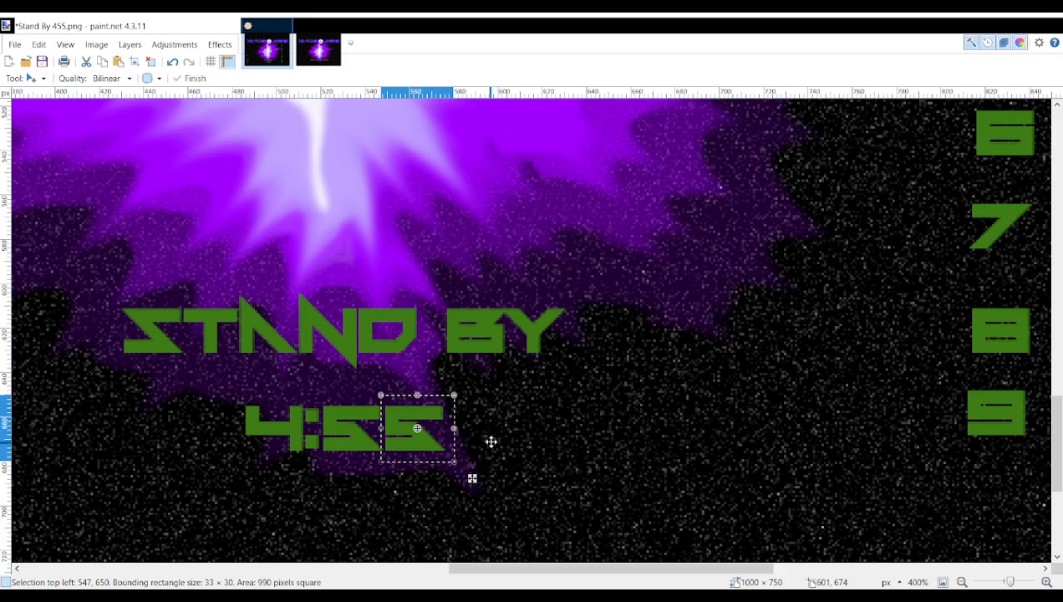
{"action": "left_click_drag", "start_coordinate": [437, 429], "coordinate": [685, 288]}
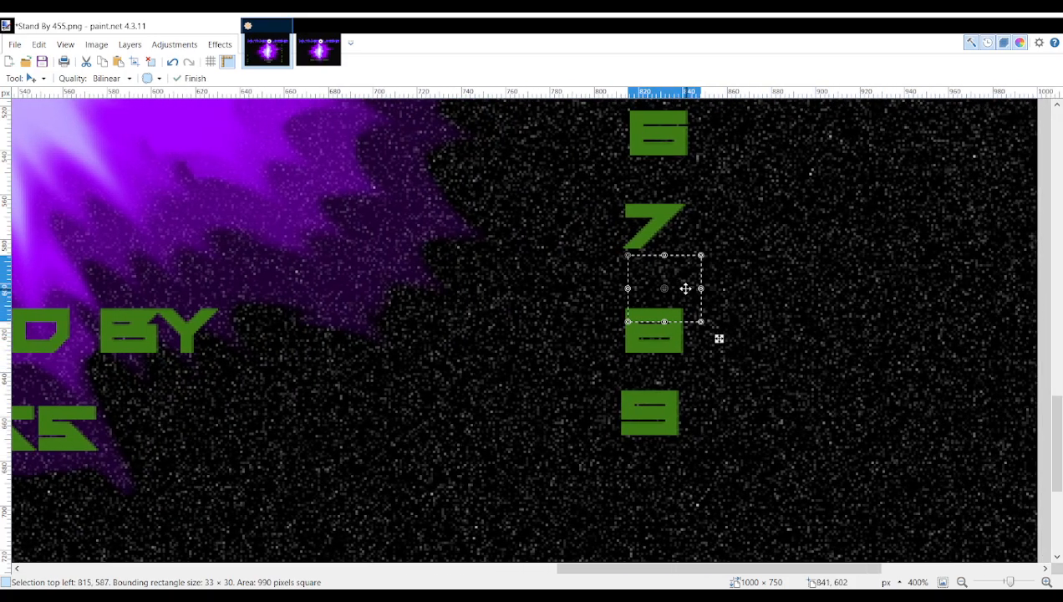
{"action": "key", "text": "ctrl+z"}
{"action": "left_click", "coordinate": [942, 230]}
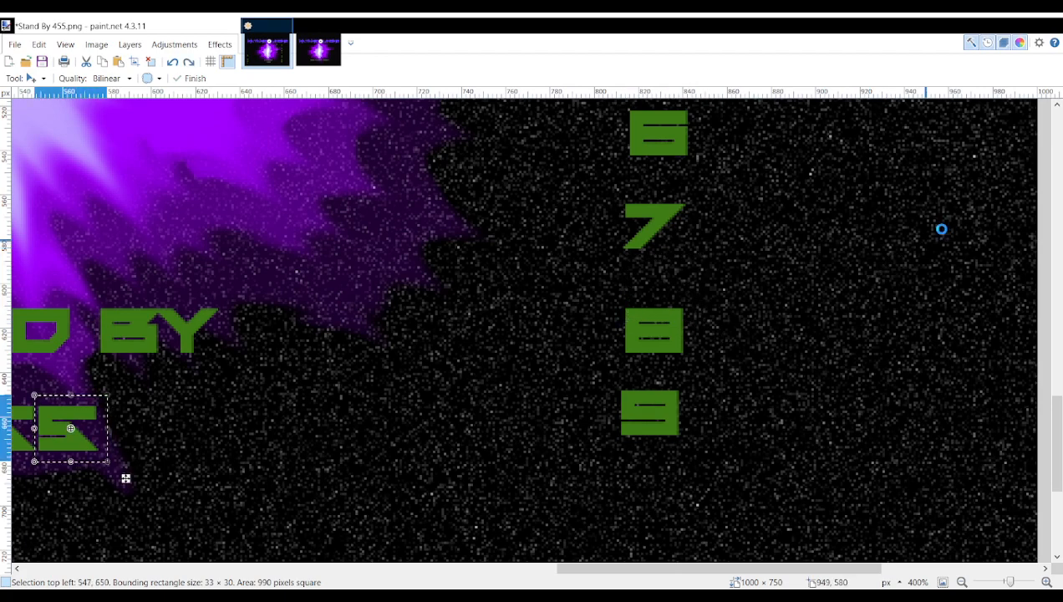
{"action": "left_click", "coordinate": [957, 233]}
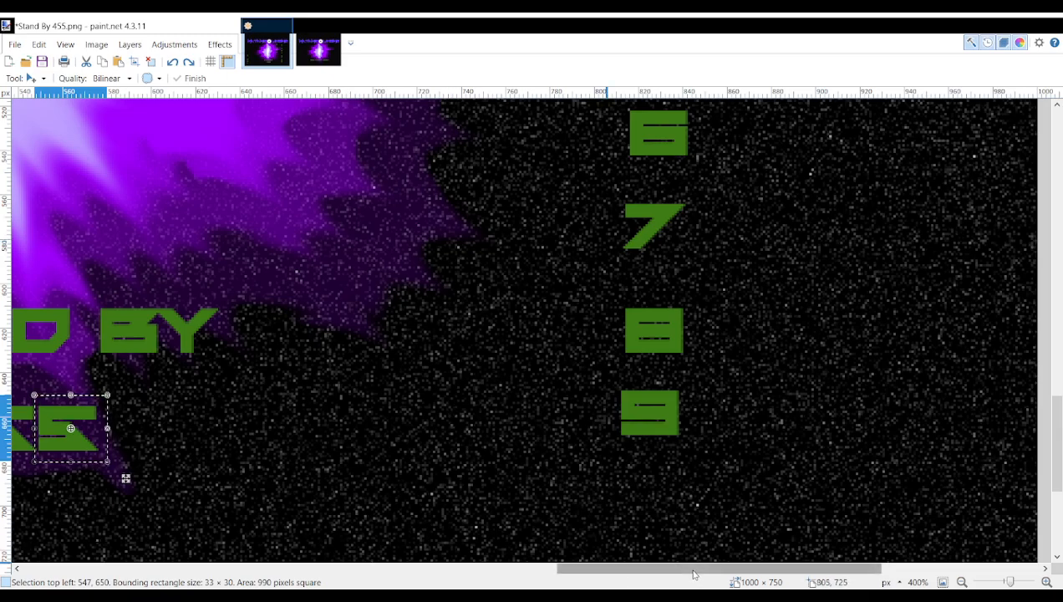
{"action": "left_click_drag", "start_coordinate": [700, 570], "coordinate": [617, 573]}
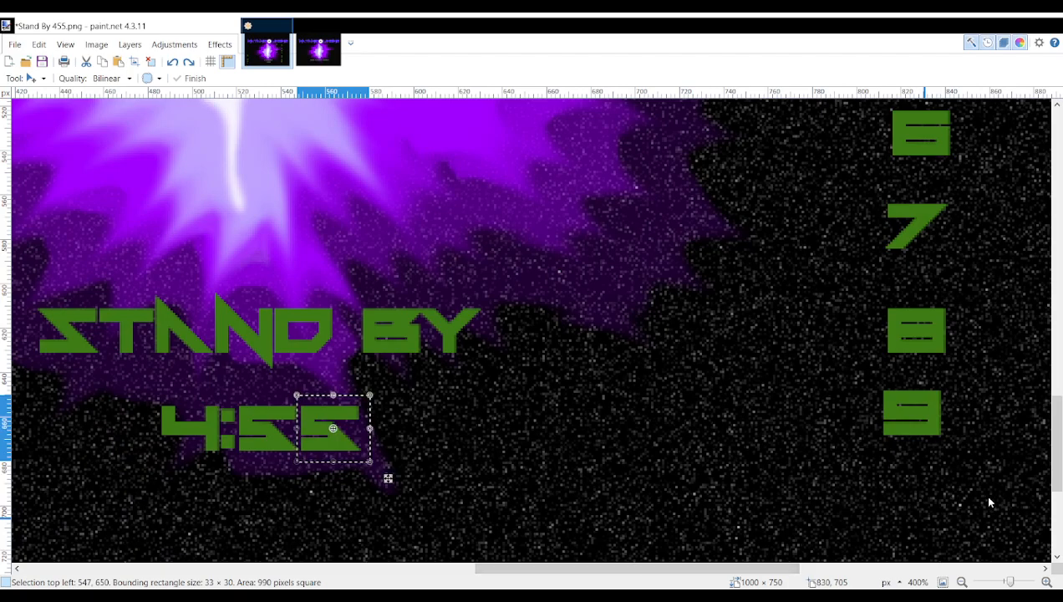
Move the last 5 of the countdown back between the spare 4 and 6, and deselect it.
{"action": "left_click_drag", "start_coordinate": [351, 434], "coordinate": [674, 311]}
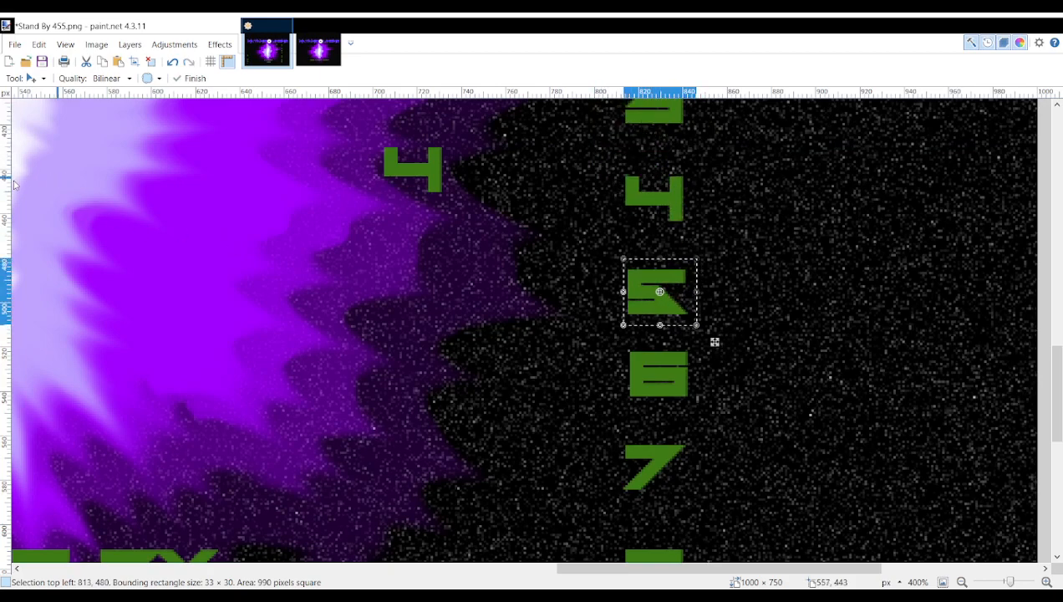
{"action": "key", "text": "s"}
{"action": "key", "text": "ctrl+d"}
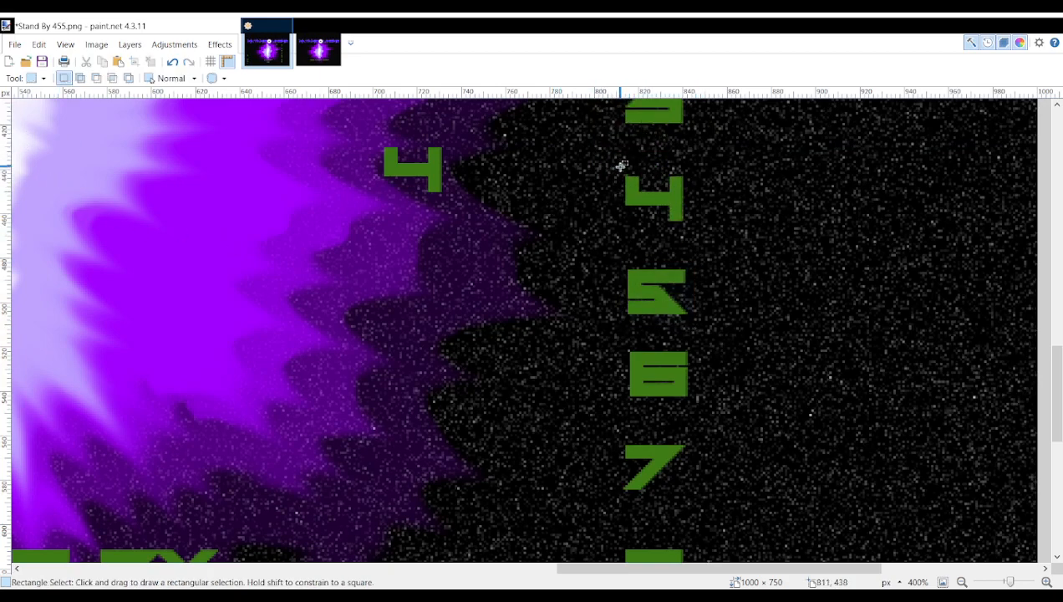
Move the 4 above the spare 5 into the last countdown place to read 4:54 and save as Stand By 454.png.
{"action": "left_click_drag", "start_coordinate": [621, 166], "coordinate": [702, 228]}
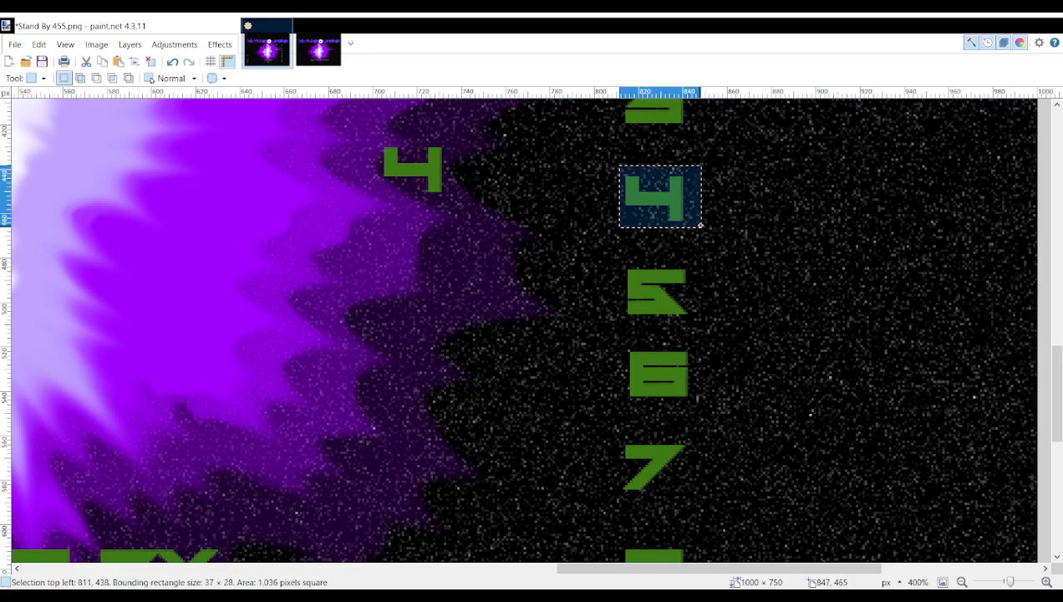
{"action": "left_click", "coordinate": [39, 126]}
{"action": "left_click_drag", "start_coordinate": [656, 187], "coordinate": [522, 349]}
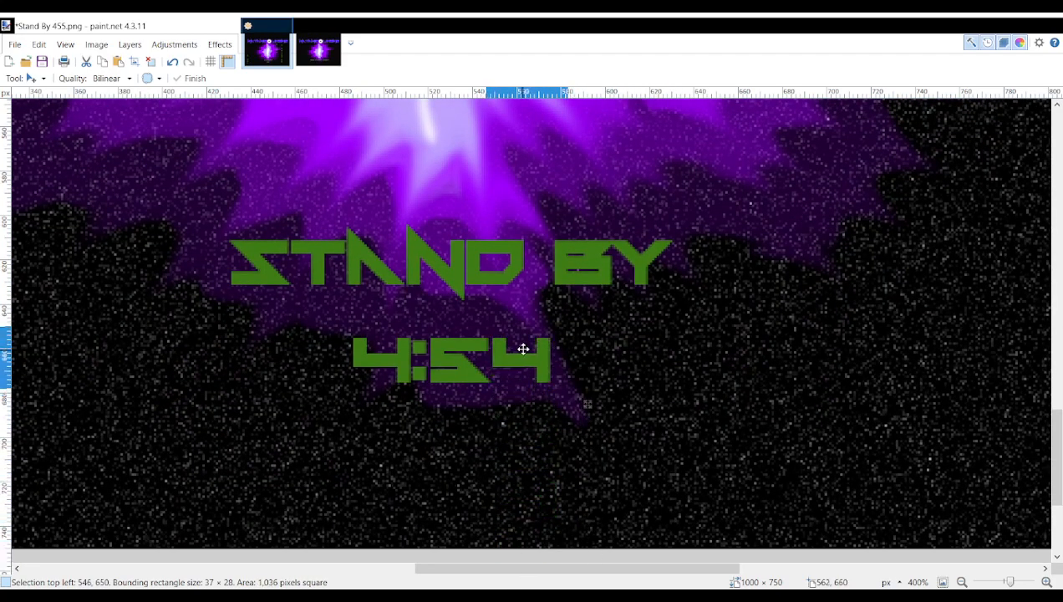
{"action": "mouse_move", "coordinate": [524, 348]}
{"action": "left_mouse_down"}
{"action": "mouse_move", "coordinate": [518, 366]}
{"action": "mouse_move", "coordinate": [525, 354]}
{"action": "left_mouse_up"}
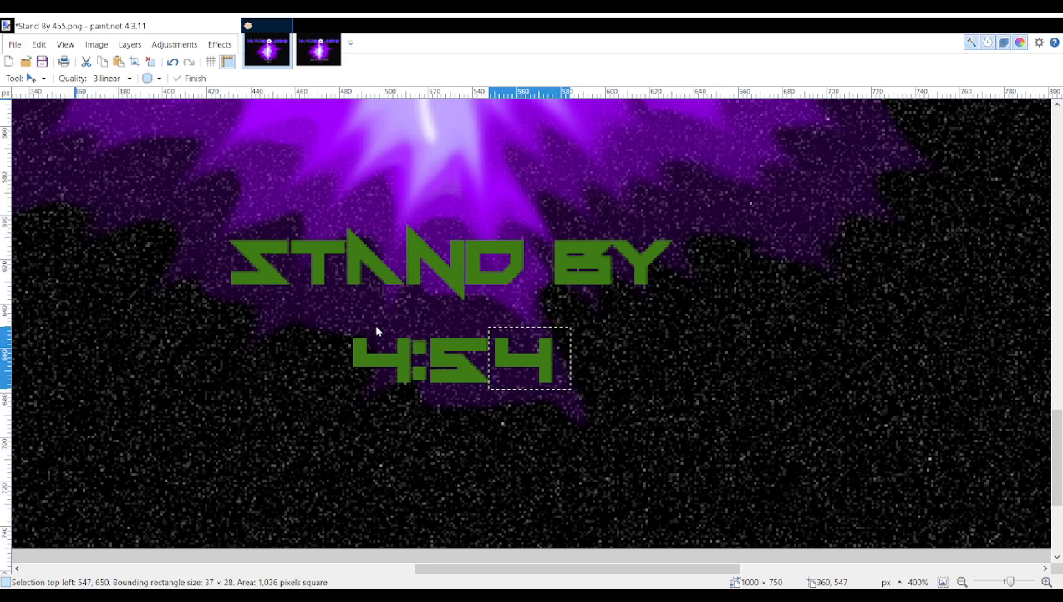
{"action": "key", "text": "ctrl+s"}
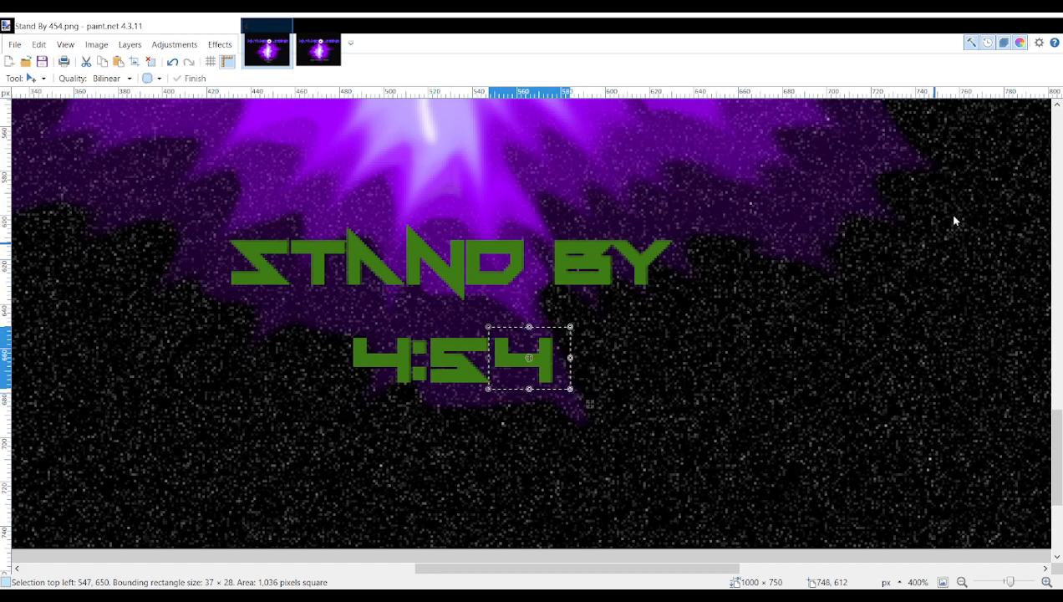
Show the spare digits again and return the last 4 of the countdown to its gap between the 3 and 5.
{"action": "key", "text": "ctrl+z"}
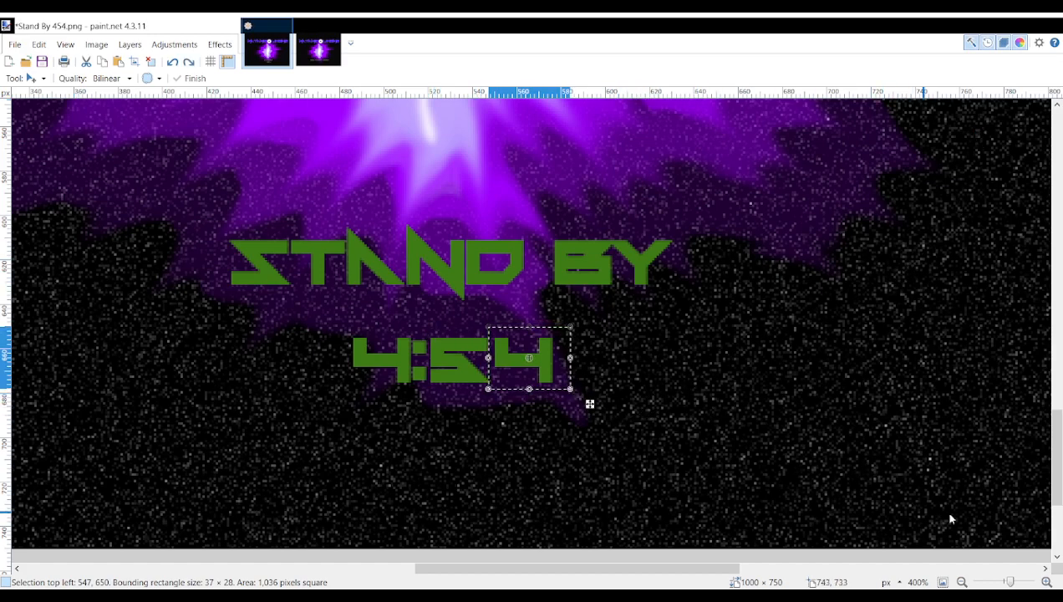
{"action": "left_click", "coordinate": [1008, 489]}
{"action": "left_click_drag", "start_coordinate": [558, 369], "coordinate": [684, 380]}
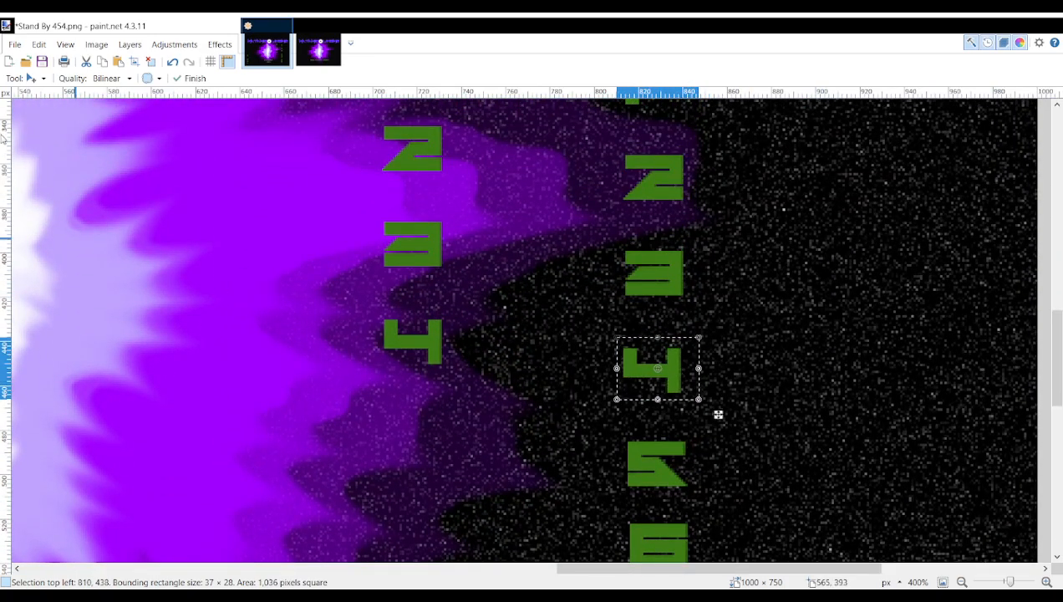
Move the spare 3 above the 4 into the last place of the countdown so that it reads 4:53.
{"action": "key", "text": "s"}
{"action": "left_click_drag", "start_coordinate": [618, 245], "coordinate": [695, 302]}
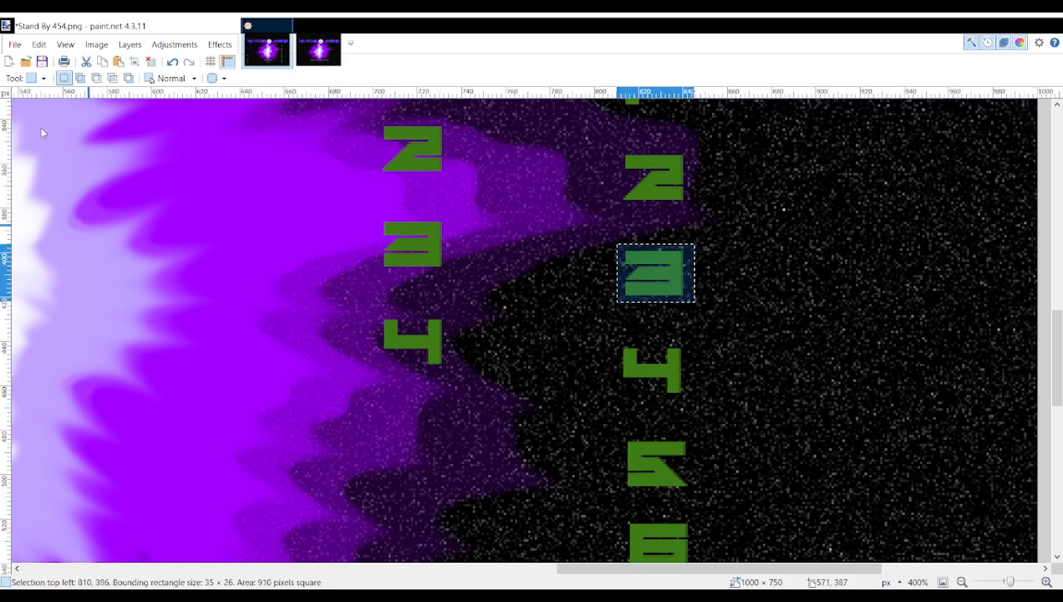
{"action": "key", "text": "m"}
{"action": "left_click_drag", "start_coordinate": [626, 283], "coordinate": [466, 364]}
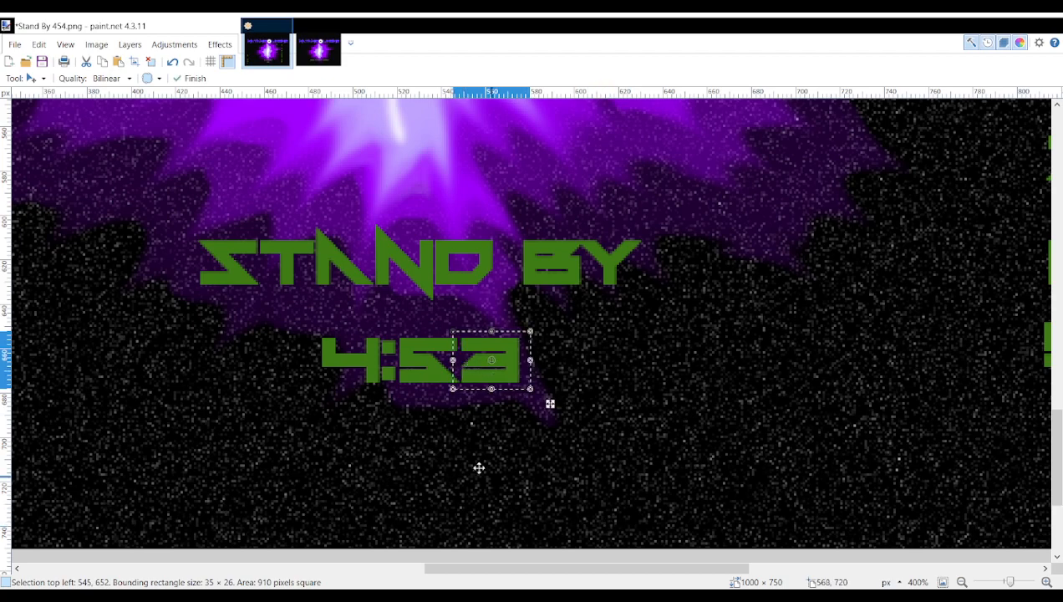
{"action": "key", "text": "s"}
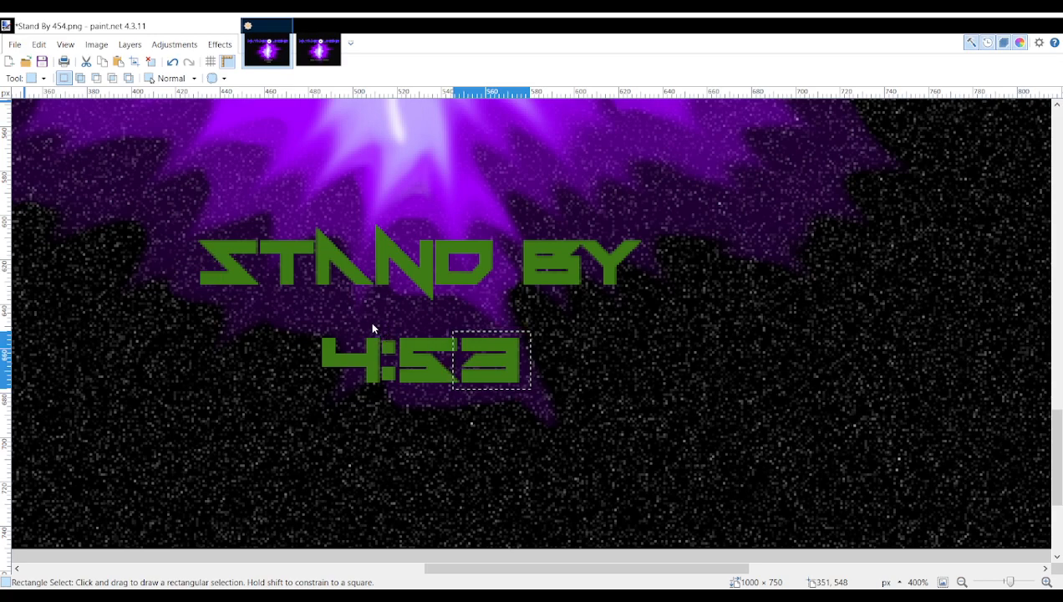
Save the 4:53 image as Stand By 453.png and undo the flattening.
{"action": "left_click", "coordinate": [424, 331]}
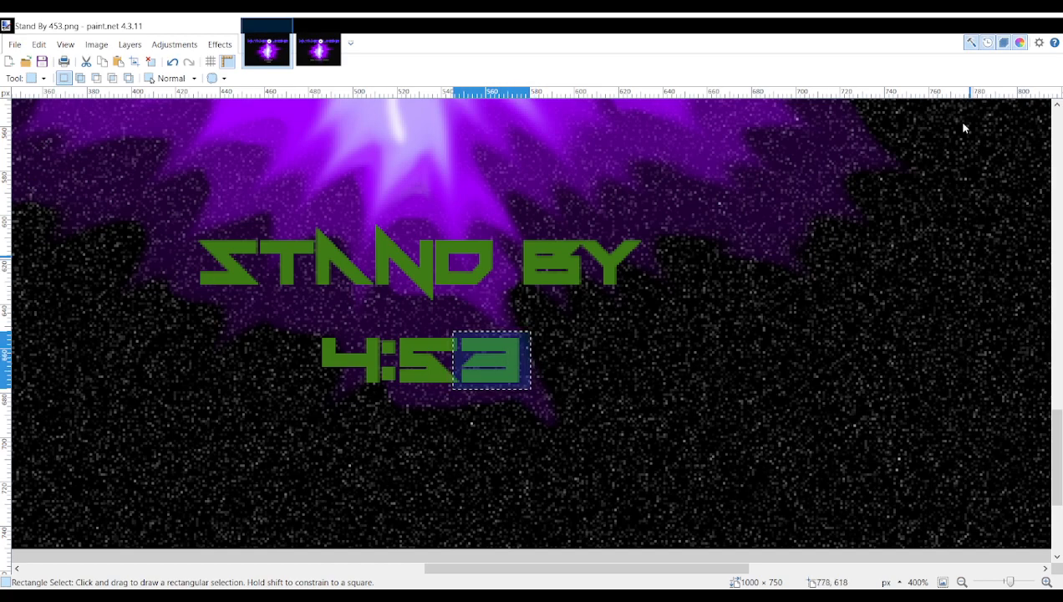
{"action": "key", "text": "ctrl+z"}
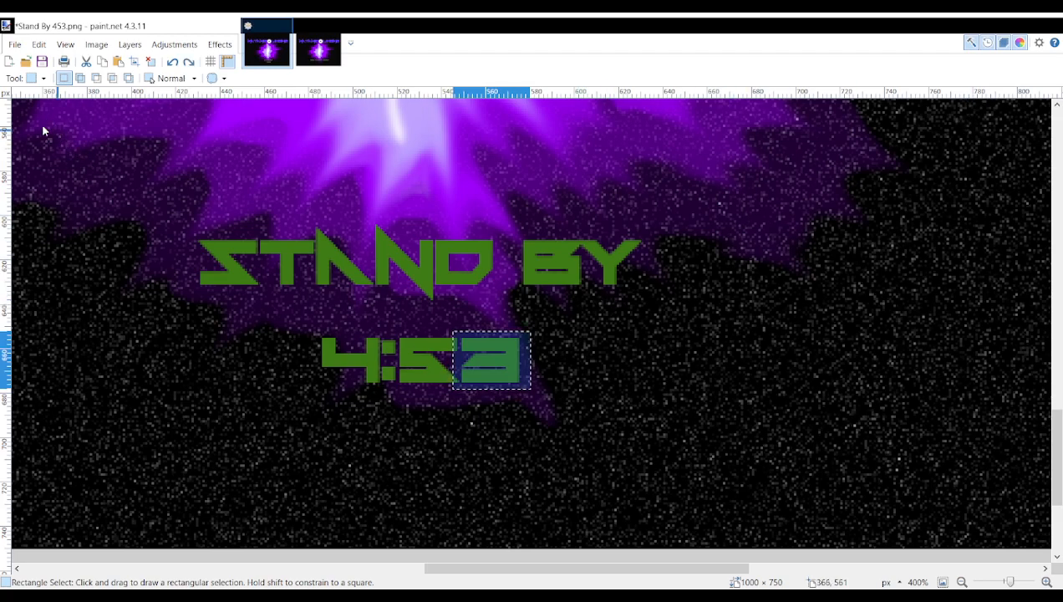
Try to return the last 3 of the countdown to the spare digits, and undo the moves.
{"action": "key", "text": "m"}
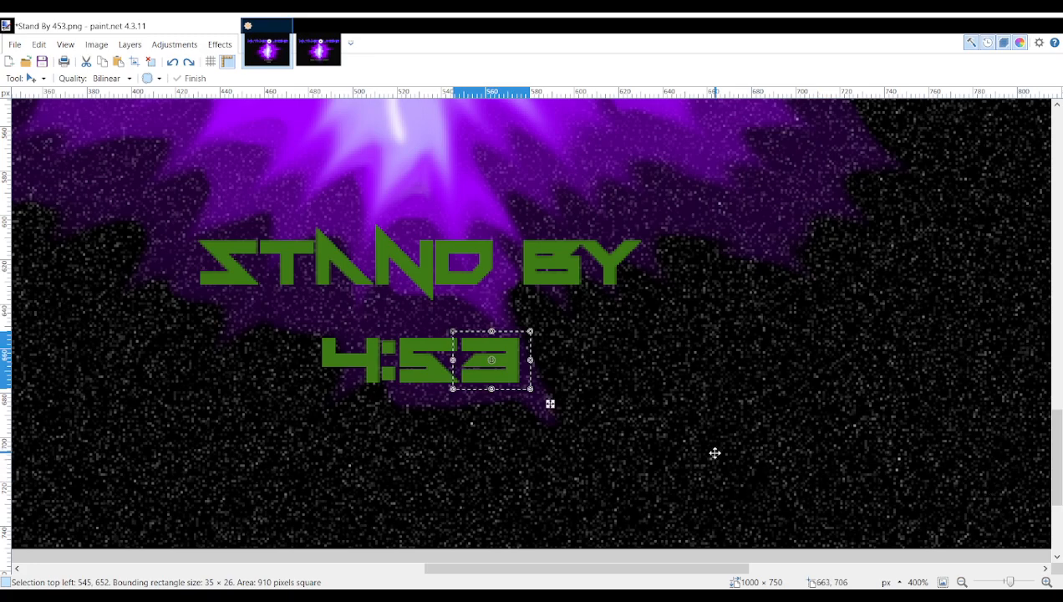
{"action": "mouse_move", "coordinate": [512, 370]}
{"action": "left_mouse_down"}
{"action": "mouse_move", "coordinate": [621, 361]}
{"action": "mouse_move", "coordinate": [1062, 263]}
{"action": "mouse_move", "coordinate": [640, 344]}
{"action": "left_mouse_up"}
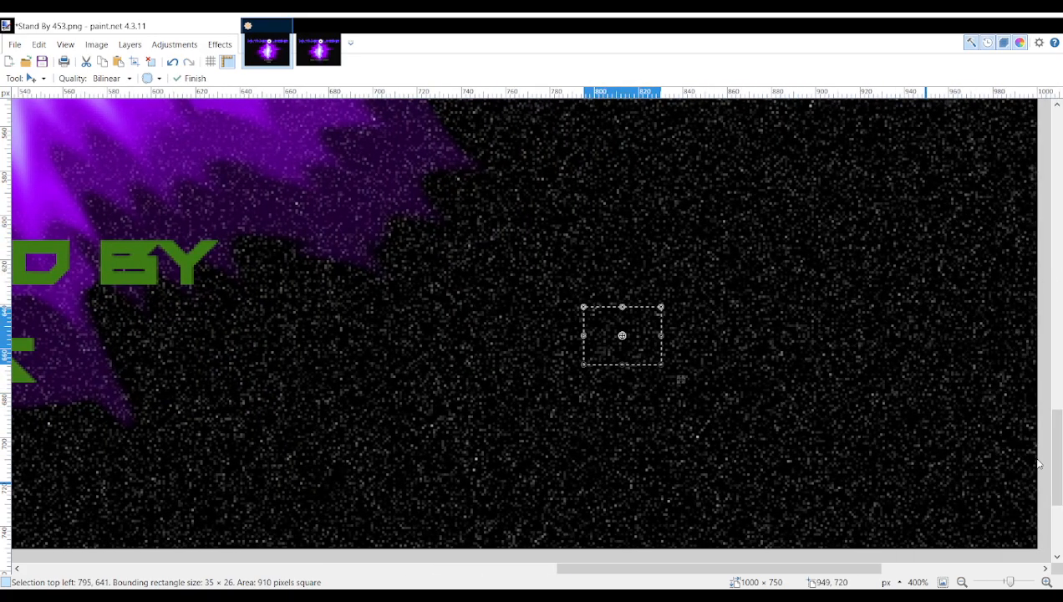
{"action": "left_click_drag", "start_coordinate": [629, 343], "coordinate": [679, 206]}
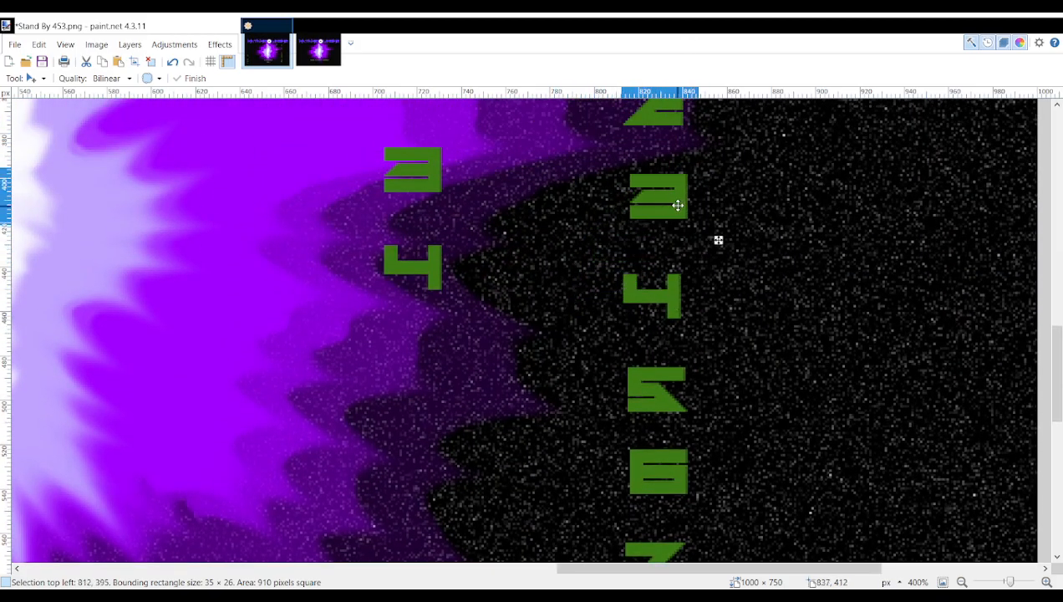
{"action": "scroll", "coordinate": [600, 303], "scroll_direction": "down", "scroll_amount": 5}
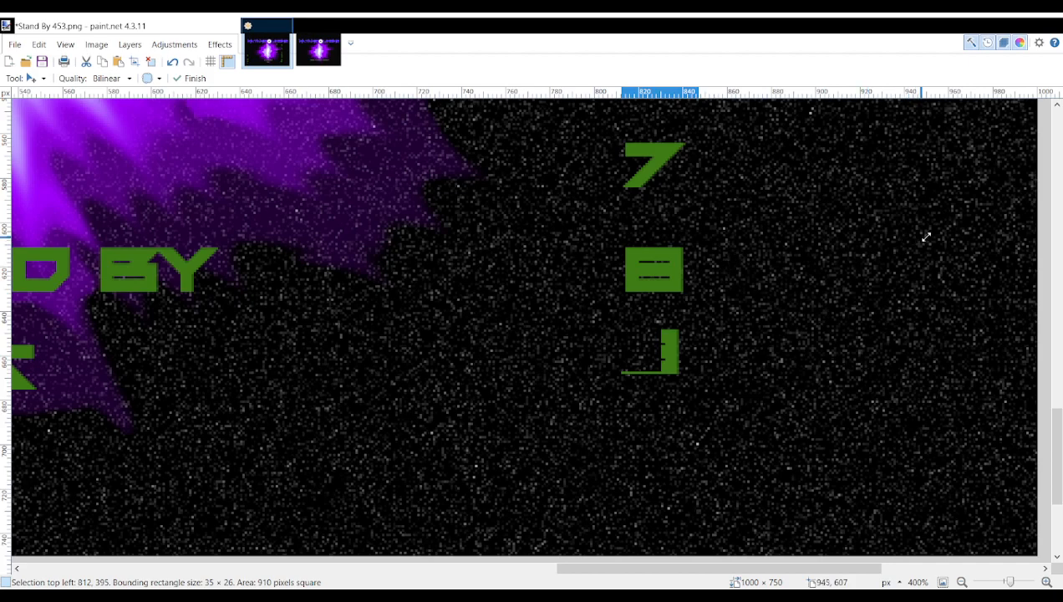
{"action": "key", "text": "ctrl+z"}
{"action": "key", "text": "ctrl+z"}
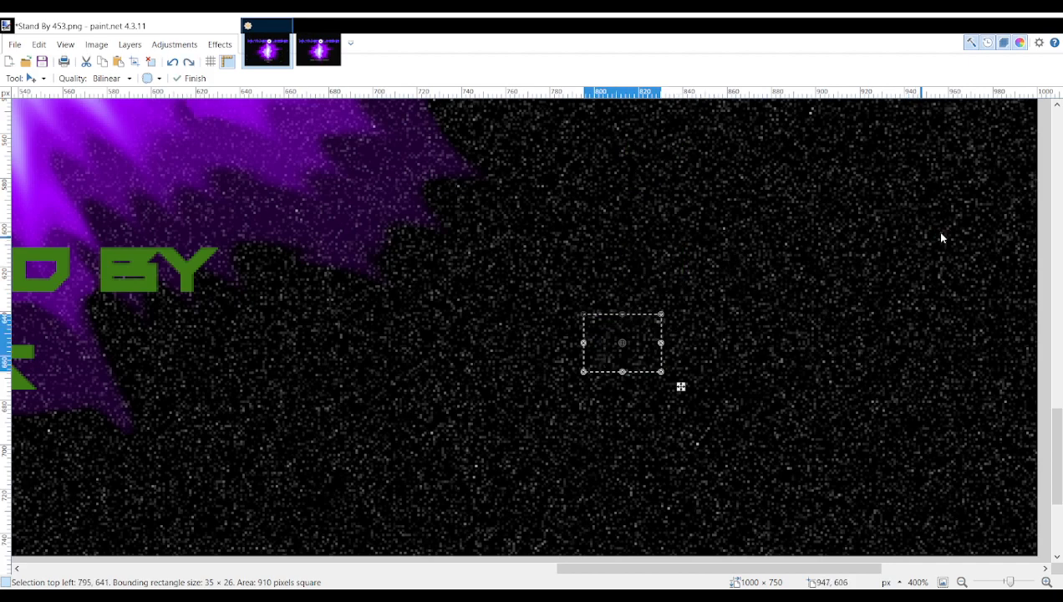
{"action": "key", "text": "ctrl+z"}
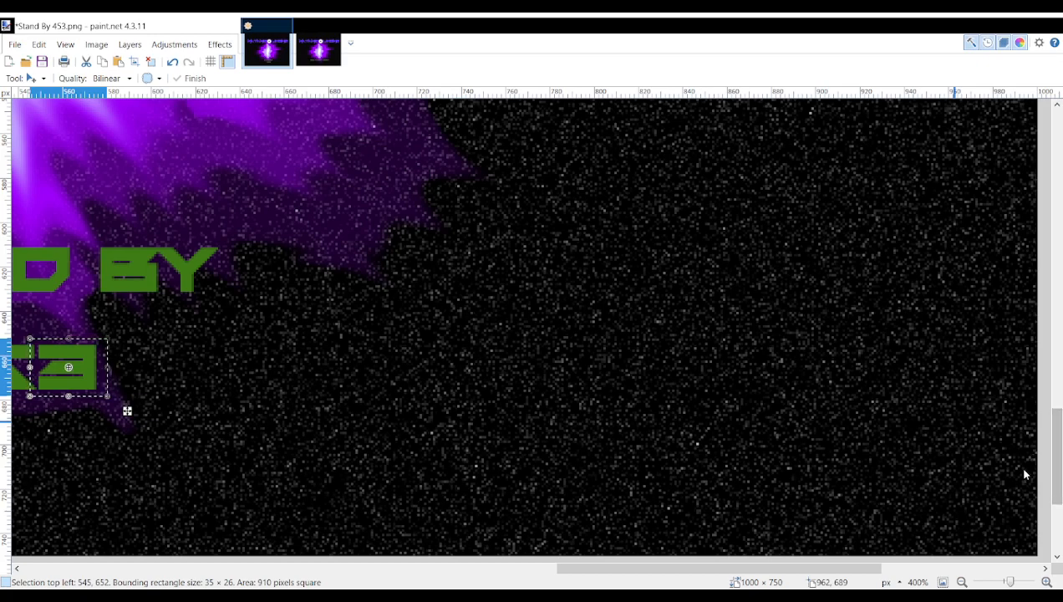
Show the spare digits again and return the last 3 of the countdown to its gap between the 2 and 4.
{"action": "key", "text": "ctrl+y"}
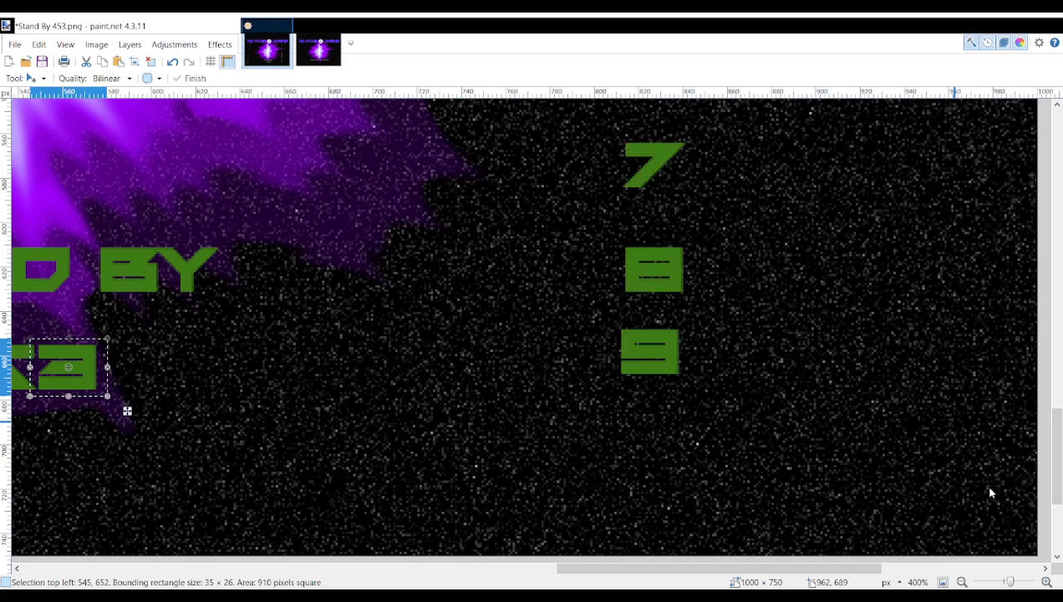
{"action": "key", "text": "ctrl+z"}
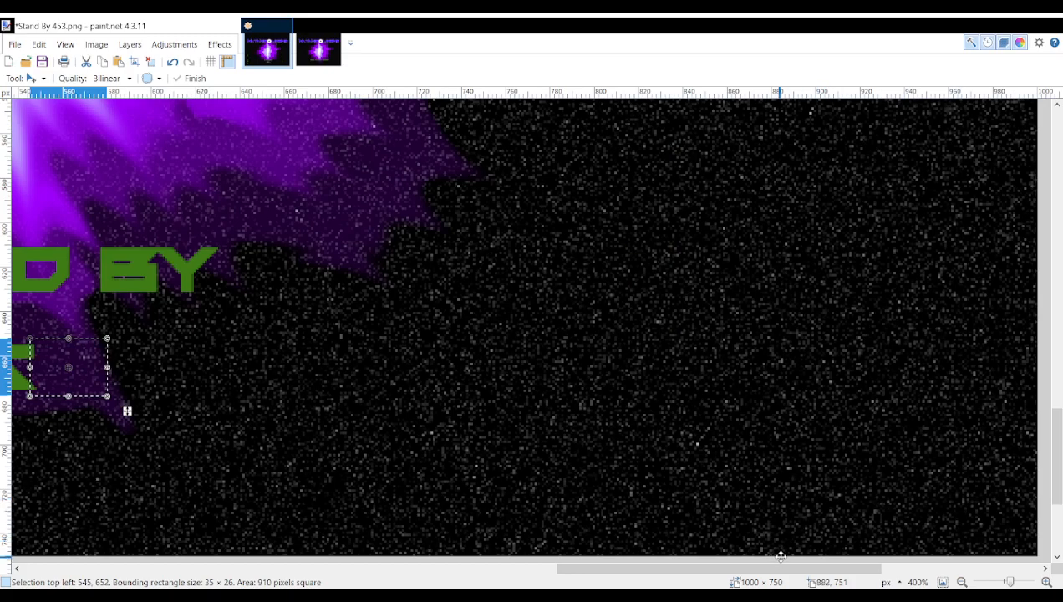
{"action": "left_click_drag", "start_coordinate": [778, 568], "coordinate": [701, 568]}
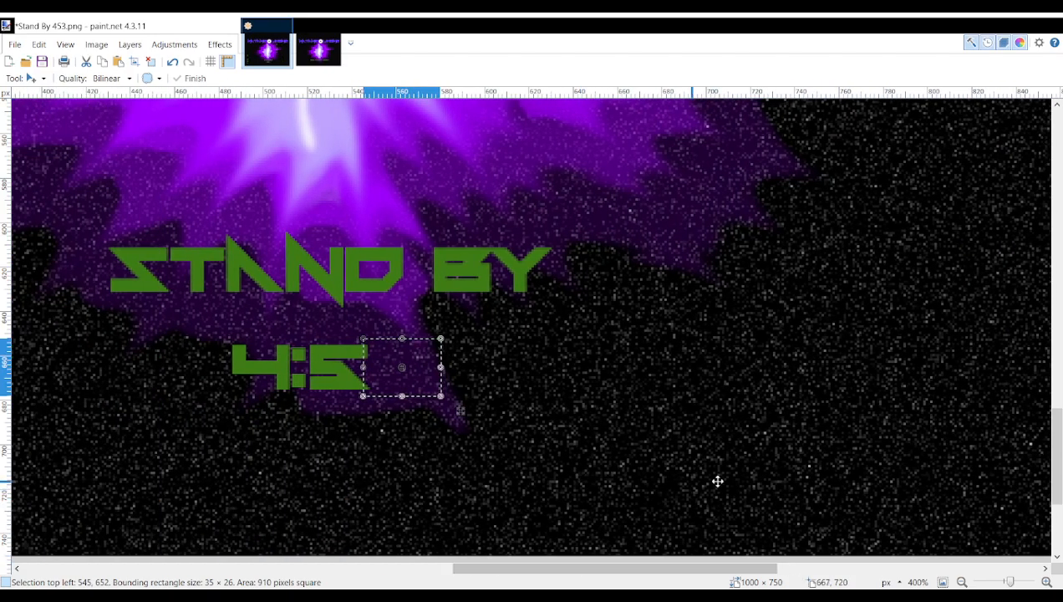
{"action": "key", "text": "ctrl+y"}
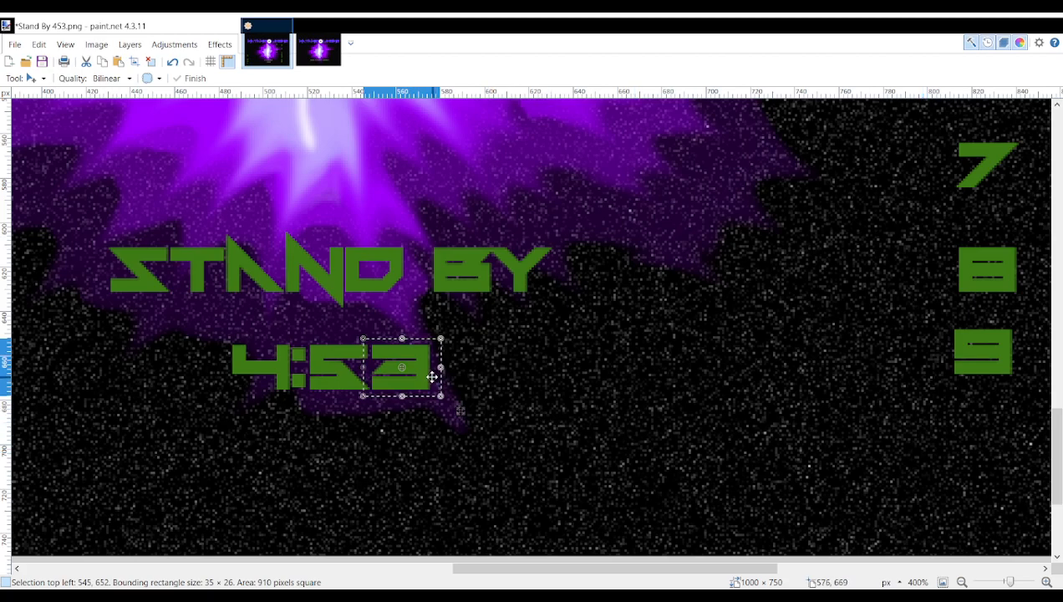
{"action": "left_click_drag", "start_coordinate": [427, 378], "coordinate": [681, 454]}
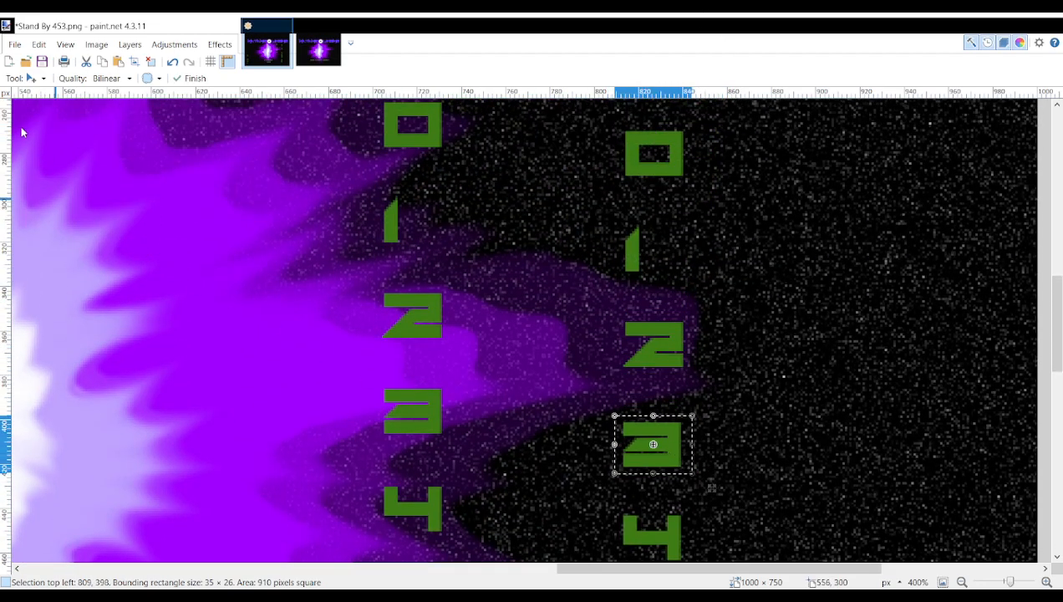
Move the spare 2 above the 3 into the last place of the countdown so that it reads 4:52.
{"action": "key", "text": "s"}
{"action": "left_click_drag", "start_coordinate": [611, 317], "coordinate": [698, 382]}
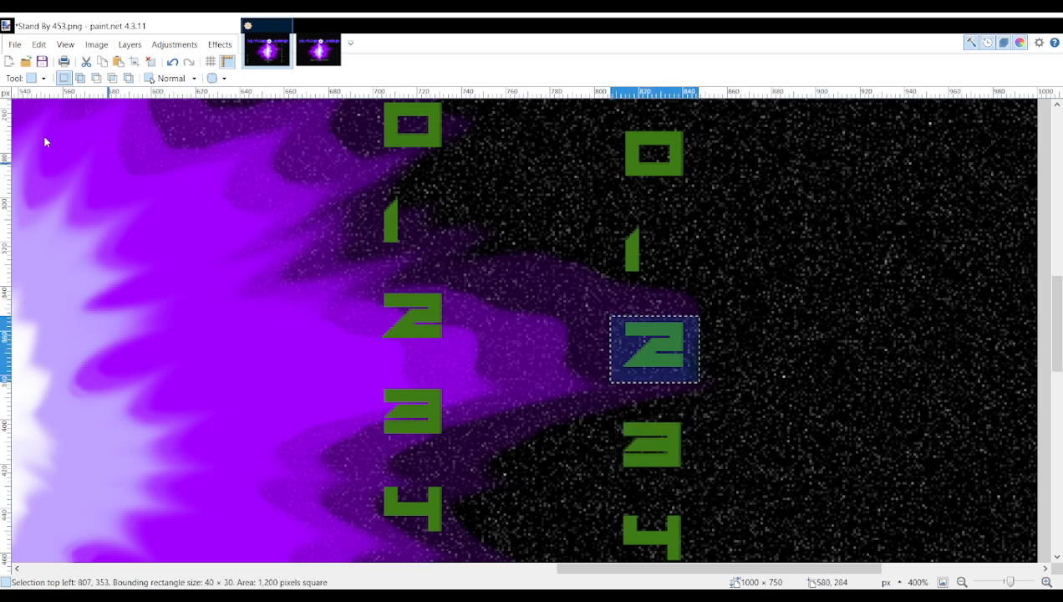
{"action": "key", "text": "m"}
{"action": "left_click_drag", "start_coordinate": [627, 342], "coordinate": [418, 398]}
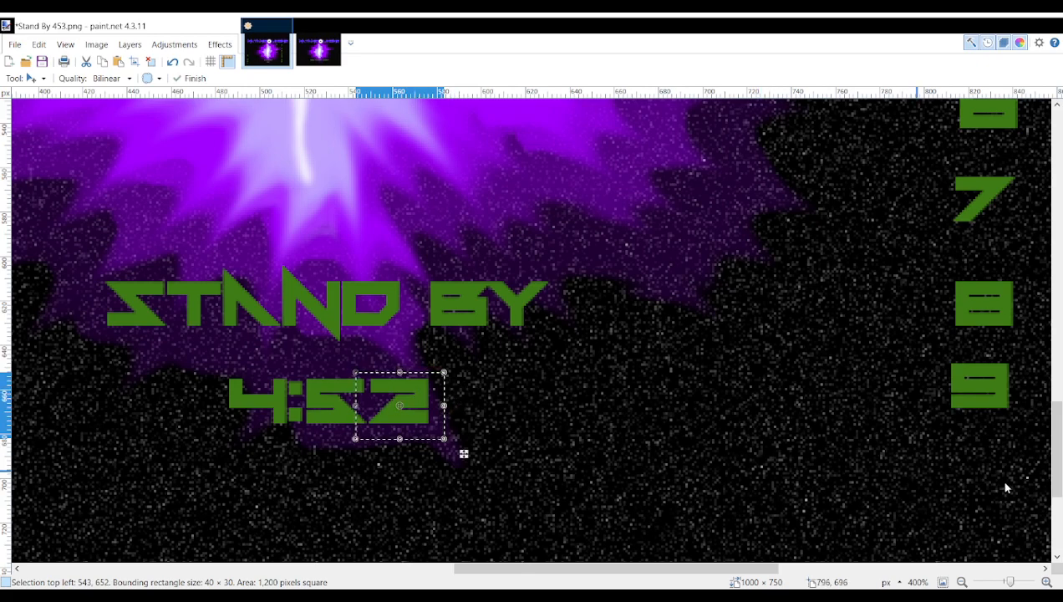
Save the 4:52 image without the spare digits as Stand By 452.png, and restore the digits.
{"action": "left_click", "coordinate": [1028, 465]}
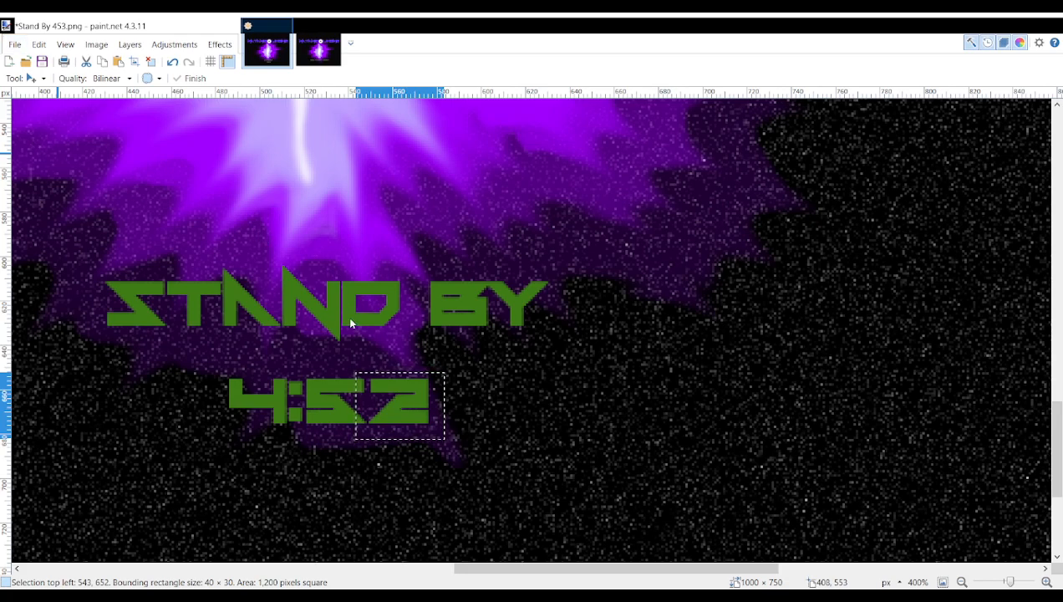
{"action": "left_click", "coordinate": [417, 336]}
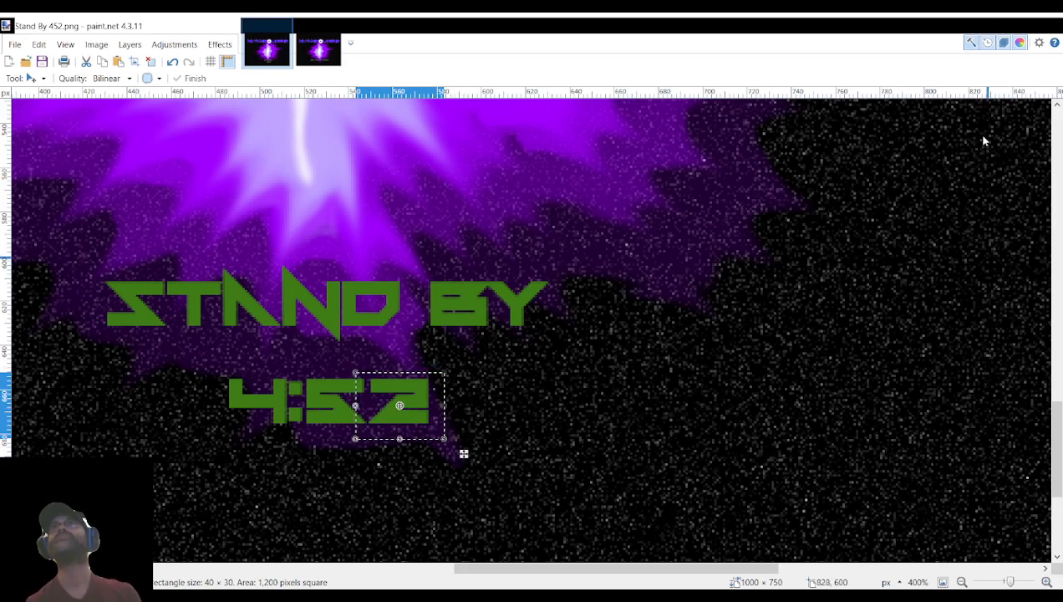
{"action": "key", "text": "ctrl+z"}
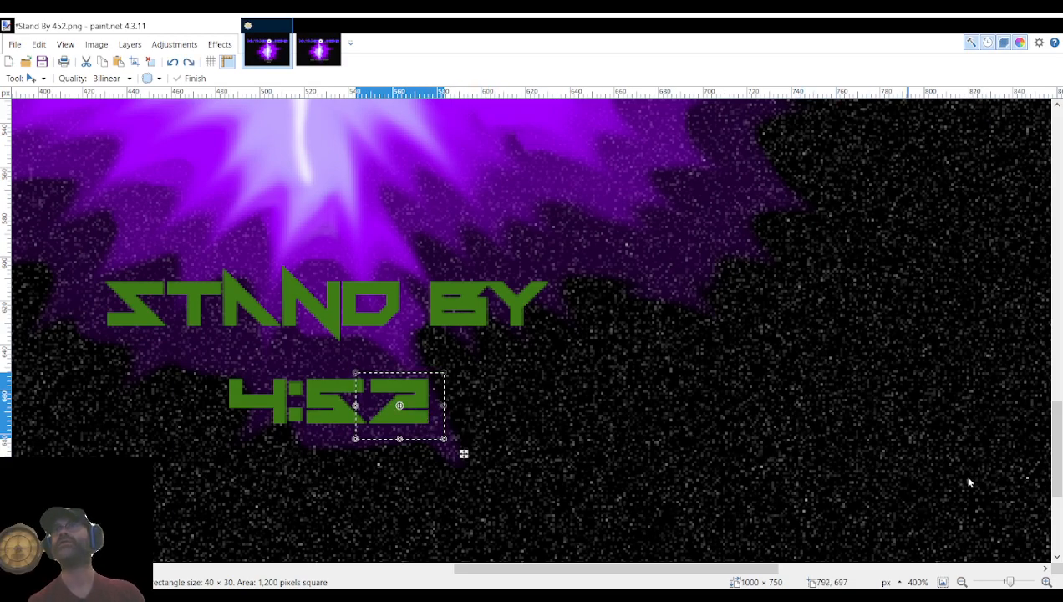
{"action": "key", "text": "ctrl+y"}
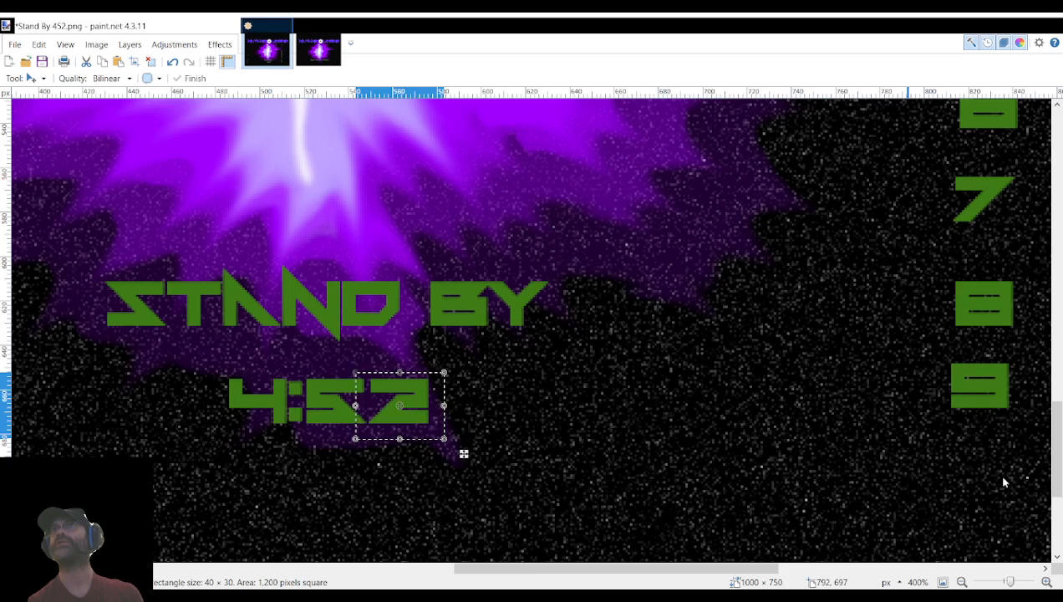
Try shifting the last 2 of the countdown away from the 5, and nudge it back into place.
{"action": "left_click_drag", "start_coordinate": [423, 418], "coordinate": [602, 462]}
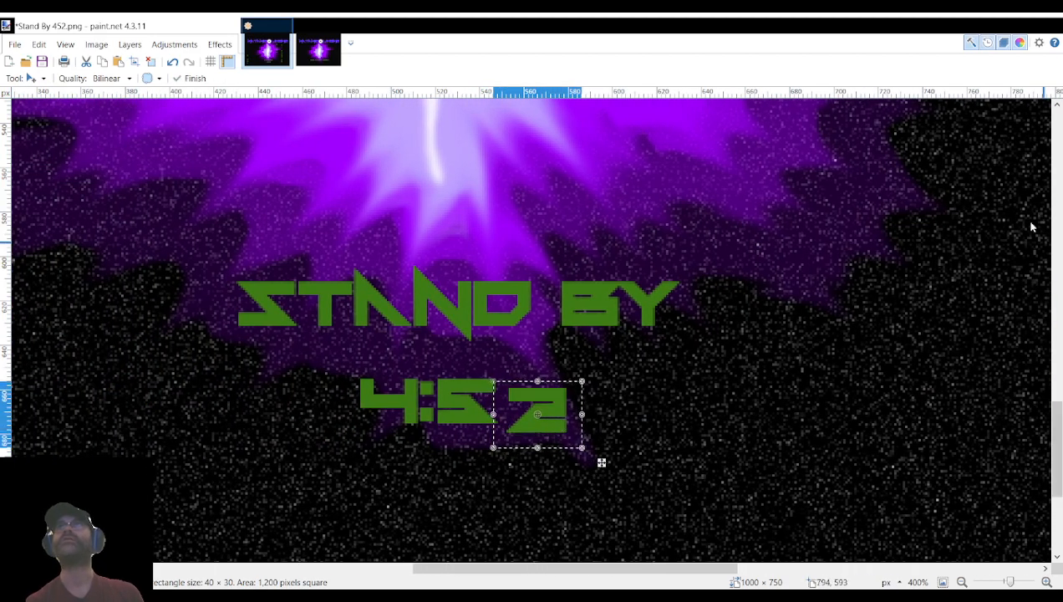
{"action": "key", "text": "Up"}
{"action": "key", "text": "Up"}
{"action": "key", "text": "Up"}
{"action": "key", "text": "Left"}
{"action": "key", "text": "Left"}
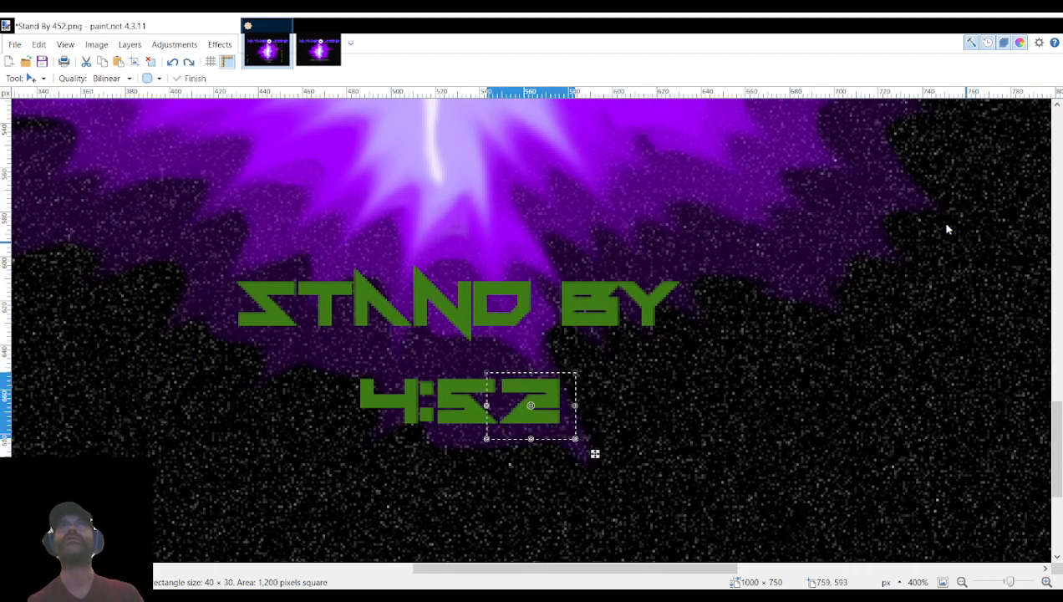
Move the 1 from the inner column of spare digits onto the right end of the last 2 in the countdown.
{"action": "scroll", "coordinate": [895, 349], "scroll_direction": "up", "scroll_amount": 10}
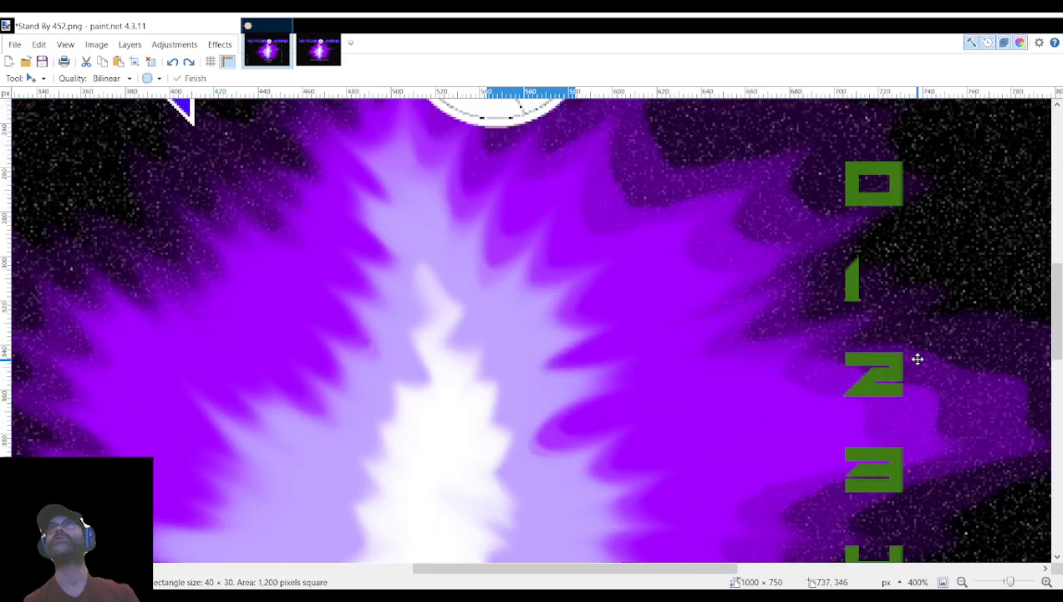
{"action": "scroll", "coordinate": [909, 356], "scroll_direction": "right", "scroll_amount": 5}
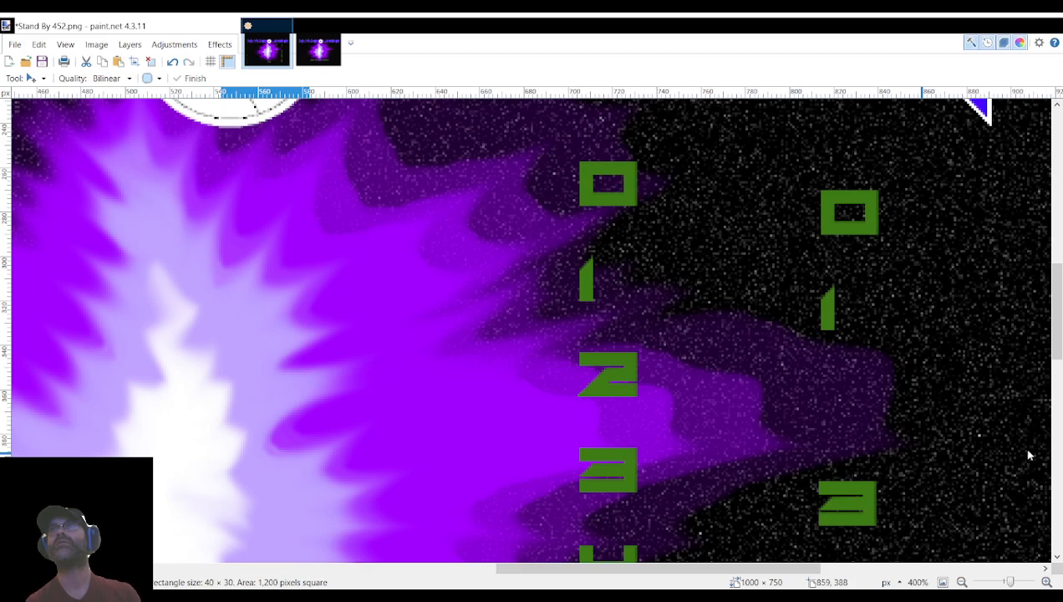
{"action": "left_click", "coordinate": [1027, 537]}
{"action": "left_click", "coordinate": [1027, 537]}
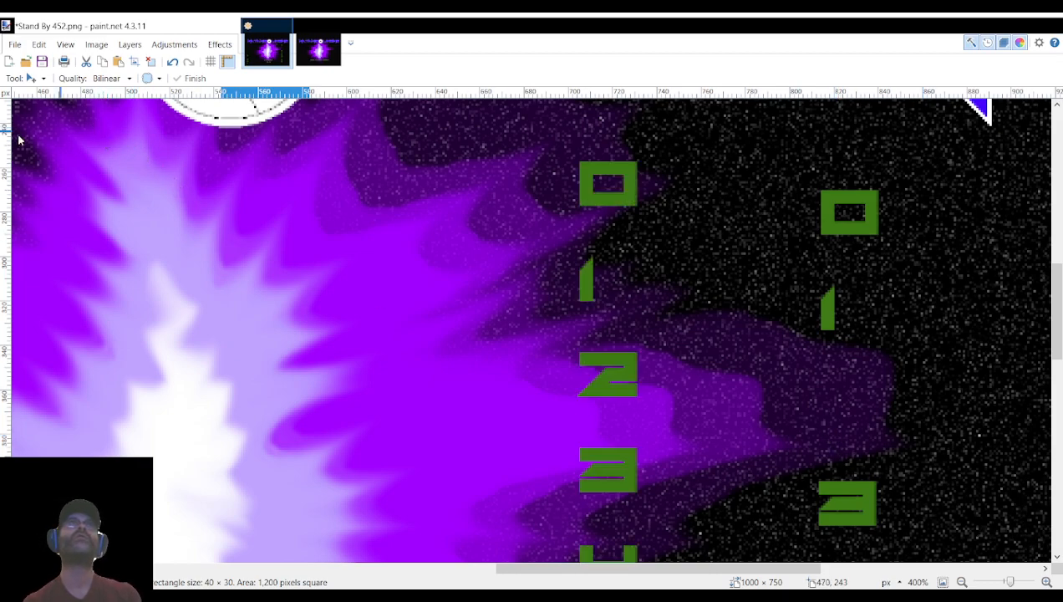
{"action": "key", "text": "s"}
{"action": "left_click_drag", "start_coordinate": [565, 246], "coordinate": [707, 504]}
{"action": "key", "text": "m"}
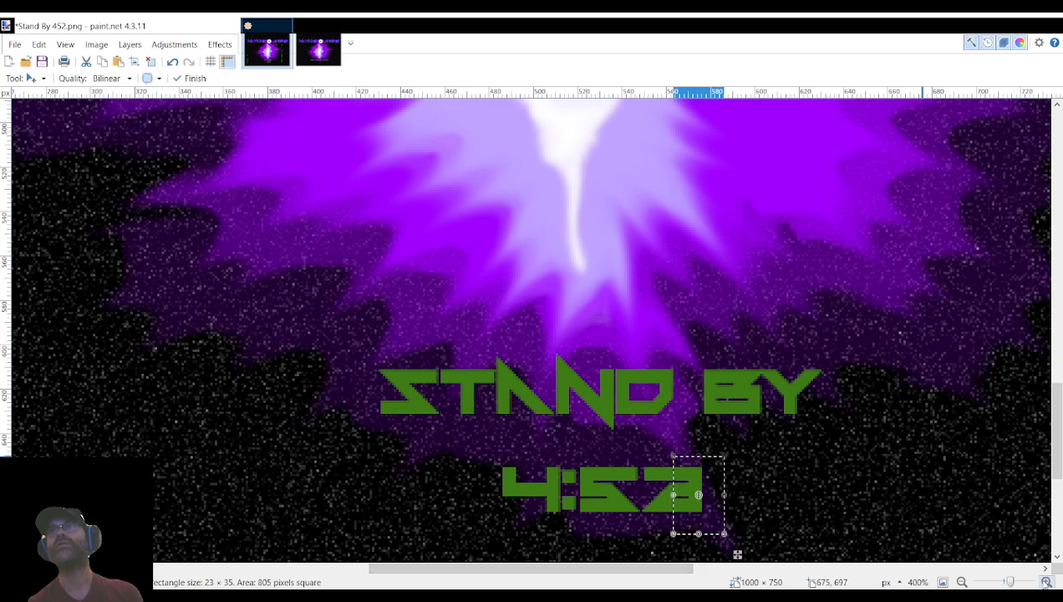
{"action": "left_click", "coordinate": [1047, 582]}
{"action": "left_click", "coordinate": [1047, 582]}
{"action": "scroll", "coordinate": [670, 379], "scroll_direction": "down", "scroll_amount": 3}
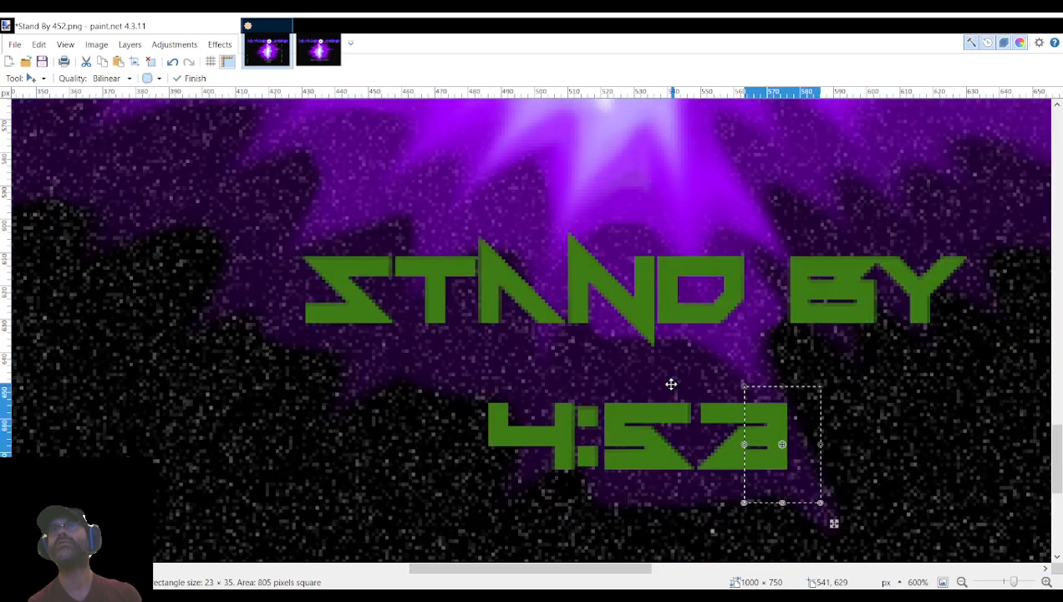
{"action": "left_click_drag", "start_coordinate": [536, 569], "coordinate": [580, 569]}
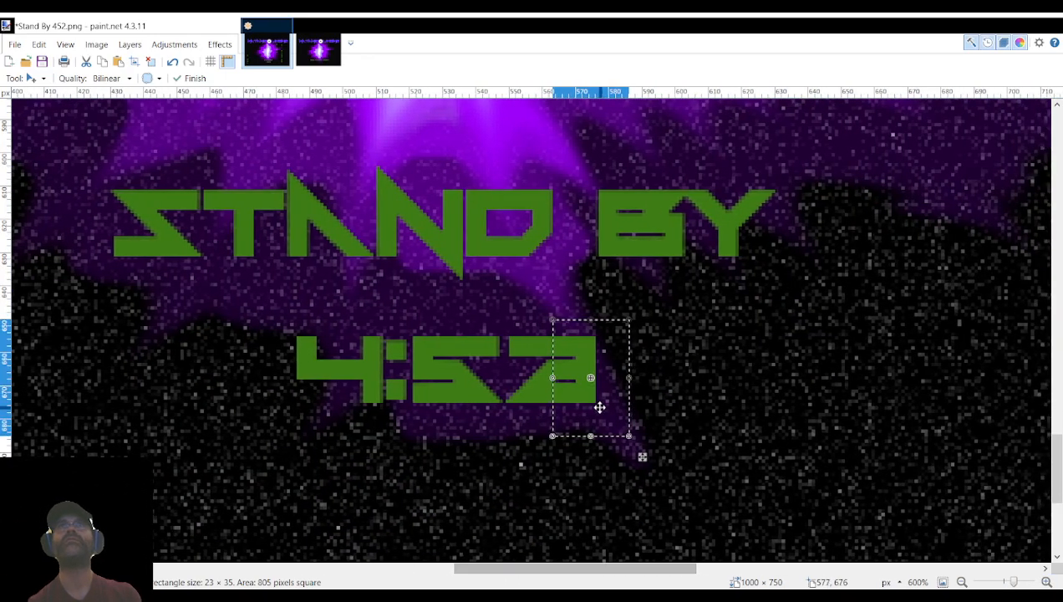
{"action": "left_click_drag", "start_coordinate": [590, 408], "coordinate": [597, 409]}
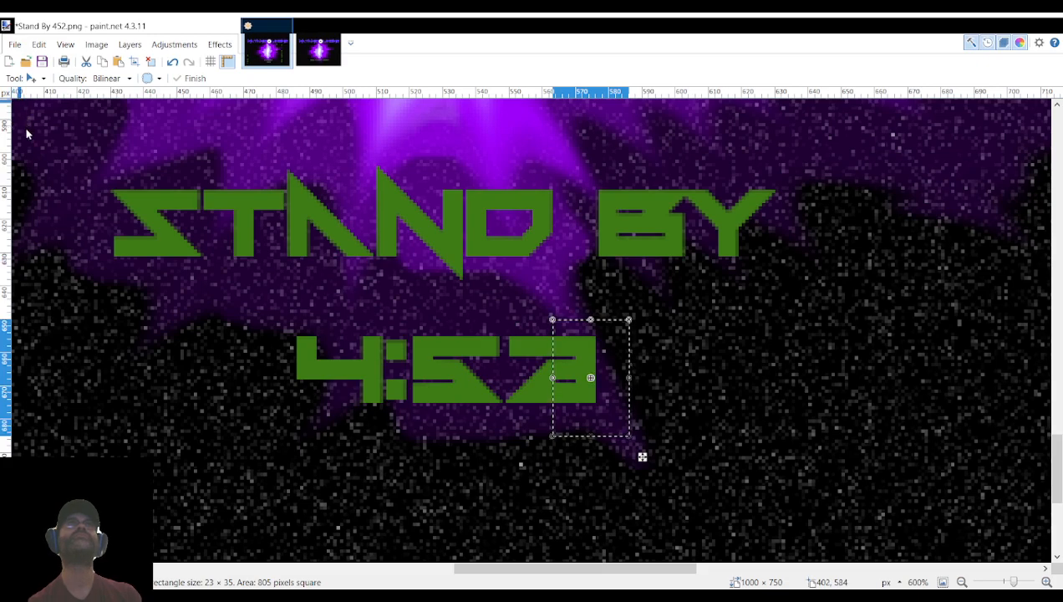
Move the 2 out of the countdown and back to its gap between the outer spare 1 and 3.
{"action": "key", "text": "s"}
{"action": "left_click_drag", "start_coordinate": [470, 310], "coordinate": [944, 373]}
{"action": "key", "text": "m"}
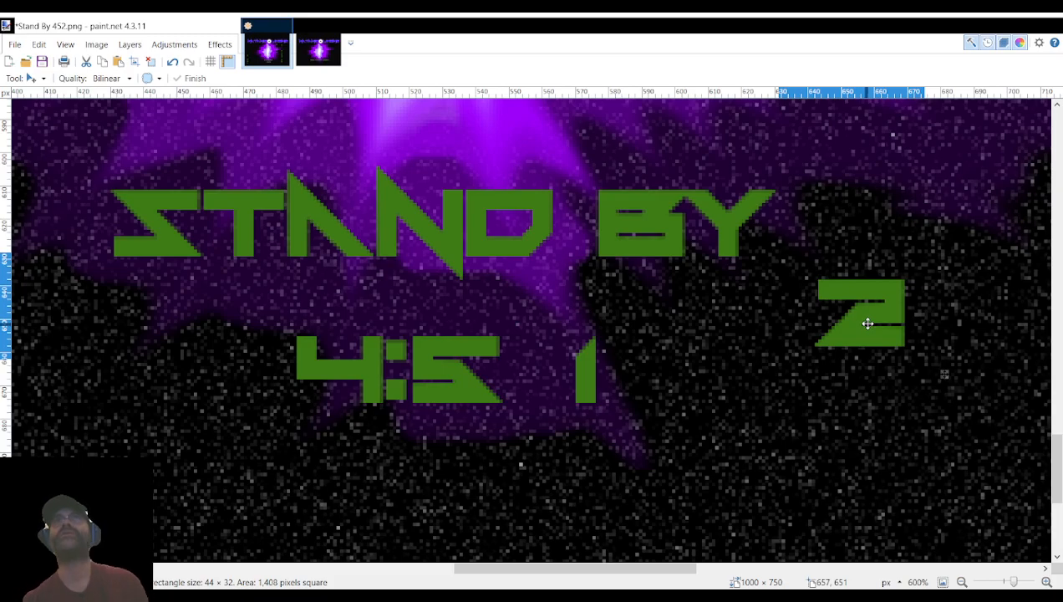
{"action": "left_click_drag", "start_coordinate": [868, 324], "coordinate": [660, 393]}
{"action": "scroll", "coordinate": [471, 351], "scroll_direction": "up", "scroll_amount": 2}
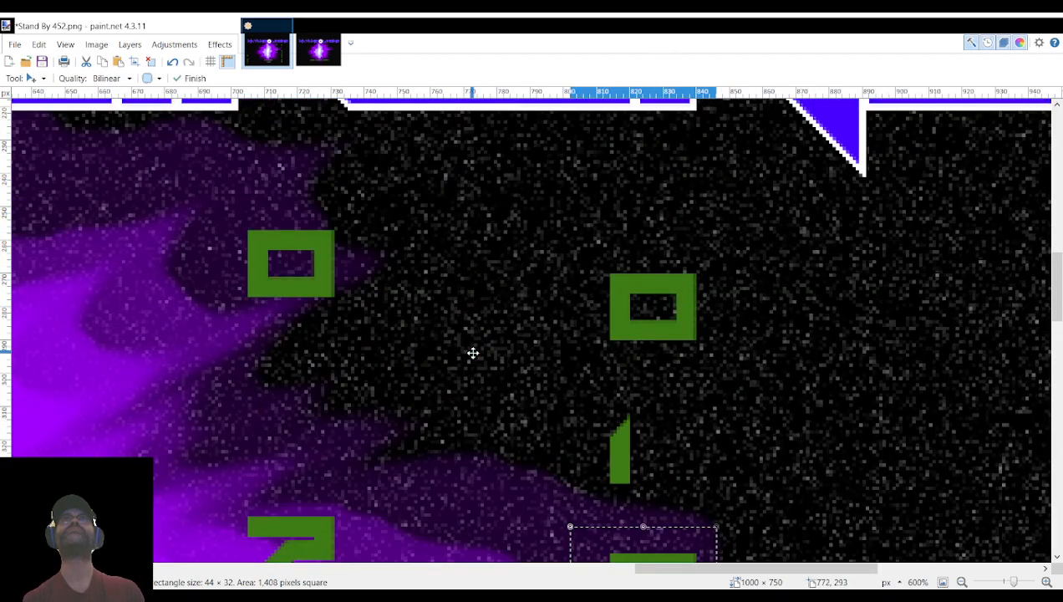
Hide the spare digits and save the 4:51 image as Stand By 451.png, undoing the flattening.
{"action": "scroll", "coordinate": [471, 350], "scroll_direction": "down", "scroll_amount": 5}
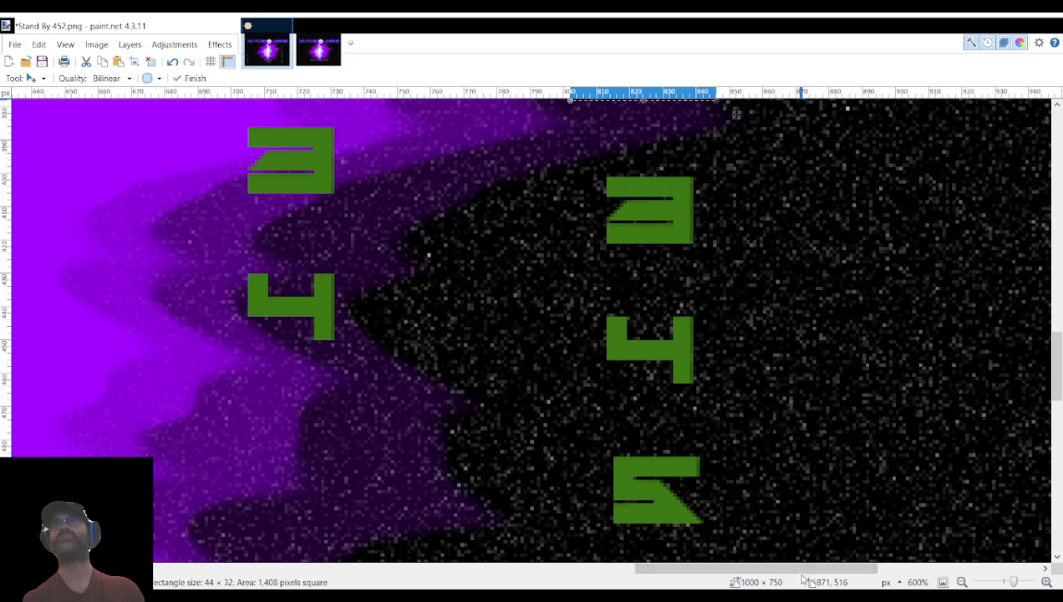
{"action": "left_click", "coordinate": [1022, 467]}
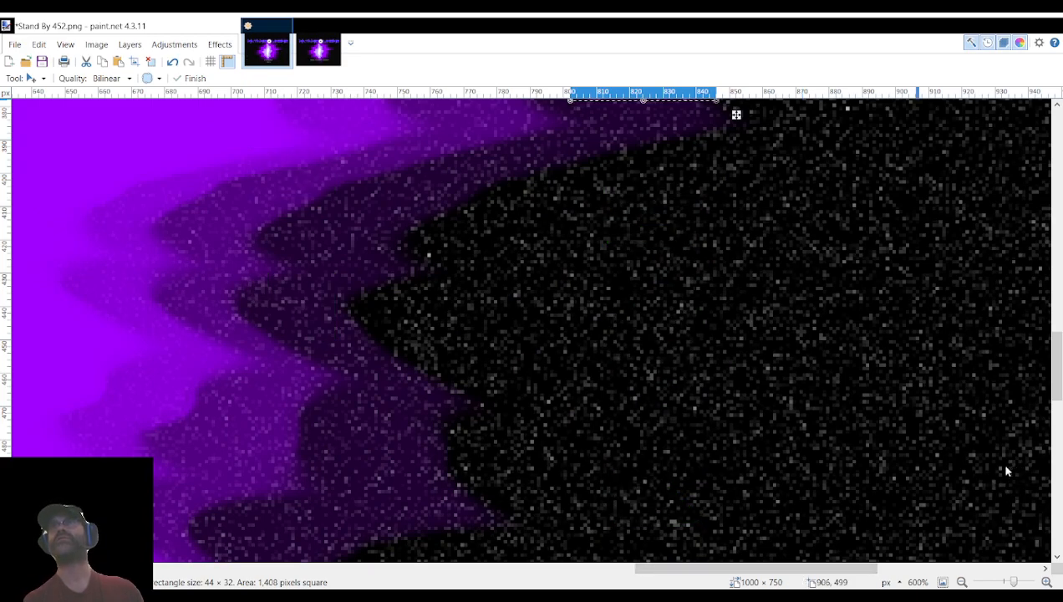
{"action": "left_click_drag", "start_coordinate": [1016, 583], "coordinate": [1006, 583]}
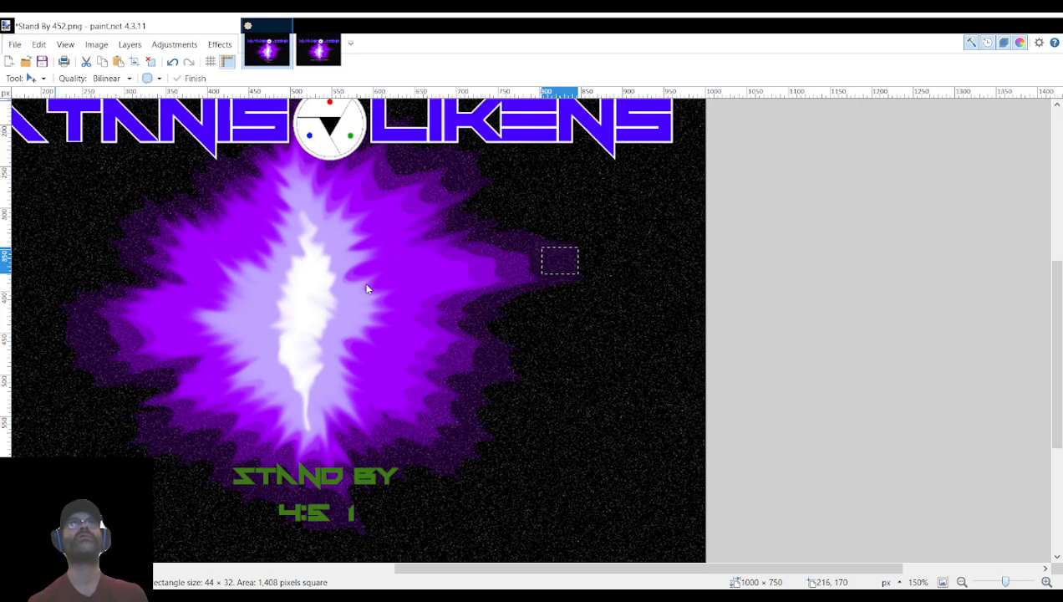
{"action": "left_click", "coordinate": [403, 332]}
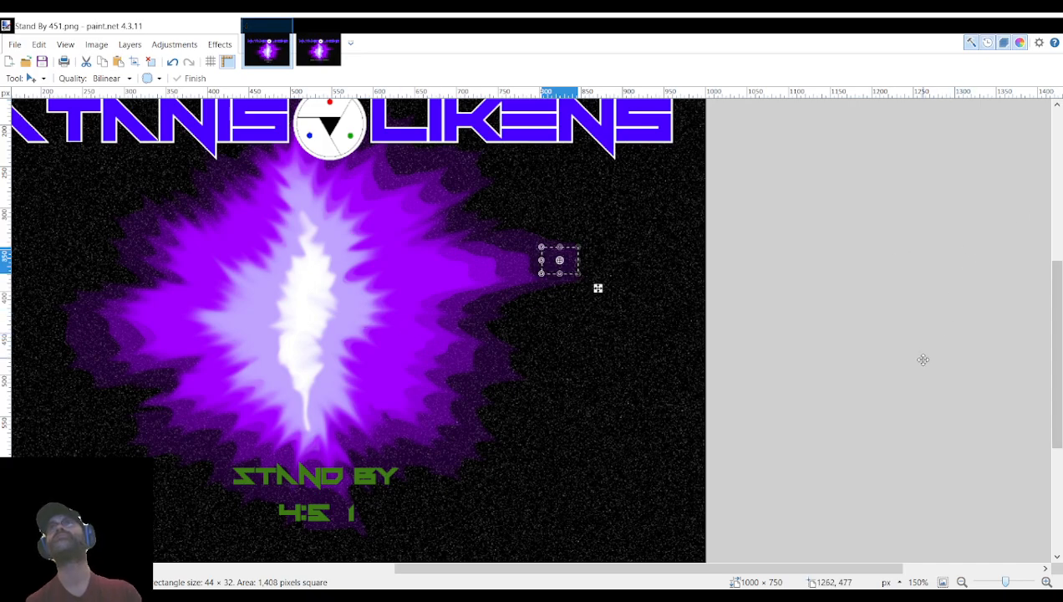
{"action": "key", "text": "ctrl+z"}
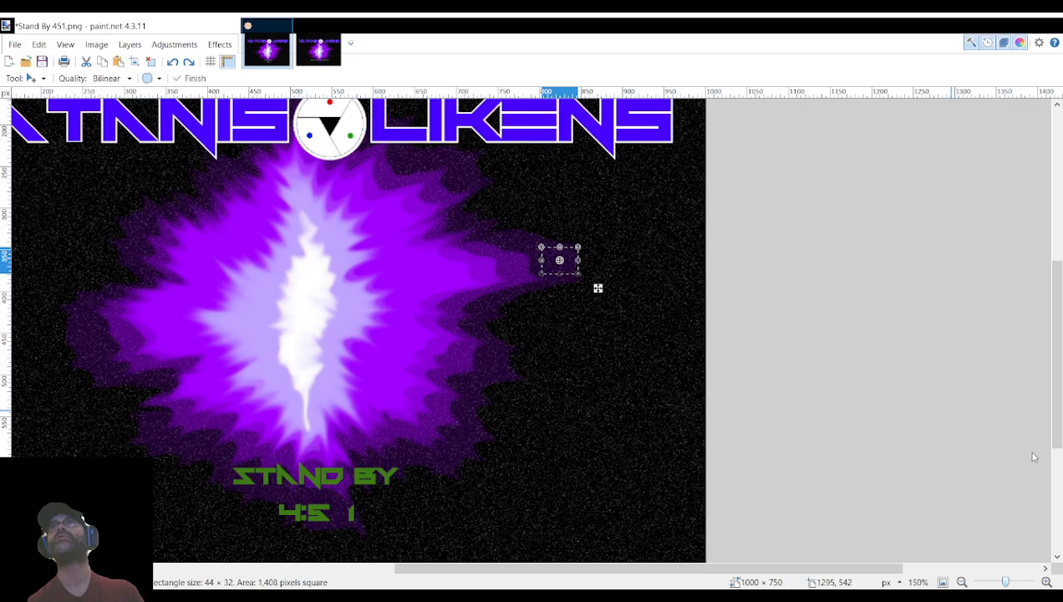
Show the spare digits again and move the 1 from the countdown back to its gap between the inner spare 0 and 2.
{"action": "key", "text": "ctrl+y"}
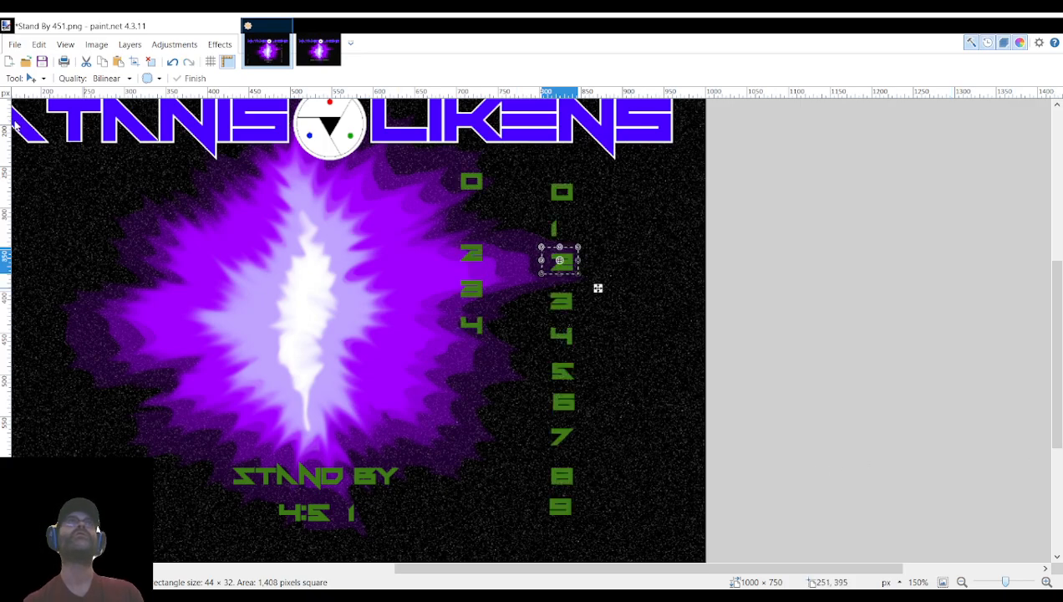
{"action": "key", "text": "s"}
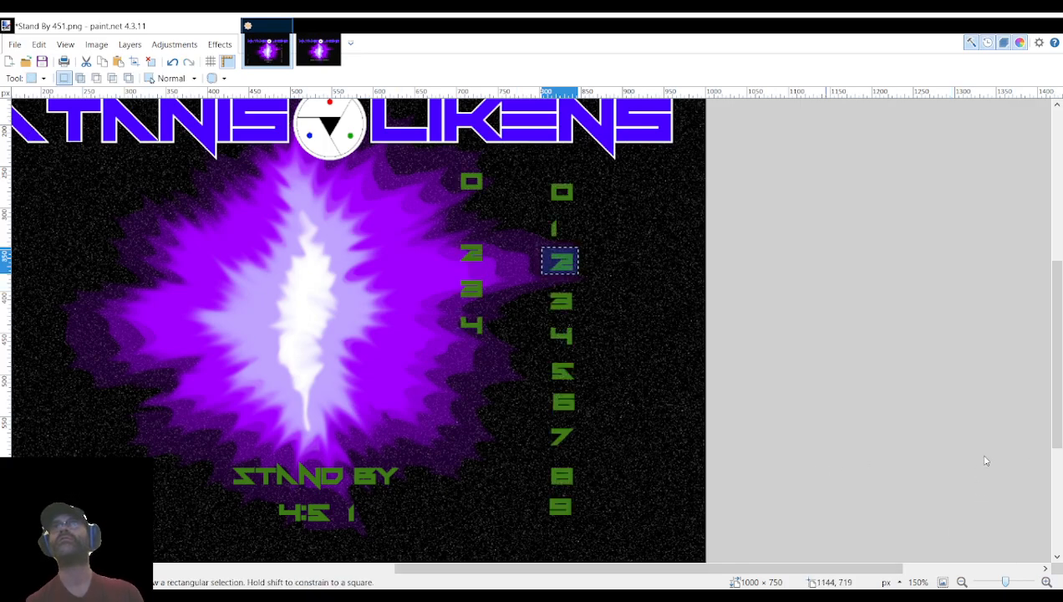
{"action": "left_click_drag", "start_coordinate": [1006, 583], "coordinate": [1011, 582]}
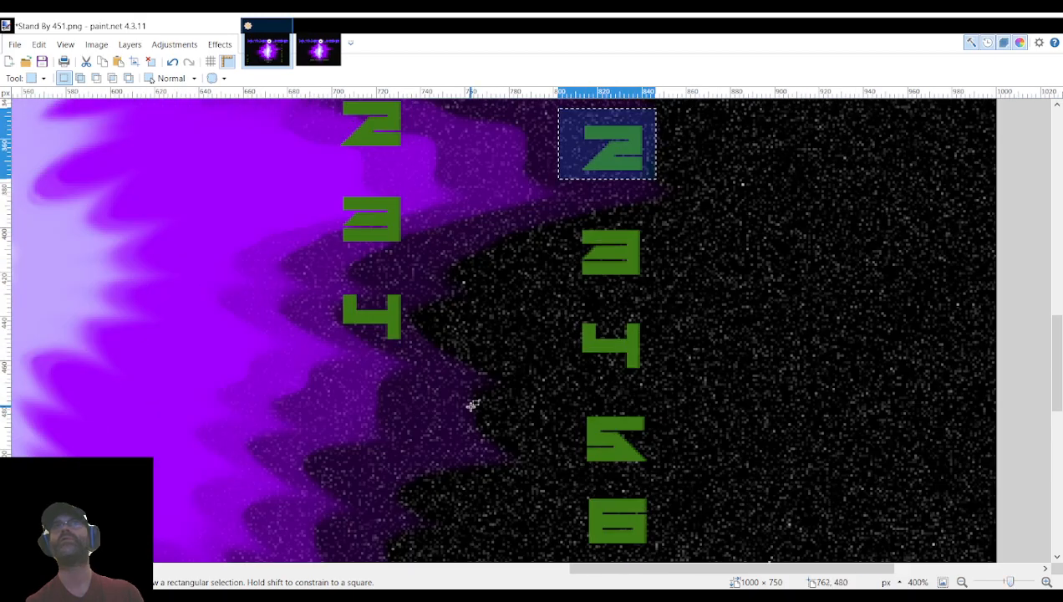
{"action": "scroll", "coordinate": [471, 406], "scroll_direction": "down", "scroll_amount": 3}
{"action": "scroll", "coordinate": [485, 424], "scroll_direction": "left", "scroll_amount": 2}
{"action": "scroll", "coordinate": [485, 426], "scroll_direction": "left", "scroll_amount": 3}
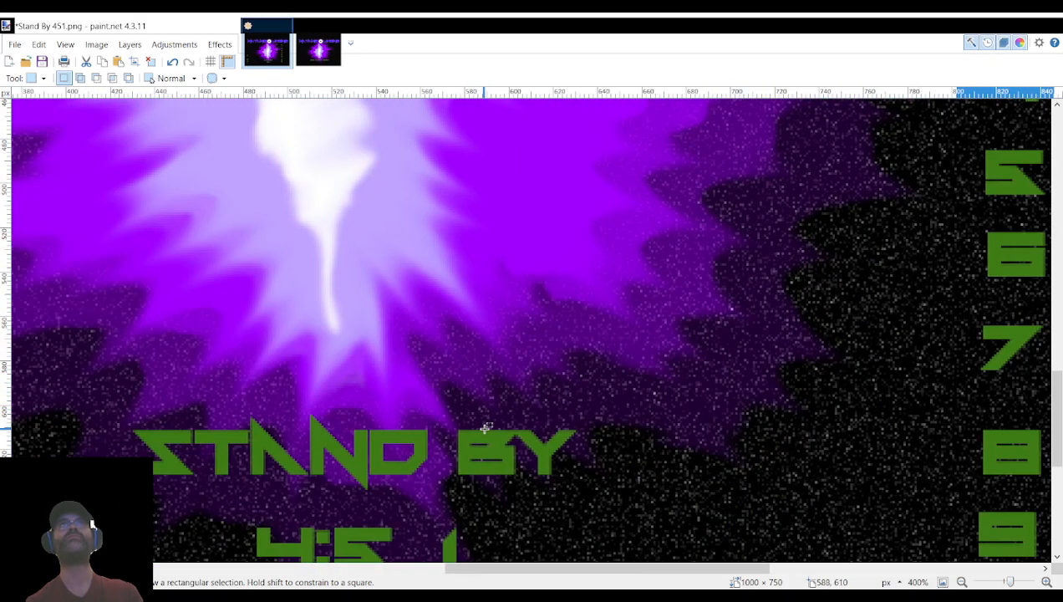
{"action": "scroll", "coordinate": [469, 418], "scroll_direction": "down", "scroll_amount": 3}
{"action": "left_click_drag", "start_coordinate": [416, 315], "coordinate": [483, 394]}
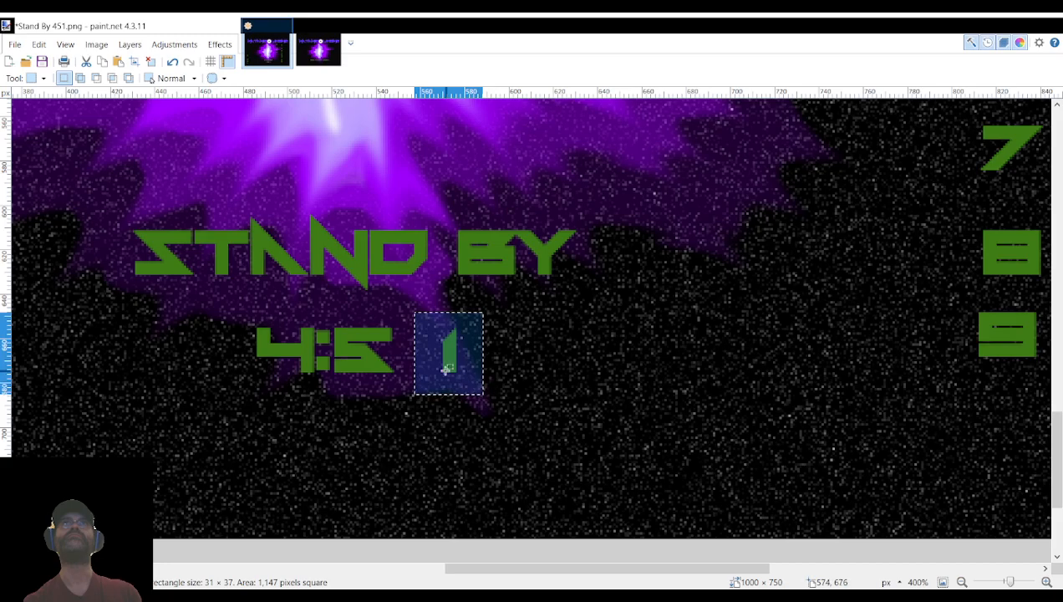
{"action": "key", "text": "m"}
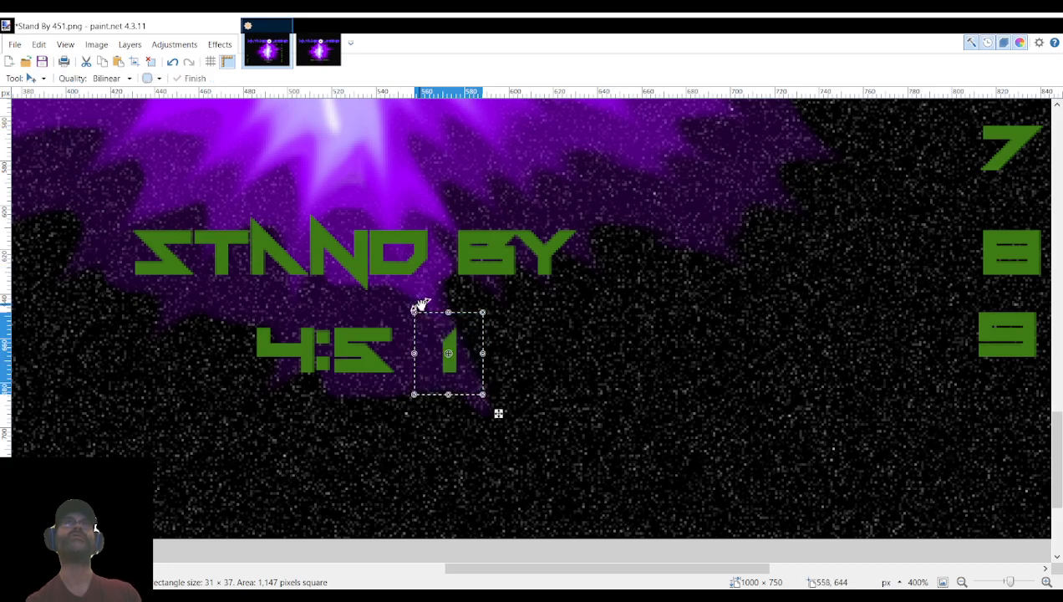
{"action": "left_click_drag", "start_coordinate": [455, 338], "coordinate": [466, 474]}
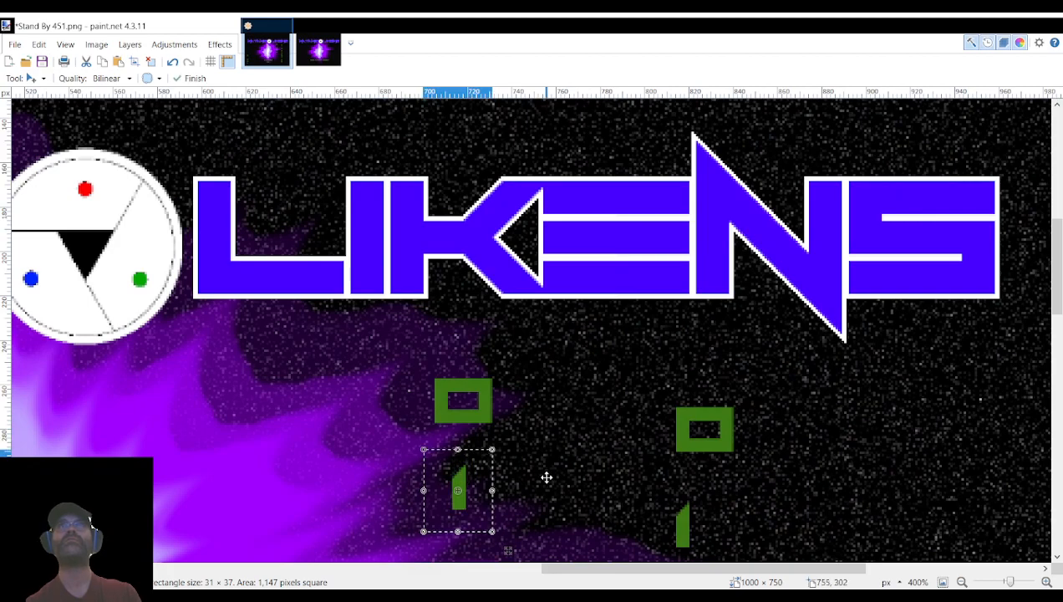
{"action": "scroll", "coordinate": [556, 426], "scroll_direction": "down", "scroll_amount": 3}
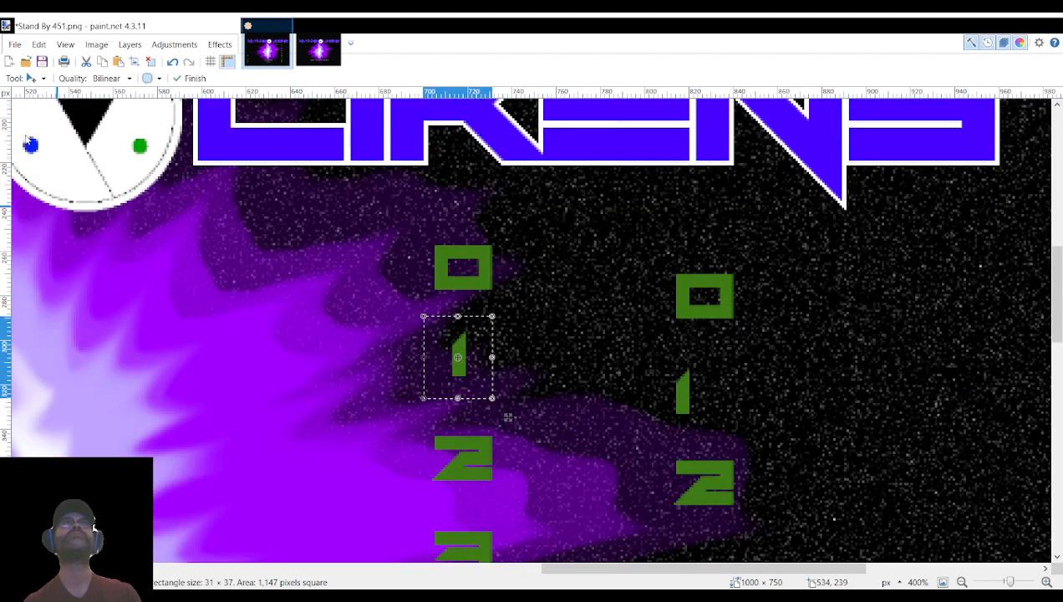
Move the 0 from the outer column of spare digits into the countdown, directly after the 5.
{"action": "key", "text": "s"}
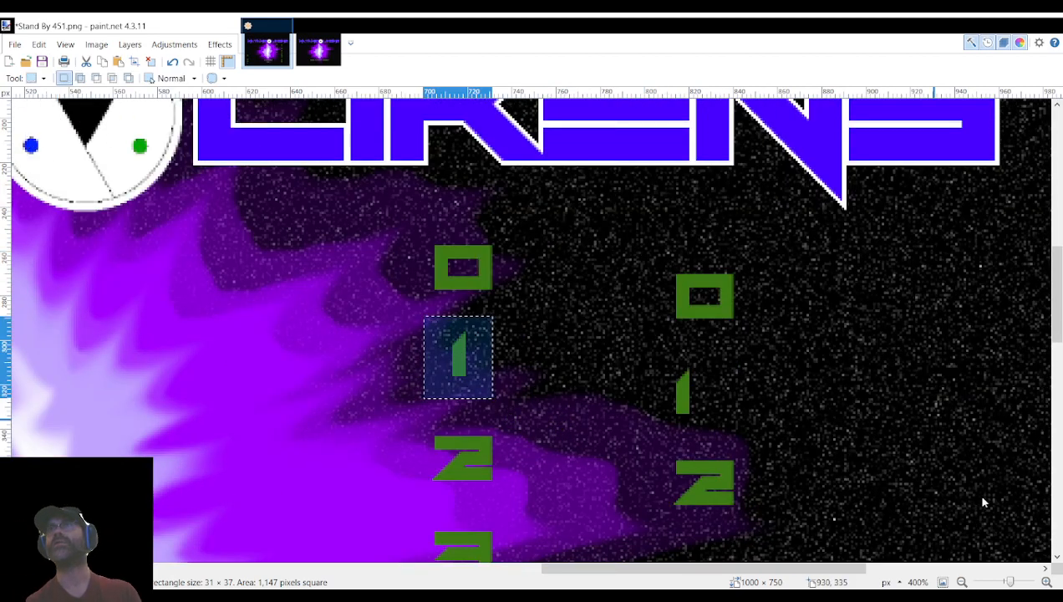
{"action": "left_click_drag", "start_coordinate": [663, 259], "coordinate": [761, 340]}
{"action": "key", "text": "m"}
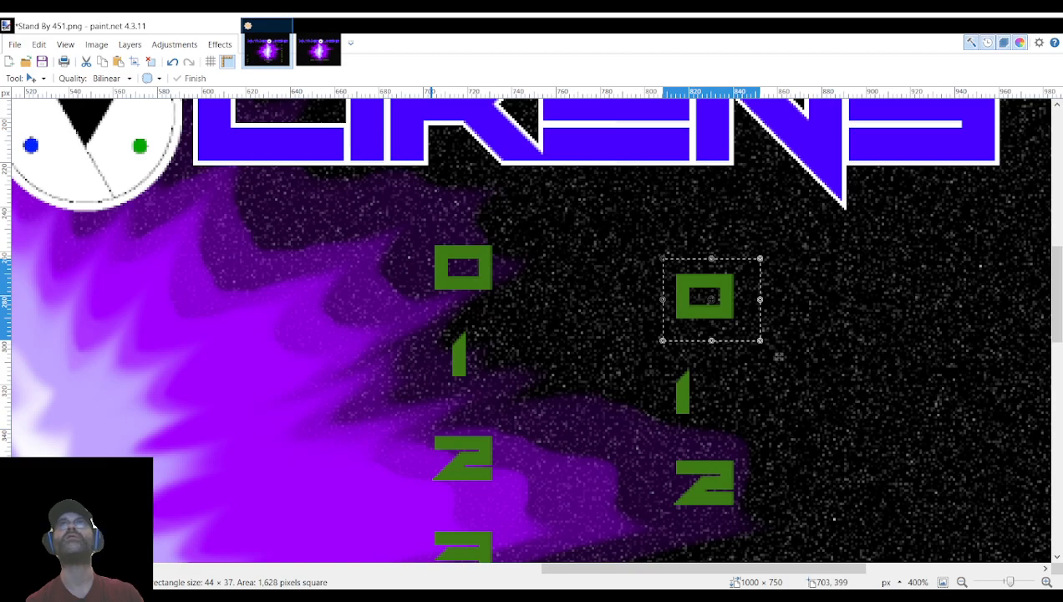
{"action": "left_click_drag", "start_coordinate": [741, 299], "coordinate": [699, 365]}
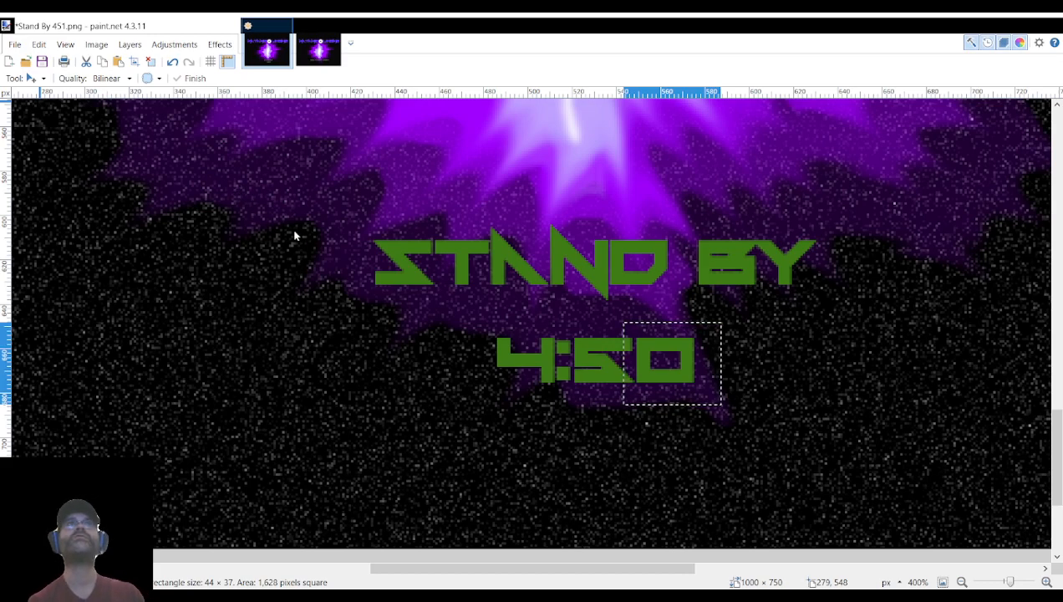
Save the 4:50 image without the spare digits as Stand By 450.png, and undo the flattening.
{"action": "left_click", "coordinate": [406, 335]}
{"action": "key", "text": "ctrl+z"}
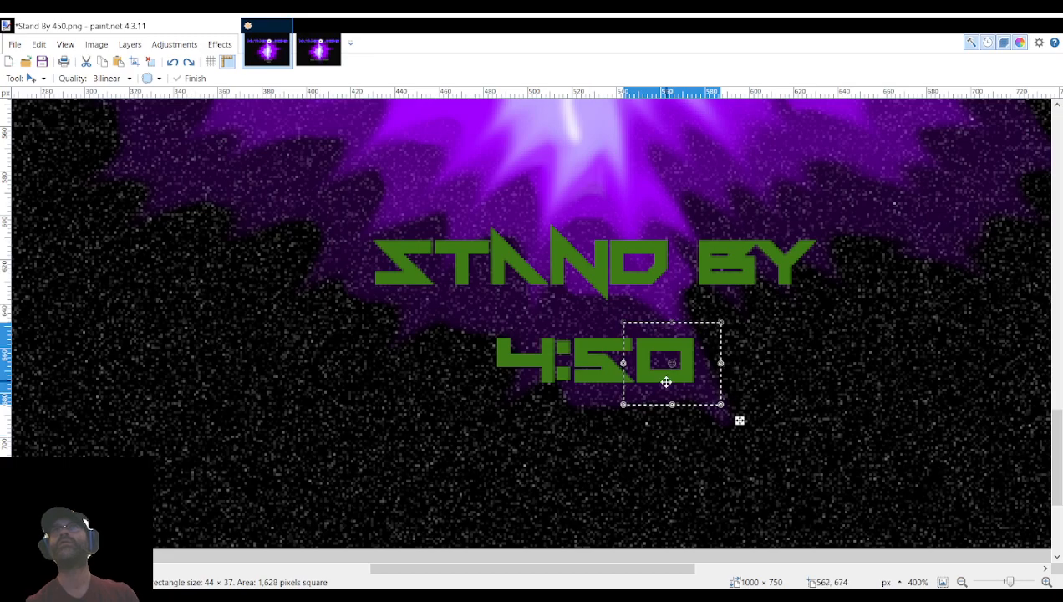
Show the spare digits again and move the 0 from the countdown back to the top of the outer column.
{"action": "left_click_drag", "start_coordinate": [667, 380], "coordinate": [458, 451]}
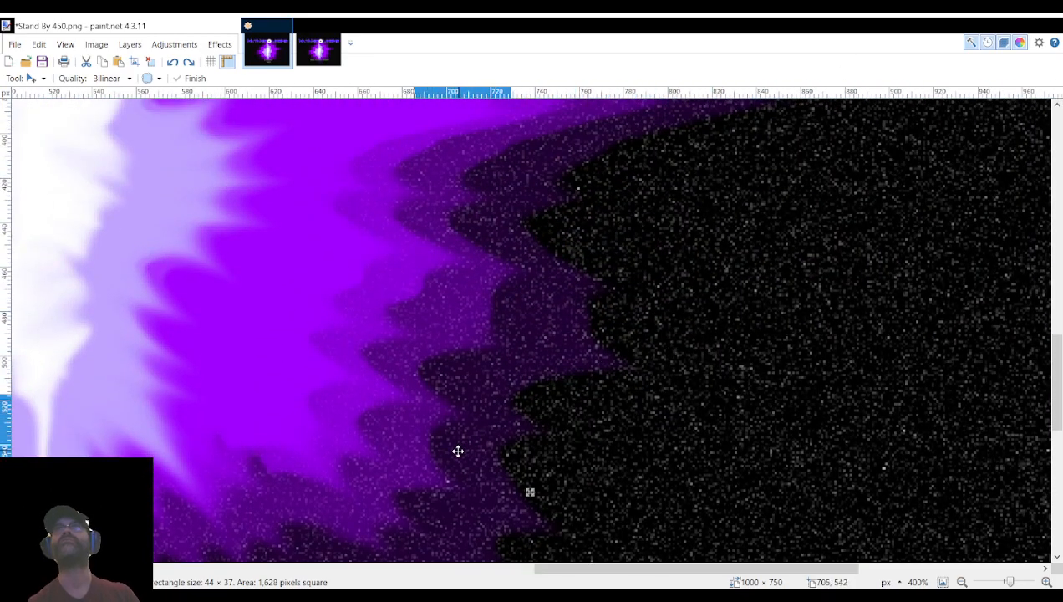
{"action": "key", "text": "ctrl+d"}
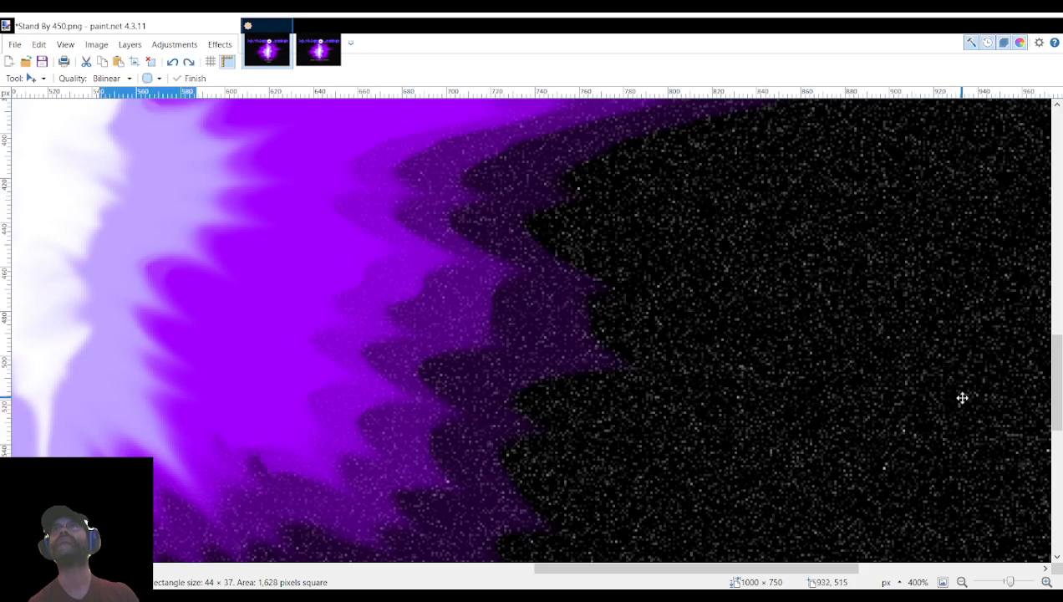
{"action": "left_click", "coordinate": [1031, 469]}
{"action": "scroll", "coordinate": [541, 434], "scroll_direction": "down", "scroll_amount": 6}
{"action": "left_click_drag", "start_coordinate": [167, 317], "coordinate": [743, 380]}
Move the 9 from the bottom of the outer column of spare digits into the countdown, directly after the 5.
{"action": "scroll", "coordinate": [744, 377], "scroll_direction": "down", "scroll_amount": 6}
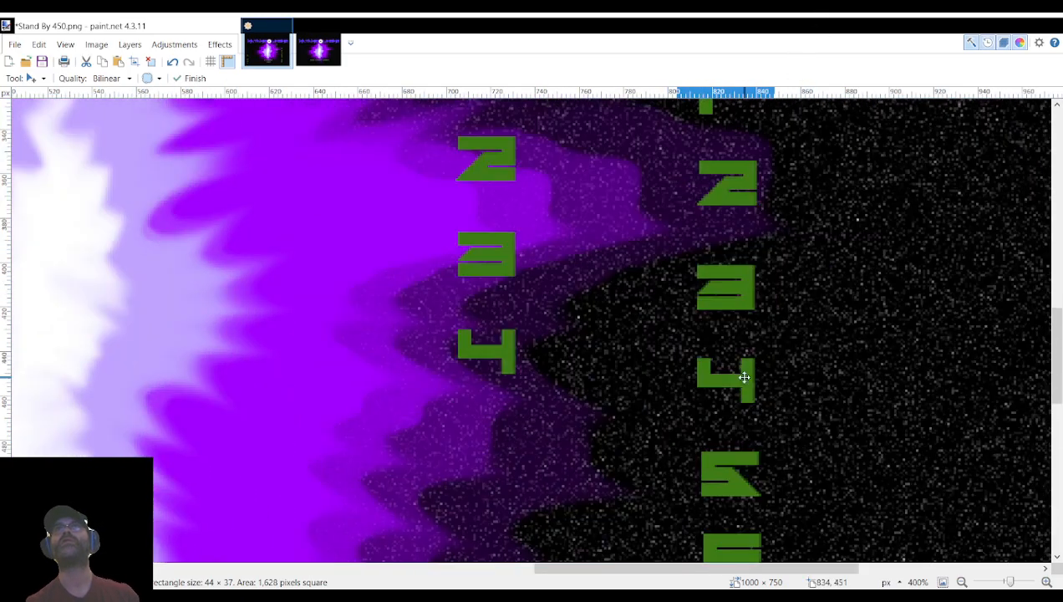
{"action": "scroll", "coordinate": [744, 377], "scroll_direction": "down", "scroll_amount": 5}
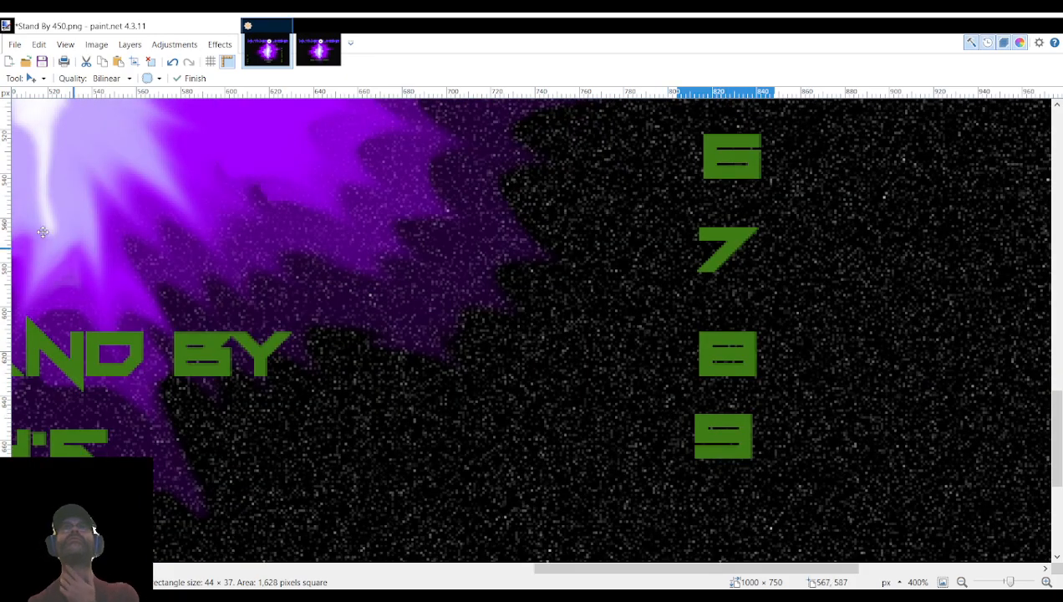
{"action": "key", "text": "s"}
{"action": "left_click_drag", "start_coordinate": [680, 405], "coordinate": [767, 471]}
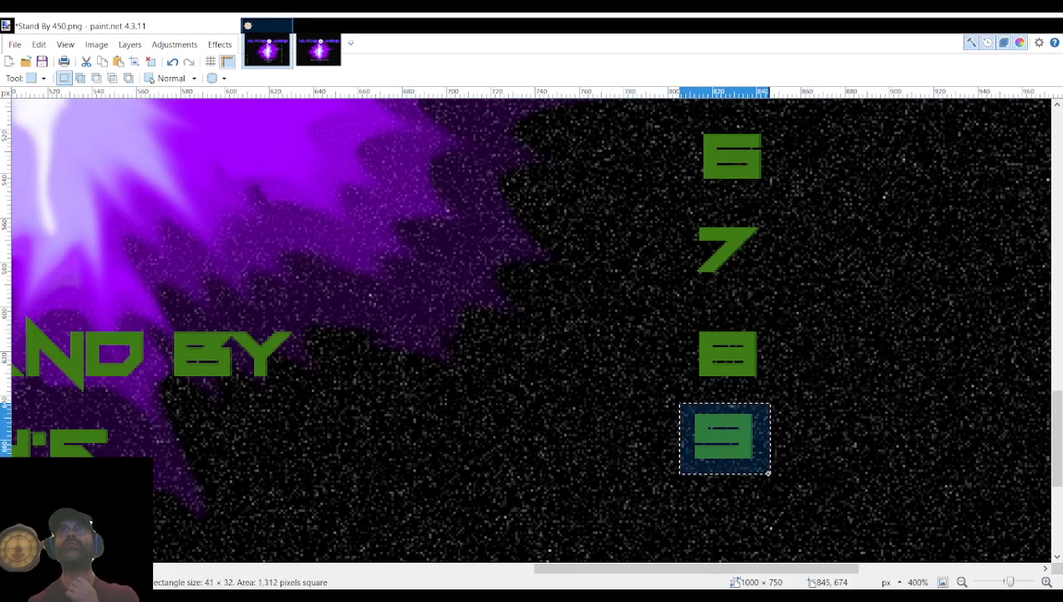
{"action": "left_click", "coordinate": [43, 136]}
{"action": "left_click_drag", "start_coordinate": [750, 423], "coordinate": [495, 441]}
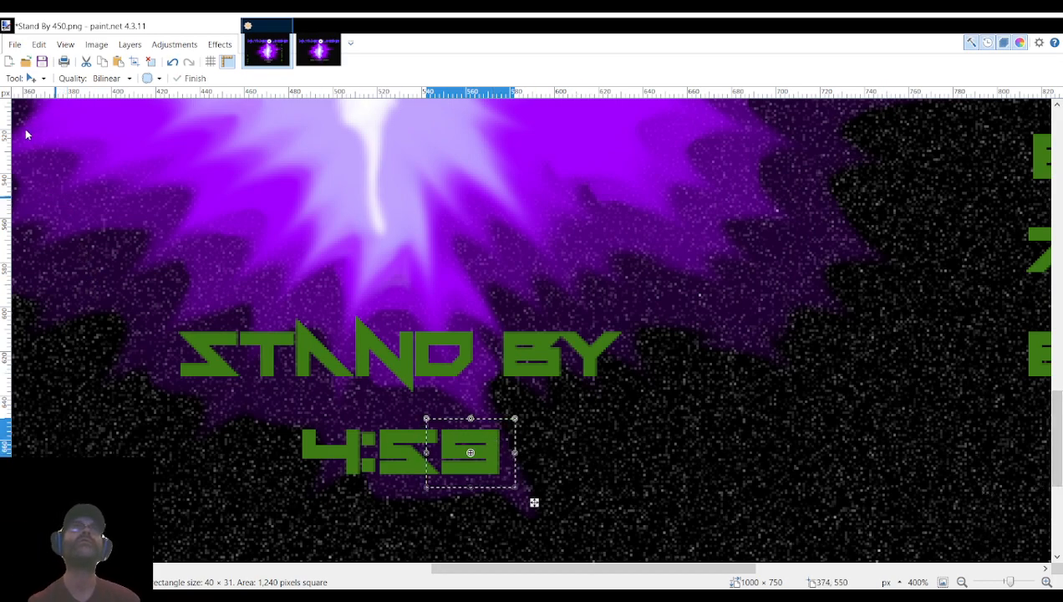
Move the 5 out of the countdown's tens place to just below the 4 in the inner column of spare digits.
{"action": "key", "text": "s"}
{"action": "left_click_drag", "start_coordinate": [374, 420], "coordinate": [441, 492]}
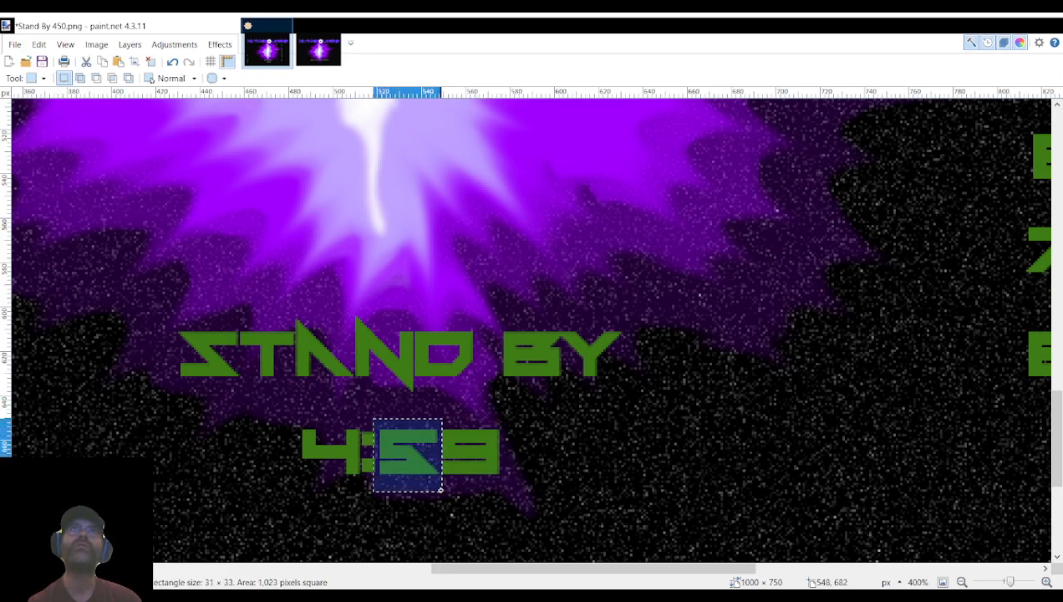
{"action": "left_click", "coordinate": [363, 413]}
{"action": "left_click_drag", "start_coordinate": [364, 409], "coordinate": [437, 496]}
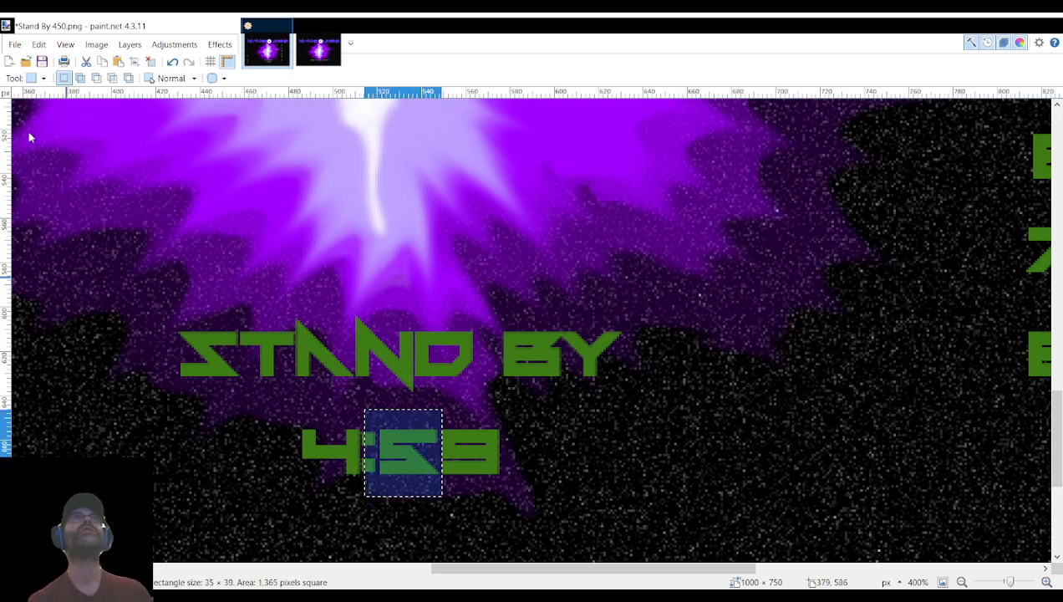
{"action": "key", "text": "m"}
{"action": "left_click_drag", "start_coordinate": [411, 462], "coordinate": [439, 502]}
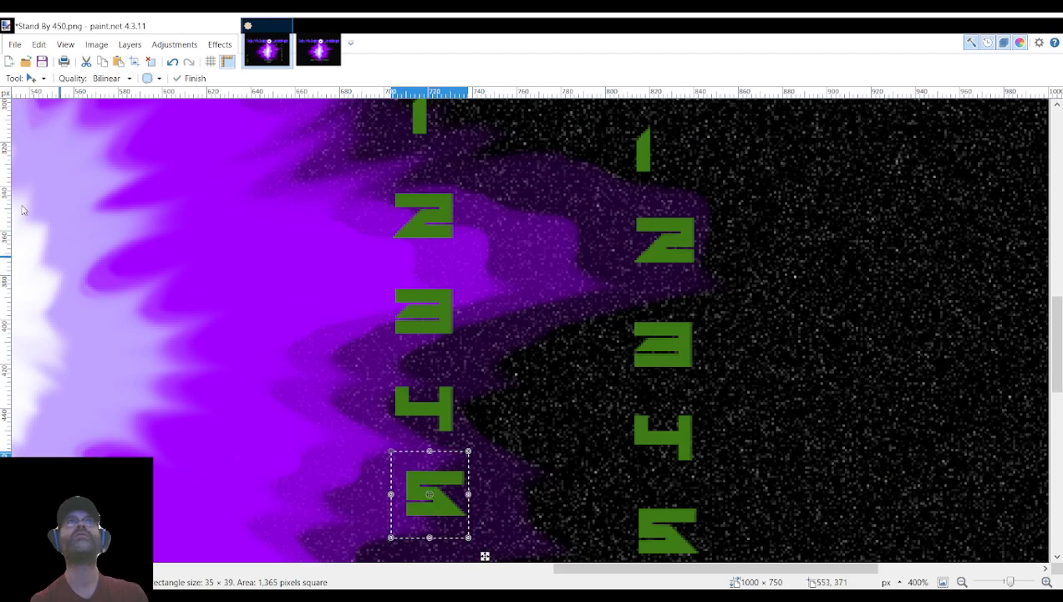
Move the 4 from the inner column of spare digits into the countdown between the colon and the 9.
{"action": "key", "text": "s"}
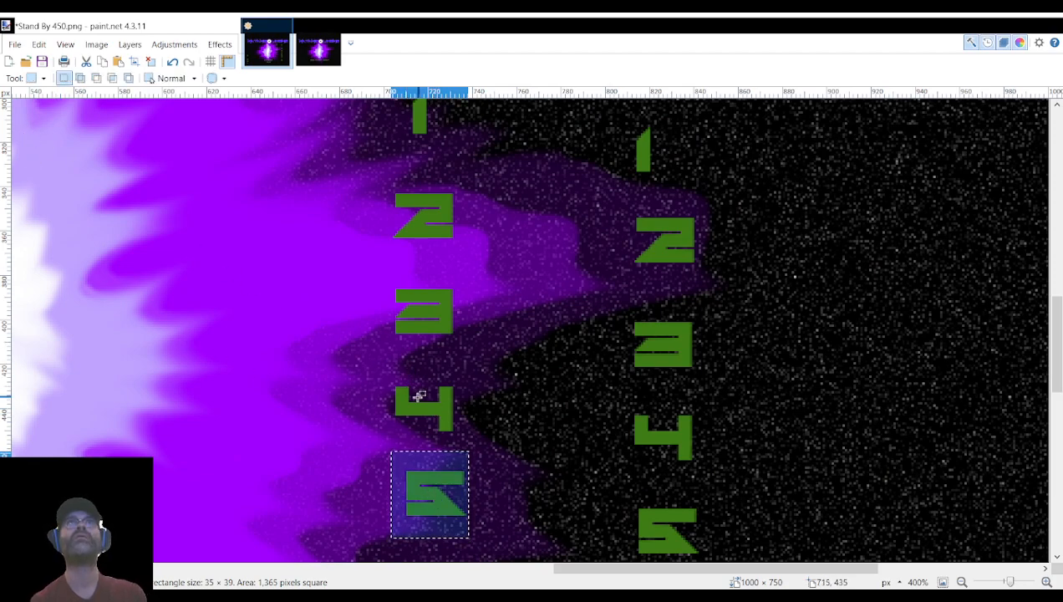
{"action": "left_click", "coordinate": [398, 378]}
{"action": "left_click_drag", "start_coordinate": [379, 374], "coordinate": [478, 438]}
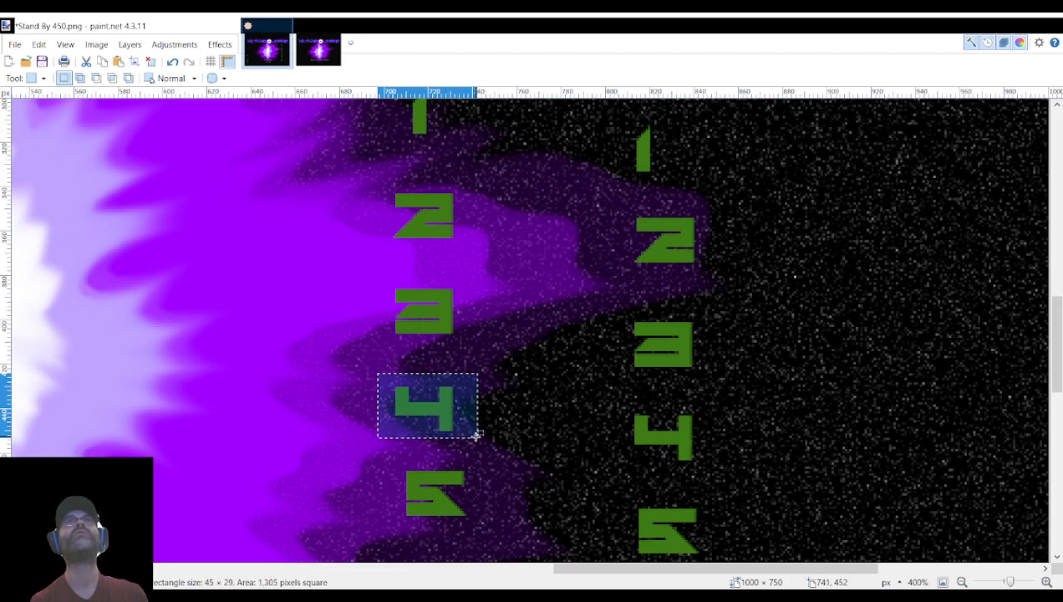
{"action": "scroll", "coordinate": [503, 454], "scroll_direction": "left", "scroll_amount": 3}
{"action": "scroll", "coordinate": [503, 454], "scroll_direction": "left", "scroll_amount": 8}
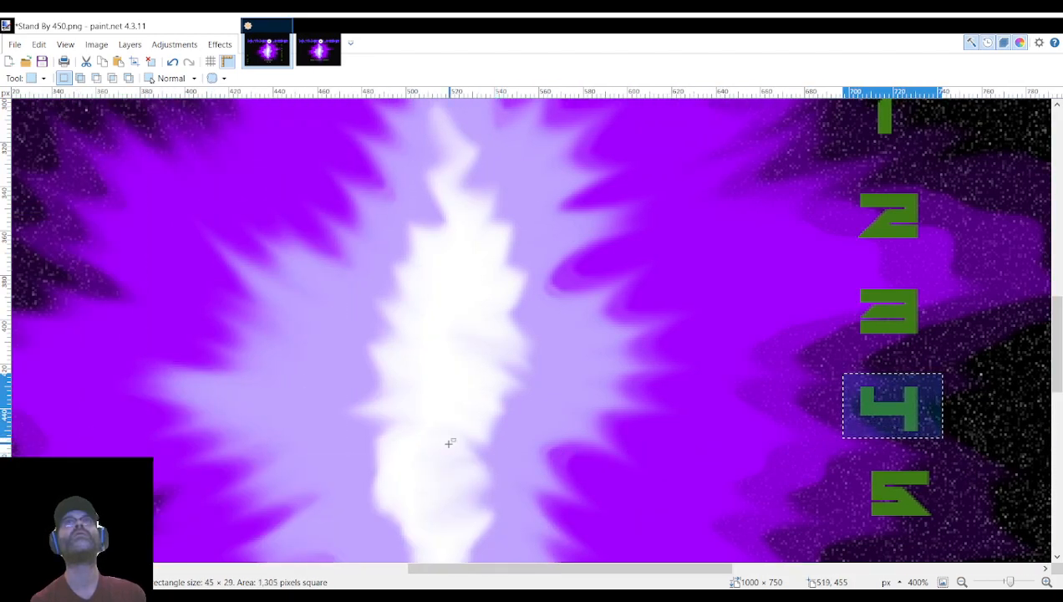
{"action": "scroll", "coordinate": [449, 440], "scroll_direction": "down", "scroll_amount": 10}
{"action": "scroll", "coordinate": [831, 434], "scroll_direction": "up", "scroll_amount": 4}
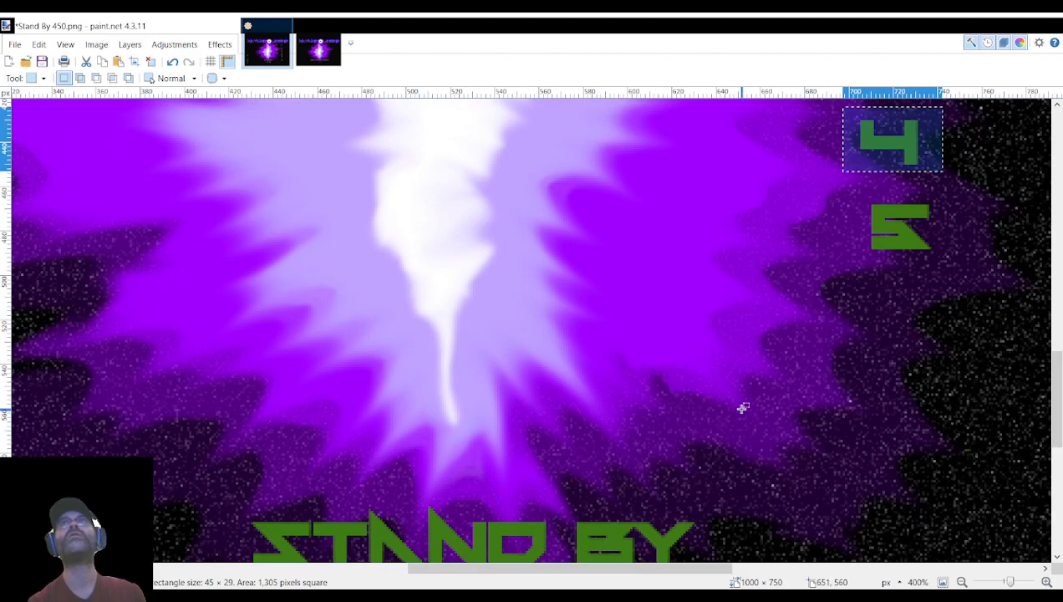
{"action": "scroll", "coordinate": [742, 408], "scroll_direction": "up", "scroll_amount": 4}
{"action": "scroll", "coordinate": [719, 386], "scroll_direction": "right", "scroll_amount": 5}
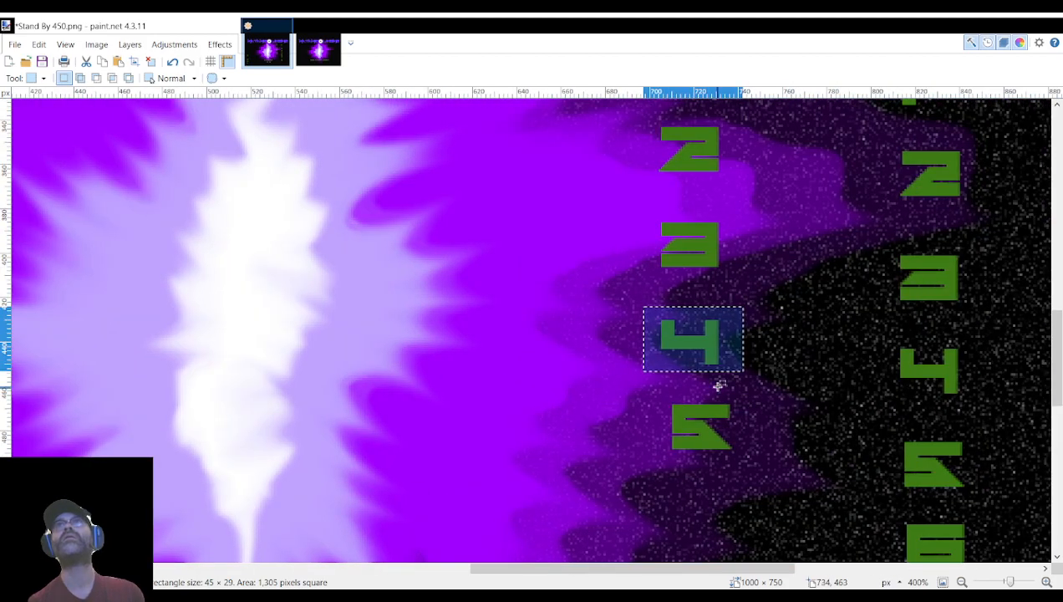
{"action": "left_click", "coordinate": [45, 127]}
{"action": "left_click_drag", "start_coordinate": [699, 333], "coordinate": [297, 355]}
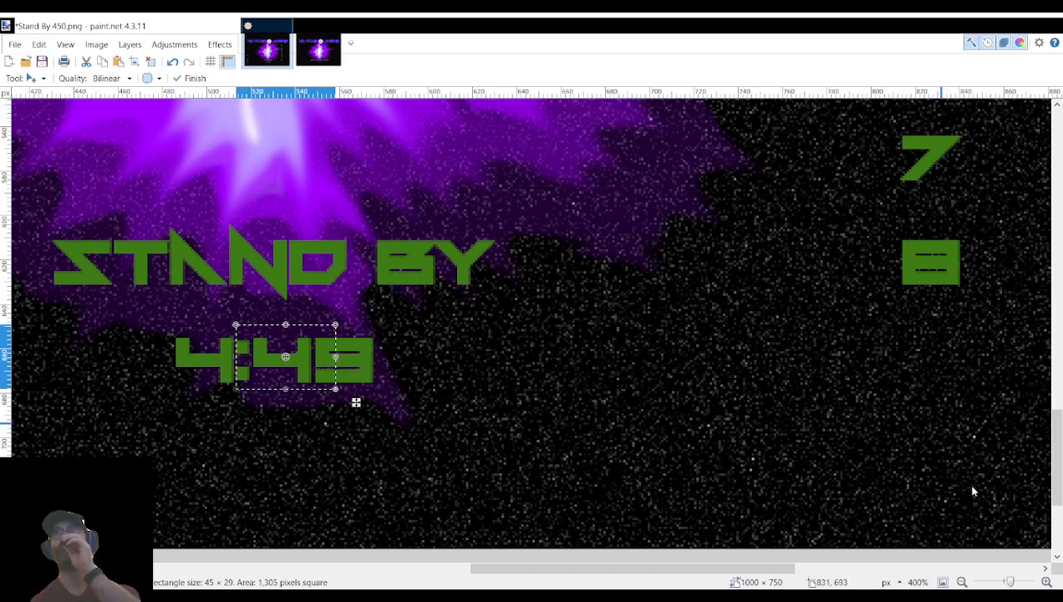
Hide the spare digits and save the 4:49 image as Stand By 449.png, undoing the flattening.
{"action": "key", "text": "Return"}
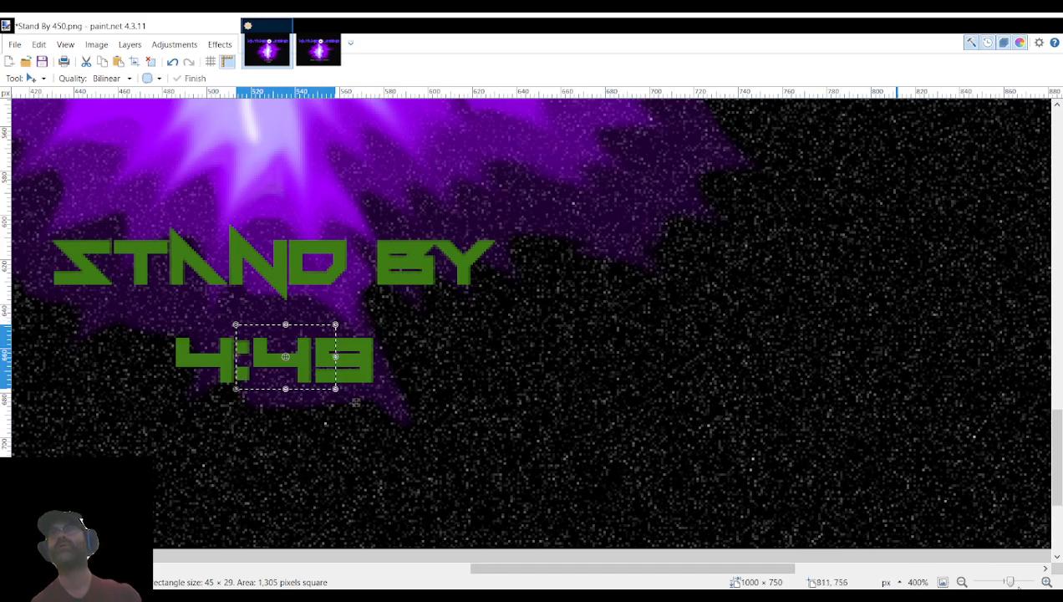
{"action": "left_click_drag", "start_coordinate": [1010, 581], "coordinate": [1009, 582]}
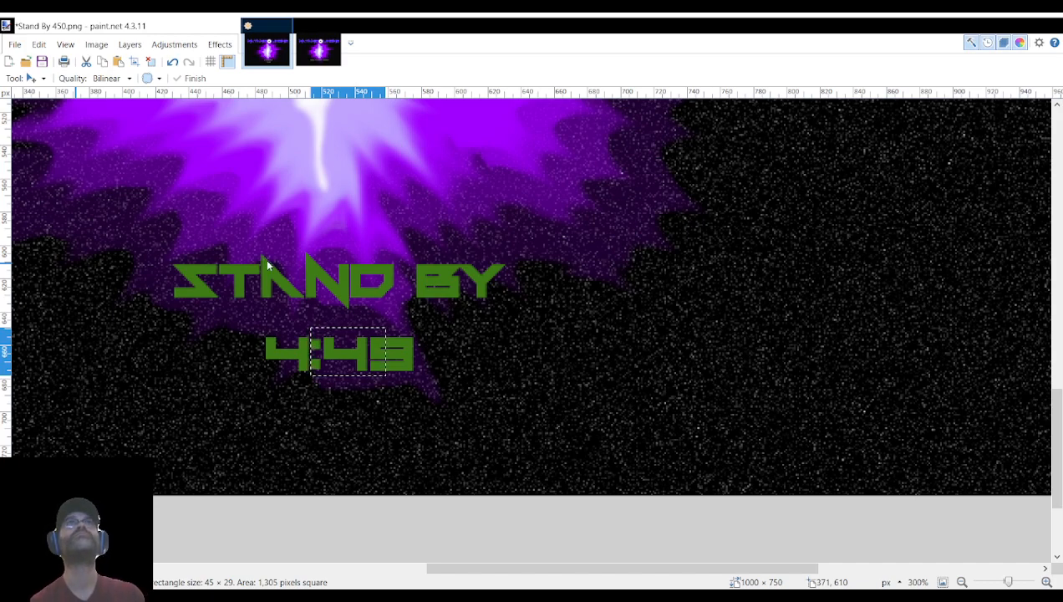
{"action": "left_click", "coordinate": [403, 336]}
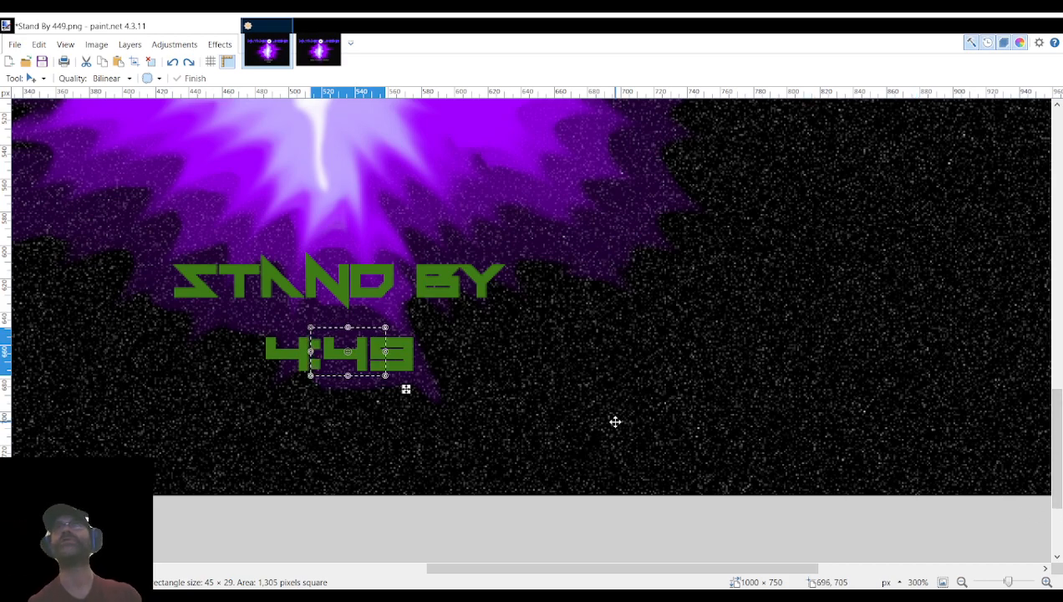
Show the spare digits again and move the 9 out of the countdown to below the 8 in their outer column.
{"action": "left_click", "coordinate": [27, 132]}
{"action": "left_click", "coordinate": [502, 368]}
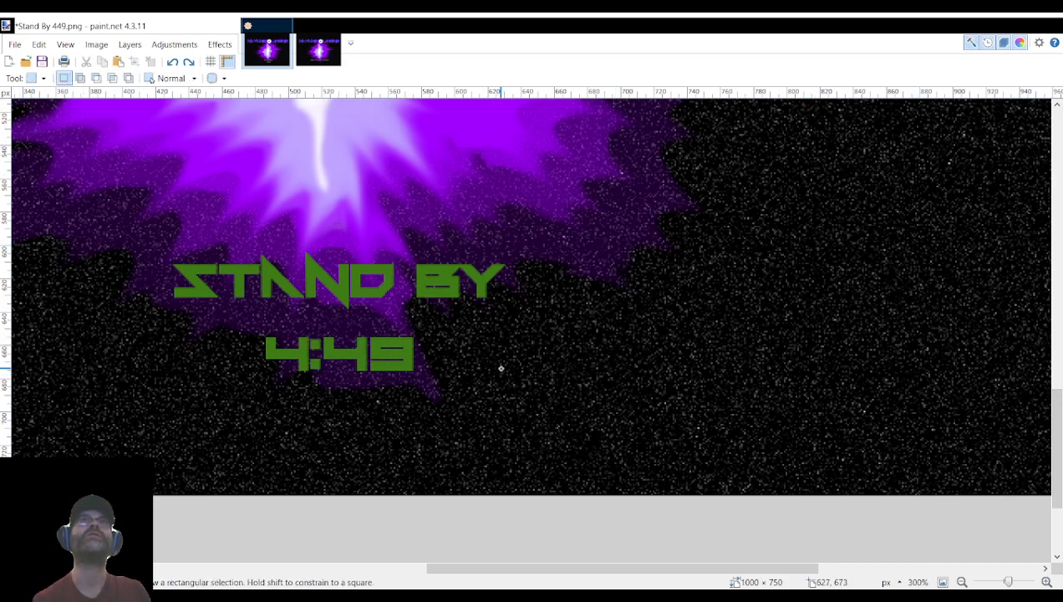
{"action": "left_click_drag", "start_coordinate": [363, 327], "coordinate": [423, 382]}
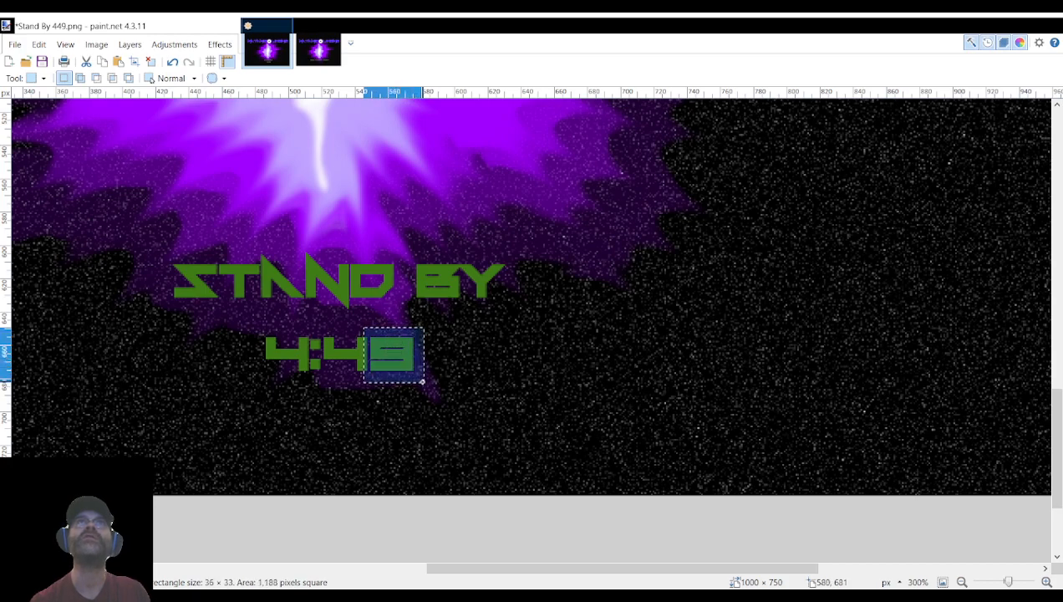
{"action": "key", "text": "m"}
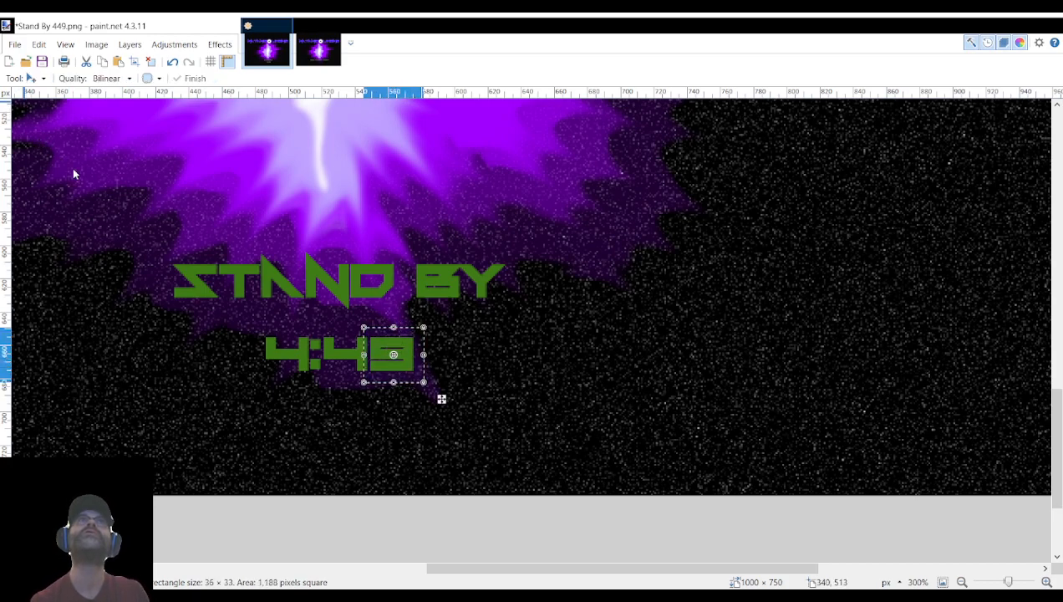
{"action": "mouse_move", "coordinate": [408, 367]}
{"action": "left_mouse_down"}
{"action": "mouse_move", "coordinate": [603, 366]}
{"action": "mouse_move", "coordinate": [420, 358]}
{"action": "left_mouse_up"}
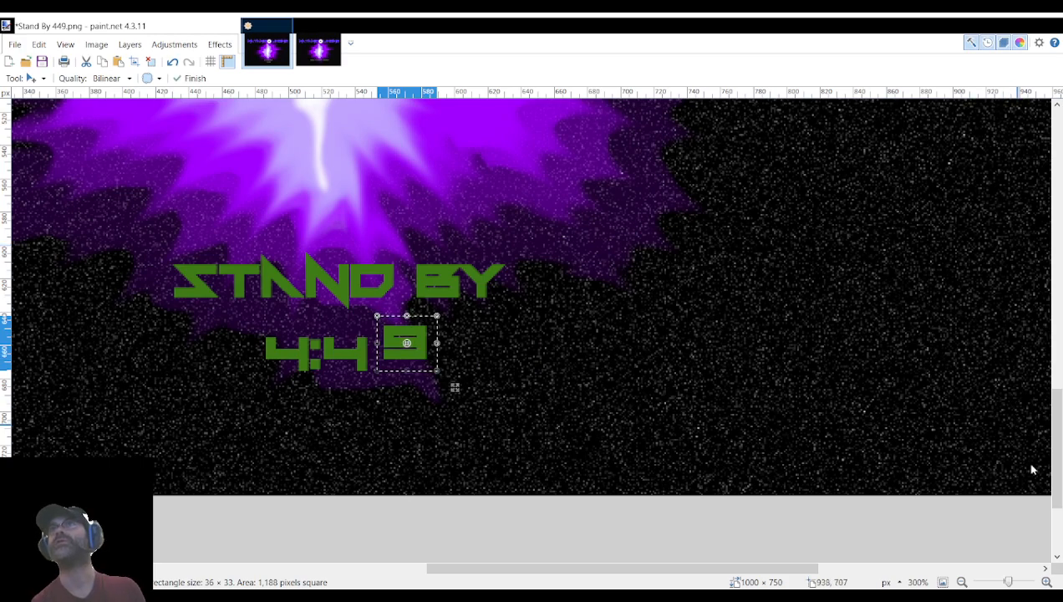
{"action": "left_click", "coordinate": [1002, 473]}
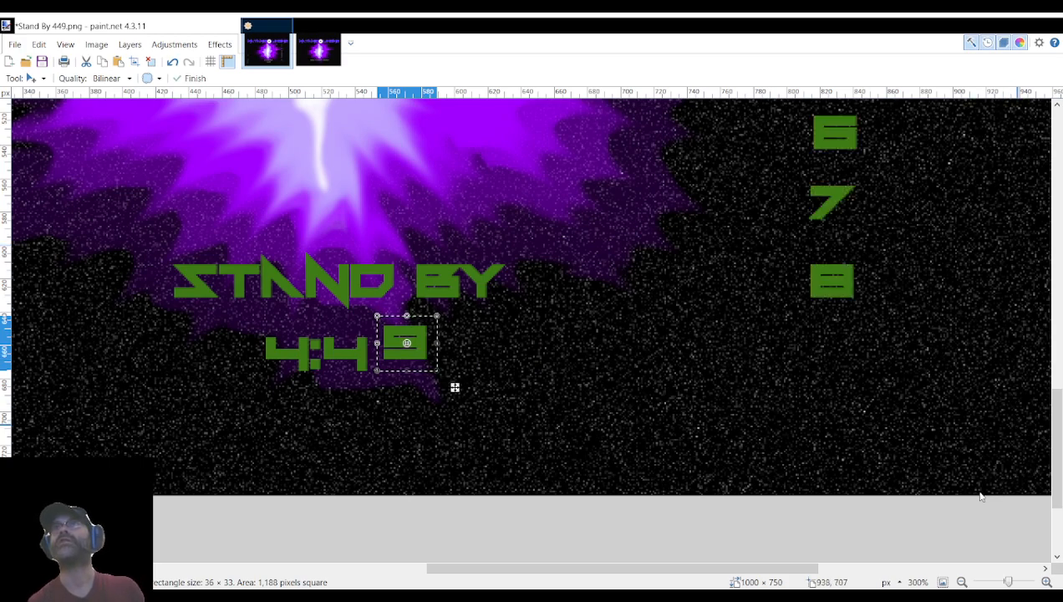
{"action": "left_click_drag", "start_coordinate": [418, 353], "coordinate": [849, 349]}
Move the 8 from the outer column of spare digits into the countdown, directly after the second 4.
{"action": "scroll", "coordinate": [783, 385], "scroll_direction": "up", "scroll_amount": 2}
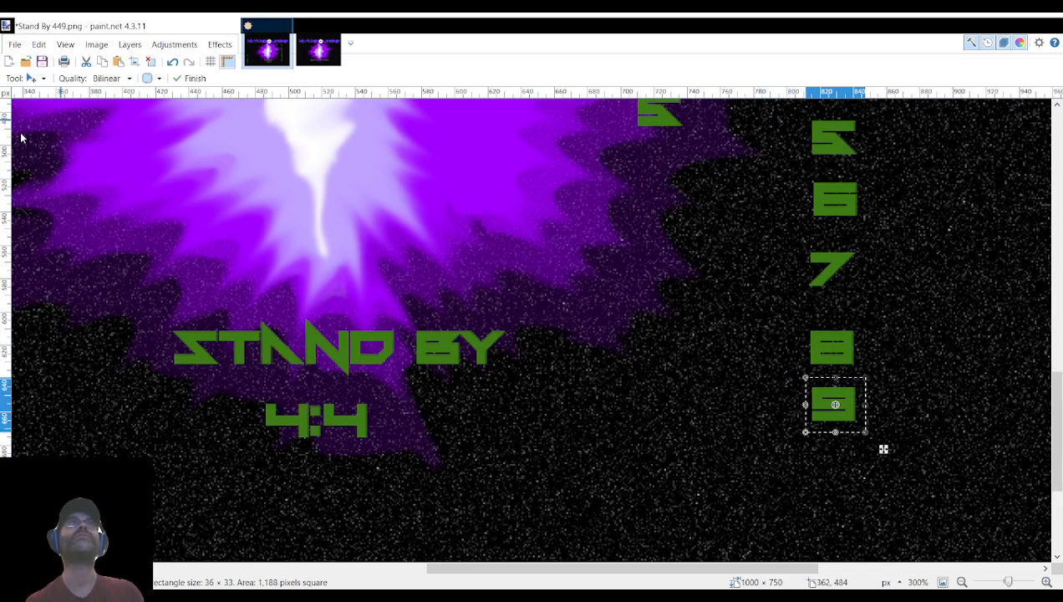
{"action": "key", "text": "s"}
{"action": "left_click_drag", "start_coordinate": [802, 321], "coordinate": [863, 368]}
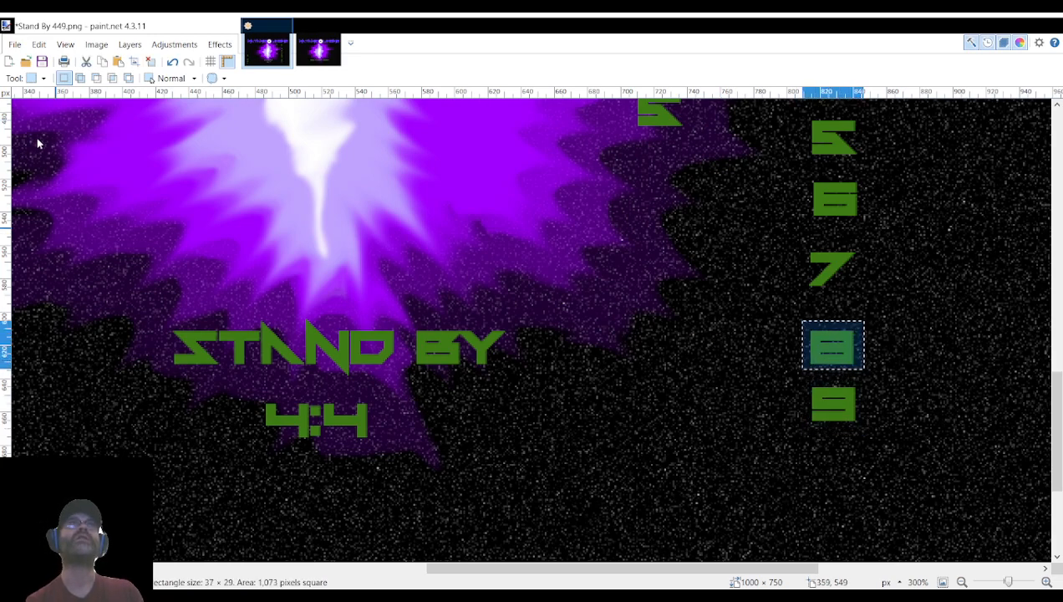
{"action": "key", "text": "m"}
{"action": "left_click_drag", "start_coordinate": [849, 345], "coordinate": [407, 420]}
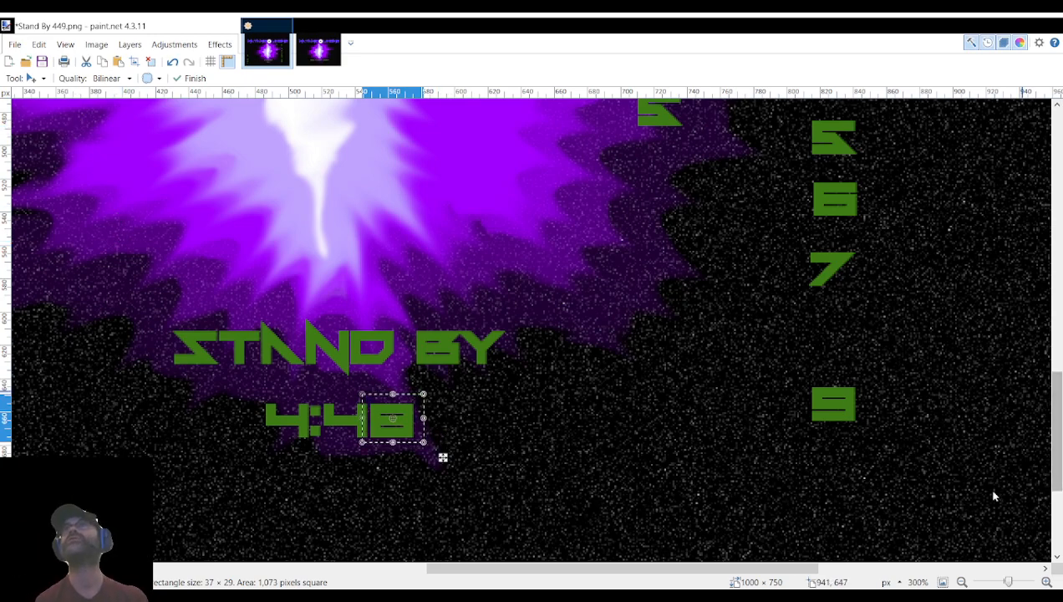
Hide the spare digits, deselect the 8 and save the 4:48 image as Stand By 448.png.
{"action": "key", "text": "Return"}
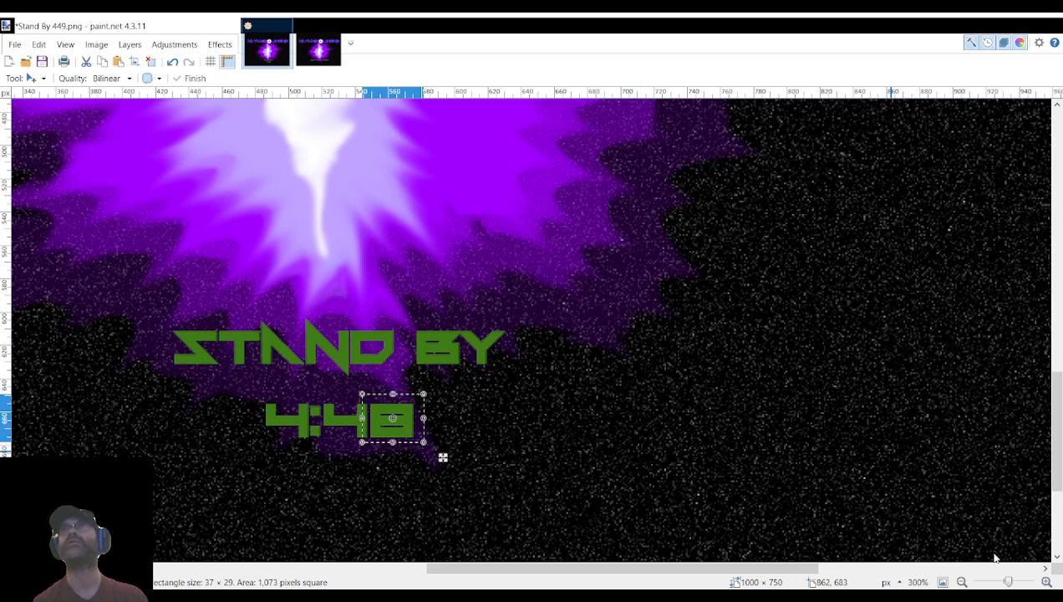
{"action": "key", "text": "s"}
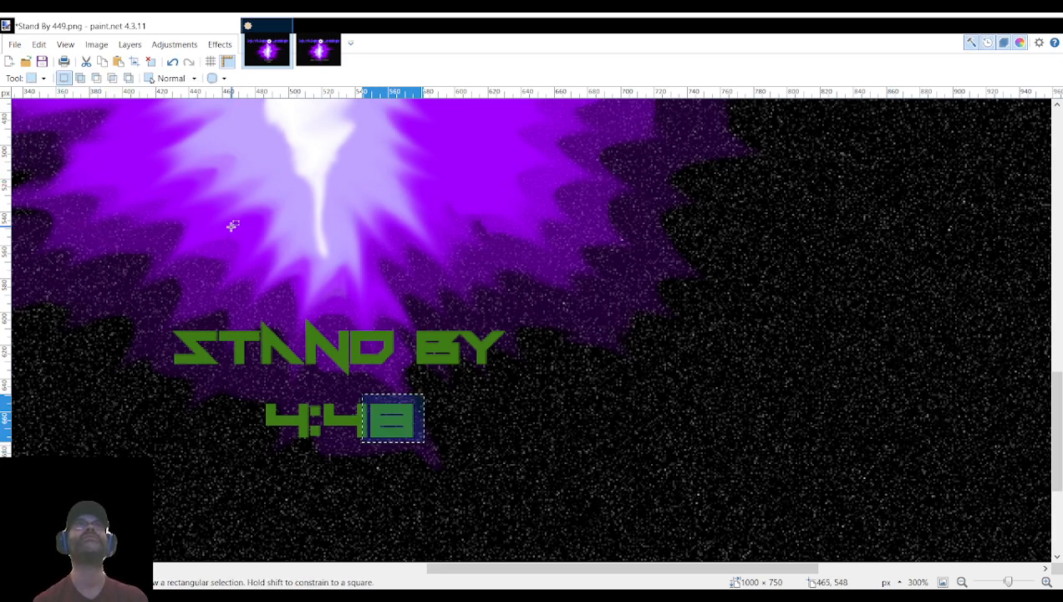
{"action": "key", "text": "ctrl+d"}
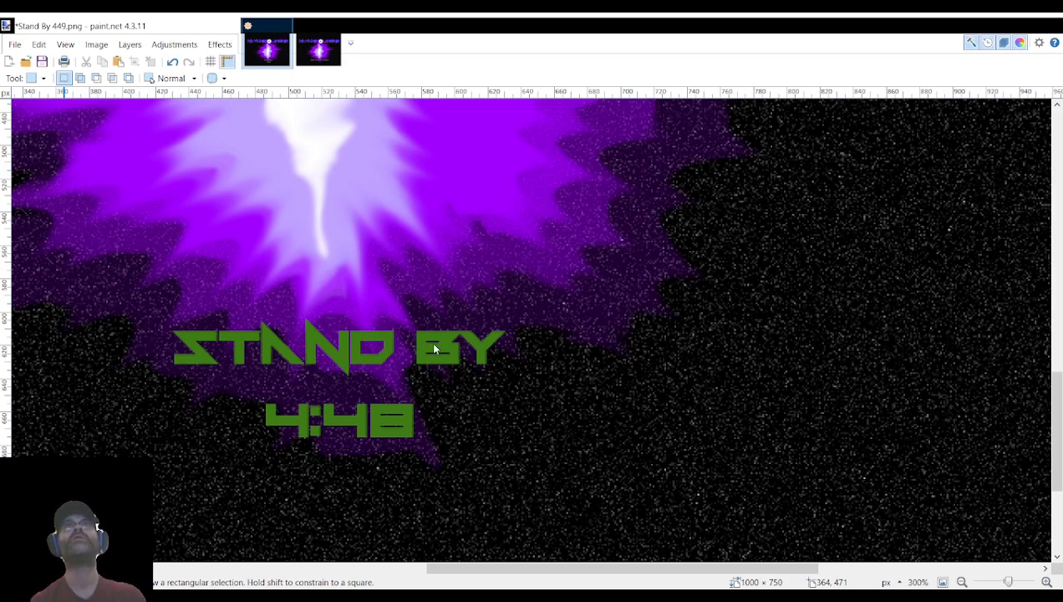
{"action": "key", "text": "ctrl+s"}
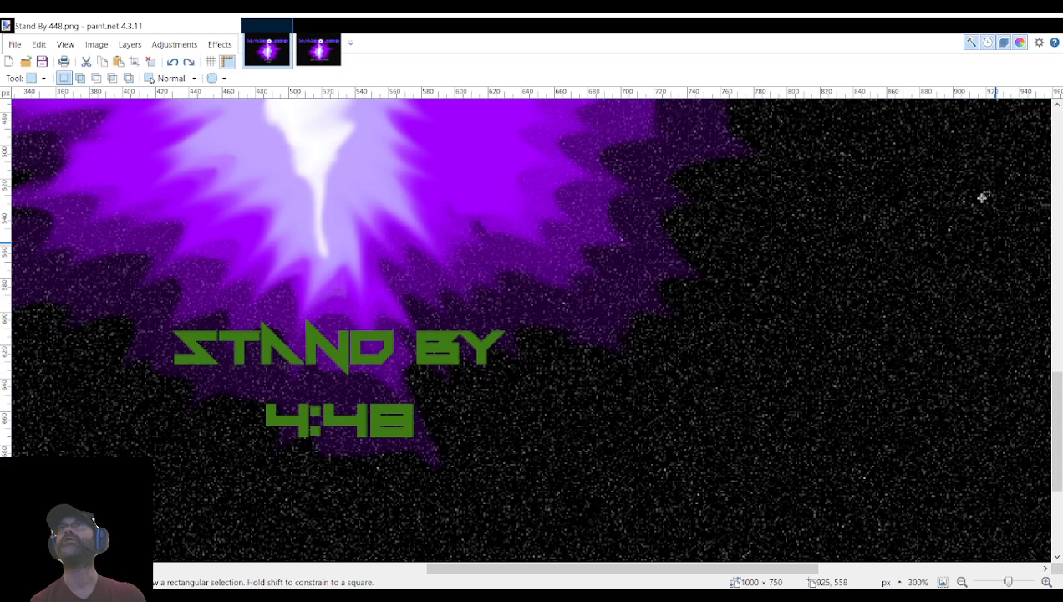
Show the spare digits again and move the 8 from the countdown back between the 7 and 9 in the outer column.
{"action": "left_click_drag", "start_coordinate": [362, 394], "coordinate": [424, 442]}
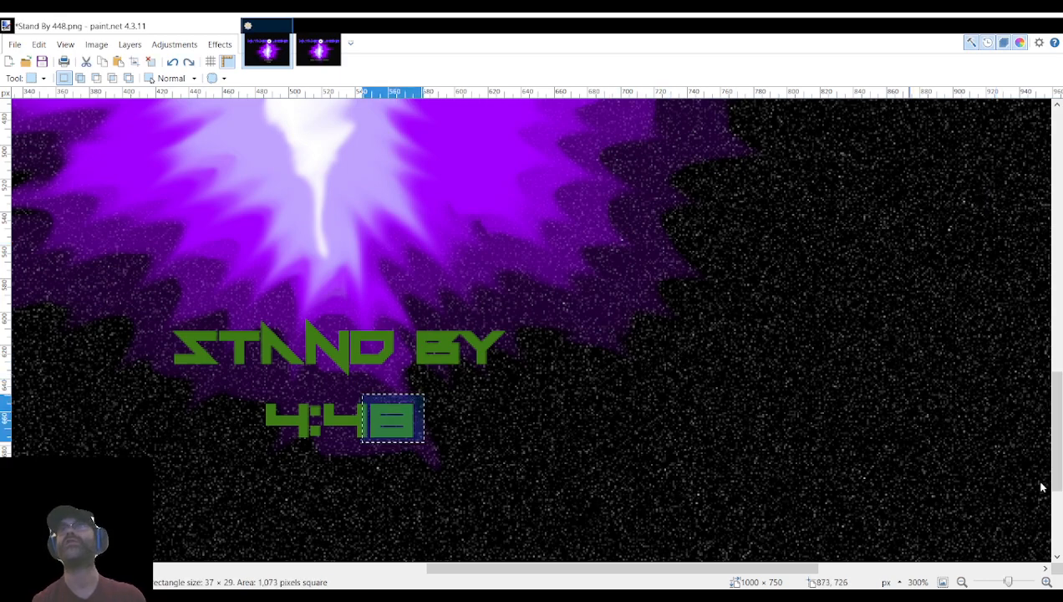
{"action": "key", "text": "ctrl+y"}
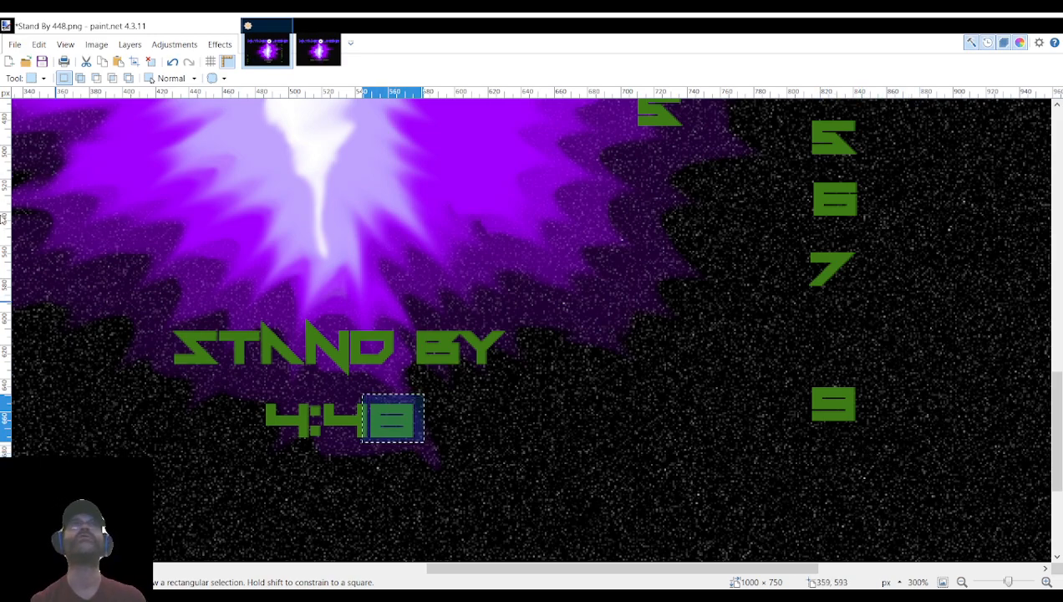
{"action": "key", "text": "m"}
{"action": "left_click_drag", "start_coordinate": [410, 421], "coordinate": [852, 347]}
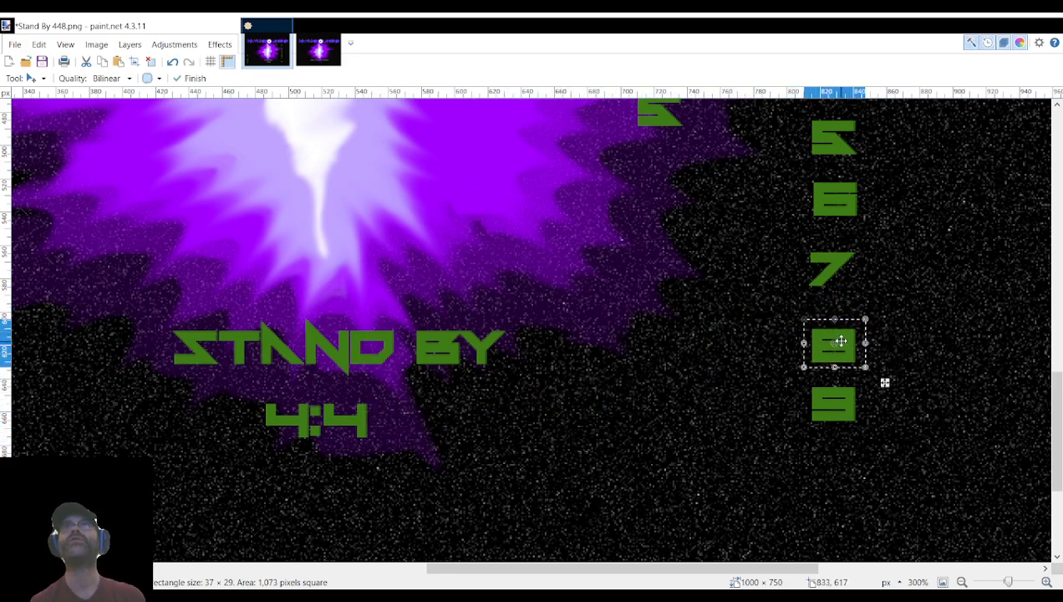
Move the 7 from the outer column of spare digits into the seconds place of the countdown.
{"action": "key", "text": "s"}
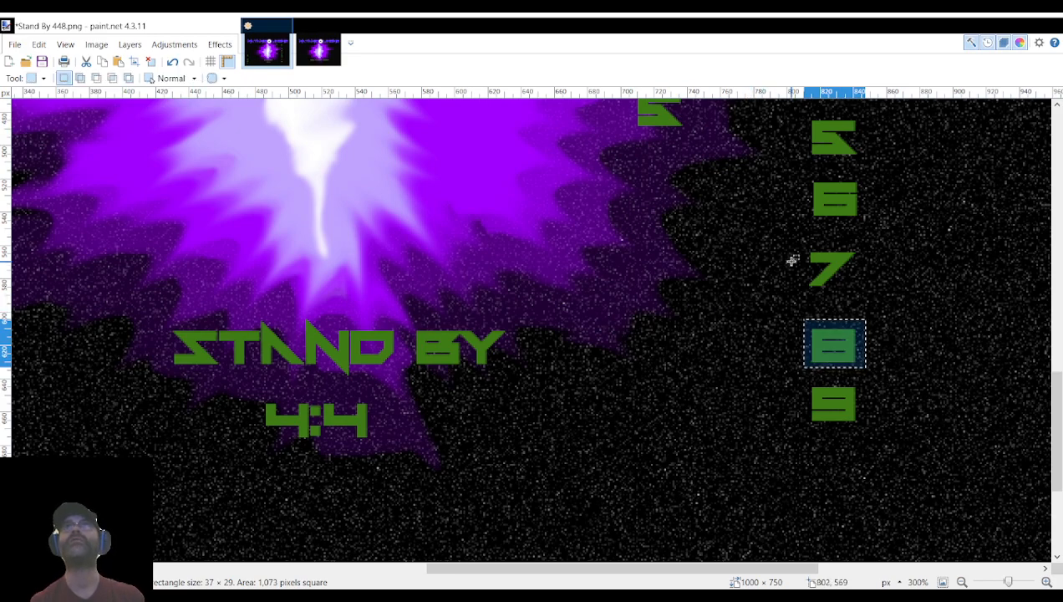
{"action": "left_click_drag", "start_coordinate": [807, 249], "coordinate": [418, 414]}
{"action": "left_click", "coordinate": [61, 138]}
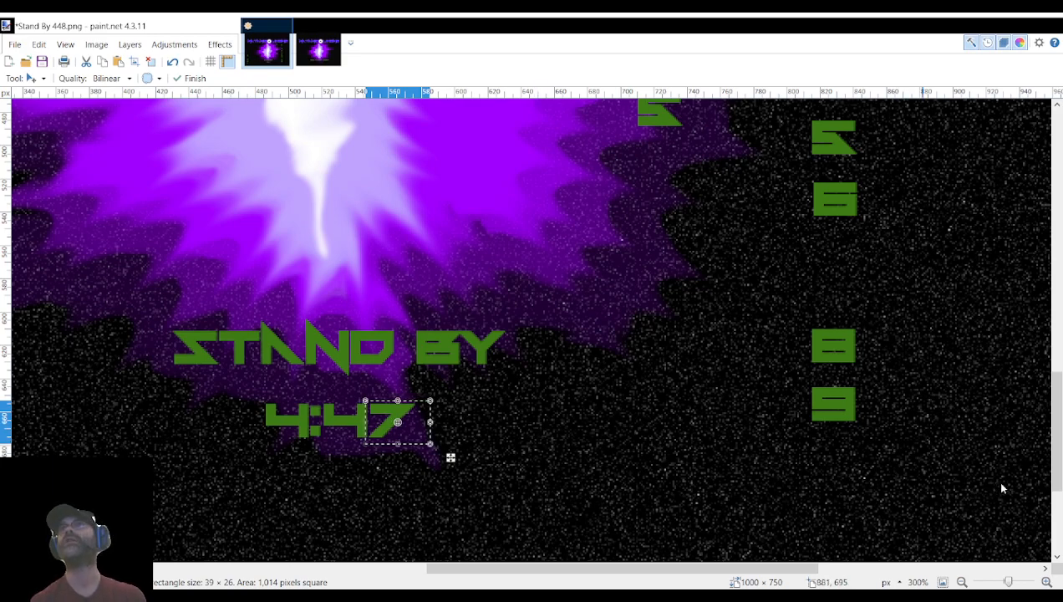
Hide the spare digits and save the 4:47 image as Stand By 447.png, undoing the flattening.
{"action": "key", "text": "Return"}
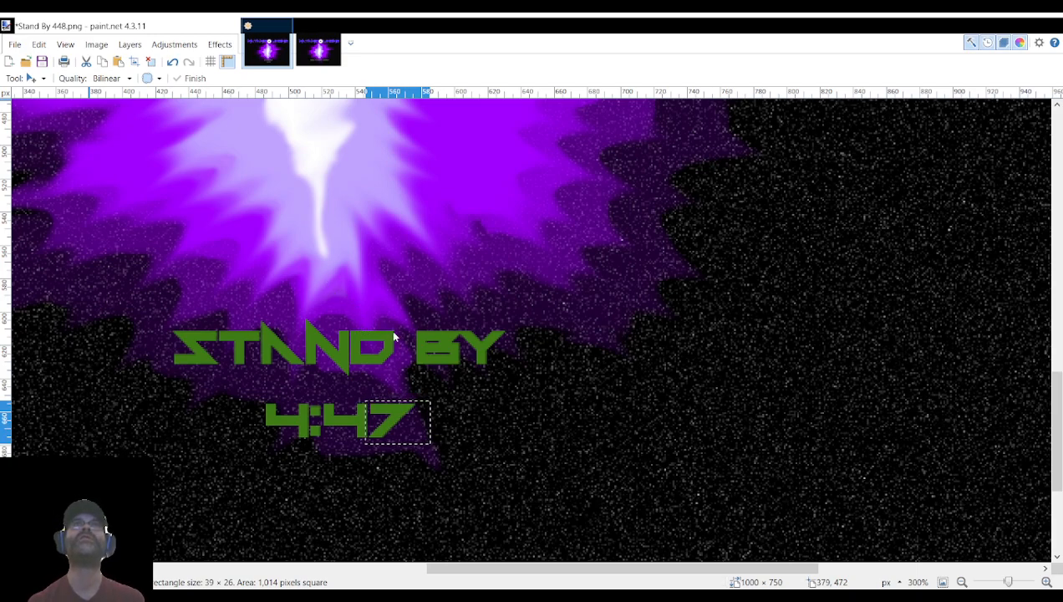
{"action": "key", "text": "ctrl+s"}
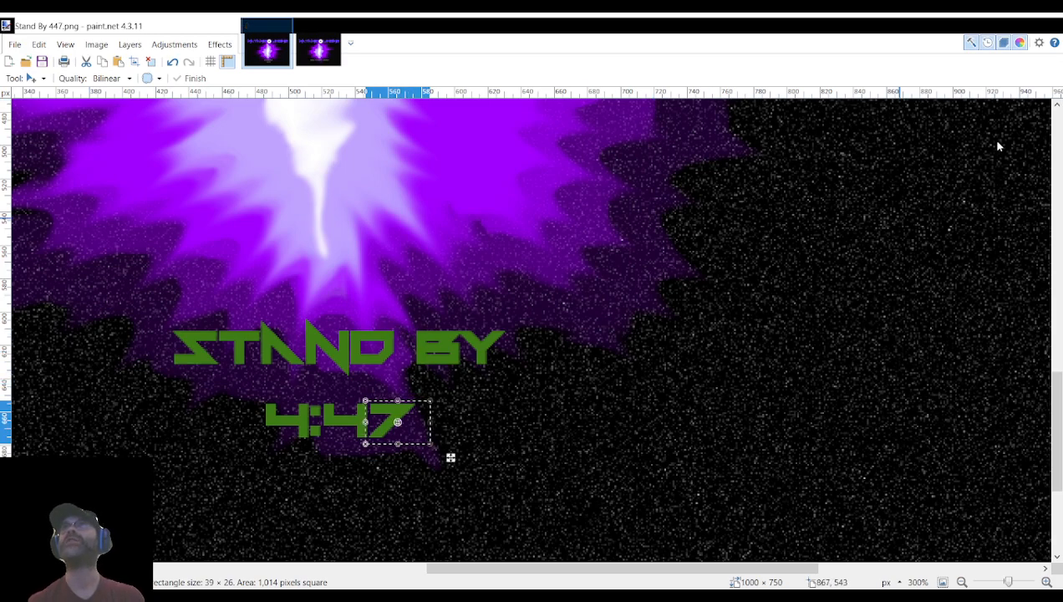
{"action": "key", "text": "ctrl+z"}
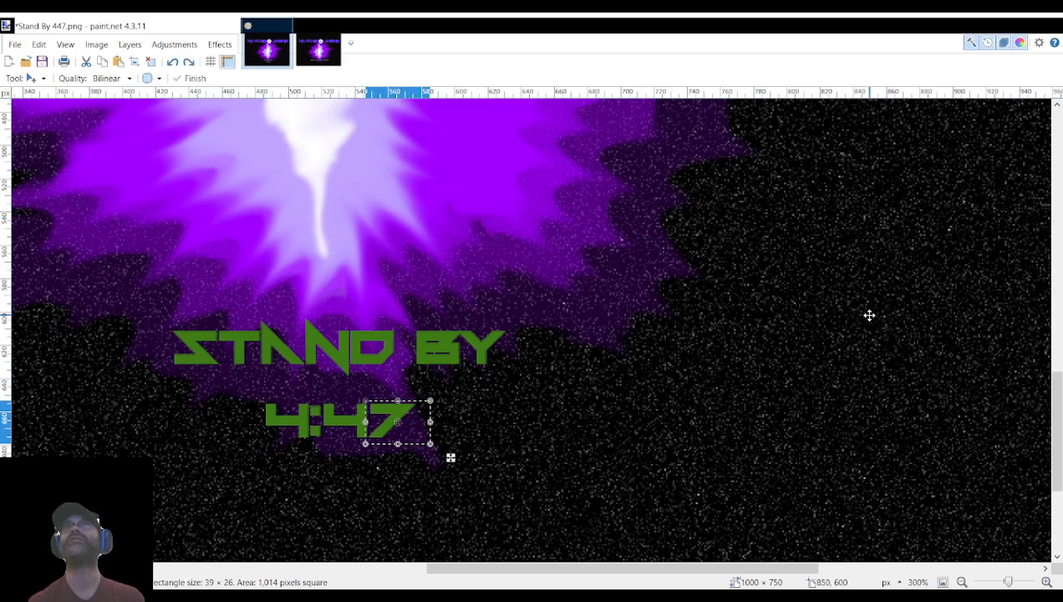
Show the spare digits again and return the 7 from the countdown to the gap between the 6 and 8 in the outer column.
{"action": "key", "text": "ctrl+y"}
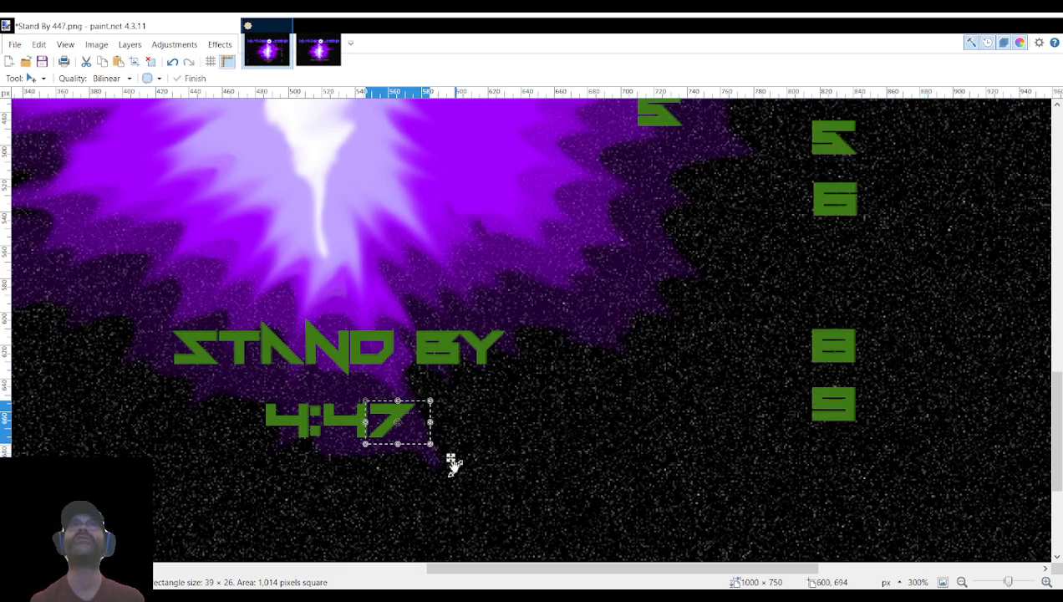
{"action": "left_click_drag", "start_coordinate": [421, 429], "coordinate": [860, 269]}
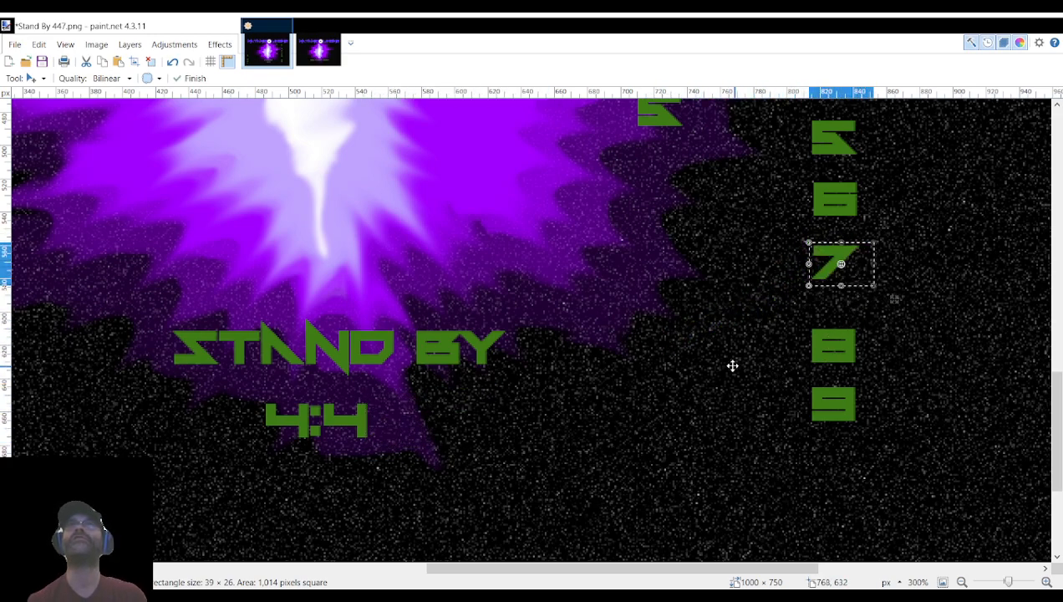
{"action": "key", "text": "ctrl+d"}
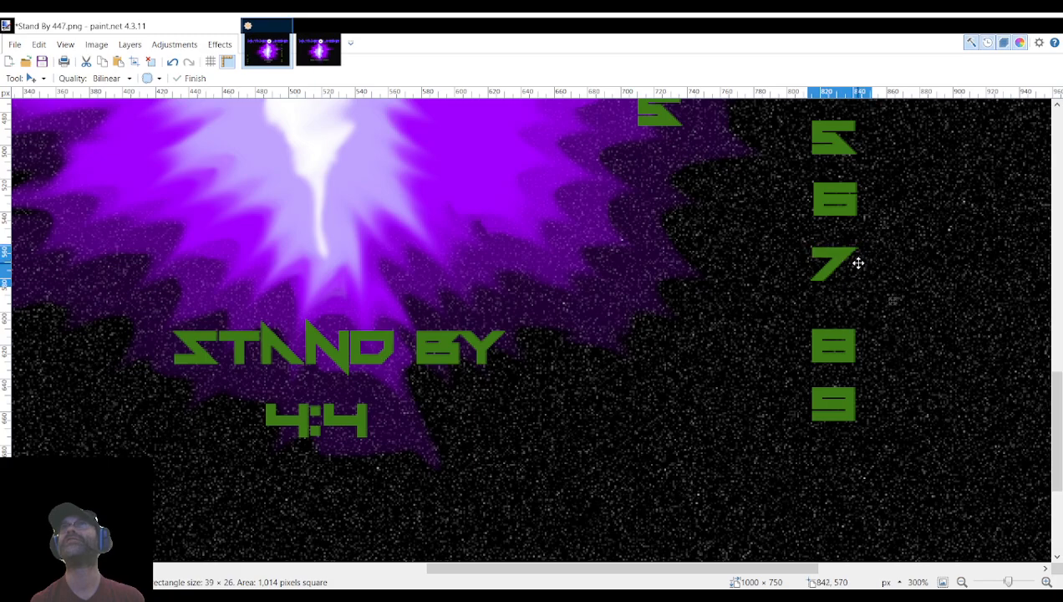
{"action": "left_click_drag", "start_coordinate": [858, 266], "coordinate": [858, 267]}
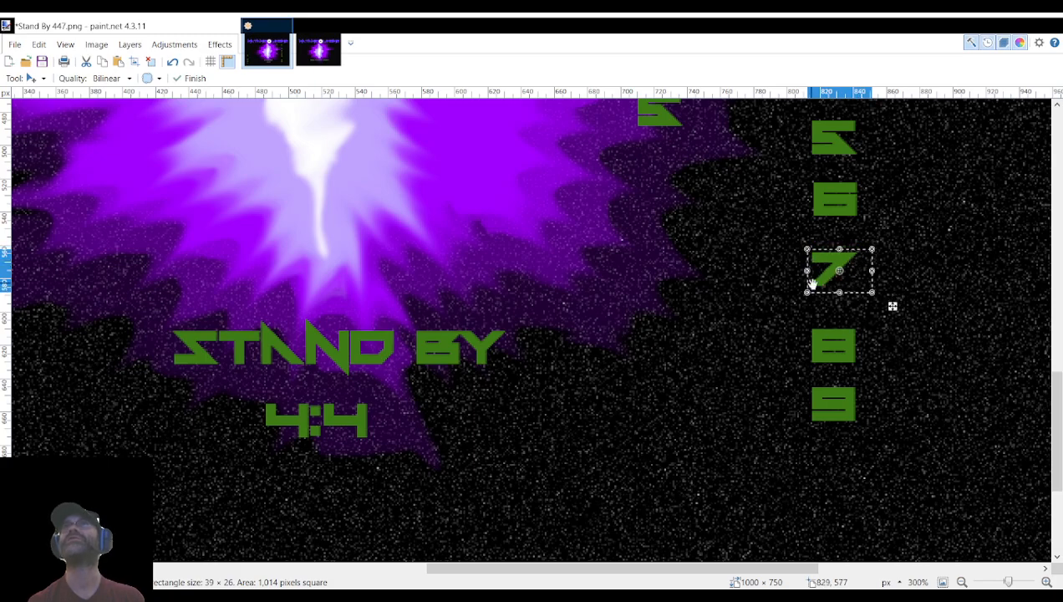
Move the 6 from the outer column of spare digits into the countdown after the second 4 and fine-tune its alignment.
{"action": "left_click", "coordinate": [25, 132]}
{"action": "scroll", "coordinate": [561, 368], "scroll_direction": "up", "scroll_amount": 3}
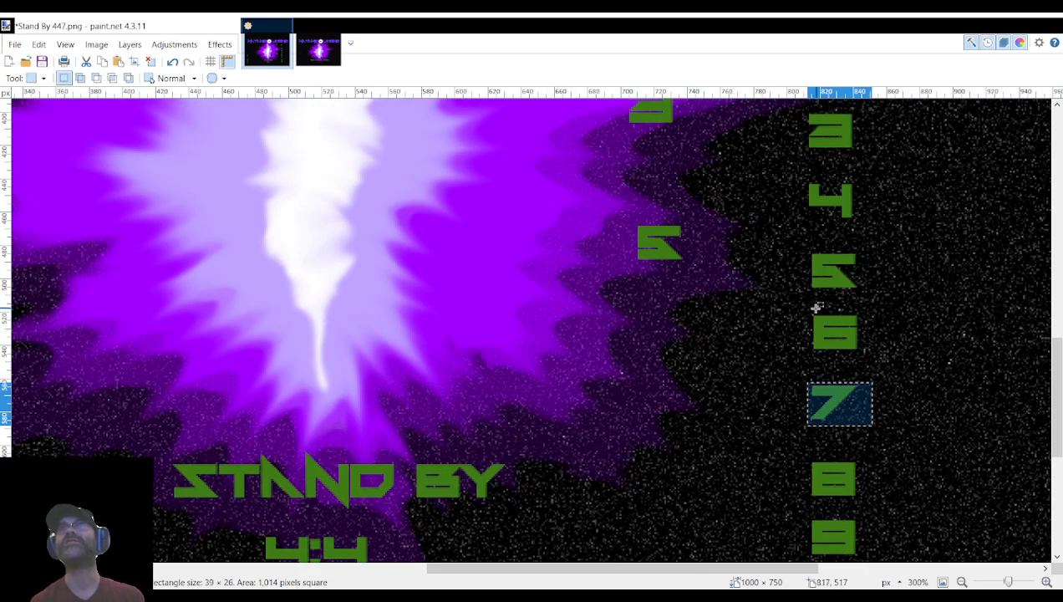
{"action": "left_click_drag", "start_coordinate": [813, 309], "coordinate": [868, 354]}
{"action": "key", "text": "m"}
{"action": "left_click_drag", "start_coordinate": [799, 352], "coordinate": [411, 554]}
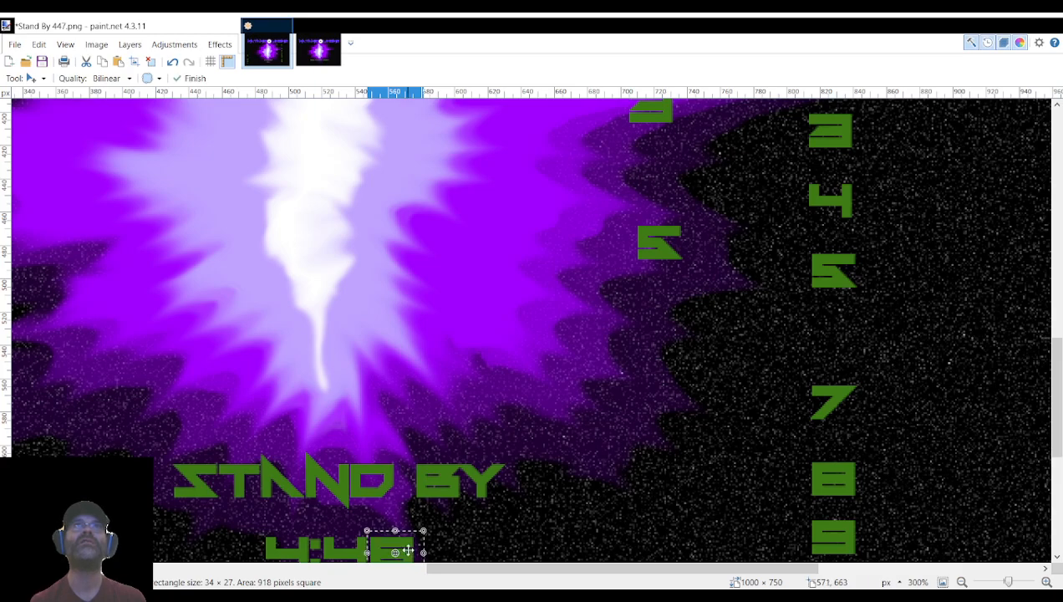
{"action": "scroll", "coordinate": [410, 554], "scroll_direction": "down", "scroll_amount": 3}
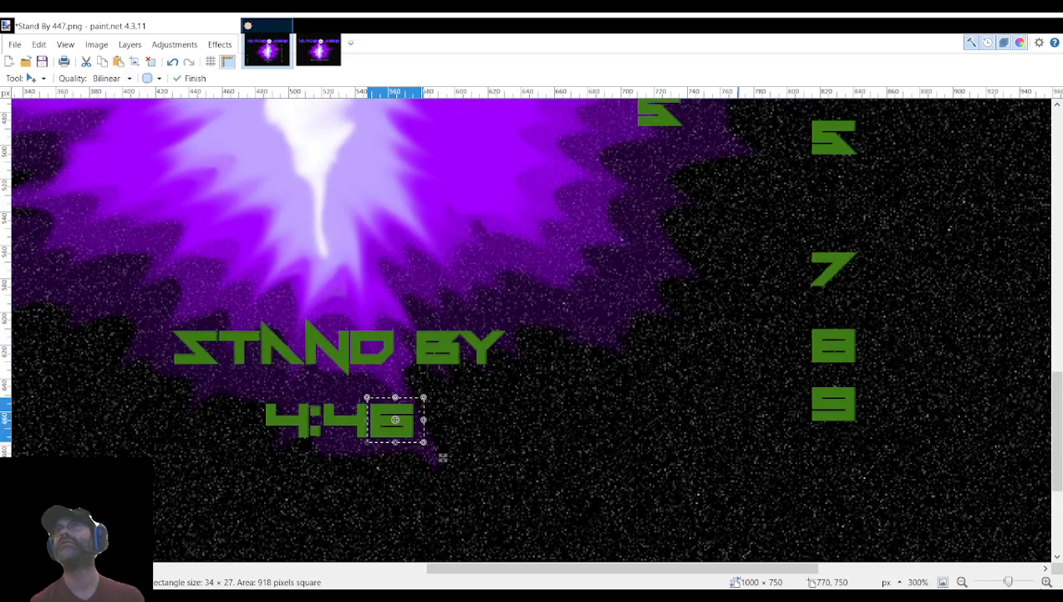
{"action": "left_click", "coordinate": [1045, 583]}
{"action": "left_click", "coordinate": [1045, 583]}
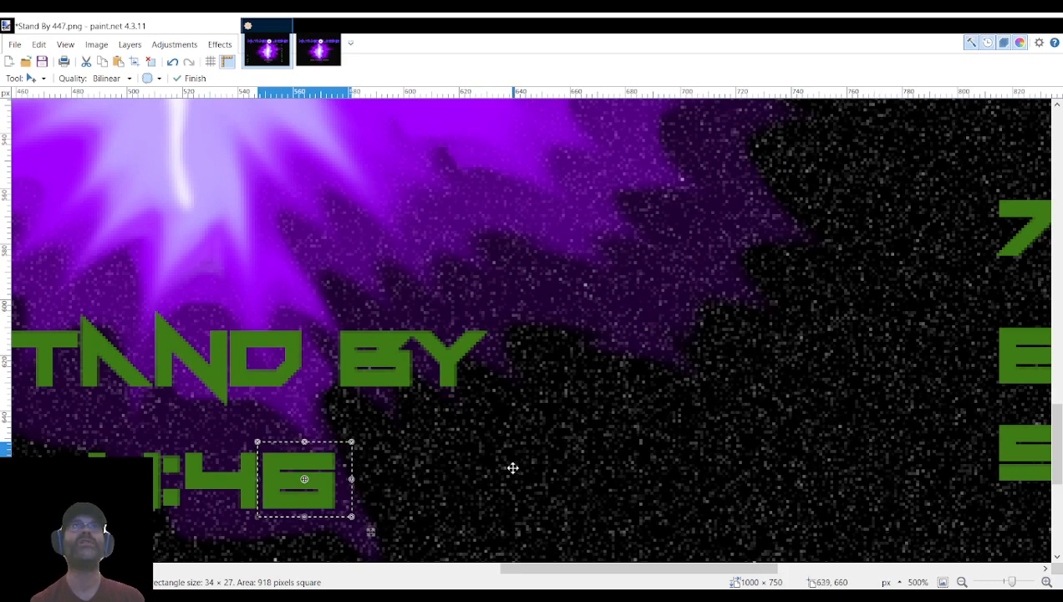
{"action": "left_click_drag", "start_coordinate": [321, 494], "coordinate": [318, 493]}
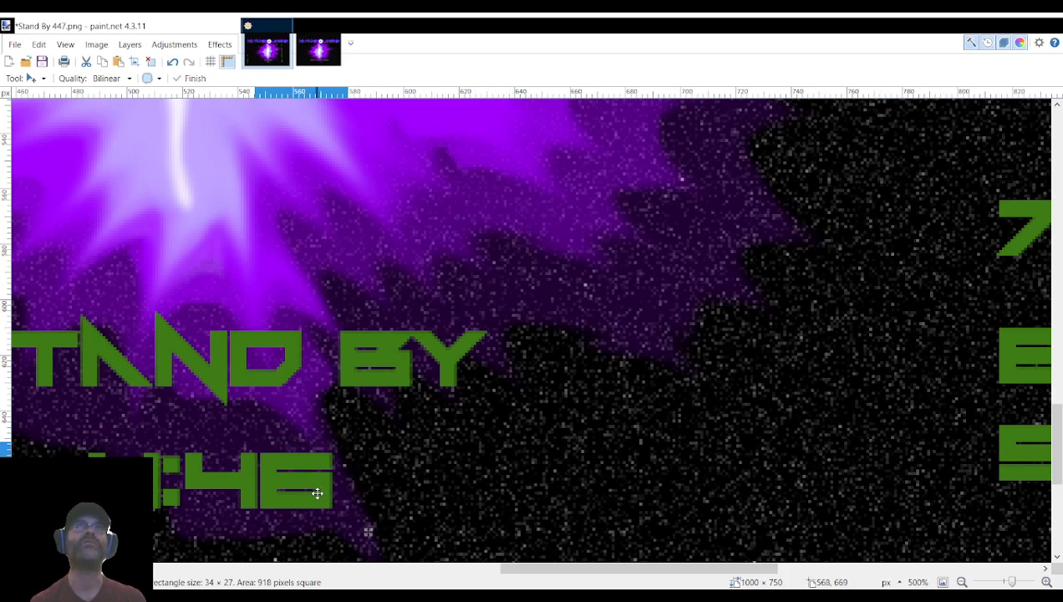
{"action": "left_click_drag", "start_coordinate": [320, 493], "coordinate": [320, 493]}
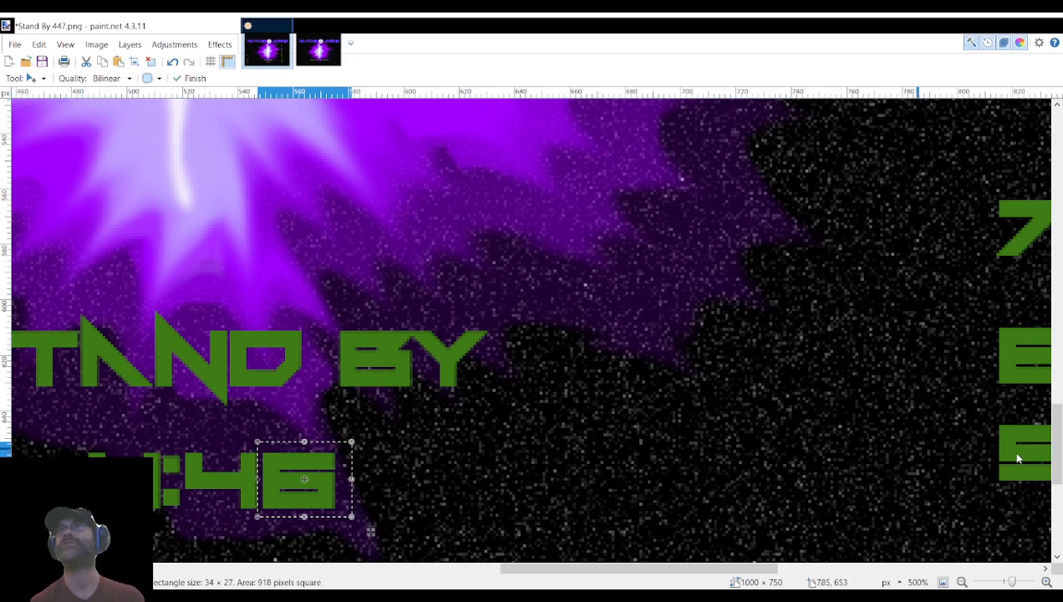
Hide the spare digits and save the 4:46 image as Stand By 446.png, undoing the flattening.
{"action": "left_click", "coordinate": [1029, 472]}
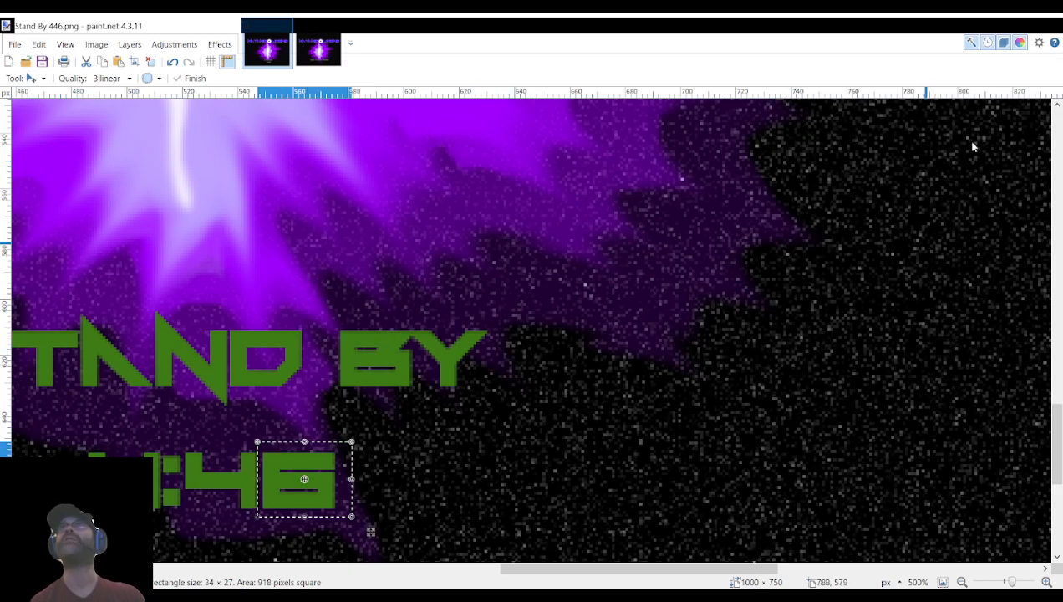
{"action": "key", "text": "ctrl+z"}
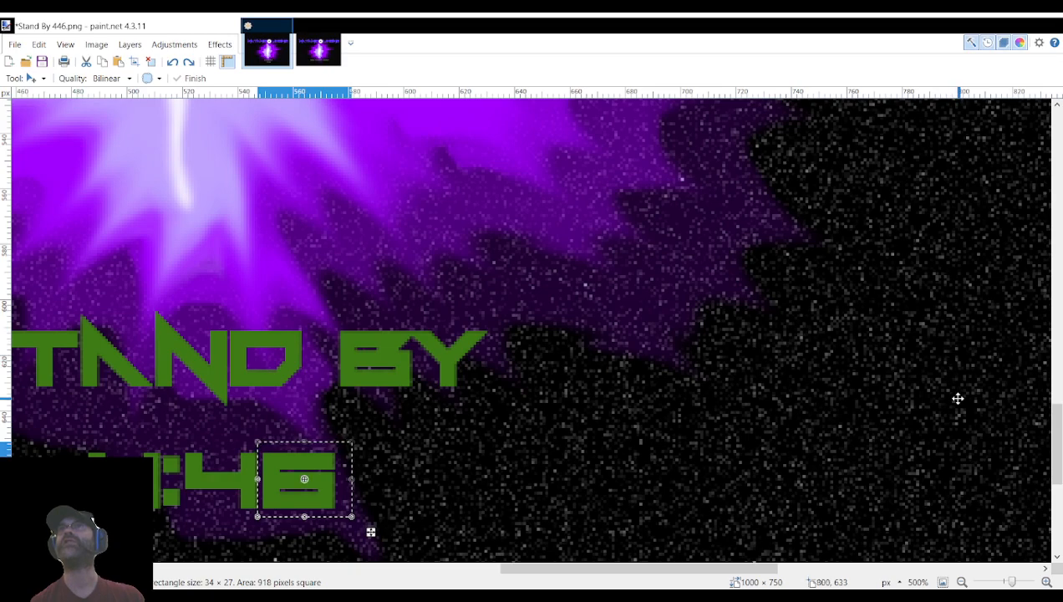
Show the spare digits again and move the 6 out of the countdown to between the 5 and 7 in the outer column.
{"action": "key", "text": "ctrl+y"}
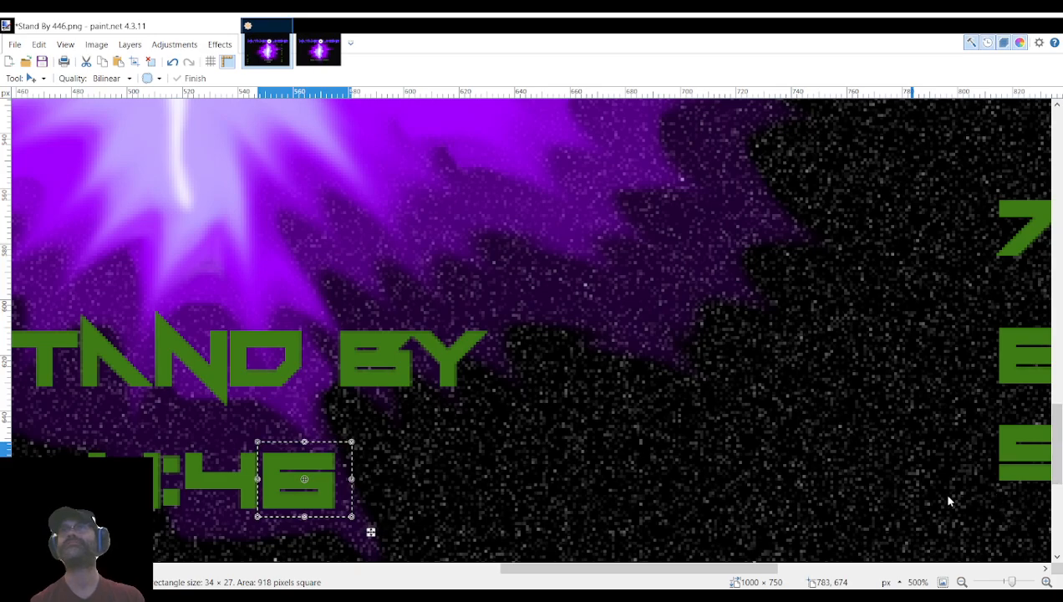
{"action": "left_click_drag", "start_coordinate": [303, 480], "coordinate": [605, 309]}
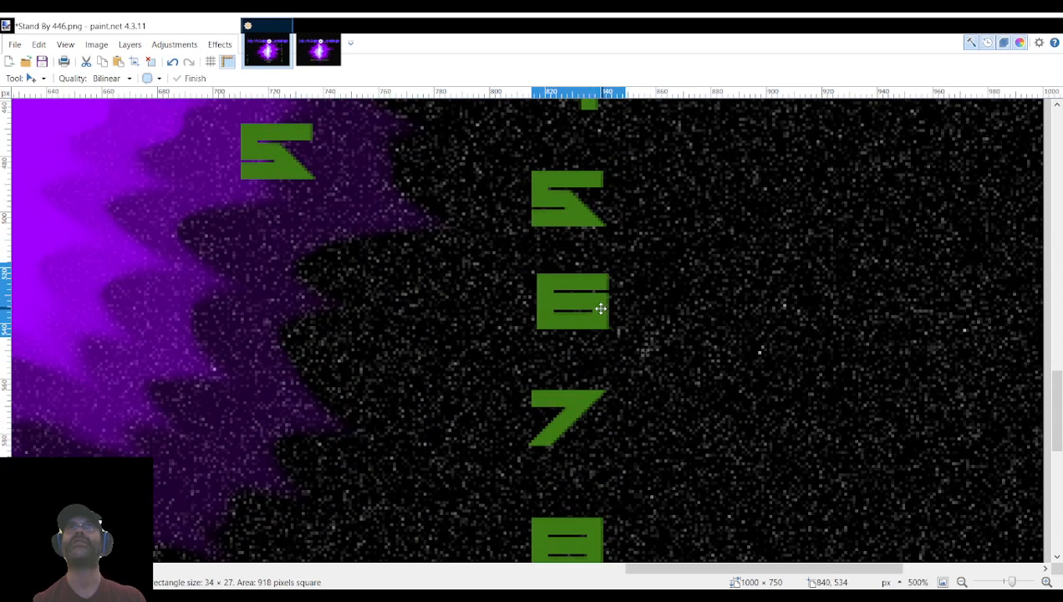
{"action": "key", "text": "s"}
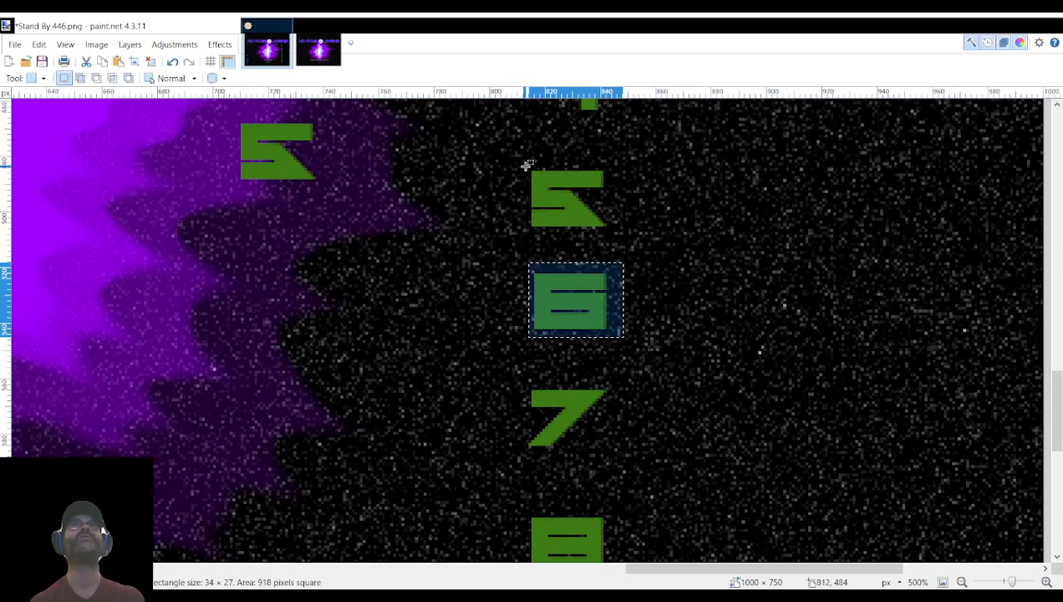
Move the 5 from the outer column of spare digits into the countdown after the second 4.
{"action": "left_click_drag", "start_coordinate": [527, 167], "coordinate": [623, 232]}
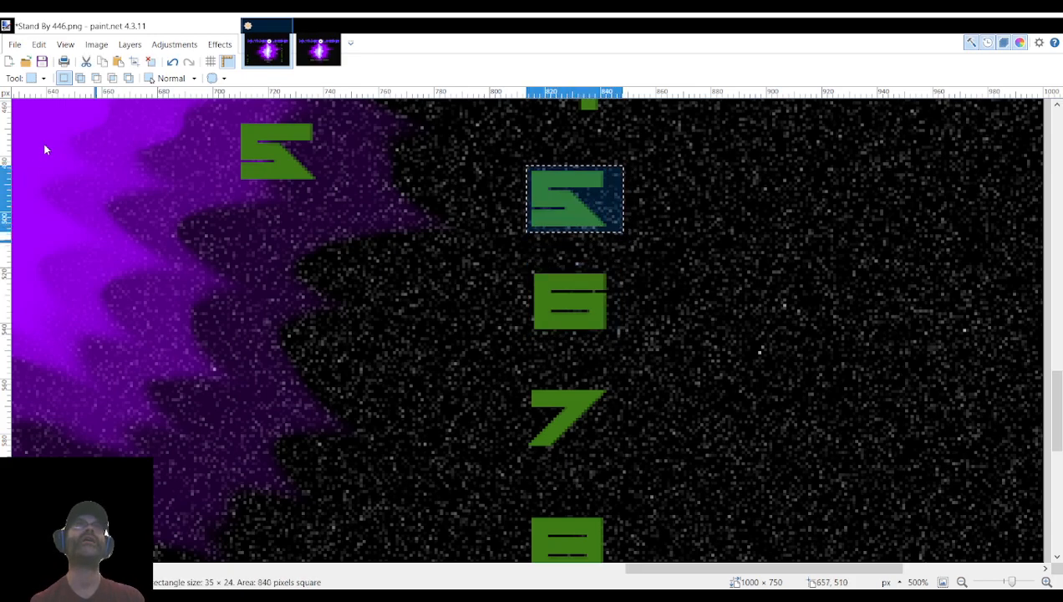
{"action": "key", "text": "m"}
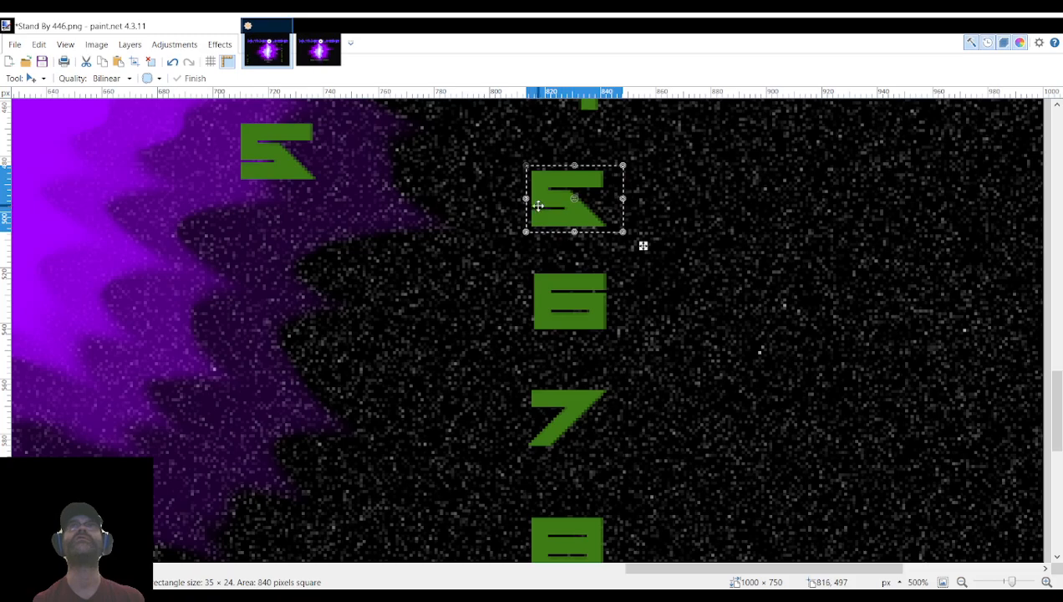
{"action": "left_click_drag", "start_coordinate": [582, 208], "coordinate": [334, 416]}
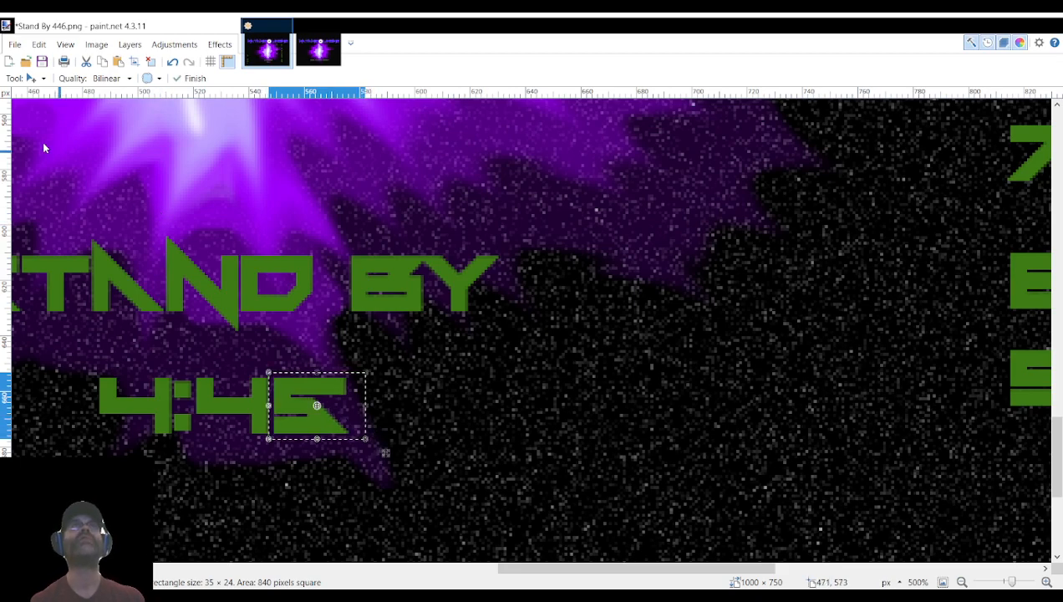
Hide the spare digits and save the 4:45 image as Stand By 445.png, undoing the flattening.
{"action": "key", "text": "s"}
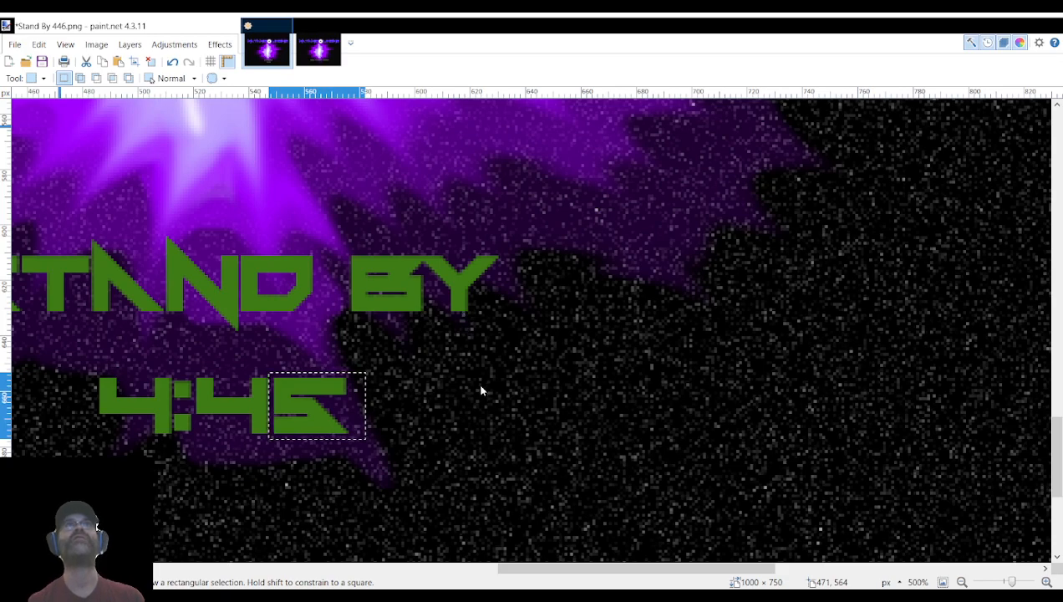
{"action": "left_click", "coordinate": [422, 328]}
{"action": "key", "text": "ctrl+z"}
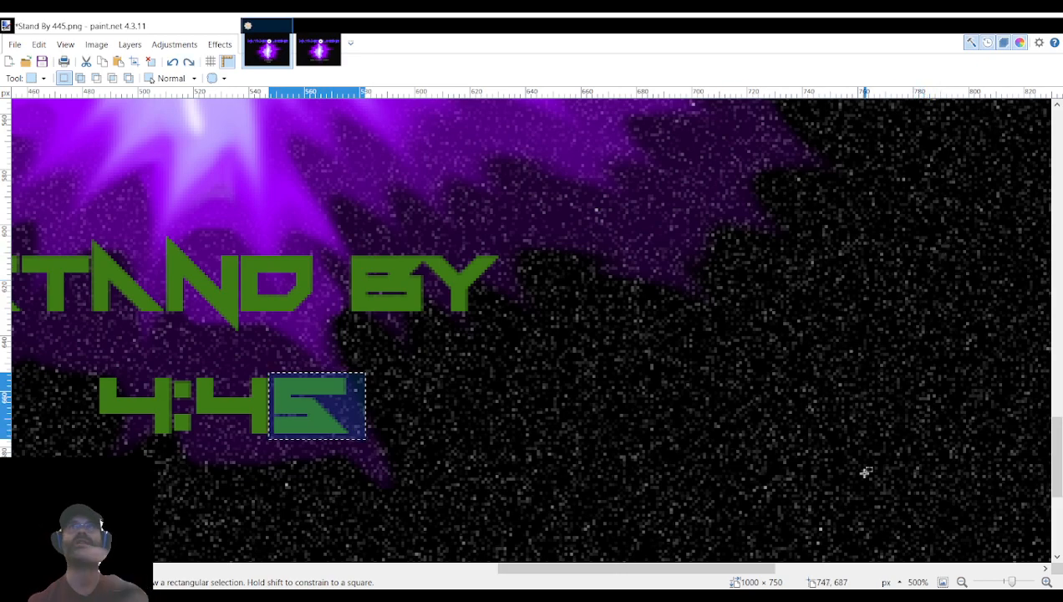
Show the spare digits again and return the 5 from the countdown to between the 4 and 6 in the outer column.
{"action": "key", "text": "ctrl+y"}
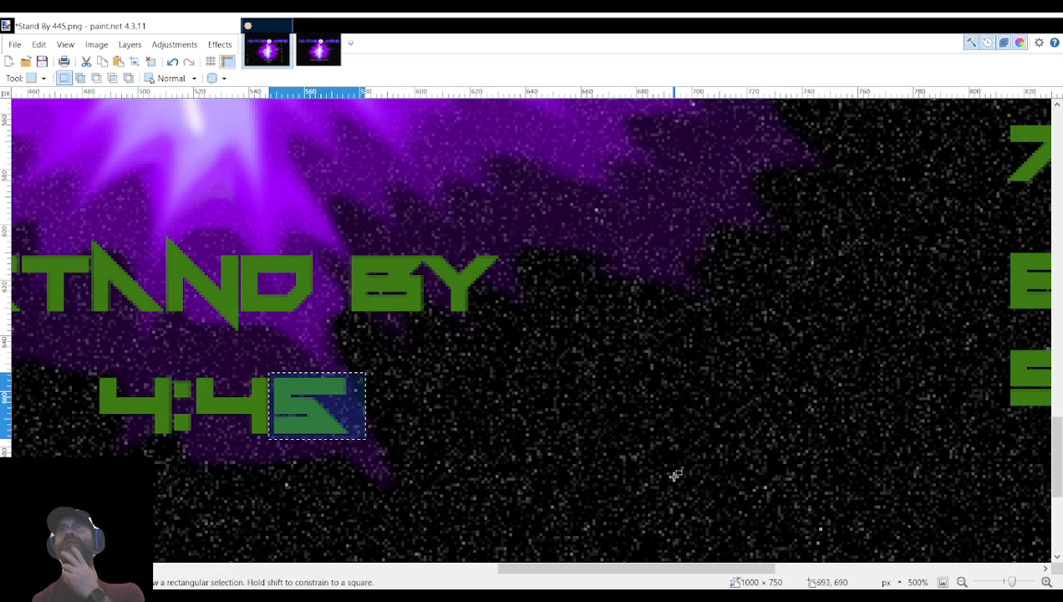
{"action": "key", "text": "m"}
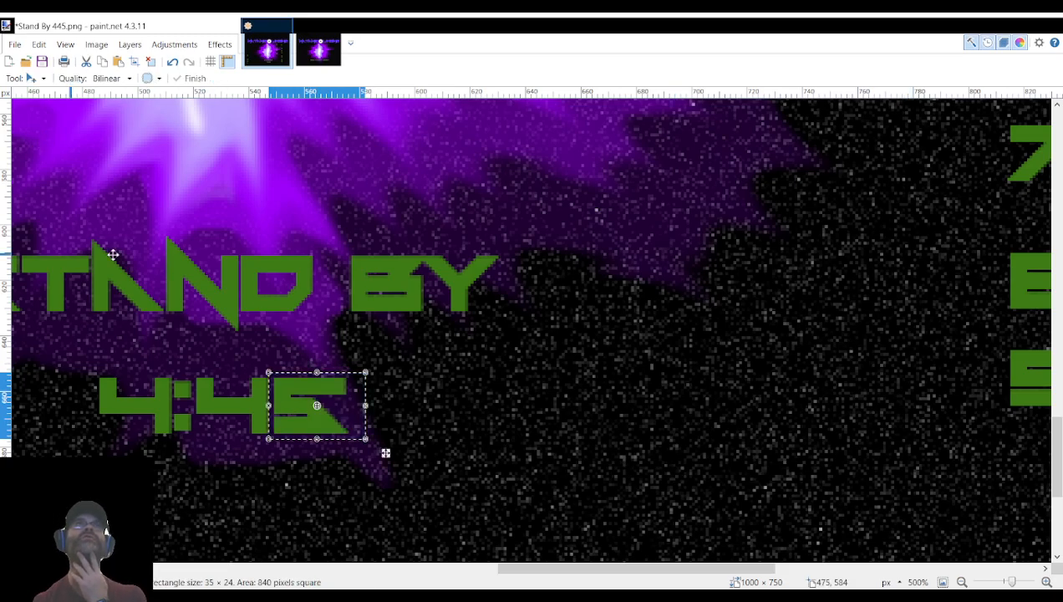
{"action": "left_click_drag", "start_coordinate": [330, 413], "coordinate": [757, 411]}
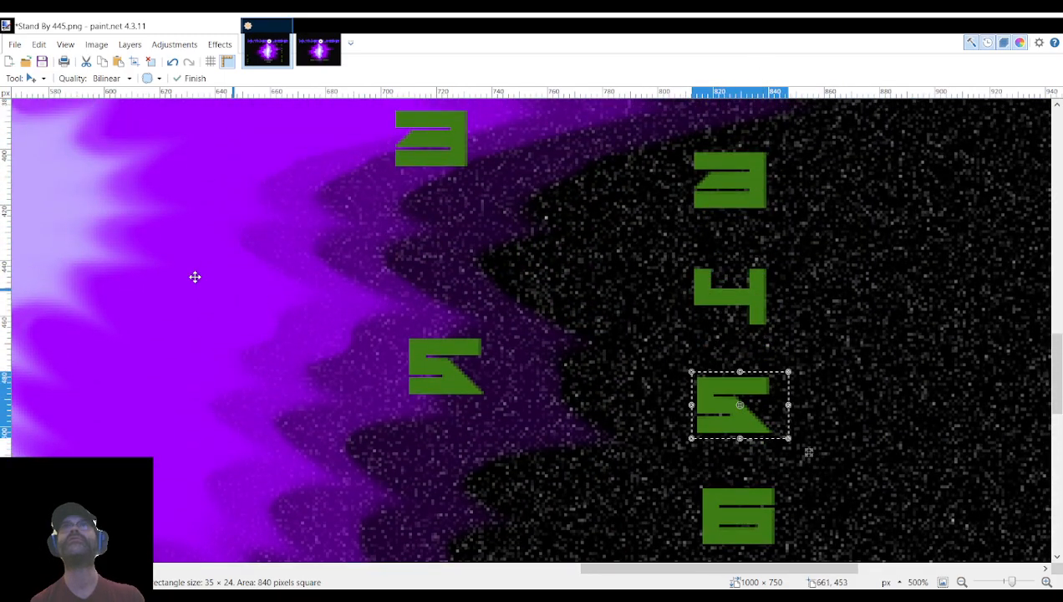
Move the 4 from the outer column of spare digits into the last place of the countdown, making it read 4:44.
{"action": "key", "text": "s"}
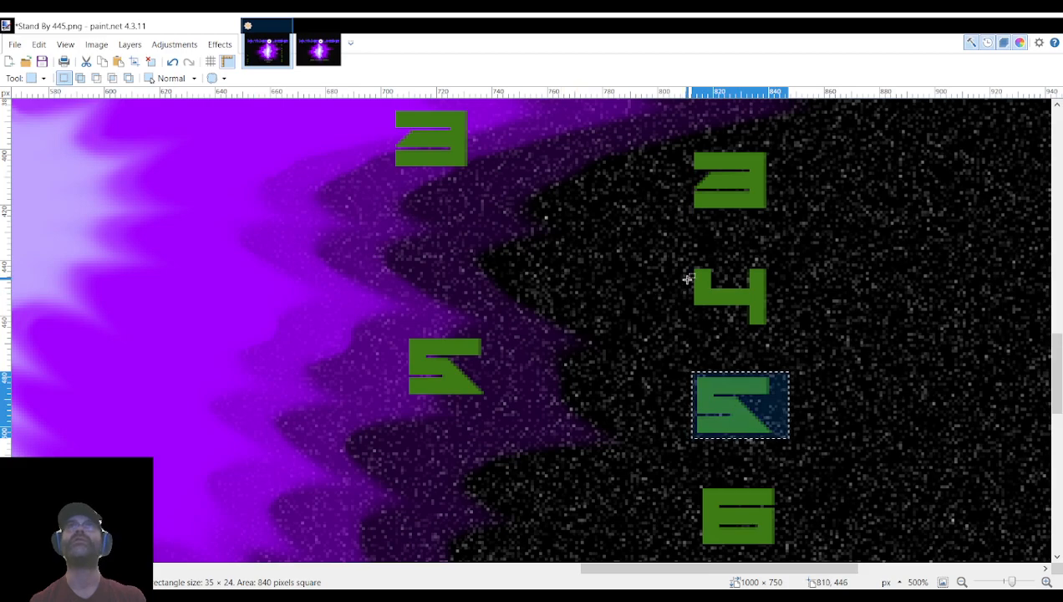
{"action": "left_click_drag", "start_coordinate": [690, 260], "coordinate": [783, 332]}
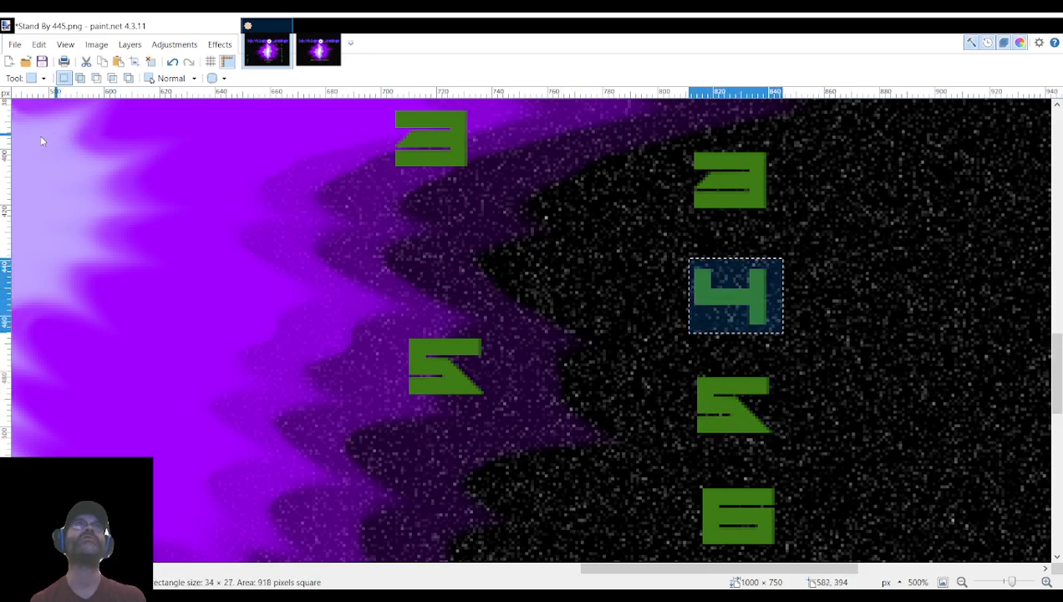
{"action": "key", "text": "m"}
{"action": "left_click_drag", "start_coordinate": [760, 306], "coordinate": [387, 544]}
{"action": "left_click_drag", "start_coordinate": [429, 585], "coordinate": [489, 356]}
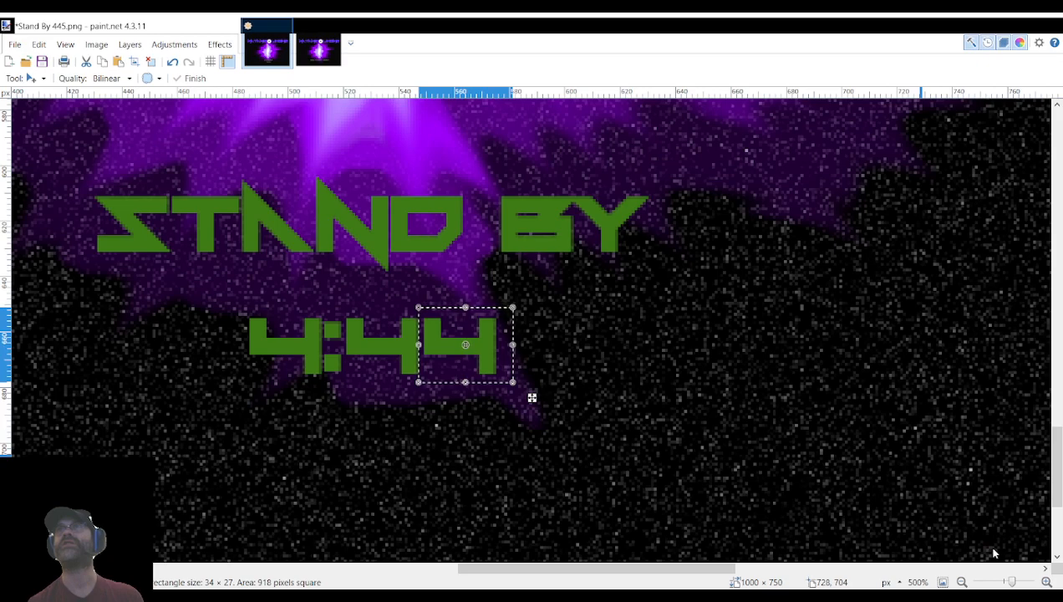
Save the 4:44 image with the spare digits hidden as Stand By 444.png, undoing the flattening.
{"action": "key", "text": "ctrl+shift+s"}
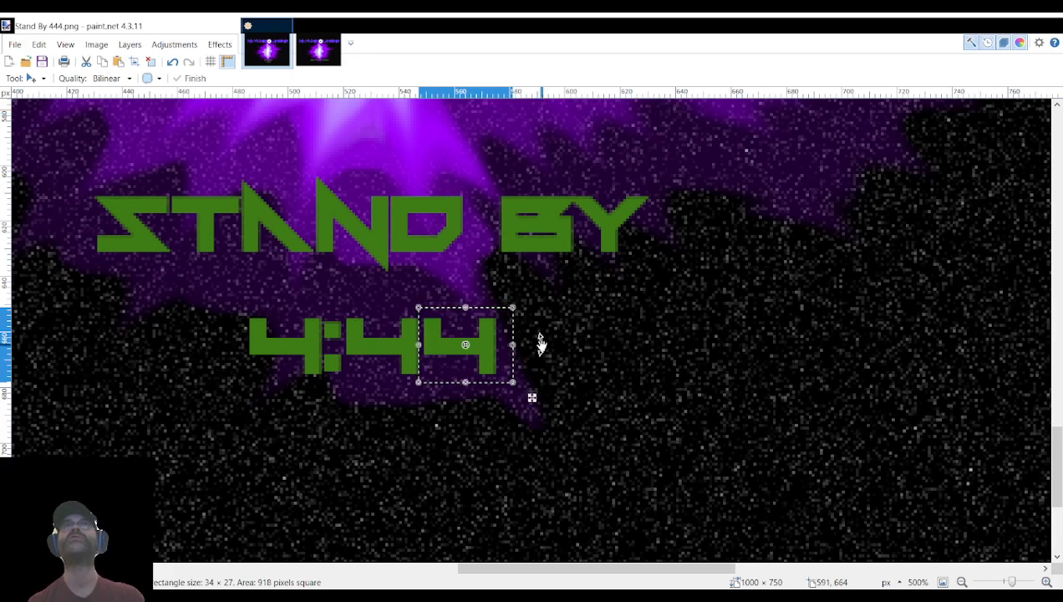
{"action": "key", "text": "ctrl+z"}
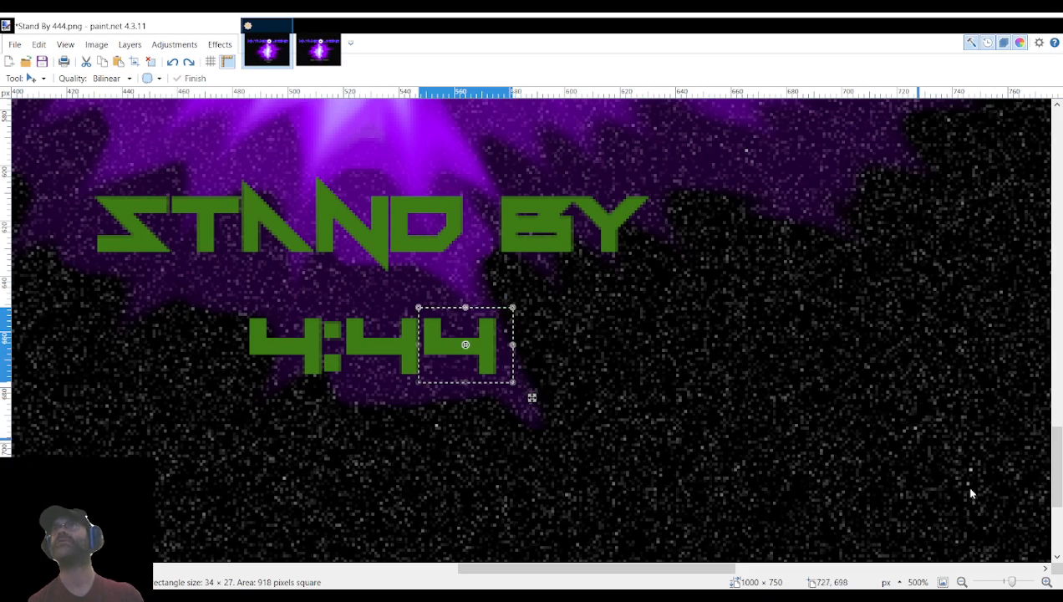
Show the spare digits again and return the last 4 of the countdown to between the 3 and 5 in the outer column.
{"action": "left_click", "coordinate": [1032, 467]}
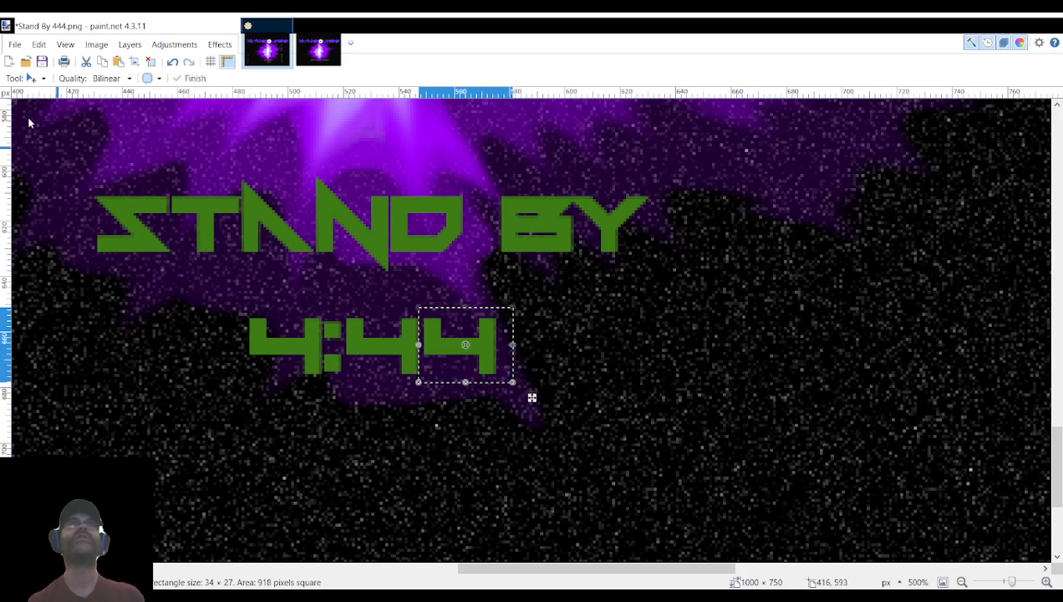
{"action": "scroll", "coordinate": [787, 140], "scroll_direction": "right", "scroll_amount": 5}
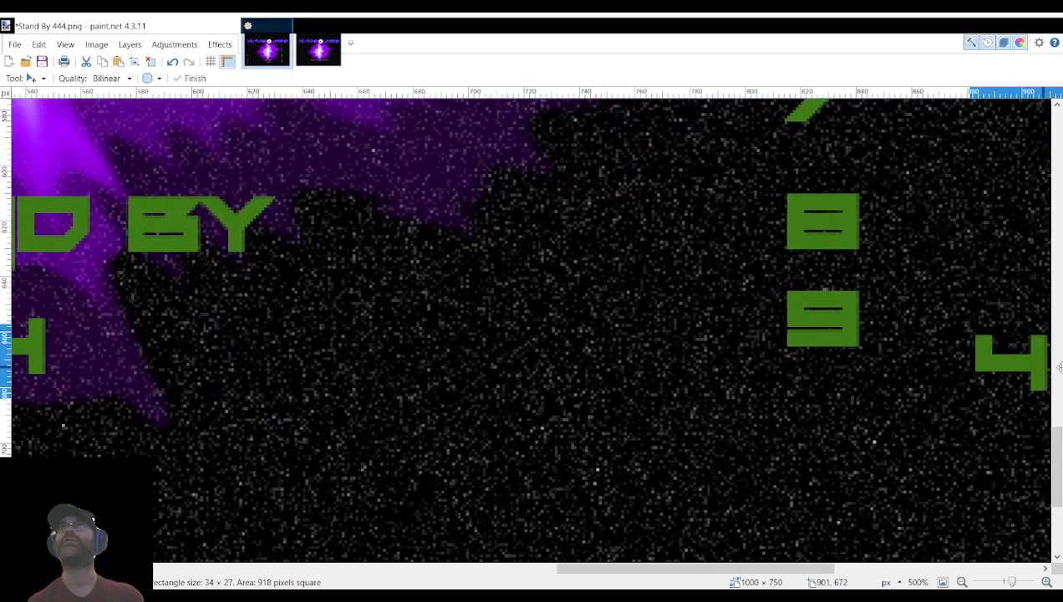
{"action": "scroll", "coordinate": [787, 139], "scroll_direction": "up", "scroll_amount": 6}
{"action": "left_click_drag", "start_coordinate": [796, 309], "coordinate": [767, 286]}
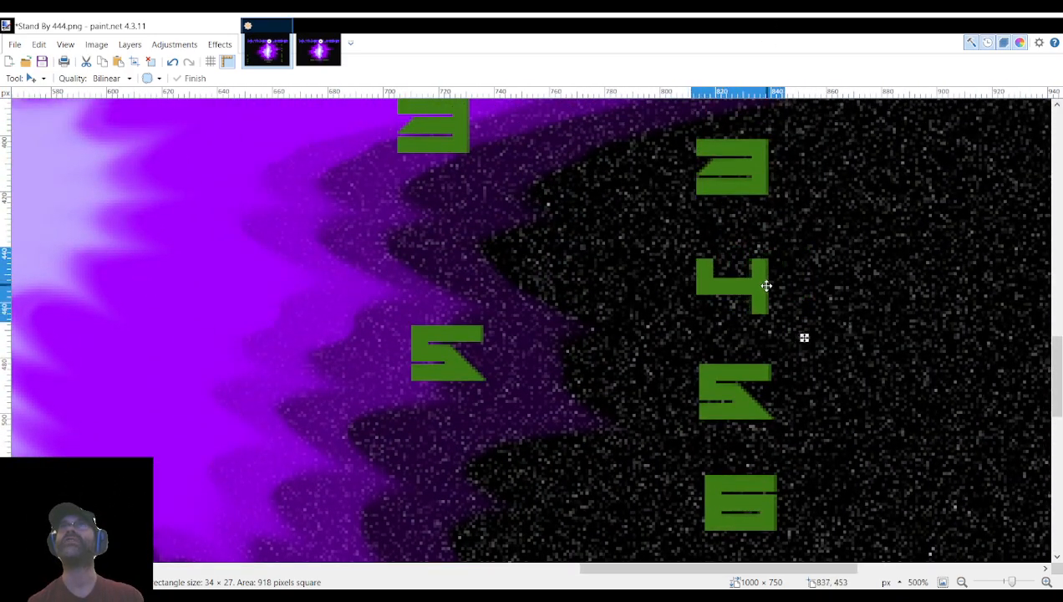
{"action": "scroll", "coordinate": [767, 286], "scroll_direction": "up", "scroll_amount": 1}
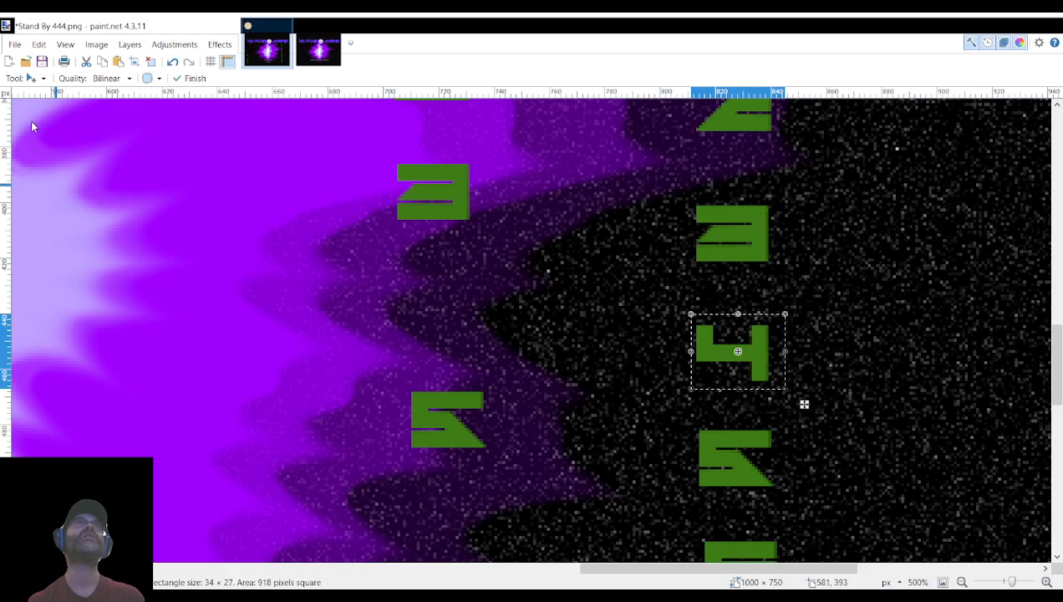
Move the 3 from the outer column of spare digits into the countdown after the second 4 and fine-tune its alignment.
{"action": "key", "text": "s"}
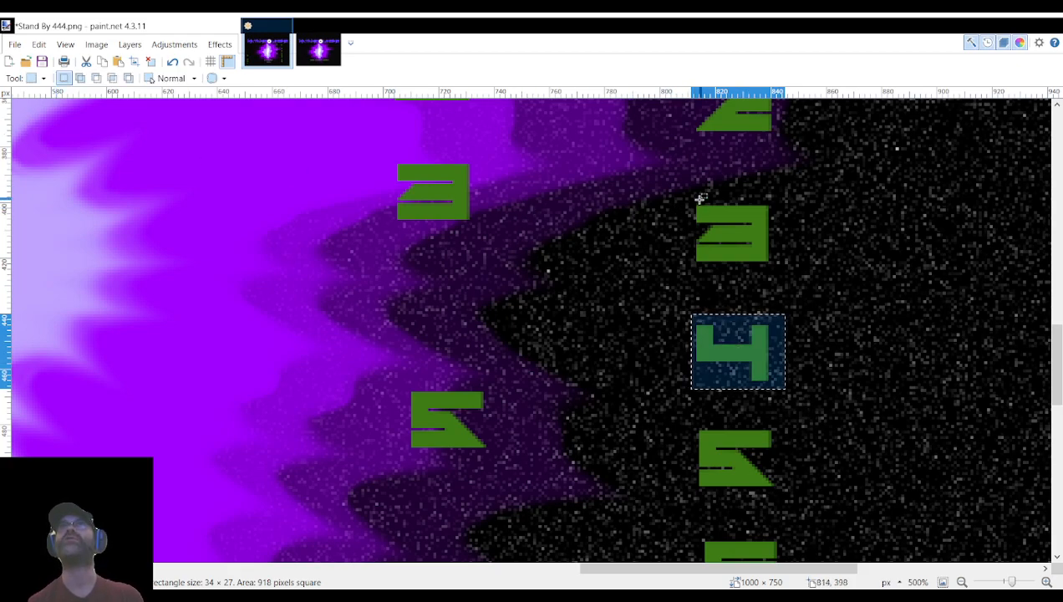
{"action": "left_click_drag", "start_coordinate": [689, 201], "coordinate": [786, 269]}
{"action": "key", "text": "m"}
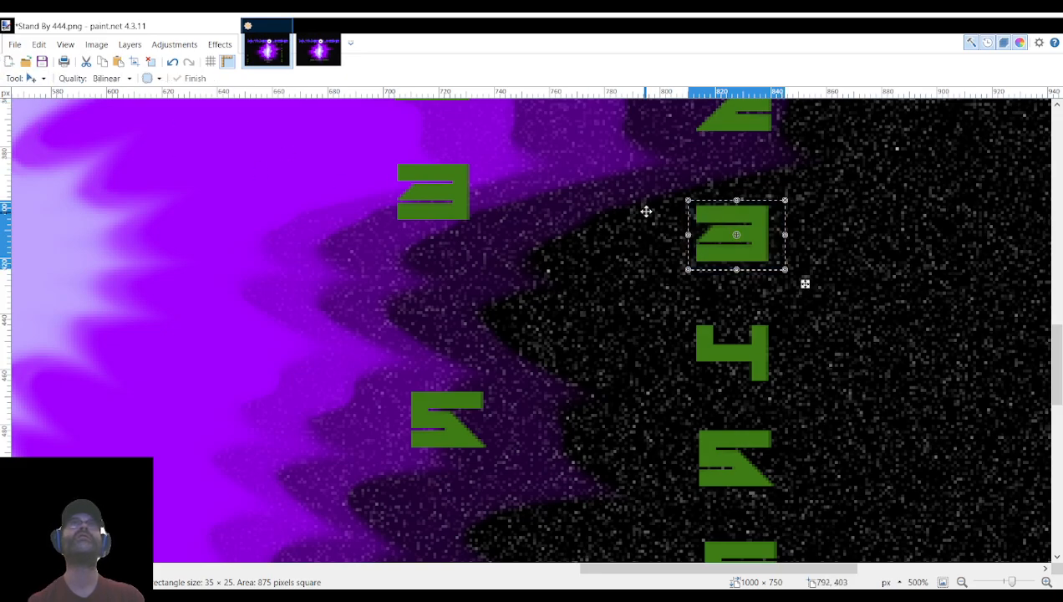
{"action": "left_click_drag", "start_coordinate": [751, 229], "coordinate": [431, 303]}
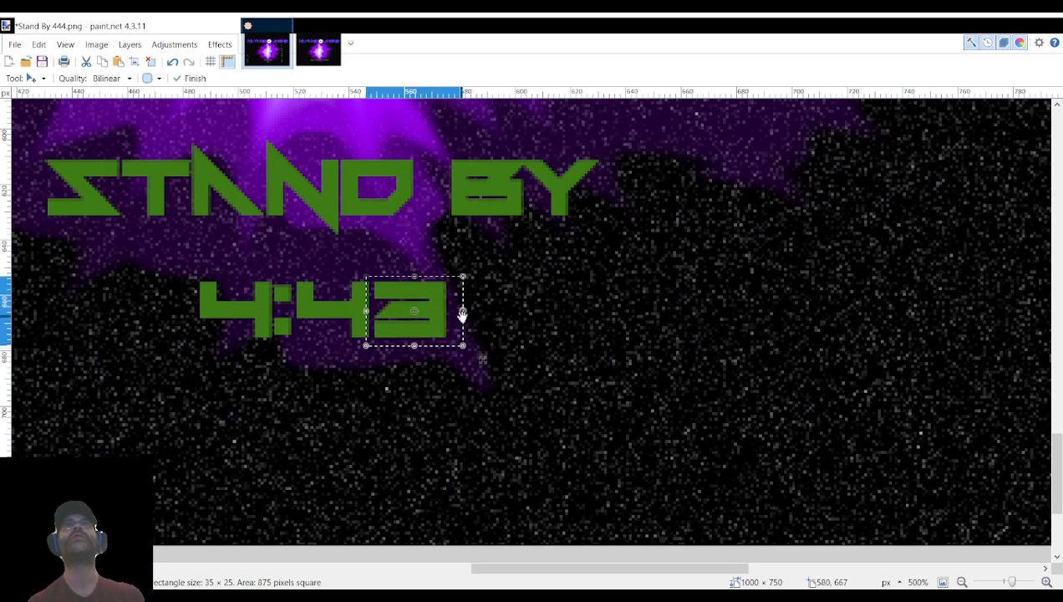
{"action": "left_click_drag", "start_coordinate": [448, 323], "coordinate": [447, 322]}
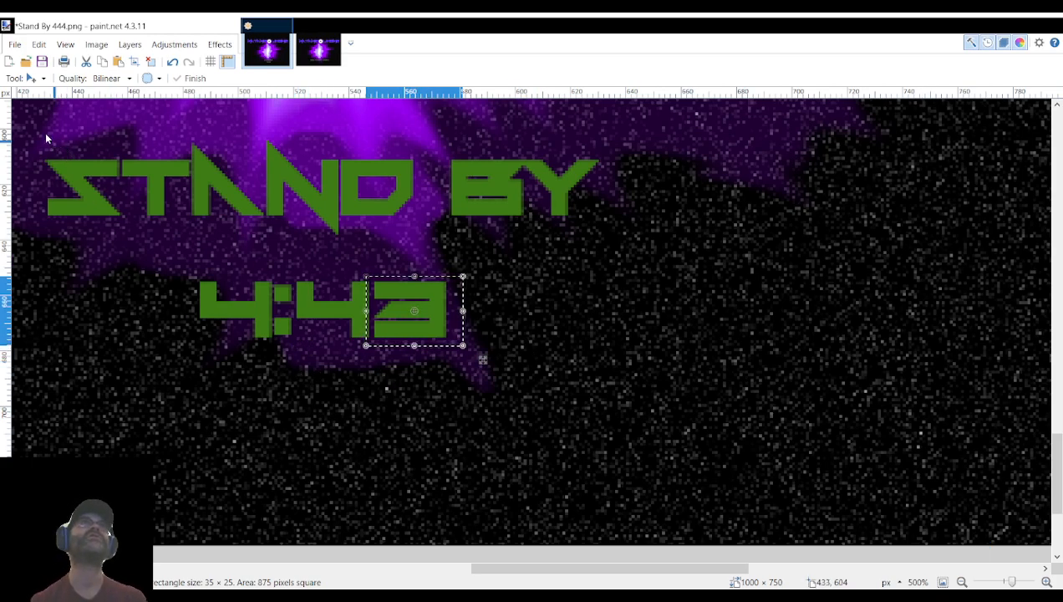
Hide the spare digits and save the 4:43 image as Stand By 443.png, undoing the flattening.
{"action": "key", "text": "s"}
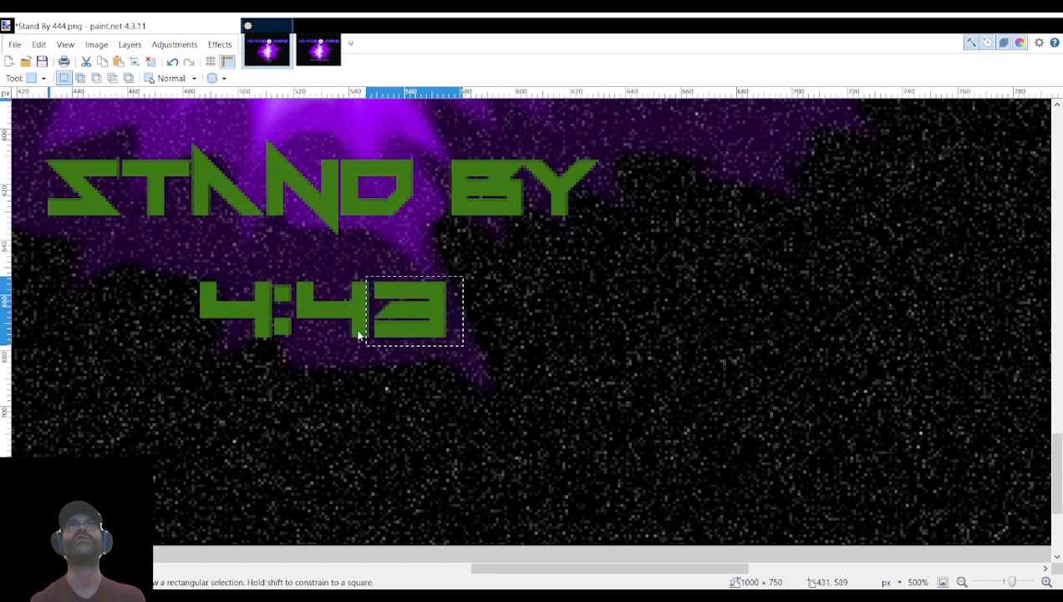
{"action": "scroll", "coordinate": [586, 366], "scroll_direction": "up", "scroll_amount": 3}
{"action": "scroll", "coordinate": [586, 367], "scroll_direction": "down", "scroll_amount": 3}
{"action": "scroll", "coordinate": [599, 369], "scroll_direction": "up", "scroll_amount": 3}
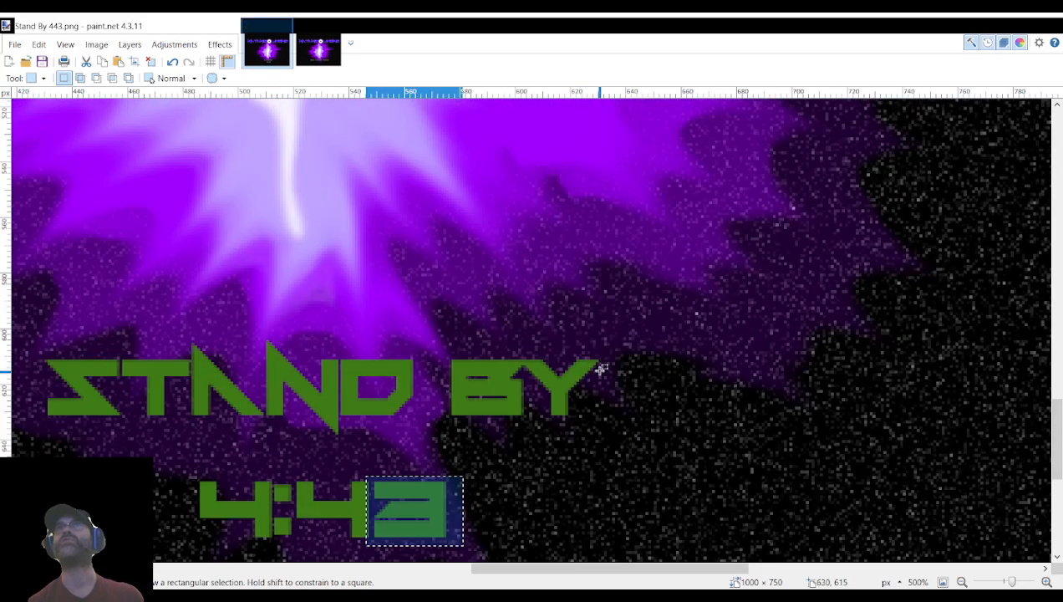
{"action": "key", "text": "ctrl+z"}
Show the spare digits again and return the 3 from the countdown to between the 2 and 4 in the outer column.
{"action": "left_click_drag", "start_coordinate": [650, 574], "coordinate": [717, 574]}
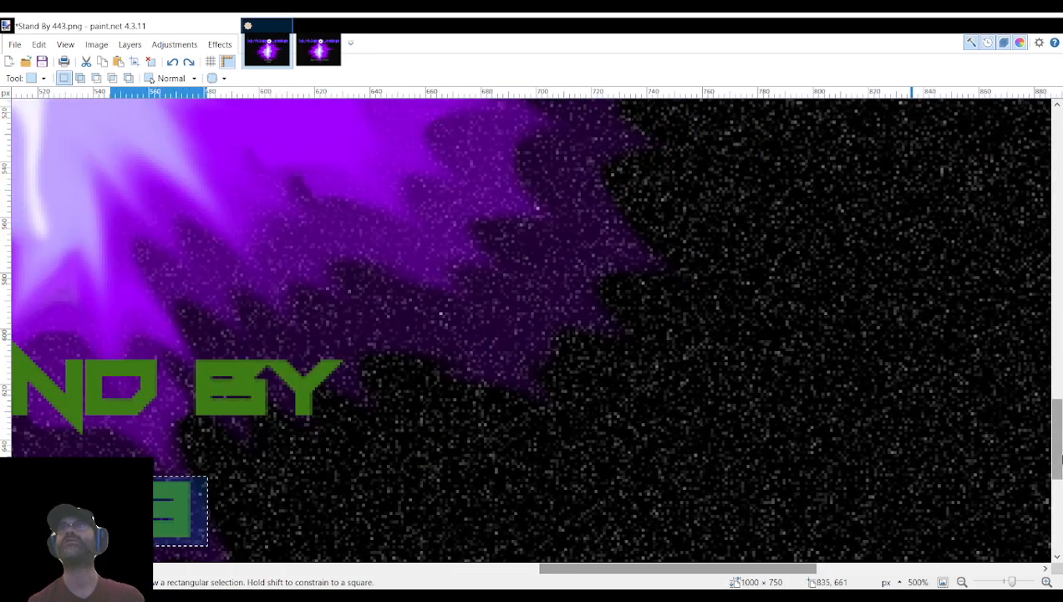
{"action": "key", "text": "ctrl+y"}
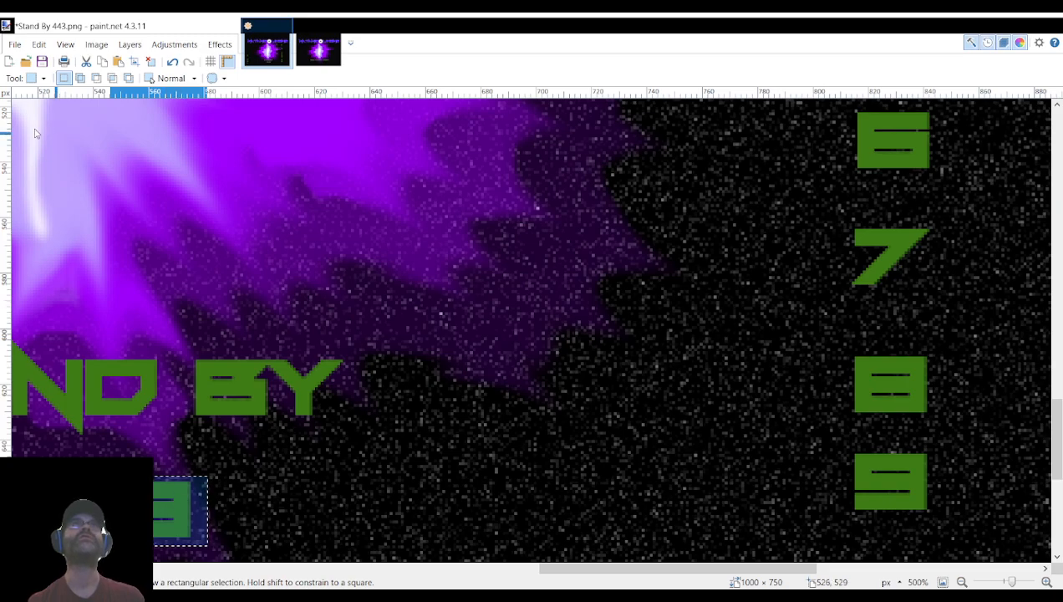
{"action": "key", "text": "m"}
{"action": "left_click_drag", "start_coordinate": [194, 502], "coordinate": [594, 244]}
{"action": "scroll", "coordinate": [629, 268], "scroll_direction": "up", "scroll_amount": 3}
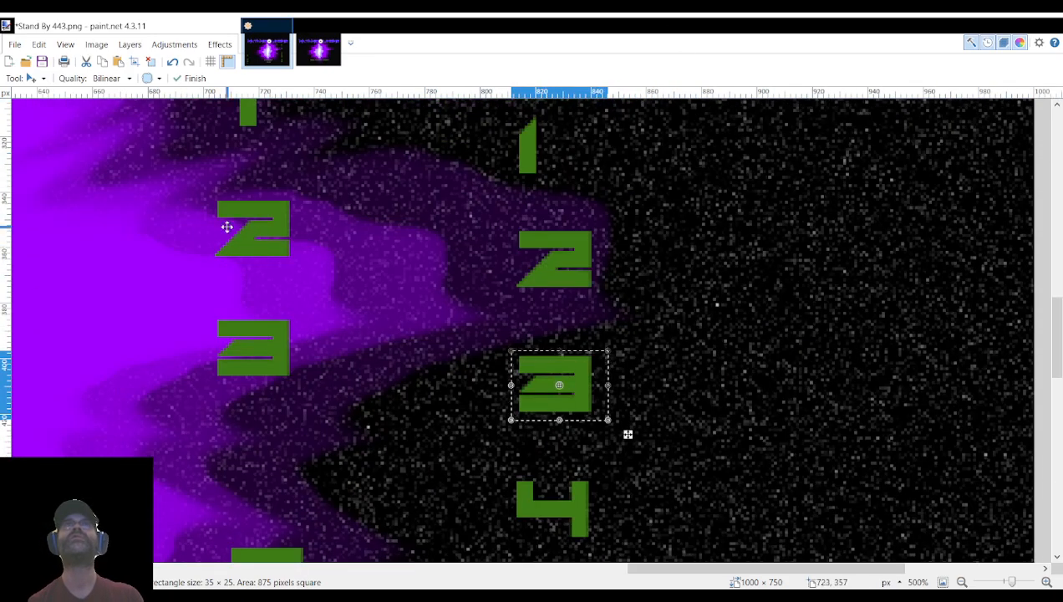
Move the 2 from the outer column of spare digits into the countdown after the second 4.
{"action": "key", "text": "s"}
{"action": "left_click_drag", "start_coordinate": [508, 224], "coordinate": [599, 295]}
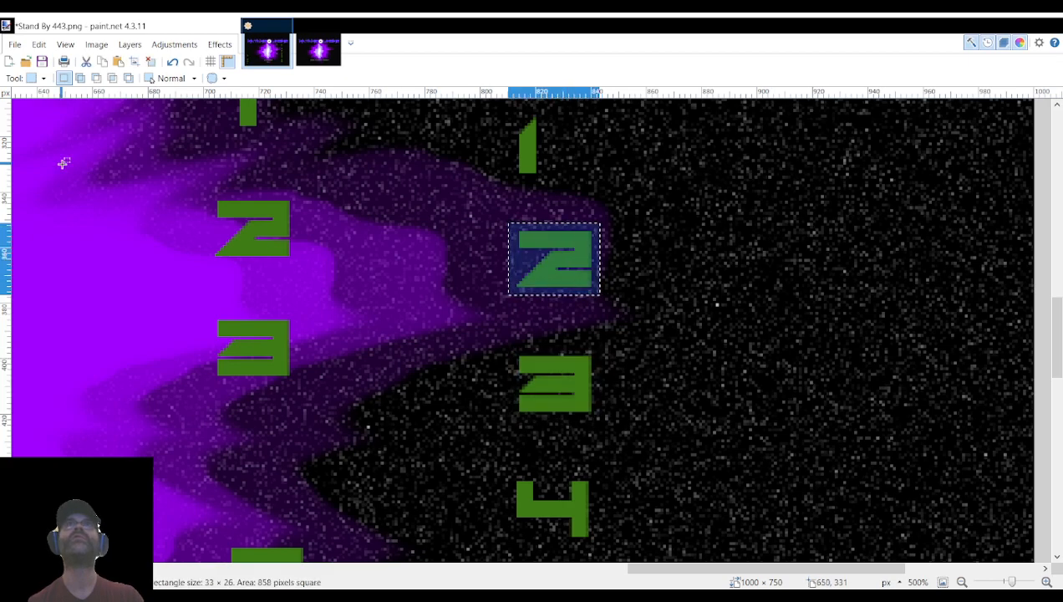
{"action": "key", "text": "m"}
{"action": "left_click_drag", "start_coordinate": [578, 254], "coordinate": [352, 305]}
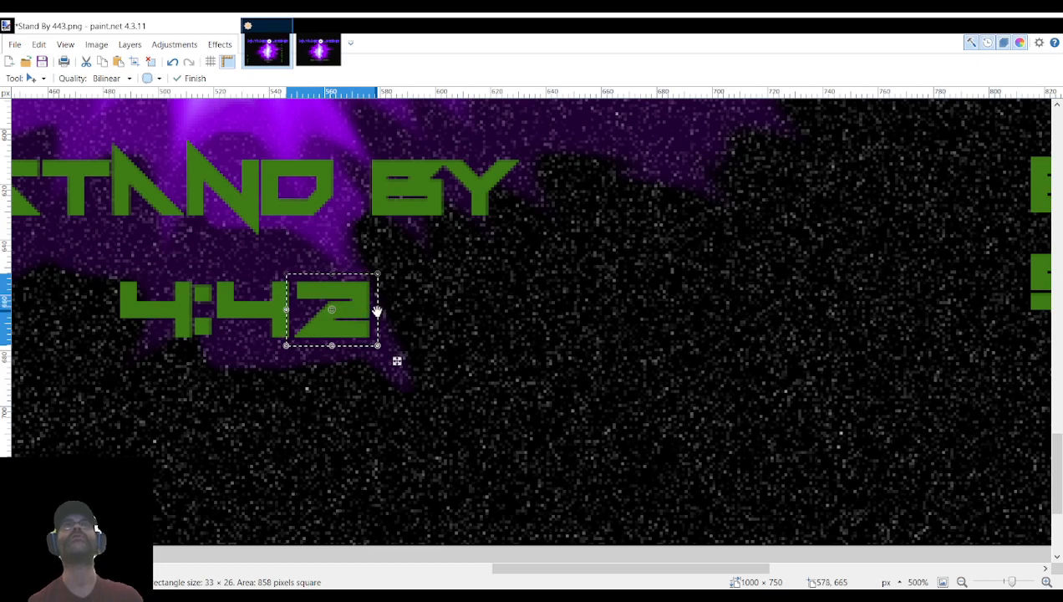
Save the 4:42 image with the spare digits hidden as Stand By 442.png, undoing both the flattening and the hiding.
{"action": "key", "text": "s"}
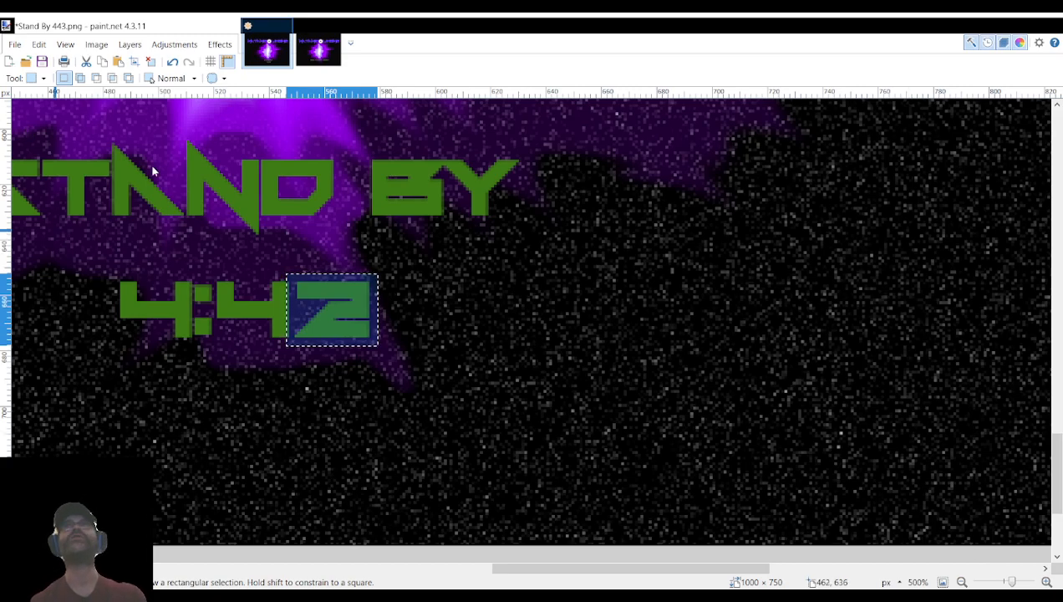
{"action": "scroll", "coordinate": [878, 343], "scroll_direction": "up", "scroll_amount": 4}
{"action": "scroll", "coordinate": [878, 341], "scroll_direction": "up", "scroll_amount": 2}
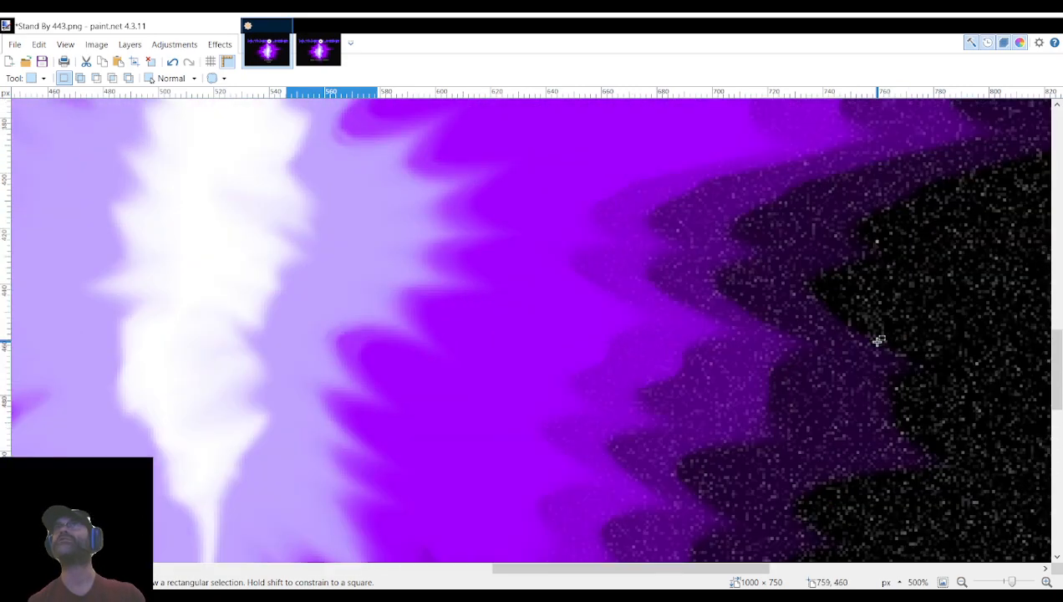
{"action": "scroll", "coordinate": [876, 339], "scroll_direction": "down", "scroll_amount": 8}
{"action": "scroll", "coordinate": [736, 226], "scroll_direction": "up", "scroll_amount": 2}
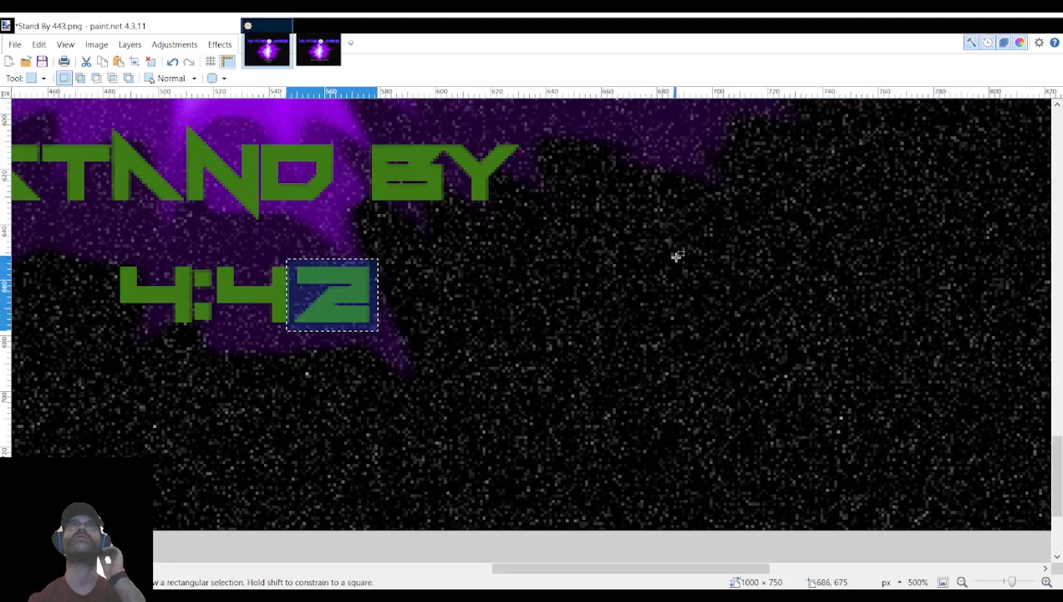
{"action": "scroll", "coordinate": [660, 259], "scroll_direction": "up", "scroll_amount": 2}
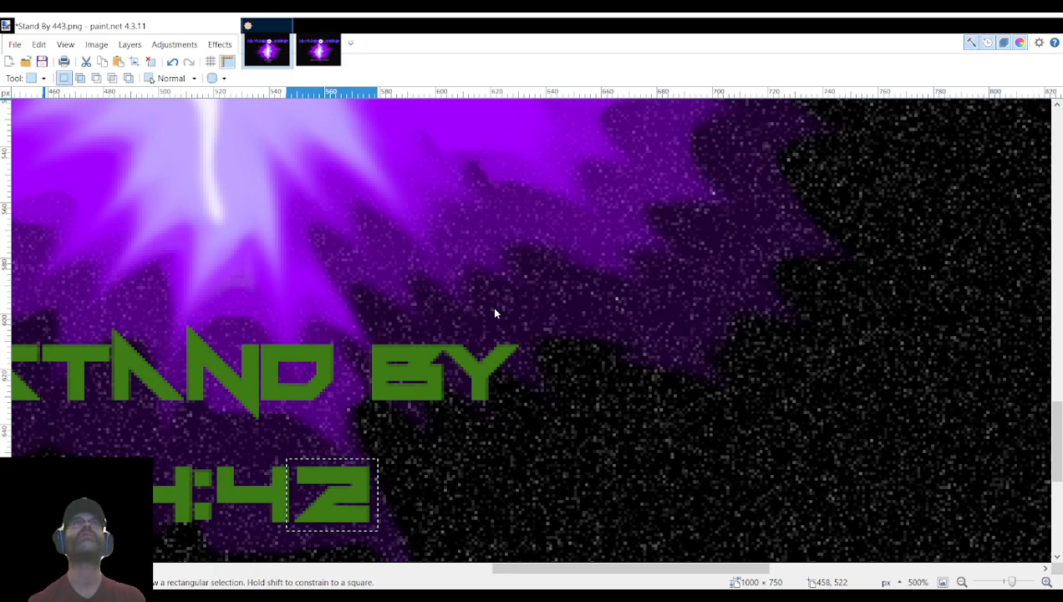
{"action": "left_click", "coordinate": [399, 334]}
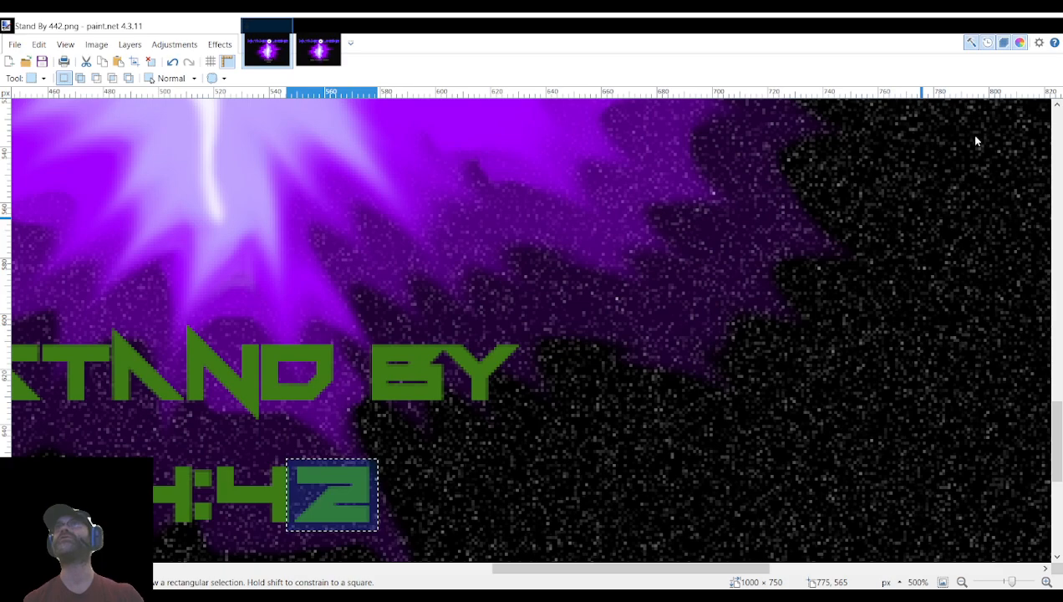
{"action": "key", "text": "ctrl+z"}
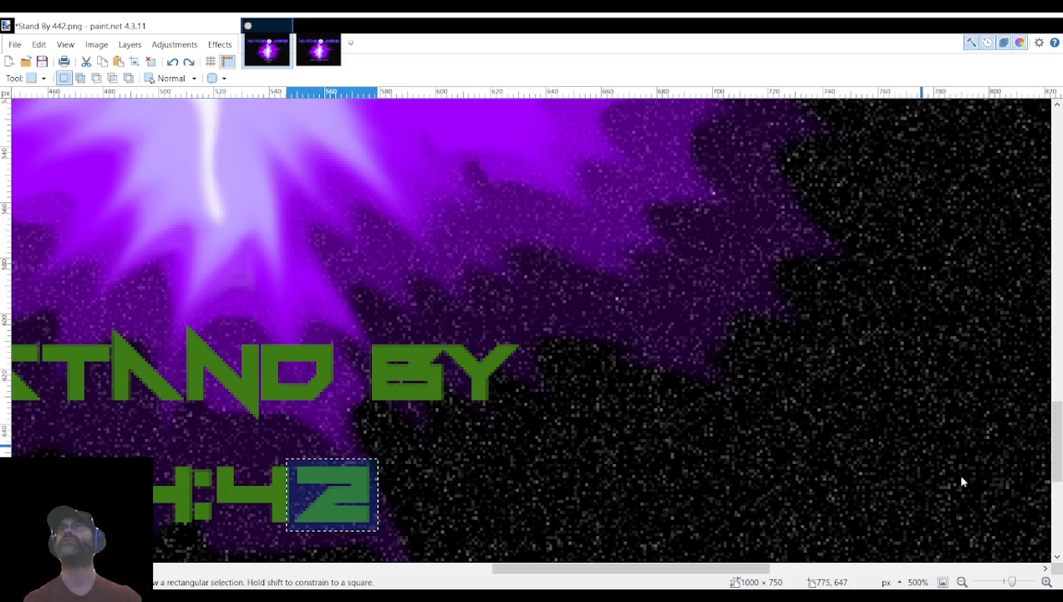
{"action": "key", "text": "ctrl+z"}
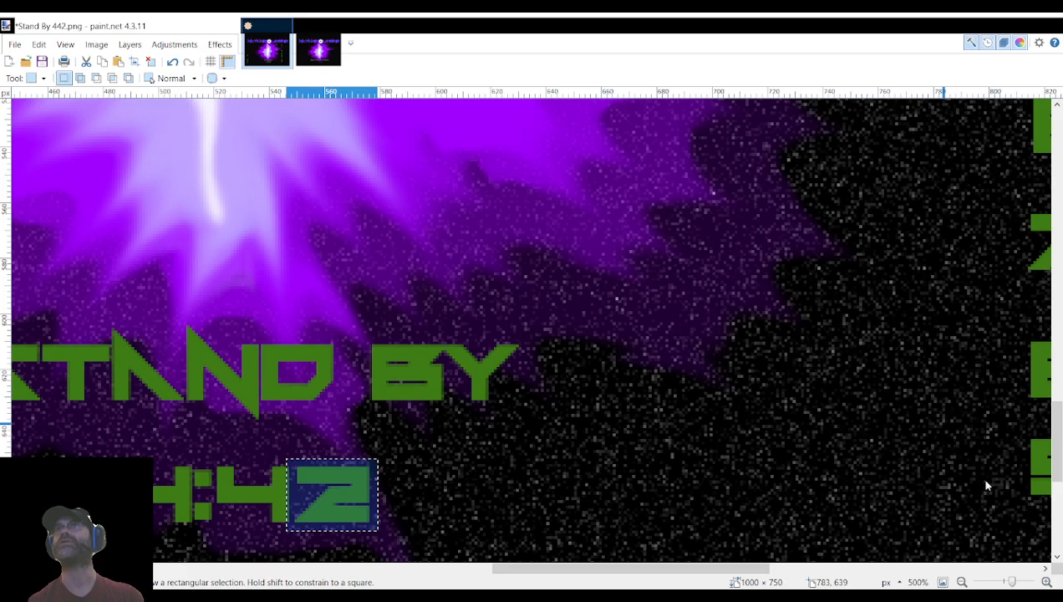
Move the 1 from the inner column of spare digits into the last digit position of the countdown.
{"action": "scroll", "coordinate": [859, 435], "scroll_direction": "up", "scroll_amount": 10}
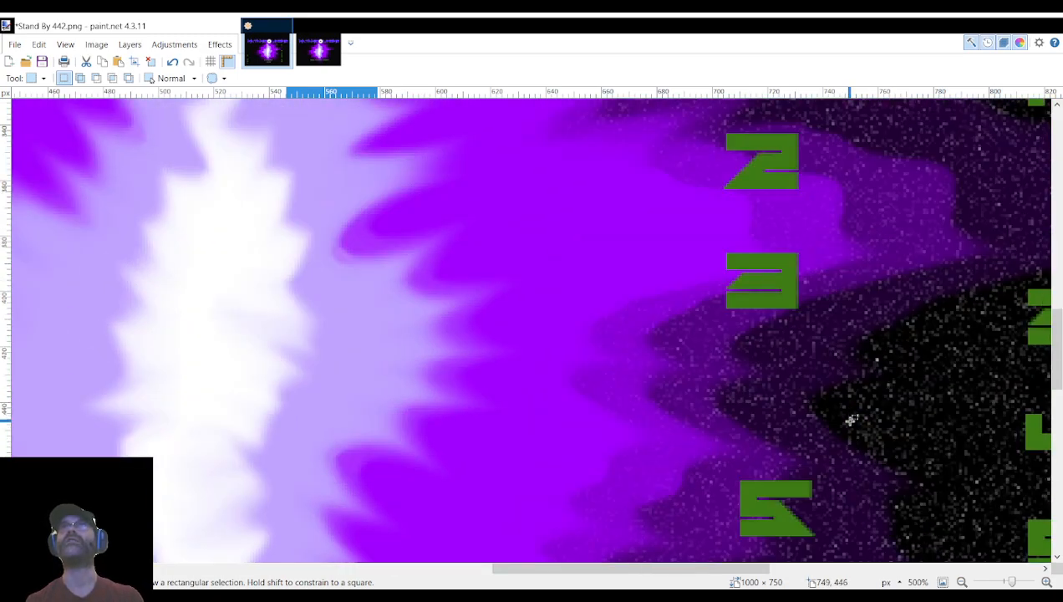
{"action": "scroll", "coordinate": [851, 420], "scroll_direction": "up", "scroll_amount": 3}
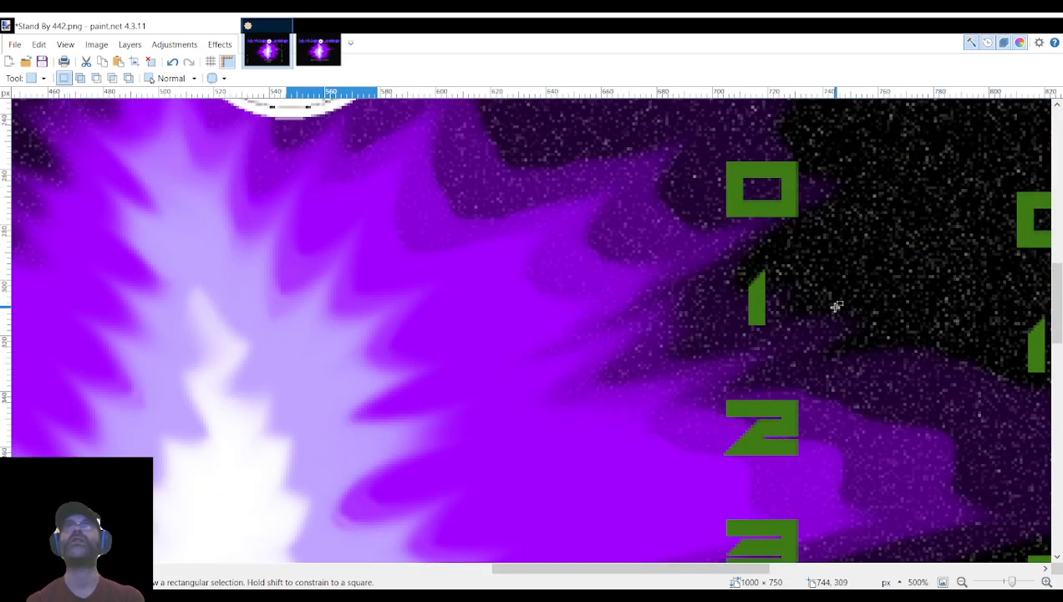
{"action": "left_click_drag", "start_coordinate": [736, 262], "coordinate": [786, 345]}
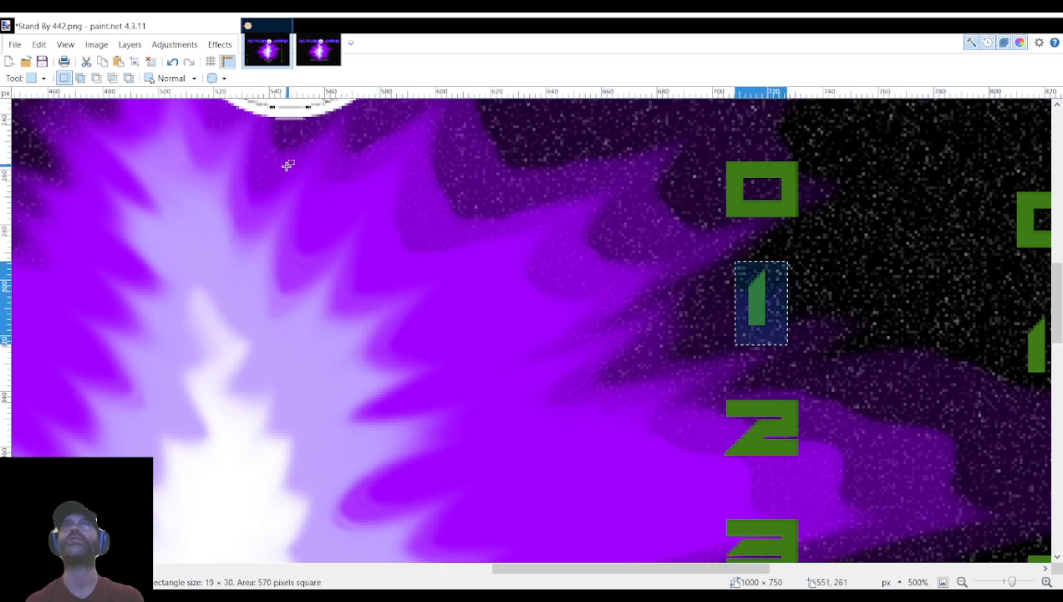
{"action": "key", "text": "m"}
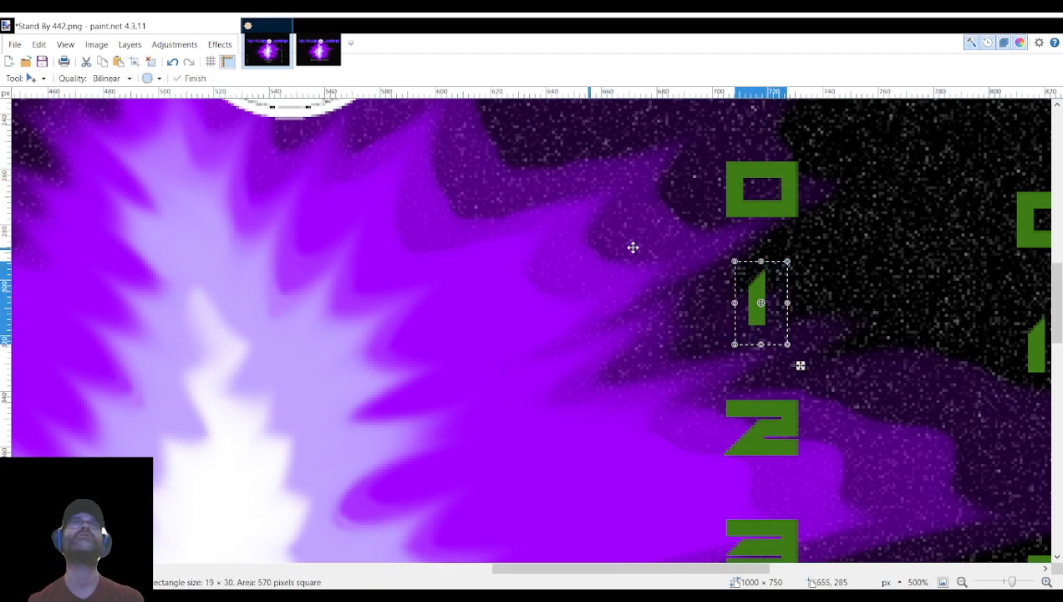
{"action": "left_click_drag", "start_coordinate": [767, 292], "coordinate": [381, 311]}
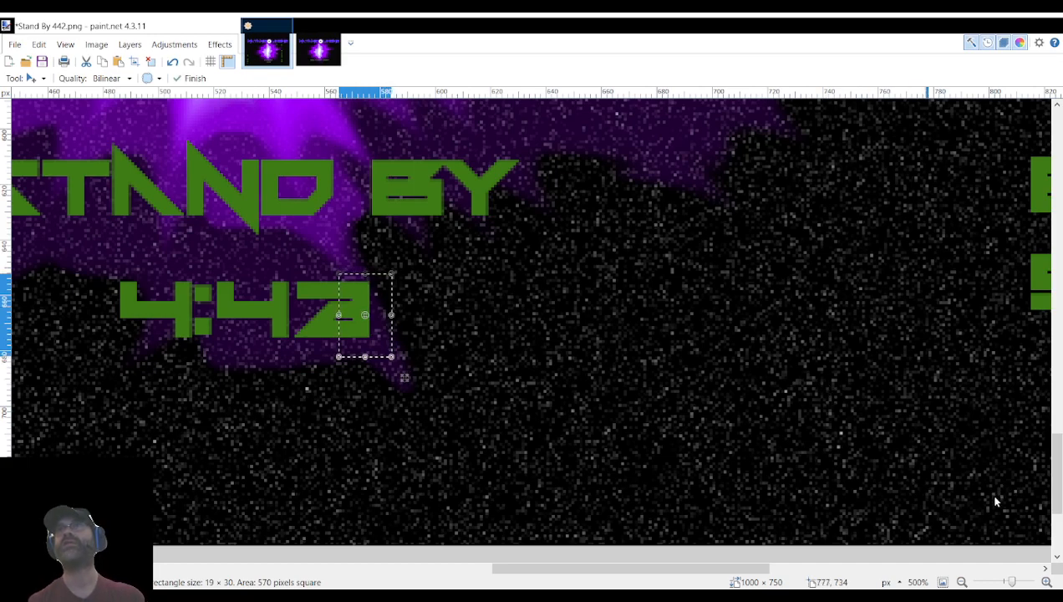
Return the 2 from the countdown to between the 1 and 3 in the outer column of spare digits.
{"action": "left_click", "coordinate": [28, 125]}
{"action": "left_click", "coordinate": [259, 293]}
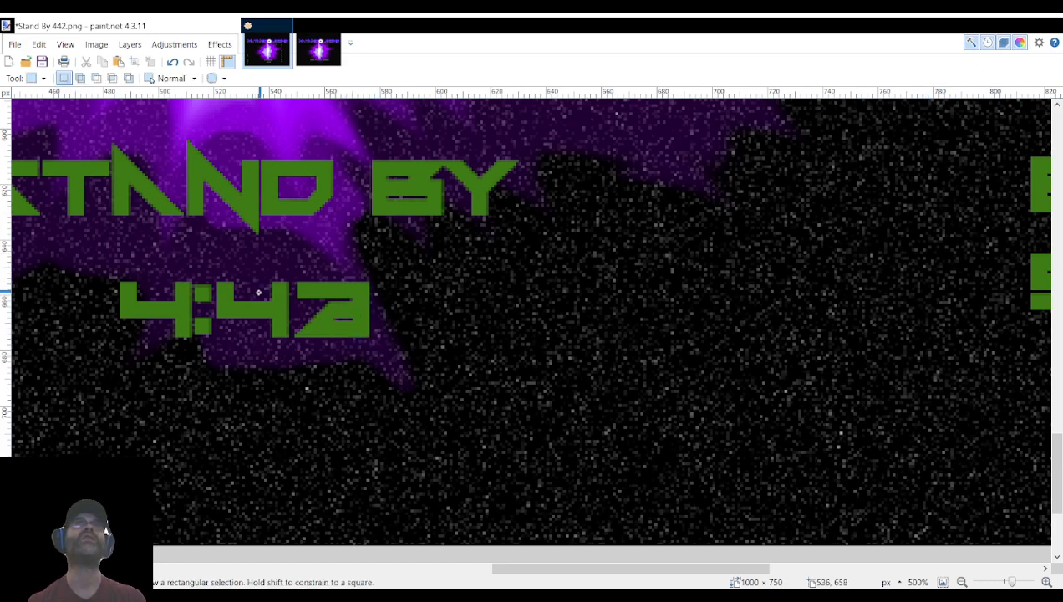
{"action": "left_click_drag", "start_coordinate": [285, 270], "coordinate": [384, 356]}
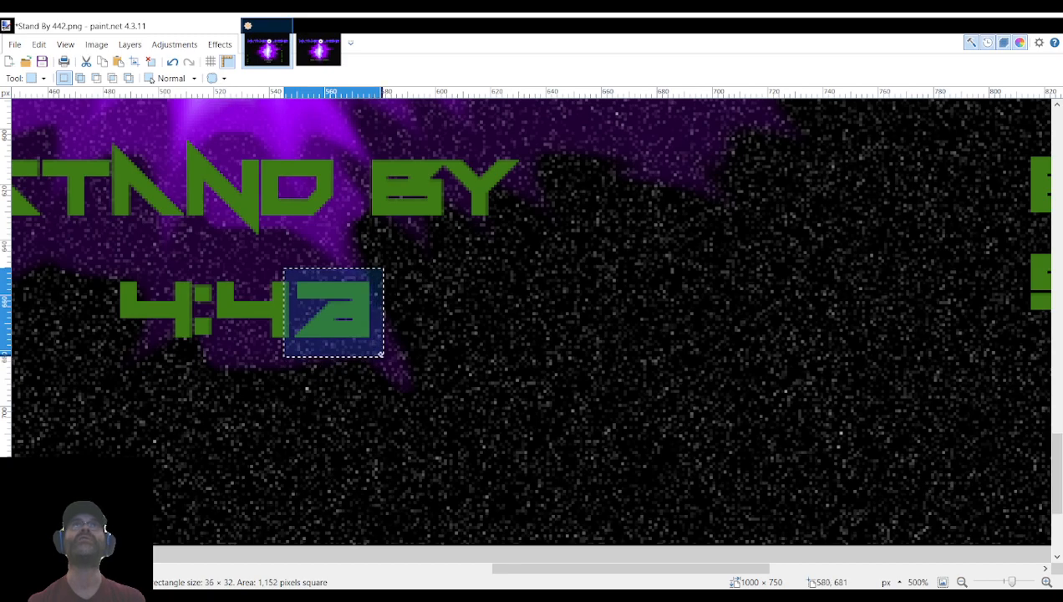
{"action": "left_click", "coordinate": [48, 136]}
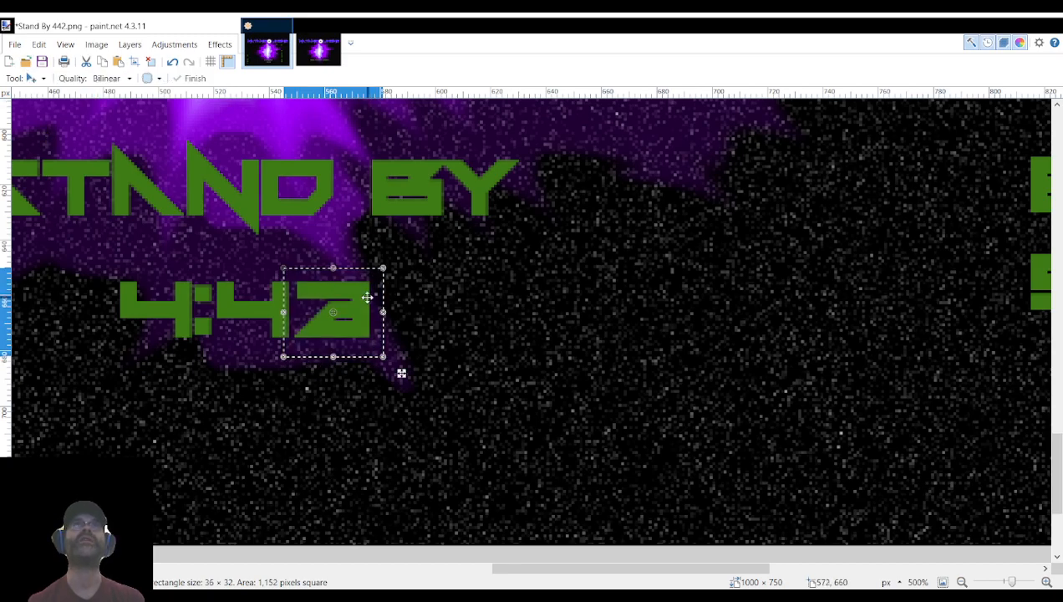
{"action": "left_click_drag", "start_coordinate": [380, 300], "coordinate": [588, 320]}
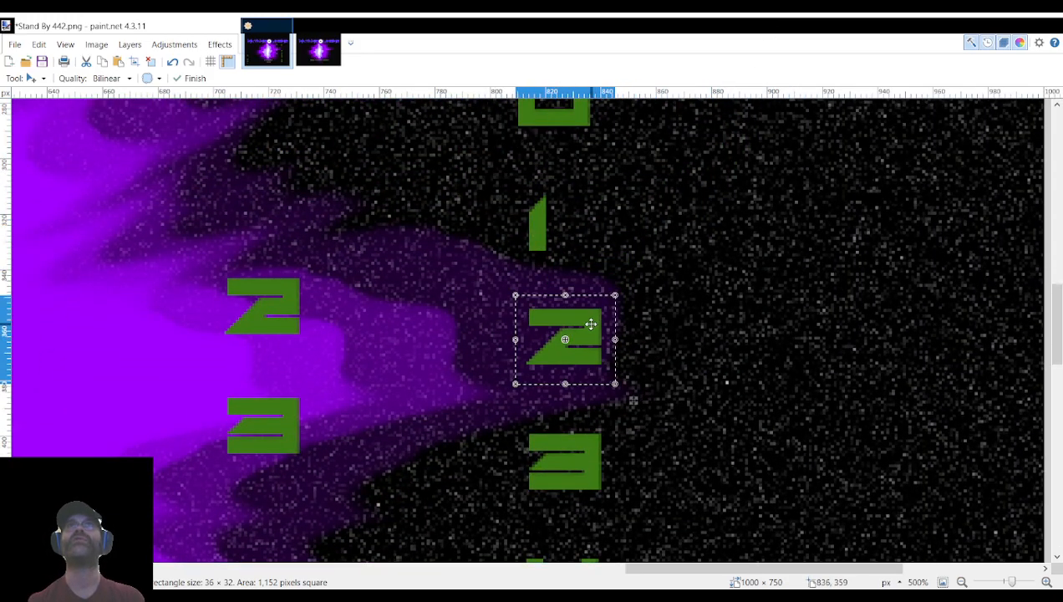
{"action": "scroll", "coordinate": [373, 369], "scroll_direction": "up", "scroll_amount": 3}
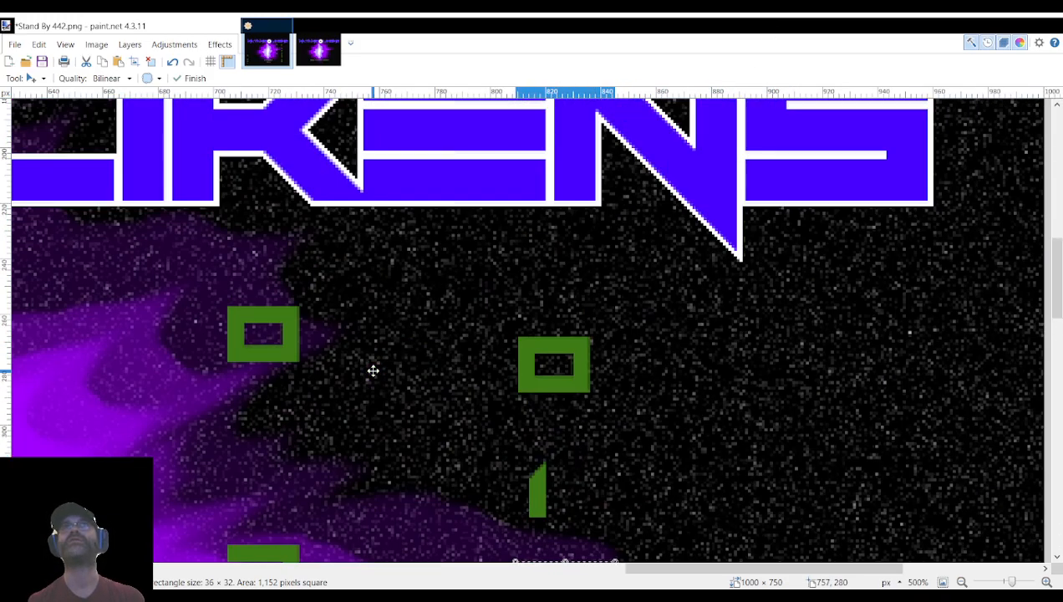
{"action": "scroll", "coordinate": [373, 369], "scroll_direction": "down", "scroll_amount": 9}
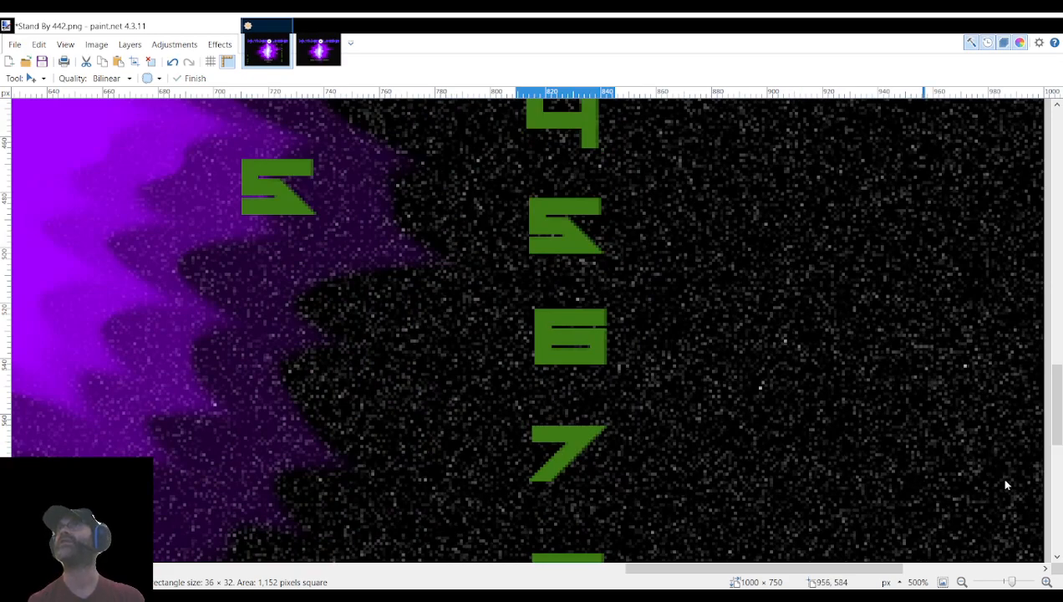
Save the 4:41 image as Stand By 441.png, undoing the flattening.
{"action": "left_click", "coordinate": [1001, 478]}
{"action": "scroll", "coordinate": [591, 492], "scroll_direction": "left", "scroll_amount": 9}
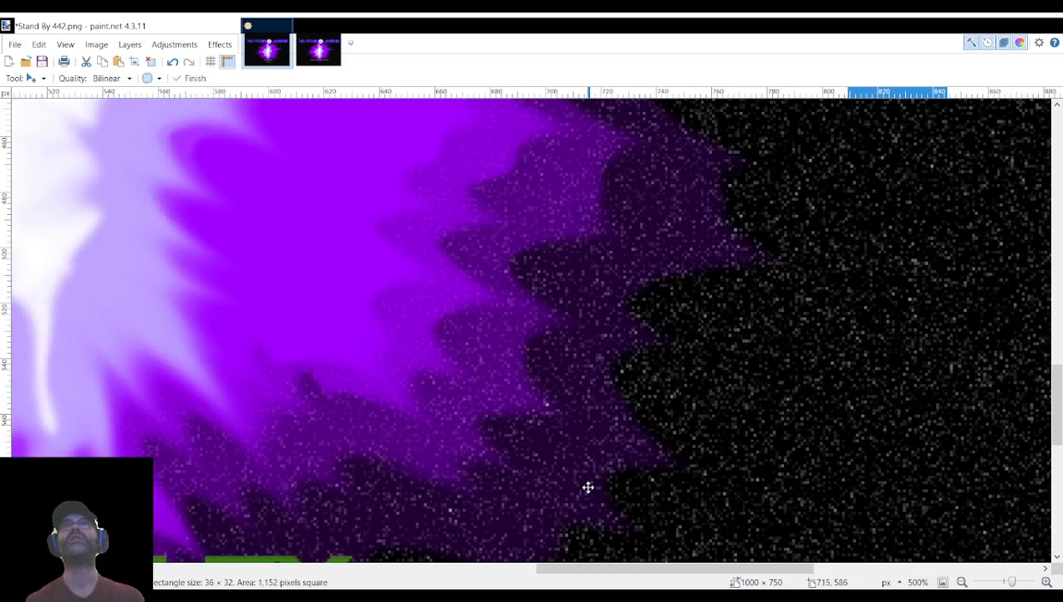
{"action": "scroll", "coordinate": [587, 485], "scroll_direction": "down", "scroll_amount": 4}
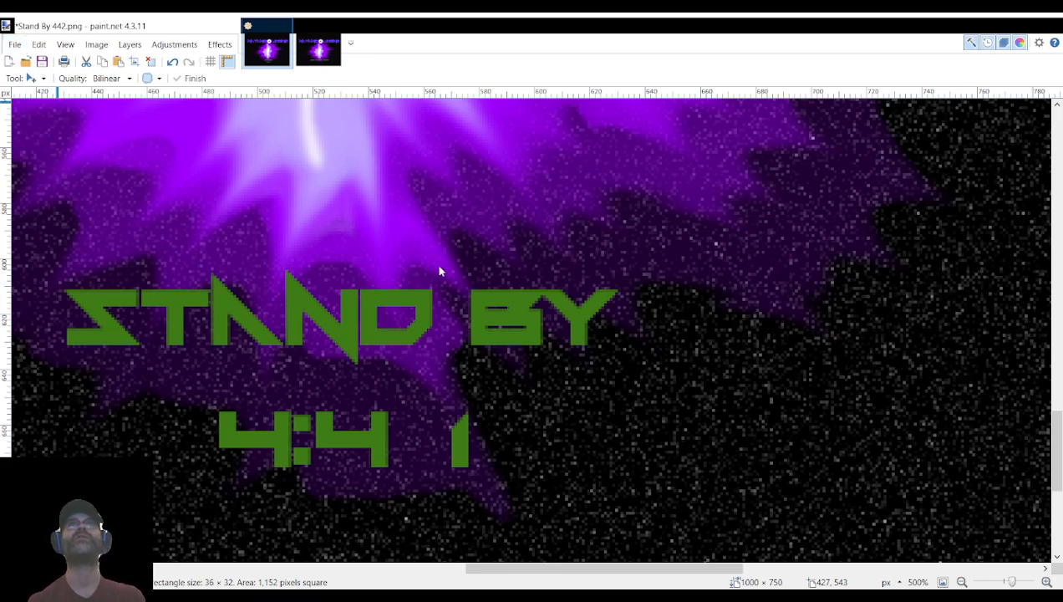
{"action": "left_click", "coordinate": [435, 333]}
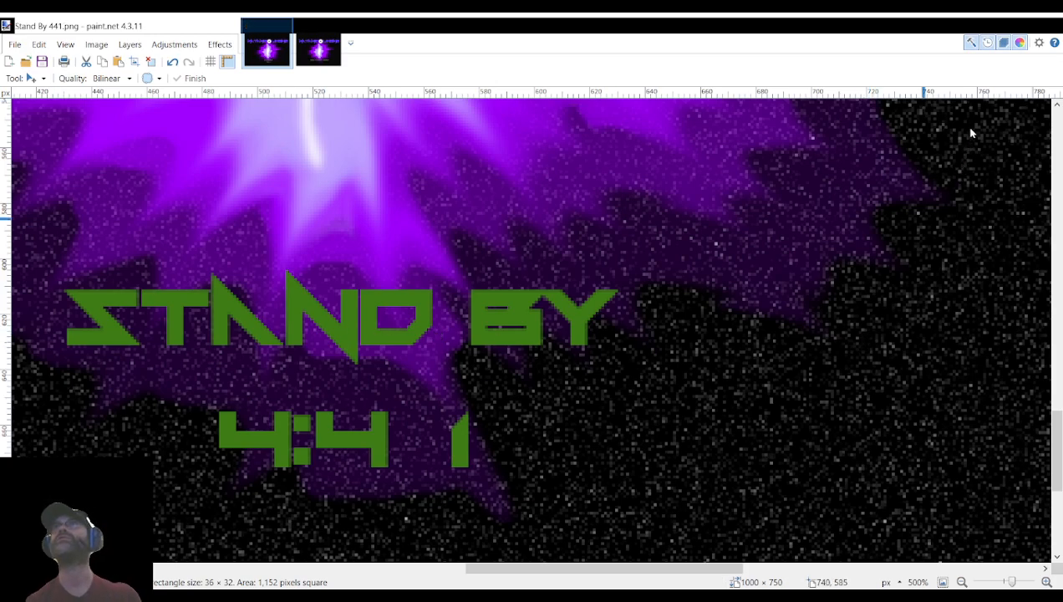
{"action": "key", "text": "ctrl+z"}
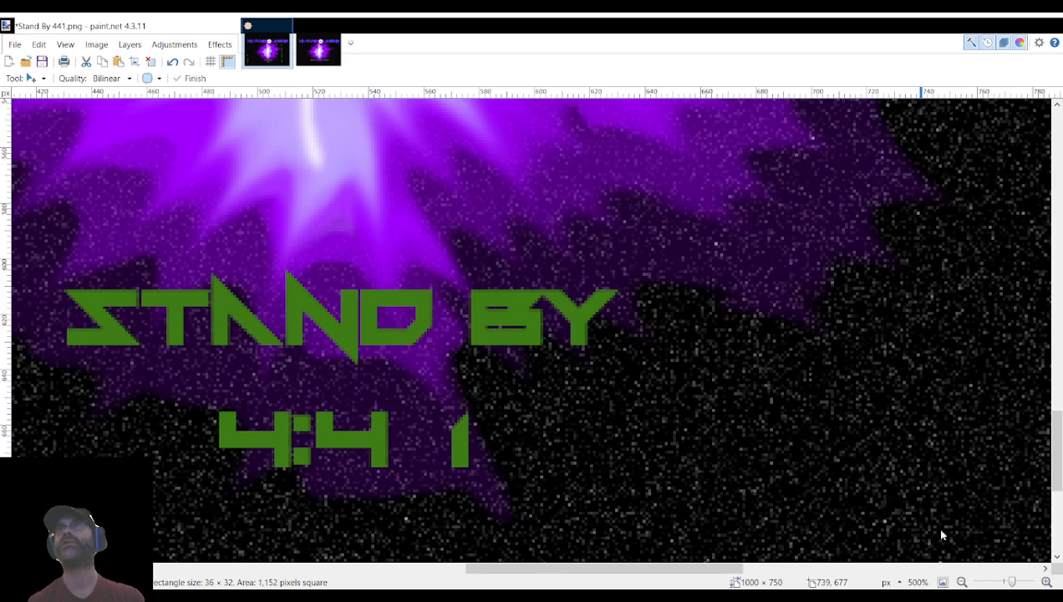
Return the 1 from the countdown to between the 0 and 2 in the inner column of spare digits.
{"action": "key", "text": "s"}
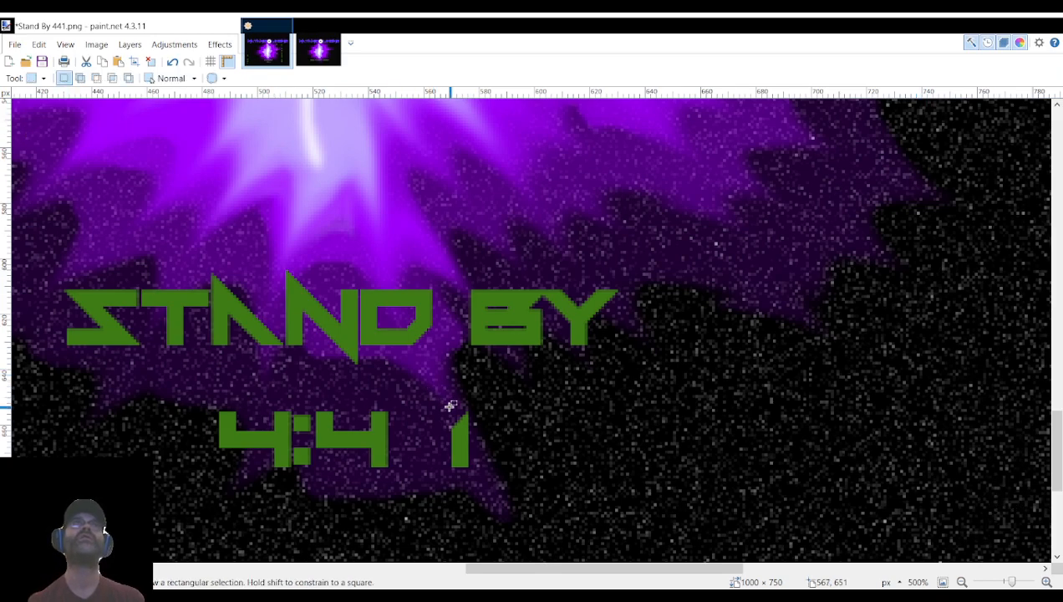
{"action": "left_click_drag", "start_coordinate": [418, 401], "coordinate": [502, 497]}
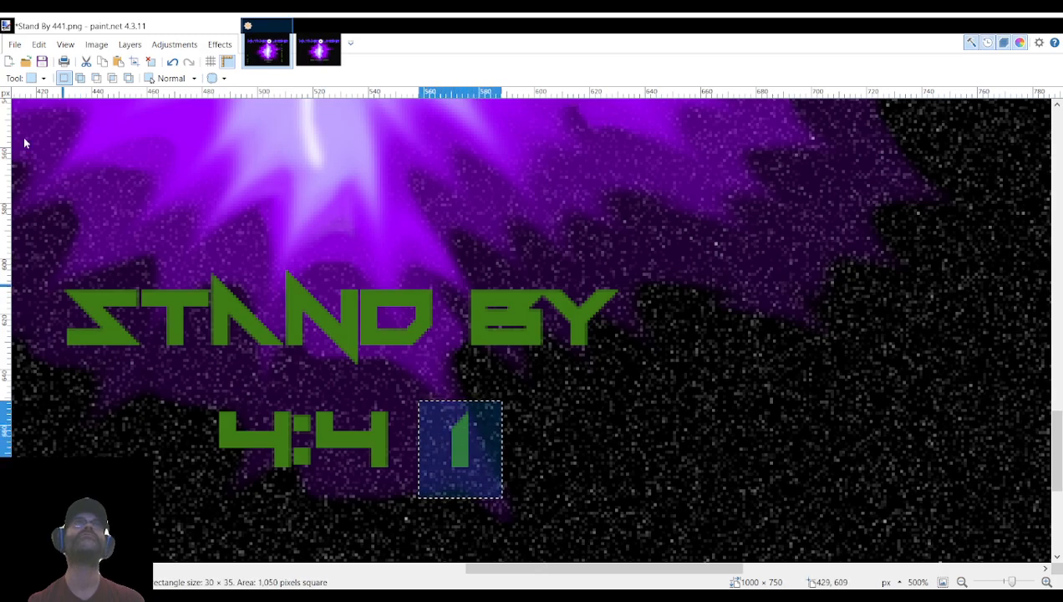
{"action": "key", "text": "m"}
{"action": "left_click_drag", "start_coordinate": [441, 411], "coordinate": [350, 209]}
{"action": "scroll", "coordinate": [418, 402], "scroll_direction": "down", "scroll_amount": 5}
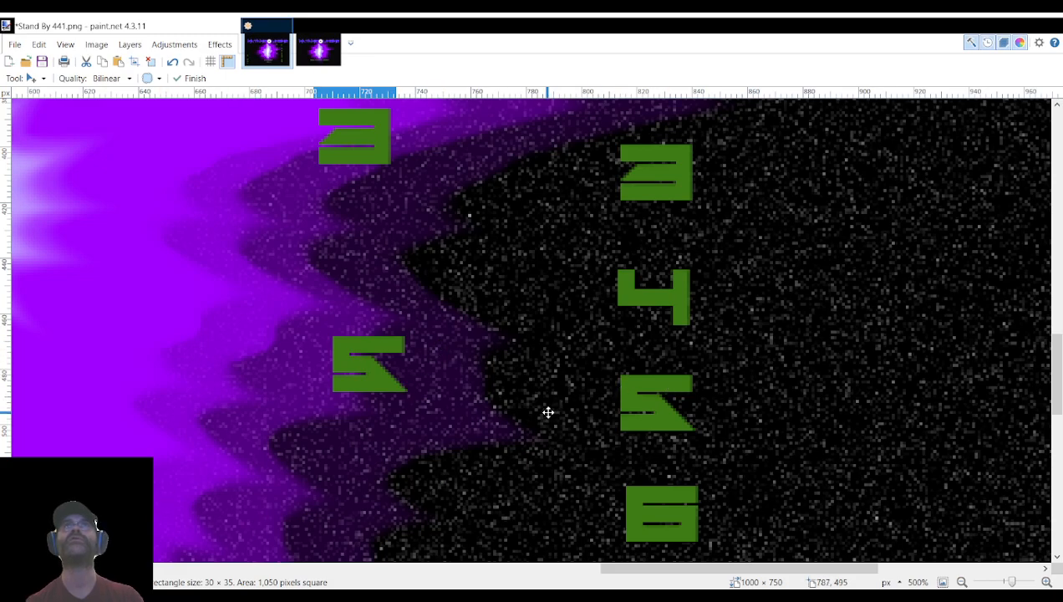
{"action": "scroll", "coordinate": [586, 389], "scroll_direction": "up", "scroll_amount": 3}
{"action": "scroll", "coordinate": [586, 389], "scroll_direction": "up", "scroll_amount": 3}
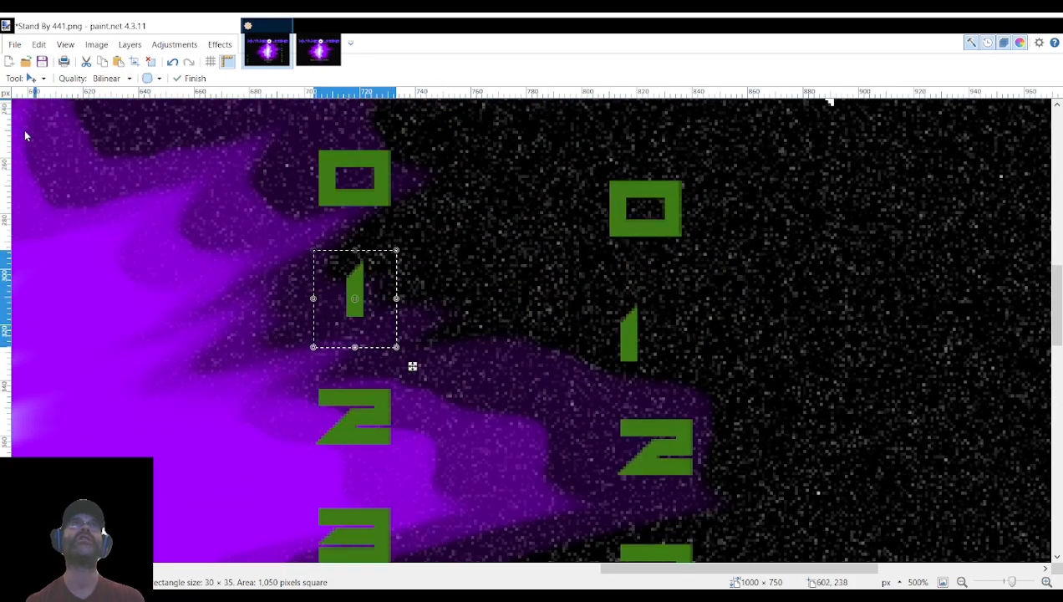
Move the 0 from the outer column of spare digits into the countdown after the second 4.
{"action": "key", "text": "s"}
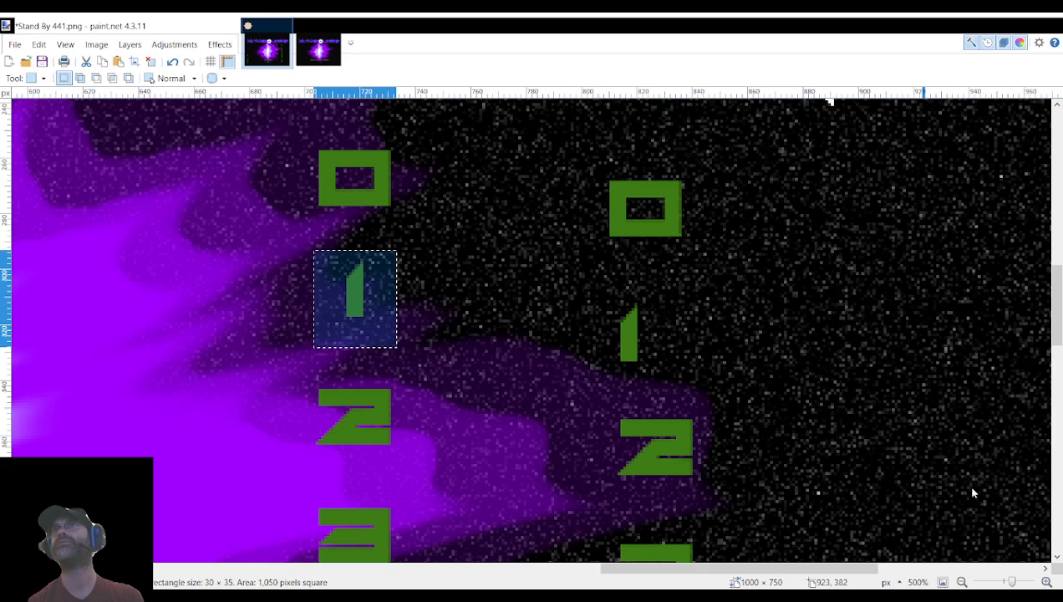
{"action": "left_click_drag", "start_coordinate": [590, 163], "coordinate": [693, 250]}
{"action": "left_click", "coordinate": [645, 154]}
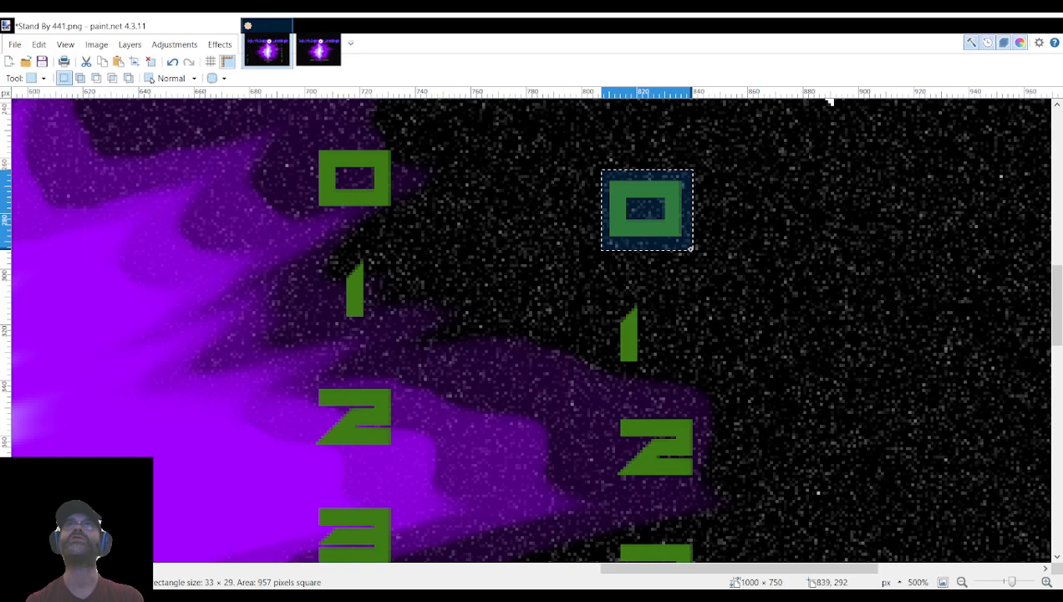
{"action": "left_click", "coordinate": [43, 134]}
{"action": "left_click_drag", "start_coordinate": [666, 217], "coordinate": [473, 320]}
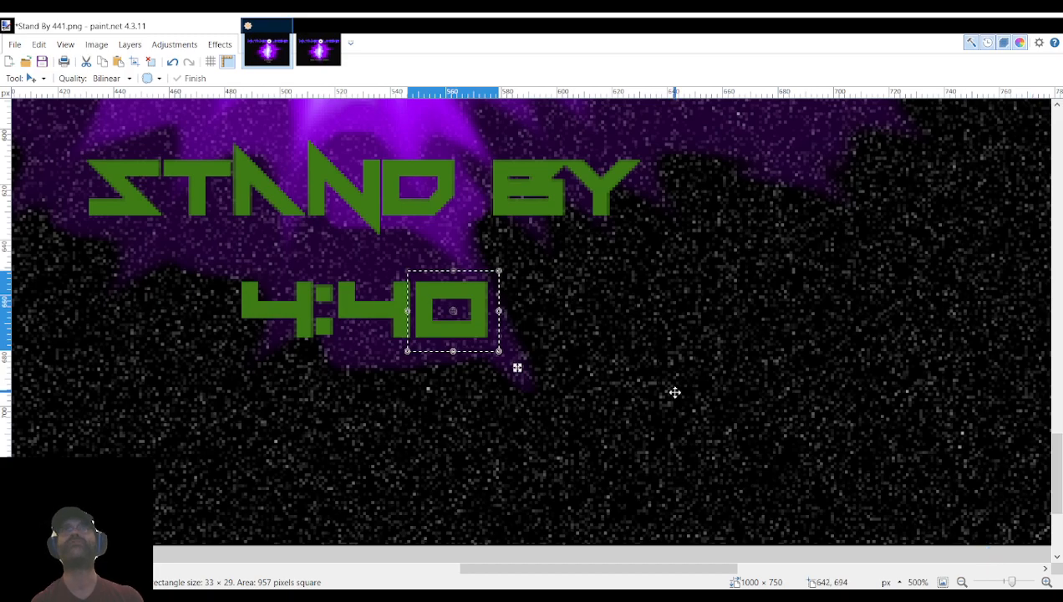
Save the 4:40 image as Stand By 440.png, undoing the flattening.
{"action": "scroll", "coordinate": [675, 391], "scroll_direction": "up", "scroll_amount": 3}
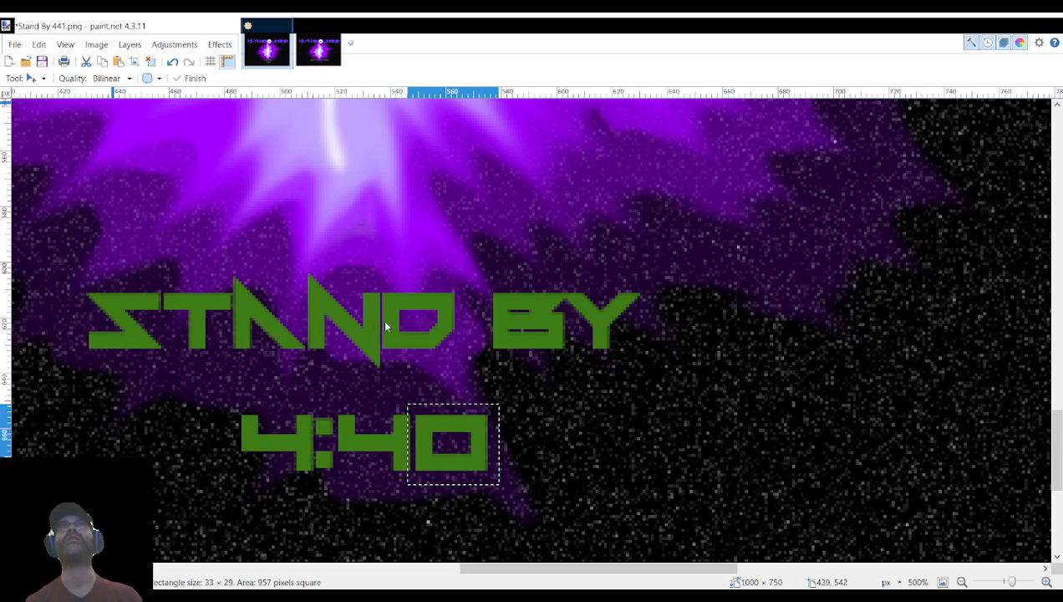
{"action": "key", "text": "Return"}
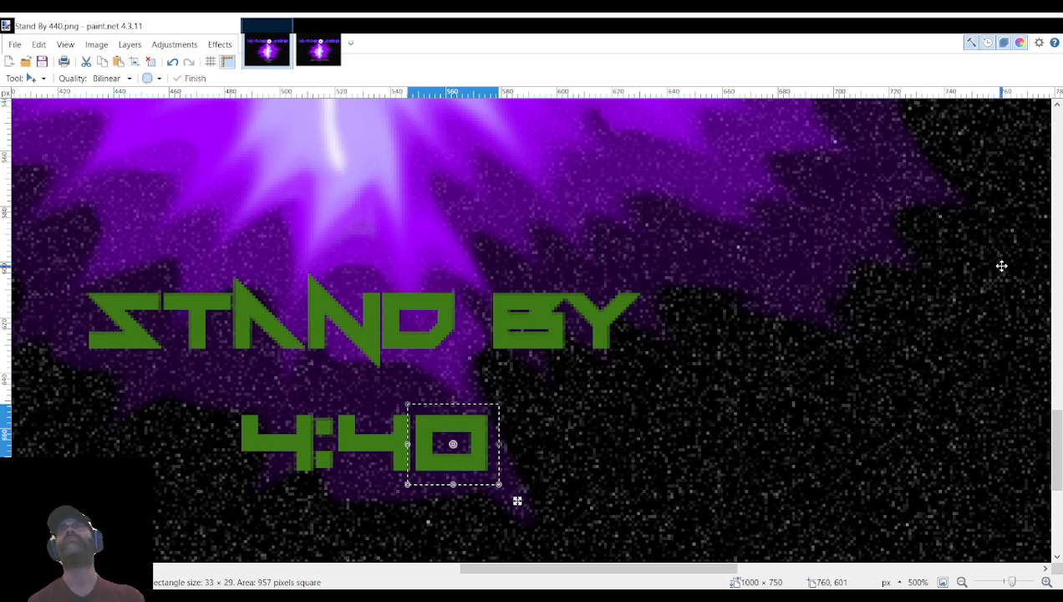
{"action": "key", "text": "ctrl+z"}
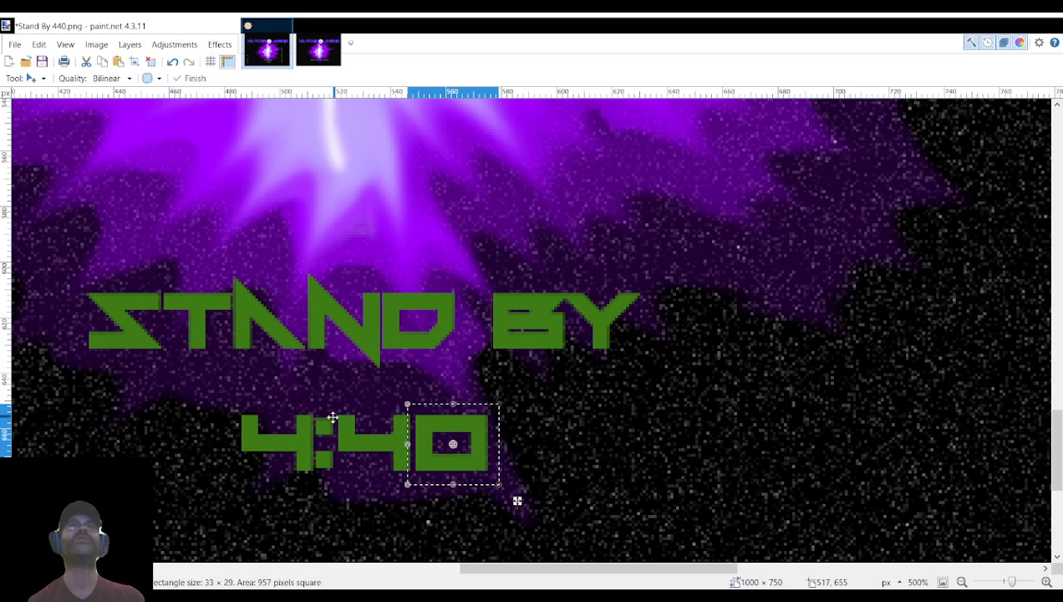
Return the countdown's 0 to above the 1 in the outer column and move the 9 from that column into its place.
{"action": "left_click_drag", "start_coordinate": [468, 434], "coordinate": [719, 184]}
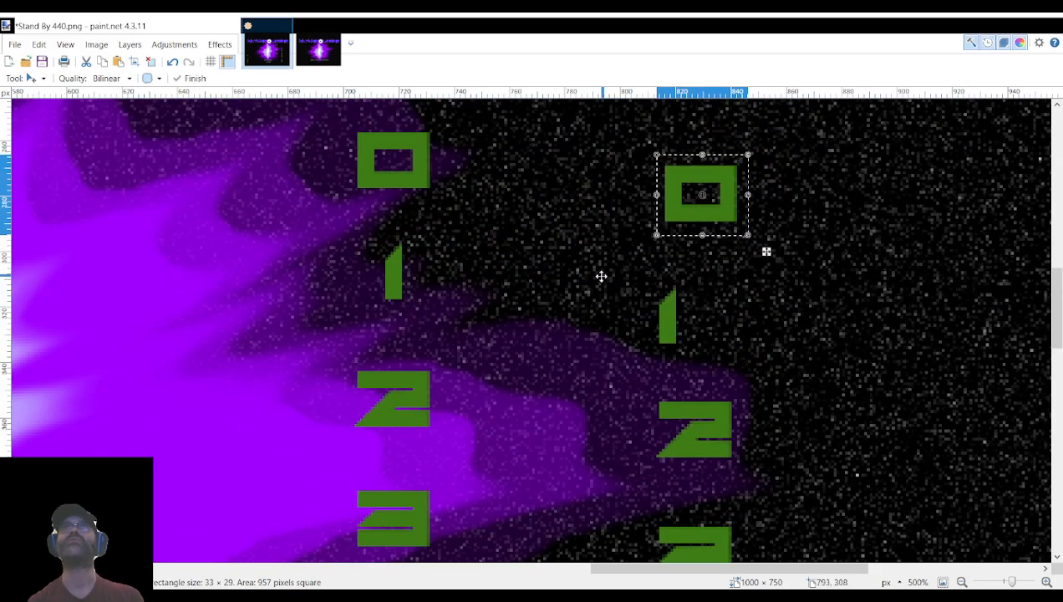
{"action": "scroll", "coordinate": [635, 309], "scroll_direction": "down", "scroll_amount": 10}
{"action": "scroll", "coordinate": [635, 309], "scroll_direction": "down", "scroll_amount": 10}
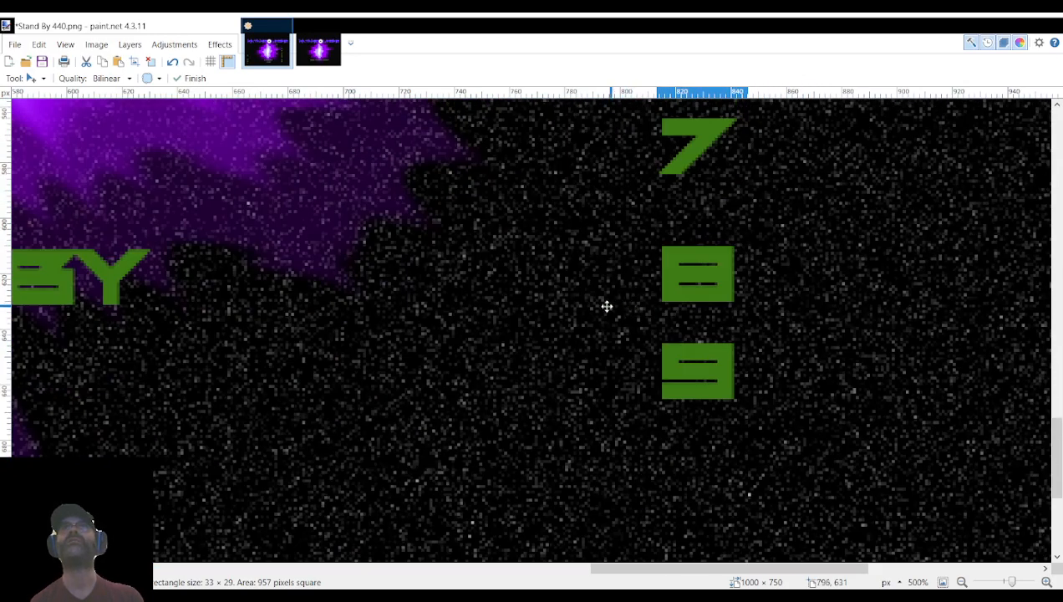
{"action": "key", "text": "s"}
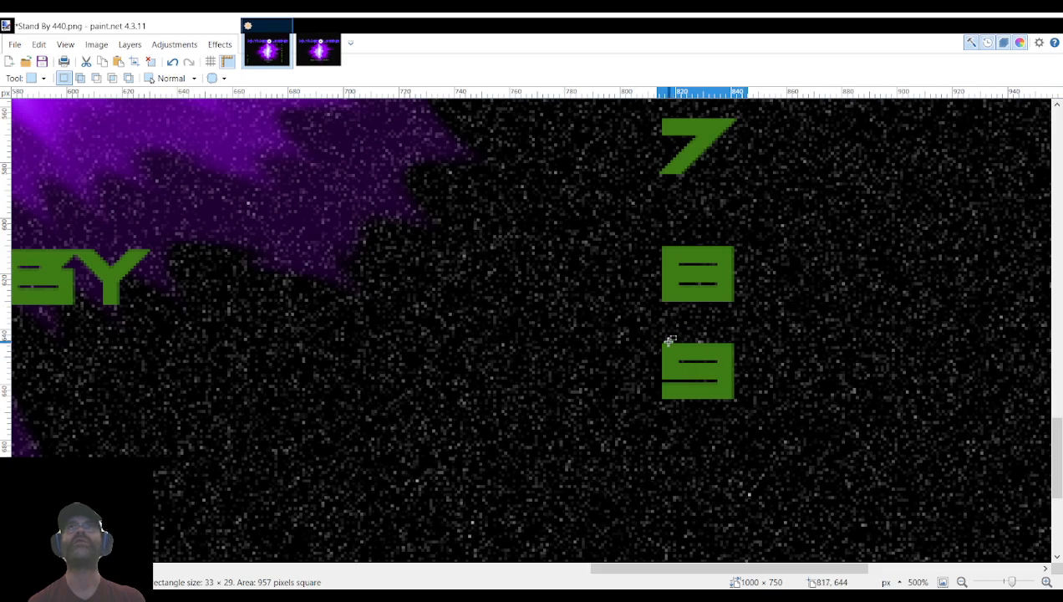
{"action": "left_click_drag", "start_coordinate": [660, 338], "coordinate": [739, 407]}
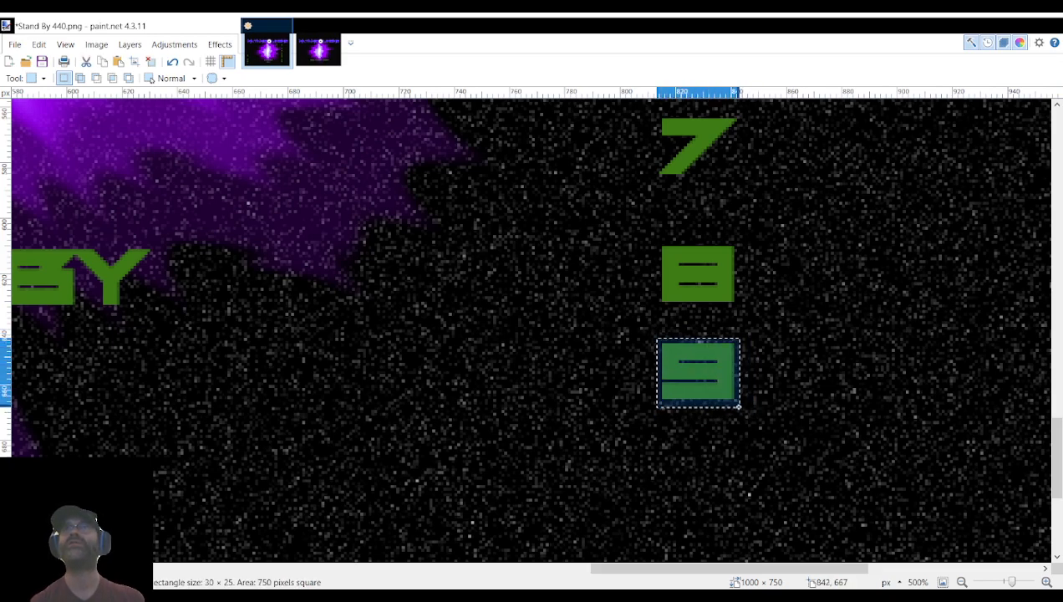
{"action": "key", "text": "m"}
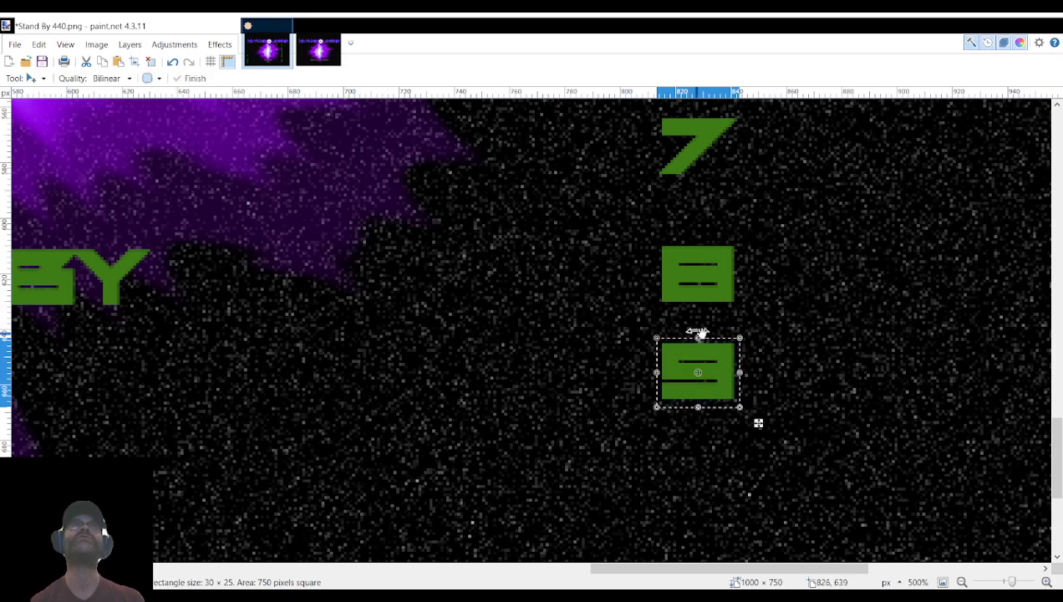
{"action": "left_click_drag", "start_coordinate": [724, 373], "coordinate": [475, 402]}
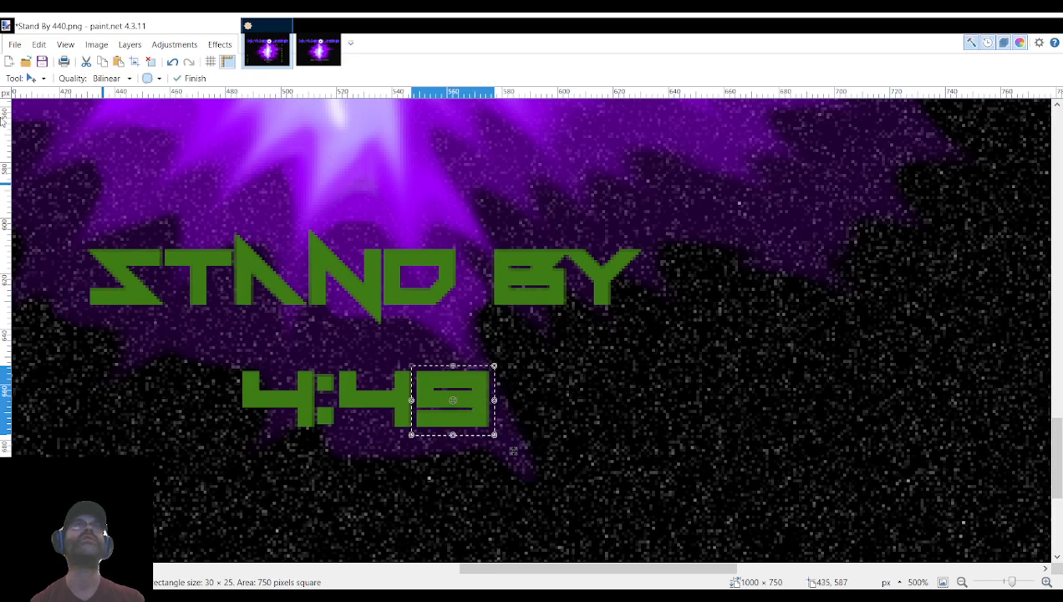
Return the second 4 of the countdown to between the 3 and 5 in the inner column of spare digits.
{"action": "key", "text": "s"}
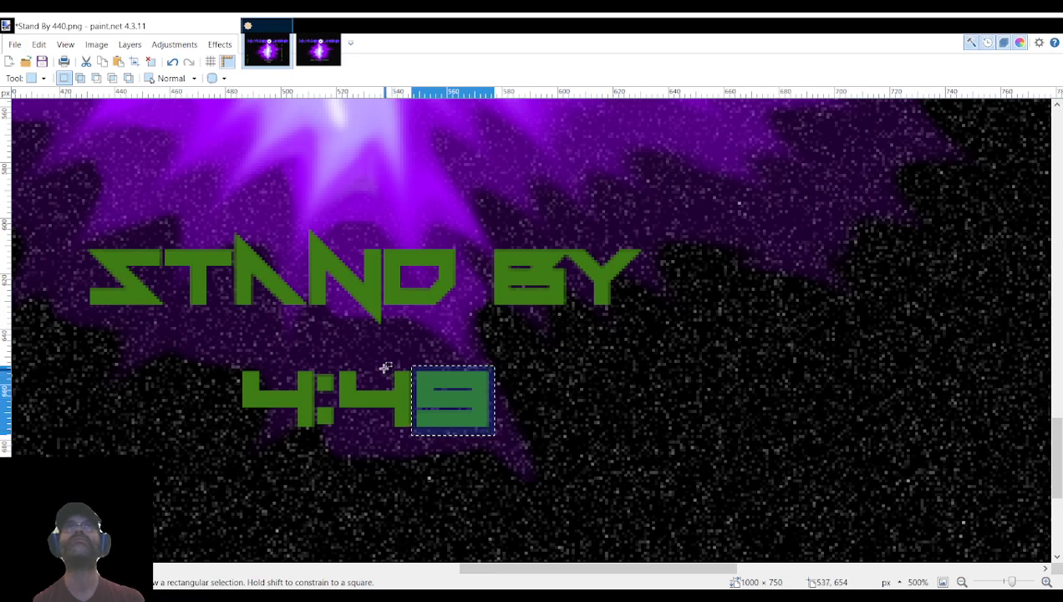
{"action": "left_click_drag", "start_coordinate": [334, 364], "coordinate": [415, 438]}
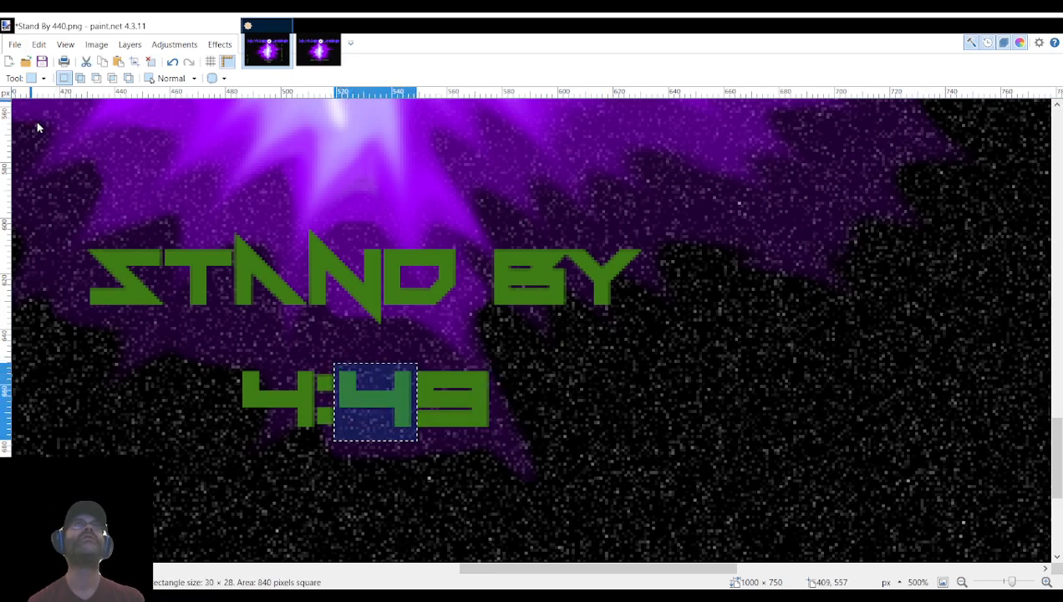
{"action": "key", "text": "m"}
{"action": "left_click_drag", "start_coordinate": [435, 456], "coordinate": [442, 229]}
{"action": "scroll", "coordinate": [441, 272], "scroll_direction": "up", "scroll_amount": 3}
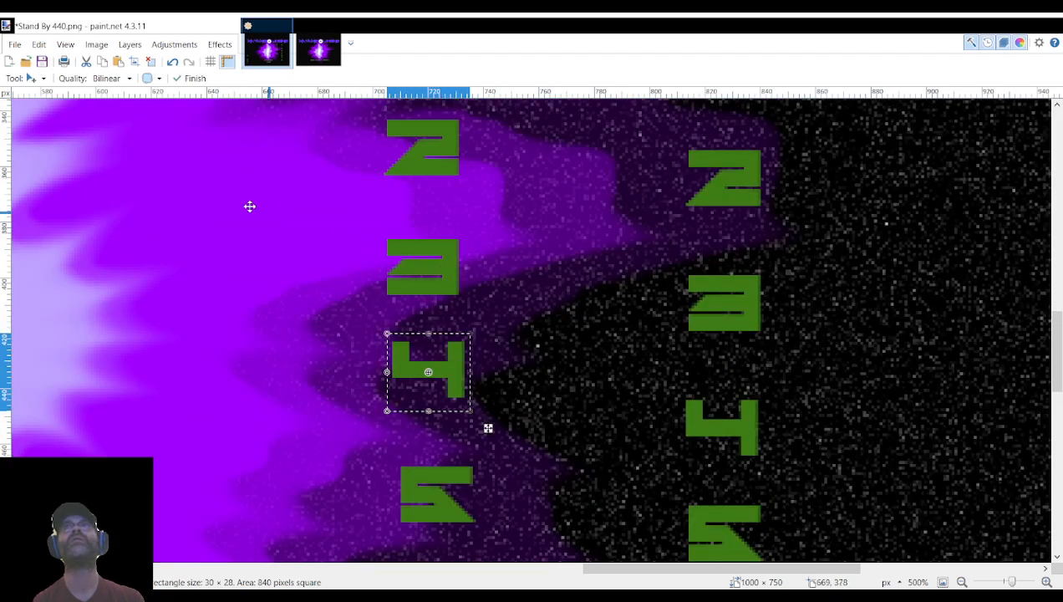
{"action": "key", "text": "s"}
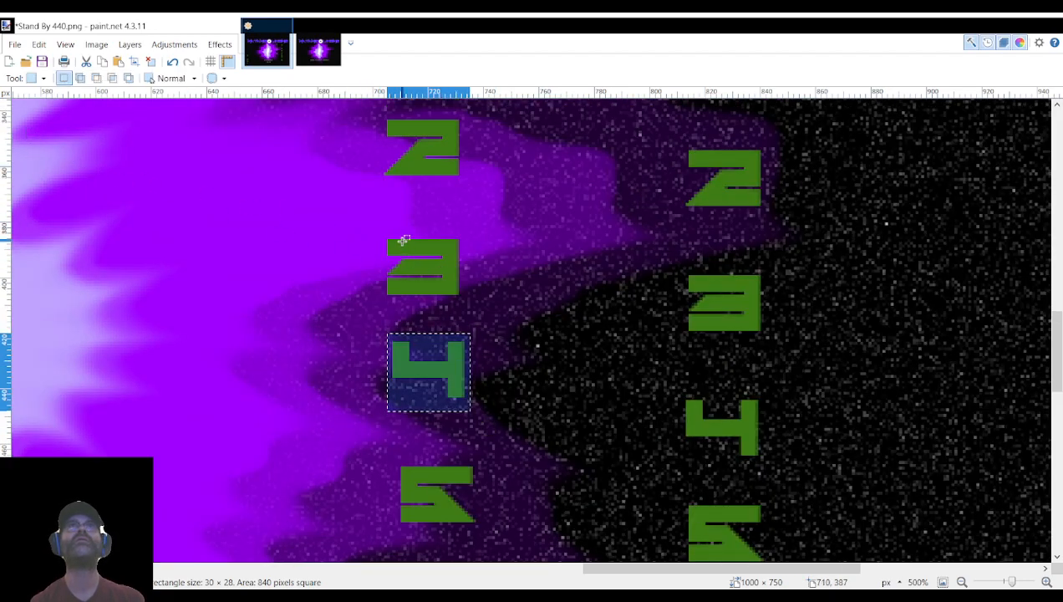
Move the inner column's 3 into the countdown before the 9 and save the 4:39 image as Stand By 439.png, undoing the flattening.
{"action": "left_click_drag", "start_coordinate": [380, 231], "coordinate": [635, 440]}
{"action": "key", "text": "m"}
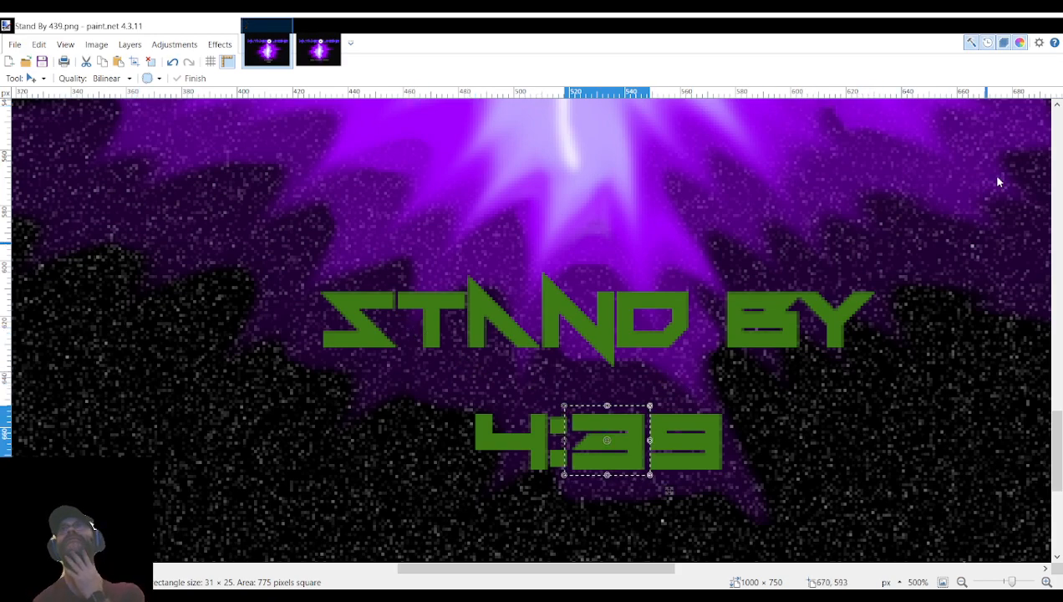
{"action": "key", "text": "ctrl+z"}
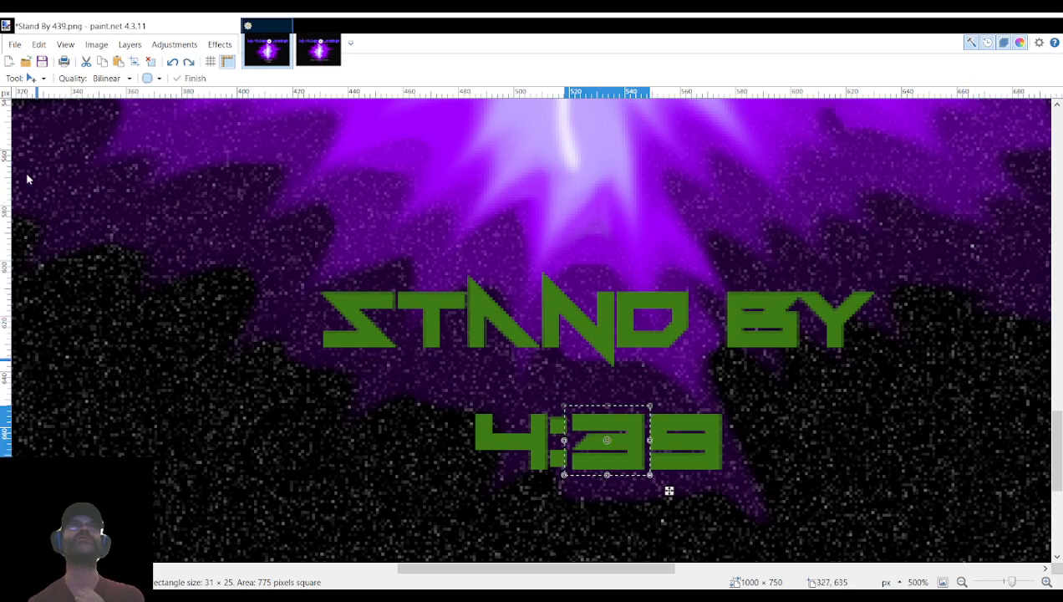
Return the countdown's 9 to below the 8's place in the outer column of spare digits.
{"action": "key", "text": "s"}
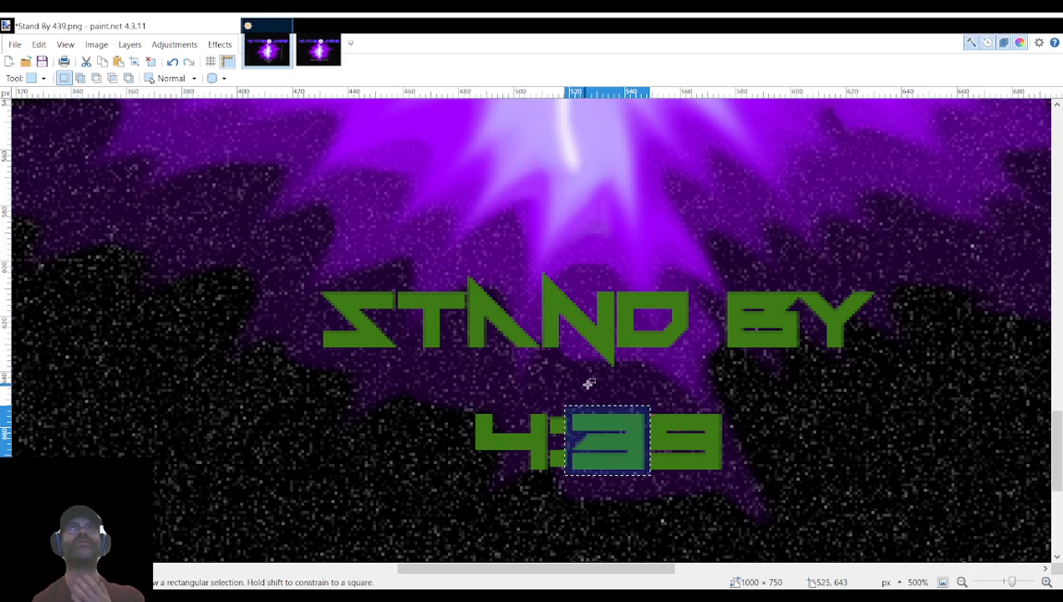
{"action": "left_click", "coordinate": [644, 417]}
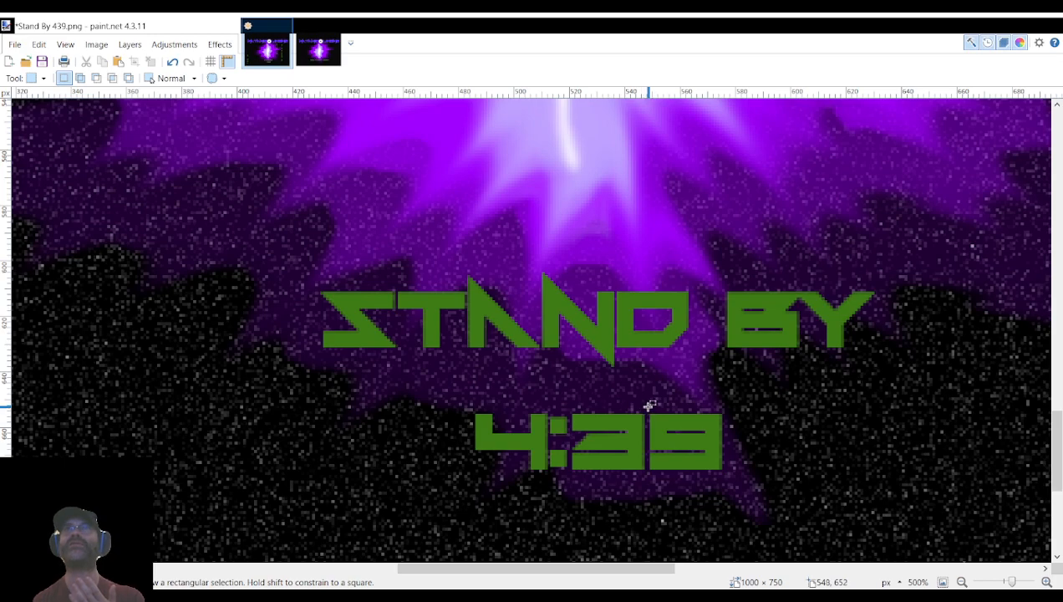
{"action": "left_click_drag", "start_coordinate": [645, 407], "coordinate": [729, 474]}
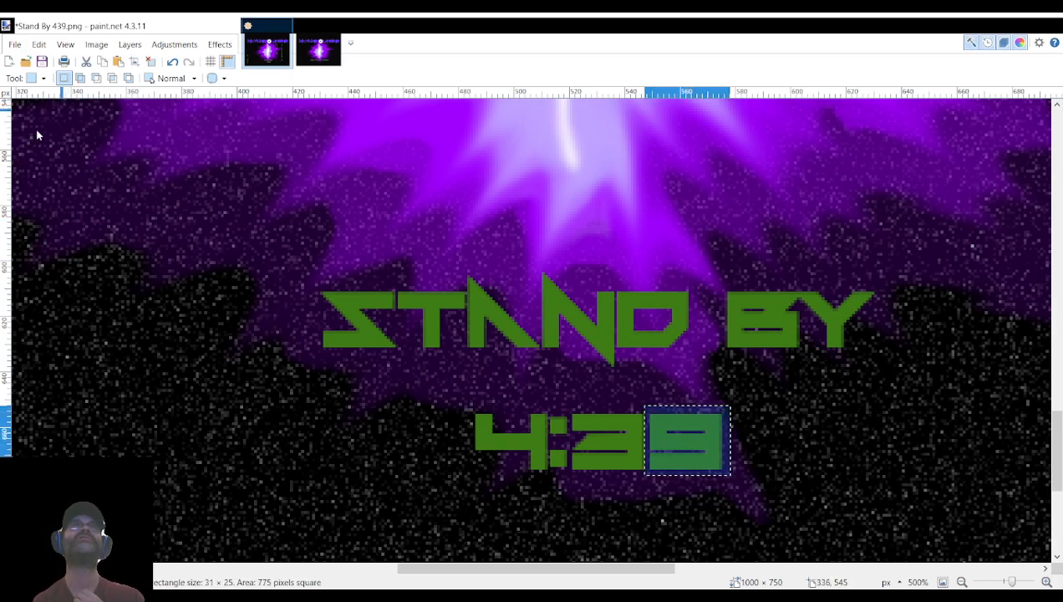
{"action": "key", "text": "m"}
{"action": "left_click_drag", "start_coordinate": [712, 450], "coordinate": [623, 421]}
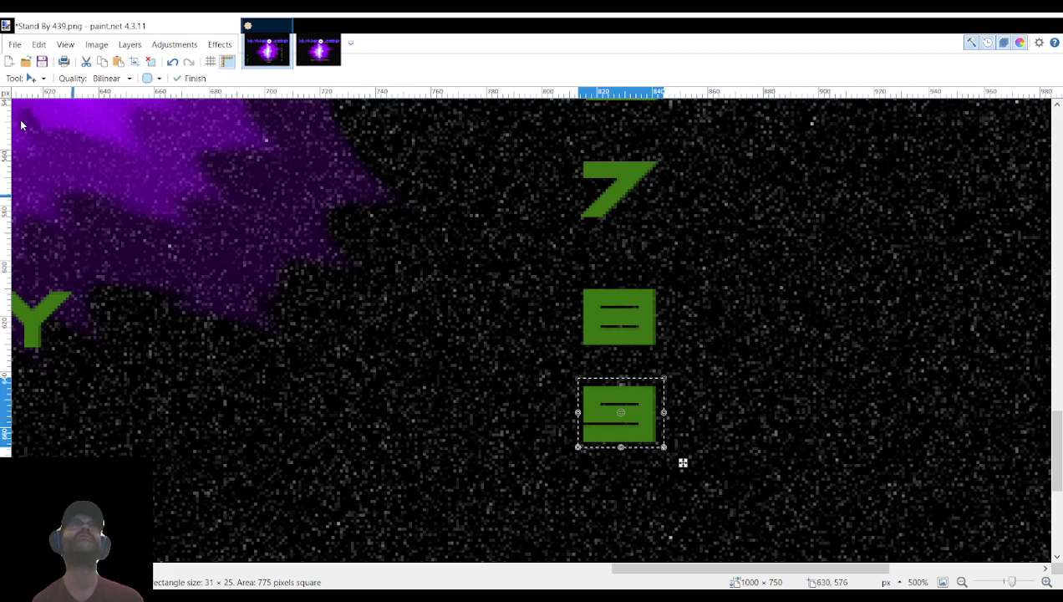
Move the 8 from the outer column into the countdown after the 3 and save the 4:38 image as Stand By 438.png.
{"action": "key", "text": "s"}
{"action": "left_click_drag", "start_coordinate": [581, 287], "coordinate": [613, 443]}
{"action": "key", "text": "m"}
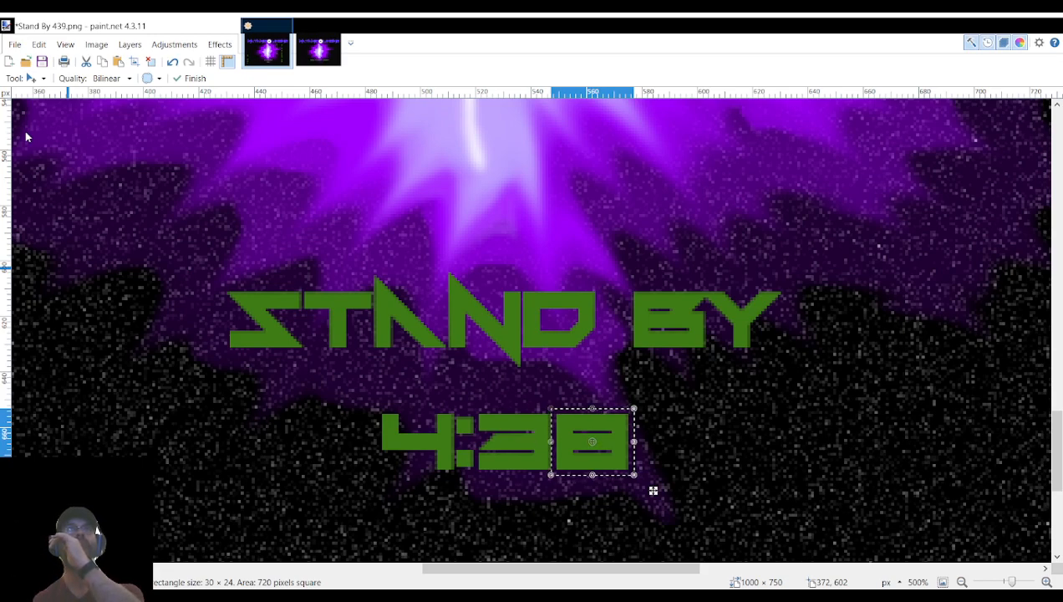
{"action": "key", "text": "s"}
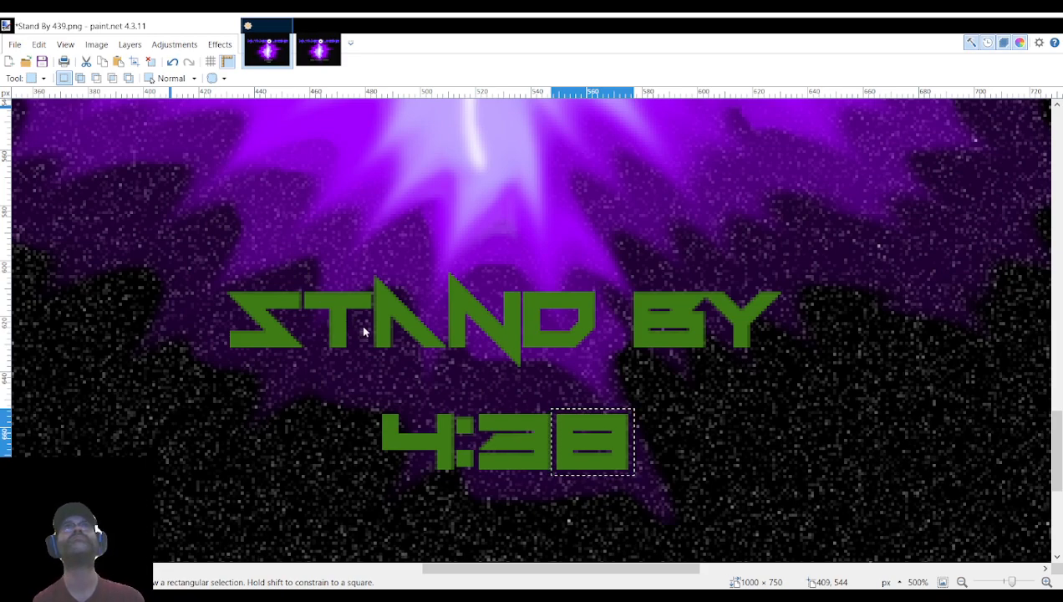
{"action": "left_click", "coordinate": [407, 341]}
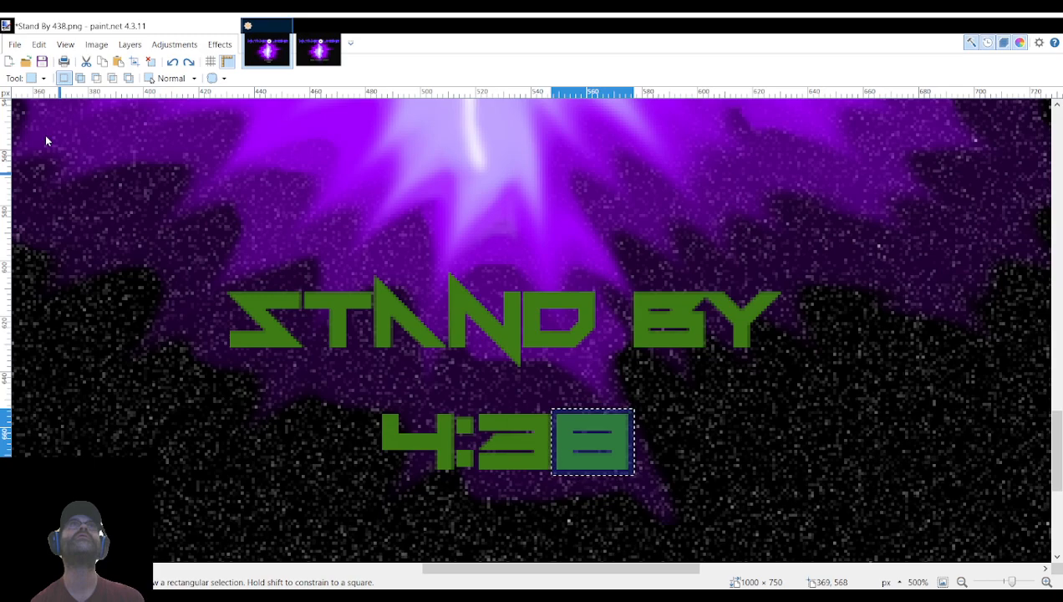
Return the countdown's 8 to between the 7 and 9 in the outer column of spare digits.
{"action": "key", "text": "m"}
{"action": "left_click_drag", "start_coordinate": [592, 454], "coordinate": [261, 413]}
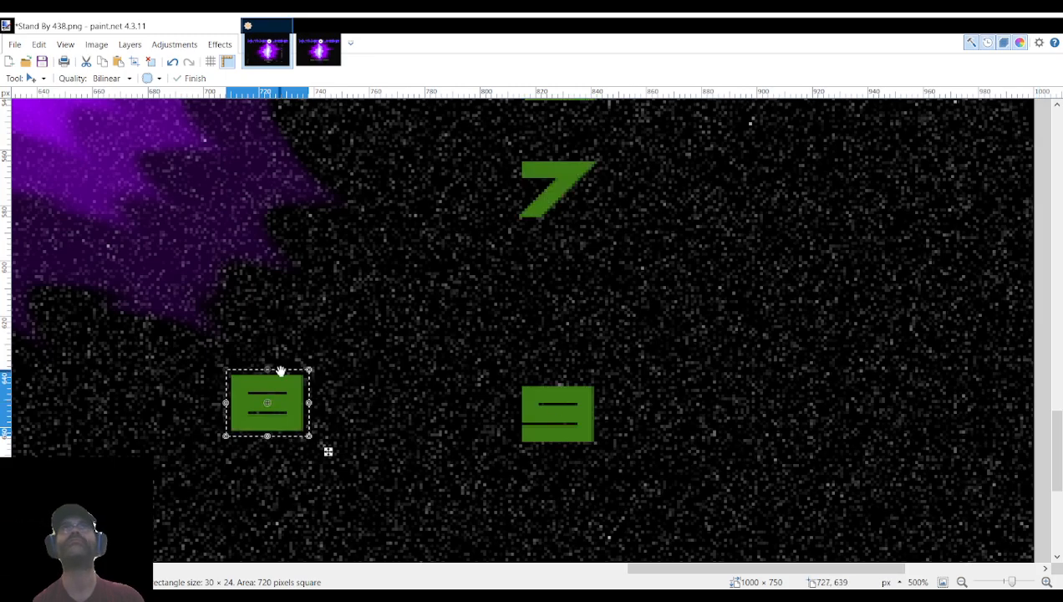
{"action": "left_click_drag", "start_coordinate": [285, 403], "coordinate": [575, 299]}
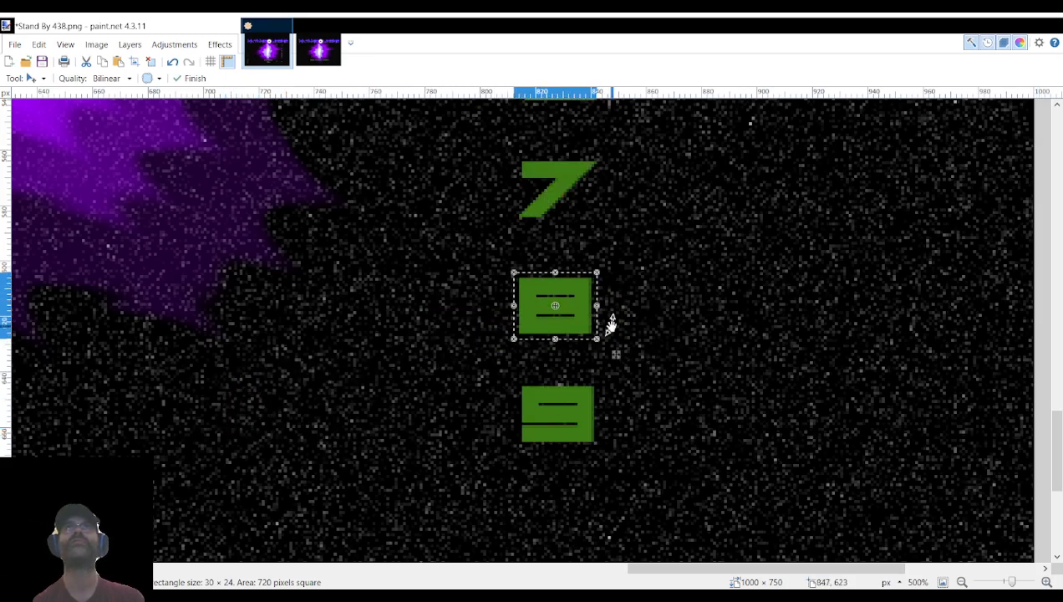
Move the 7 from the outer column of spare digits into the countdown after the 3.
{"action": "scroll", "coordinate": [47, 238], "scroll_direction": "up", "scroll_amount": 5}
{"action": "scroll", "coordinate": [239, 333], "scroll_direction": "down", "scroll_amount": 1}
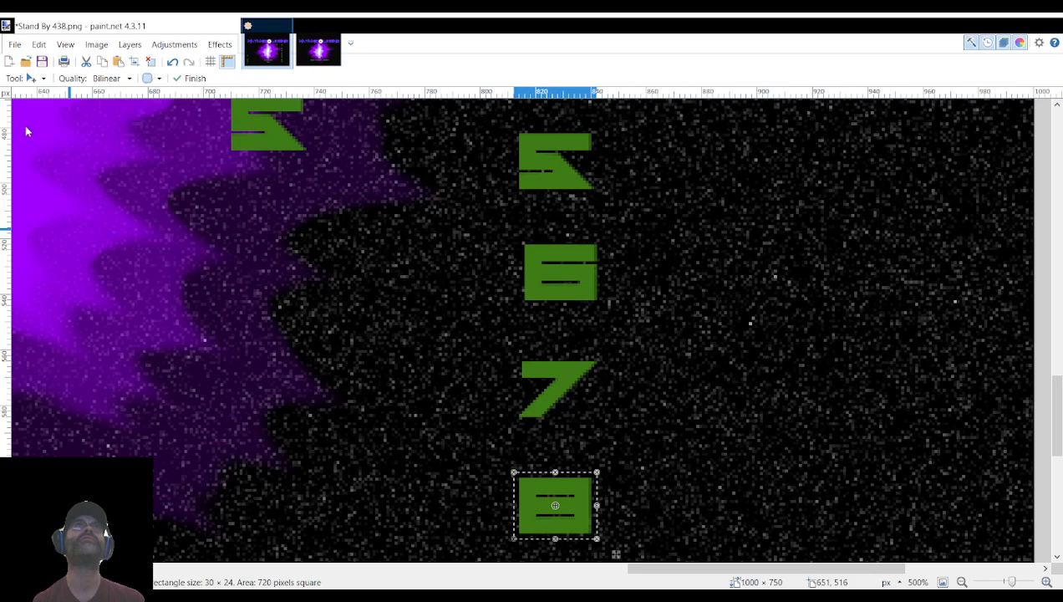
{"action": "key", "text": "s"}
{"action": "left_click_drag", "start_coordinate": [517, 348], "coordinate": [628, 427]}
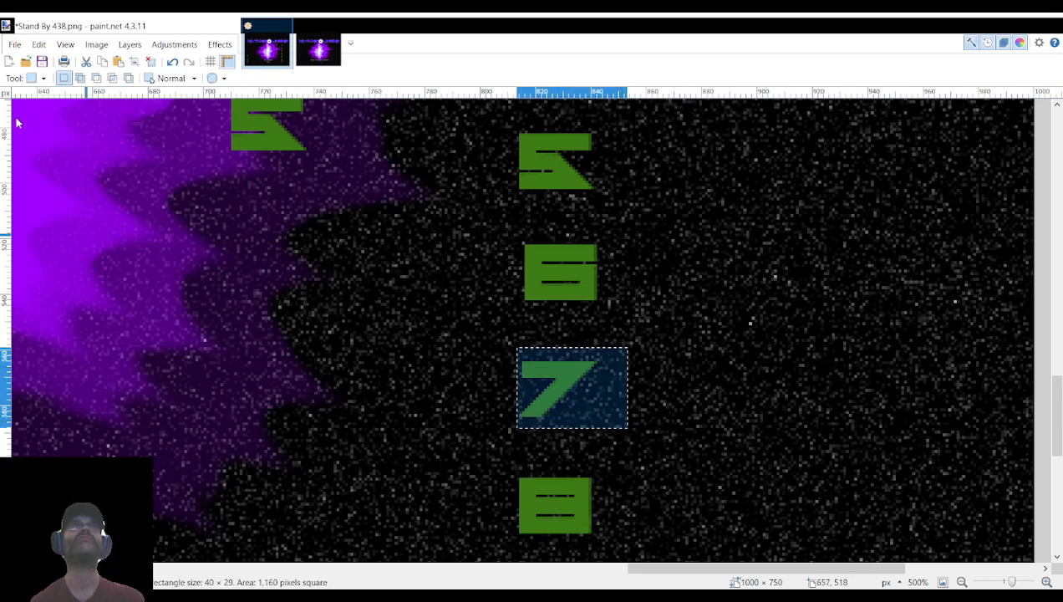
{"action": "key", "text": "m"}
{"action": "left_click_drag", "start_coordinate": [602, 396], "coordinate": [500, 318]}
{"action": "left_click_drag", "start_coordinate": [500, 318], "coordinate": [503, 316]}
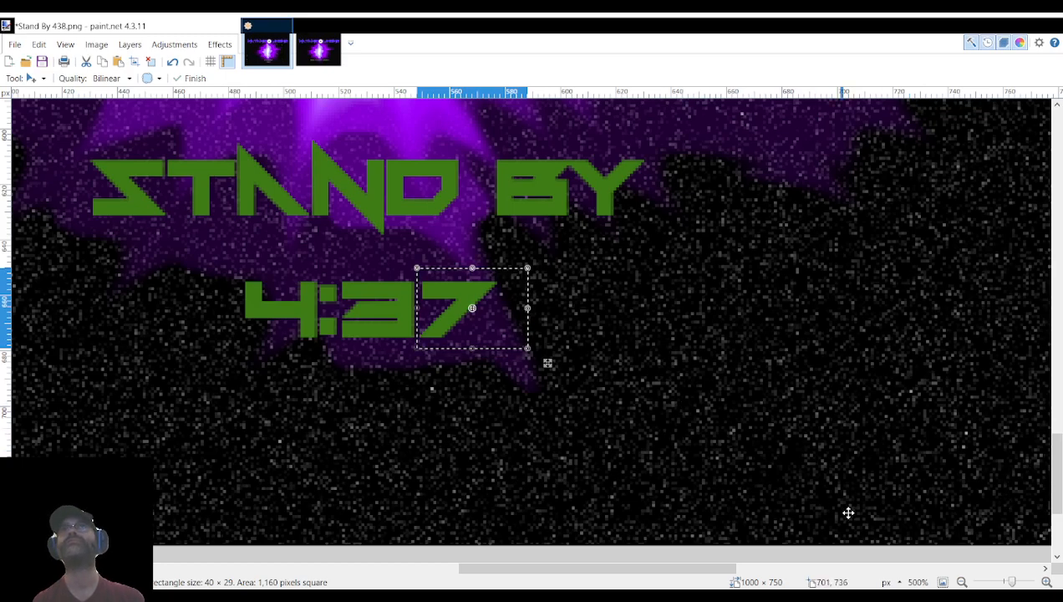
Hide the spare digits and save the 4:37 image as Stand By 437.png, undoing the flattening.
{"action": "scroll", "coordinate": [547, 363], "scroll_direction": "down", "scroll_amount": 5}
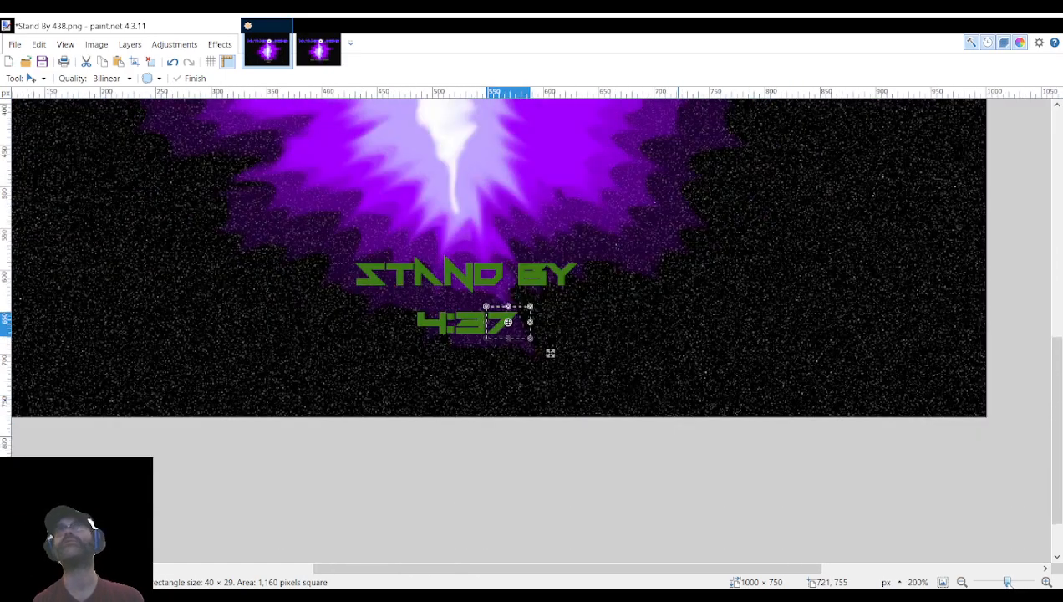
{"action": "scroll", "coordinate": [636, 363], "scroll_direction": "up", "scroll_amount": 5}
{"action": "scroll", "coordinate": [650, 351], "scroll_direction": "down", "scroll_amount": 3}
{"action": "scroll", "coordinate": [586, 385], "scroll_direction": "up", "scroll_amount": 3}
{"action": "scroll", "coordinate": [544, 381], "scroll_direction": "down", "scroll_amount": 3}
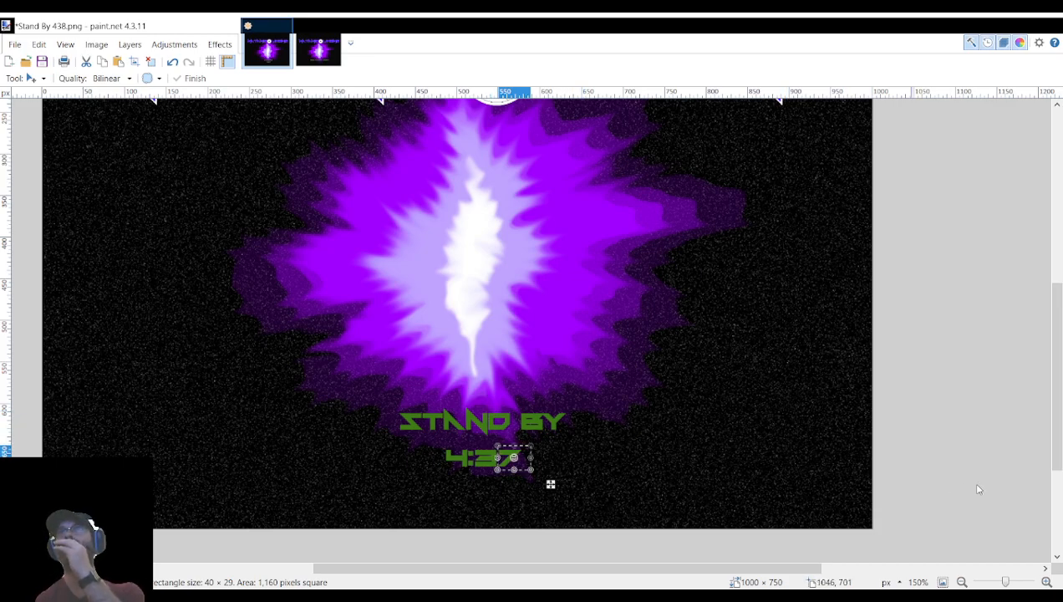
{"action": "left_click", "coordinate": [1028, 467]}
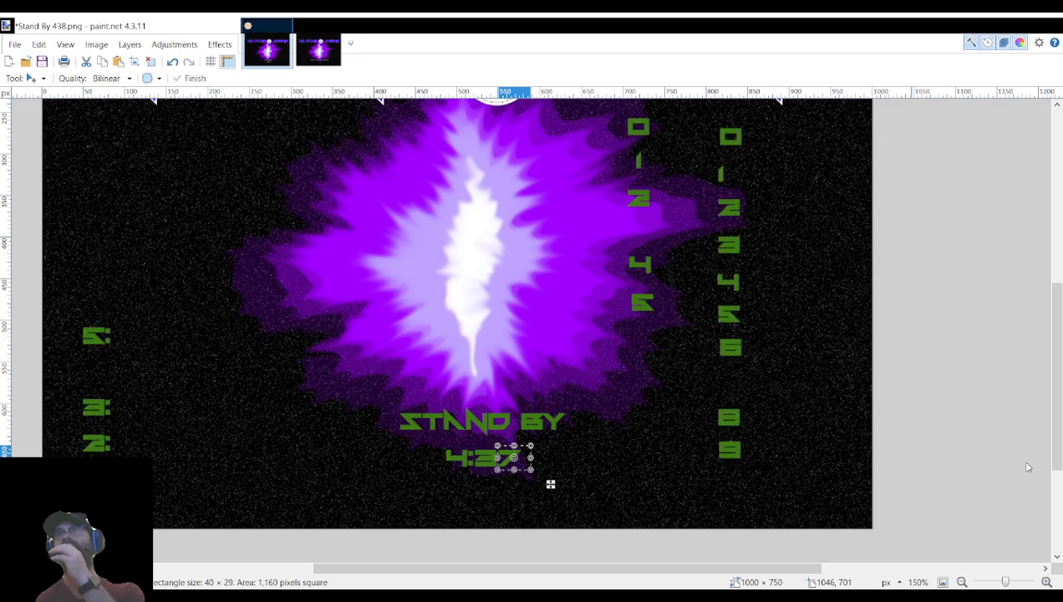
{"action": "scroll", "coordinate": [741, 412], "scroll_direction": "up", "scroll_amount": 1}
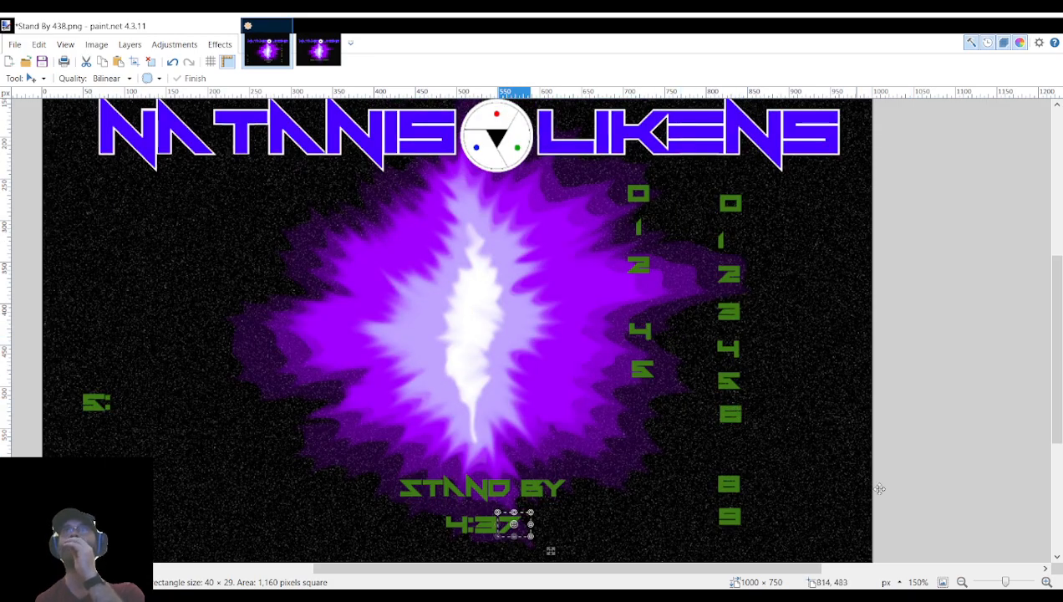
{"action": "left_click", "coordinate": [1028, 468]}
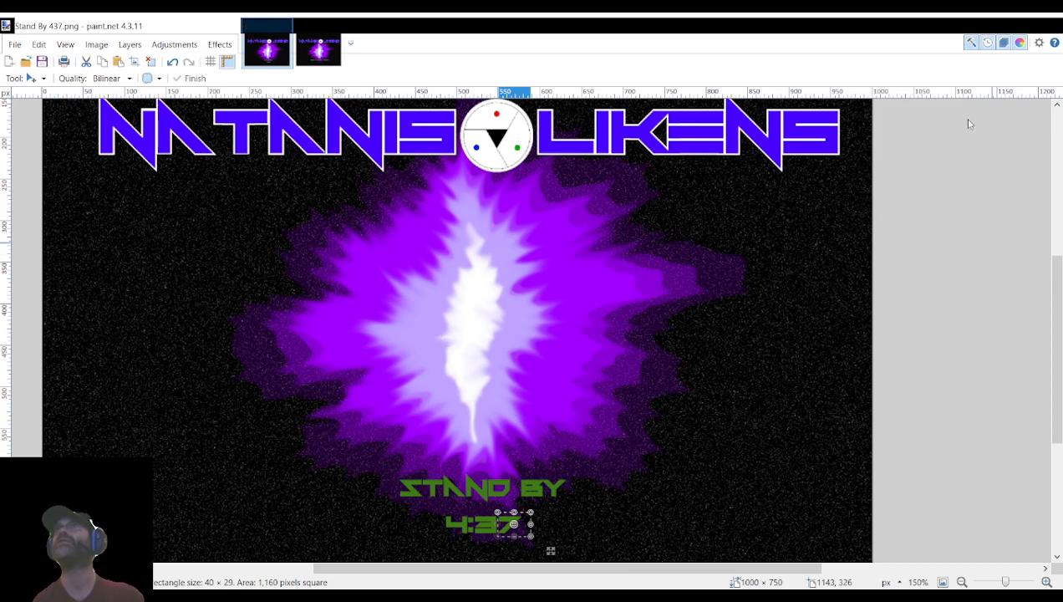
{"action": "key", "text": "ctrl+z"}
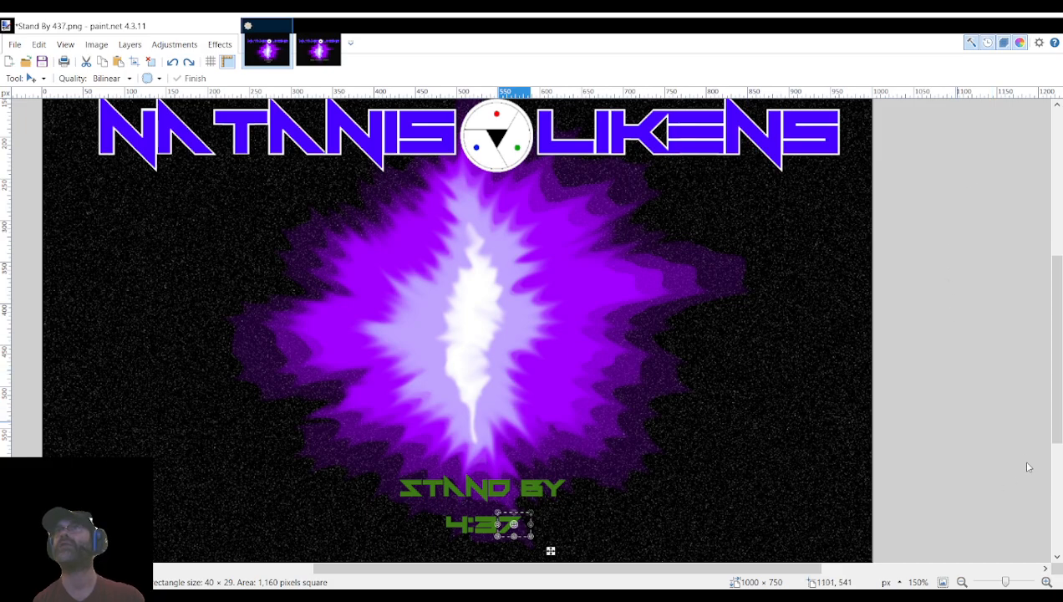
Show the spare digits again and return the countdown's 7 to between the 6 and 8 in the outer column.
{"action": "key", "text": "ctrl+y"}
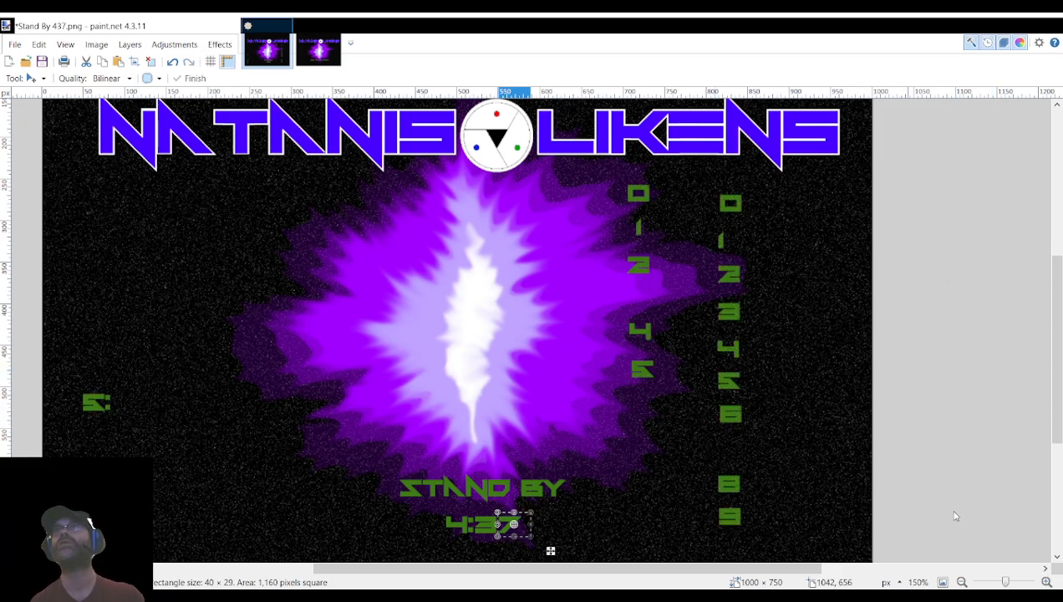
{"action": "left_click", "coordinate": [1047, 582]}
{"action": "left_click", "coordinate": [1047, 582]}
{"action": "left_click", "coordinate": [1047, 582]}
{"action": "scroll", "coordinate": [787, 457], "scroll_direction": "down", "scroll_amount": 8}
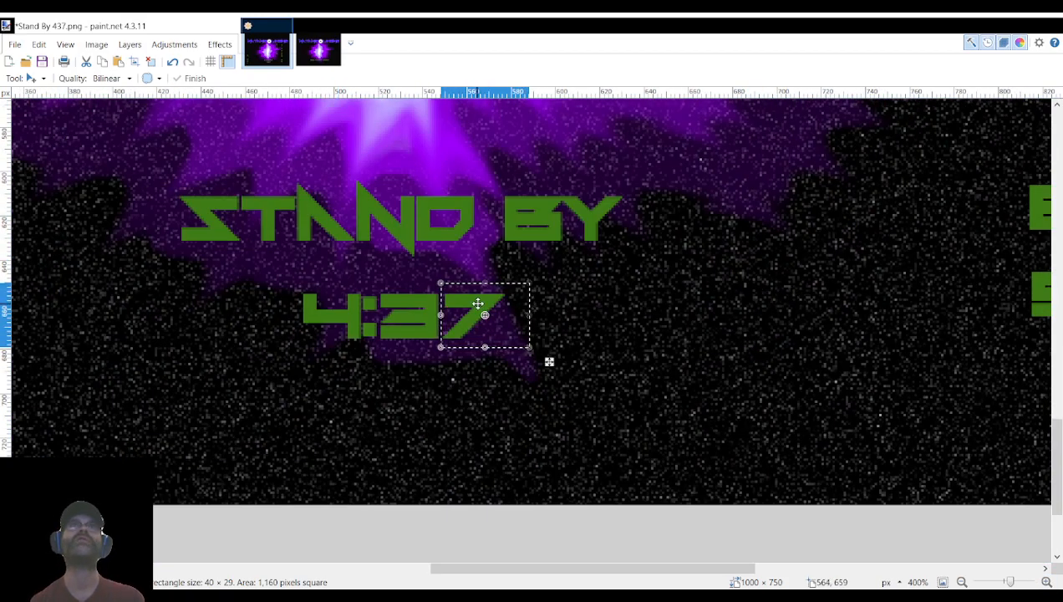
{"action": "left_click_drag", "start_coordinate": [510, 313], "coordinate": [696, 449]}
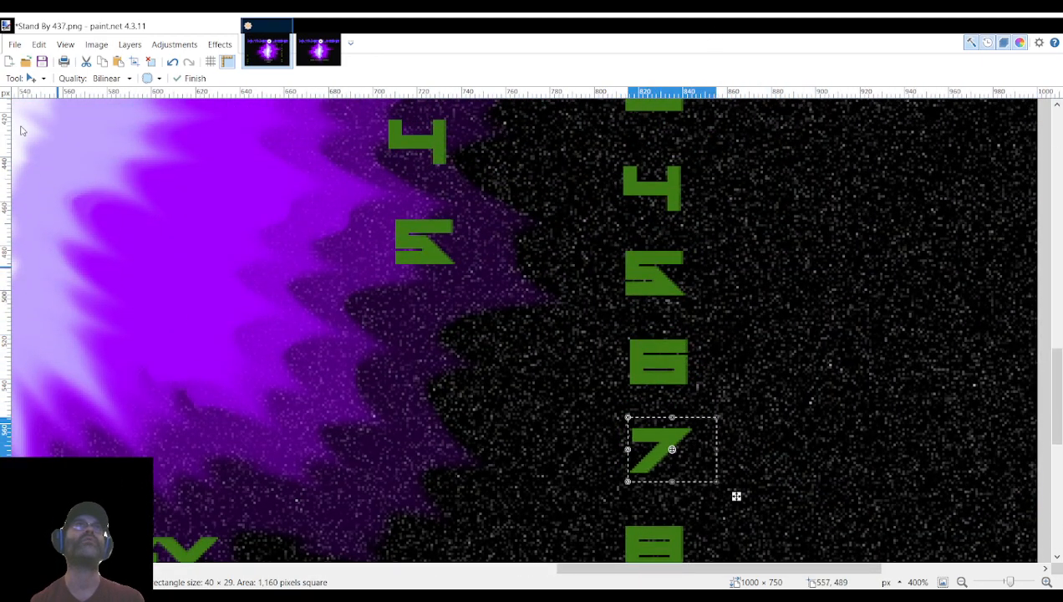
Move the 6 from the outer column of spare digits into the countdown after the 3.
{"action": "key", "text": "s"}
{"action": "left_click_drag", "start_coordinate": [628, 336], "coordinate": [697, 389]}
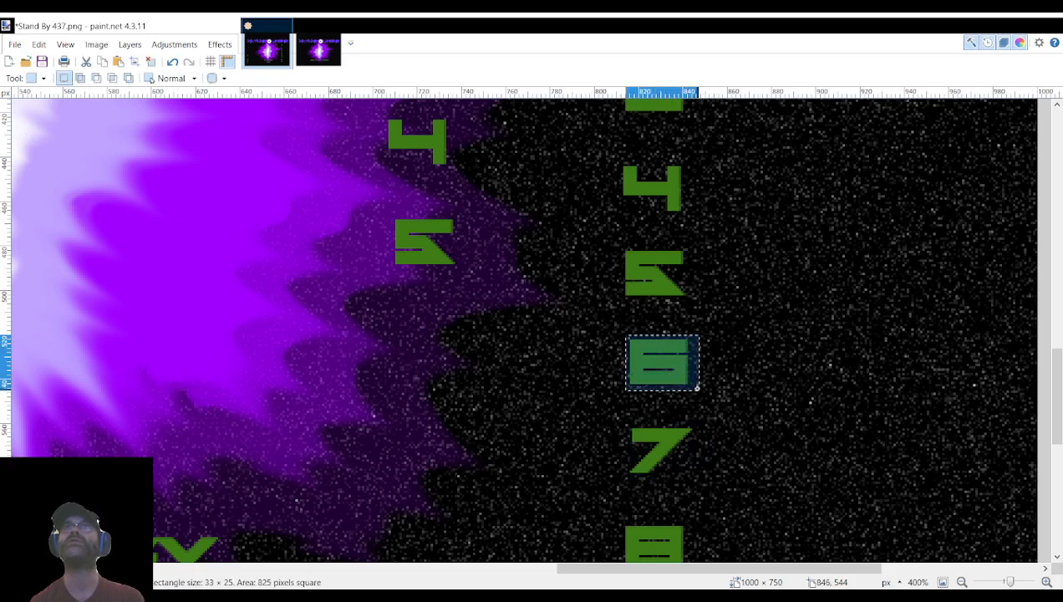
{"action": "key", "text": "m"}
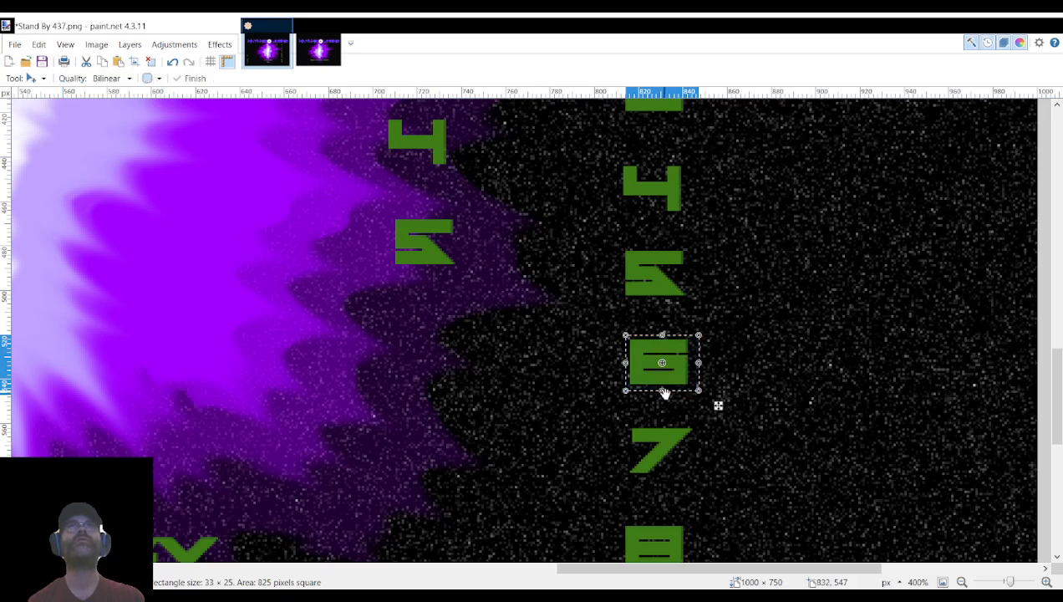
{"action": "left_click_drag", "start_coordinate": [688, 356], "coordinate": [473, 354]}
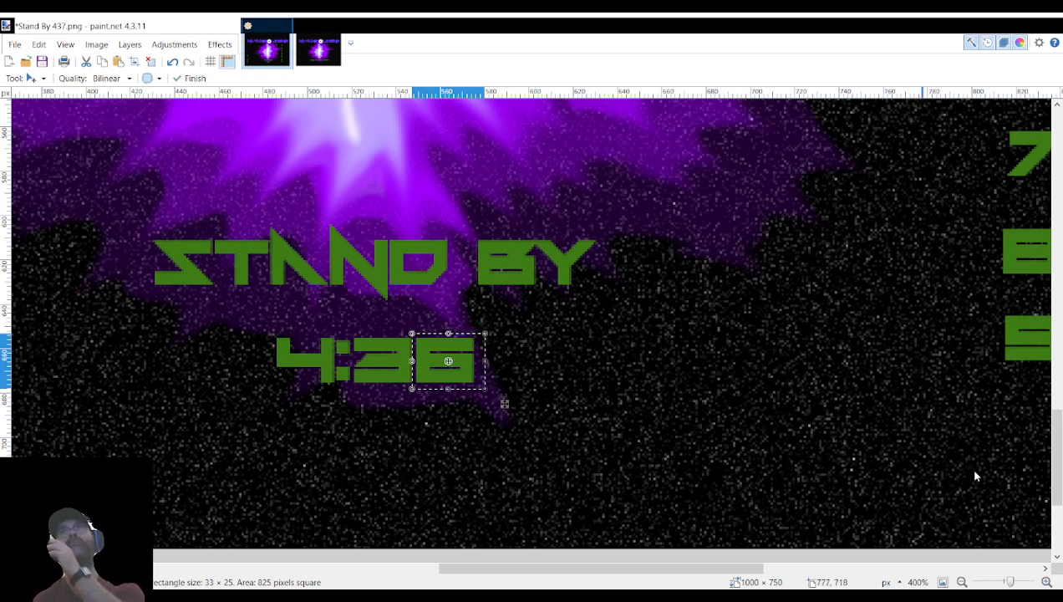
Hide the spare digits and save the 4:36 image as Stand By 436.png, undoing the flattening.
{"action": "left_click", "coordinate": [1031, 464]}
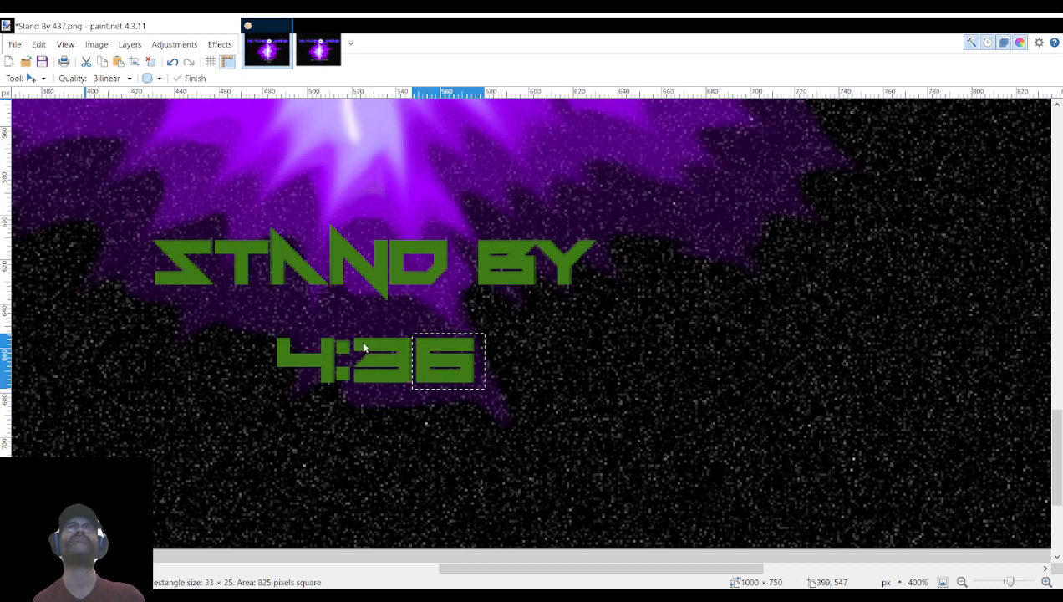
{"action": "key", "text": "ctrl+s"}
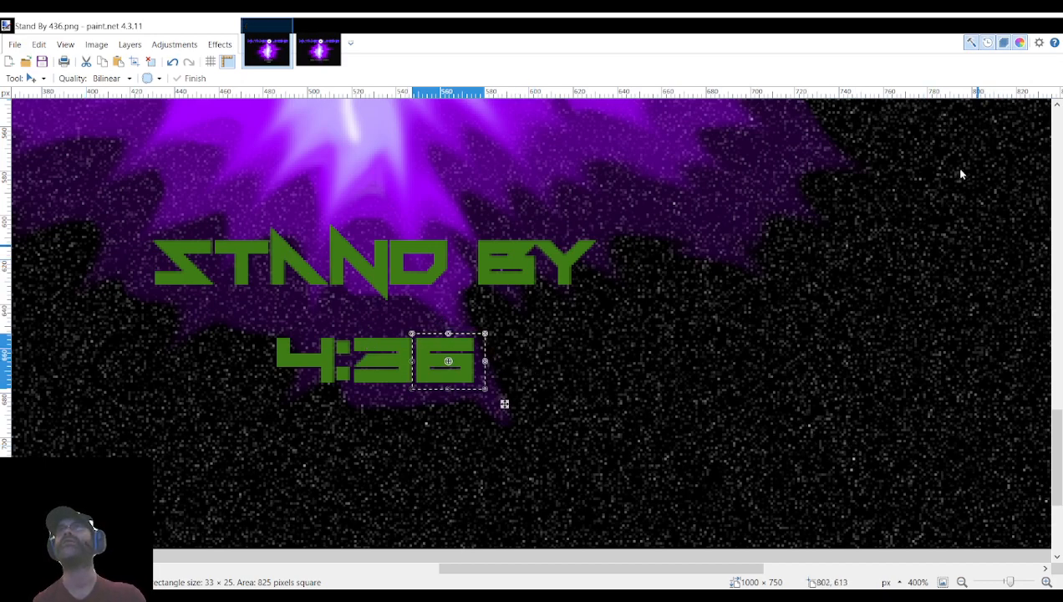
{"action": "key", "text": "ctrl+z"}
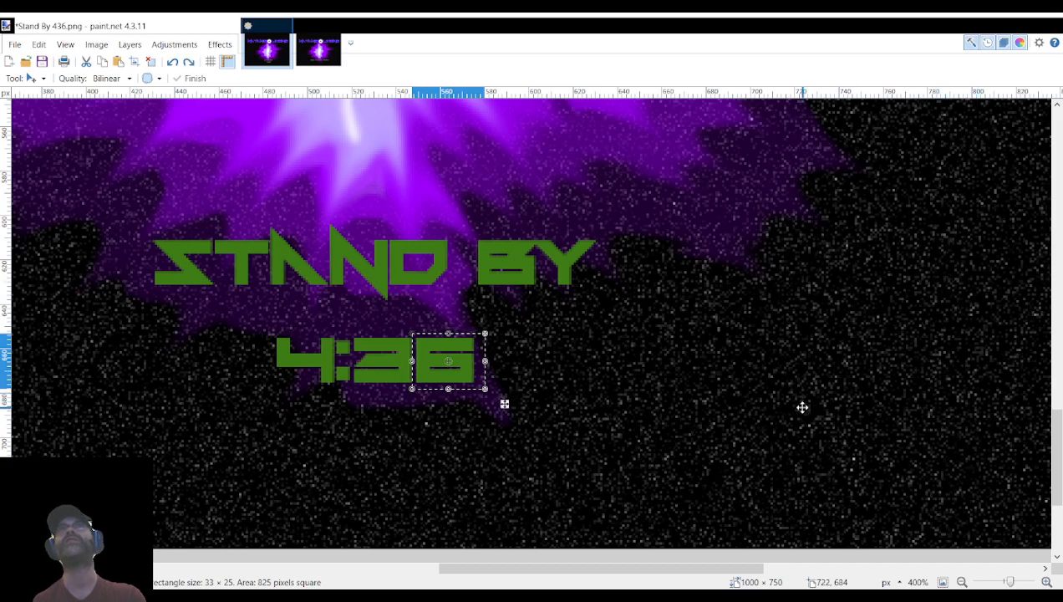
Show the spare digits again and return the countdown's 6 to between the 5 and 7 in the outer column.
{"action": "left_click", "coordinate": [1035, 467]}
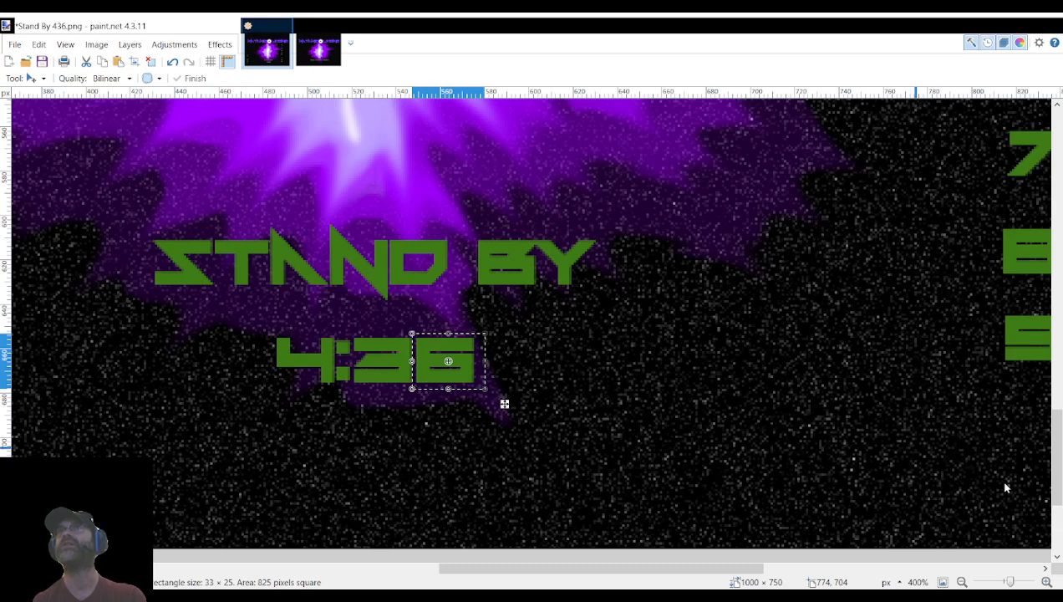
{"action": "scroll", "coordinate": [791, 471], "scroll_direction": "up", "scroll_amount": 1}
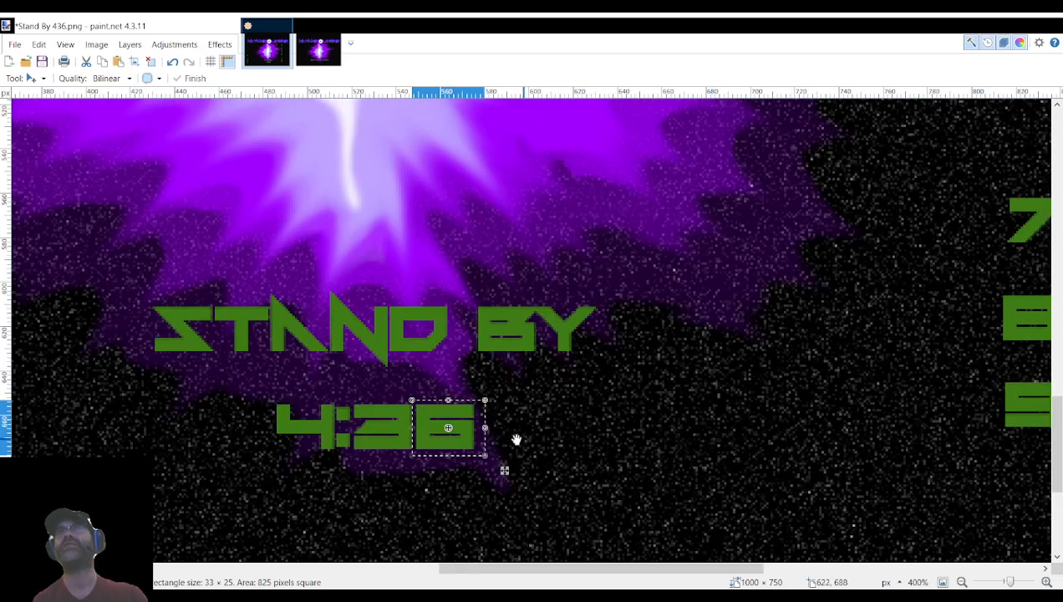
{"action": "left_click_drag", "start_coordinate": [485, 427], "coordinate": [672, 240]}
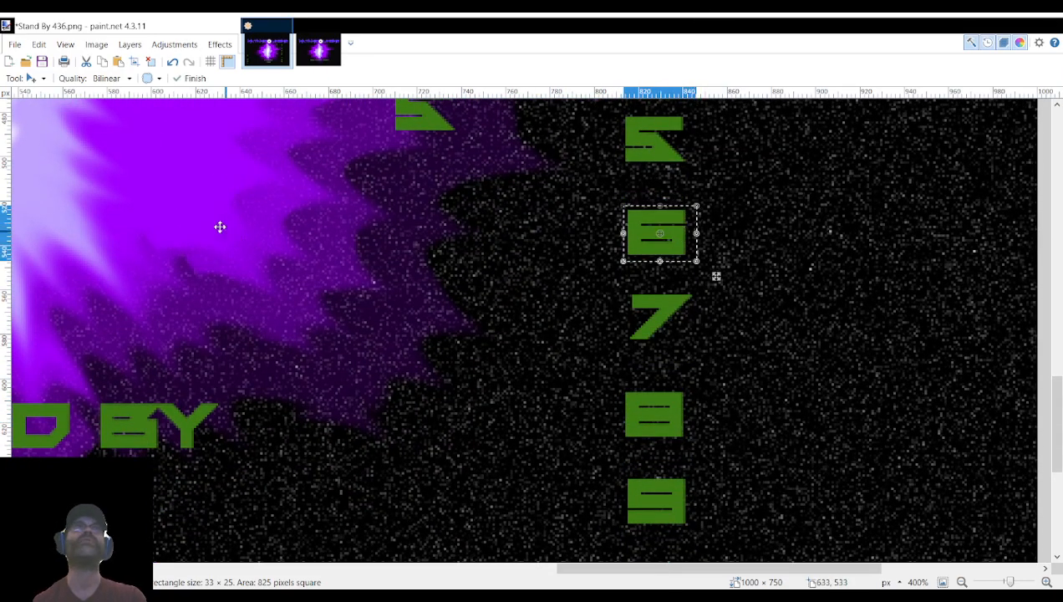
Move the 5 from the outer column of spare digits into the countdown after the 3.
{"action": "key", "text": "s"}
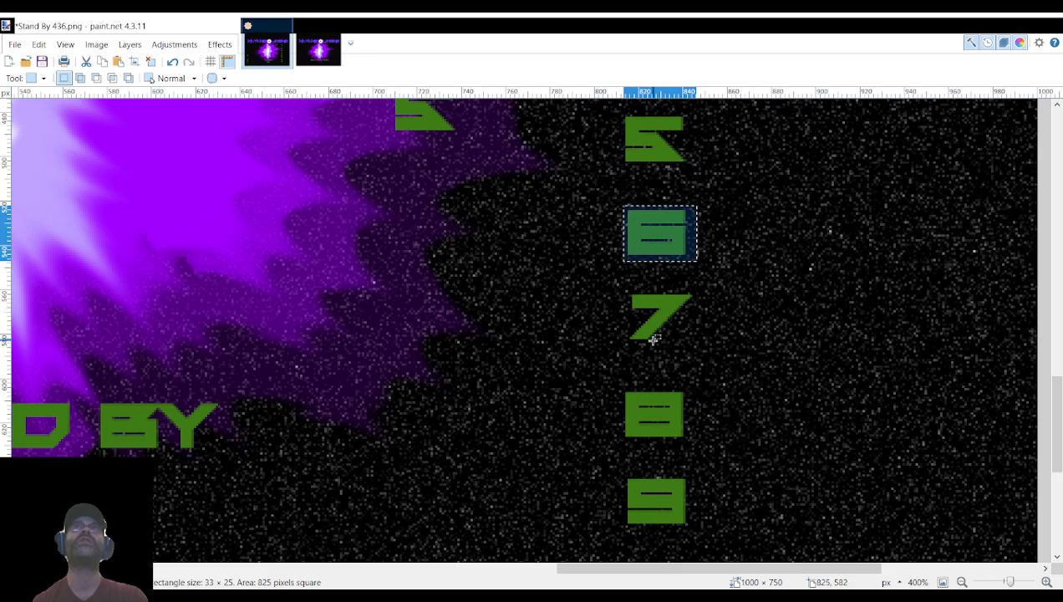
{"action": "scroll", "coordinate": [648, 328], "scroll_direction": "up", "scroll_amount": 2}
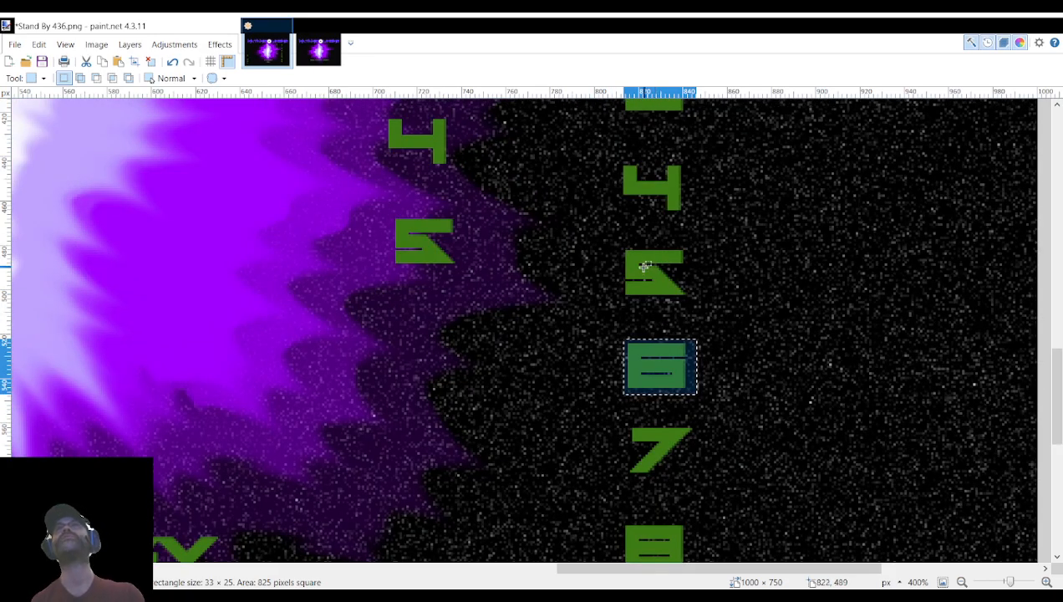
{"action": "left_click", "coordinate": [621, 248]}
{"action": "left_click_drag", "start_coordinate": [621, 248], "coordinate": [696, 303]}
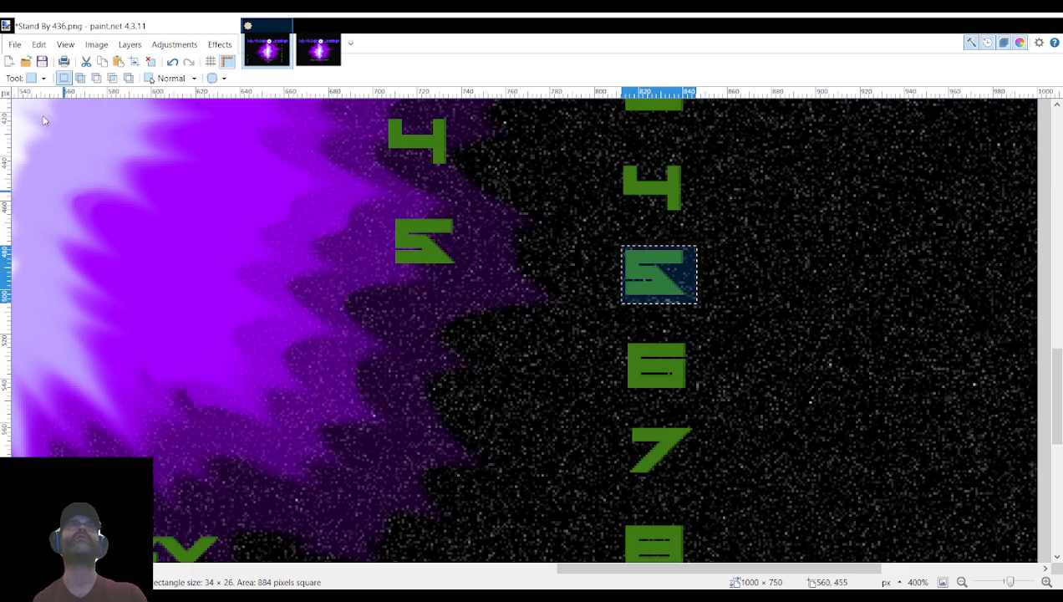
{"action": "key", "text": "m"}
{"action": "left_click_drag", "start_coordinate": [683, 285], "coordinate": [460, 370]}
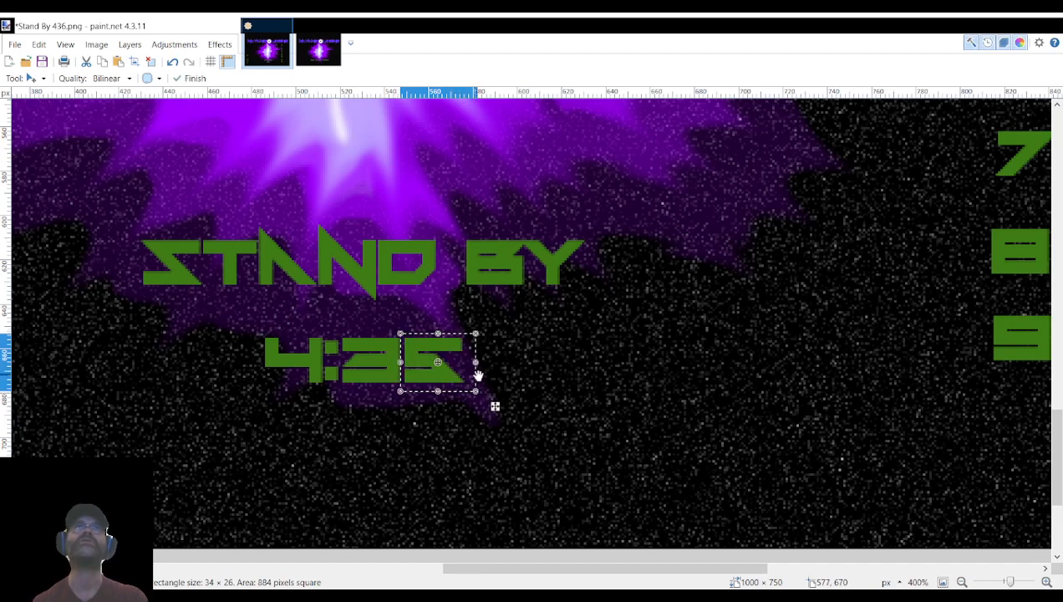
{"action": "key", "text": "s"}
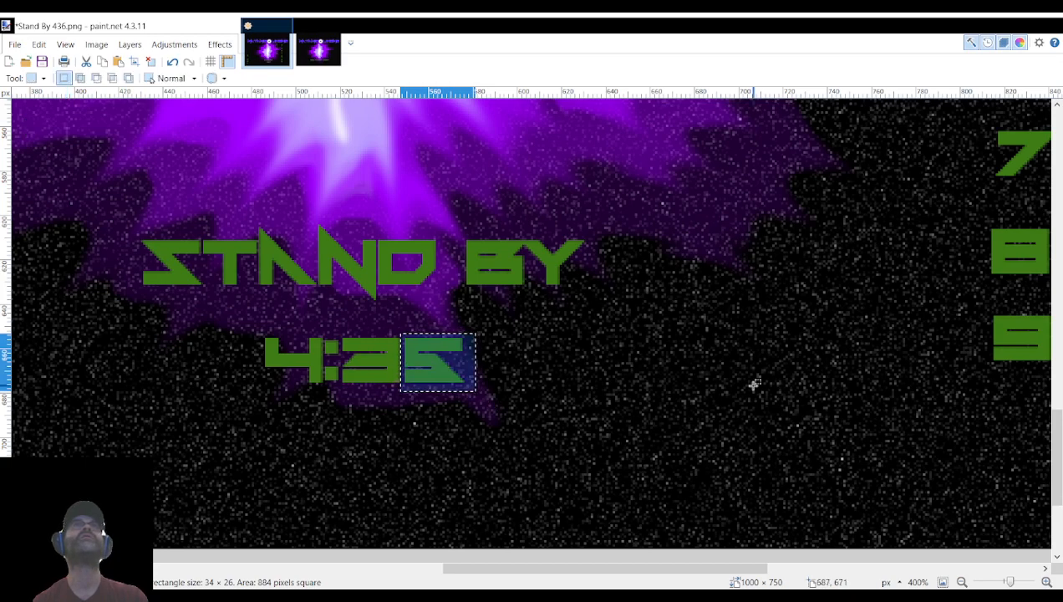
Hide the spare digits and save the 4:35 image as Stand By 435.png, undoing the flattening.
{"action": "left_click", "coordinate": [990, 465]}
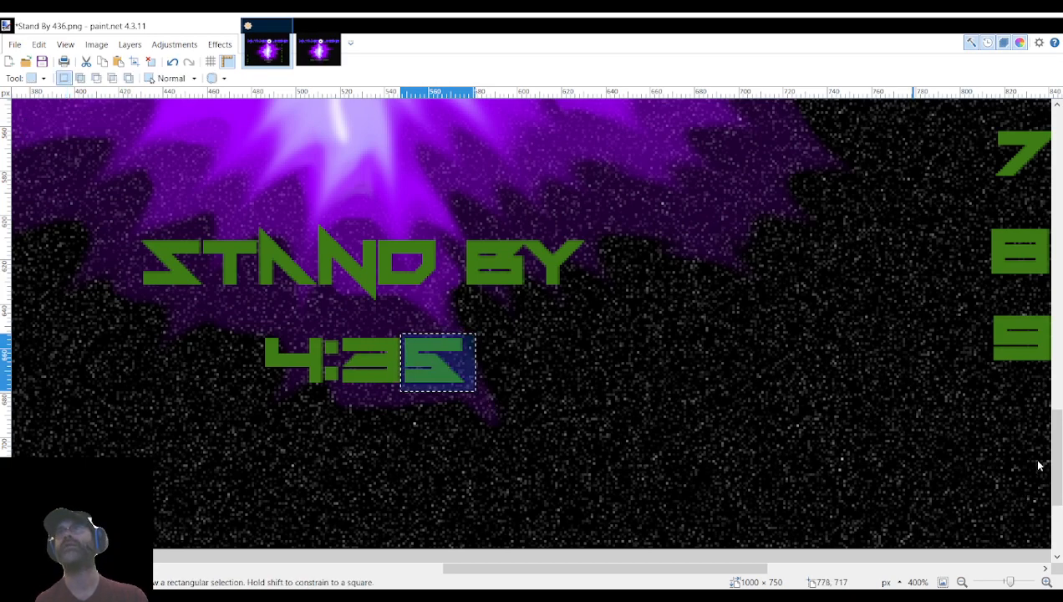
{"action": "left_click", "coordinate": [1028, 465]}
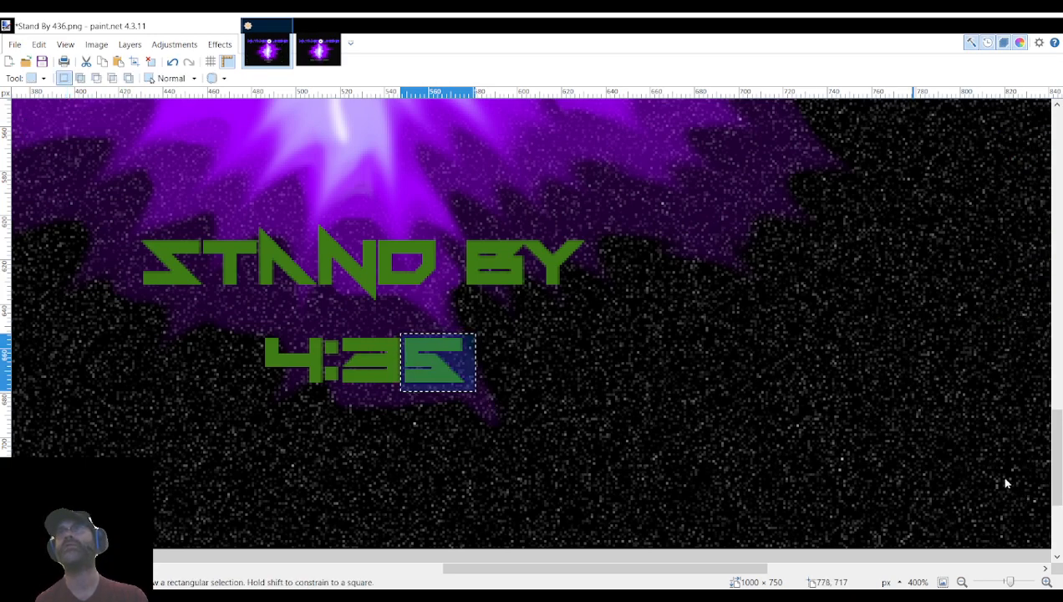
{"action": "left_click", "coordinate": [993, 552]}
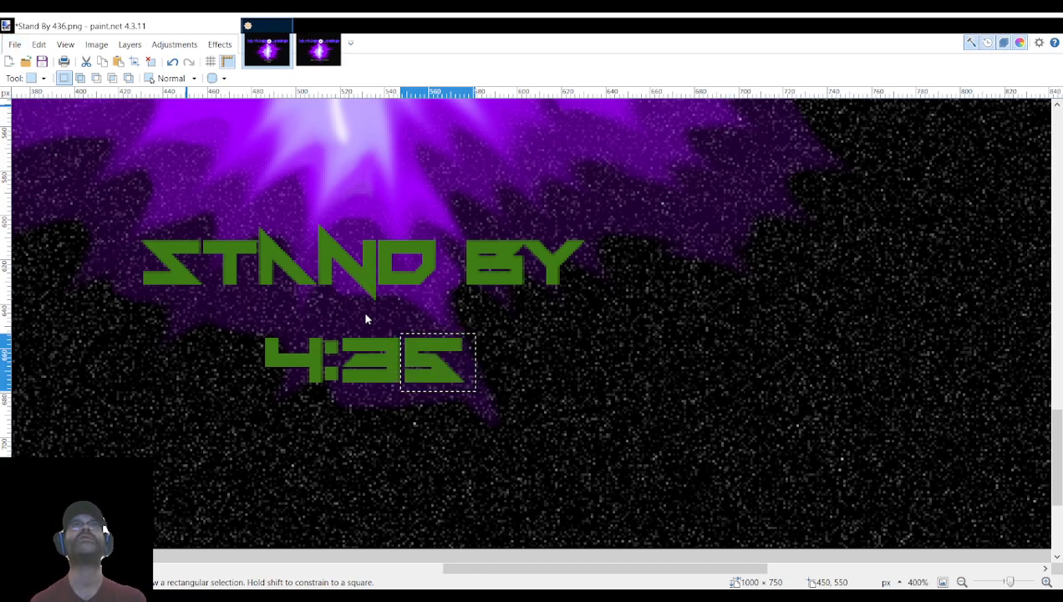
{"action": "left_click", "coordinate": [410, 335]}
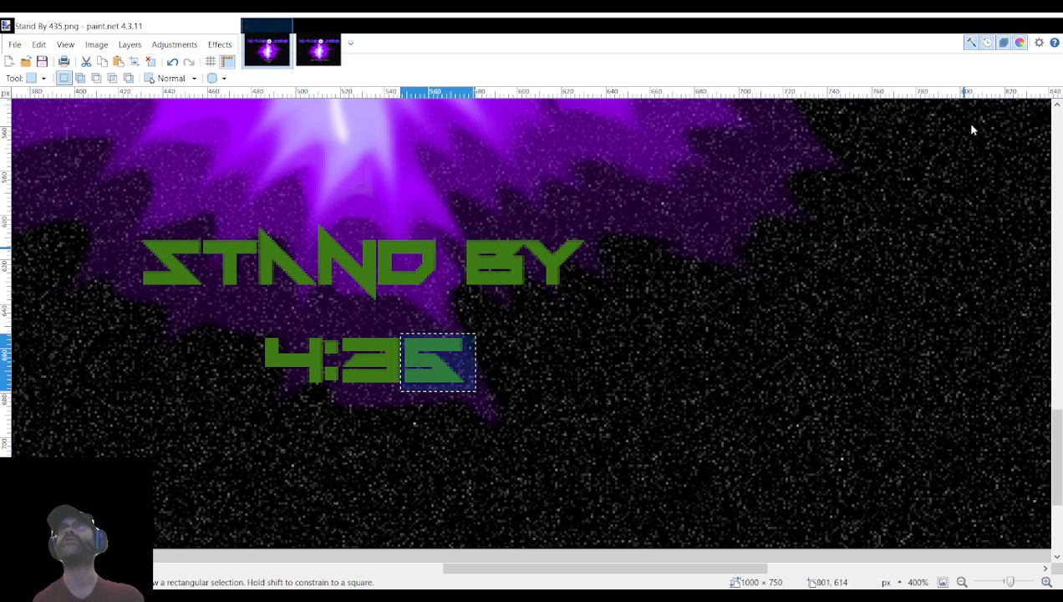
{"action": "key", "text": "ctrl+z"}
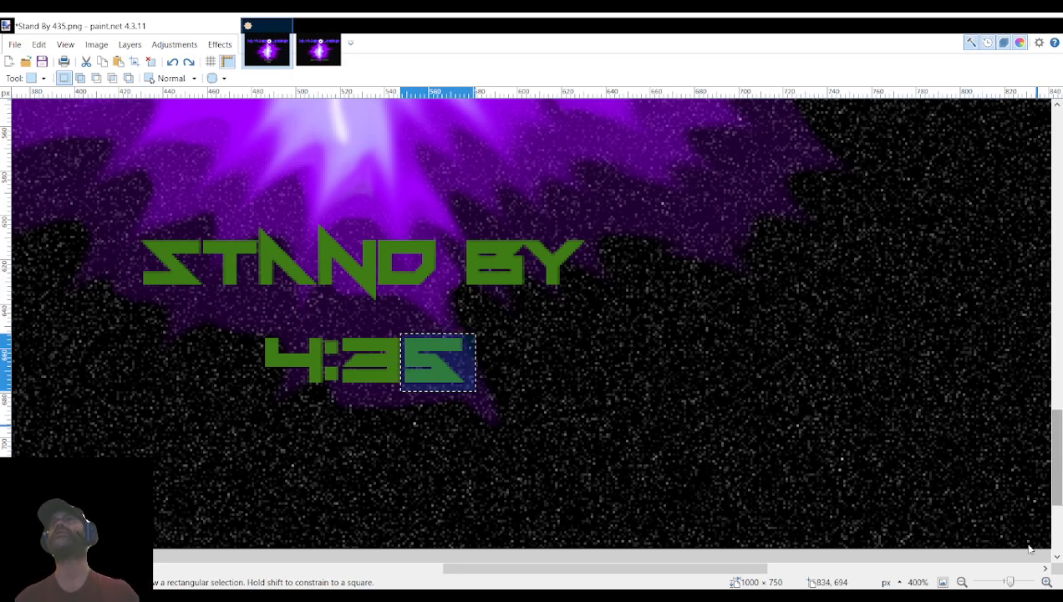
Show the spare digits again and return the countdown's 5 to between the 4 and 6 in the outer column.
{"action": "left_click", "coordinate": [1029, 462]}
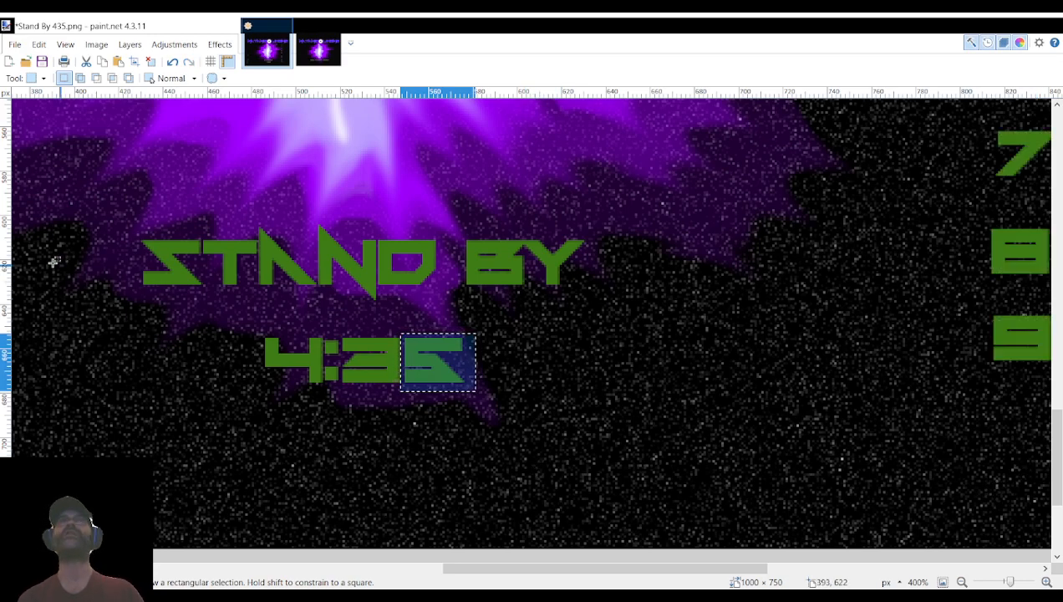
{"action": "key", "text": "m"}
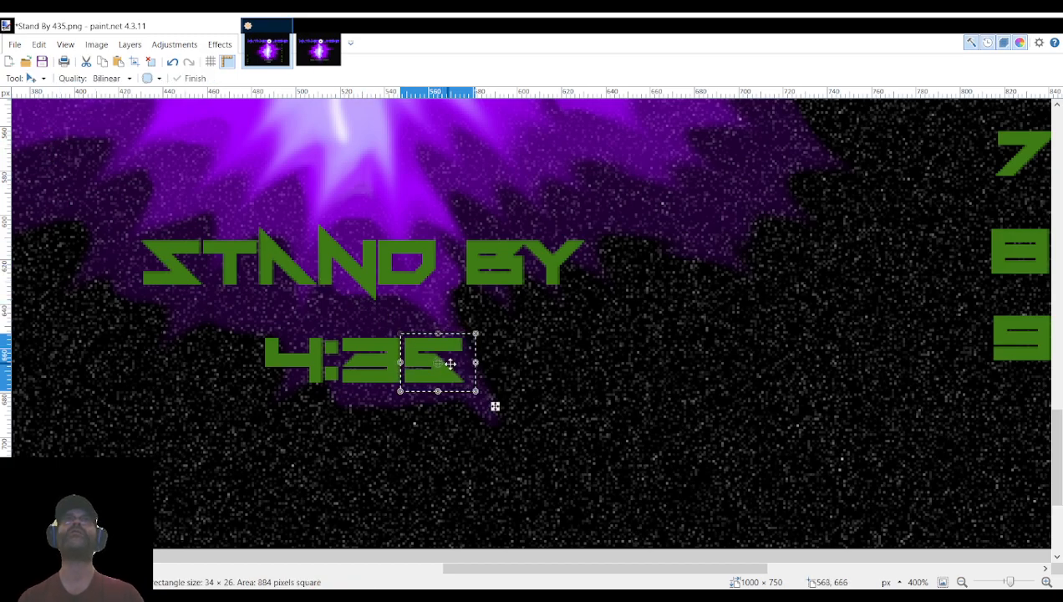
{"action": "left_click_drag", "start_coordinate": [481, 360], "coordinate": [678, 361]}
{"action": "key", "text": "s"}
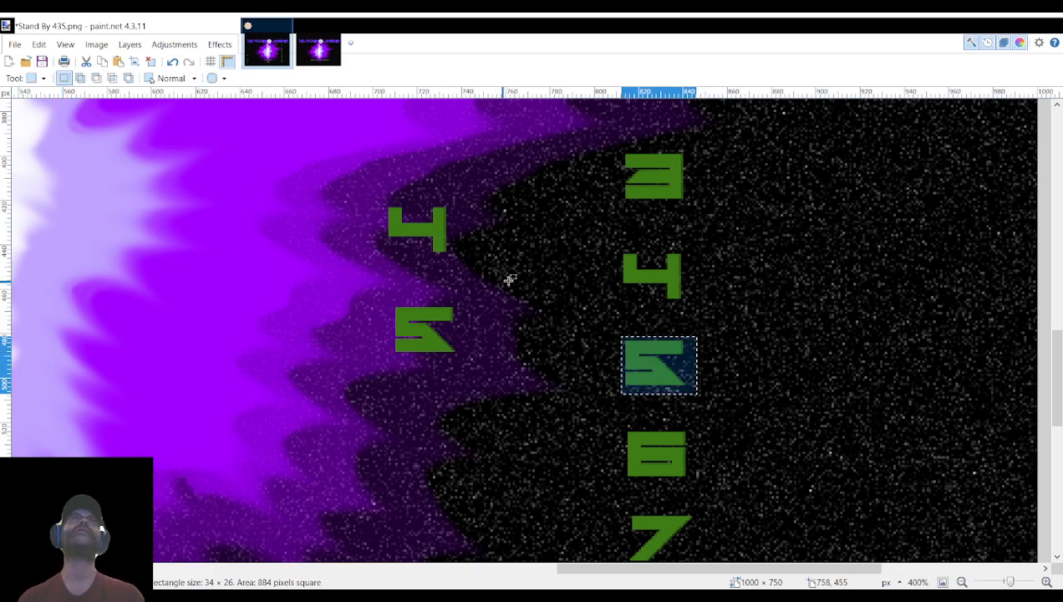
Move the 4 from the outer column into the countdown after the 3 and save the 4:34 image as Stand By 434.png.
{"action": "left_click_drag", "start_coordinate": [557, 274], "coordinate": [574, 275]}
{"action": "left_click_drag", "start_coordinate": [623, 247], "coordinate": [657, 295]}
{"action": "left_click", "coordinate": [623, 250]}
{"action": "left_click_drag", "start_coordinate": [622, 250], "coordinate": [690, 303]}
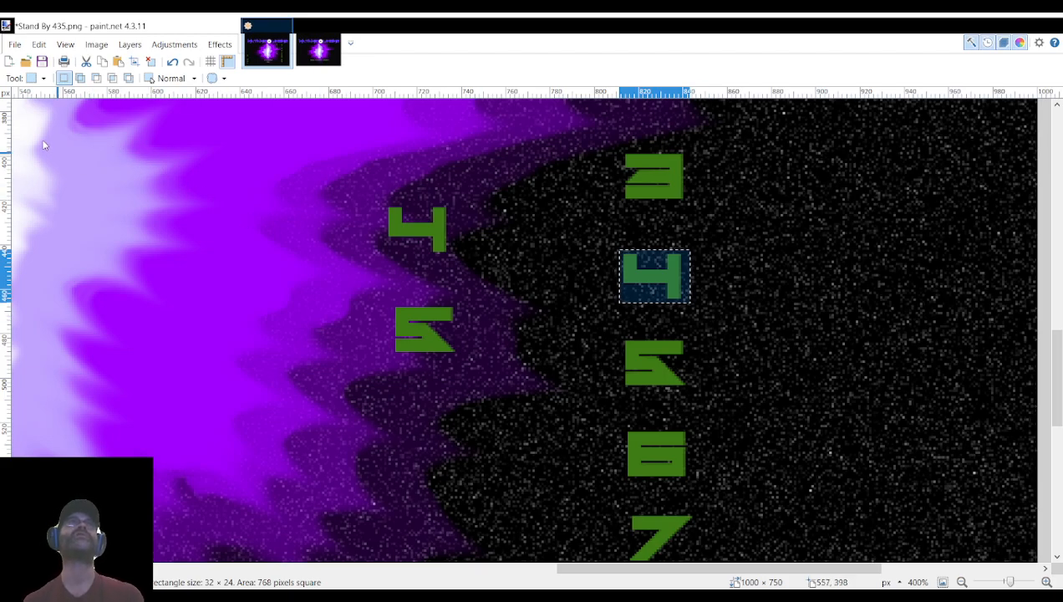
{"action": "key", "text": "m"}
{"action": "left_click_drag", "start_coordinate": [672, 291], "coordinate": [564, 394]}
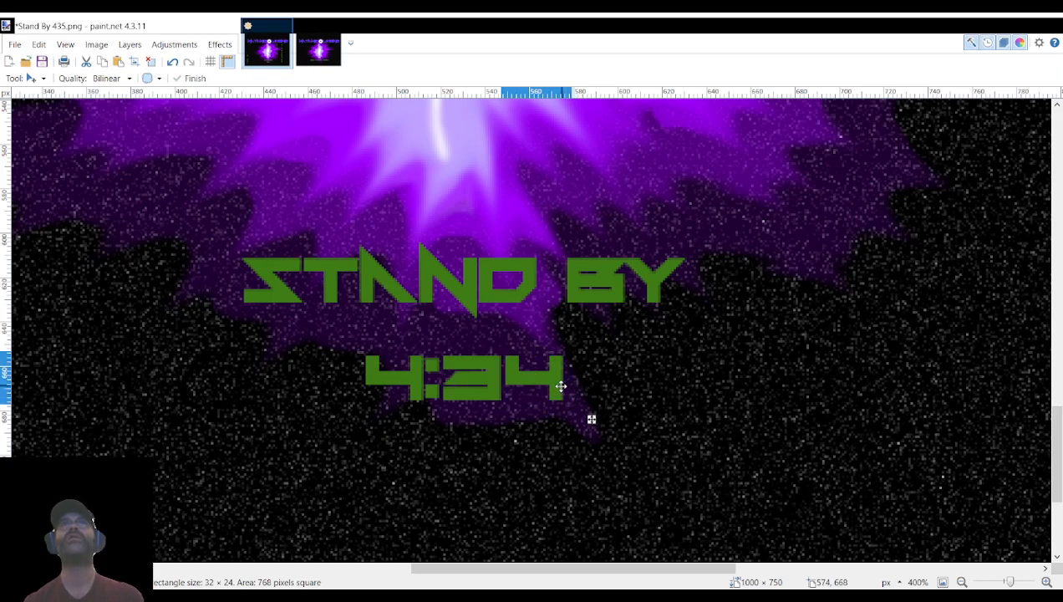
{"action": "left_click_drag", "start_coordinate": [559, 386], "coordinate": [561, 386]}
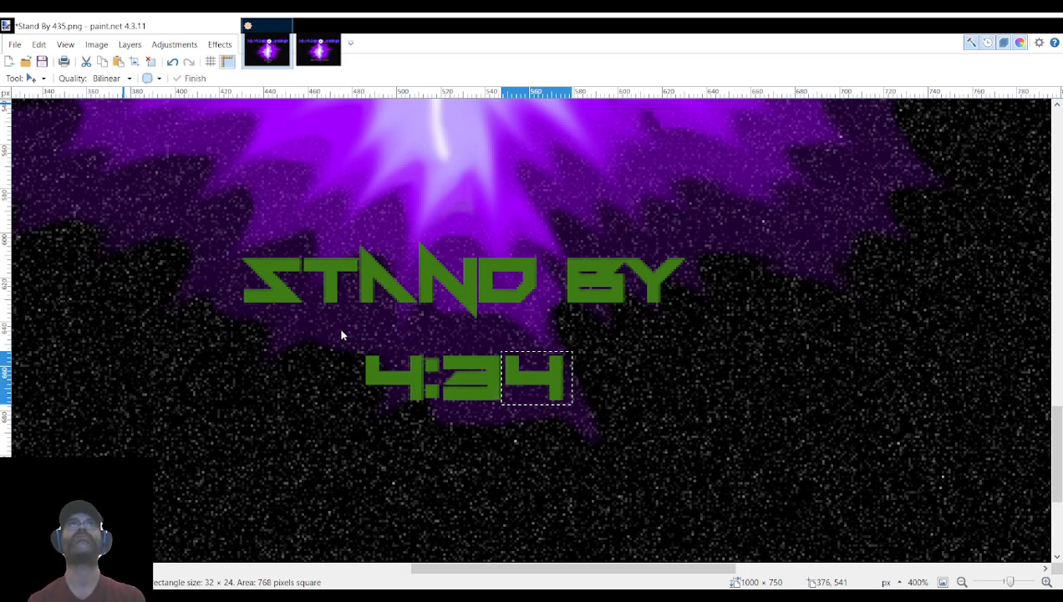
{"action": "left_click", "coordinate": [425, 329]}
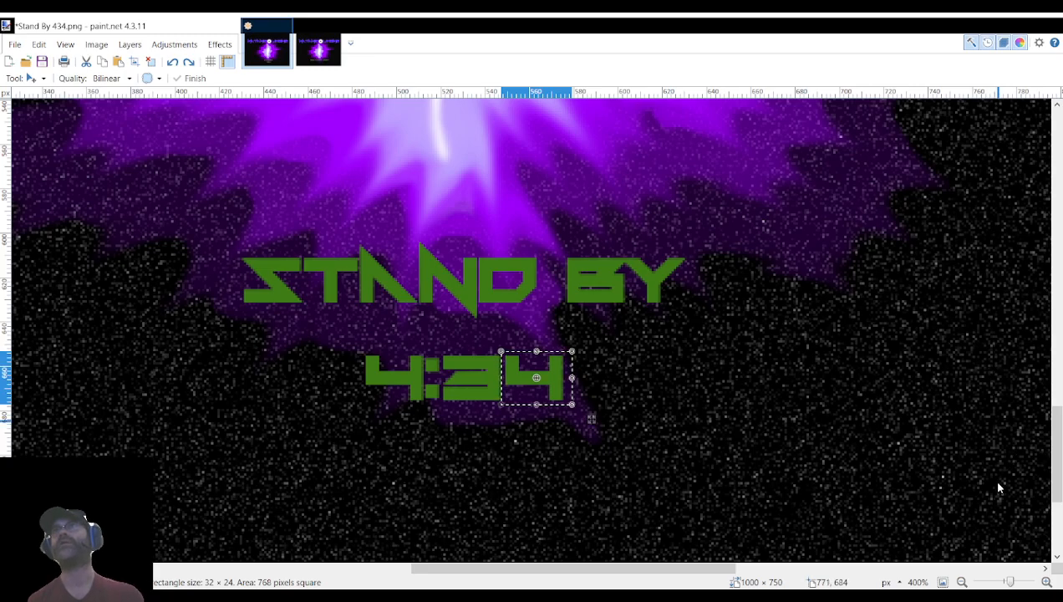
Show the spare digits again and return the countdown's last 4 to between the 3 and 5 in the outer column.
{"action": "left_click_drag", "start_coordinate": [537, 379], "coordinate": [266, 403]}
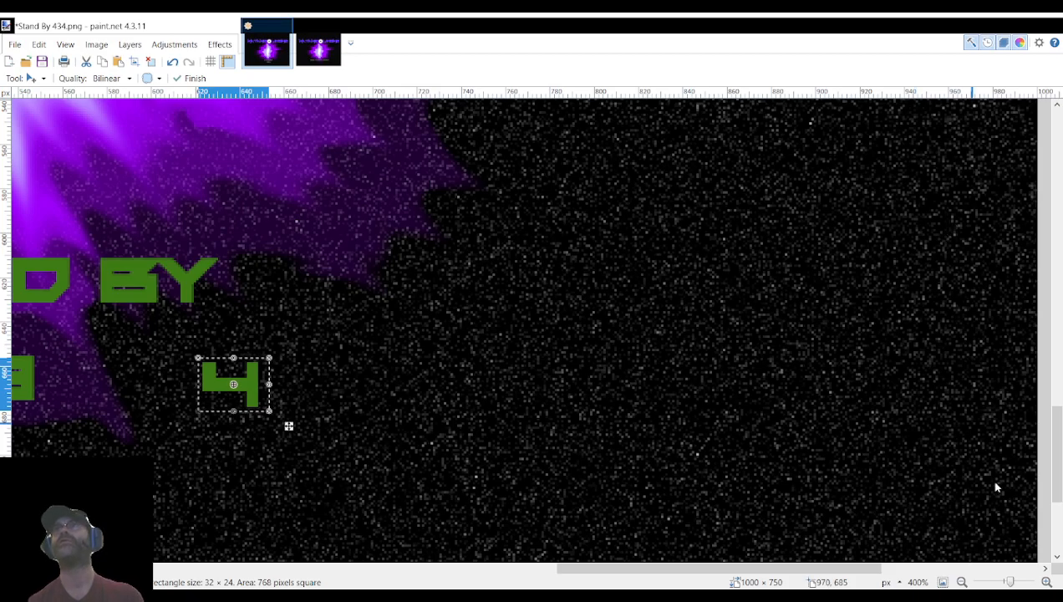
{"action": "left_click", "coordinate": [1032, 462]}
{"action": "left_click_drag", "start_coordinate": [248, 387], "coordinate": [672, 301]}
Move the 3 from the outer column of spare digits into the last place of the countdown, making it 4:33.
{"action": "scroll", "coordinate": [506, 332], "scroll_direction": "up", "scroll_amount": 3}
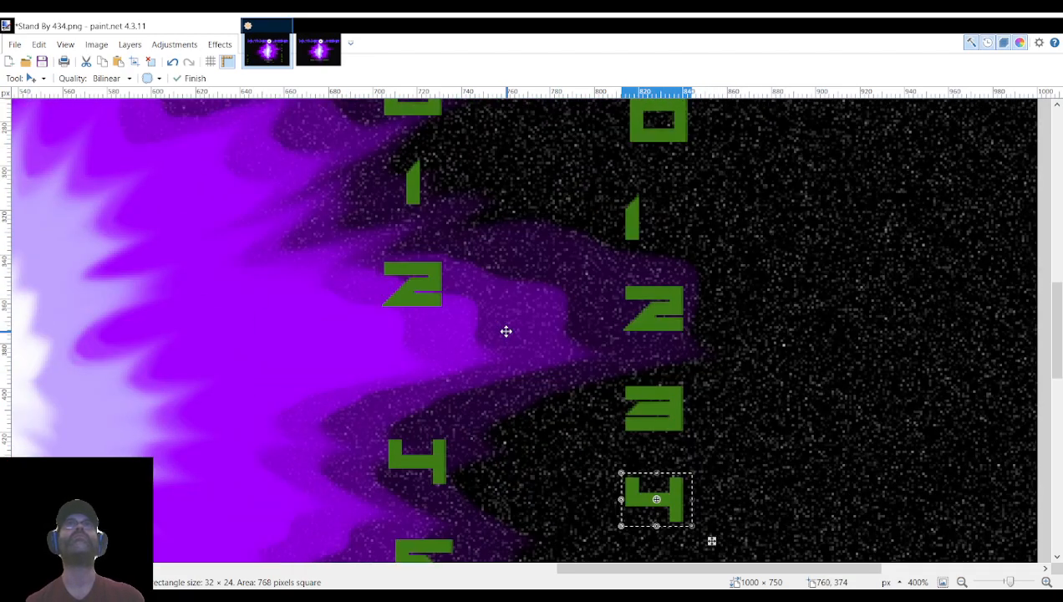
{"action": "scroll", "coordinate": [509, 327], "scroll_direction": "down", "scroll_amount": 2}
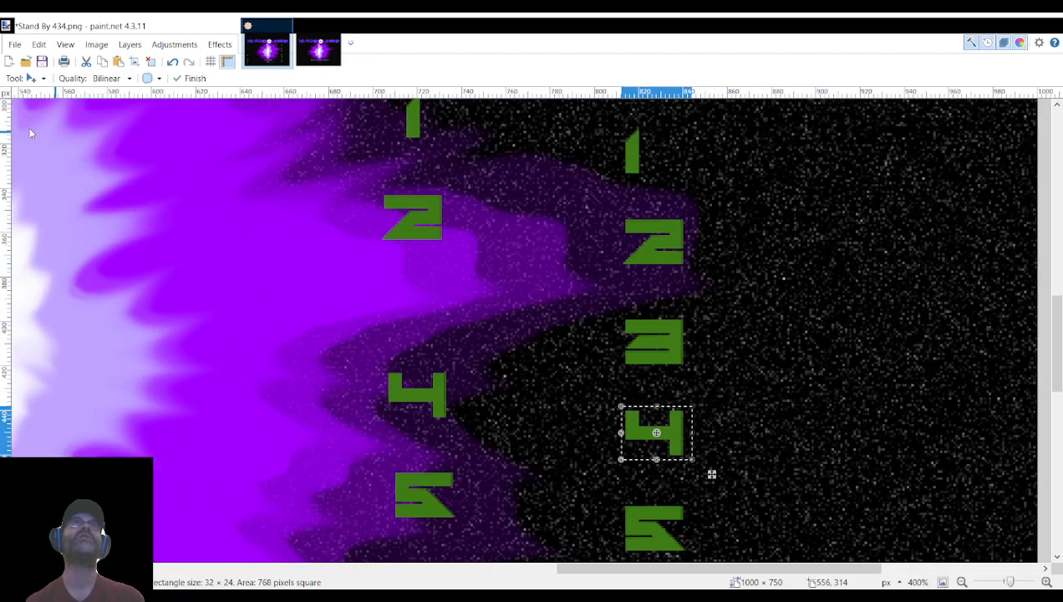
{"action": "key", "text": "s"}
{"action": "left_click_drag", "start_coordinate": [622, 317], "coordinate": [691, 369]}
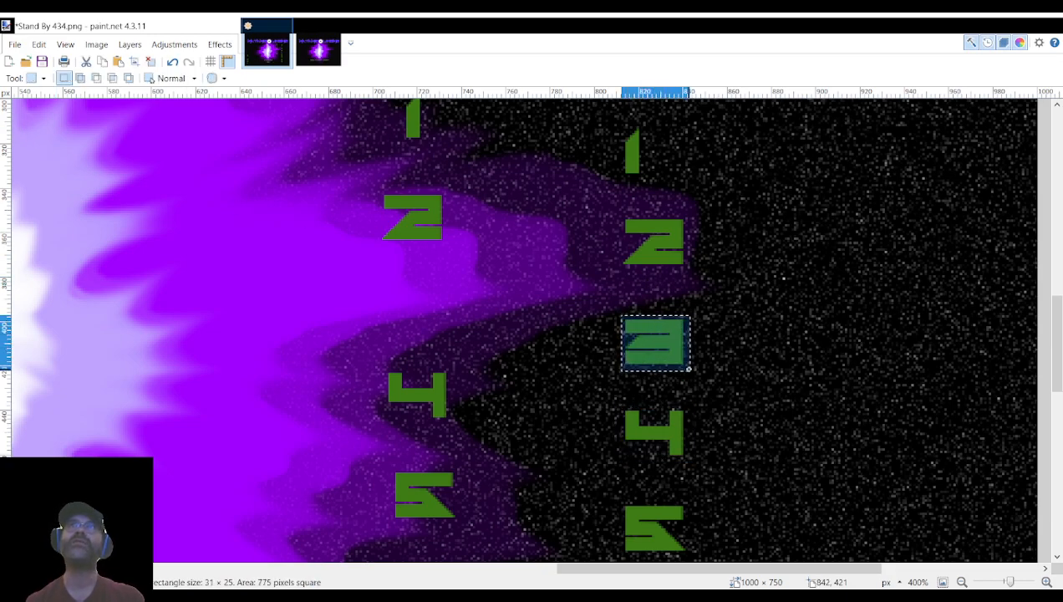
{"action": "key", "text": "m"}
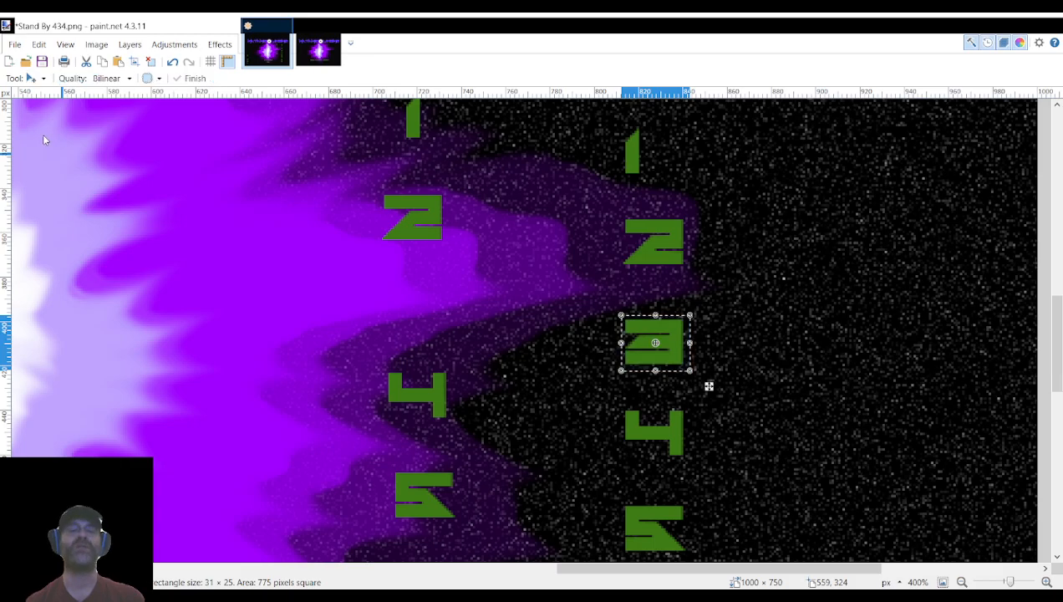
{"action": "left_click_drag", "start_coordinate": [665, 336], "coordinate": [540, 444]}
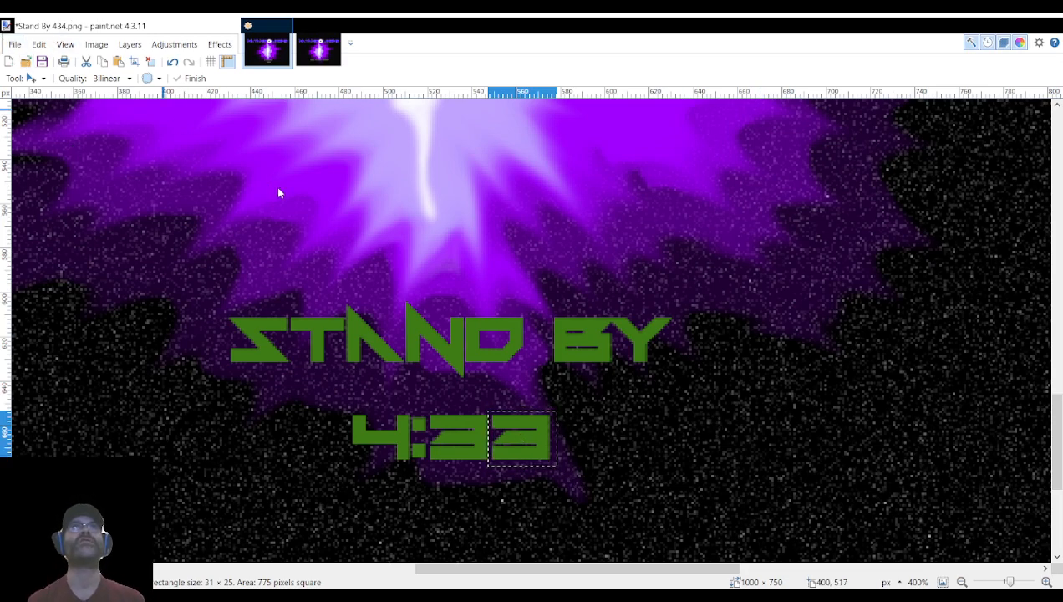
Save the 4:33 image as Stand By 433.png and undo the flattening.
{"action": "left_click", "coordinate": [405, 334]}
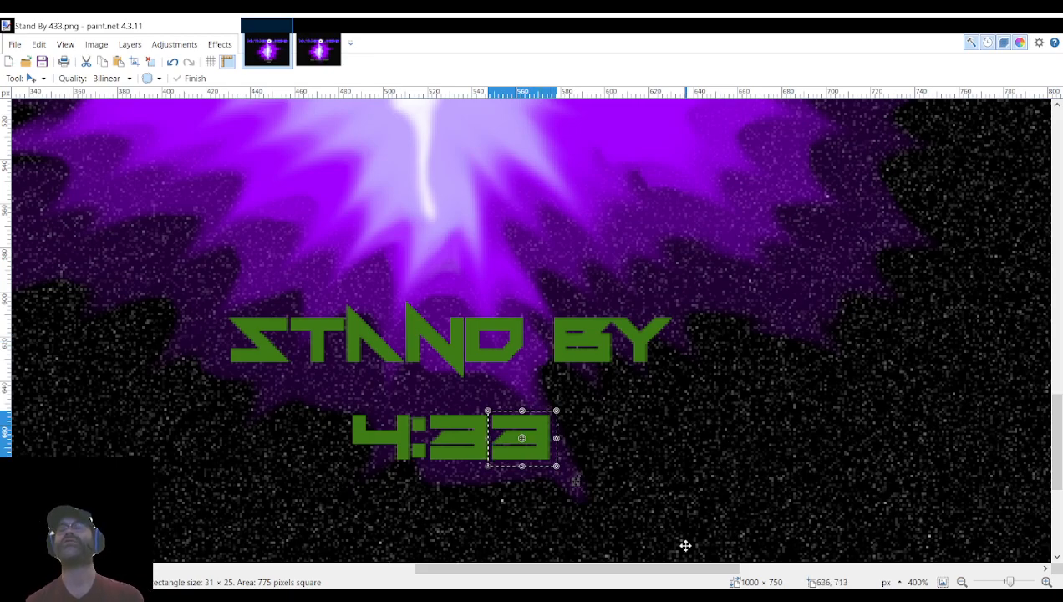
{"action": "left_click_drag", "start_coordinate": [669, 569], "coordinate": [640, 571]}
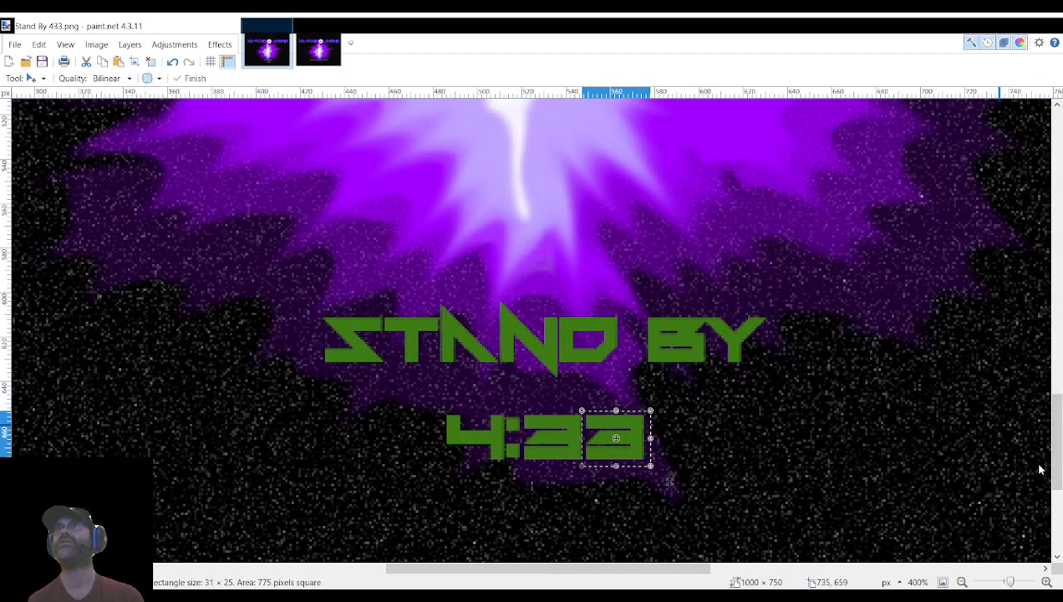
{"action": "key", "text": "ctrl+z"}
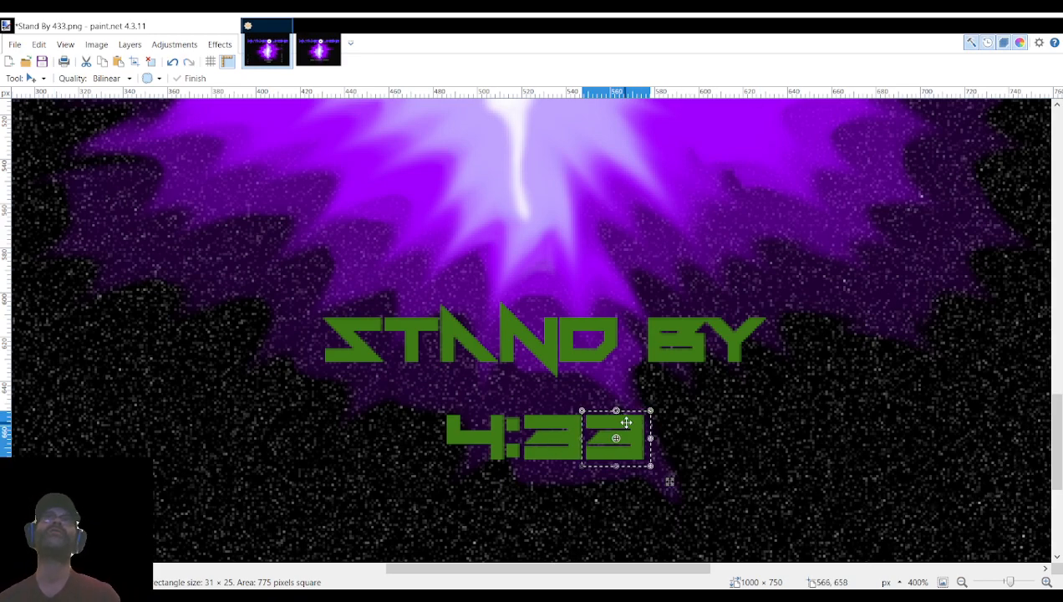
Return the countdown's last 3 to between the 2 and 4 in the outer column and move that column's 2 into its place.
{"action": "left_click_drag", "start_coordinate": [635, 429], "coordinate": [674, 341]}
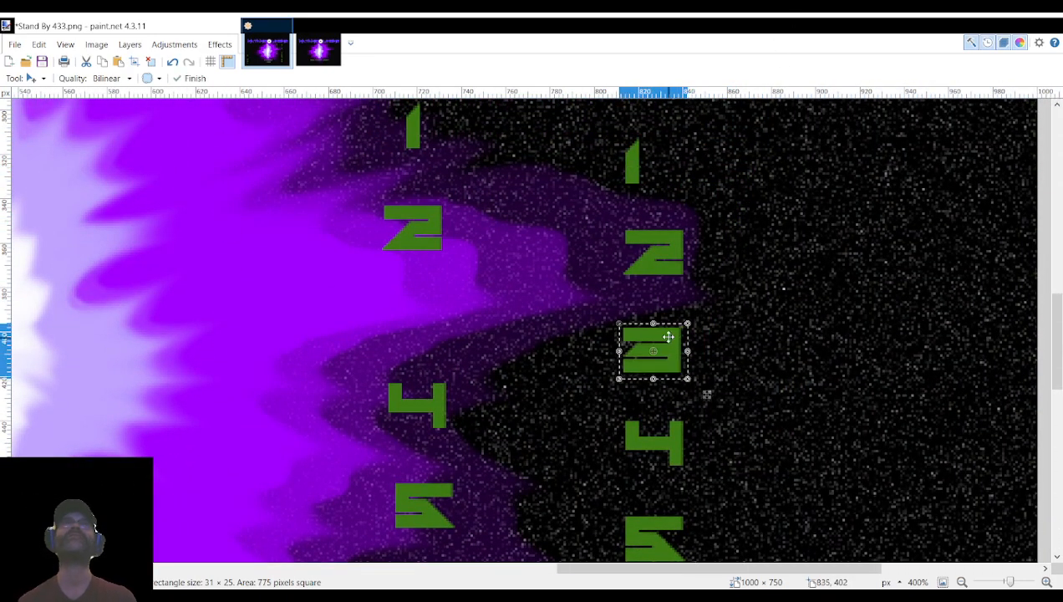
{"action": "key", "text": "s"}
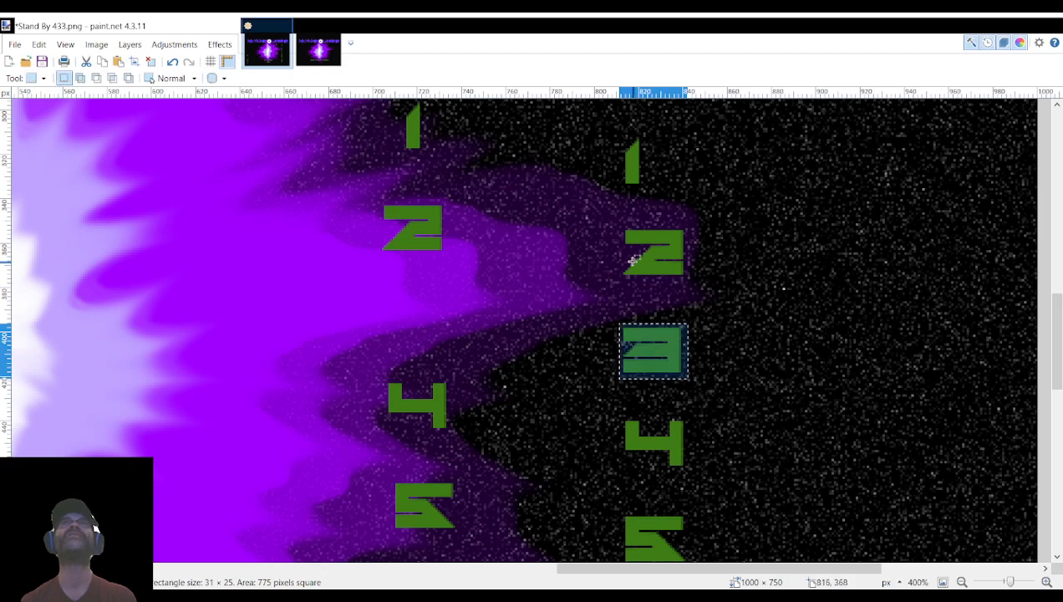
{"action": "left_click_drag", "start_coordinate": [622, 227], "coordinate": [692, 280]}
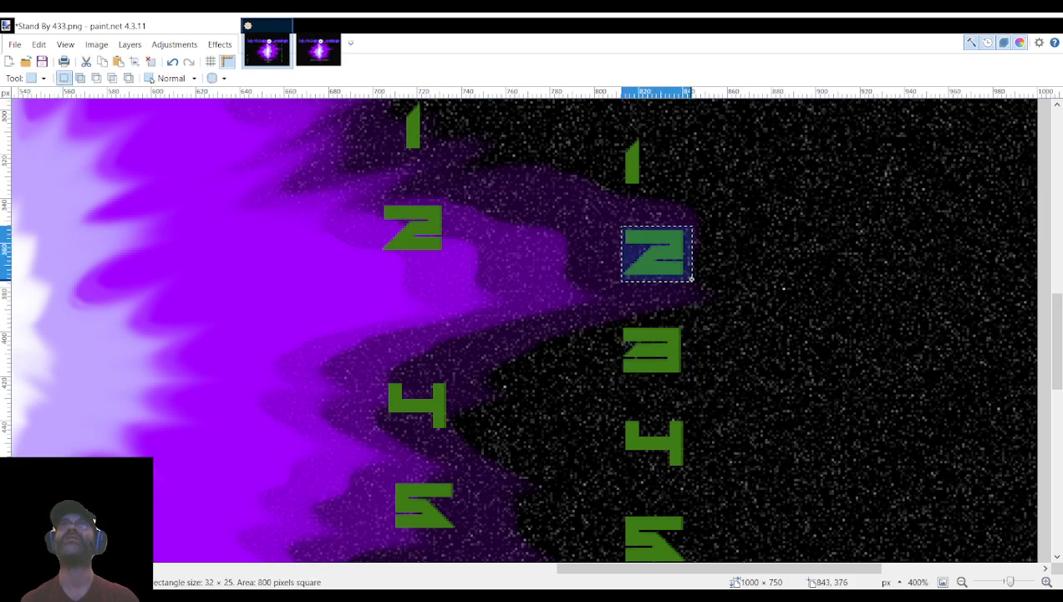
{"action": "left_click", "coordinate": [38, 132]}
{"action": "left_click_drag", "start_coordinate": [670, 263], "coordinate": [549, 501]}
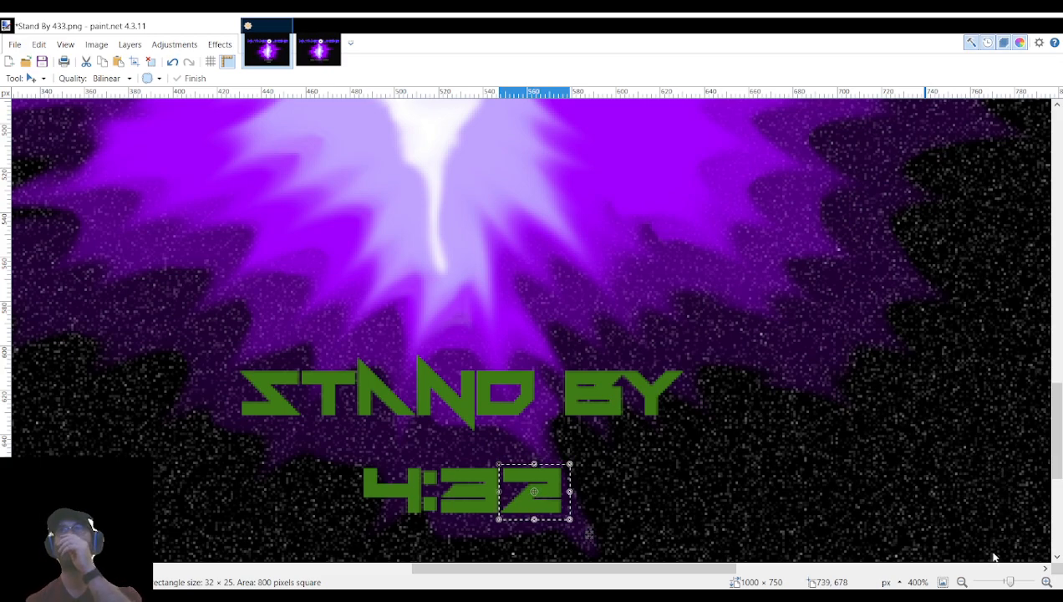
Save the 4:32 image as Stand By 432.png and undo the flattening.
{"action": "key", "text": "ctrl+shift+s"}
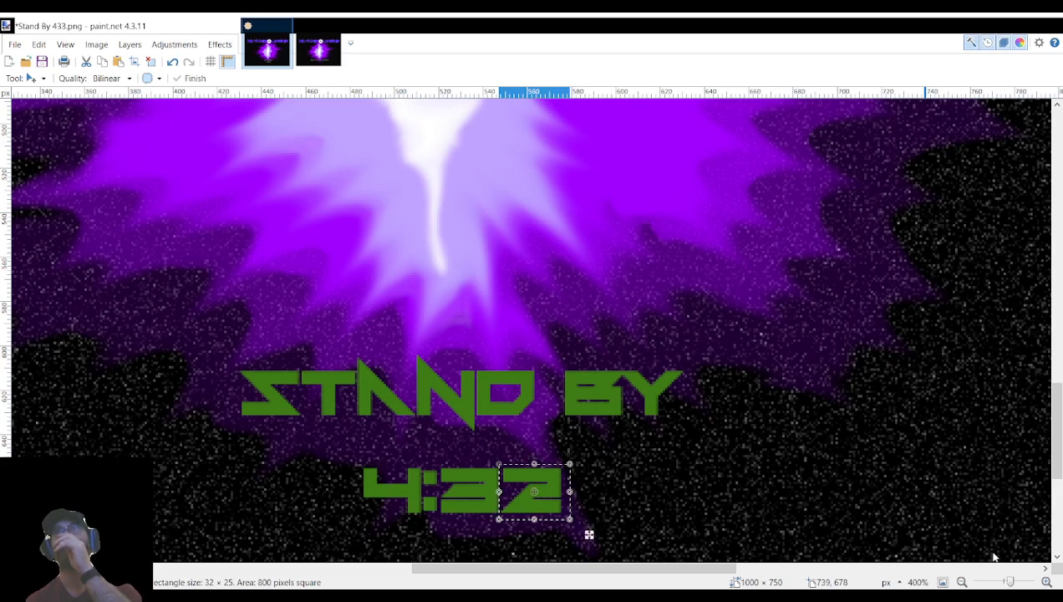
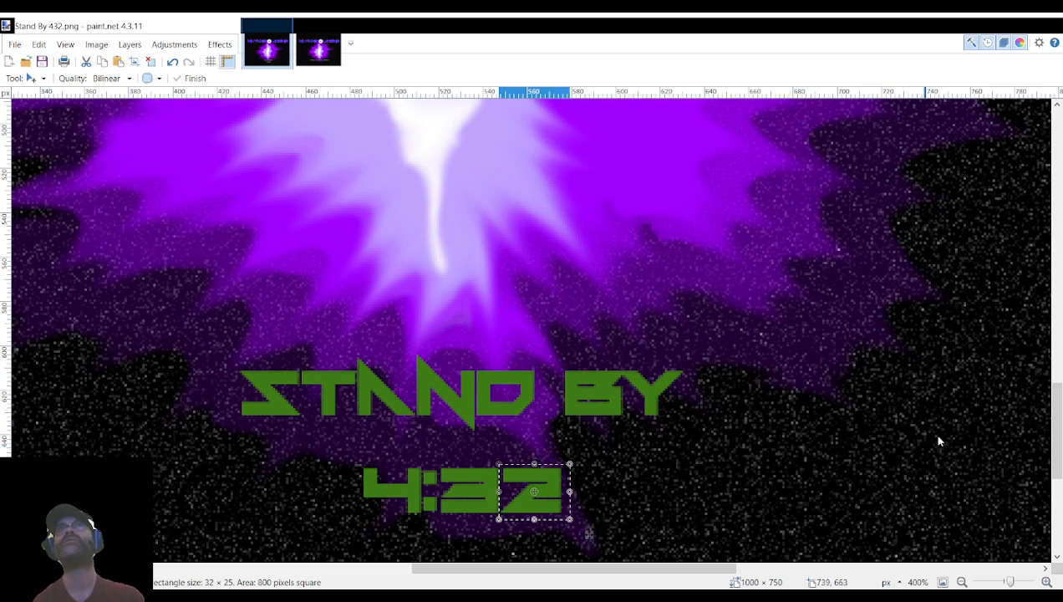
{"action": "key", "text": "ctrl+z"}
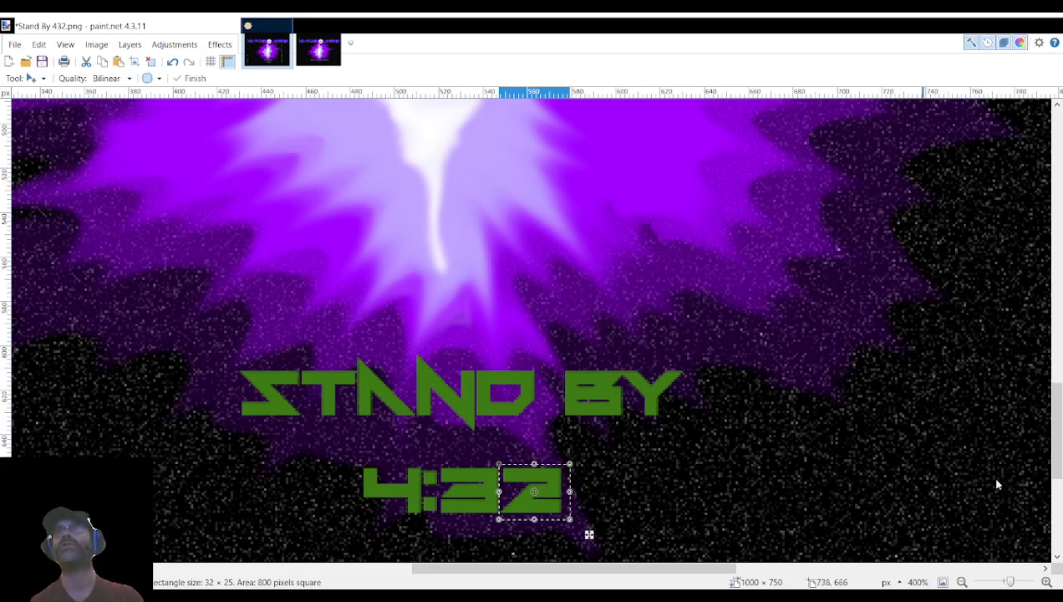
Move the 1 from the inner column of spare digits into the last place of the countdown, over the 2.
{"action": "scroll", "coordinate": [836, 462], "scroll_direction": "up", "scroll_amount": 1}
{"action": "scroll", "coordinate": [875, 382], "scroll_direction": "up", "scroll_amount": 6}
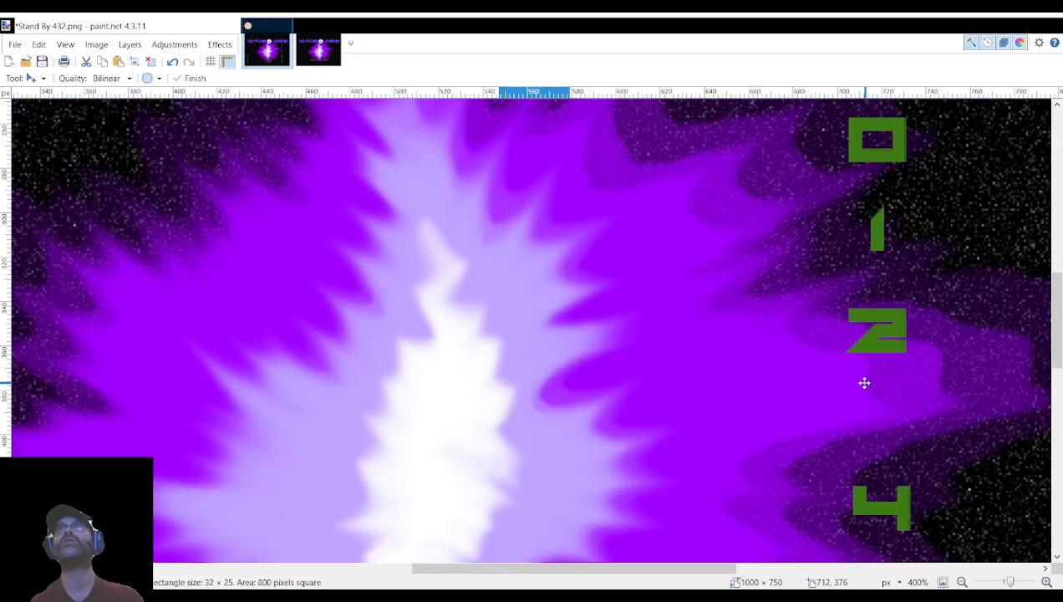
{"action": "scroll", "coordinate": [862, 377], "scroll_direction": "right", "scroll_amount": 3}
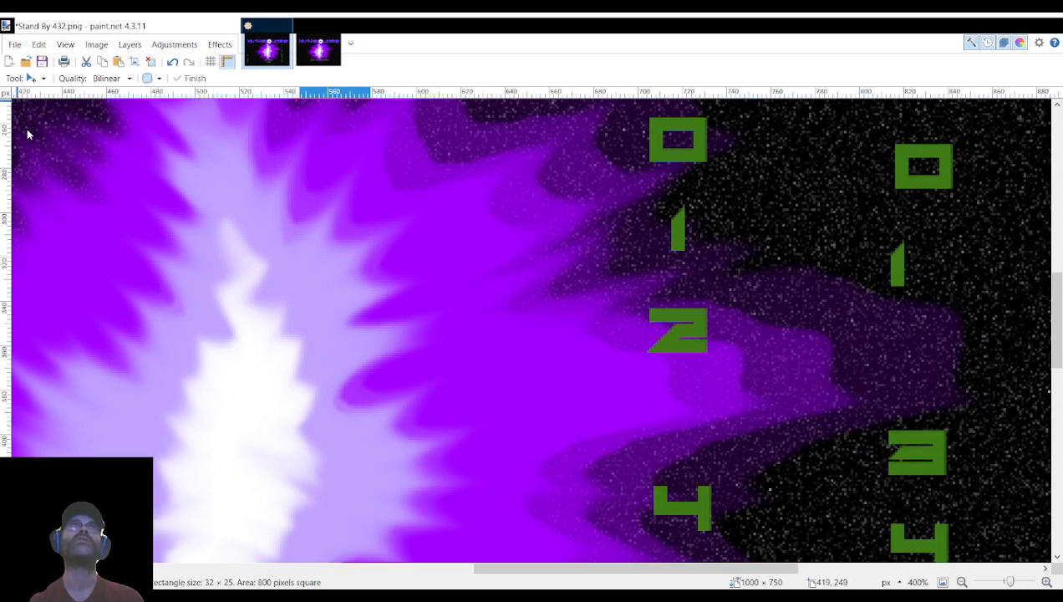
{"action": "key", "text": "s"}
{"action": "mouse_move", "coordinate": [660, 207]}
{"action": "left_mouse_down"}
{"action": "mouse_move", "coordinate": [731, 273]}
{"action": "mouse_move", "coordinate": [719, 261]}
{"action": "left_mouse_up"}
{"action": "left_click_drag", "start_coordinate": [652, 198], "coordinate": [707, 266]}
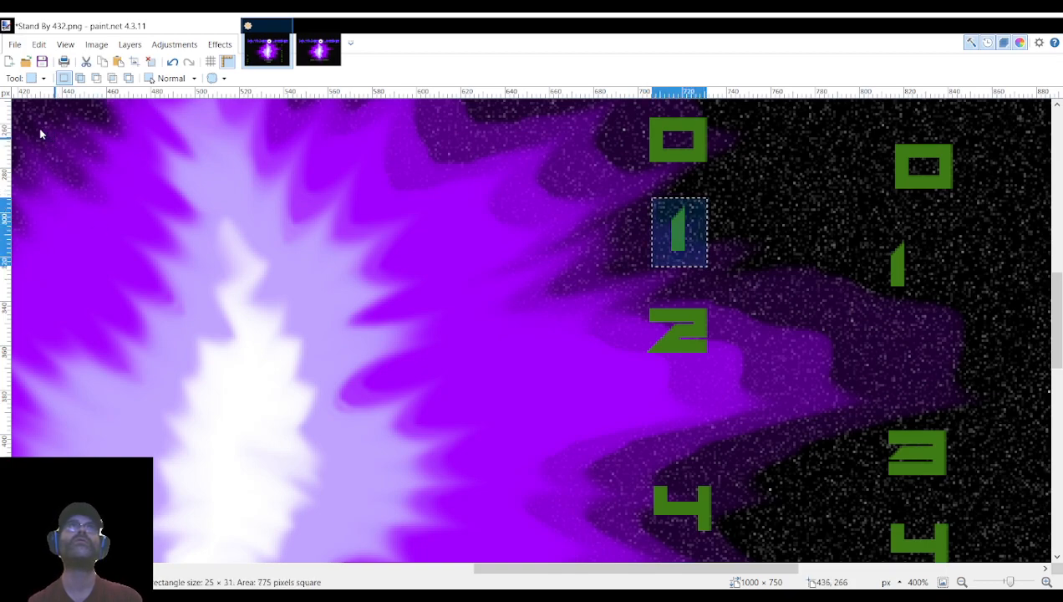
{"action": "key", "text": "m"}
{"action": "mouse_move", "coordinate": [691, 240]}
{"action": "left_mouse_down"}
{"action": "mouse_move", "coordinate": [524, 304]}
{"action": "mouse_move", "coordinate": [337, 506]}
{"action": "mouse_move", "coordinate": [343, 552]}
{"action": "mouse_move", "coordinate": [460, 419]}
{"action": "mouse_move", "coordinate": [423, 390]}
{"action": "mouse_move", "coordinate": [370, 374]}
{"action": "left_mouse_up"}
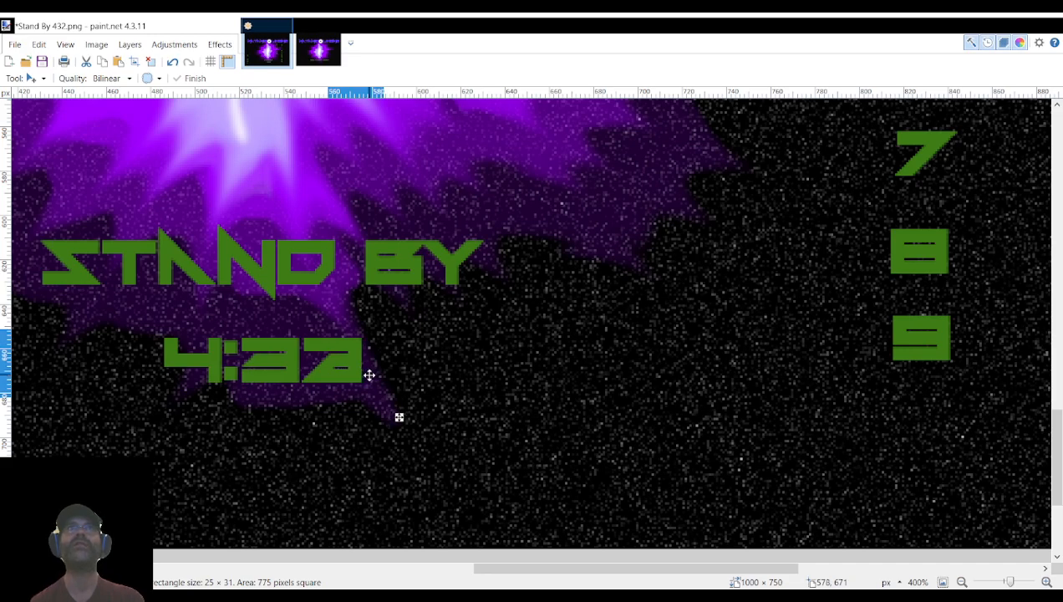
{"action": "left_click_drag", "start_coordinate": [370, 375], "coordinate": [370, 375]}
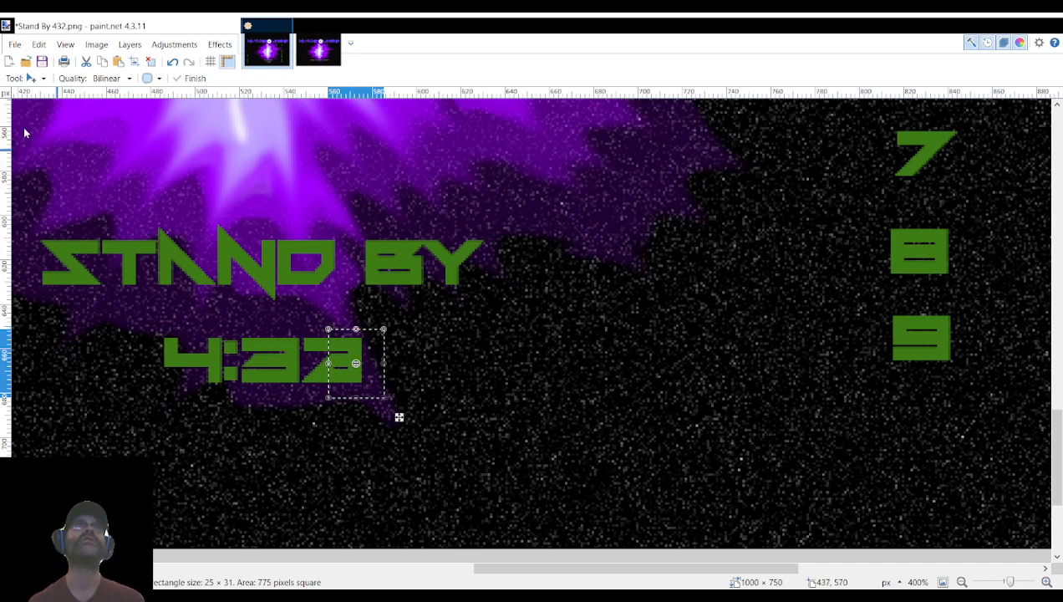
Return the countdown's 2 to the outer column of spare digits, between the 1 and the 3.
{"action": "key", "text": "t"}
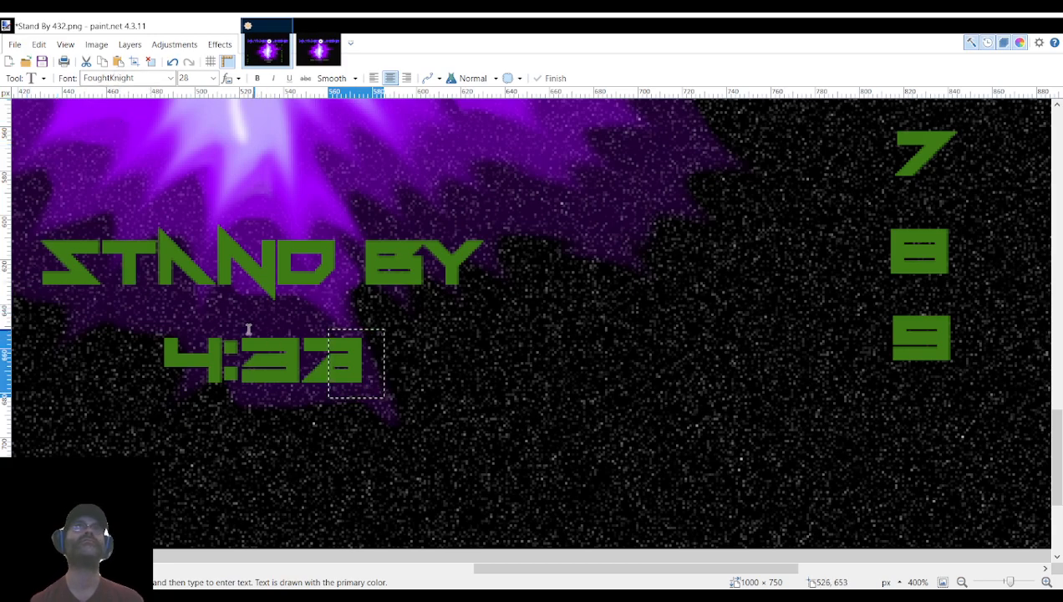
{"action": "key", "text": "s"}
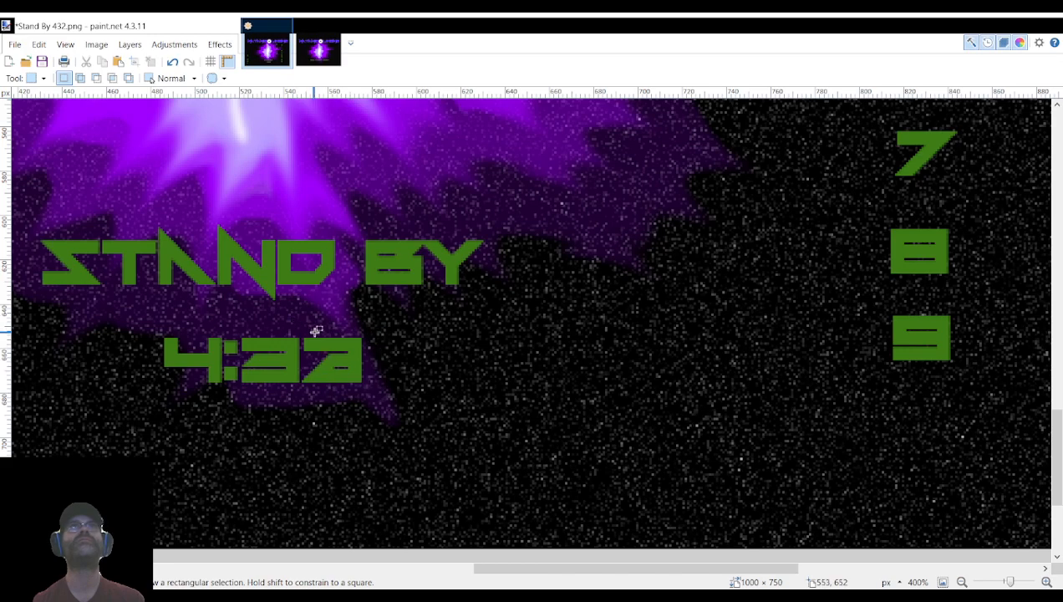
{"action": "left_click_drag", "start_coordinate": [292, 323], "coordinate": [393, 399]}
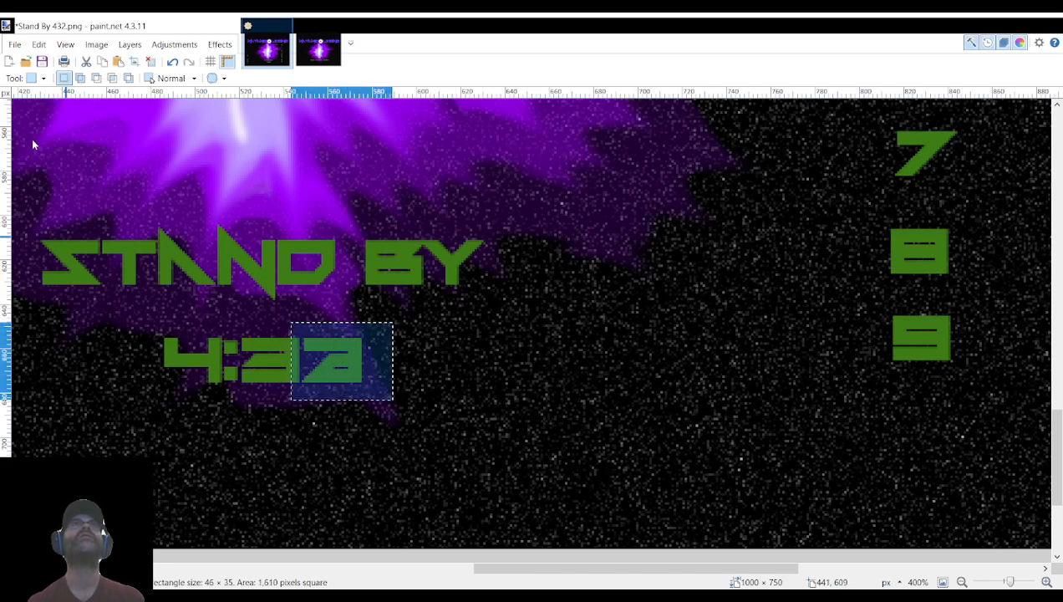
{"action": "key", "text": "m"}
{"action": "left_click_drag", "start_coordinate": [356, 346], "coordinate": [676, 306]}
Save the 4:31 image as Stand By 431.png and undo the flattening.
{"action": "scroll", "coordinate": [477, 335], "scroll_direction": "down", "scroll_amount": 1}
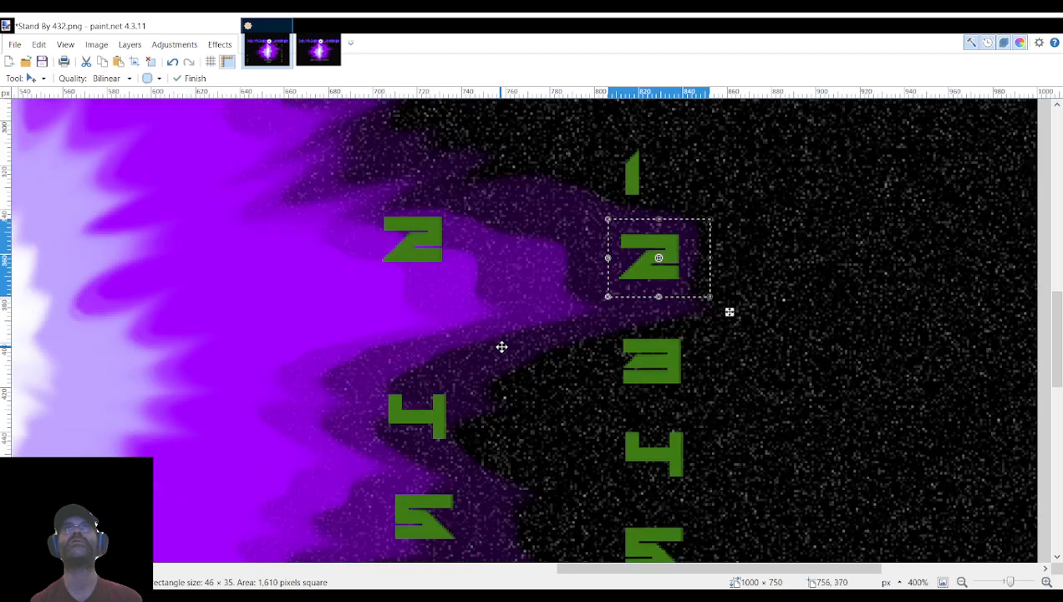
{"action": "scroll", "coordinate": [506, 347], "scroll_direction": "down", "scroll_amount": 3}
{"action": "scroll", "coordinate": [527, 388], "scroll_direction": "down", "scroll_amount": 3}
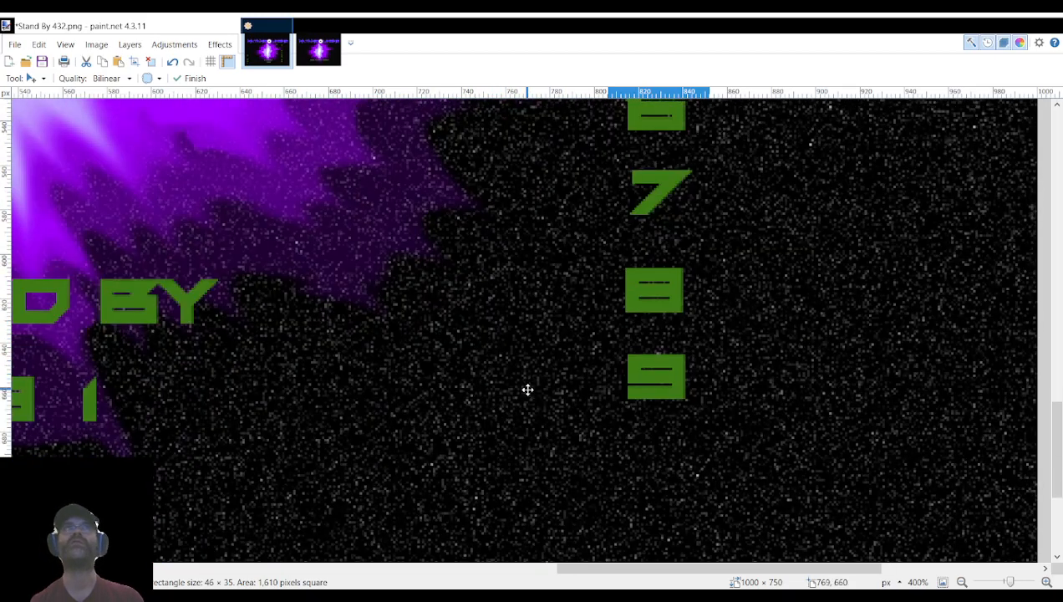
{"action": "scroll", "coordinate": [527, 389], "scroll_direction": "left", "scroll_amount": 6}
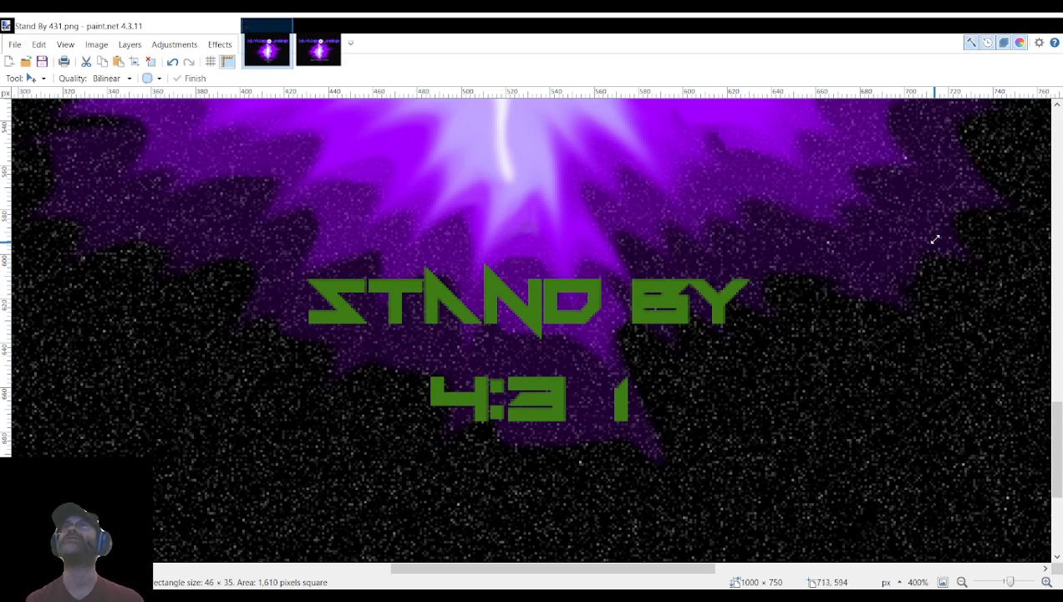
{"action": "key", "text": "ctrl+z"}
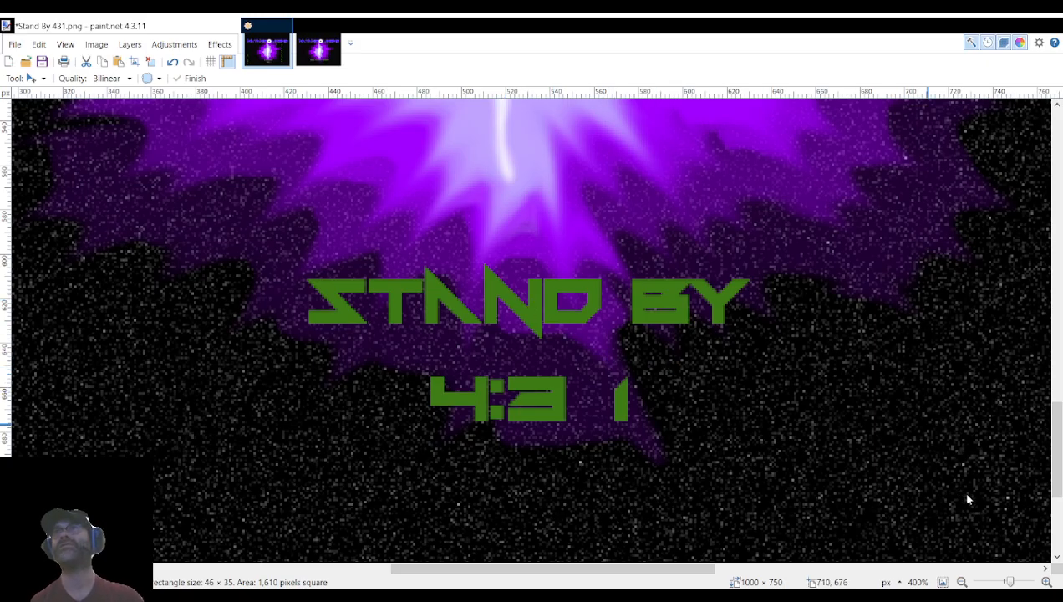
Move the 0 from the outer column of spare digits into the last place of the countdown, making it 4:30.
{"action": "scroll", "coordinate": [774, 434], "scroll_direction": "down", "scroll_amount": 3}
{"action": "scroll", "coordinate": [795, 402], "scroll_direction": "up", "scroll_amount": 4}
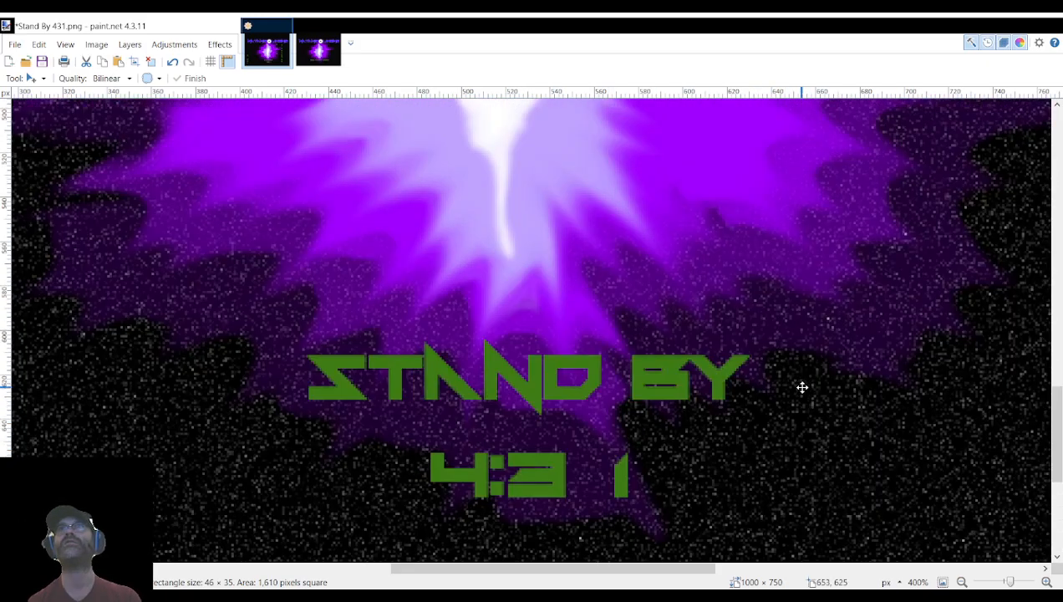
{"action": "scroll", "coordinate": [803, 387], "scroll_direction": "right", "scroll_amount": 6}
{"action": "scroll", "coordinate": [794, 387], "scroll_direction": "up", "scroll_amount": 5}
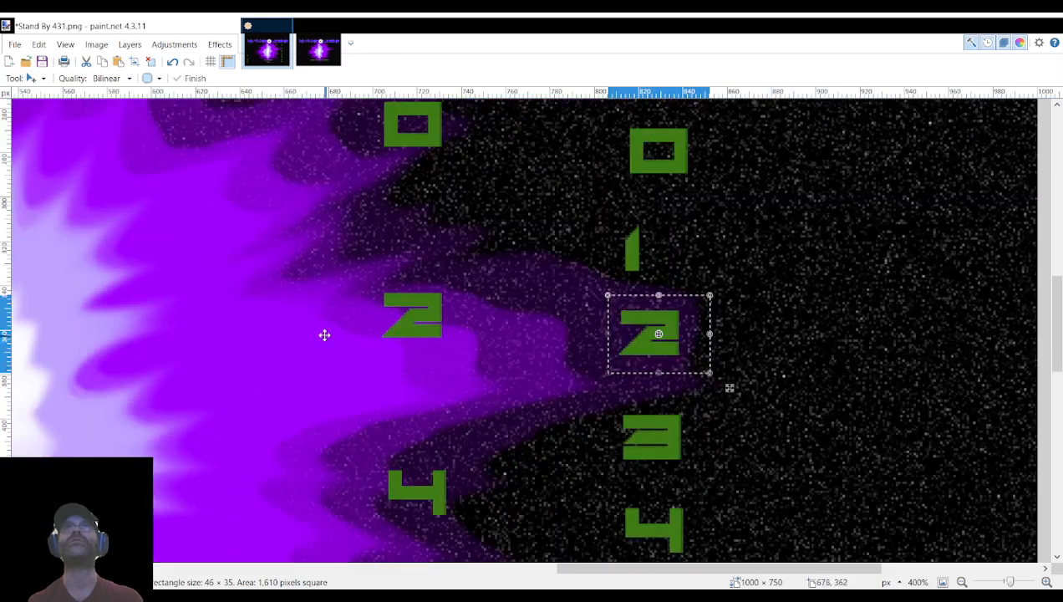
{"action": "scroll", "coordinate": [324, 335], "scroll_direction": "up", "scroll_amount": 3}
{"action": "key", "text": "s"}
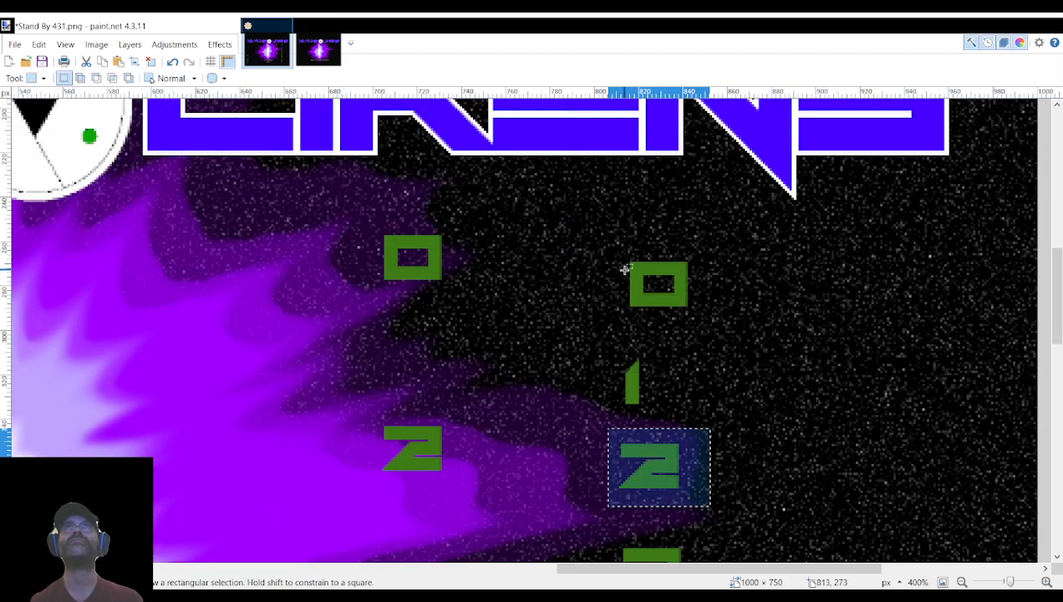
{"action": "left_click_drag", "start_coordinate": [623, 254], "coordinate": [708, 315]}
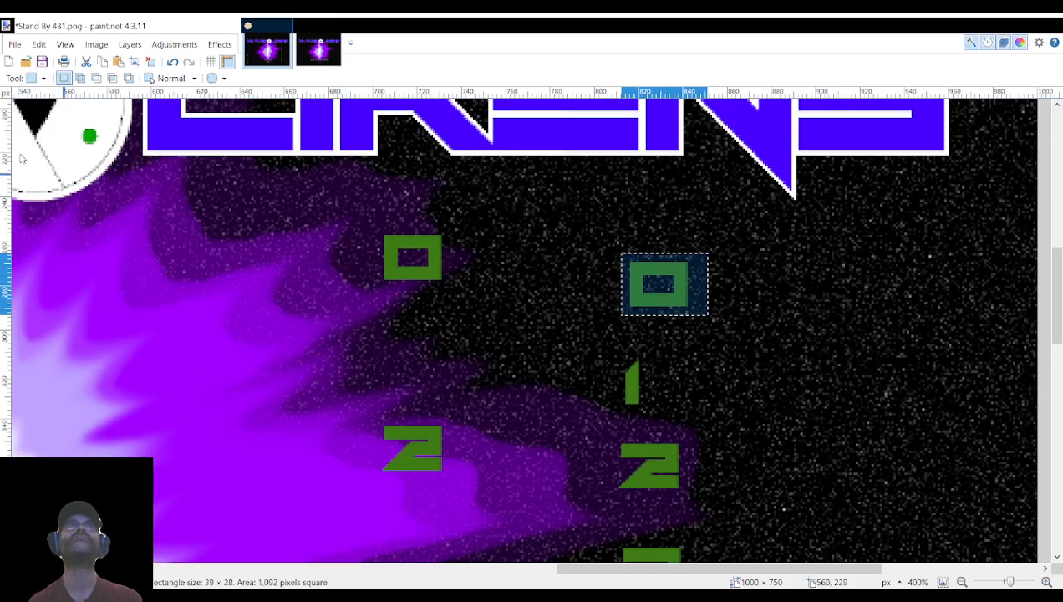
{"action": "key", "text": "m"}
{"action": "left_click_drag", "start_coordinate": [682, 277], "coordinate": [512, 352]}
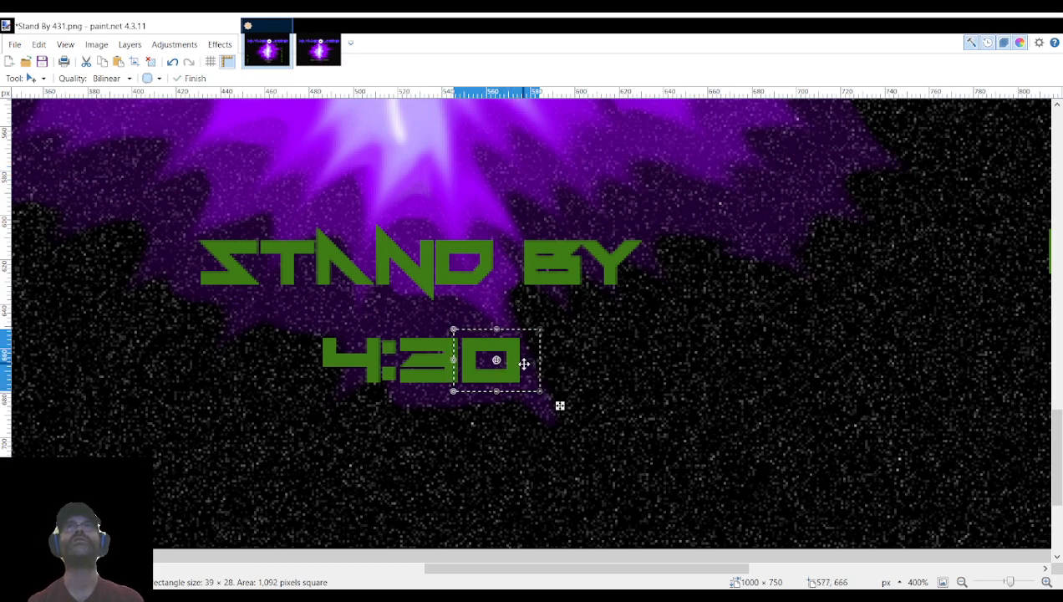
Try to move the old 1 out of the countdown's last place, away from the 0, and undo the move.
{"action": "left_click_drag", "start_coordinate": [518, 366], "coordinate": [723, 370]}
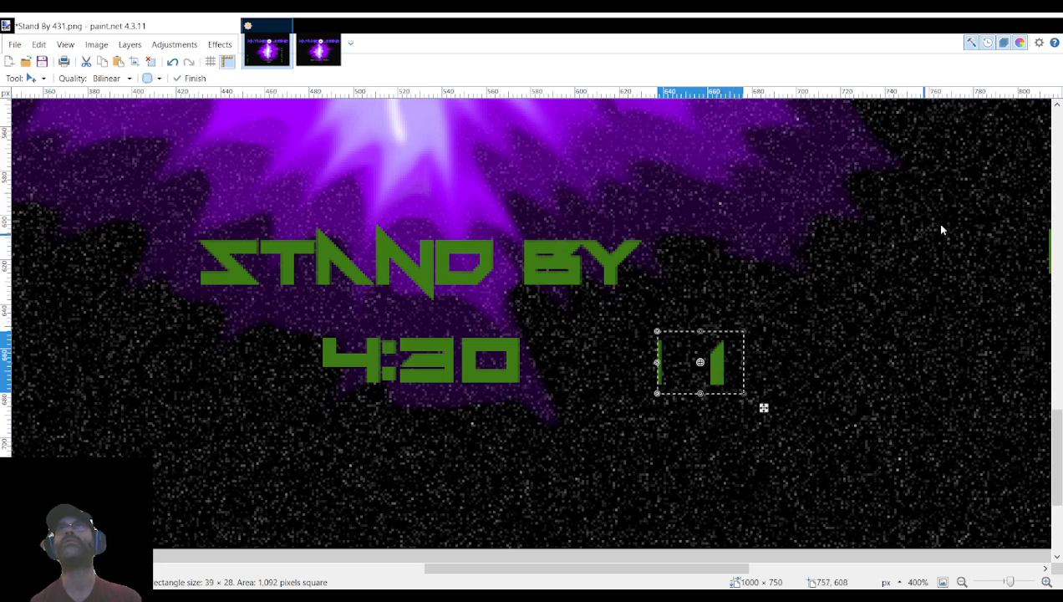
{"action": "key", "text": "ctrl+z"}
{"action": "key", "text": "s"}
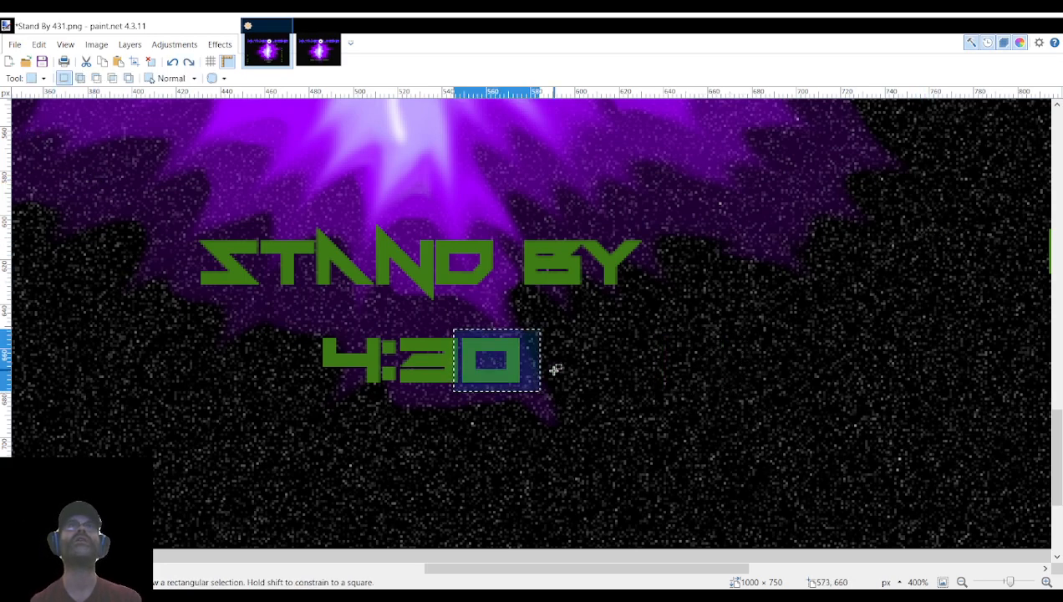
Select the 1 hidden behind the 0 of 4:30 and move it to the inner digit column, between the 0 and the 2.
{"action": "left_click", "coordinate": [521, 319]}
{"action": "left_click_drag", "start_coordinate": [484, 322], "coordinate": [567, 411]}
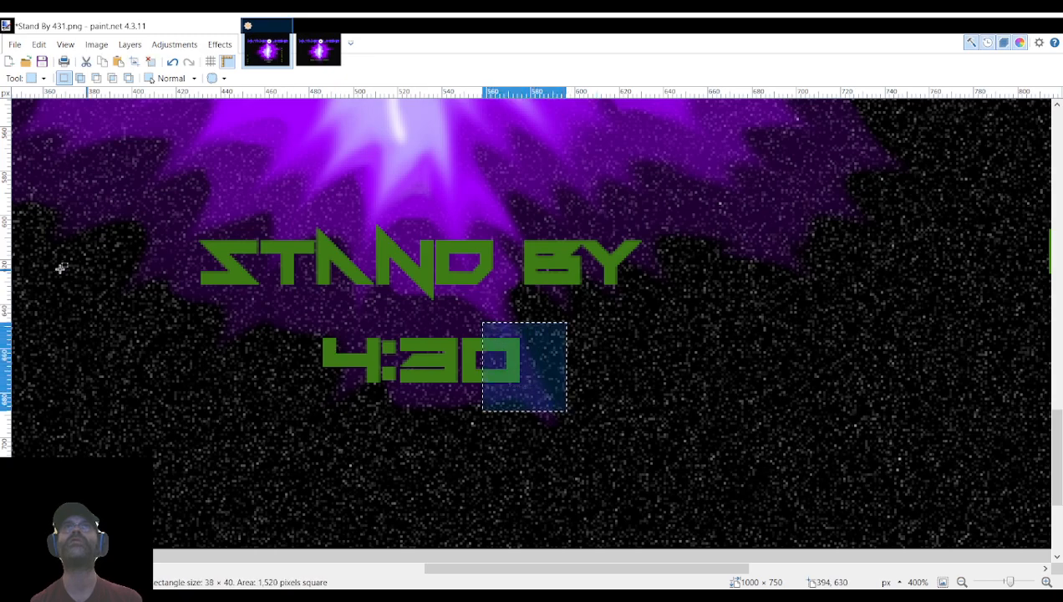
{"action": "key", "text": "m"}
{"action": "left_click_drag", "start_coordinate": [518, 355], "coordinate": [439, 408]}
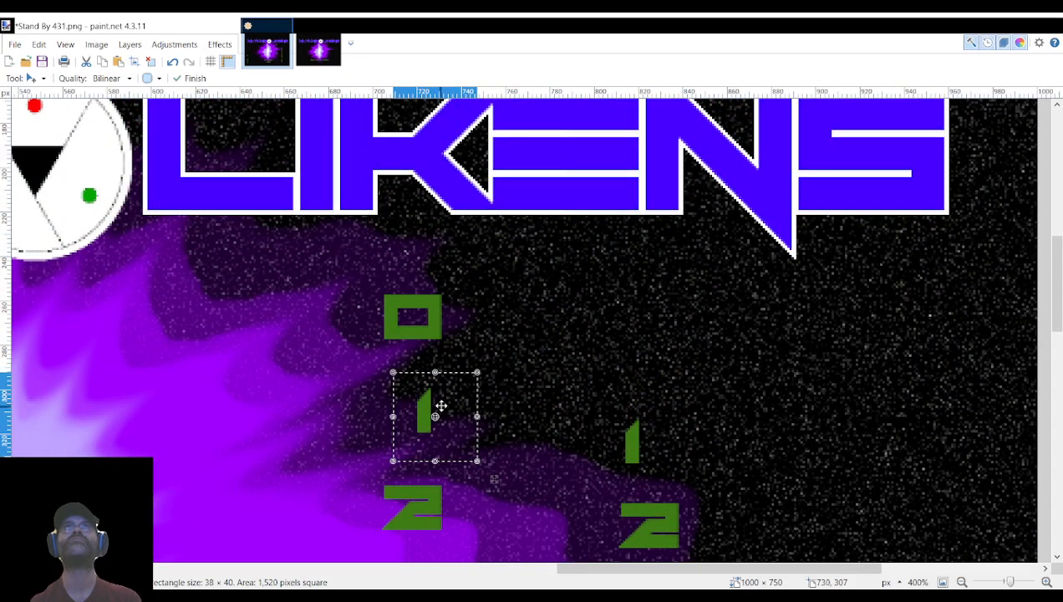
Save the 4:30 image as Stand By 430.png and undo the flattening applied by saving.
{"action": "scroll", "coordinate": [585, 389], "scroll_direction": "down", "scroll_amount": 3}
{"action": "scroll", "coordinate": [606, 403], "scroll_direction": "down", "scroll_amount": 3}
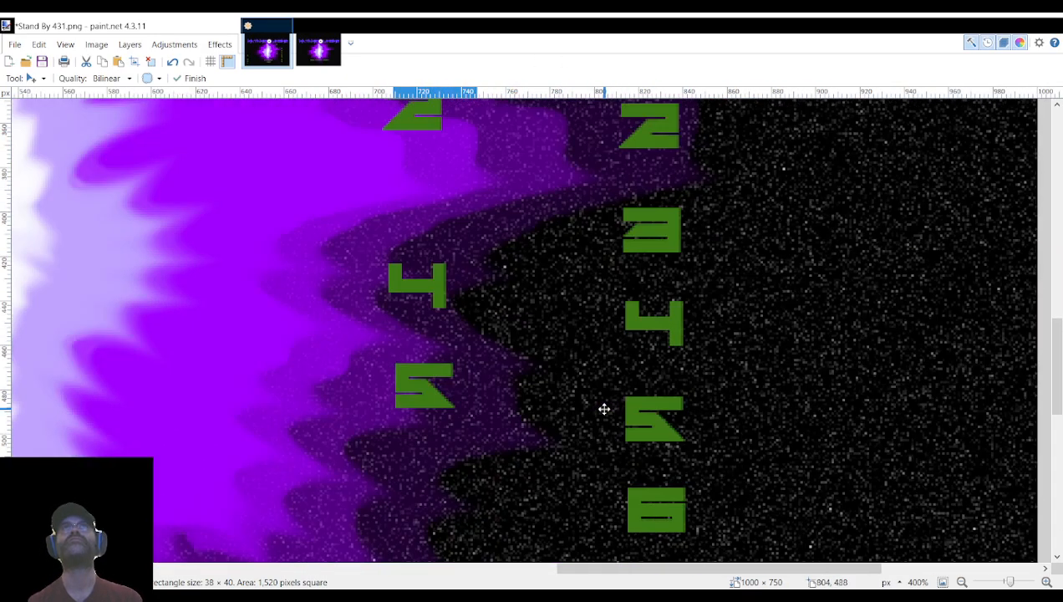
{"action": "scroll", "coordinate": [599, 421], "scroll_direction": "down", "scroll_amount": 3}
{"action": "scroll", "coordinate": [599, 421], "scroll_direction": "left", "scroll_amount": 6}
{"action": "scroll", "coordinate": [599, 414], "scroll_direction": "down", "scroll_amount": 3}
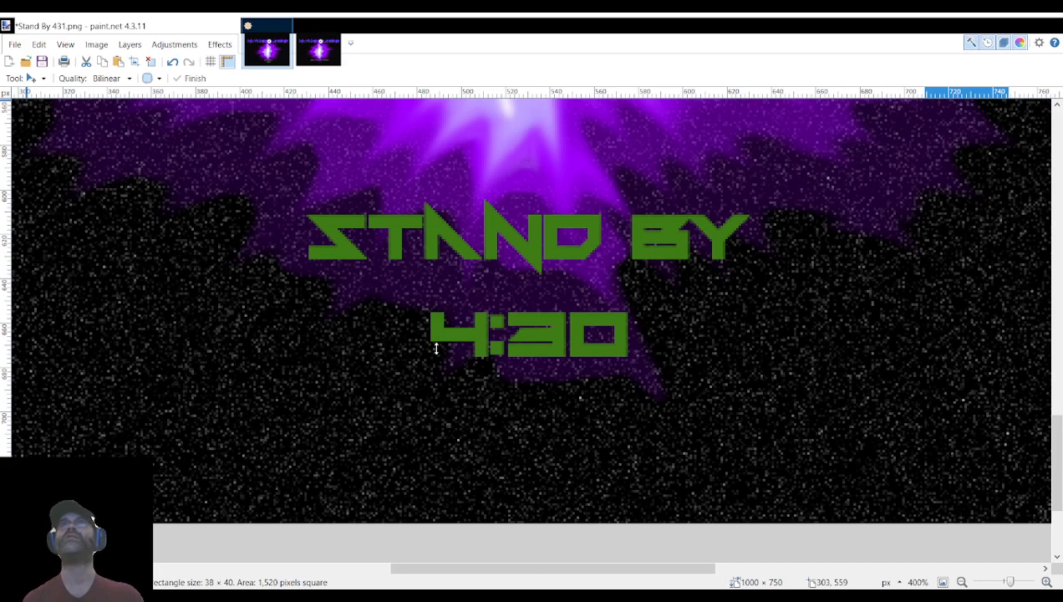
{"action": "key", "text": "ctrl+s"}
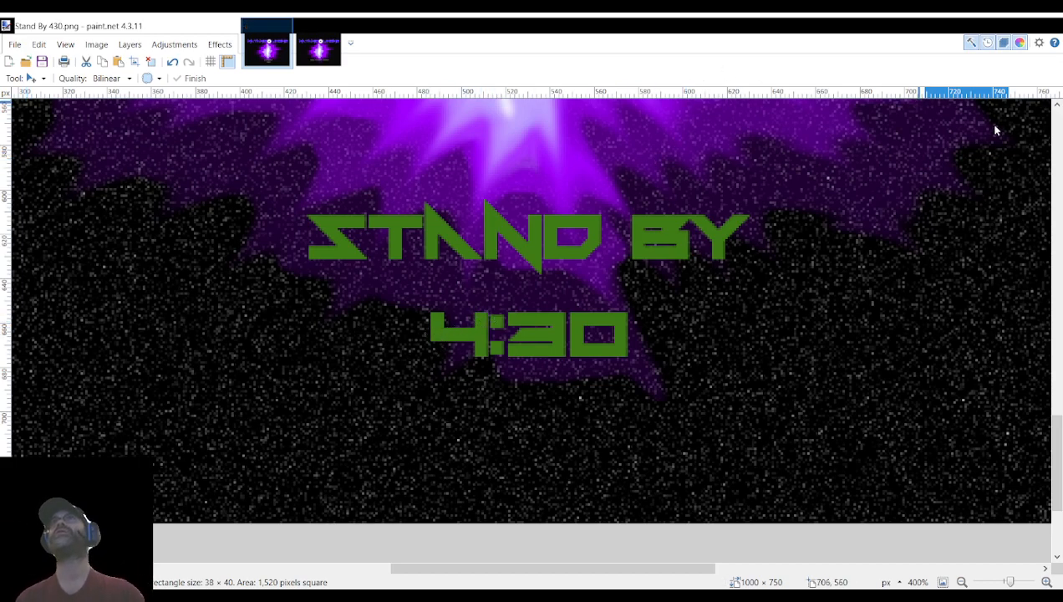
{"action": "key", "text": "ctrl+z"}
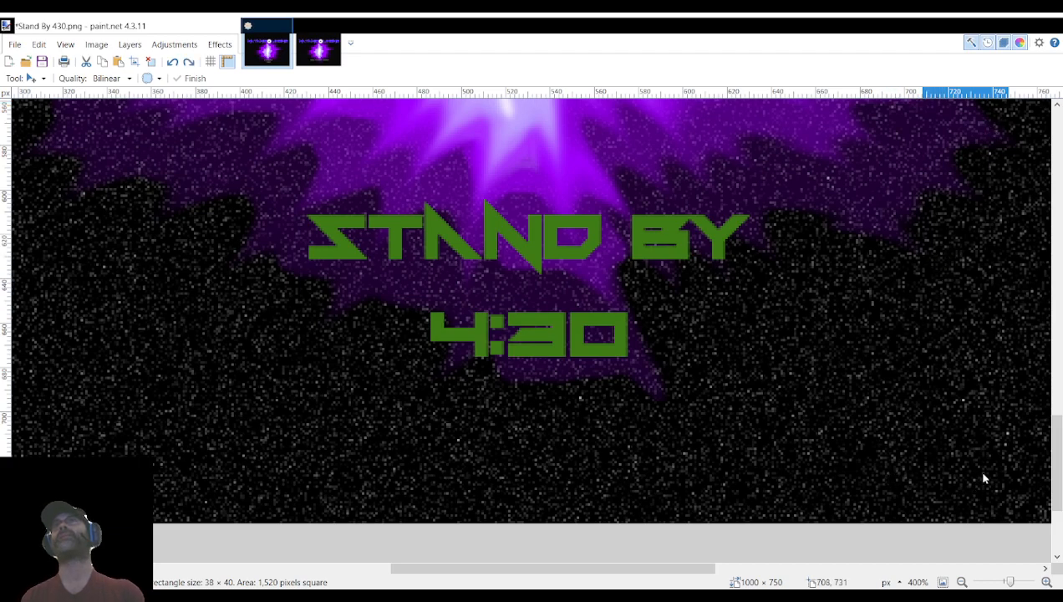
{"action": "key", "text": "ctrl+y"}
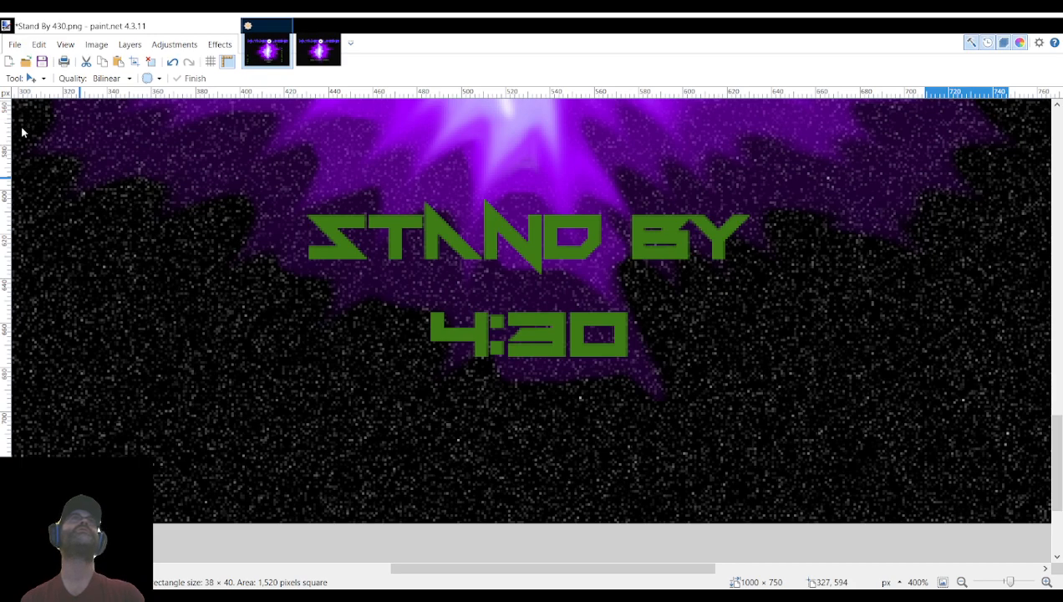
Select the 0 of 4:30 and move it back to the head of the outer digit column, above the 1.
{"action": "key", "text": "s"}
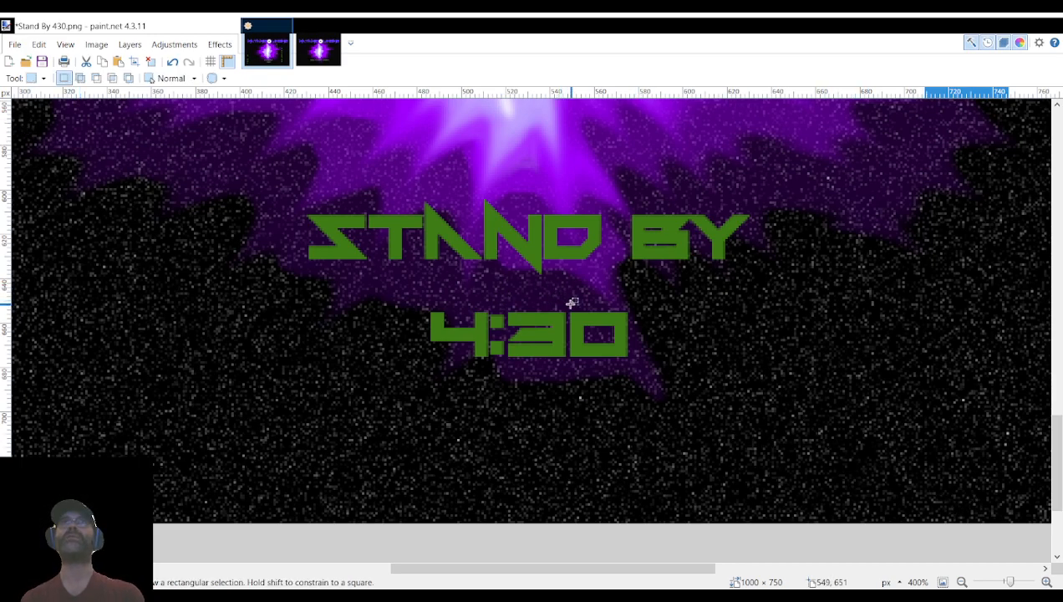
{"action": "left_click_drag", "start_coordinate": [568, 307], "coordinate": [635, 366]}
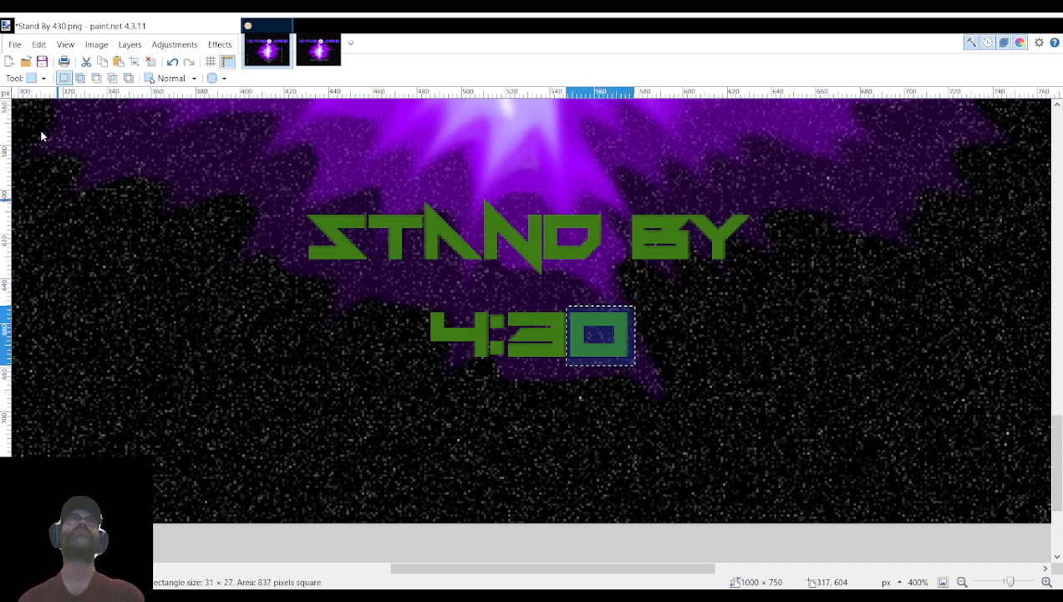
{"action": "key", "text": "m"}
{"action": "left_click_drag", "start_coordinate": [622, 344], "coordinate": [697, 373]}
{"action": "left_click_drag", "start_coordinate": [666, 336], "coordinate": [665, 325]}
{"action": "scroll", "coordinate": [688, 358], "scroll_direction": "down", "scroll_amount": 10}
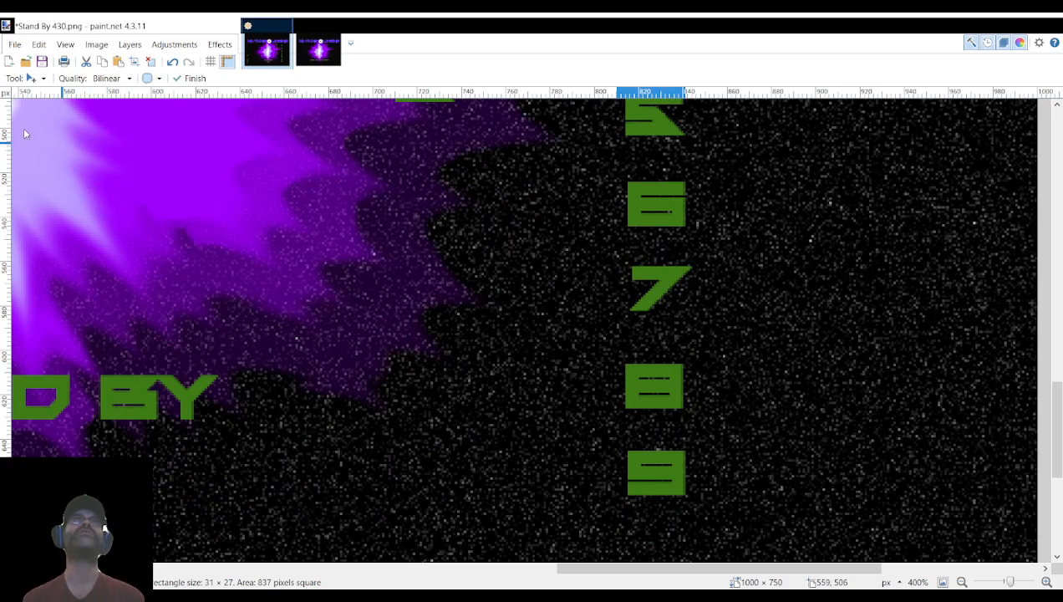
Select the 9 at the end of the outer digit column and move it into the seconds' ones place to form 4:39.
{"action": "key", "text": "s"}
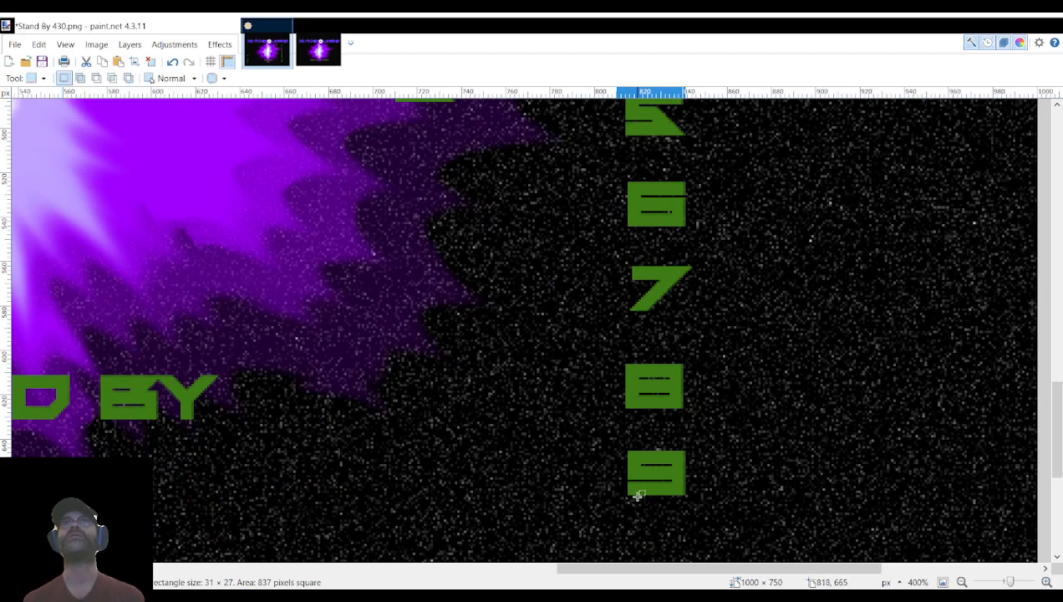
{"action": "left_click_drag", "start_coordinate": [623, 444], "coordinate": [704, 502]}
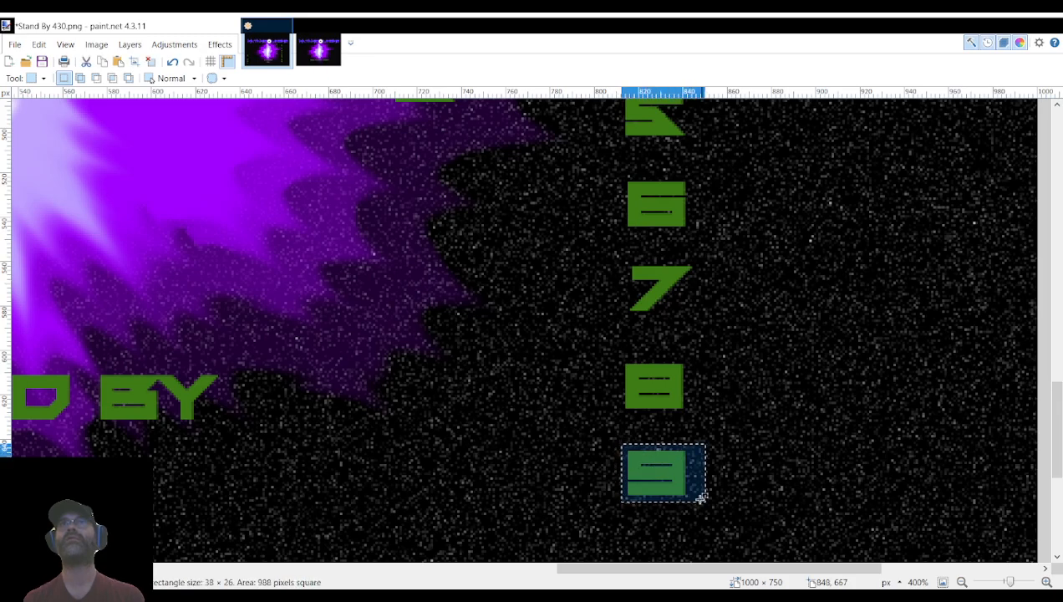
{"action": "left_click", "coordinate": [46, 135]}
{"action": "left_click_drag", "start_coordinate": [694, 480], "coordinate": [600, 504]}
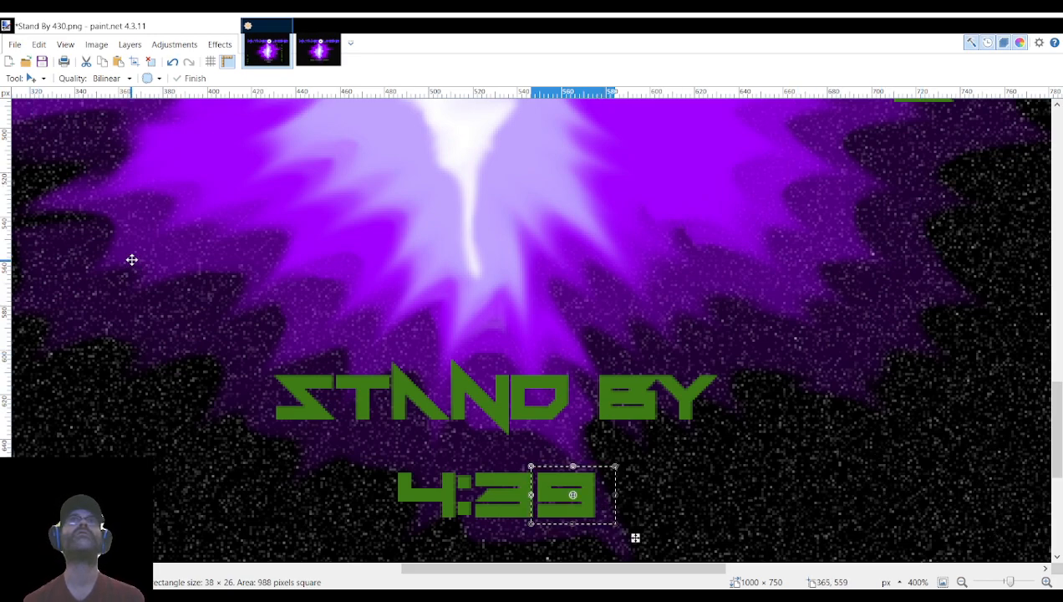
Select the 3 of 4:39 and move it back to the inner digit column, between the 2 and the 4.
{"action": "left_click", "coordinate": [29, 139]}
{"action": "left_click", "coordinate": [485, 466]}
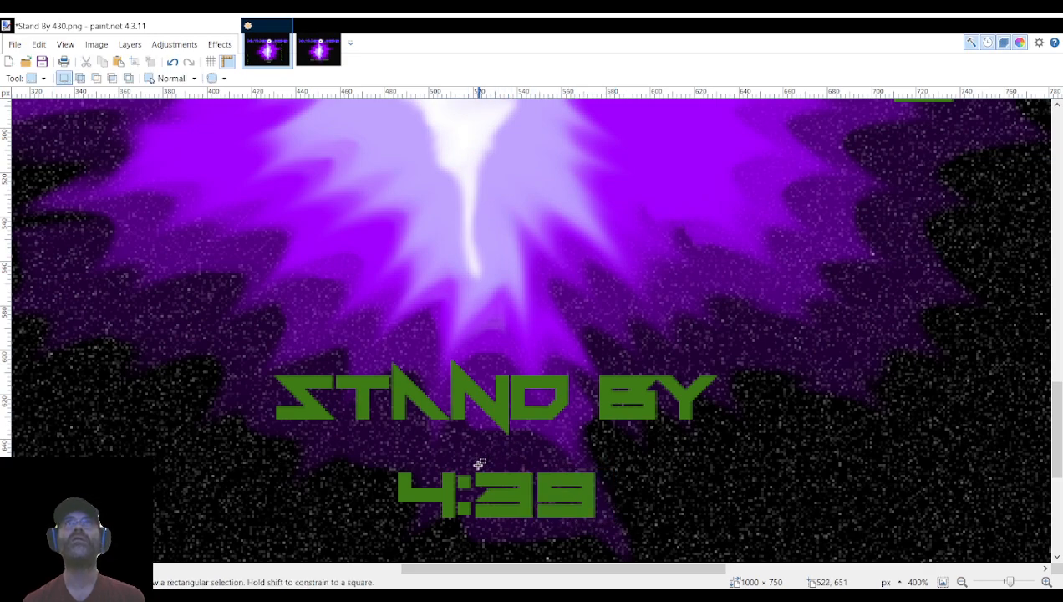
{"action": "left_click_drag", "start_coordinate": [471, 466], "coordinate": [537, 527]}
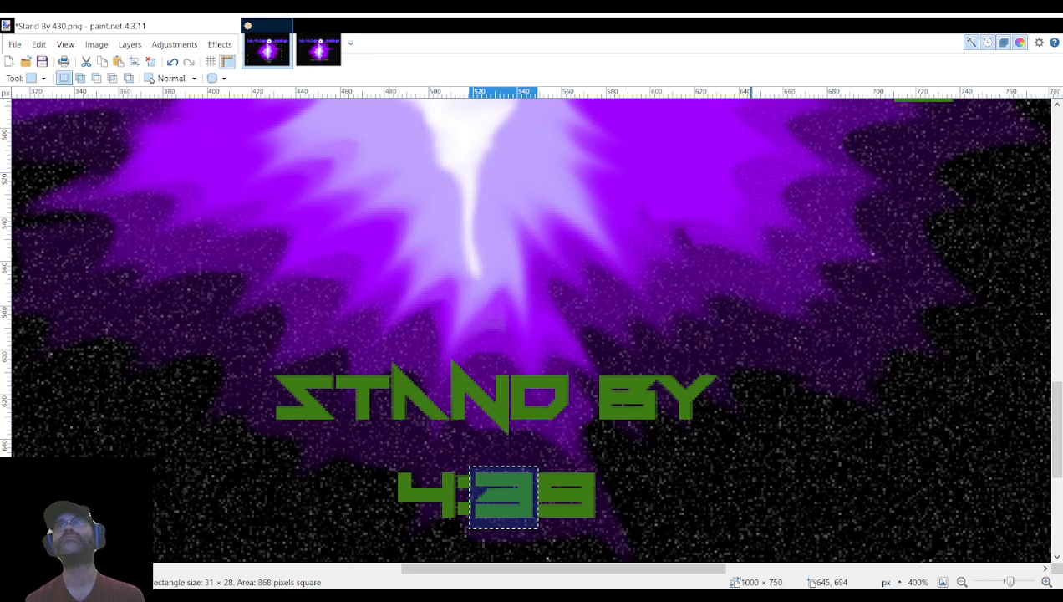
{"action": "scroll", "coordinate": [532, 577], "scroll_direction": "up", "scroll_amount": 4}
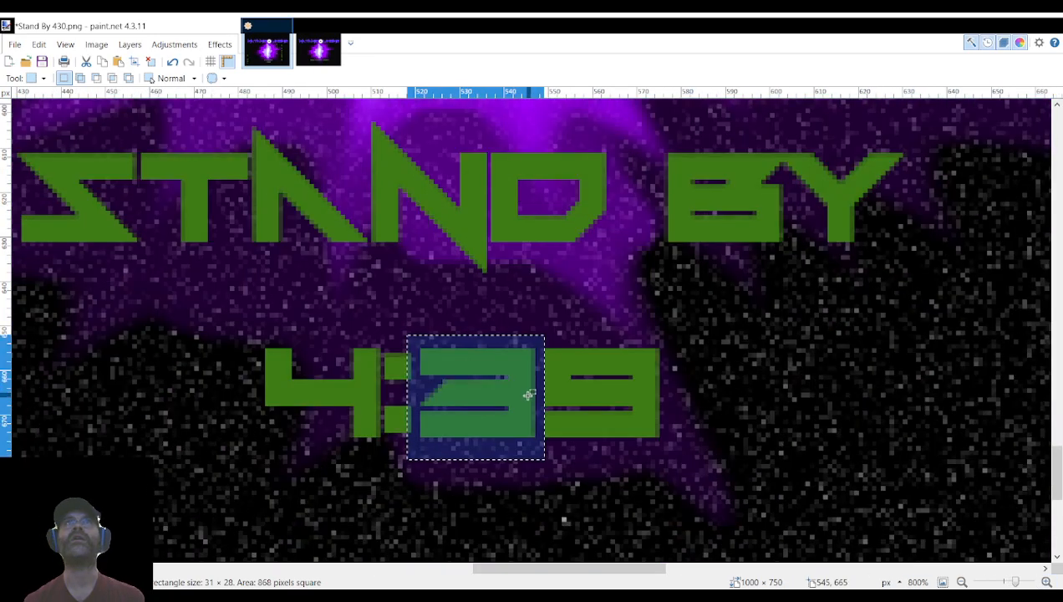
{"action": "key", "text": "m"}
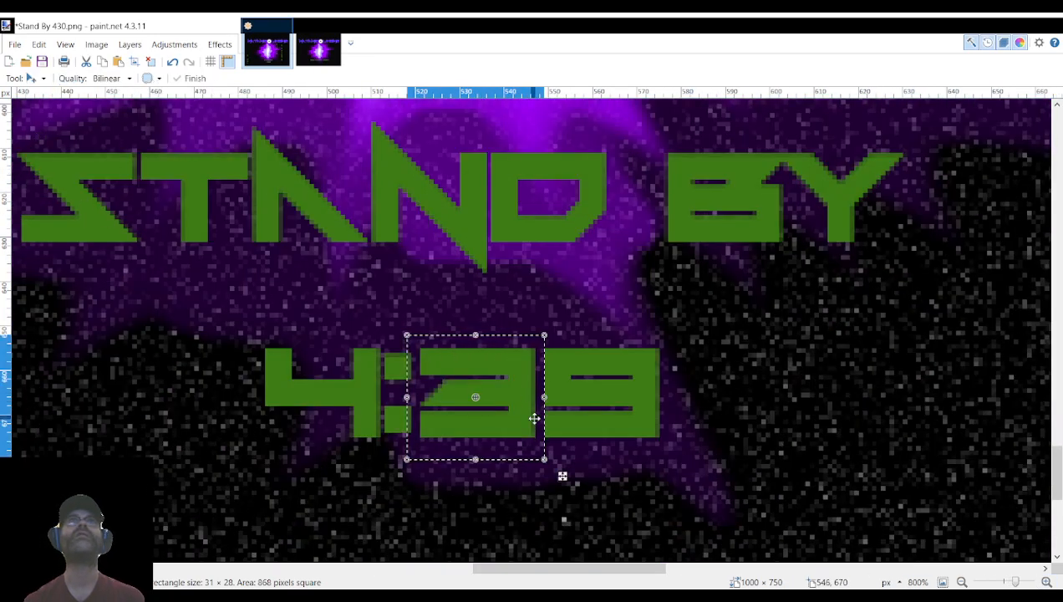
{"action": "left_click_drag", "start_coordinate": [498, 404], "coordinate": [487, 313]}
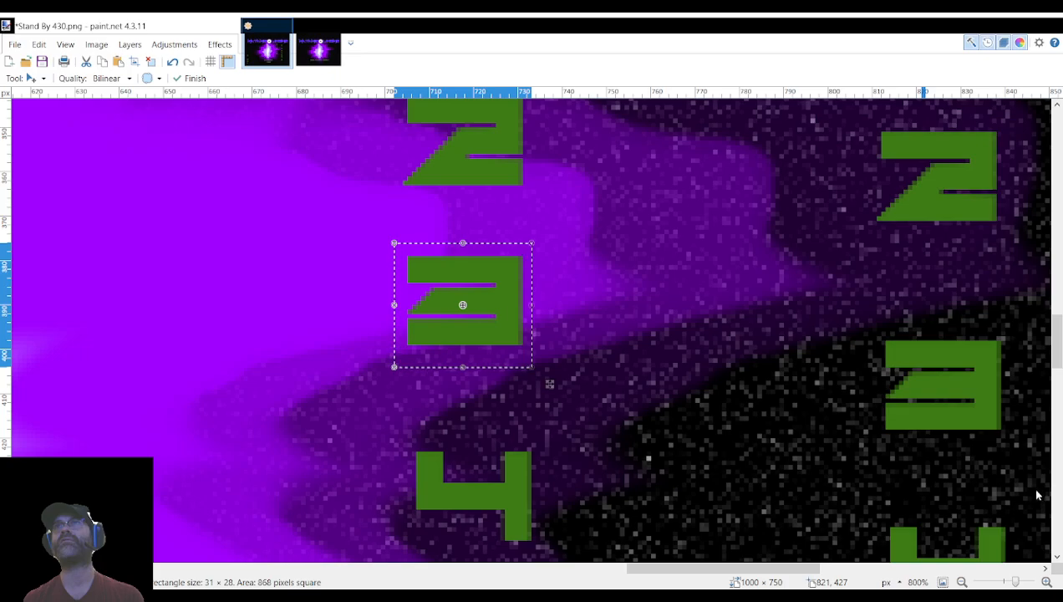
Select the 2 in the inner digit column and move it between the colon and the 9 to form 4:29.
{"action": "left_click_drag", "start_coordinate": [689, 572], "coordinate": [380, 559]}
{"action": "scroll", "coordinate": [450, 459], "scroll_direction": "down", "scroll_amount": 7}
{"action": "scroll", "coordinate": [450, 459], "scroll_direction": "down", "scroll_amount": 10}
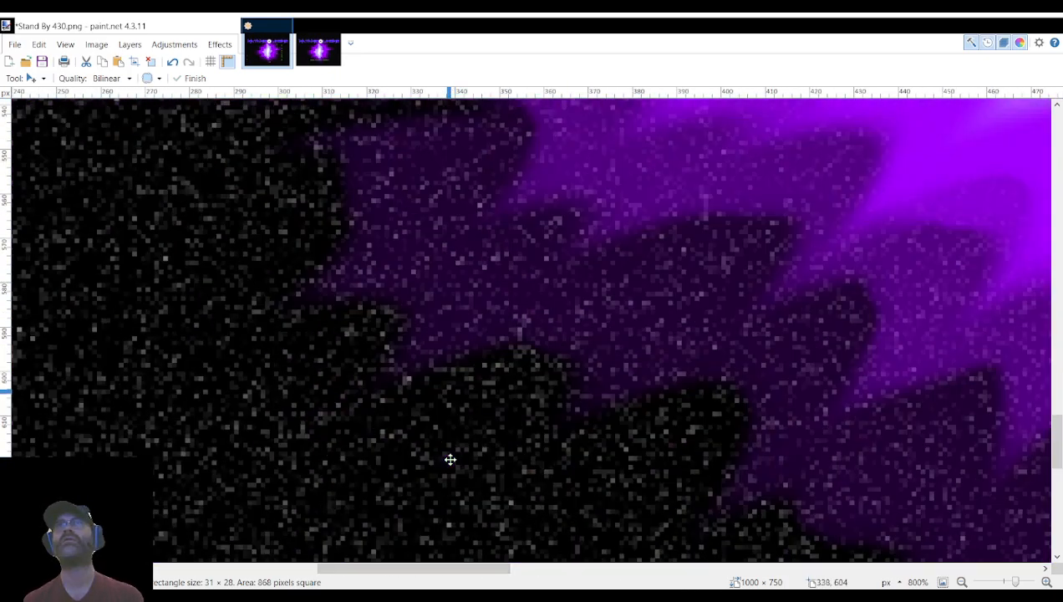
{"action": "left_click_drag", "start_coordinate": [1016, 583], "coordinate": [1010, 582]}
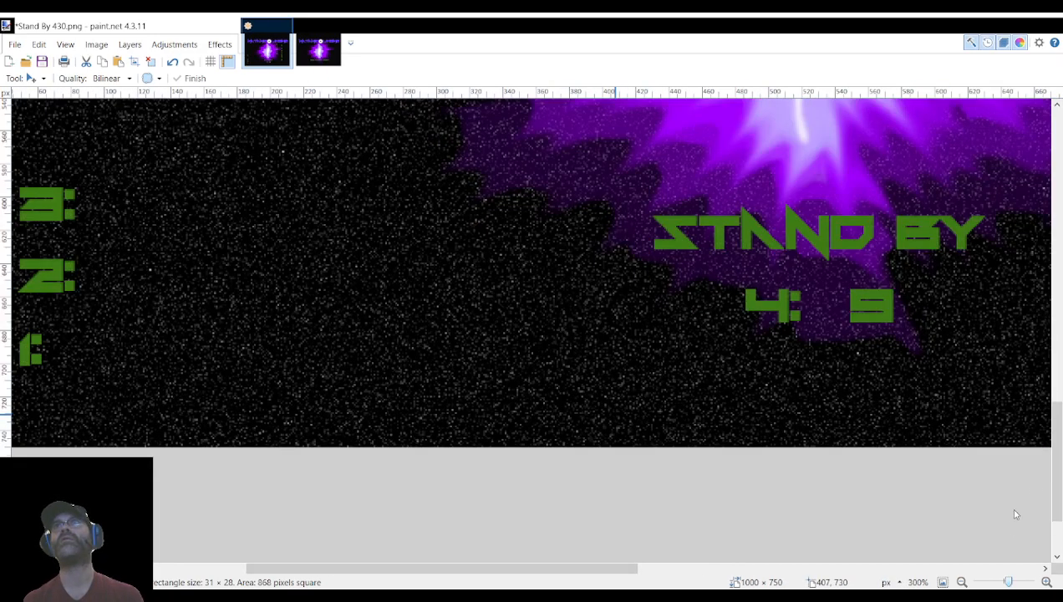
{"action": "left_click_drag", "start_coordinate": [585, 569], "coordinate": [820, 568]}
{"action": "scroll", "coordinate": [567, 373], "scroll_direction": "up", "scroll_amount": 6}
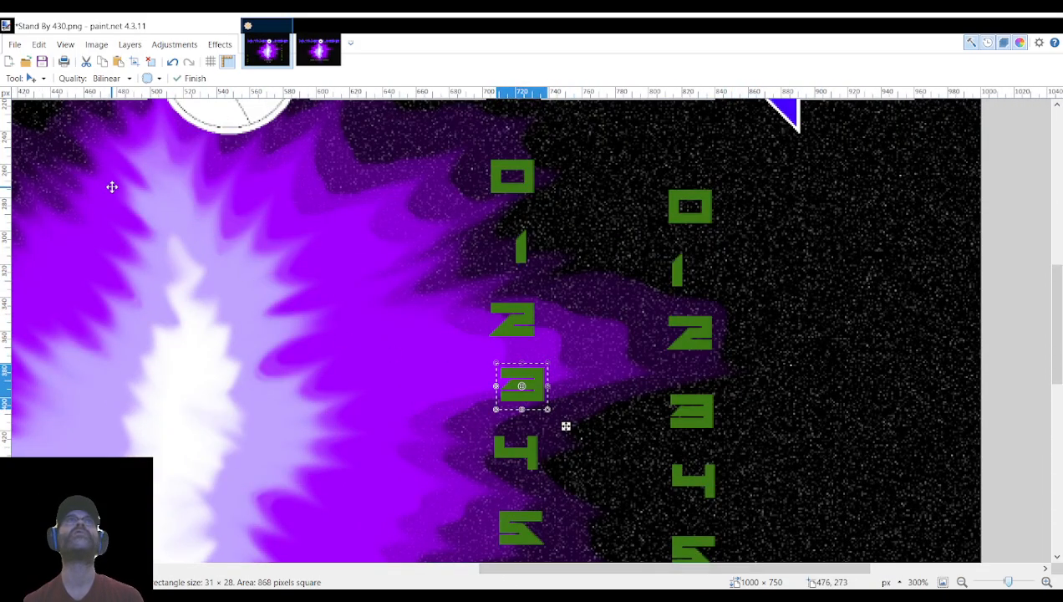
{"action": "left_click", "coordinate": [35, 140]}
{"action": "left_click_drag", "start_coordinate": [476, 291], "coordinate": [588, 437]}
{"action": "left_click", "coordinate": [46, 134]}
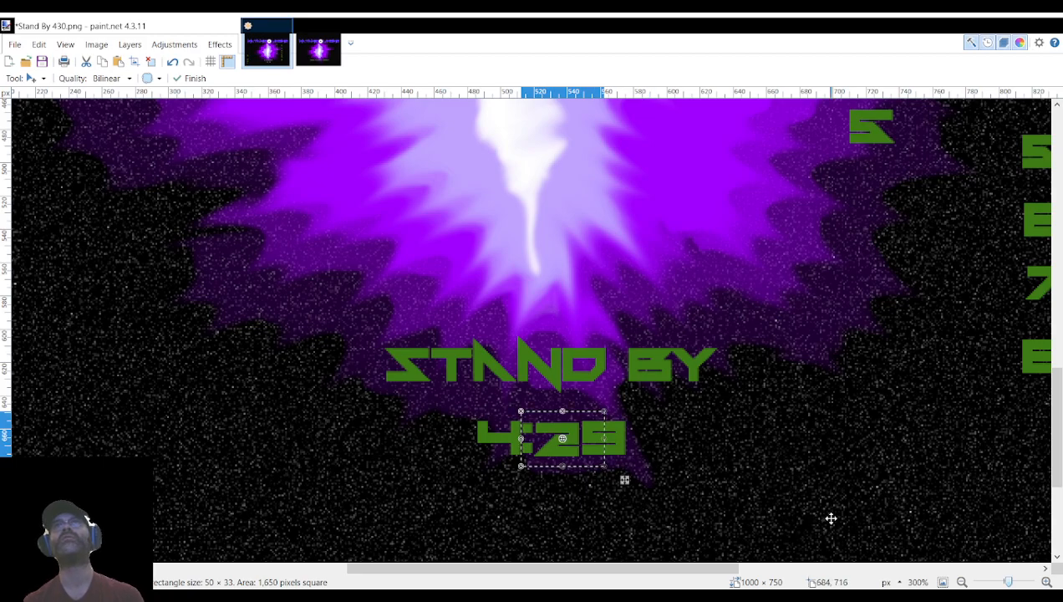
Zoom to 600% and align the 2 of 4:29 level with the digits beside it.
{"action": "left_click", "coordinate": [1047, 582]}
{"action": "left_click", "coordinate": [1047, 581]}
{"action": "left_click", "coordinate": [1047, 582]}
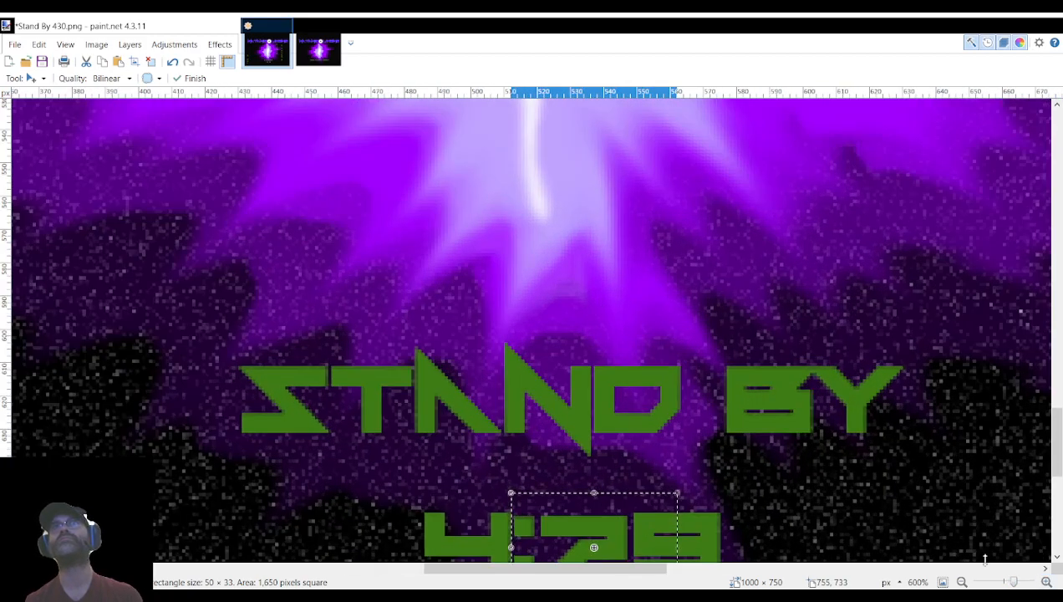
{"action": "scroll", "coordinate": [688, 386], "scroll_direction": "down", "scroll_amount": 3}
{"action": "key", "text": "ctrl+d"}
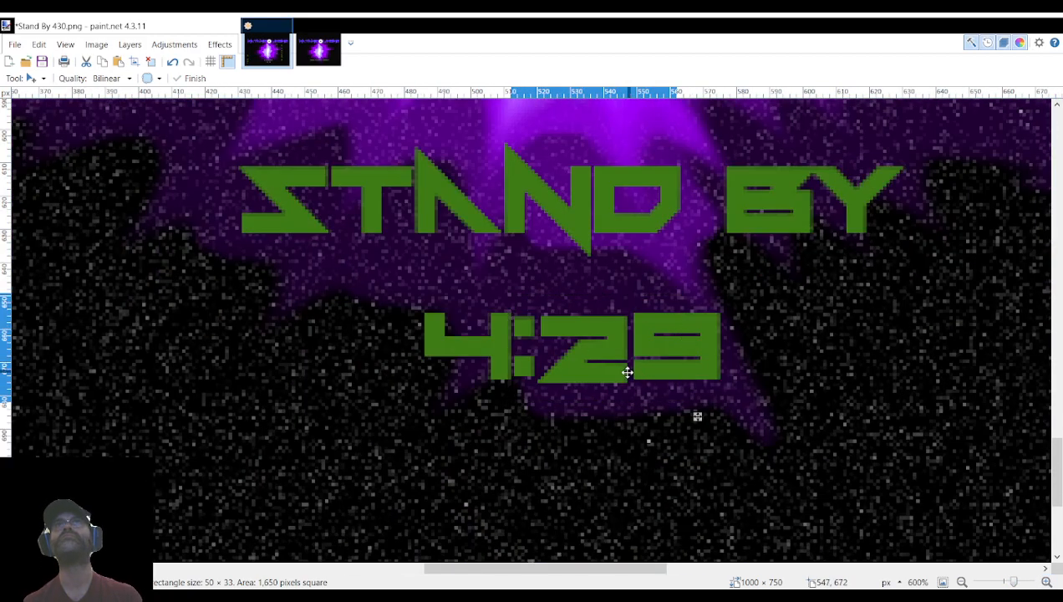
Save the 4:29 image as Stand By 429.png and undo the flattening applied by saving.
{"action": "key", "text": "ctrl+z"}
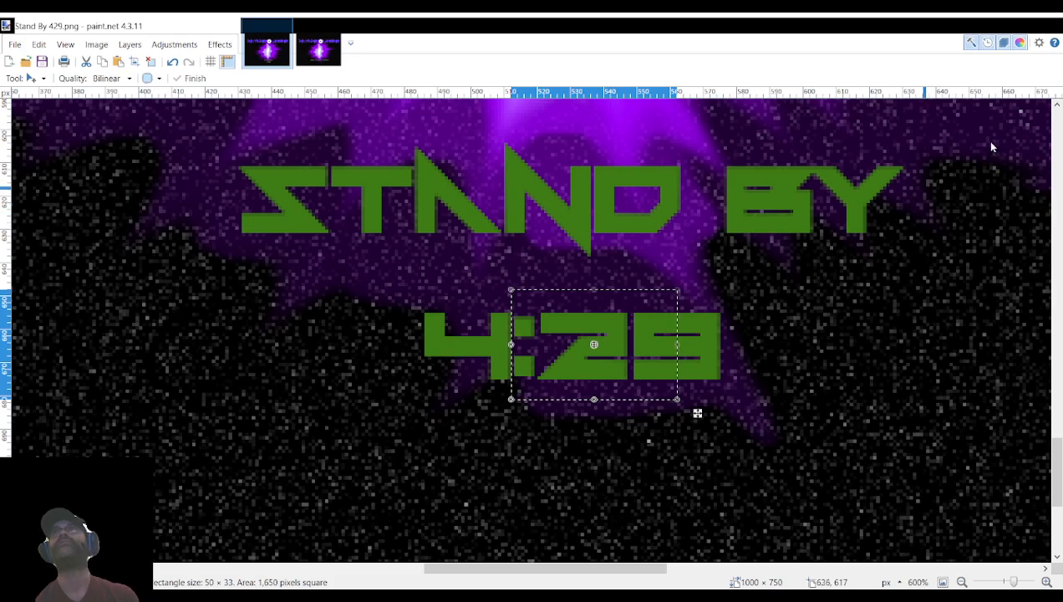
{"action": "key", "text": "ctrl+z"}
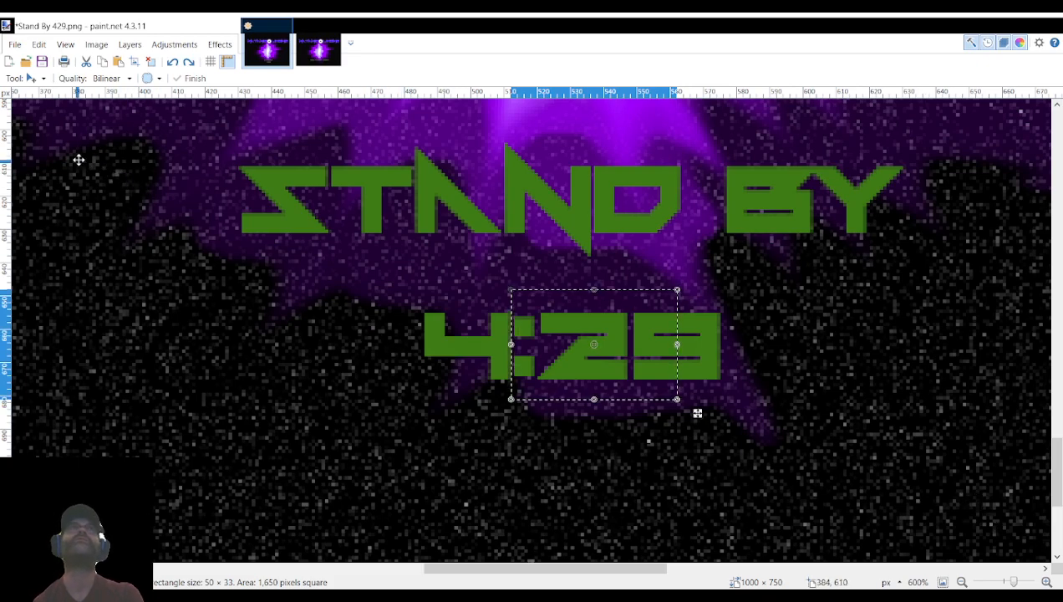
Select the 9 of 4:29 and move it back to the end of the outer digit column, below the 8.
{"action": "key", "text": "s"}
{"action": "left_click_drag", "start_coordinate": [621, 291], "coordinate": [737, 399]}
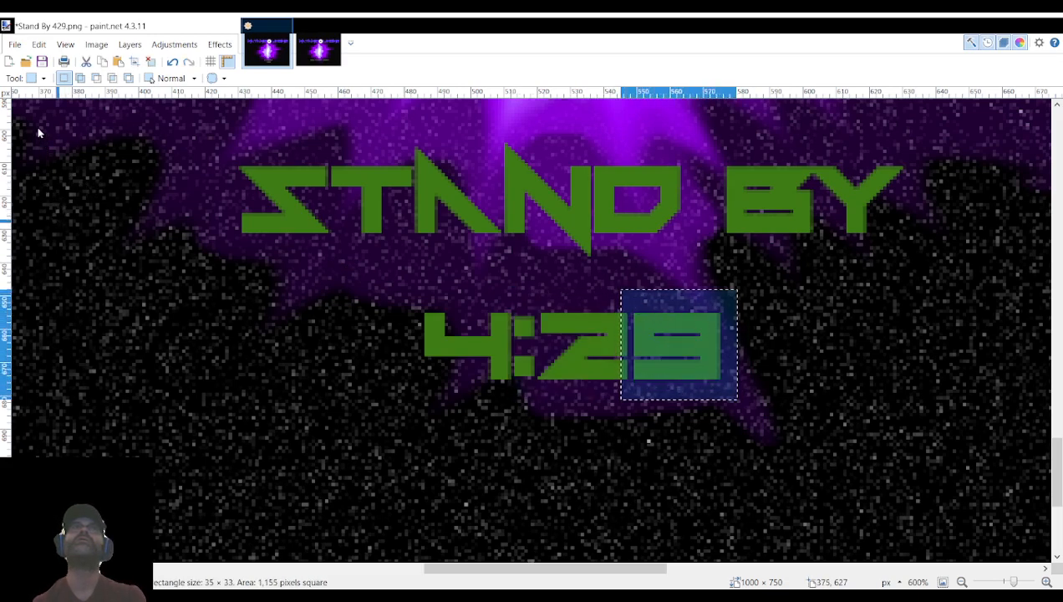
{"action": "key", "text": "m"}
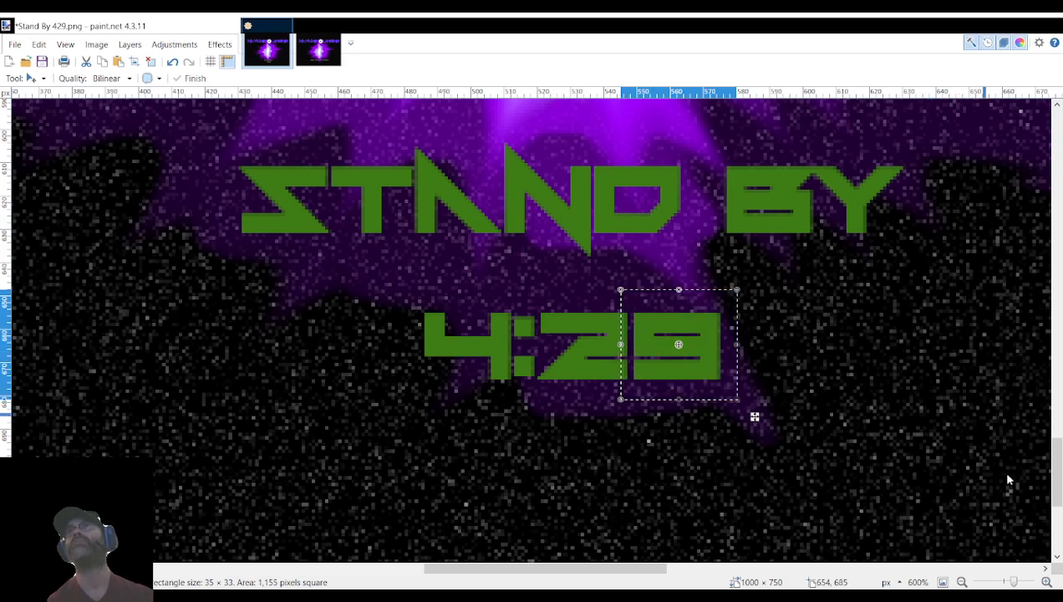
{"action": "left_click_drag", "start_coordinate": [706, 352], "coordinate": [631, 314]}
{"action": "scroll", "coordinate": [609, 325], "scroll_direction": "up", "scroll_amount": 3}
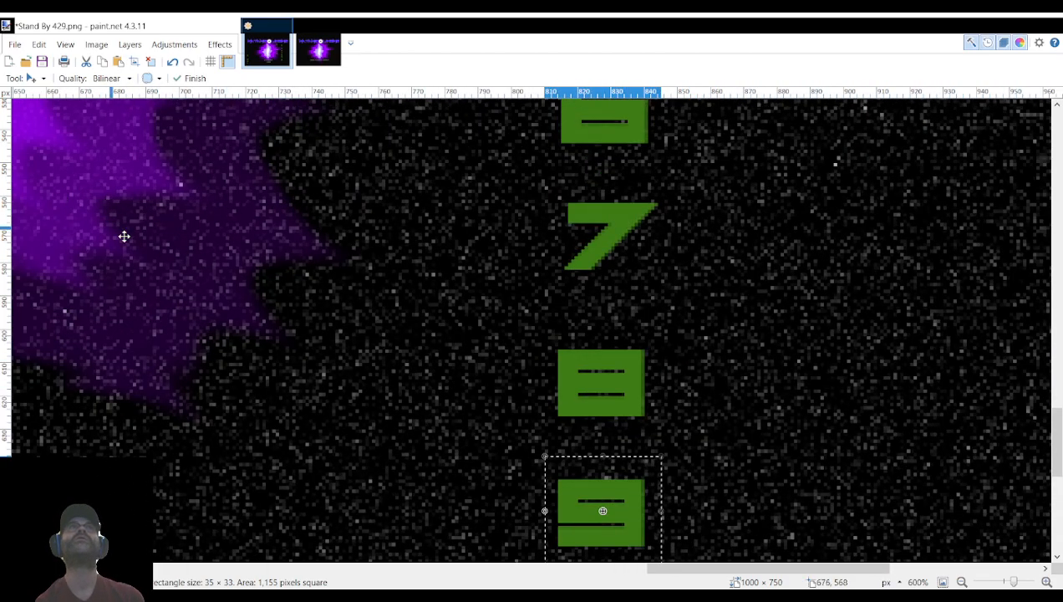
Select the 8 in the outer digit column and move it beside the 2 to form 4:28.
{"action": "scroll", "coordinate": [346, 309], "scroll_direction": "down", "scroll_amount": 1}
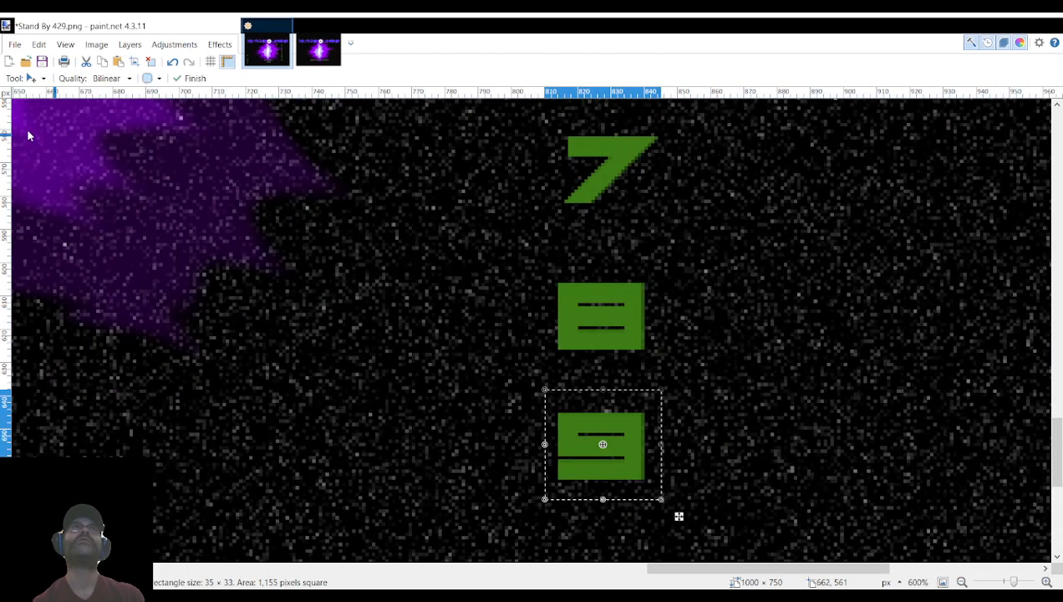
{"action": "key", "text": "s"}
{"action": "left_click_drag", "start_coordinate": [548, 270], "coordinate": [667, 360]}
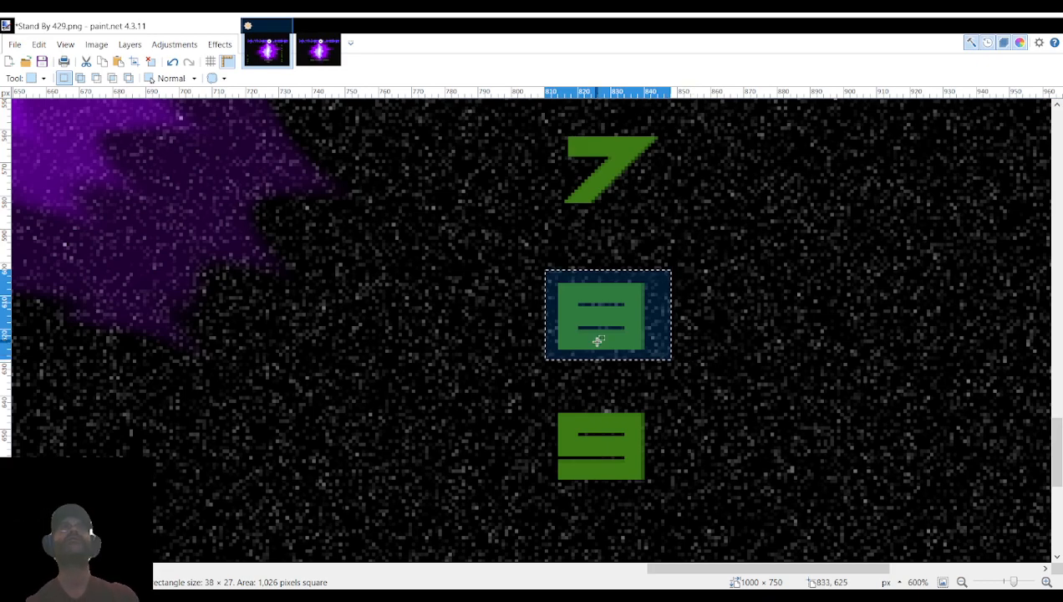
{"action": "key", "text": "m"}
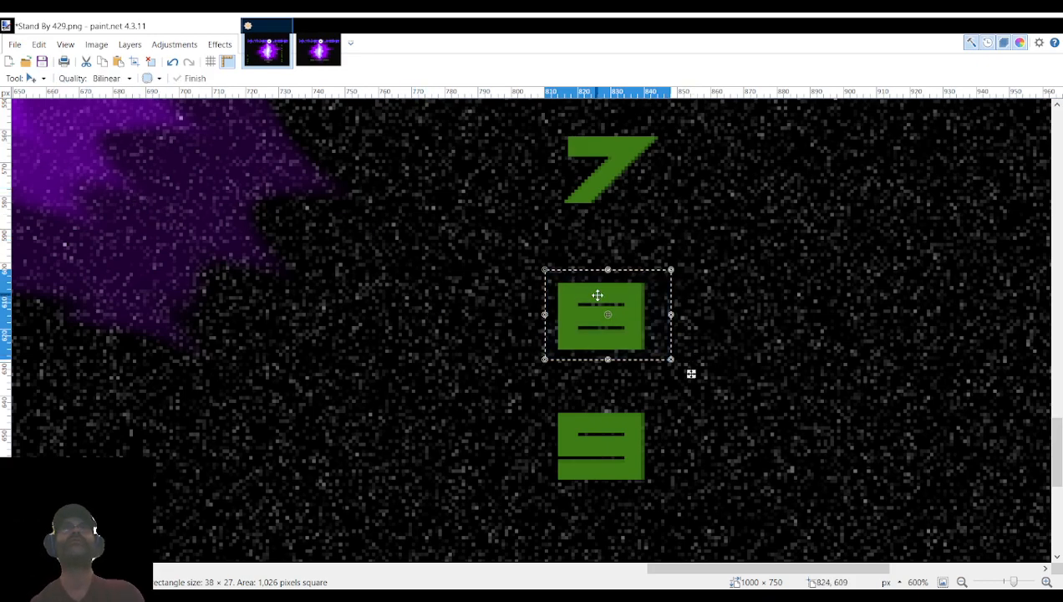
{"action": "left_click_drag", "start_coordinate": [642, 314], "coordinate": [551, 478]}
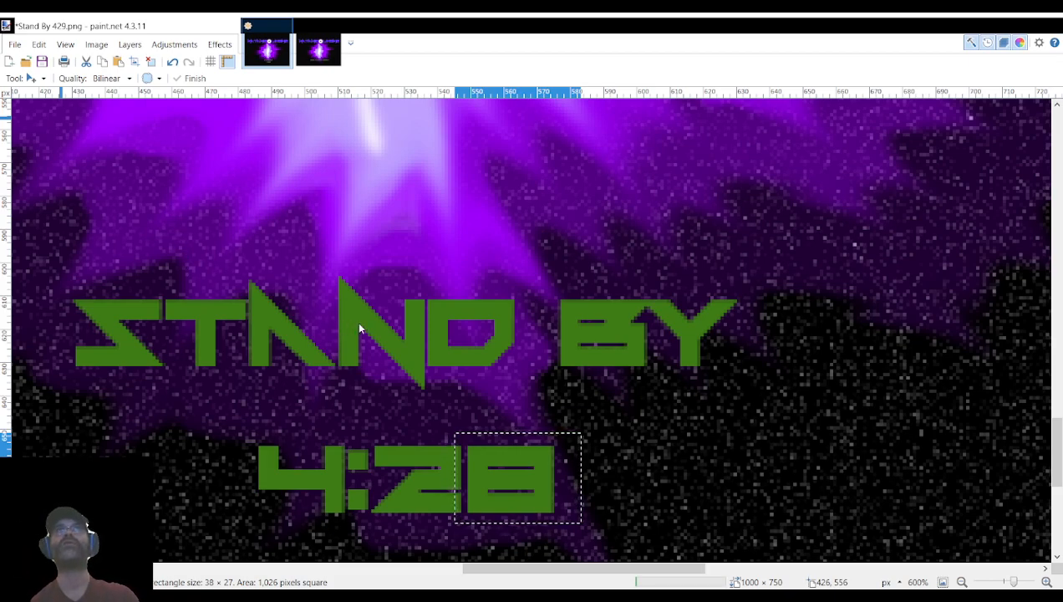
Save the 4:28 image as Stand By 428.png and undo the flattening applied by saving.
{"action": "left_click", "coordinate": [428, 335]}
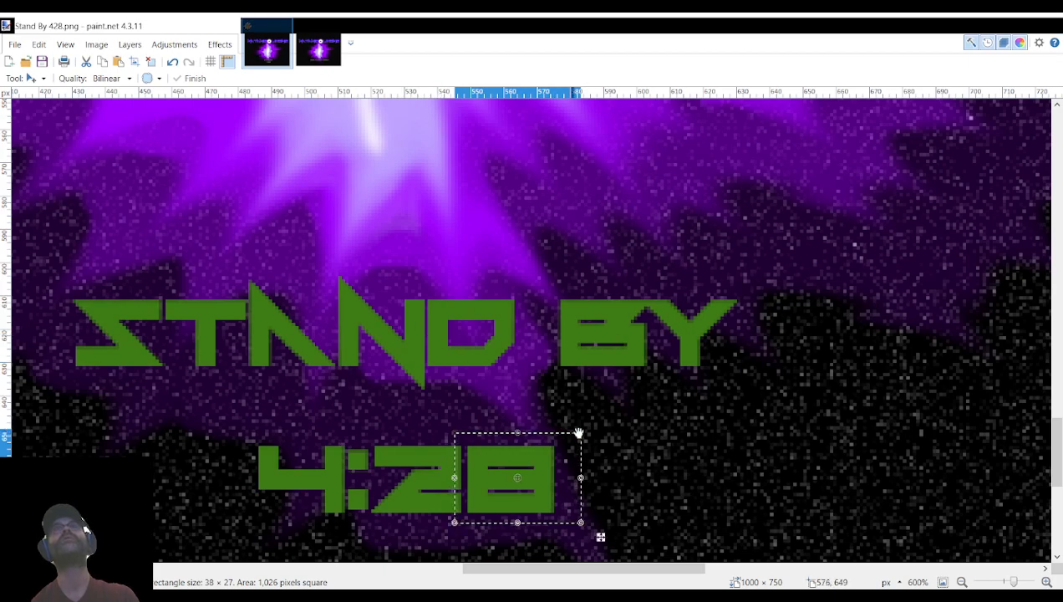
{"action": "key", "text": "ctrl+z"}
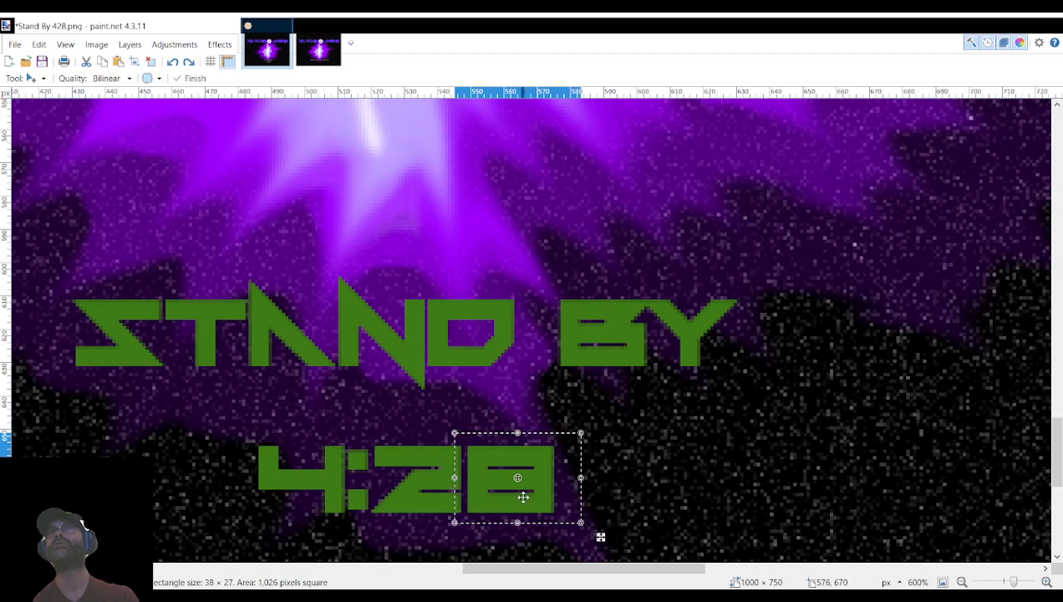
Move the 8 of 4:28 back to its place in the outer digit column, below the 7.
{"action": "left_click_drag", "start_coordinate": [547, 470], "coordinate": [284, 418]}
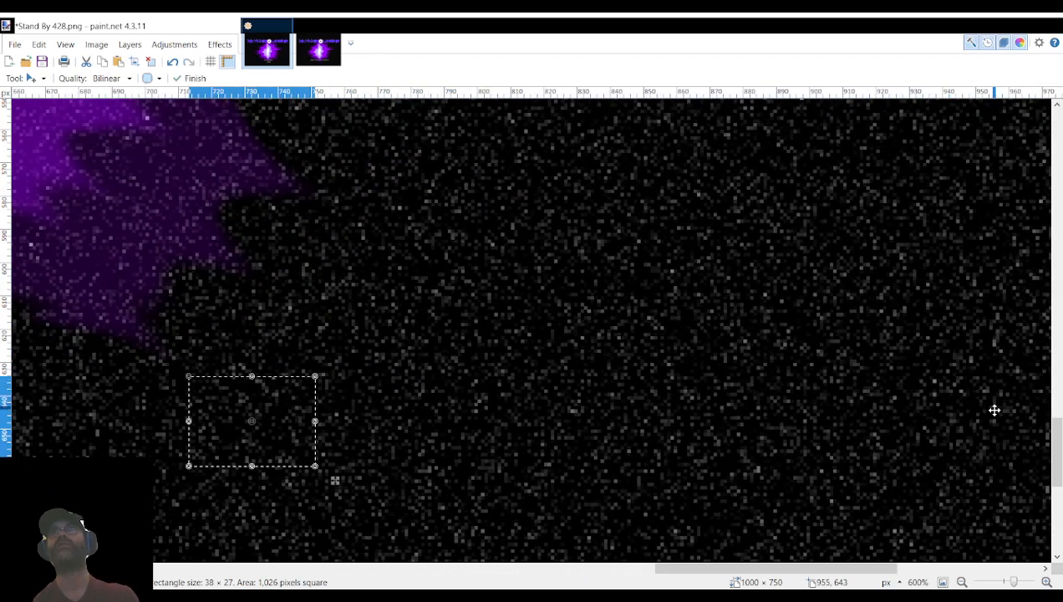
{"action": "left_click", "coordinate": [1026, 462]}
{"action": "left_click_drag", "start_coordinate": [294, 413], "coordinate": [611, 327]}
{"action": "scroll", "coordinate": [611, 328], "scroll_direction": "up", "scroll_amount": 3}
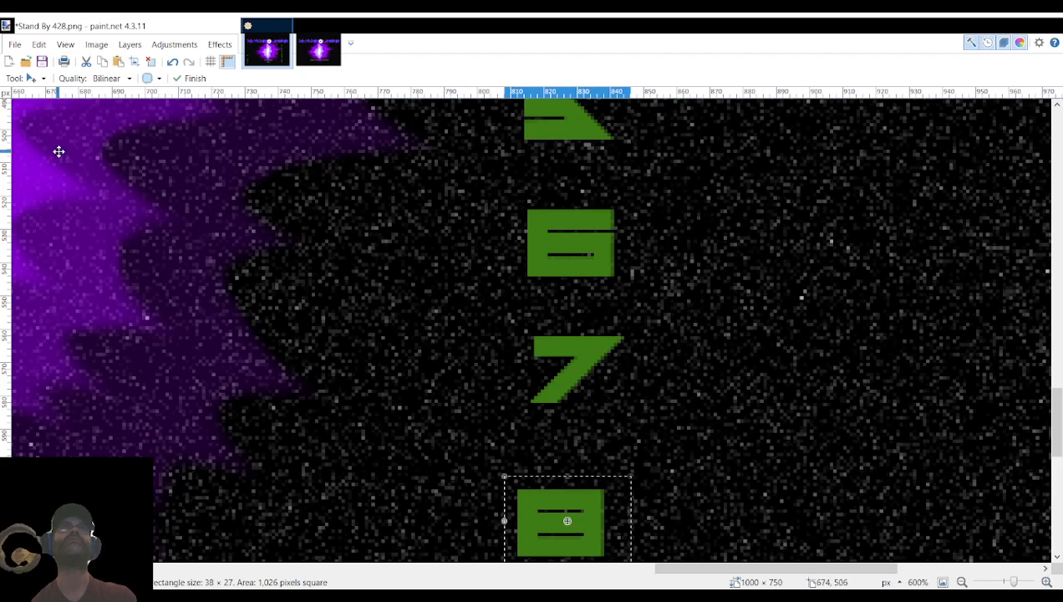
Move the 7 from the outer digit column beside the 2 to form 4:27, and save the image as Stand By 427.png.
{"action": "key", "text": "s"}
{"action": "left_click_drag", "start_coordinate": [522, 326], "coordinate": [647, 413]}
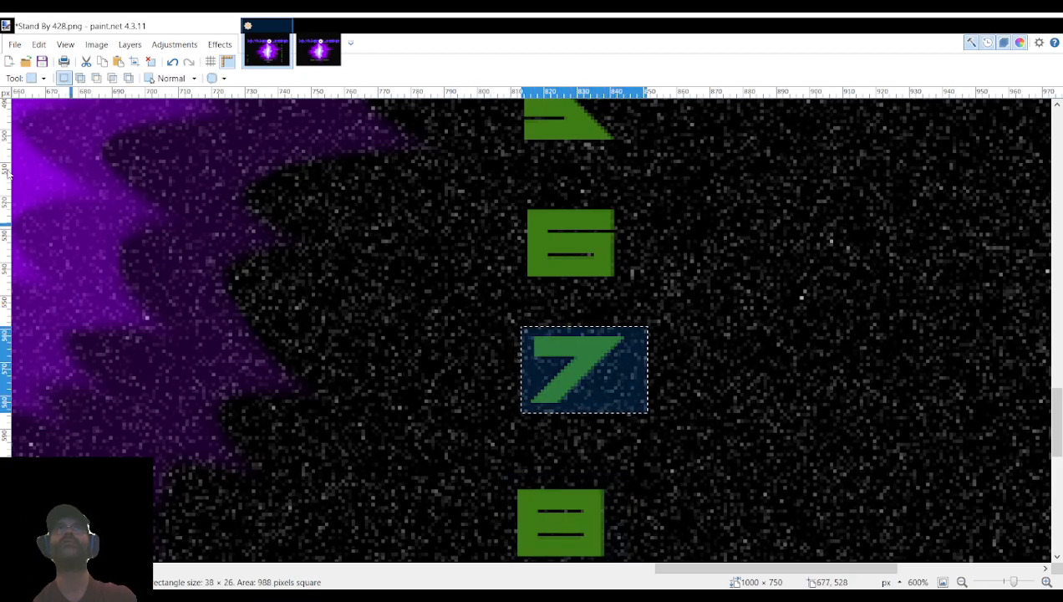
{"action": "left_click", "coordinate": [39, 126]}
{"action": "left_click_drag", "start_coordinate": [591, 374], "coordinate": [627, 267]}
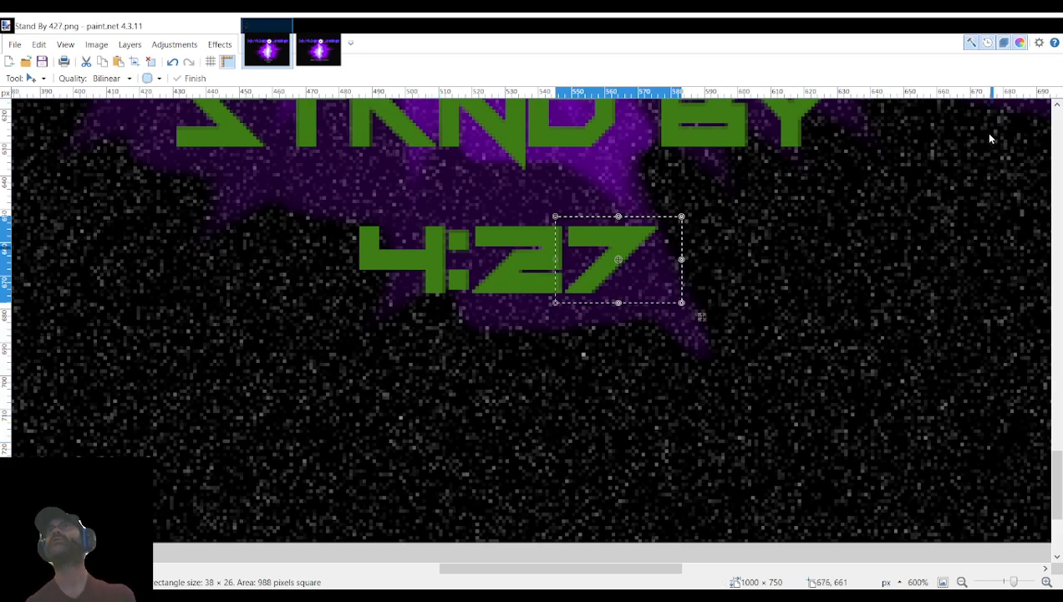
Undo the flattening applied by saving and return the 7 to the outer digit column, between the 6 and the 8.
{"action": "key", "text": "ctrl+z"}
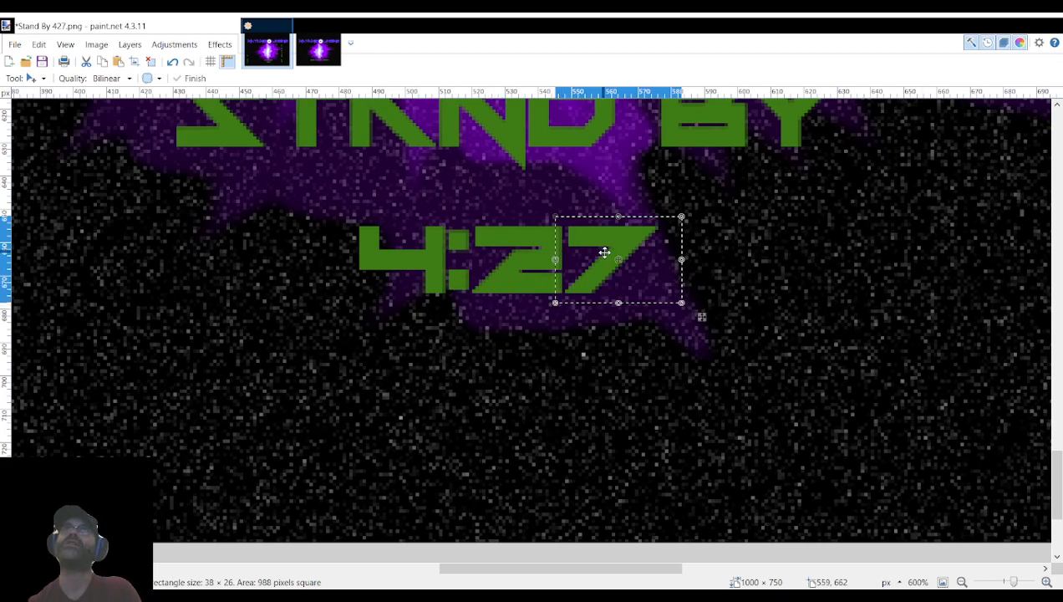
{"action": "left_click_drag", "start_coordinate": [627, 275], "coordinate": [608, 391]}
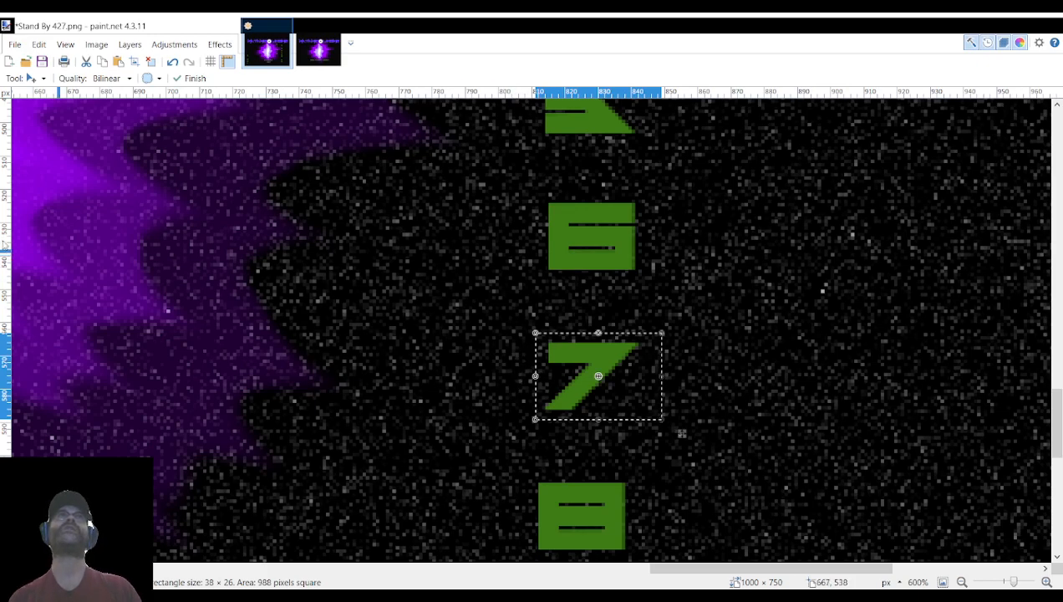
Move the 6 from the outer digit column beside the 2 to form 4:26, and save the image as Stand By 426.png.
{"action": "key", "text": "s"}
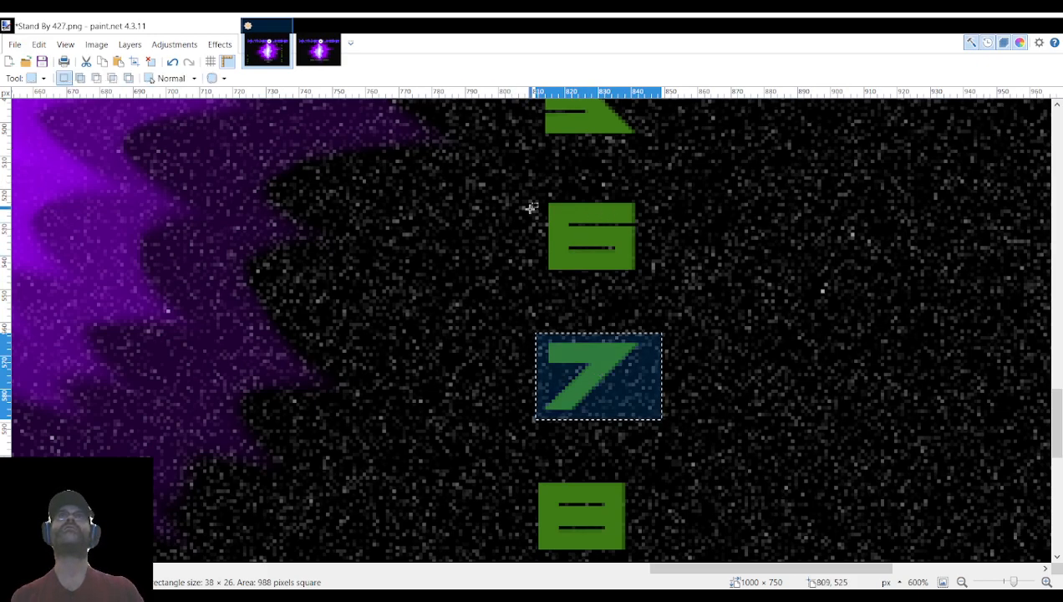
{"action": "left_click_drag", "start_coordinate": [529, 190], "coordinate": [659, 286]}
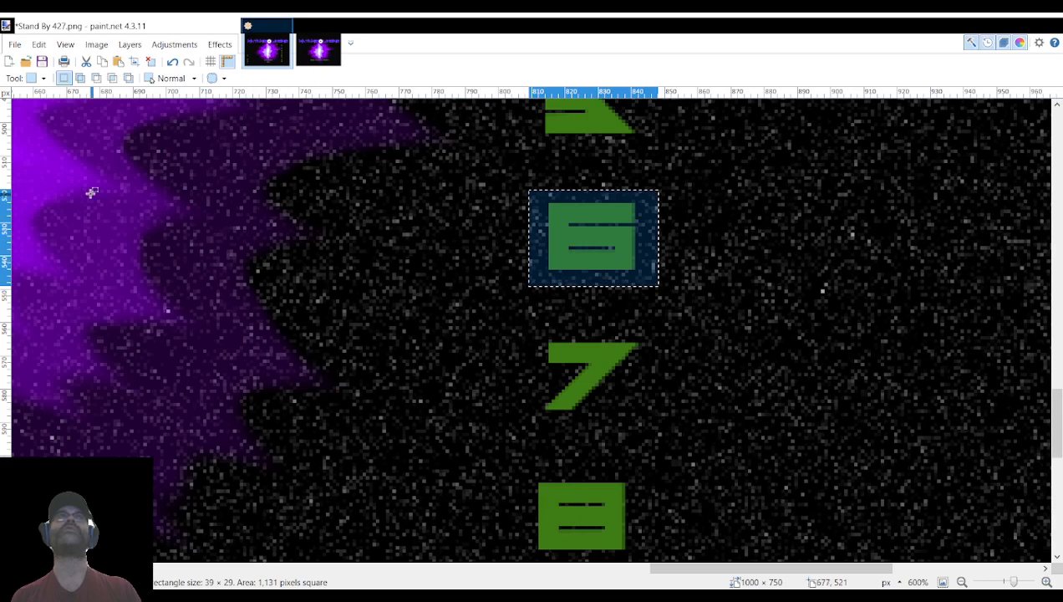
{"action": "key", "text": "m"}
{"action": "left_click_drag", "start_coordinate": [624, 243], "coordinate": [371, 266]}
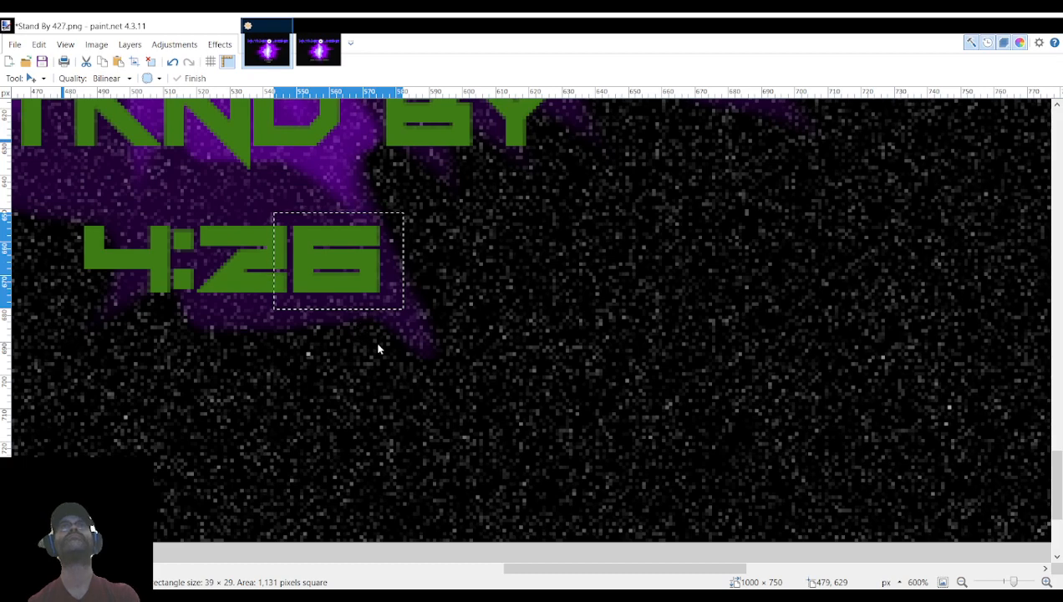
{"action": "left_click", "coordinate": [415, 332]}
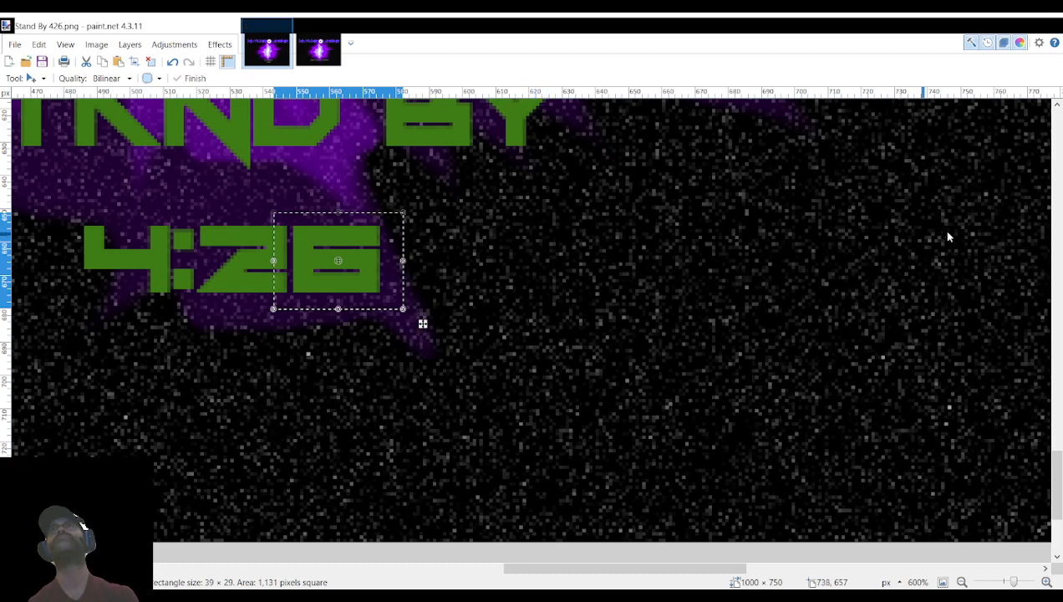
Undo the flattening applied by saving and return the 6 to the outer digit column, between the 5 and the 7.
{"action": "left_click", "coordinate": [973, 131]}
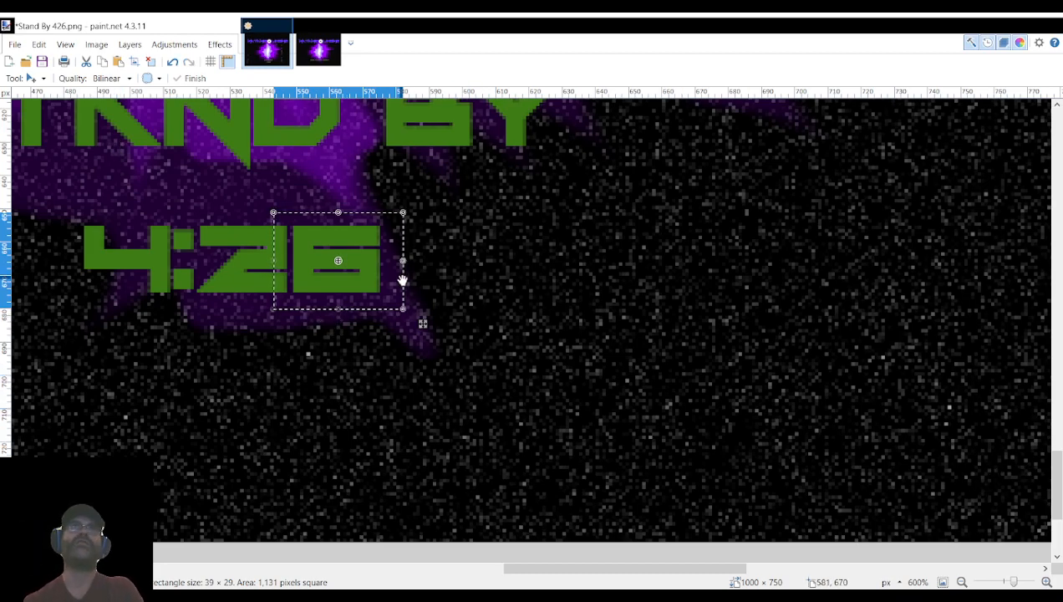
{"action": "left_click_drag", "start_coordinate": [373, 280], "coordinate": [757, 313]}
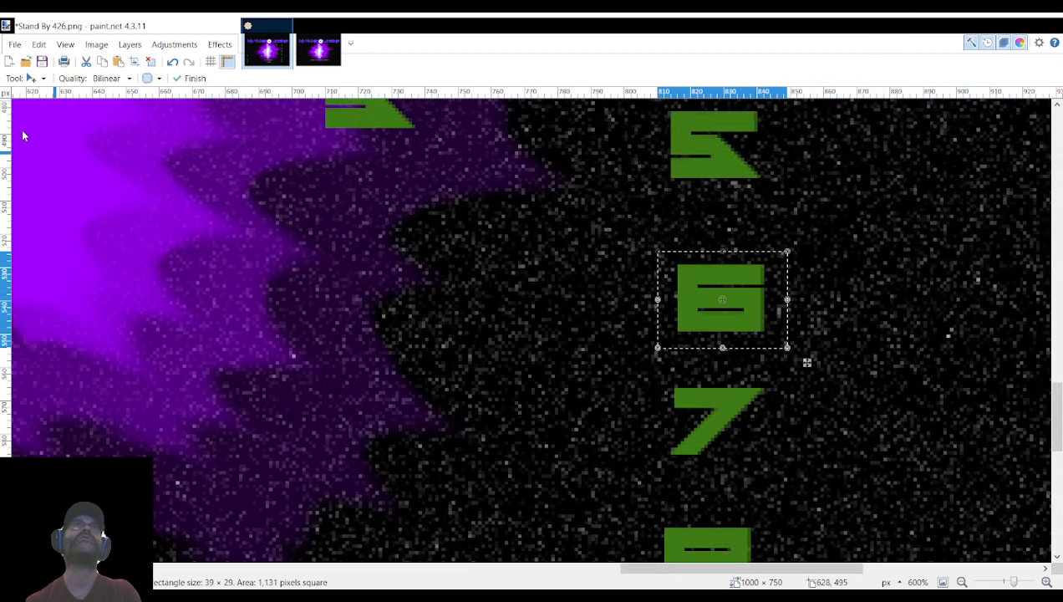
Move the 5 from the outer digit column beside the 2 to form 4:25, and save the image as Stand By 425.png.
{"action": "key", "text": "s"}
{"action": "scroll", "coordinate": [736, 268], "scroll_direction": "up", "scroll_amount": 1}
{"action": "left_click_drag", "start_coordinate": [665, 172], "coordinate": [766, 254]}
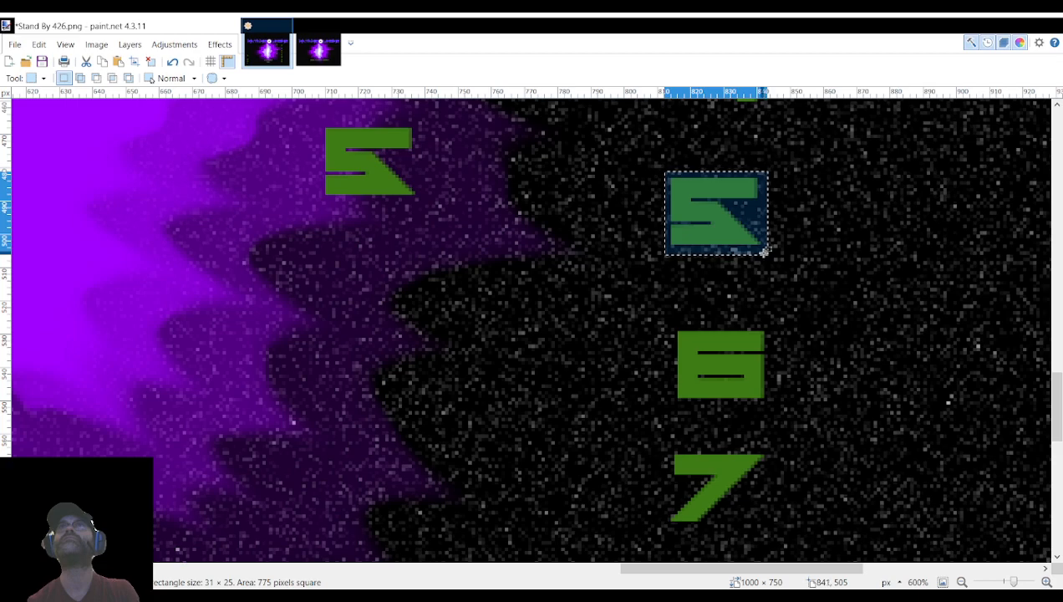
{"action": "left_click", "coordinate": [43, 134]}
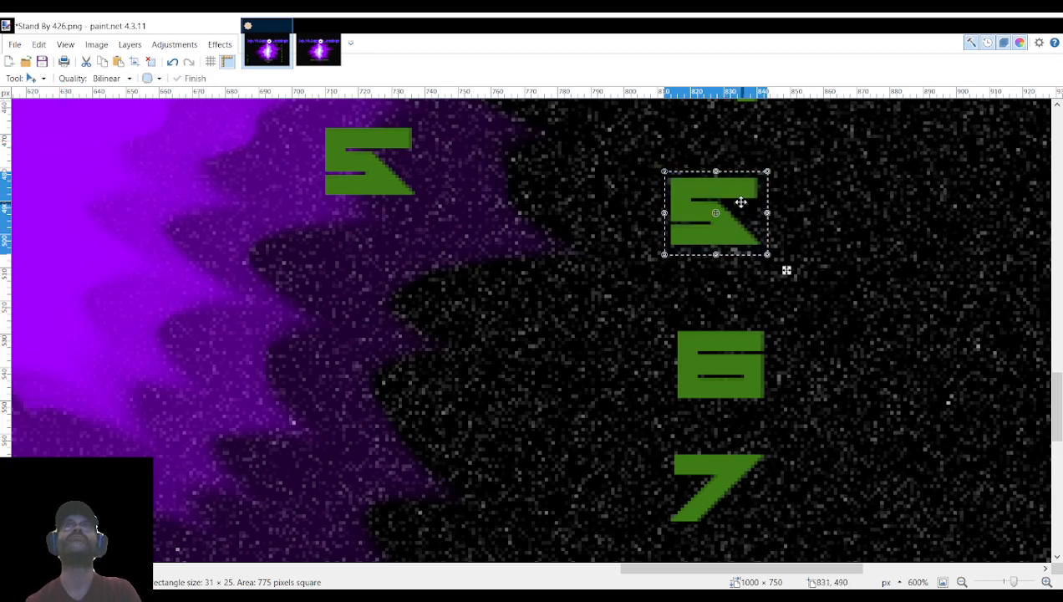
{"action": "left_click_drag", "start_coordinate": [732, 228], "coordinate": [381, 276]}
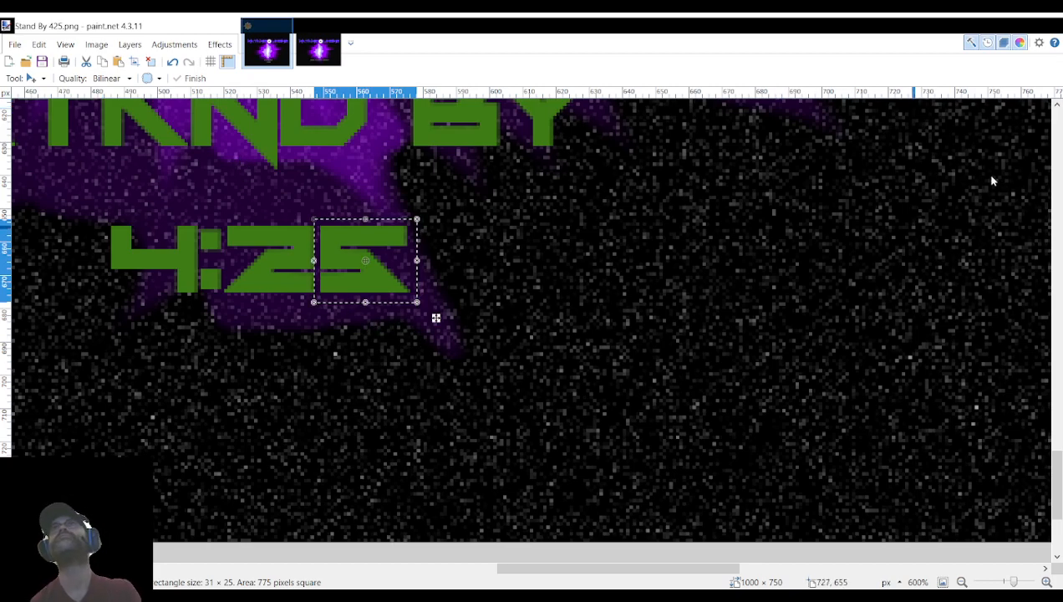
Undo the flattening applied by saving and return the 5 to the outer digit column, between the 4 and the 6.
{"action": "key", "text": "ctrl+z"}
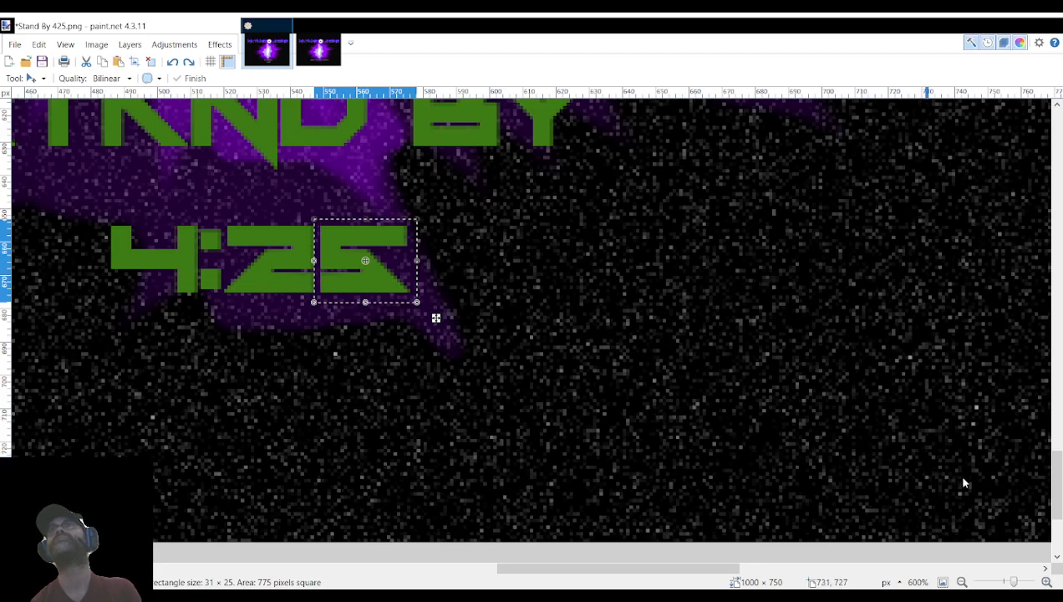
{"action": "key", "text": "ctrl+y"}
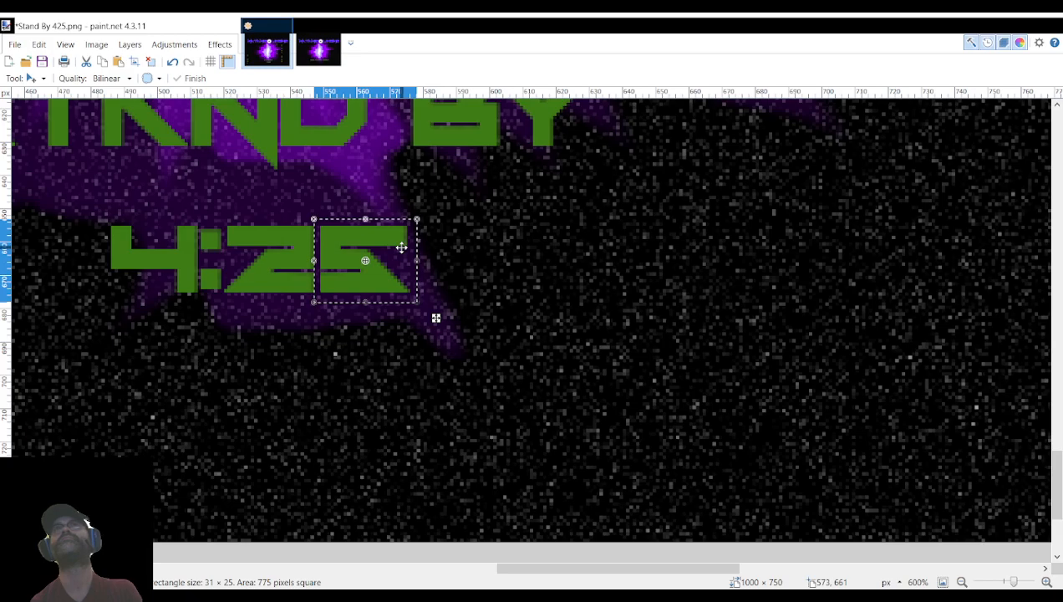
{"action": "left_click_drag", "start_coordinate": [391, 253], "coordinate": [705, 261]}
{"action": "scroll", "coordinate": [815, 230], "scroll_direction": "up", "scroll_amount": 3}
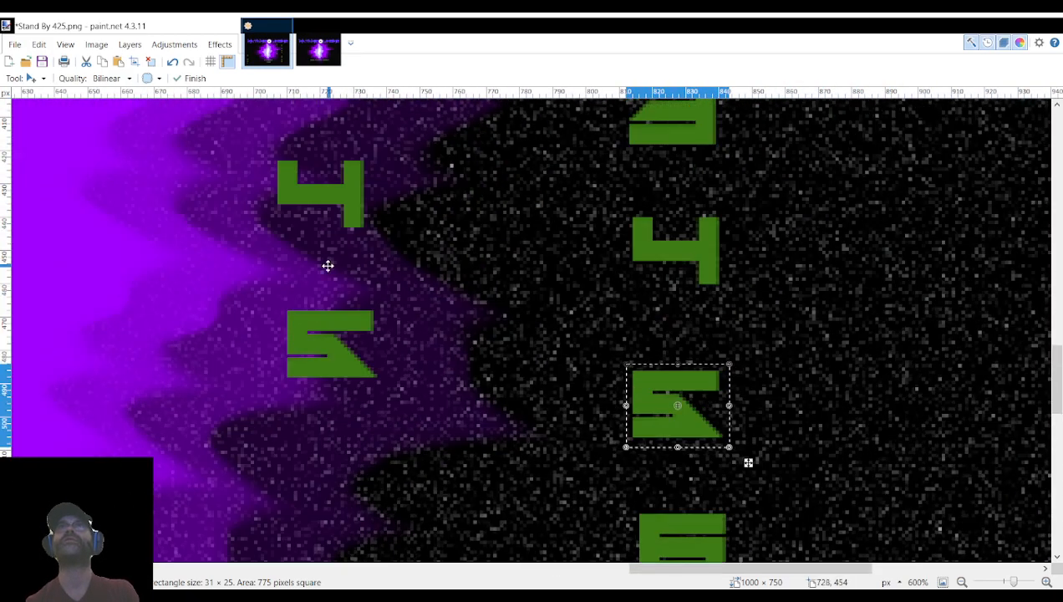
Move the 4 from the outer digit column beside the 2 to form 4:24, and save the image as Stand By 424.png.
{"action": "key", "text": "s"}
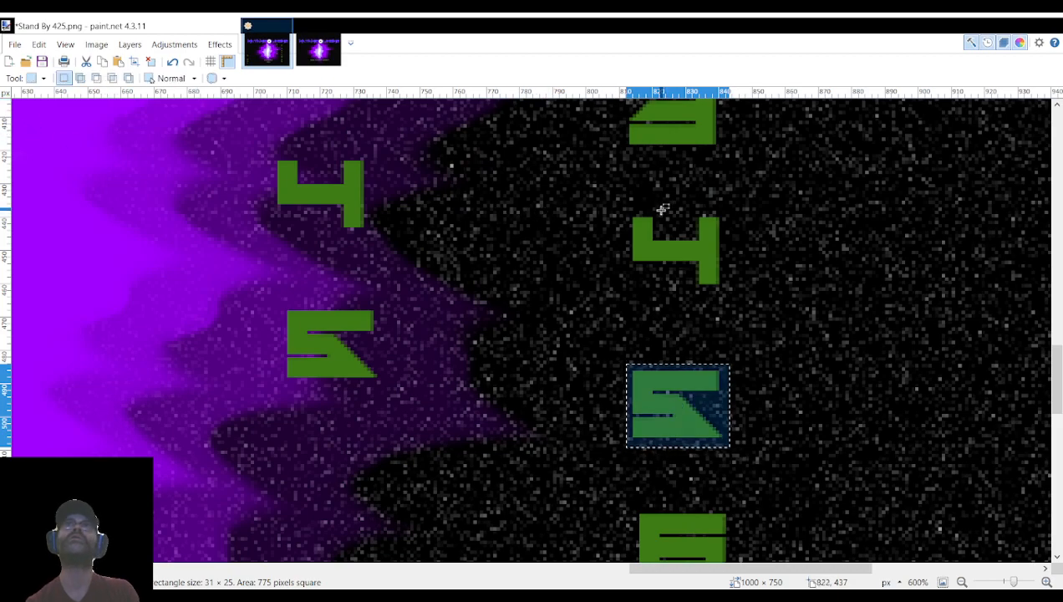
{"action": "left_click_drag", "start_coordinate": [625, 210], "coordinate": [739, 290]}
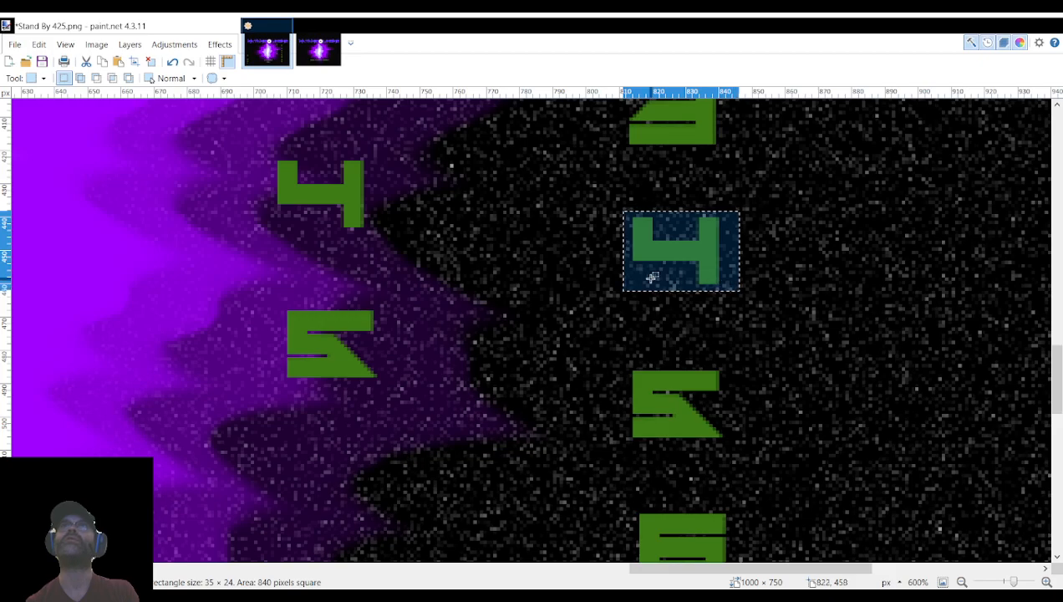
{"action": "left_click", "coordinate": [38, 134]}
{"action": "left_click_drag", "start_coordinate": [714, 269], "coordinate": [634, 280]}
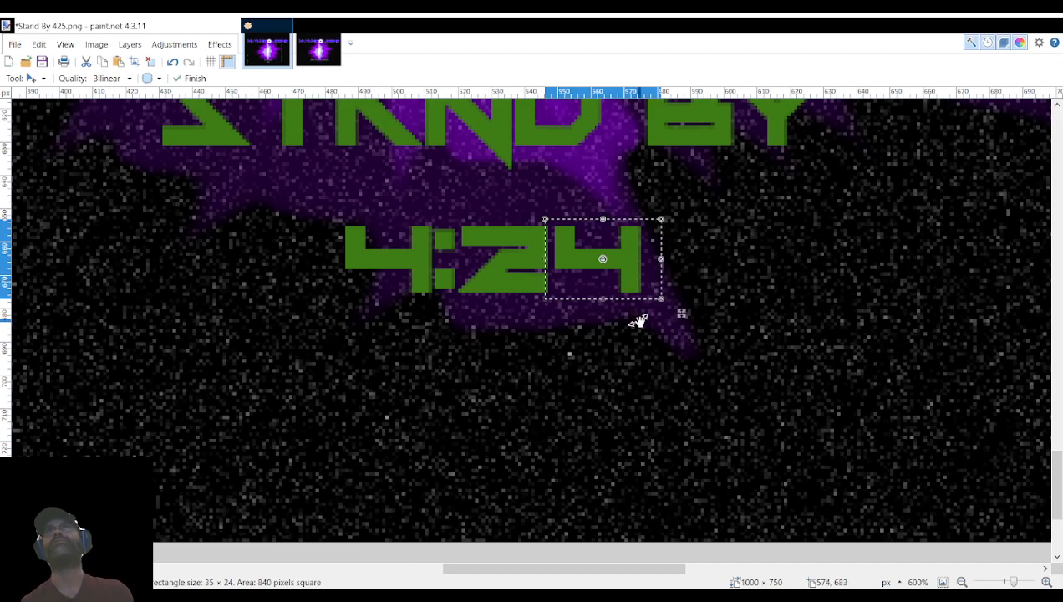
{"action": "scroll", "coordinate": [641, 379], "scroll_direction": "up", "scroll_amount": 3}
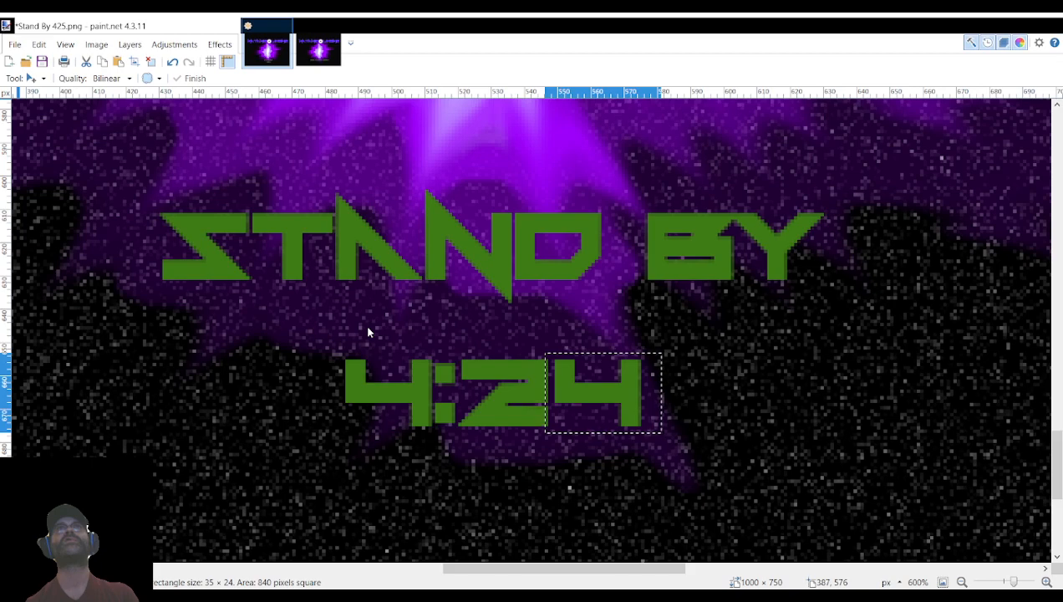
{"action": "key", "text": "Return"}
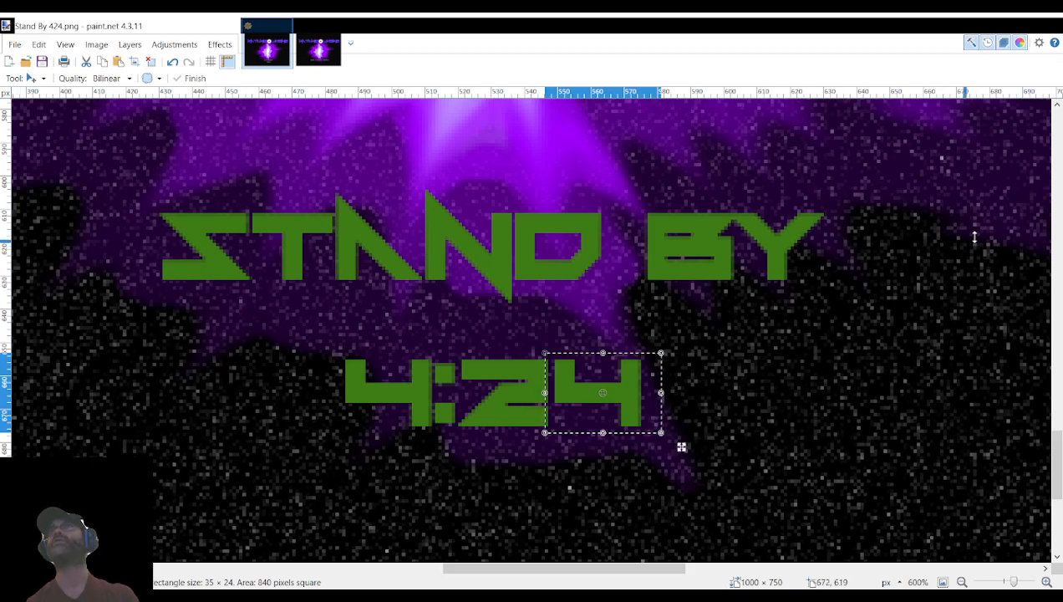
Undo the flattening applied by saving and return the last 4 of 4:24 to the outer digit column, below the 3.
{"action": "key", "text": "ctrl+z"}
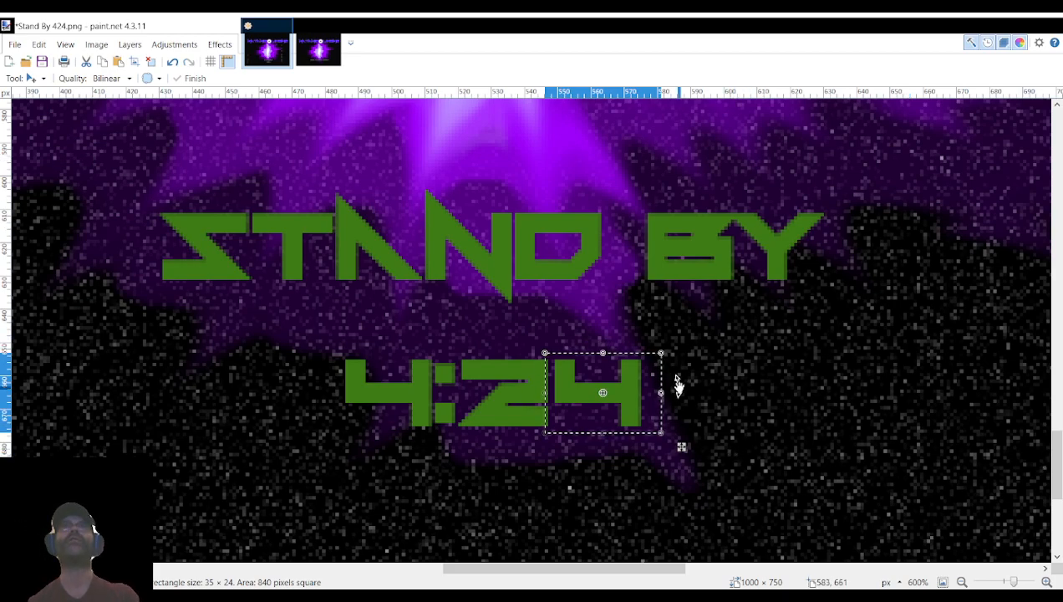
{"action": "mouse_move", "coordinate": [643, 390]}
{"action": "left_mouse_down"}
{"action": "mouse_move", "coordinate": [992, 379]}
{"action": "mouse_move", "coordinate": [637, 380]}
{"action": "left_mouse_up"}
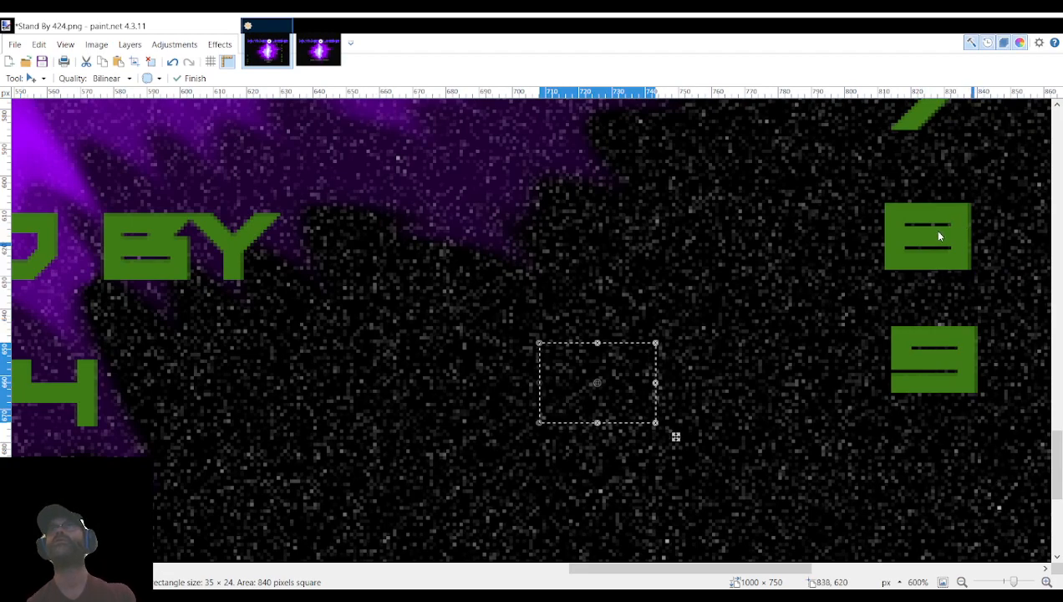
{"action": "key", "text": "ctrl+z"}
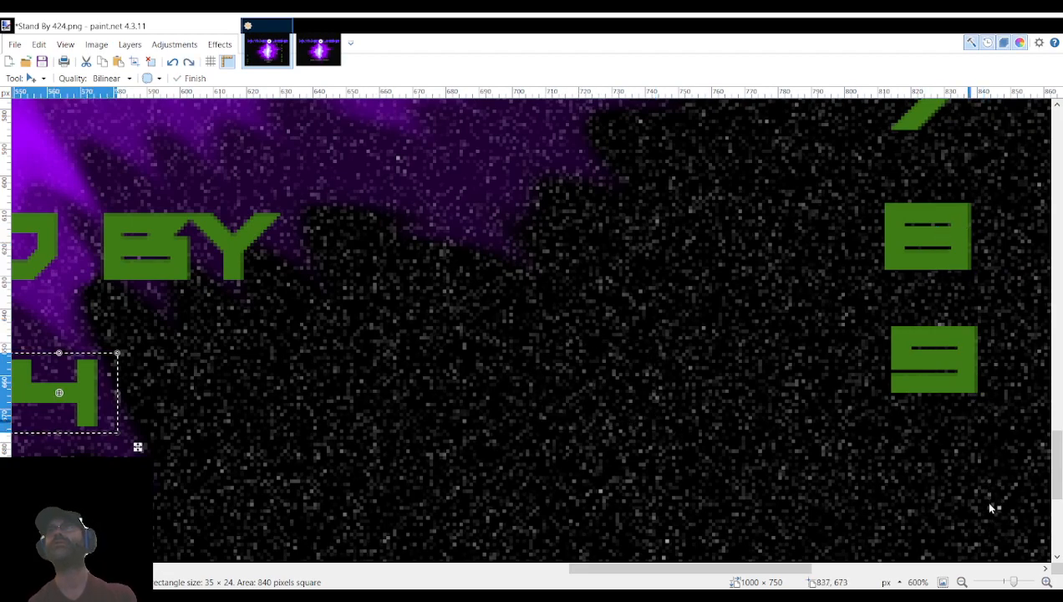
{"action": "scroll", "coordinate": [437, 436], "scroll_direction": "left", "scroll_amount": 3}
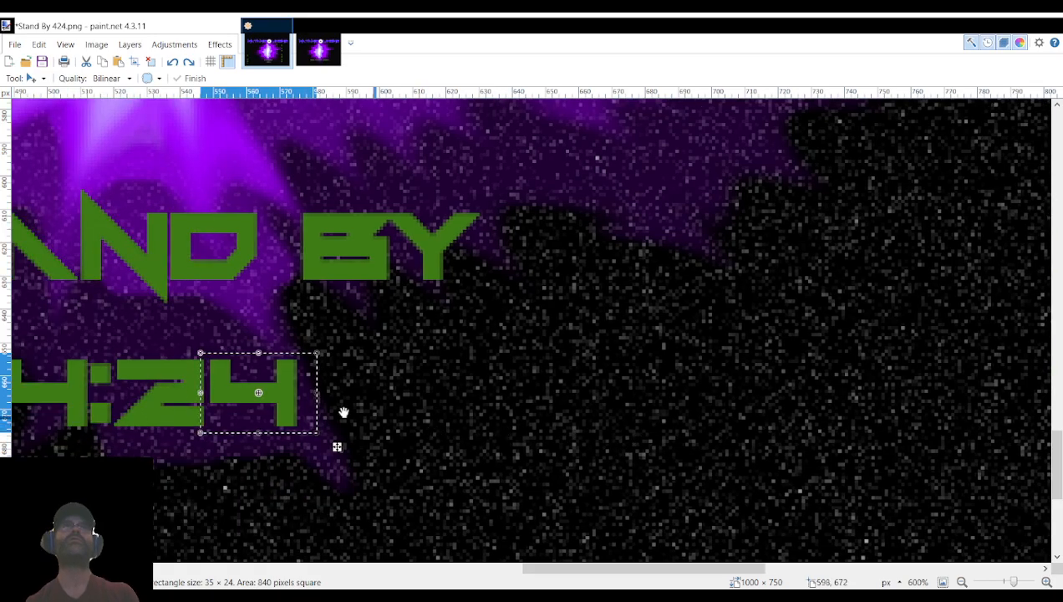
{"action": "left_click_drag", "start_coordinate": [288, 390], "coordinate": [644, 280]}
{"action": "scroll", "coordinate": [655, 311], "scroll_direction": "up", "scroll_amount": 3}
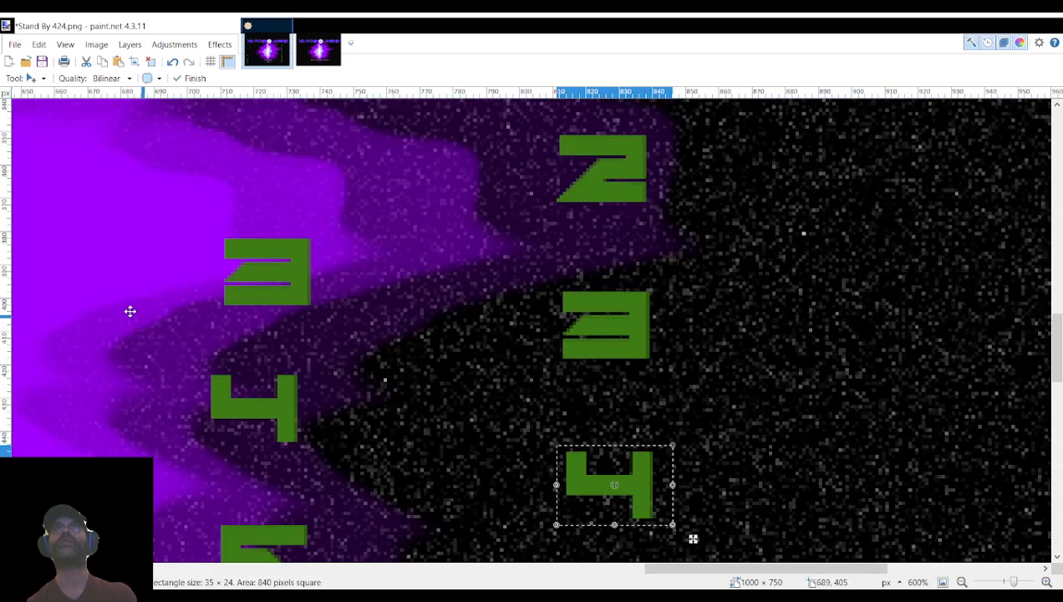
Move the 3 from the outer digit column beside the 2 to form 4:23, and save the image as Stand By 423.png.
{"action": "key", "text": "s"}
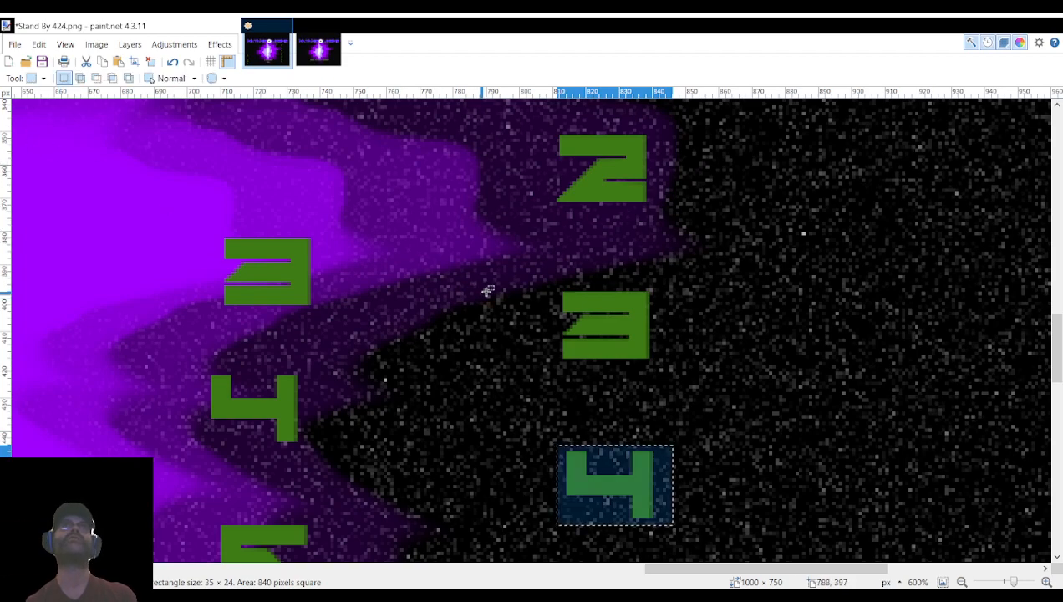
{"action": "left_click_drag", "start_coordinate": [558, 283], "coordinate": [655, 364]}
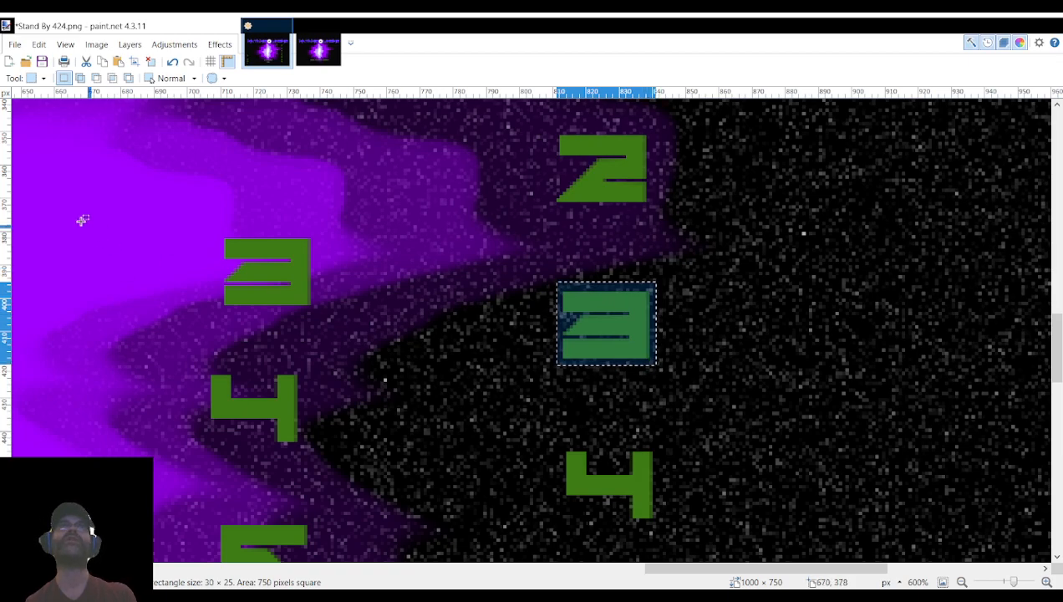
{"action": "left_click", "coordinate": [47, 137]}
{"action": "left_click_drag", "start_coordinate": [629, 326], "coordinate": [707, 310]}
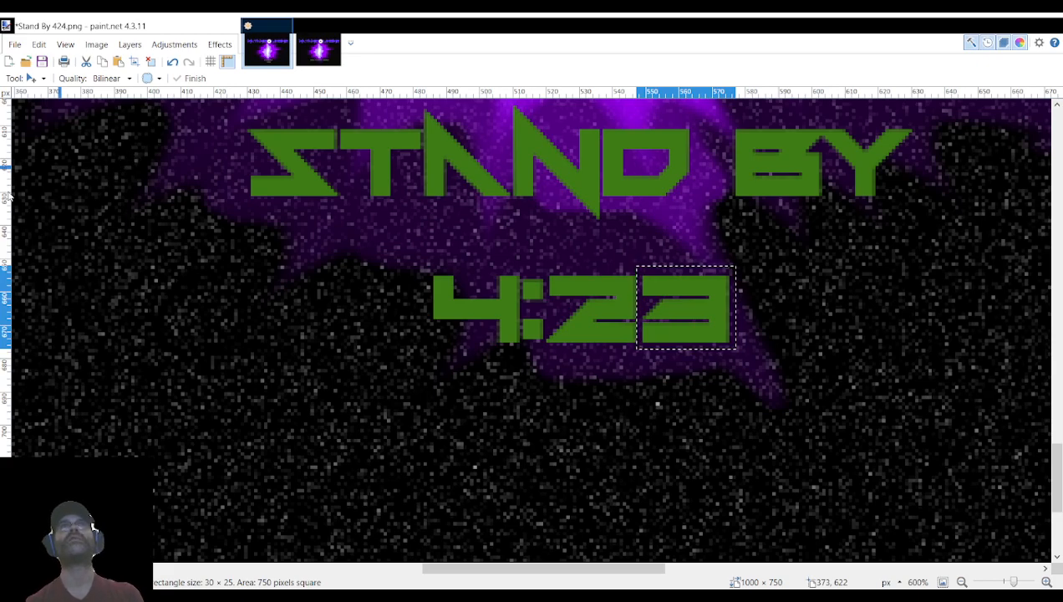
{"action": "left_click", "coordinate": [402, 333]}
Undo the flattening applied by saving and return the 3 to the outer digit column, between the 2 and the 4.
{"action": "key", "text": "ctrl+z"}
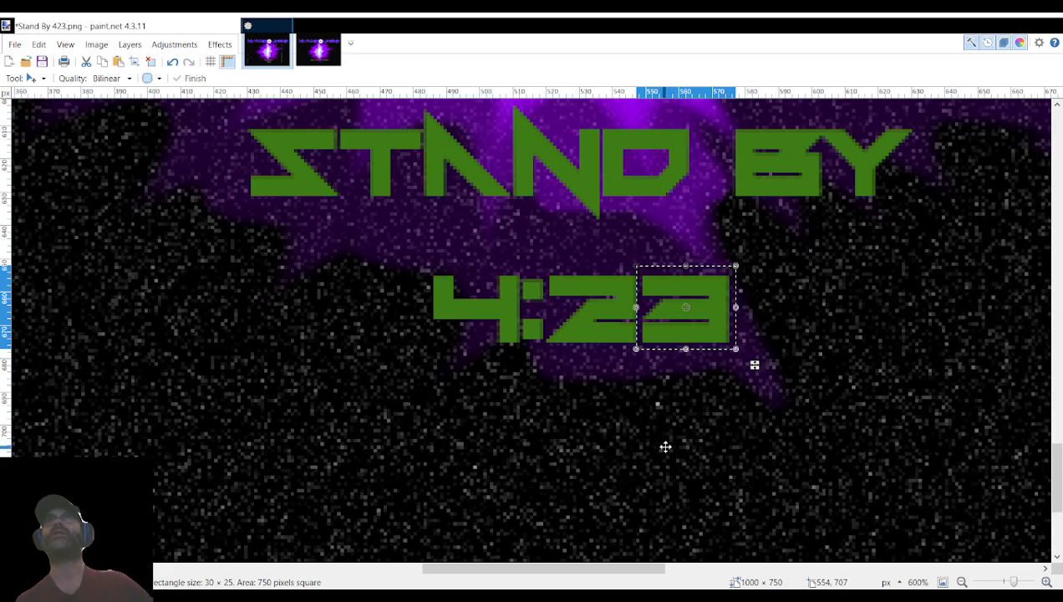
{"action": "left_click_drag", "start_coordinate": [705, 317], "coordinate": [527, 356]}
{"action": "scroll", "coordinate": [577, 404], "scroll_direction": "up", "scroll_amount": 2}
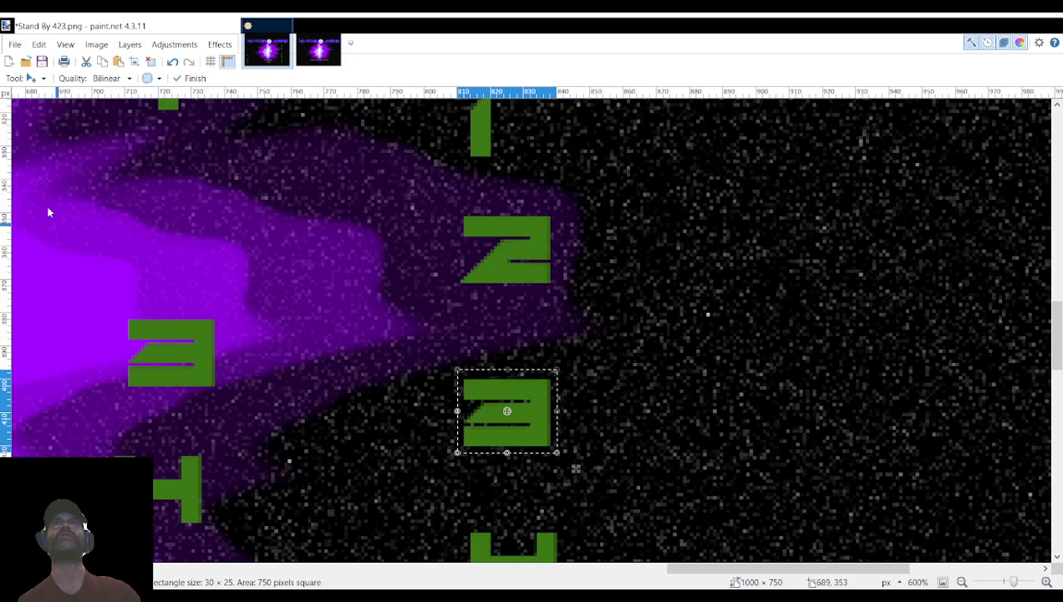
Move the 2 from the outer digit column beside the first 2 to form 4:22, and save the image as Stand By 422.png.
{"action": "key", "text": "s"}
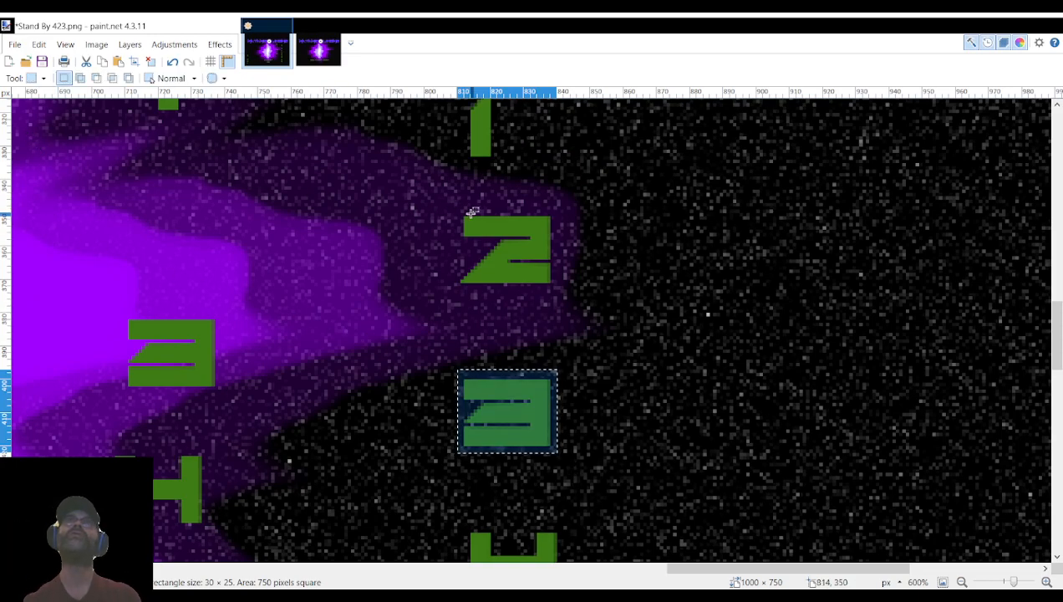
{"action": "left_click_drag", "start_coordinate": [455, 211], "coordinate": [557, 291]}
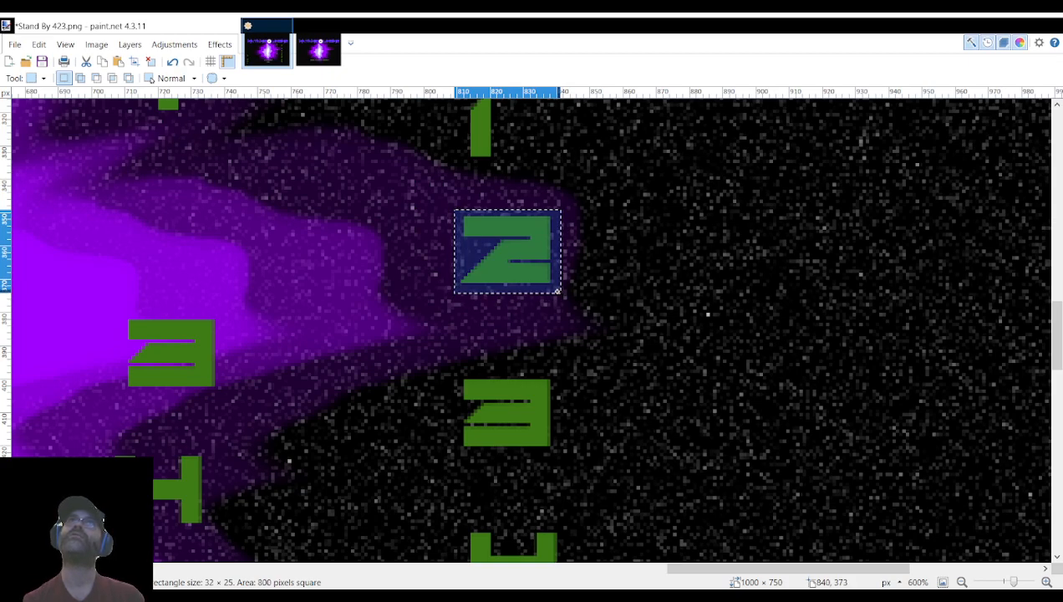
{"action": "left_click", "coordinate": [43, 128]}
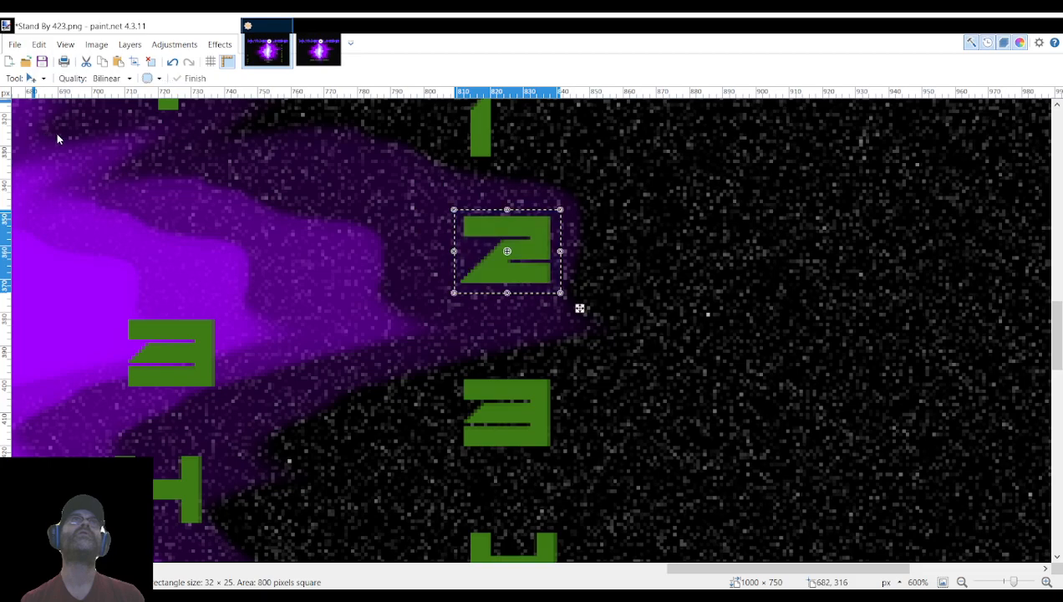
{"action": "left_click_drag", "start_coordinate": [537, 237], "coordinate": [540, 321]}
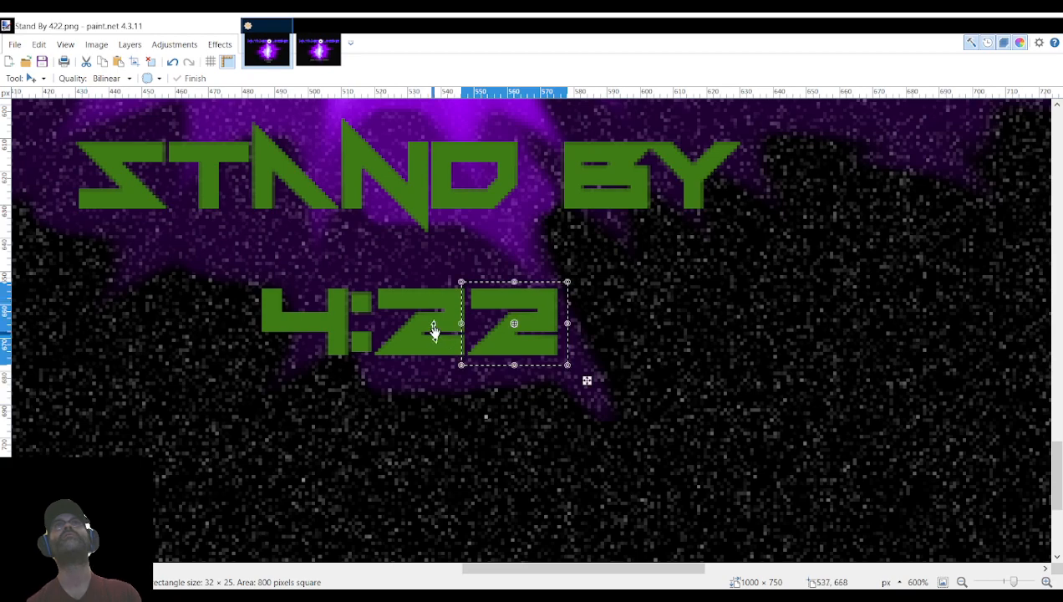
Undo the flattening applied by saving, and move the 1 from the inner digit column onto the last 2 of 4:22.
{"action": "key", "text": "ctrl+z"}
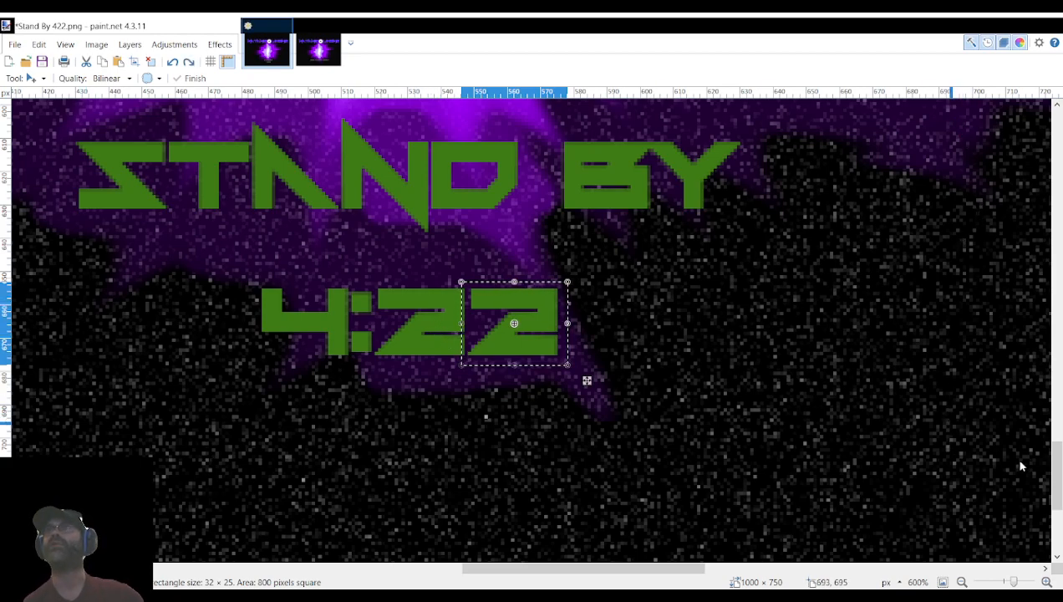
{"action": "key", "text": "ctrl+y"}
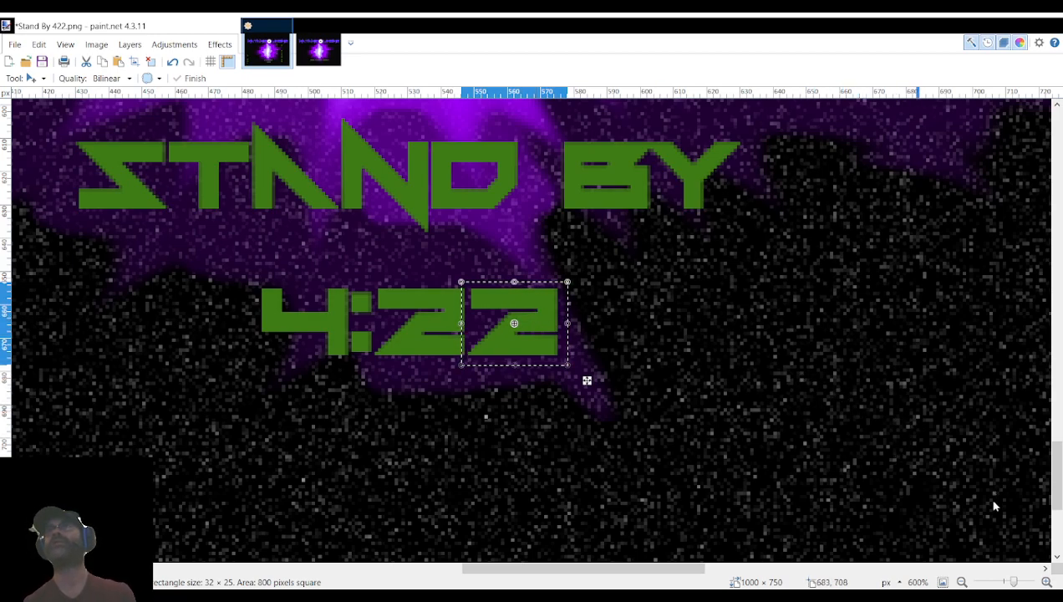
{"action": "scroll", "coordinate": [778, 355], "scroll_direction": "down", "scroll_amount": 3}
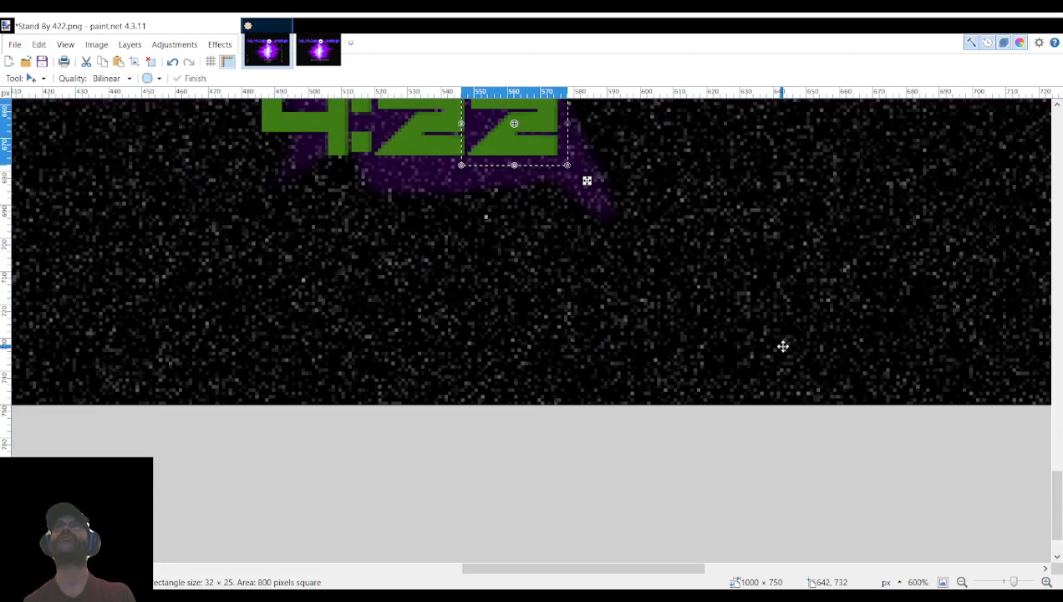
{"action": "scroll", "coordinate": [799, 301], "scroll_direction": "up", "scroll_amount": 4}
{"action": "scroll", "coordinate": [802, 276], "scroll_direction": "up", "scroll_amount": 3}
{"action": "scroll", "coordinate": [802, 265], "scroll_direction": "right", "scroll_amount": 6}
{"action": "scroll", "coordinate": [802, 264], "scroll_direction": "up", "scroll_amount": 7}
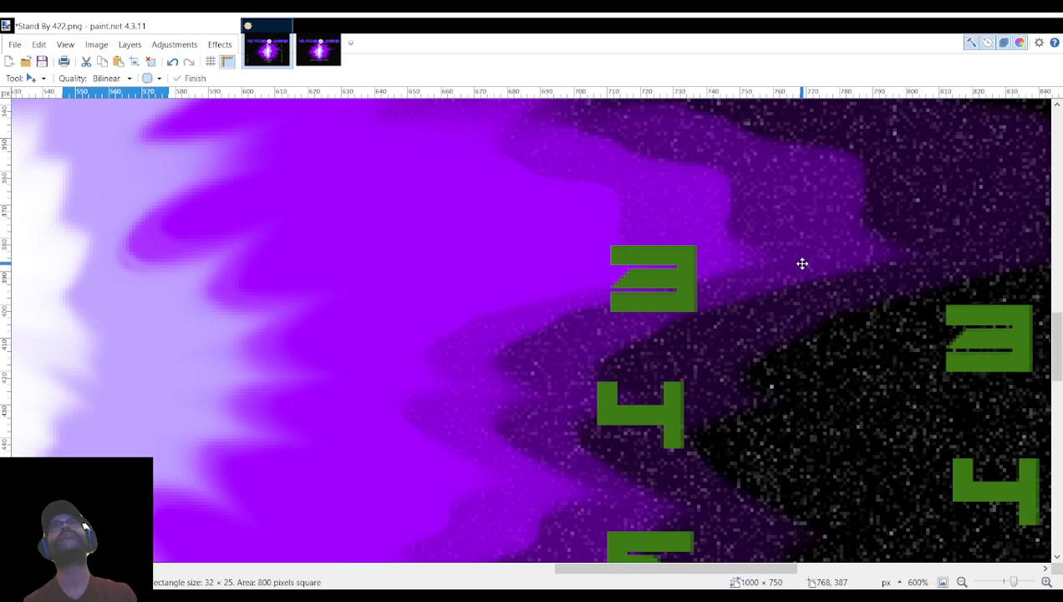
{"action": "scroll", "coordinate": [802, 264], "scroll_direction": "up", "scroll_amount": 3}
{"action": "scroll", "coordinate": [672, 288], "scroll_direction": "up", "scroll_amount": 2}
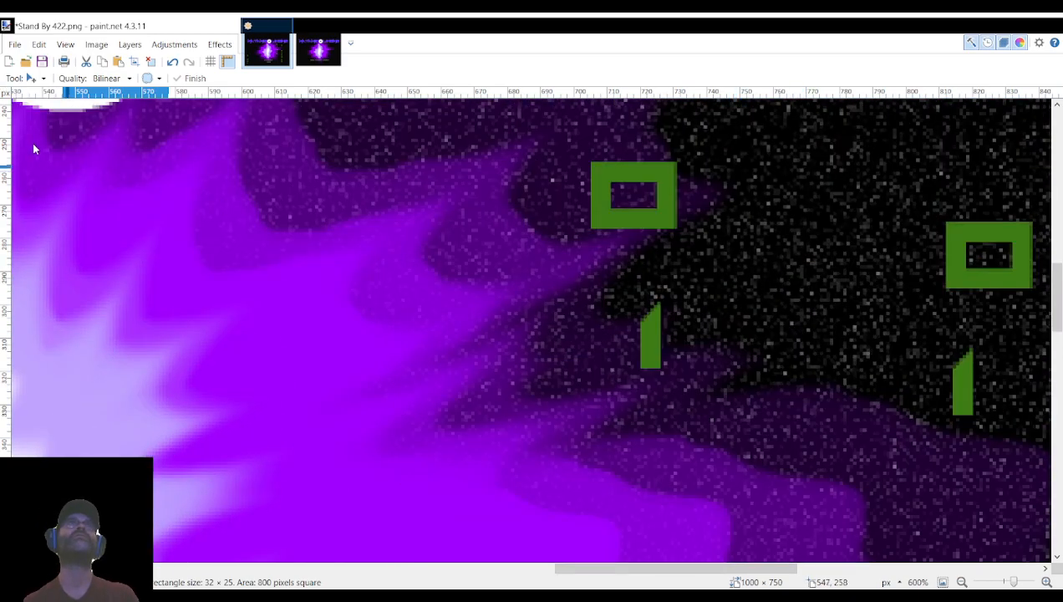
{"action": "key", "text": "s"}
{"action": "left_click_drag", "start_coordinate": [600, 287], "coordinate": [698, 402]}
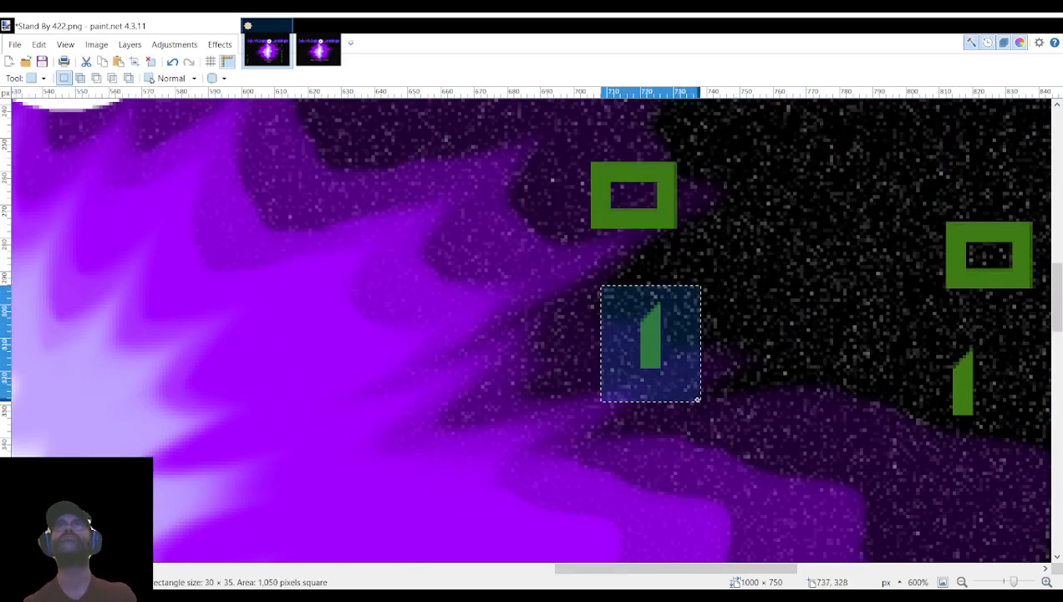
{"action": "left_click", "coordinate": [44, 134]}
{"action": "left_click_drag", "start_coordinate": [668, 370], "coordinate": [751, 418]}
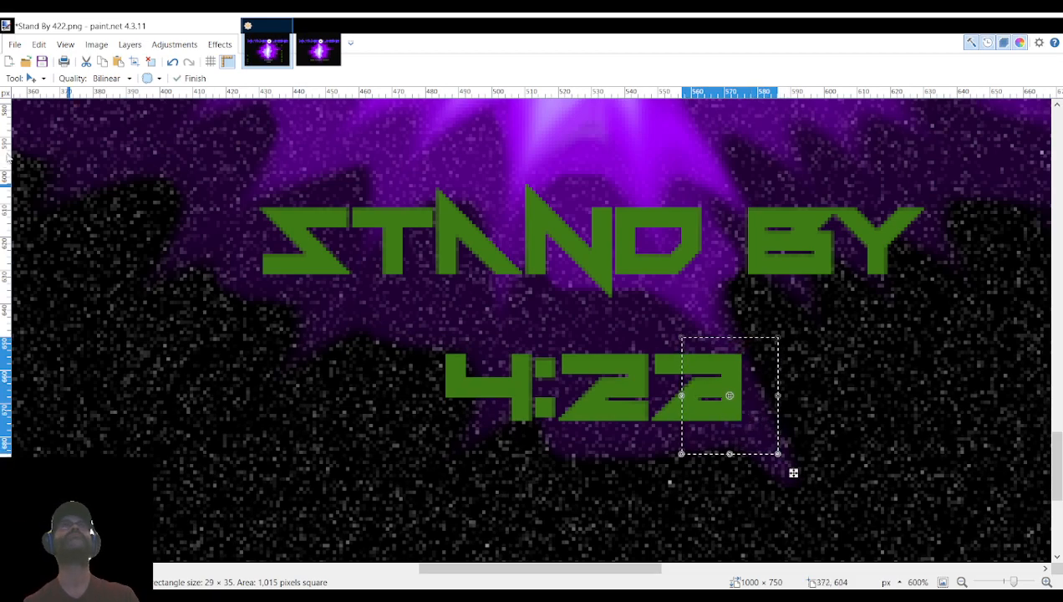
Select the last 2 of the countdown and return it to the outer digit column, below the 1, leaving 4:21.
{"action": "left_click", "coordinate": [33, 133]}
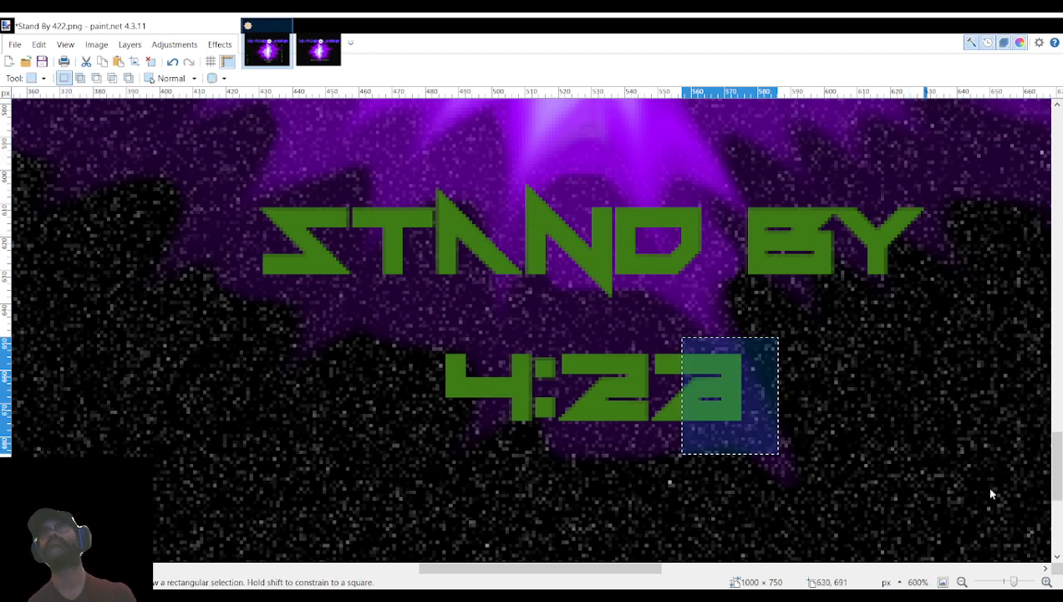
{"action": "left_click", "coordinate": [884, 482]}
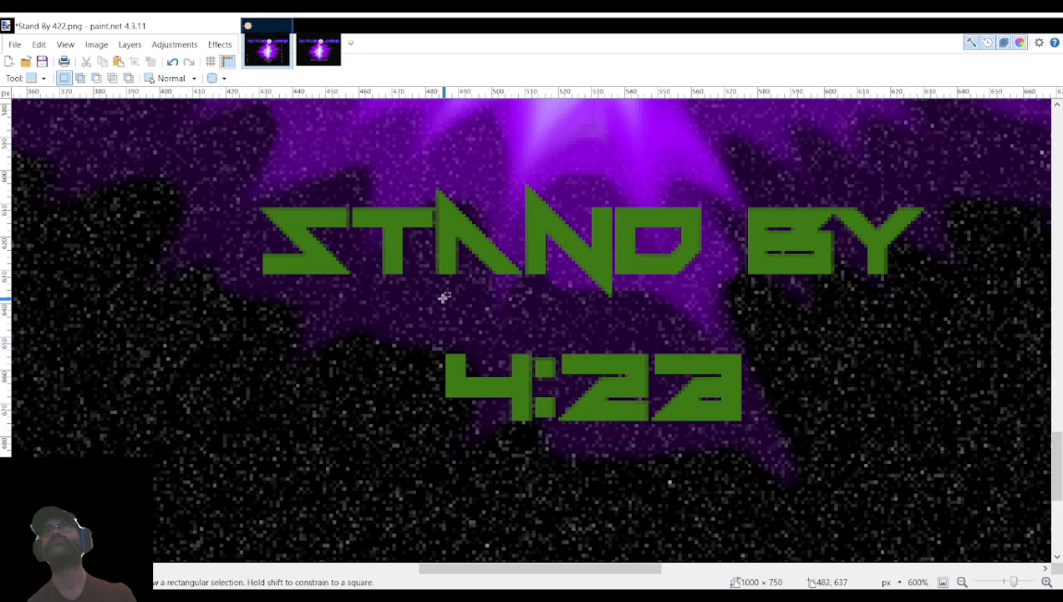
{"action": "left_click_drag", "start_coordinate": [642, 342], "coordinate": [764, 447]}
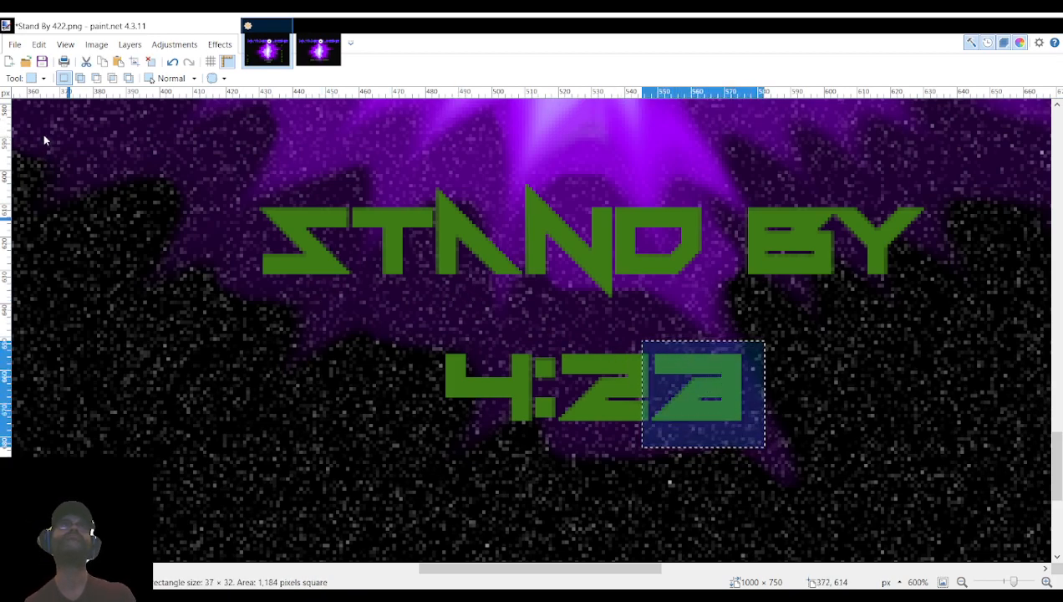
{"action": "key", "text": "m"}
{"action": "left_click_drag", "start_coordinate": [729, 404], "coordinate": [565, 285]}
{"action": "scroll", "coordinate": [434, 297], "scroll_direction": "up", "scroll_amount": 3}
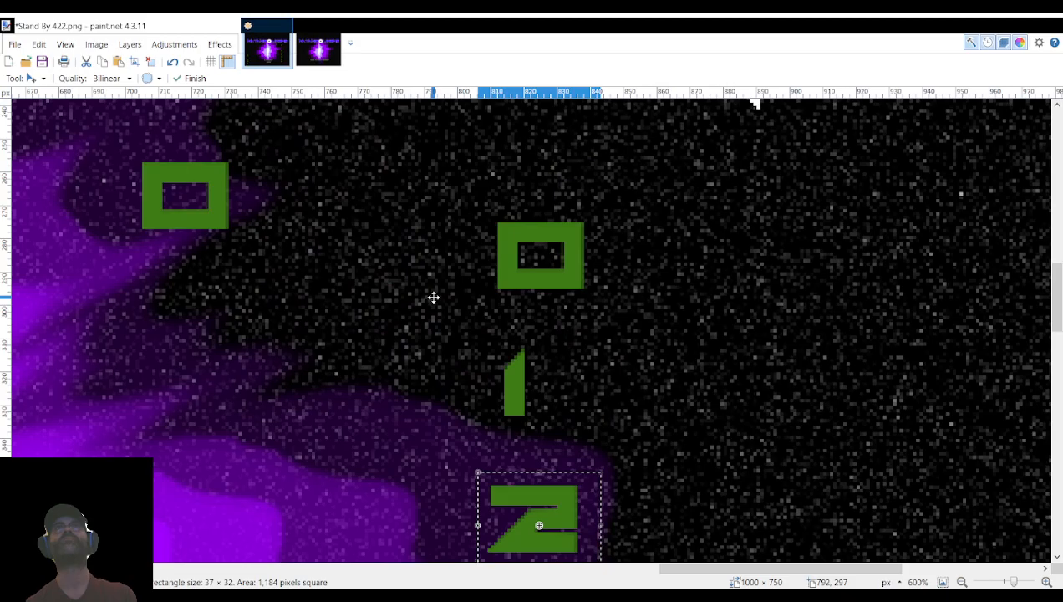
Save the 4:21 image as Stand By 421.png.
{"action": "scroll", "coordinate": [434, 297], "scroll_direction": "up", "scroll_amount": 1}
{"action": "scroll", "coordinate": [434, 297], "scroll_direction": "down", "scroll_amount": 15}
{"action": "scroll", "coordinate": [432, 294], "scroll_direction": "left", "scroll_amount": 15}
{"action": "scroll", "coordinate": [432, 293], "scroll_direction": "down", "scroll_amount": 1}
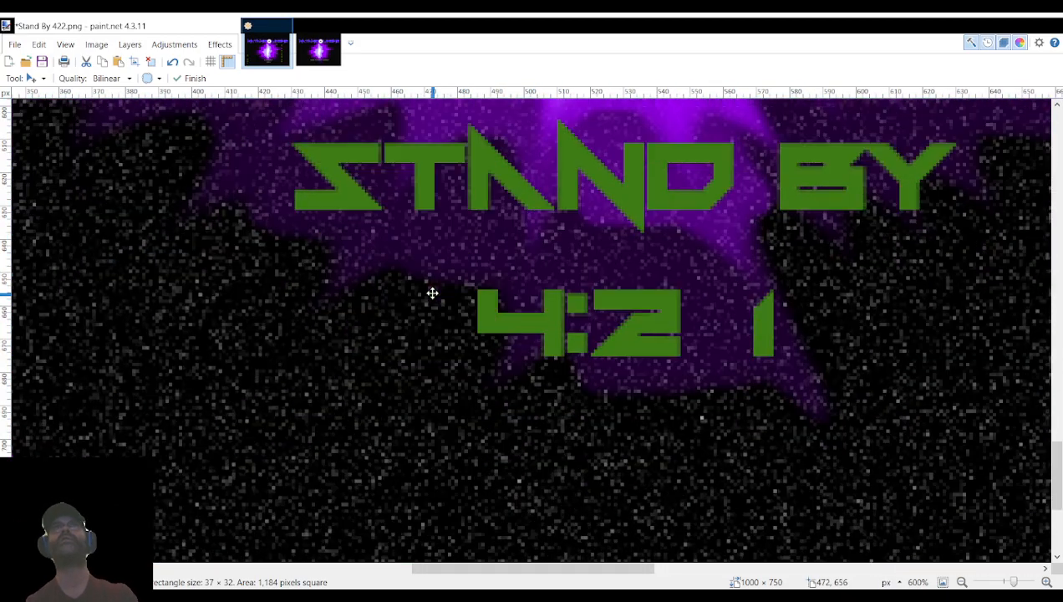
{"action": "scroll", "coordinate": [433, 292], "scroll_direction": "up", "scroll_amount": 2}
{"action": "scroll", "coordinate": [432, 292], "scroll_direction": "right", "scroll_amount": 4}
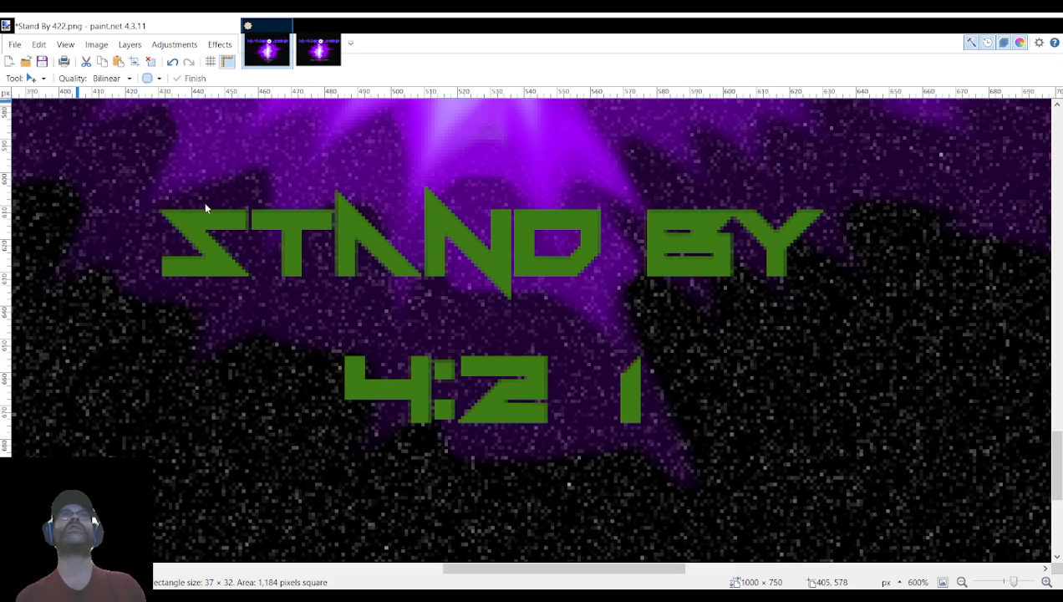
{"action": "left_click", "coordinate": [401, 340]}
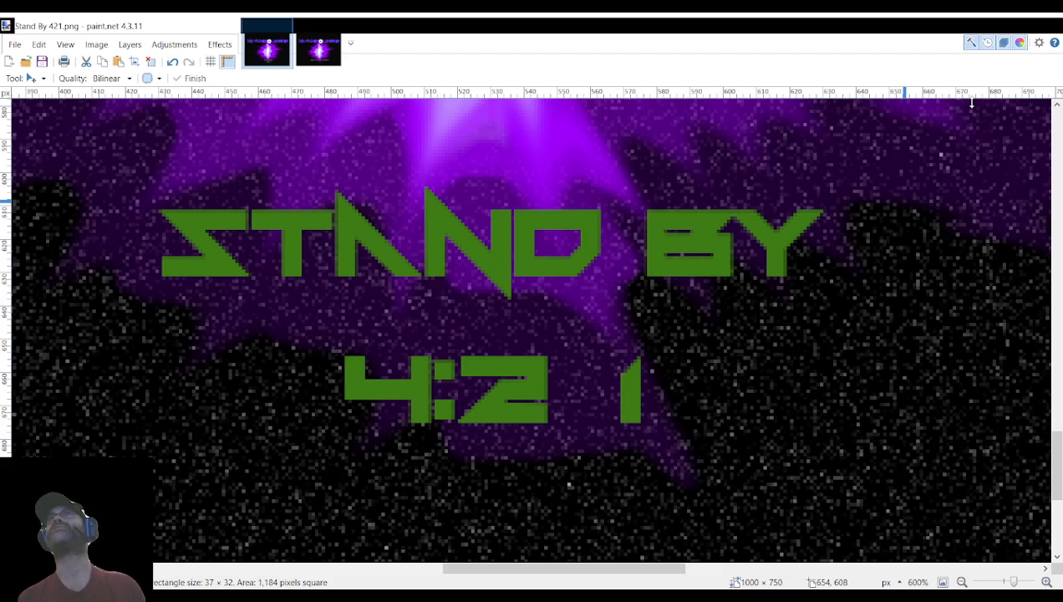
Undo the flattening applied by saving and return the 1 of 4:21 to the inner digit column, below the 0.
{"action": "key", "text": "ctrl+z"}
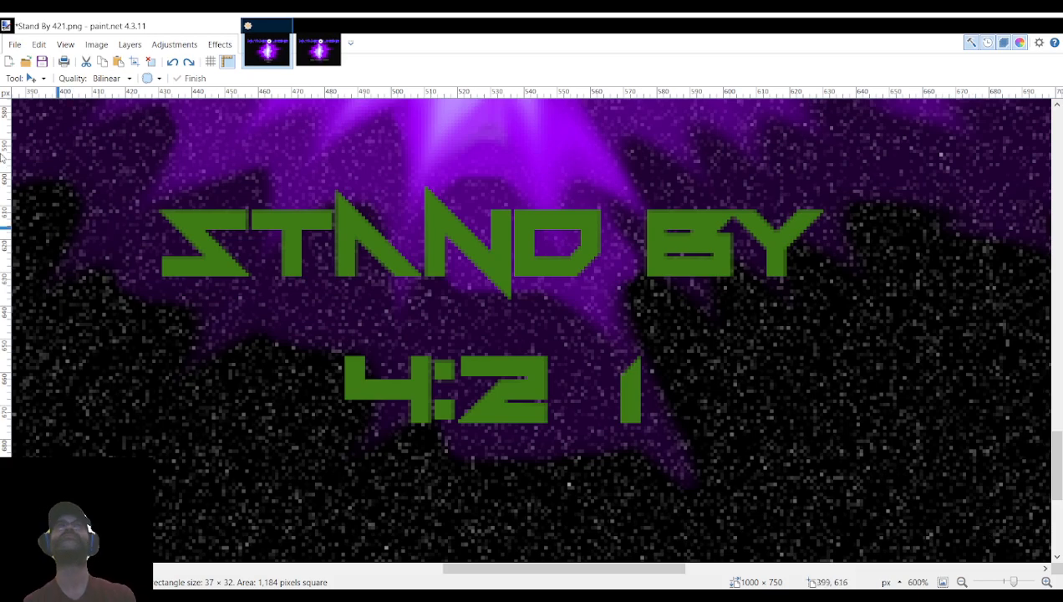
{"action": "key", "text": "s"}
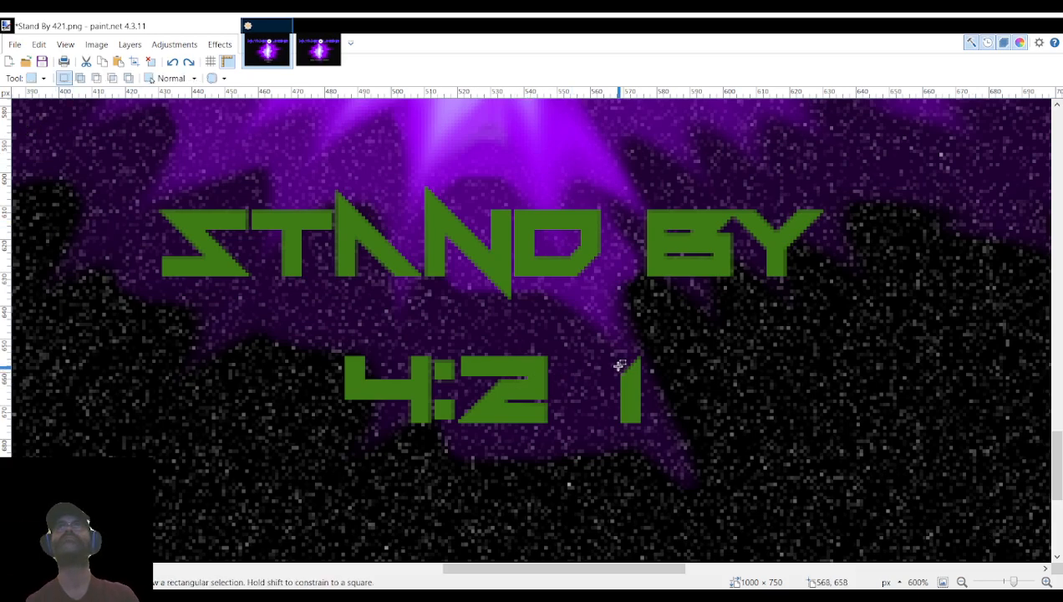
{"action": "left_click_drag", "start_coordinate": [606, 341], "coordinate": [671, 457]}
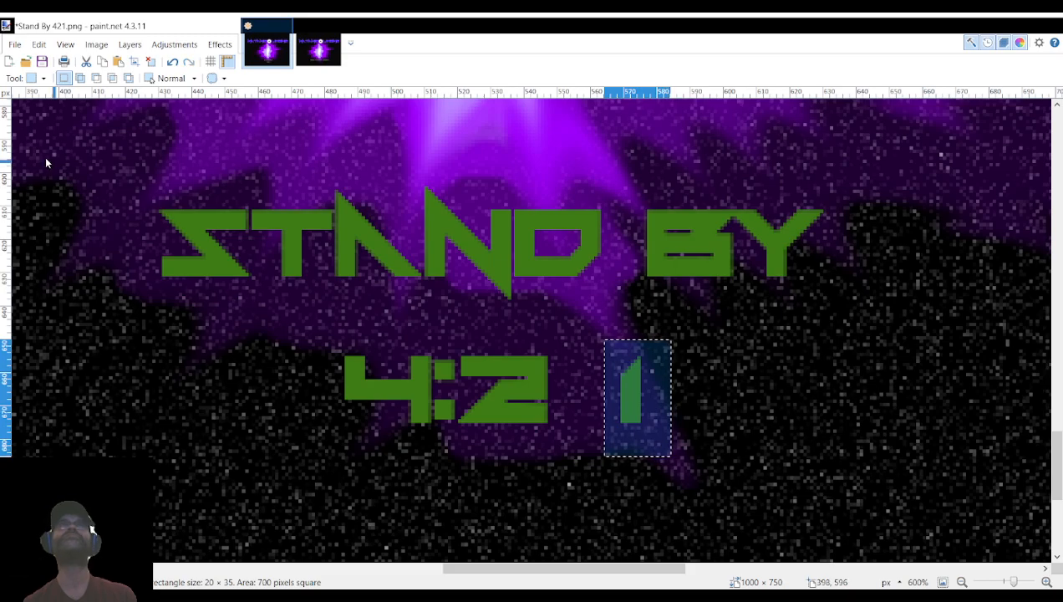
{"action": "left_click", "coordinate": [40, 133]}
{"action": "left_click_drag", "start_coordinate": [631, 370], "coordinate": [506, 466]}
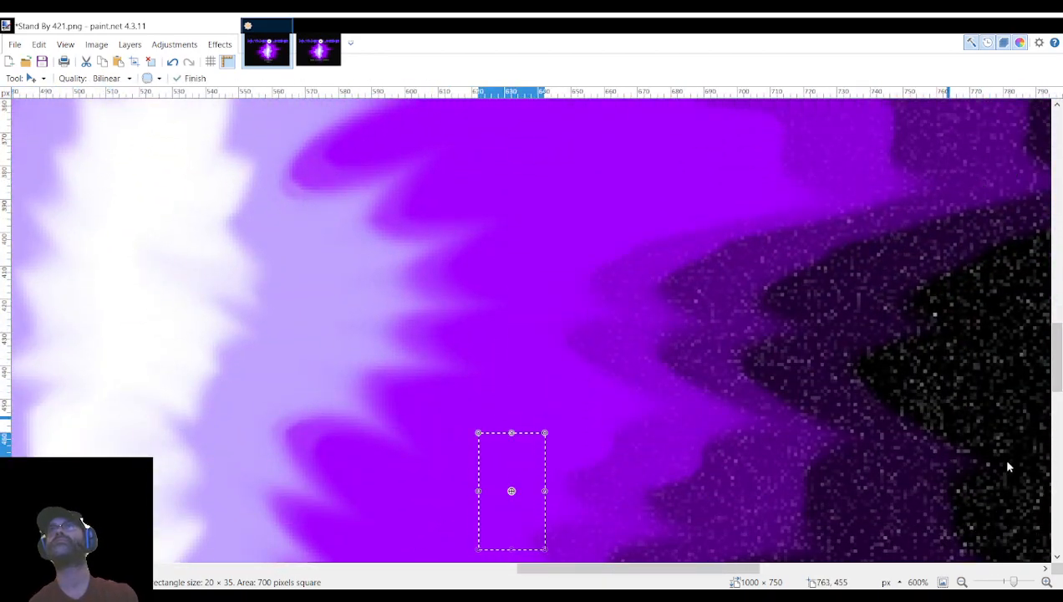
{"action": "left_click_drag", "start_coordinate": [510, 470], "coordinate": [362, 407]}
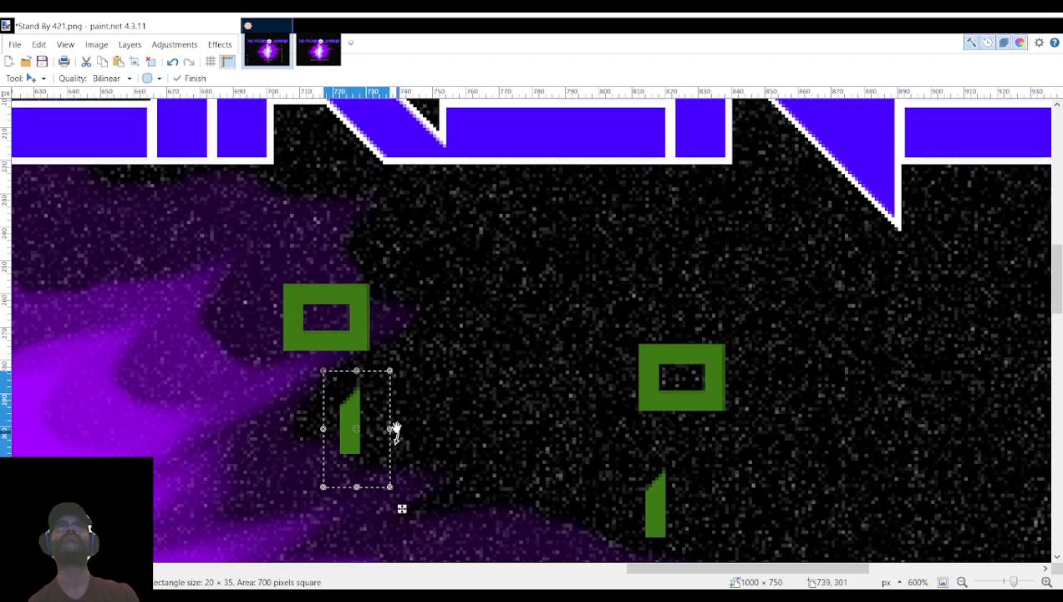
Move the 0 from the outer digit column beside the 2 to form 4:20, and save the image as Stand By 420.png.
{"action": "key", "text": "s"}
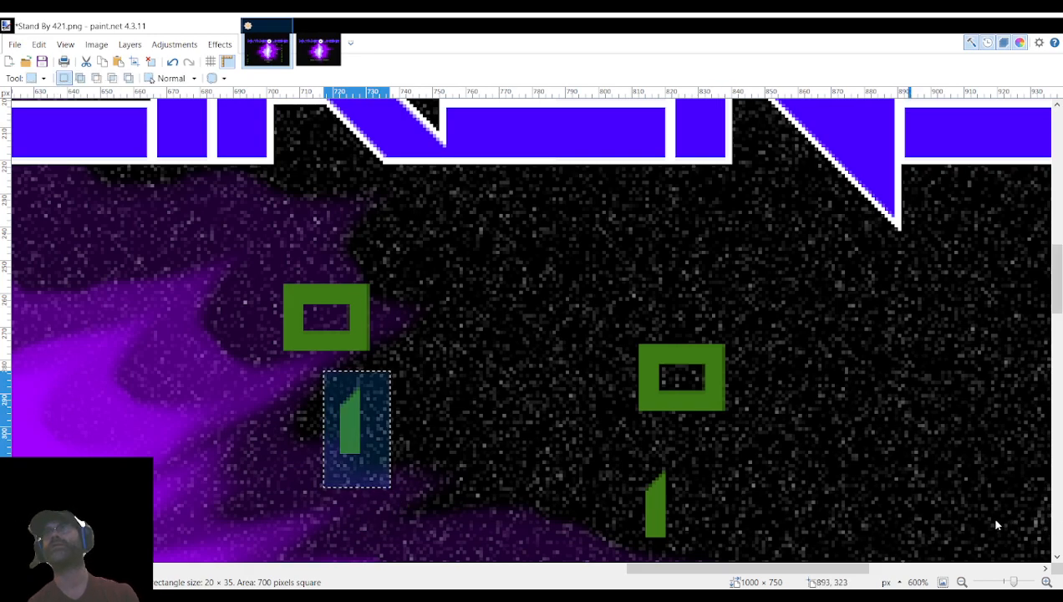
{"action": "left_click_drag", "start_coordinate": [627, 332], "coordinate": [743, 420]}
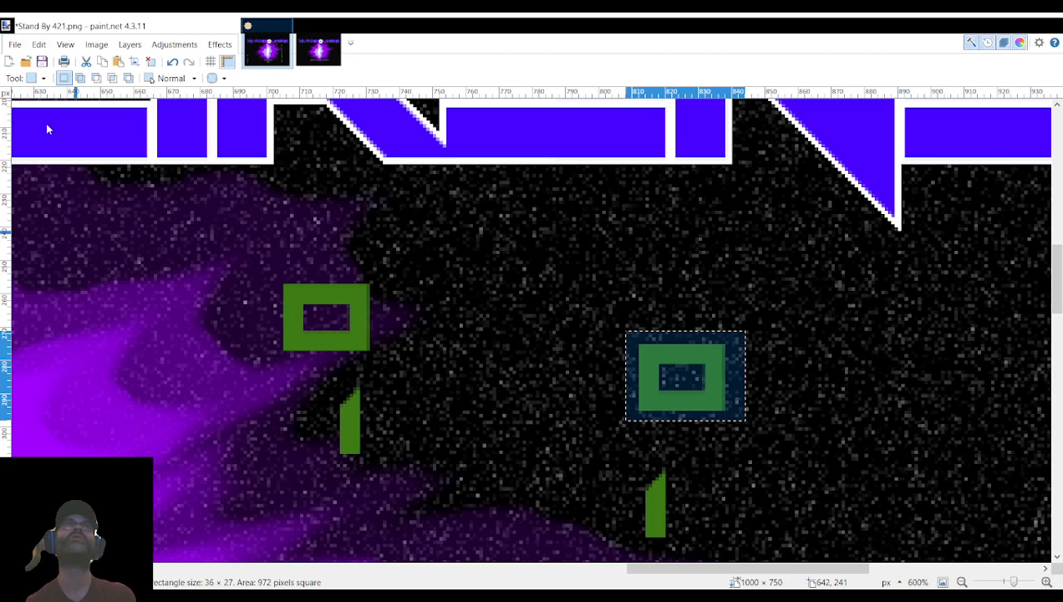
{"action": "key", "text": "m"}
{"action": "left_click_drag", "start_coordinate": [687, 368], "coordinate": [653, 249]}
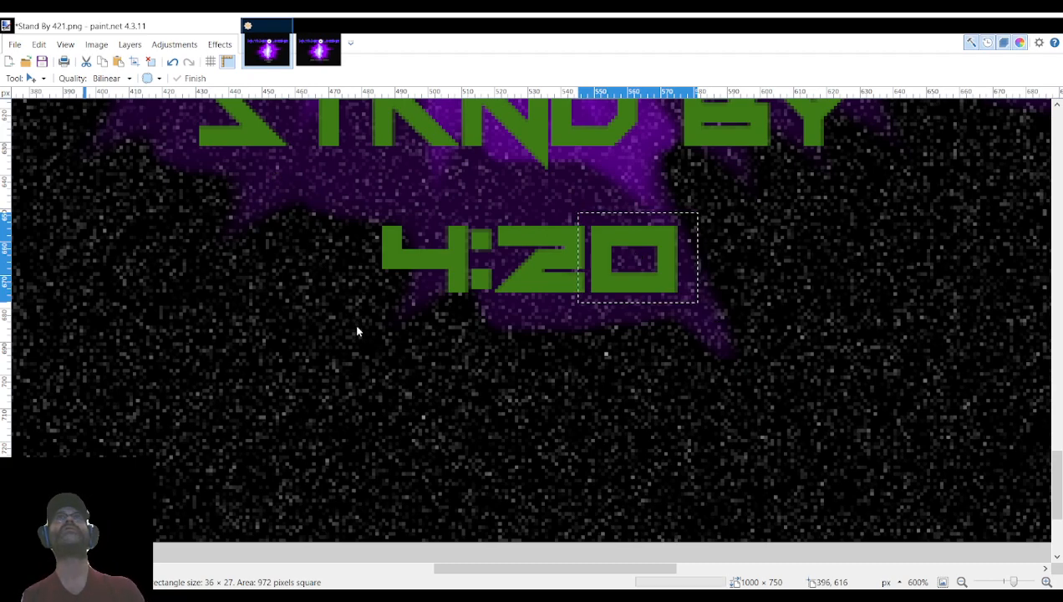
{"action": "key", "text": "ctrl+s"}
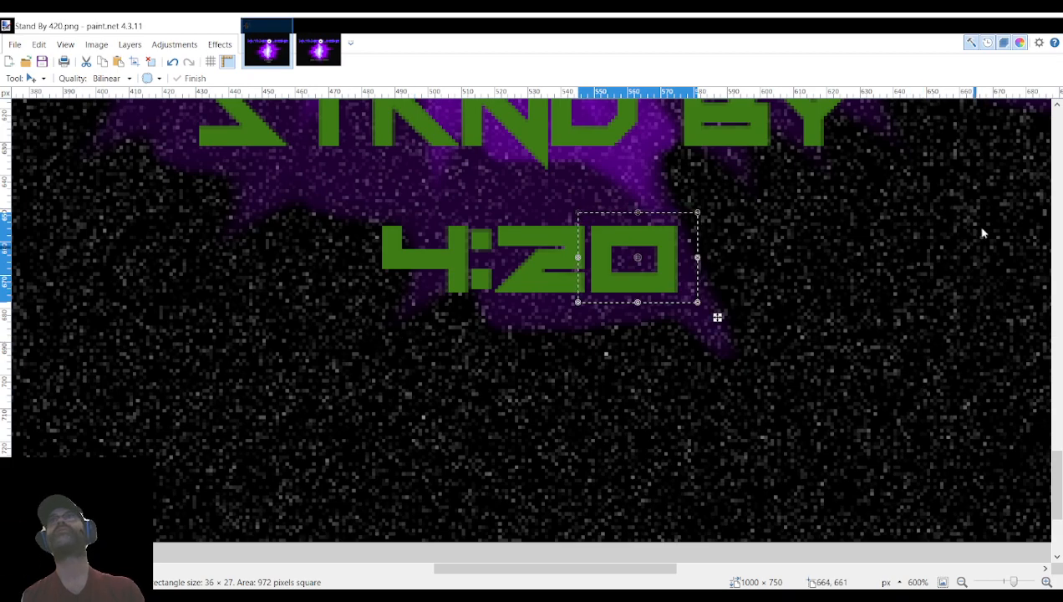
Undo the flattening applied by saving and return the 0 of 4:20 to the outer digit column, above the 1.
{"action": "key", "text": "ctrl+z"}
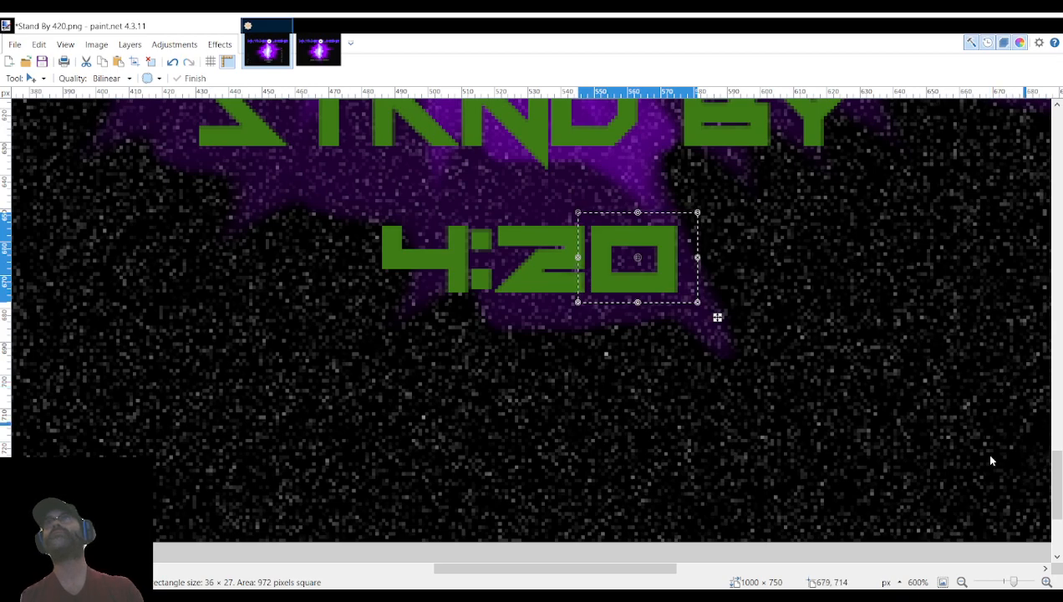
{"action": "left_click_drag", "start_coordinate": [661, 275], "coordinate": [764, 283]}
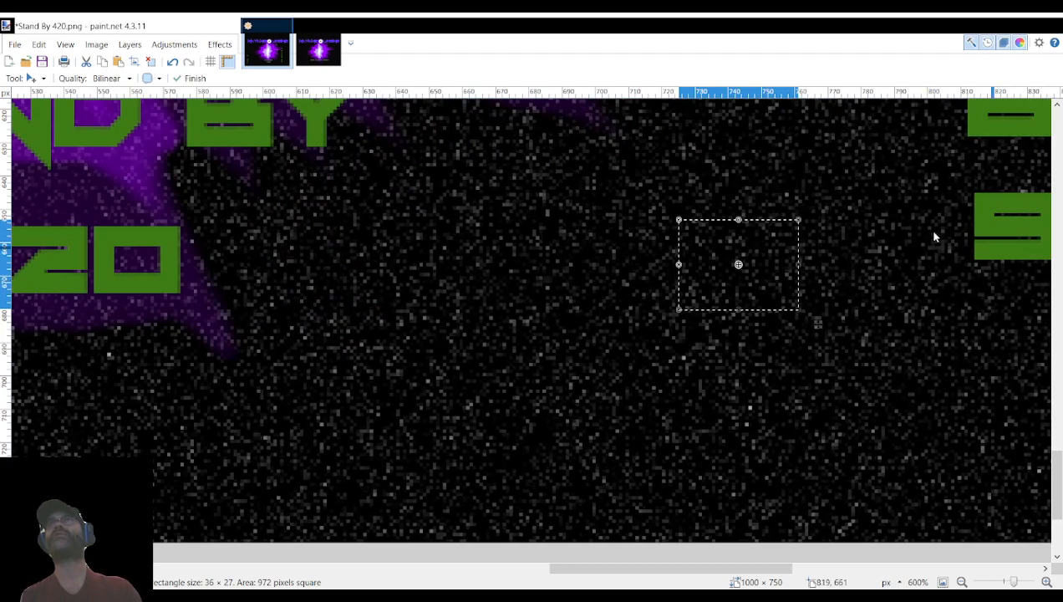
{"action": "left_click_drag", "start_coordinate": [817, 323], "coordinate": [220, 317]}
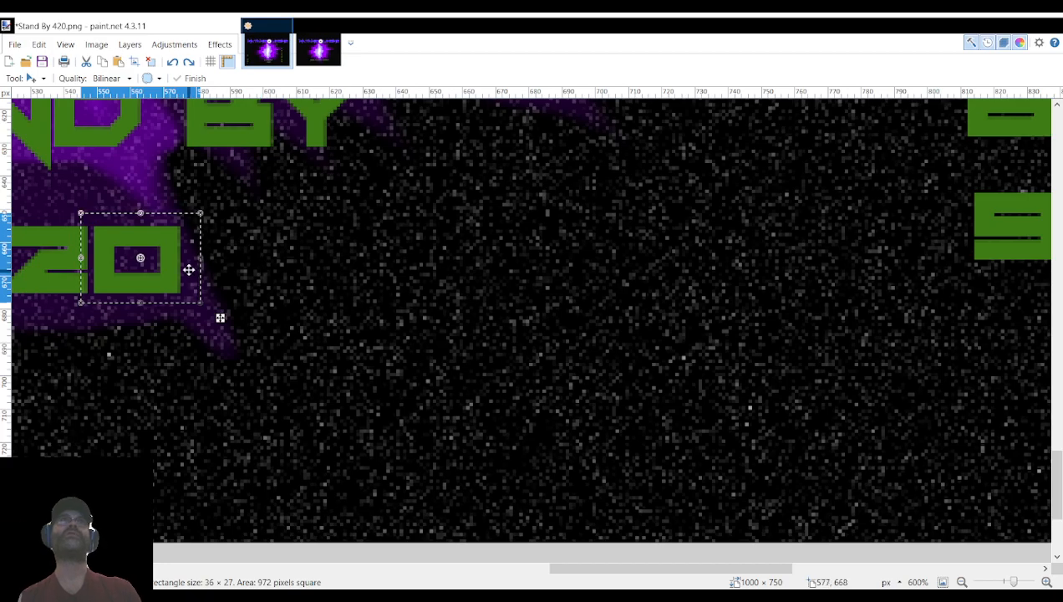
{"action": "left_click_drag", "start_coordinate": [178, 269], "coordinate": [506, 173]}
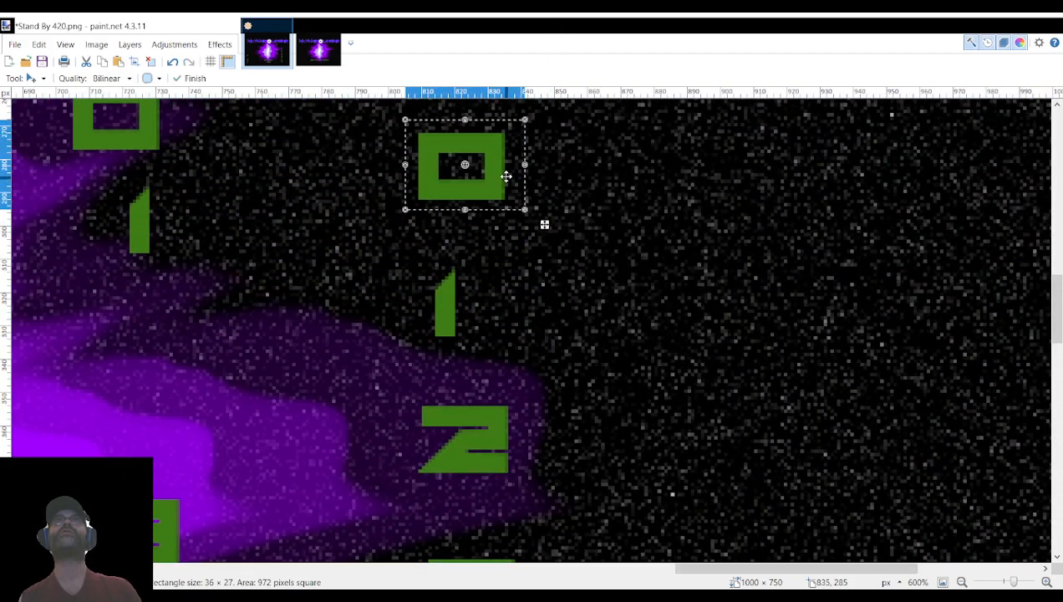
Move the 9 from the outer digit column beside the 2 to form 4:29.
{"action": "scroll", "coordinate": [527, 246], "scroll_direction": "down", "scroll_amount": 10}
{"action": "scroll", "coordinate": [524, 250], "scroll_direction": "down", "scroll_amount": 3}
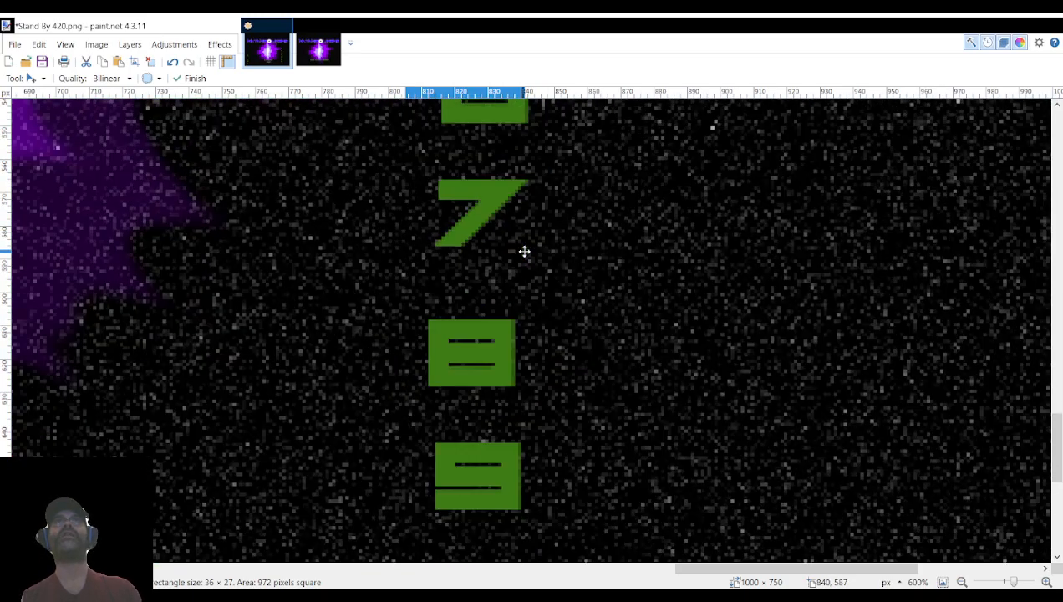
{"action": "scroll", "coordinate": [464, 280], "scroll_direction": "down", "scroll_amount": 2}
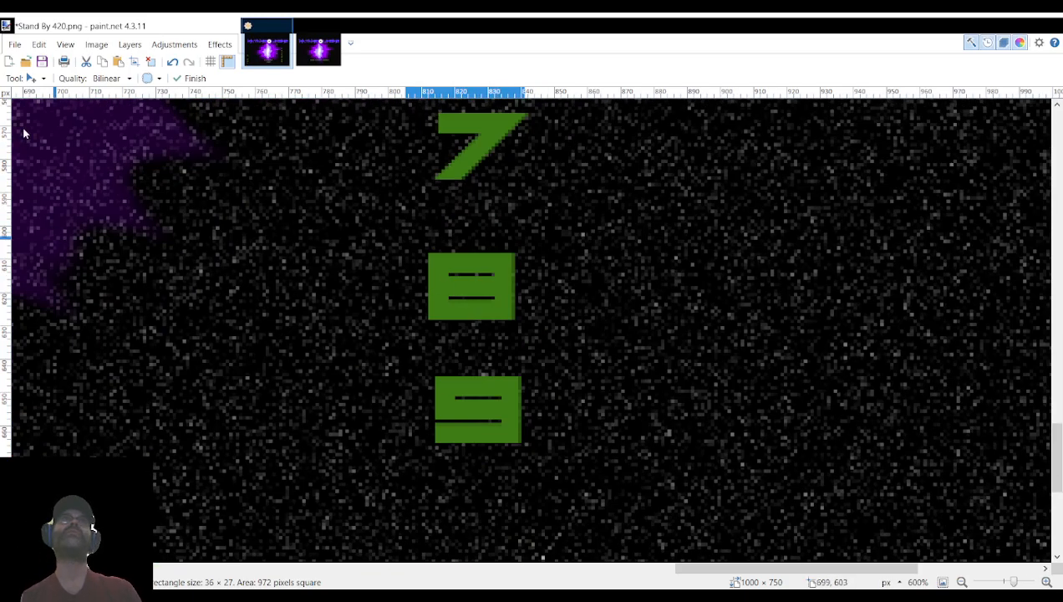
{"action": "key", "text": "s"}
{"action": "left_click_drag", "start_coordinate": [427, 372], "coordinate": [539, 449]}
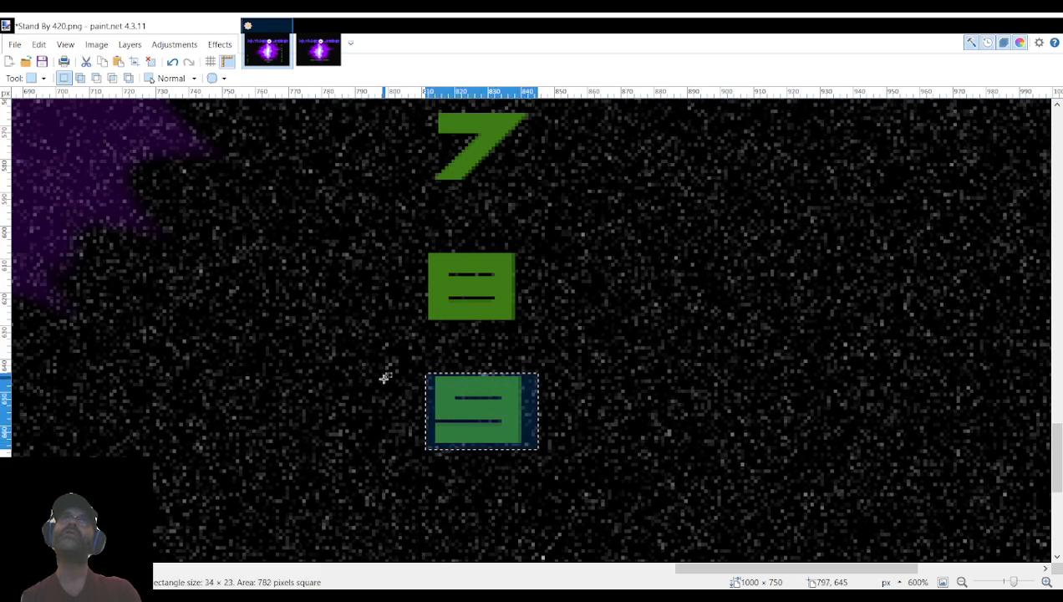
{"action": "left_click", "coordinate": [422, 360]}
{"action": "left_click_drag", "start_coordinate": [421, 368], "coordinate": [532, 452]}
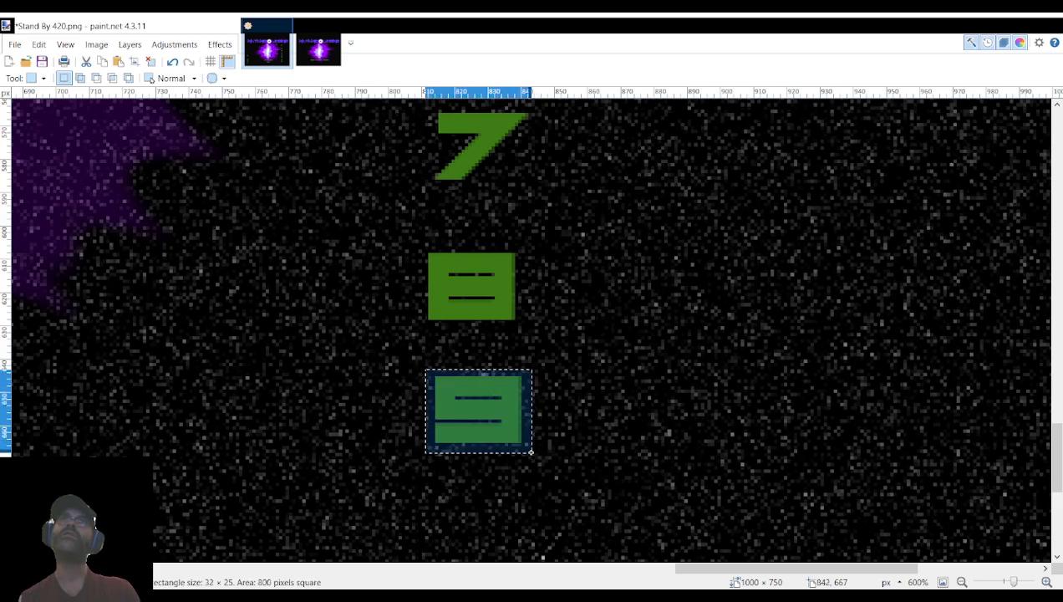
{"action": "left_click", "coordinate": [44, 137]}
{"action": "left_click_drag", "start_coordinate": [500, 415], "coordinate": [569, 266]}
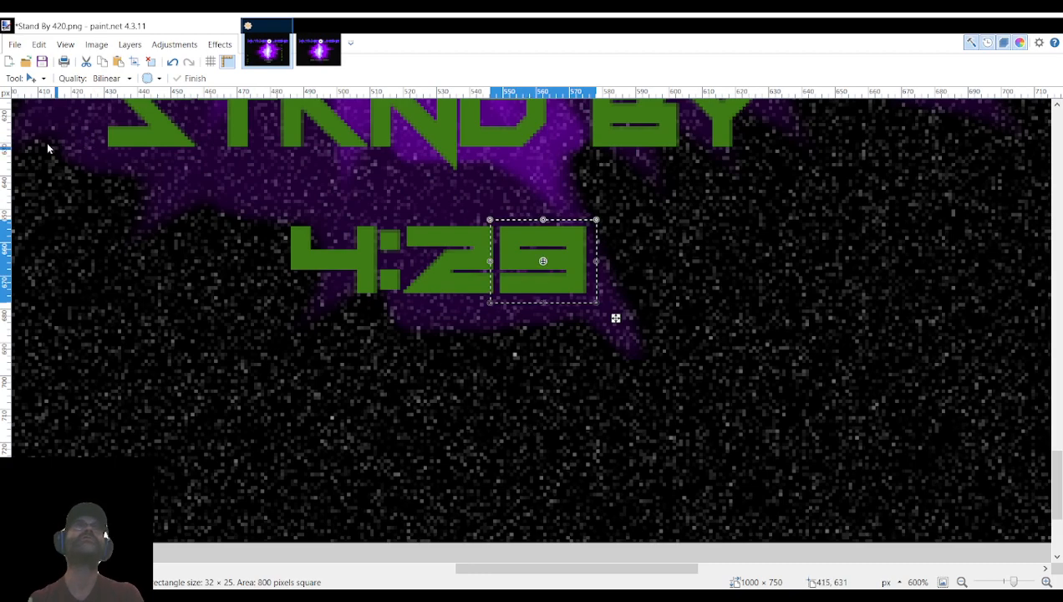
Return the tens digit 2 of 4:29 to the inner digit column, below the 1.
{"action": "key", "text": "s"}
{"action": "left_click", "coordinate": [371, 228]}
{"action": "left_click_drag", "start_coordinate": [401, 218], "coordinate": [496, 304]}
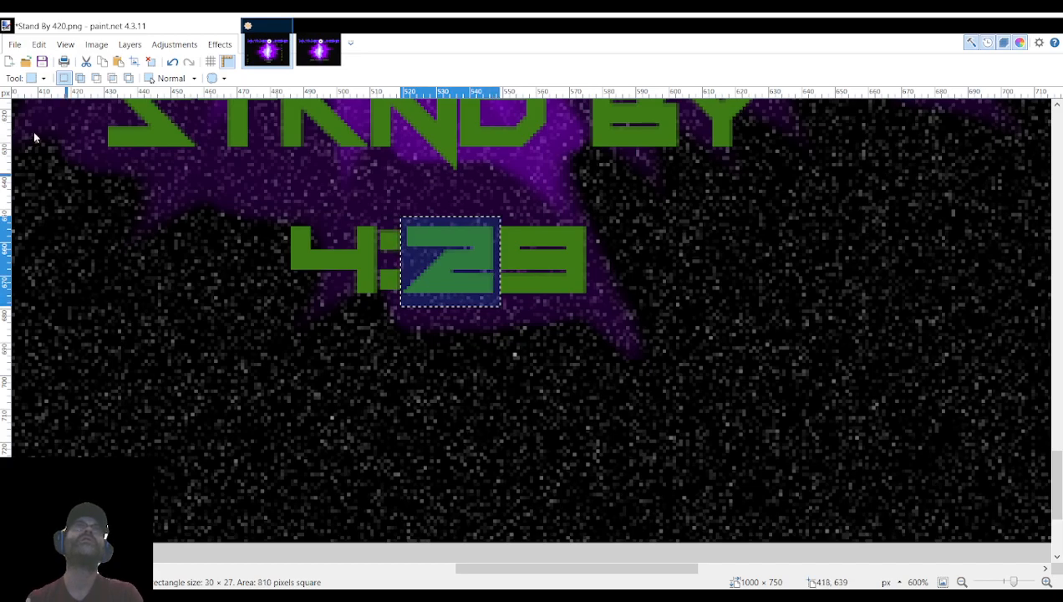
{"action": "key", "text": "m"}
{"action": "scroll", "coordinate": [464, 244], "scroll_direction": "right", "scroll_amount": 10}
{"action": "scroll", "coordinate": [477, 192], "scroll_direction": "up", "scroll_amount": 15}
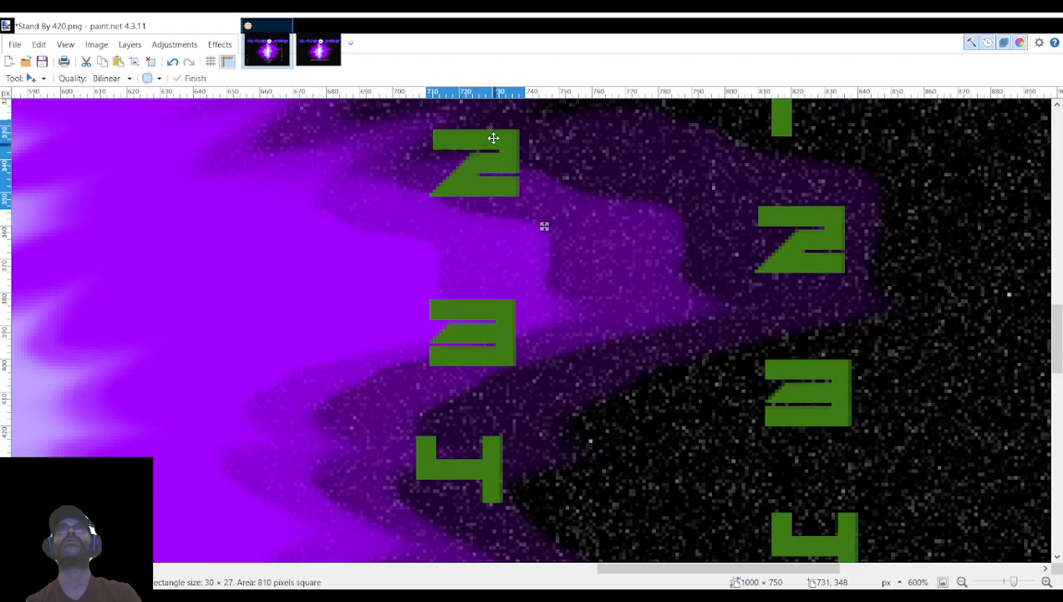
{"action": "scroll", "coordinate": [494, 138], "scroll_direction": "up", "scroll_amount": 4}
{"action": "left_click_drag", "start_coordinate": [493, 138], "coordinate": [495, 476]}
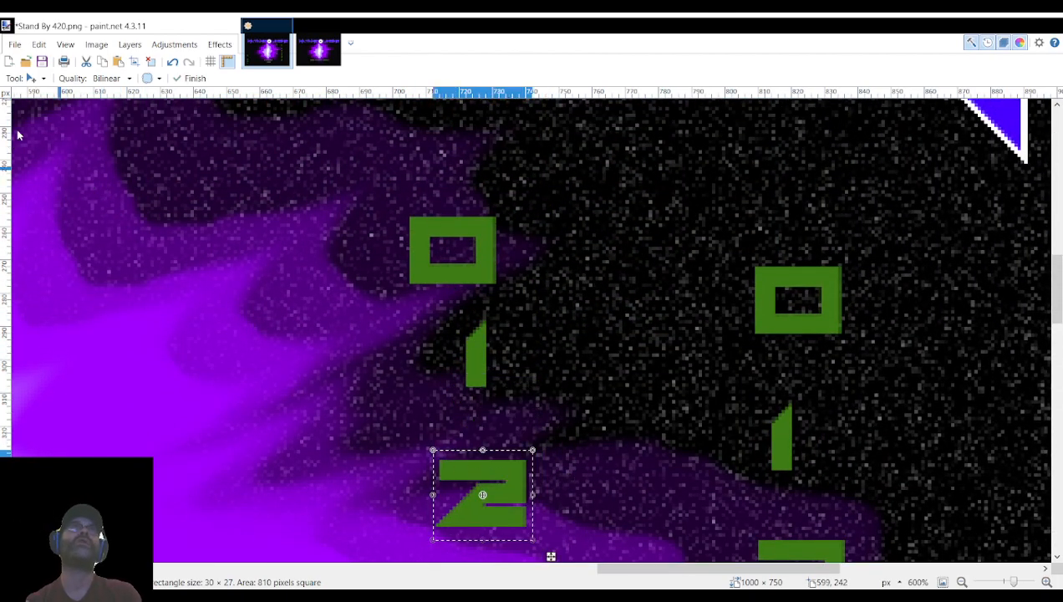
Move the 1 from the inner digit column beside the 9 to form 4:19, and save the image as Stand By 419.png.
{"action": "key", "text": "s"}
{"action": "left_click", "coordinate": [451, 317]}
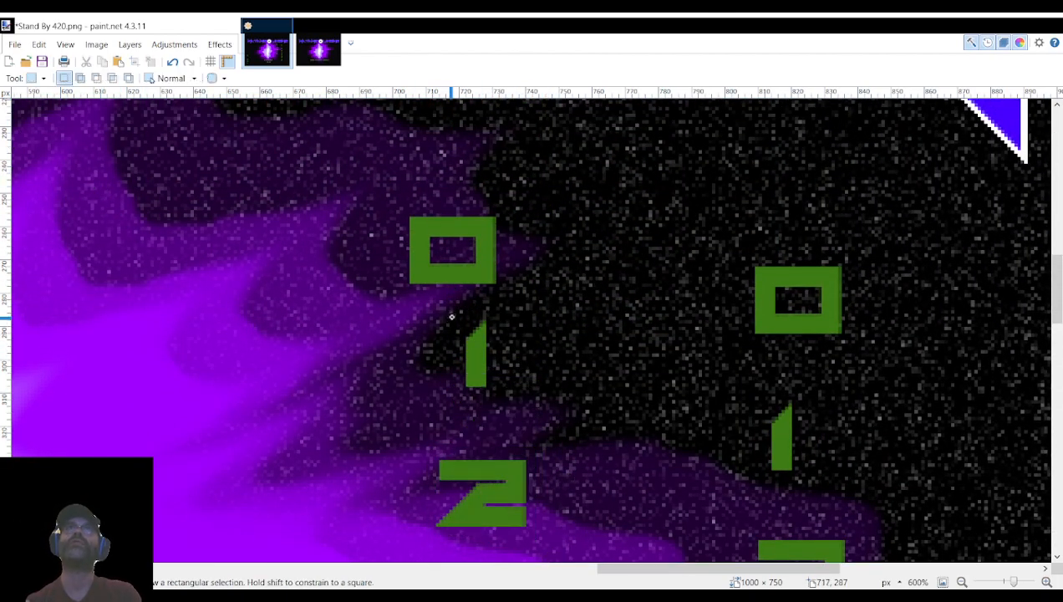
{"action": "left_click_drag", "start_coordinate": [451, 314], "coordinate": [512, 392]}
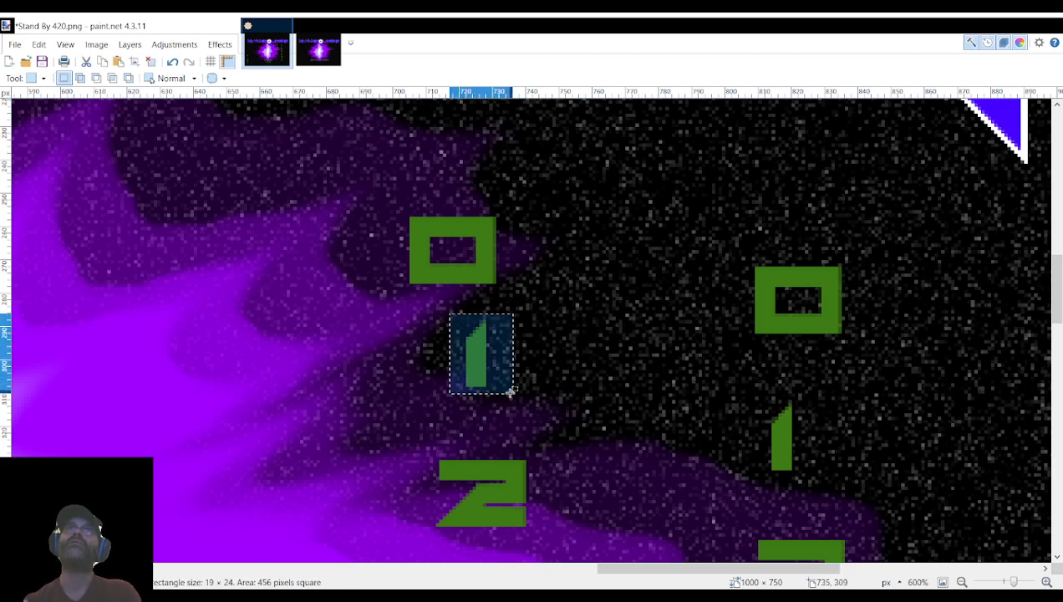
{"action": "left_click", "coordinate": [40, 137]}
{"action": "left_click_drag", "start_coordinate": [500, 355], "coordinate": [723, 263]}
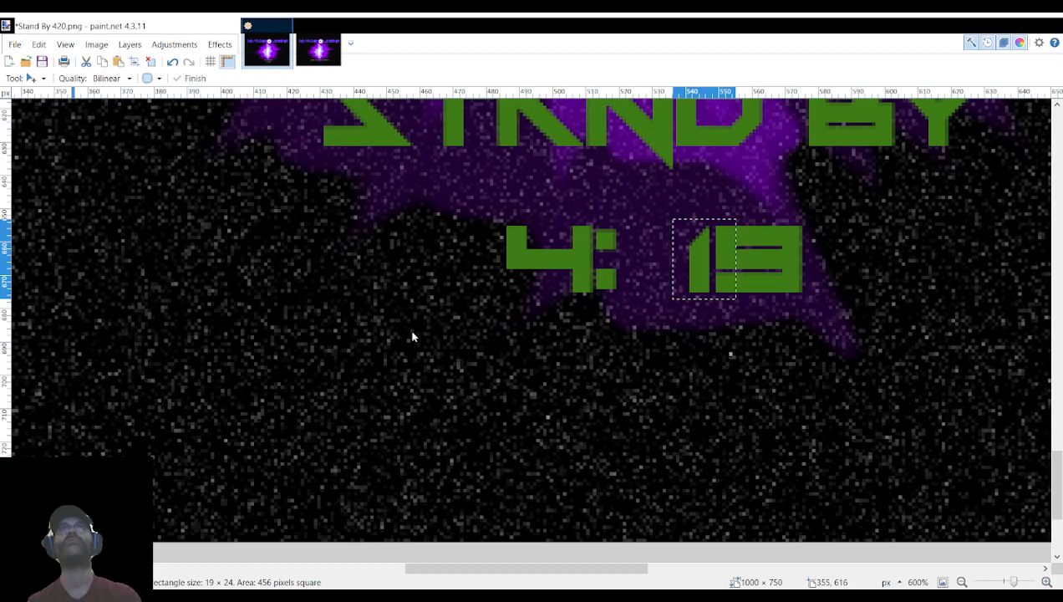
{"action": "key", "text": "ctrl+s"}
Undo the flattening applied by saving and return the 9 of 4:19 to the outer digit column, below the 8.
{"action": "key", "text": "ctrl+z"}
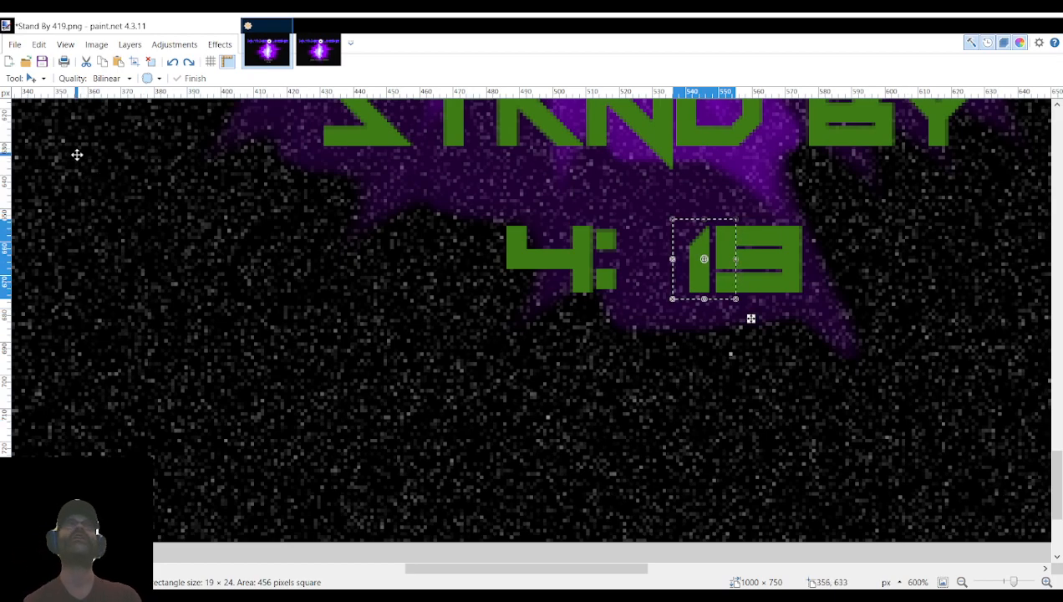
{"action": "left_click", "coordinate": [29, 137]}
{"action": "left_click", "coordinate": [582, 310]}
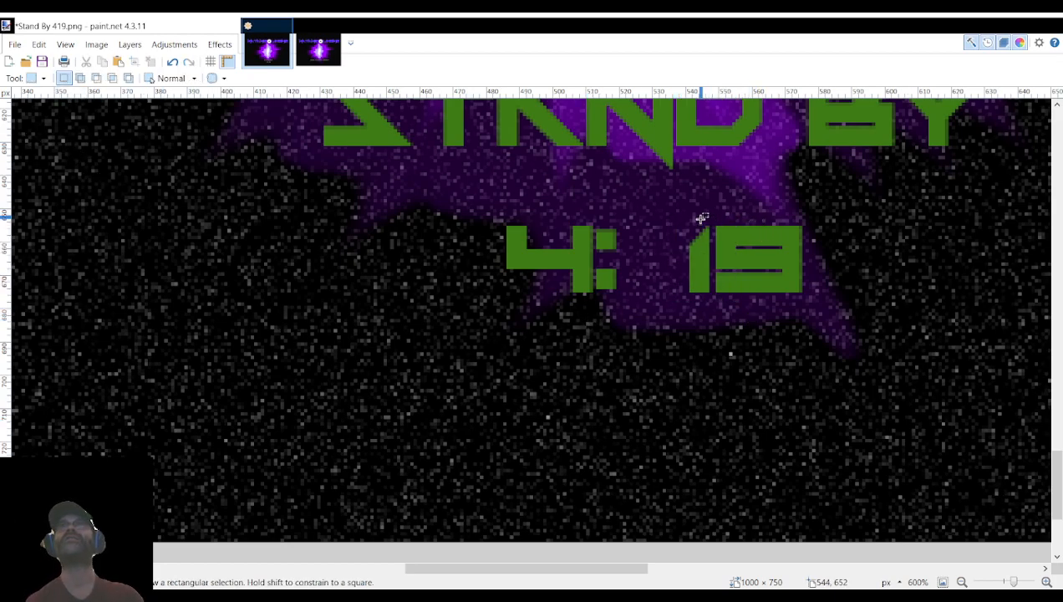
{"action": "left_click_drag", "start_coordinate": [712, 220], "coordinate": [808, 297]}
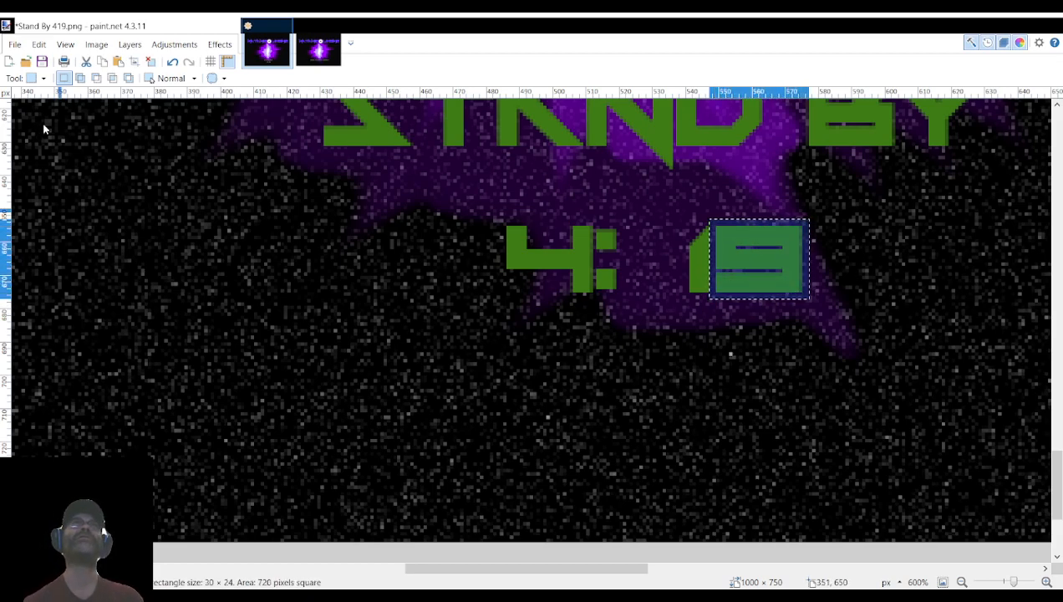
{"action": "key", "text": "m"}
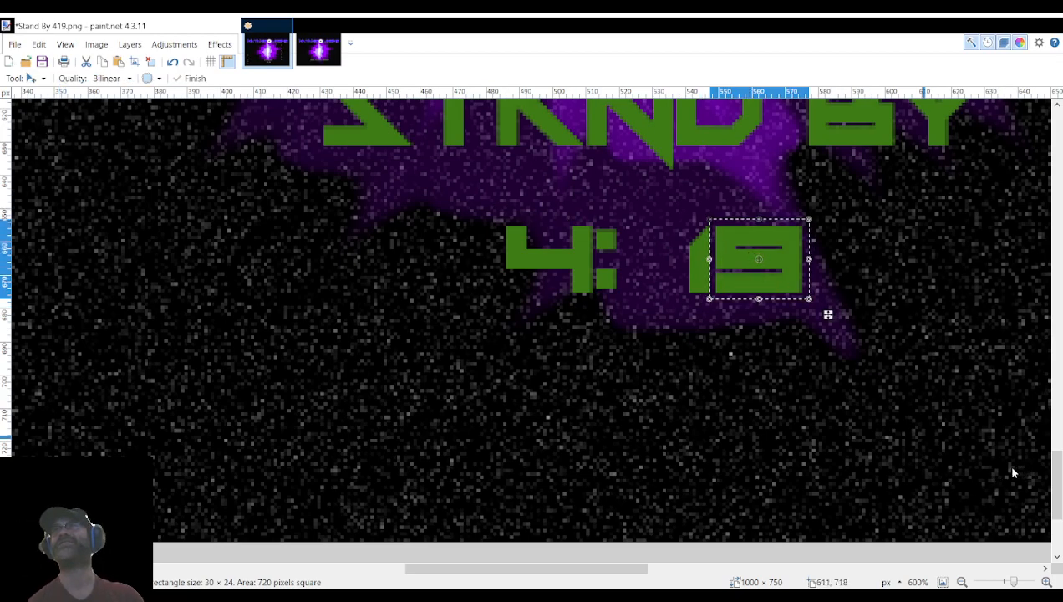
{"action": "left_click_drag", "start_coordinate": [767, 281], "coordinate": [569, 242]}
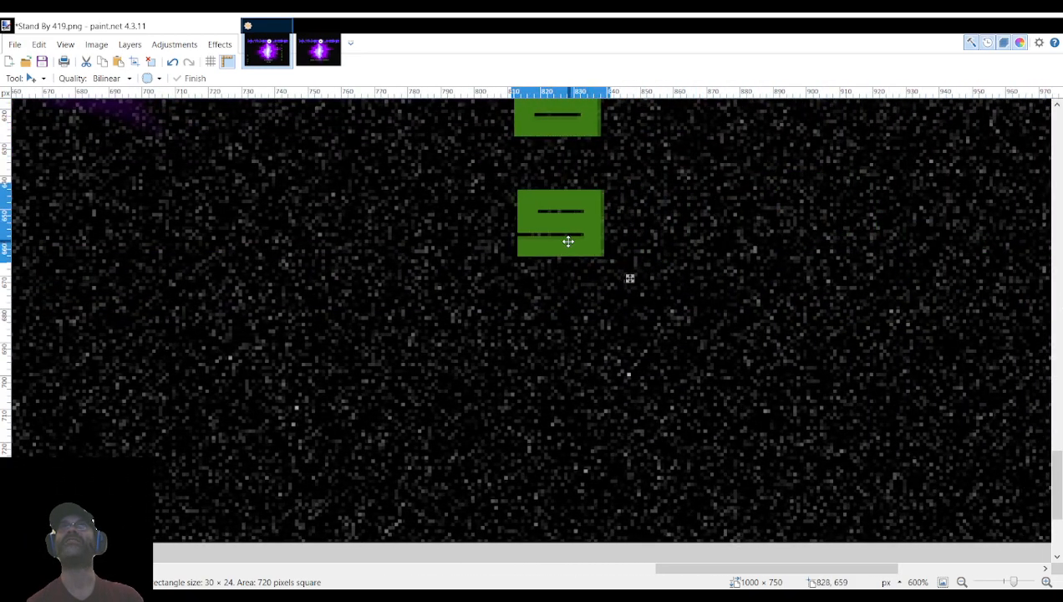
{"action": "scroll", "coordinate": [591, 334], "scroll_direction": "up", "scroll_amount": 3}
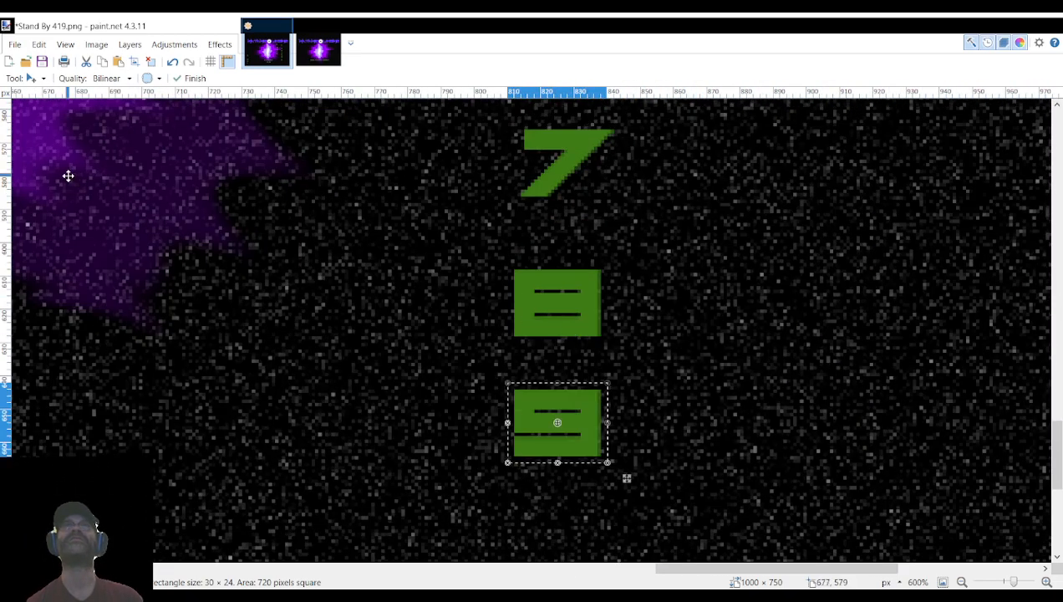
Move the 8 from the outer digit column beside the 1 to form 4:18, and save the image as Stand By 418.png.
{"action": "key", "text": "s"}
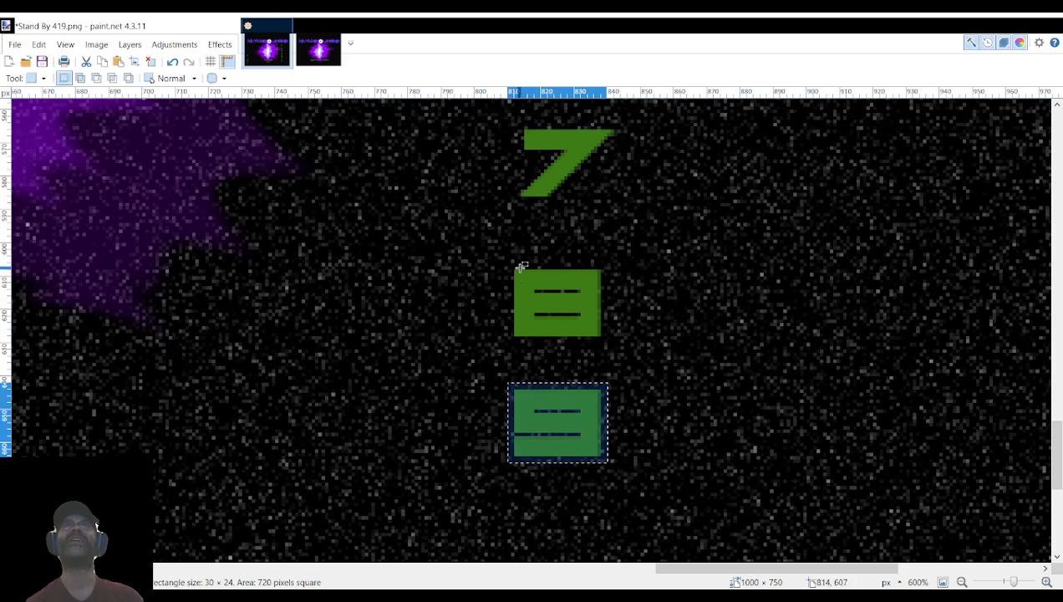
{"action": "left_click_drag", "start_coordinate": [512, 264], "coordinate": [270, 273]}
{"action": "key", "text": "m"}
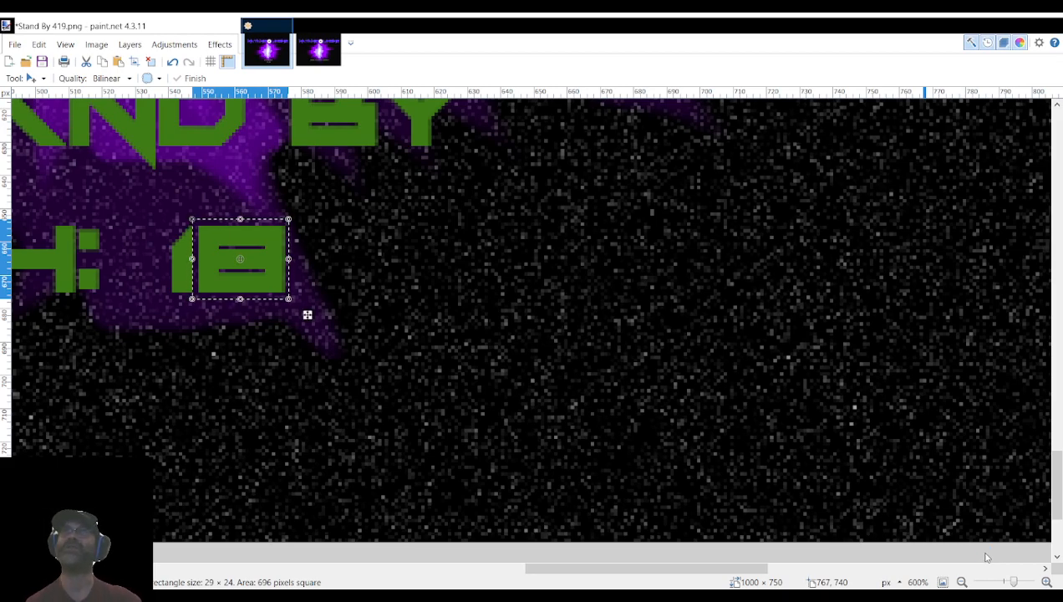
{"action": "scroll", "coordinate": [401, 331], "scroll_direction": "up", "scroll_amount": 2}
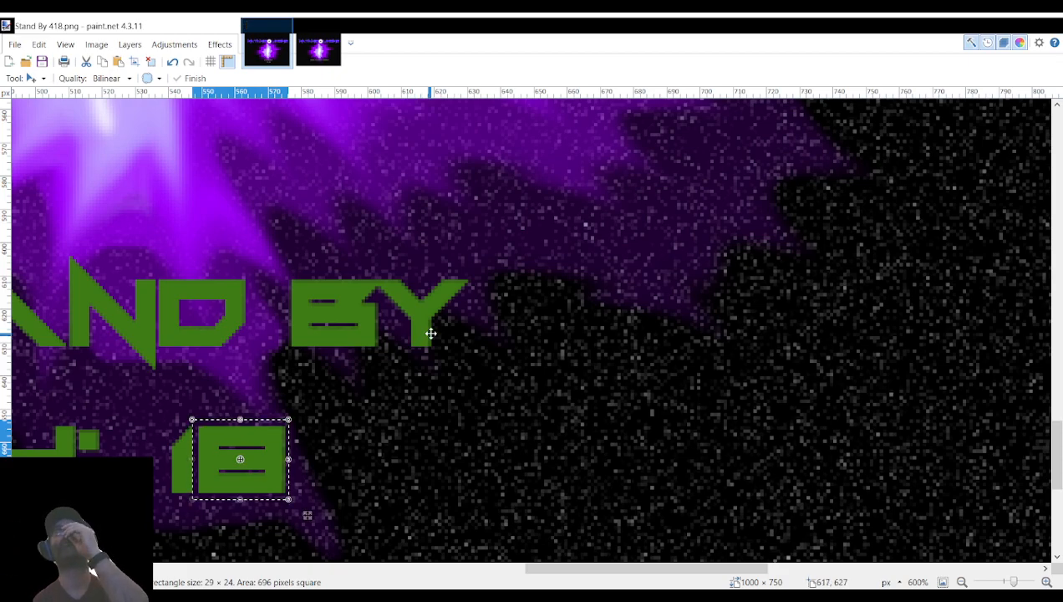
Undo the flattening applied by saving and return the 8 of 4:18 to the outer digit column, above the 9.
{"action": "left_click", "coordinate": [970, 134]}
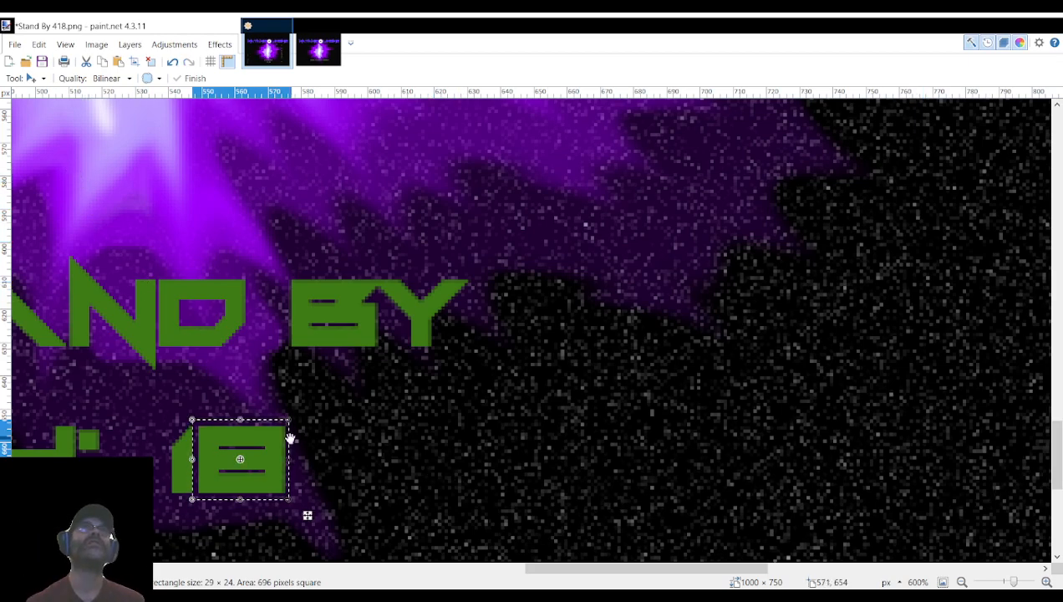
{"action": "left_click_drag", "start_coordinate": [264, 448], "coordinate": [600, 287]}
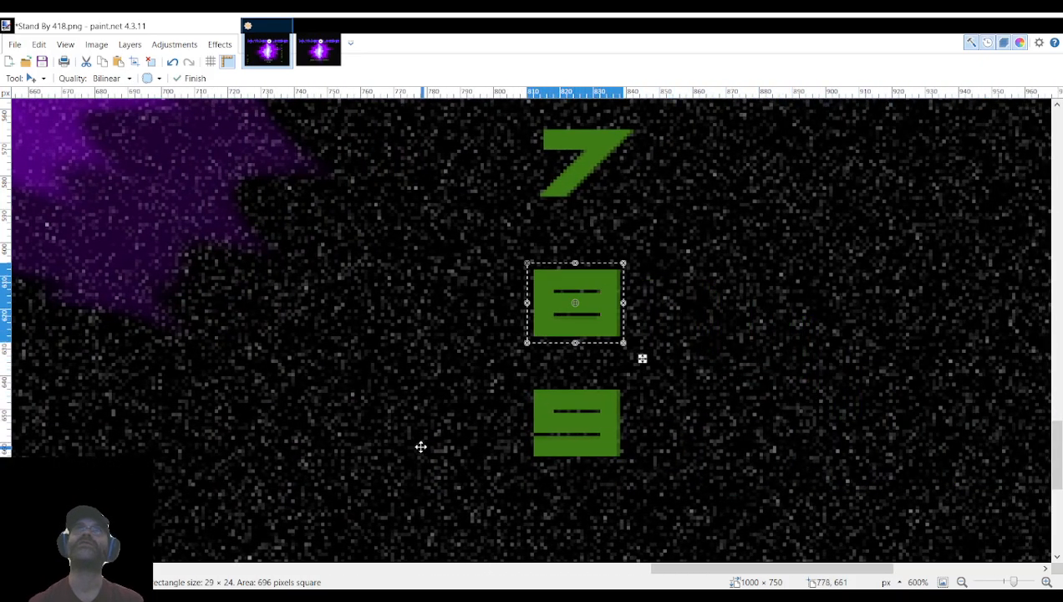
Move the 7 from the outer digit column beside the 1 to form 4:17, and save the image as Stand By 417.png.
{"action": "scroll", "coordinate": [423, 367], "scroll_direction": "up", "scroll_amount": 3}
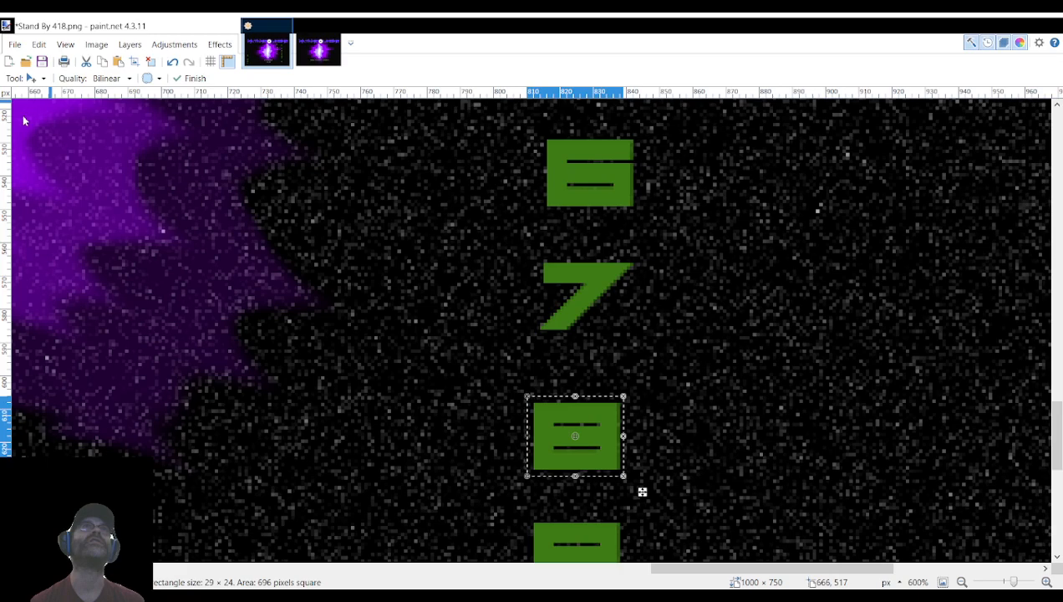
{"action": "key", "text": "s"}
{"action": "left_click_drag", "start_coordinate": [537, 257], "coordinate": [645, 338]}
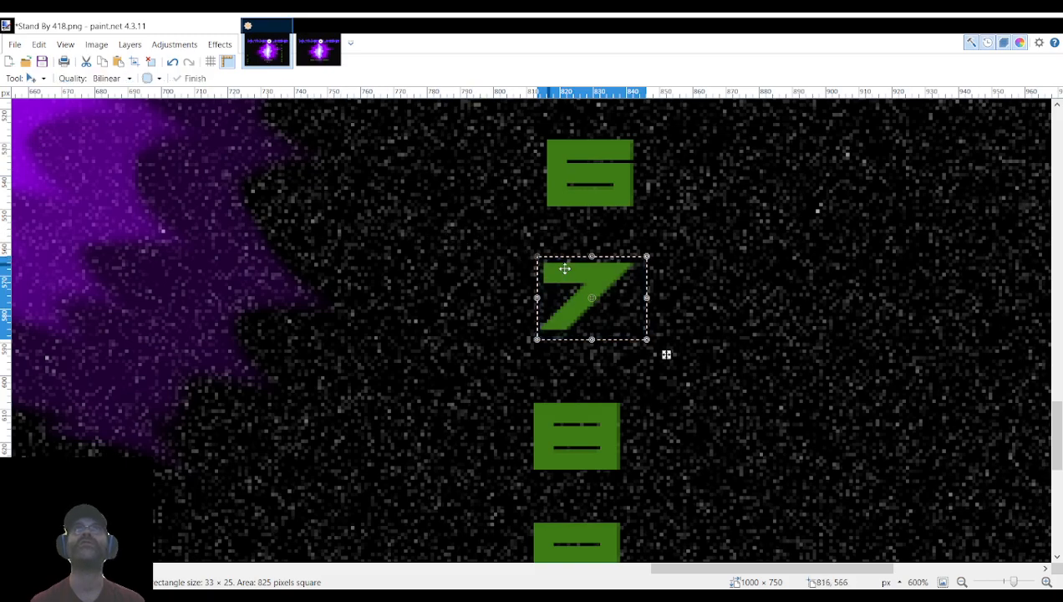
{"action": "left_click_drag", "start_coordinate": [621, 277], "coordinate": [569, 373]}
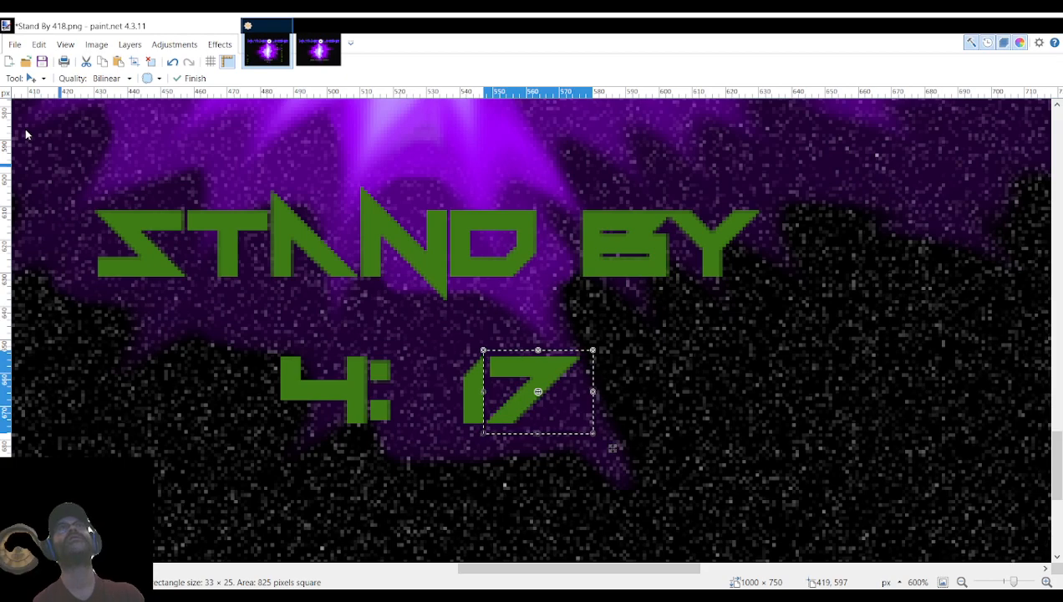
{"action": "key", "text": "s"}
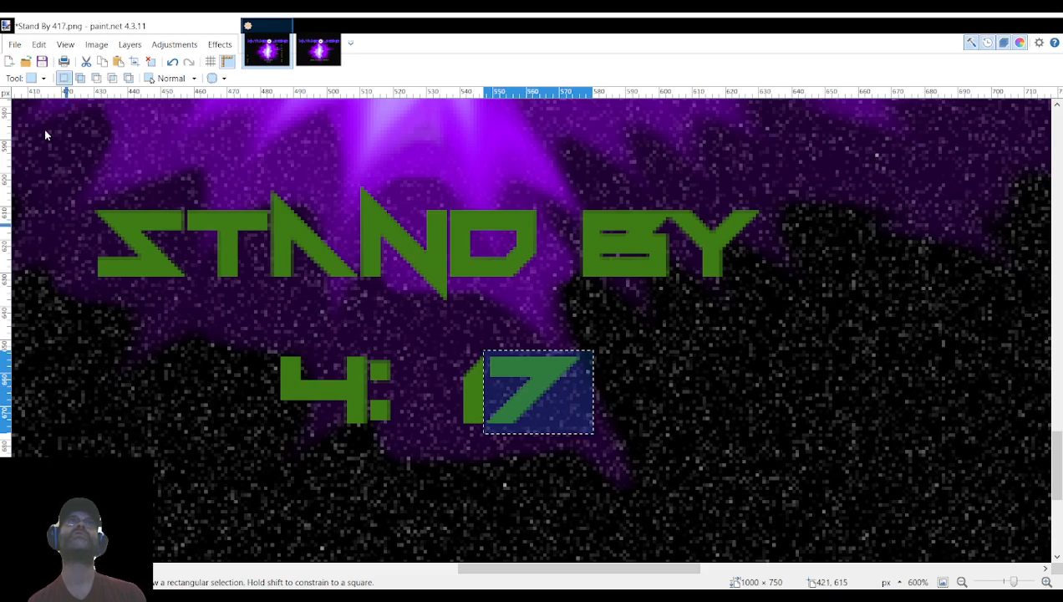
With the flattening from saving undone, return the 7 of 4:17 to the outer digit column, below the 6.
{"action": "key", "text": "m"}
{"action": "left_click_drag", "start_coordinate": [570, 406], "coordinate": [563, 473]}
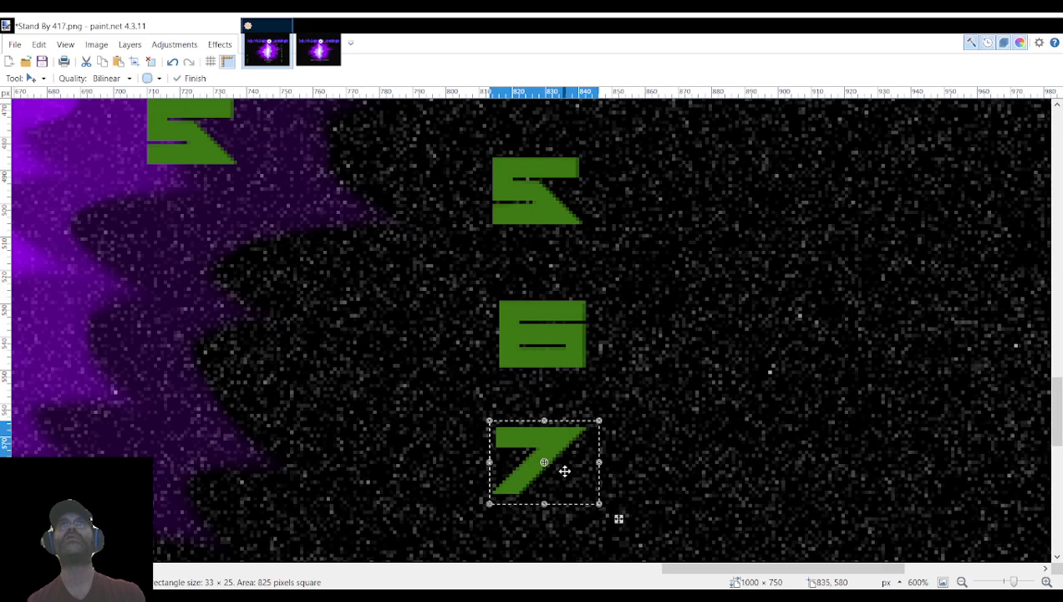
Move the 6 from the outer digit column beside the 1 to form 4:16, and save the image as Stand By 416.png.
{"action": "key", "text": "s"}
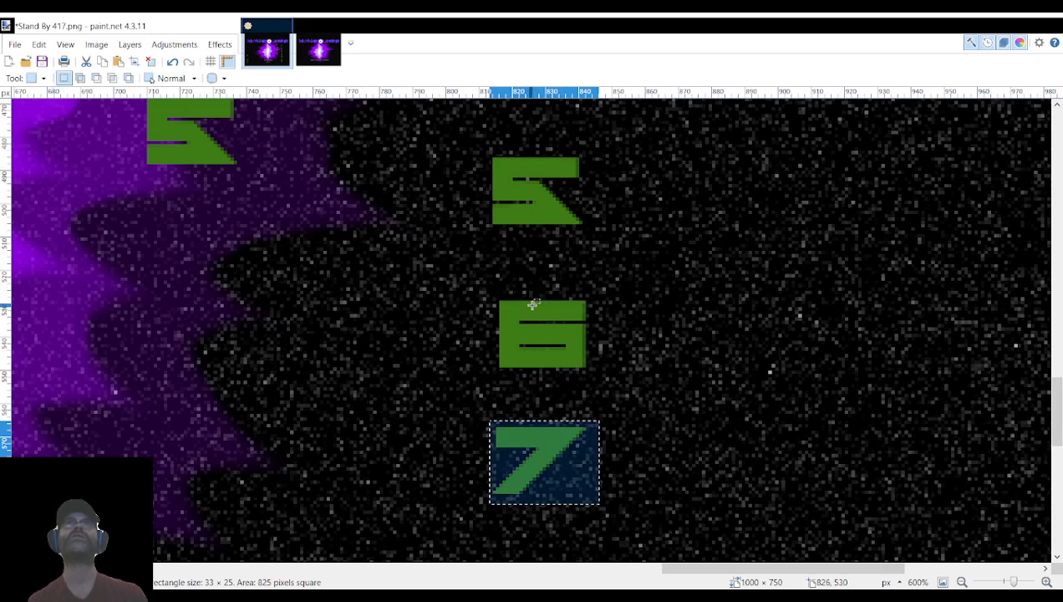
{"action": "left_click", "coordinate": [496, 297]}
{"action": "left_click_drag", "start_coordinate": [496, 297], "coordinate": [610, 370]}
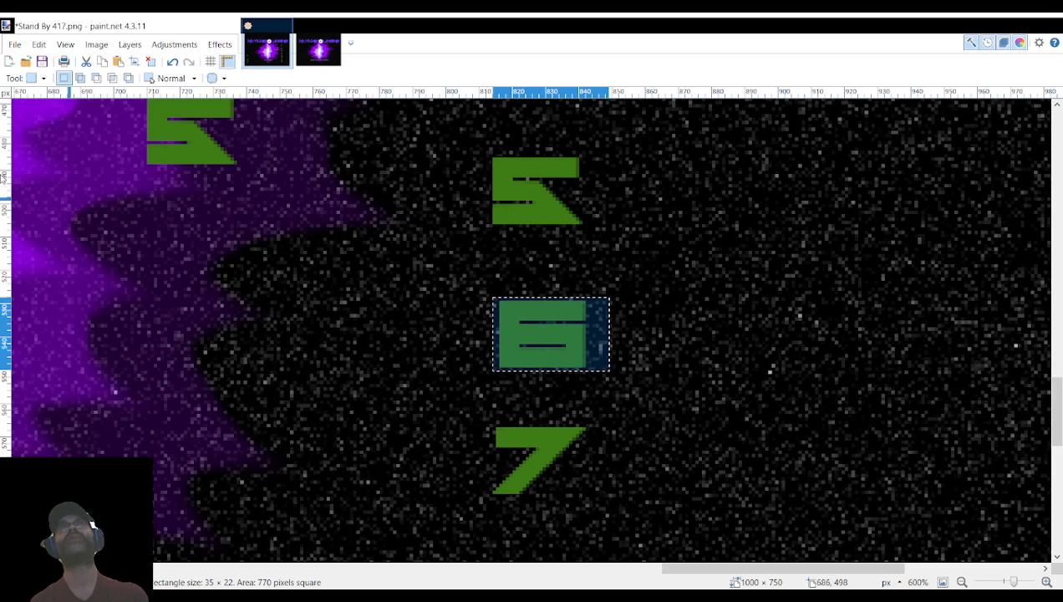
{"action": "key", "text": "m"}
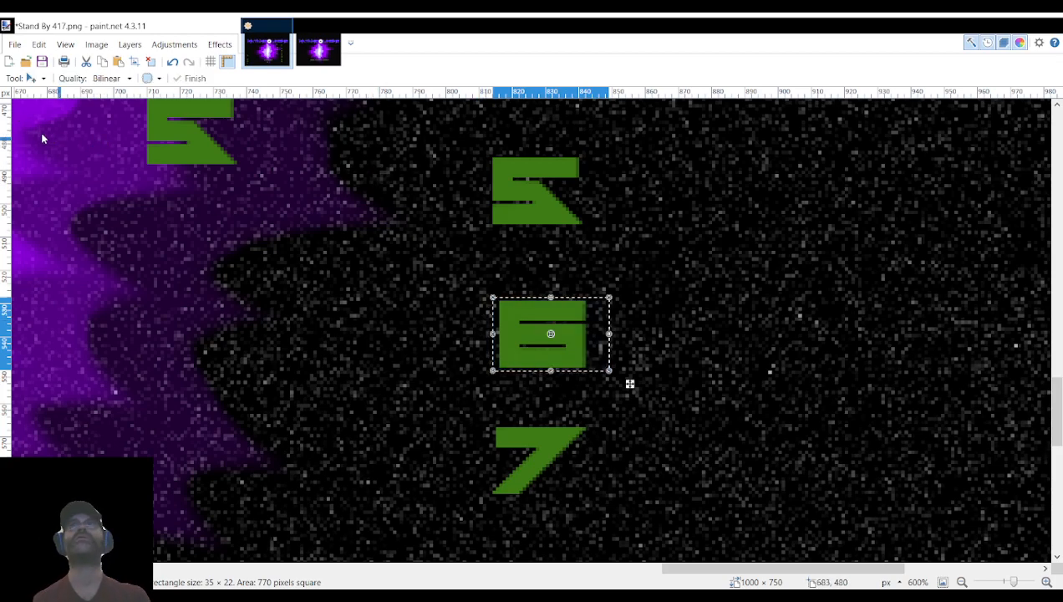
{"action": "left_click_drag", "start_coordinate": [540, 342], "coordinate": [301, 270]}
{"action": "scroll", "coordinate": [358, 386], "scroll_direction": "up", "scroll_amount": 3}
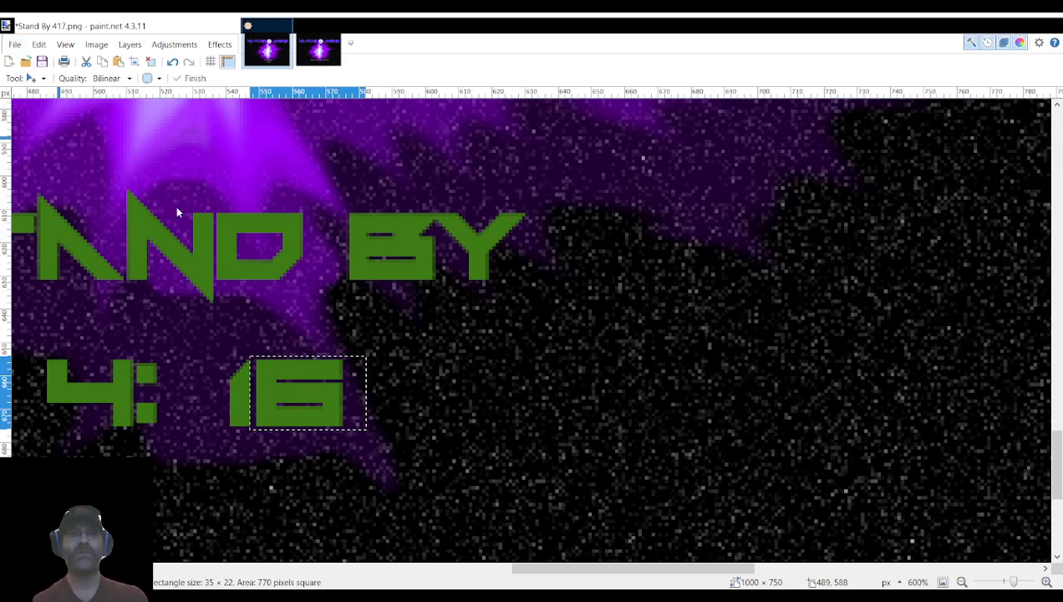
{"action": "left_click", "coordinate": [454, 331]}
Undo the flattening applied by saving and return the 6 of 4:16 to the outer digit column, below the 5.
{"action": "key", "text": "ctrl+z"}
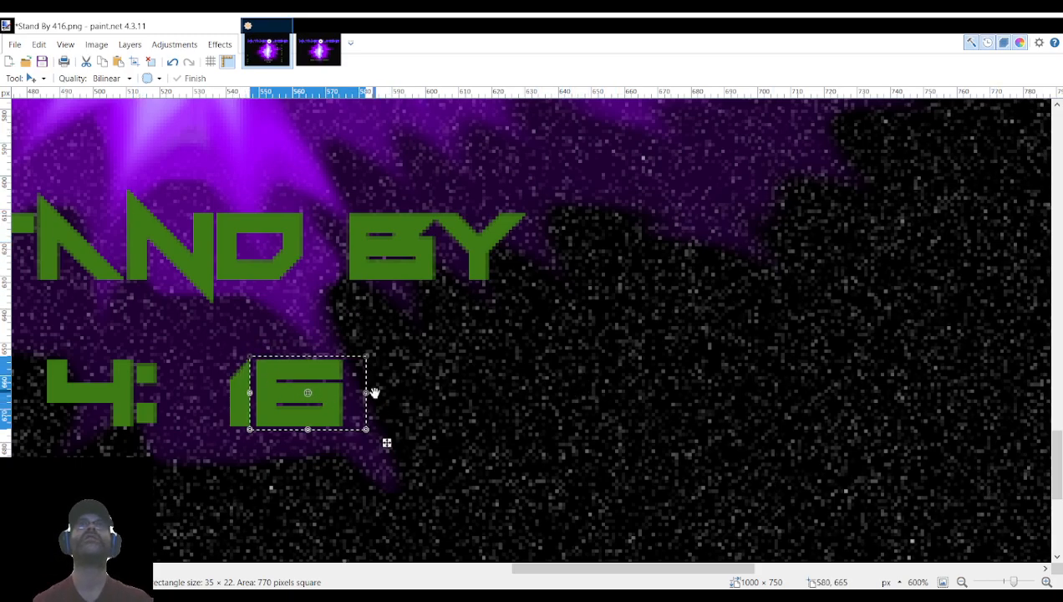
{"action": "left_click_drag", "start_coordinate": [345, 380], "coordinate": [720, 455]}
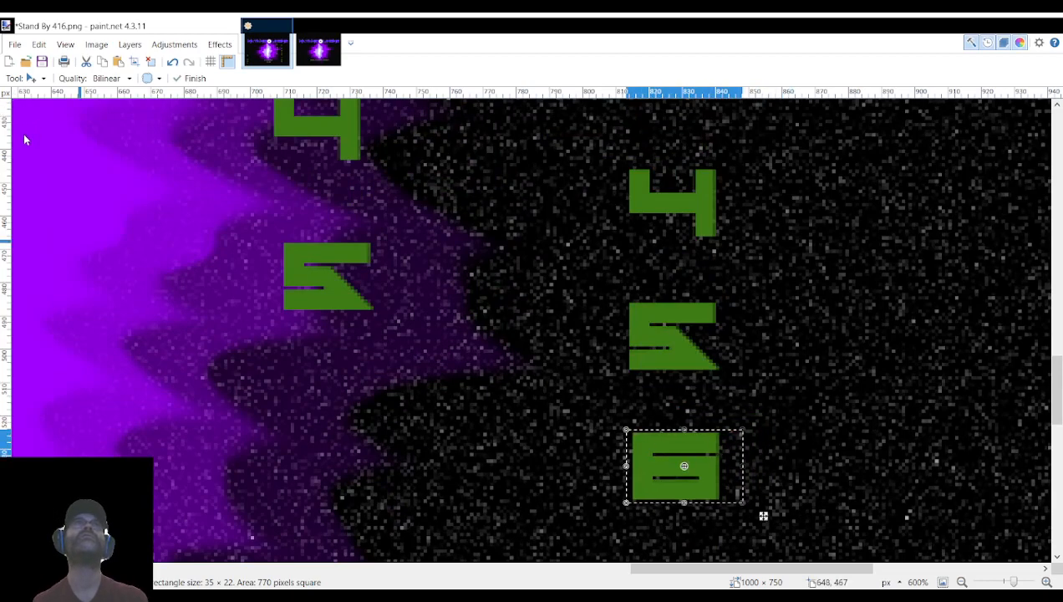
Move the 5 from the outer digit column beside the 1 to form 4:15, and save the image as Stand By 415.png.
{"action": "key", "text": "s"}
{"action": "left_click_drag", "start_coordinate": [624, 300], "coordinate": [390, 375]}
{"action": "key", "text": "m"}
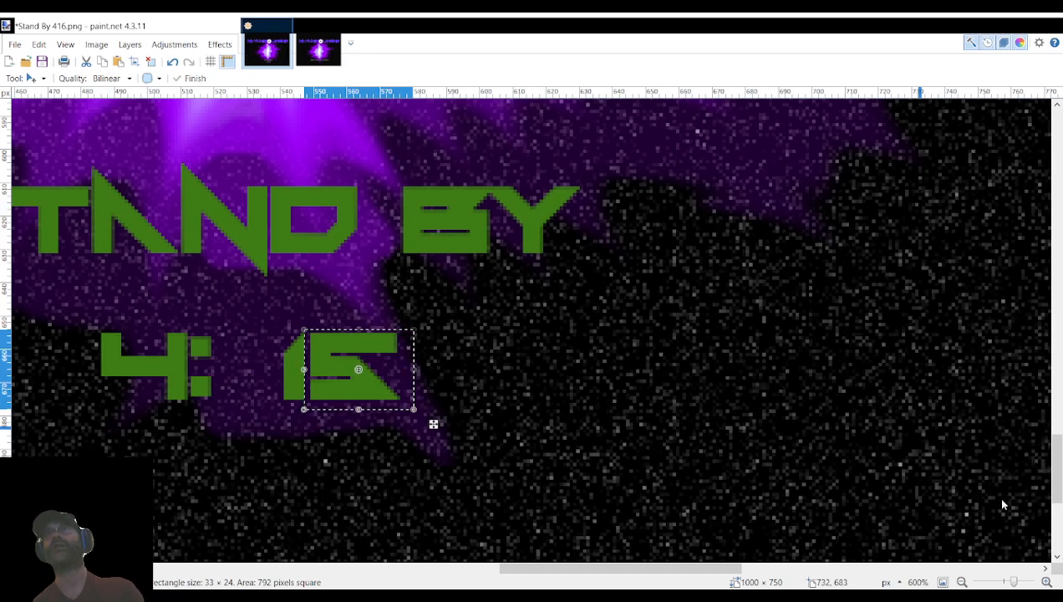
{"action": "key", "text": "ctrl+shift+s"}
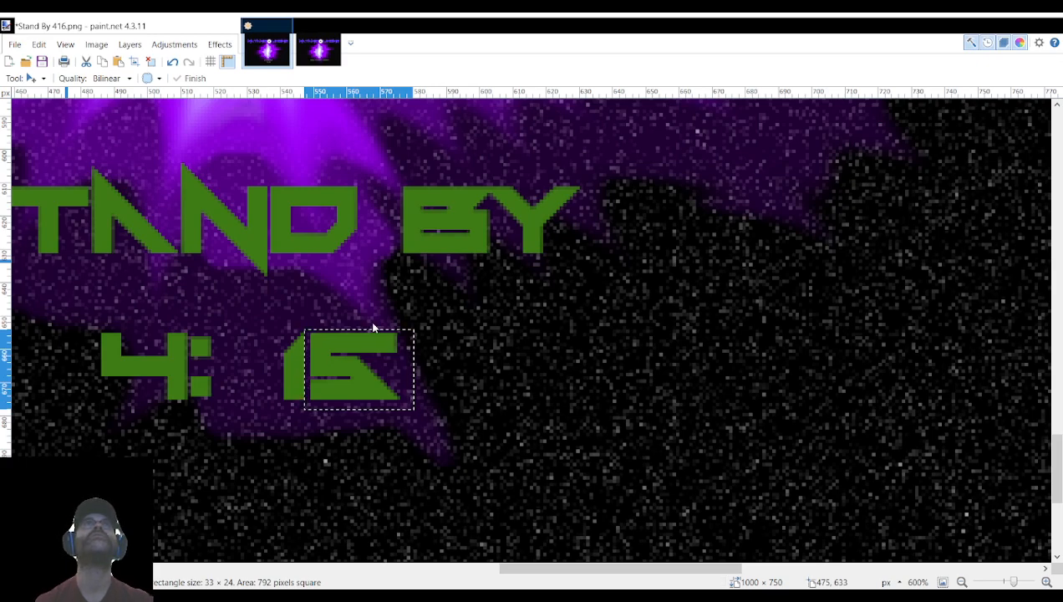
{"action": "left_click", "coordinate": [488, 335]}
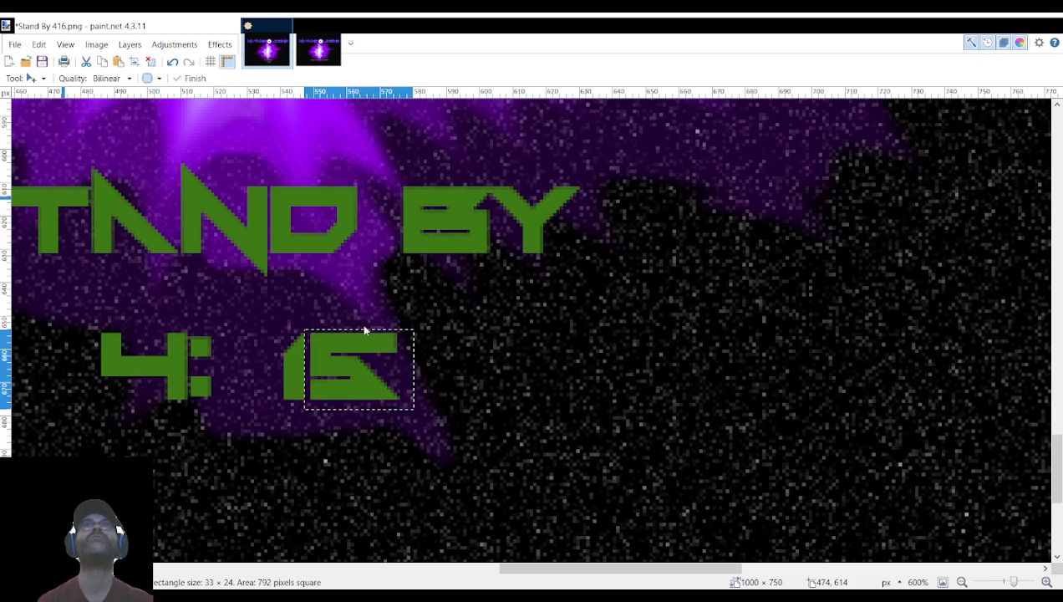
{"action": "left_click", "coordinate": [413, 333]}
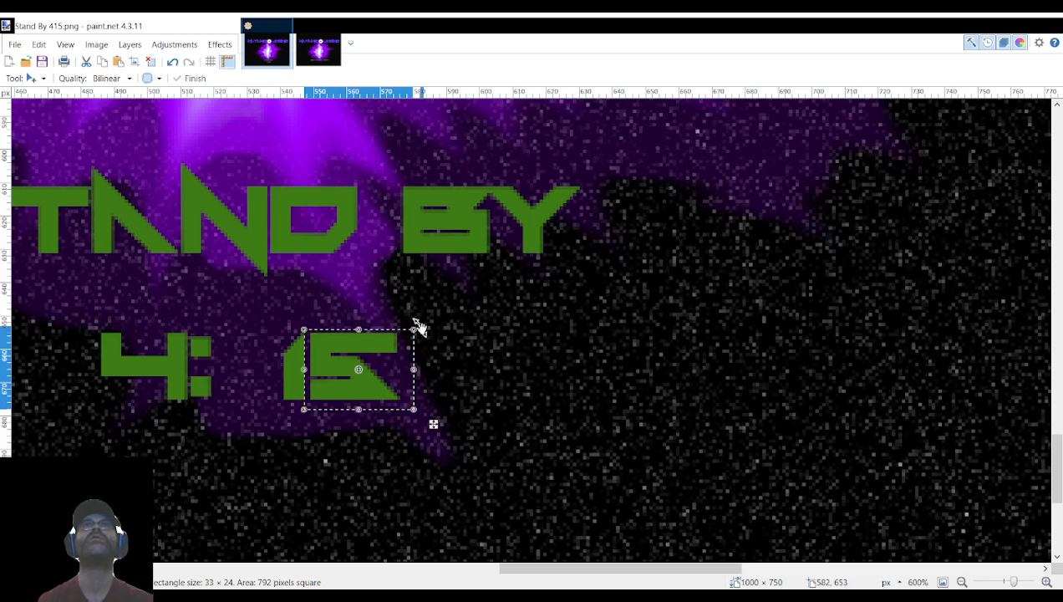
Undo the flattening from saving and return the 5 of 4:15 to the outer digit column, between the 4 and the 6.
{"action": "key", "text": "ctrl+z"}
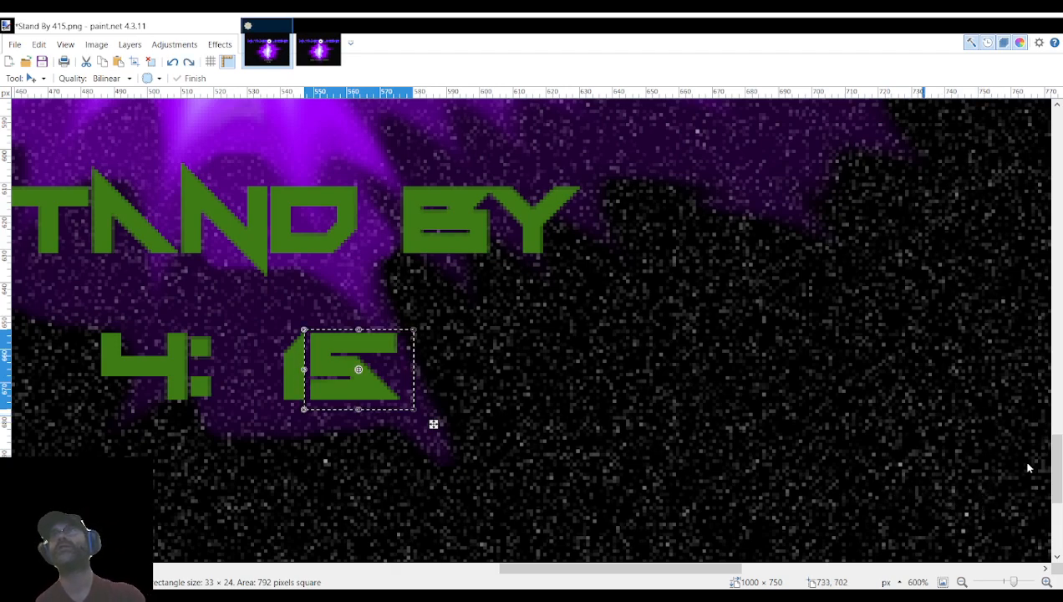
{"action": "left_click", "coordinate": [991, 492]}
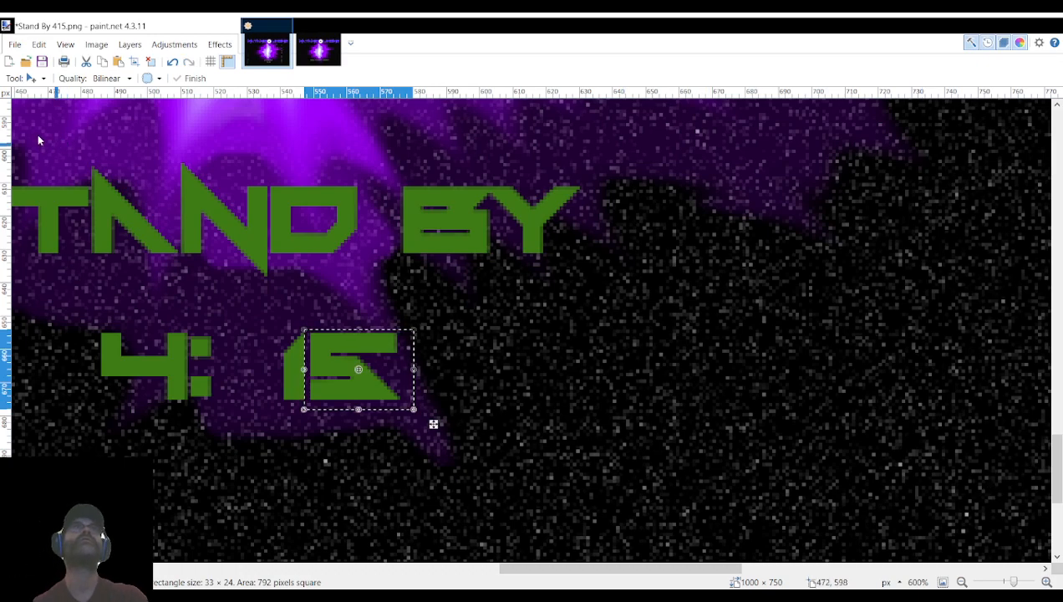
{"action": "left_click_drag", "start_coordinate": [387, 351], "coordinate": [809, 349]}
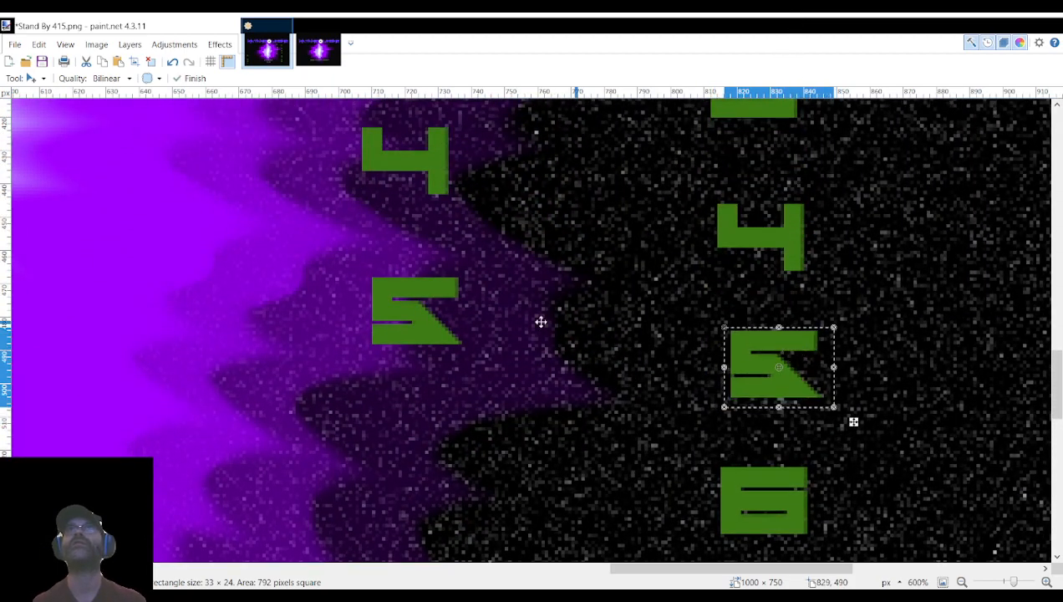
Move the 4 from the outer digit column beside the 1 to form 4:14, and save the image as Stand By 414.png.
{"action": "key", "text": "s"}
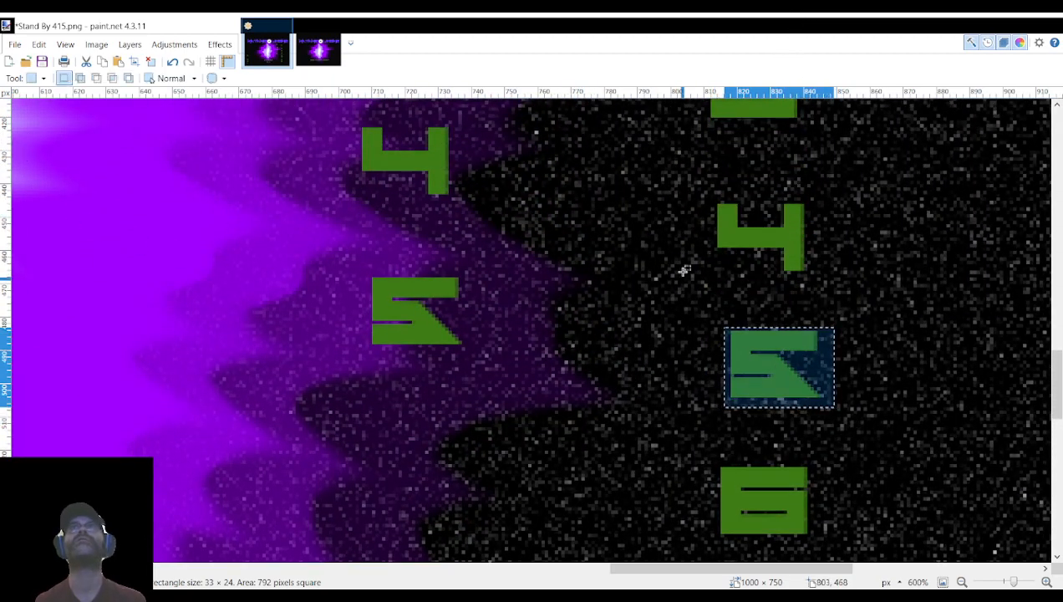
{"action": "left_click_drag", "start_coordinate": [711, 195], "coordinate": [822, 278]}
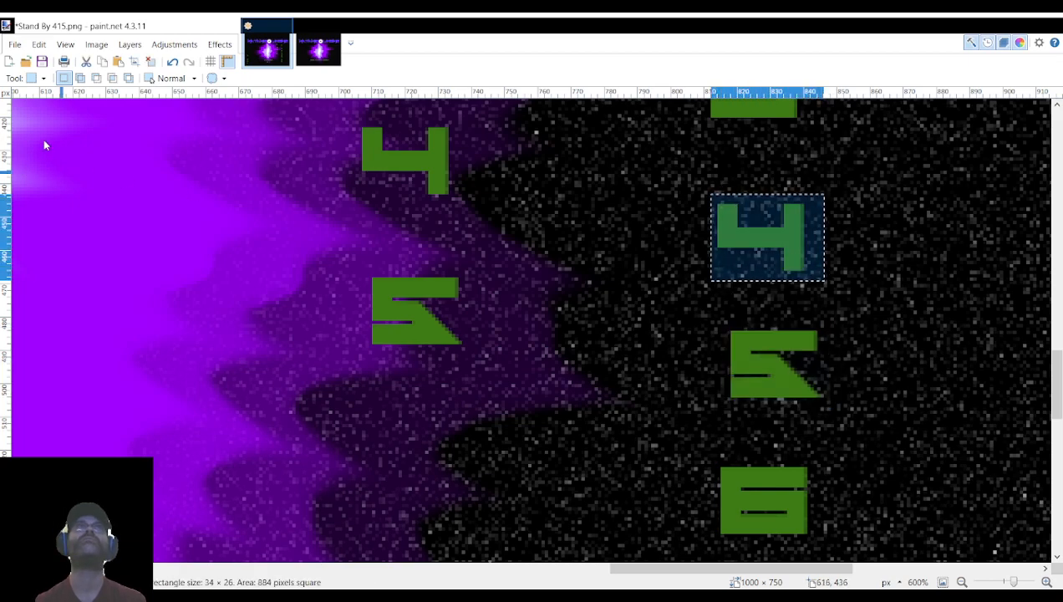
{"action": "key", "text": "m"}
{"action": "left_click_drag", "start_coordinate": [806, 230], "coordinate": [476, 342]}
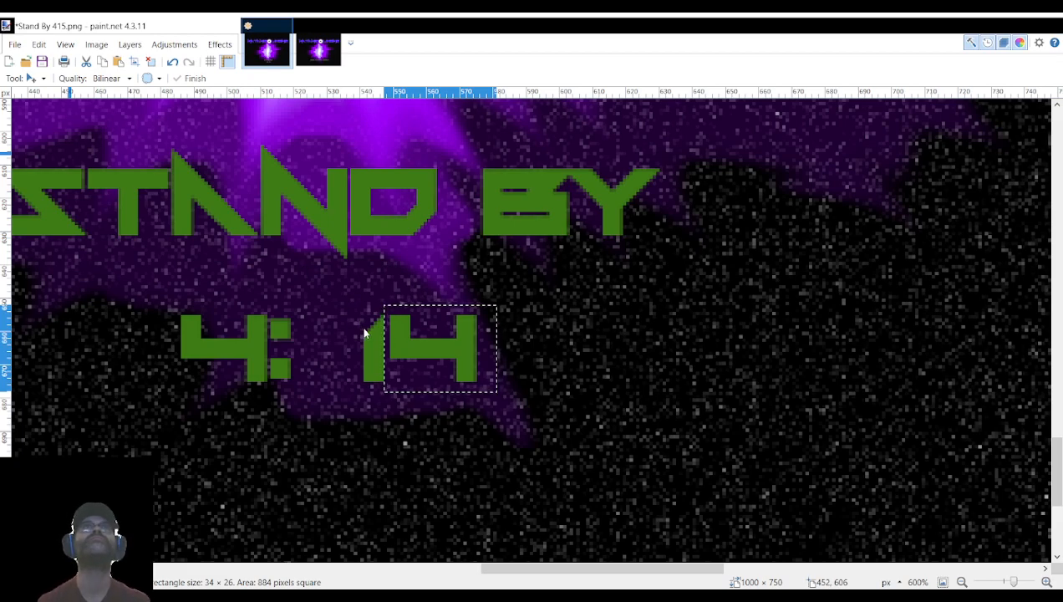
{"action": "left_click", "coordinate": [404, 332]}
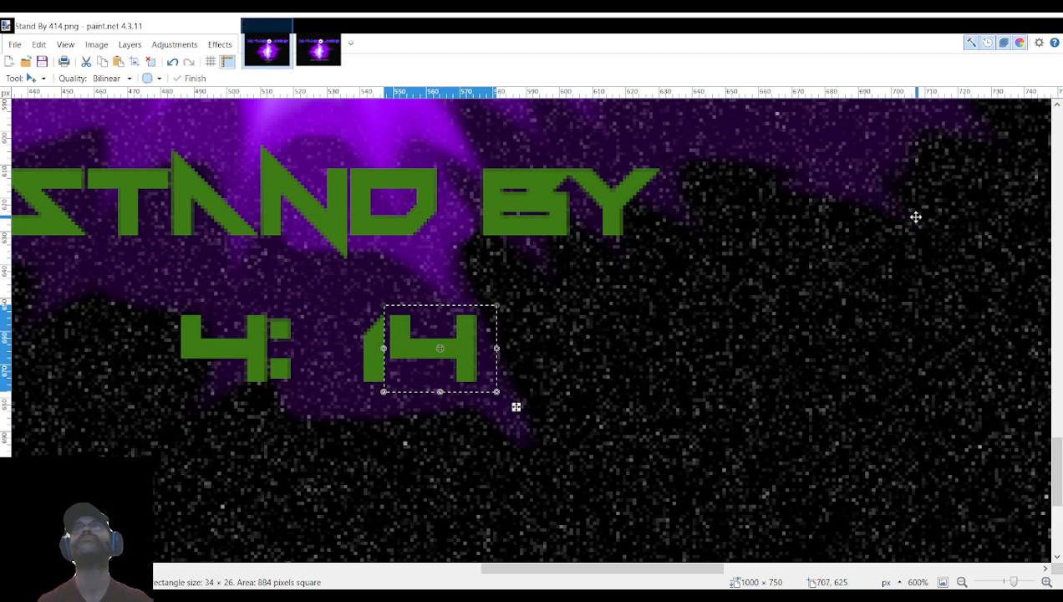
With the flattening from saving undone, return the seconds digit 4 of 4:14 to the outer digit column, between the 3 and the 5.
{"action": "key", "text": "ctrl+z"}
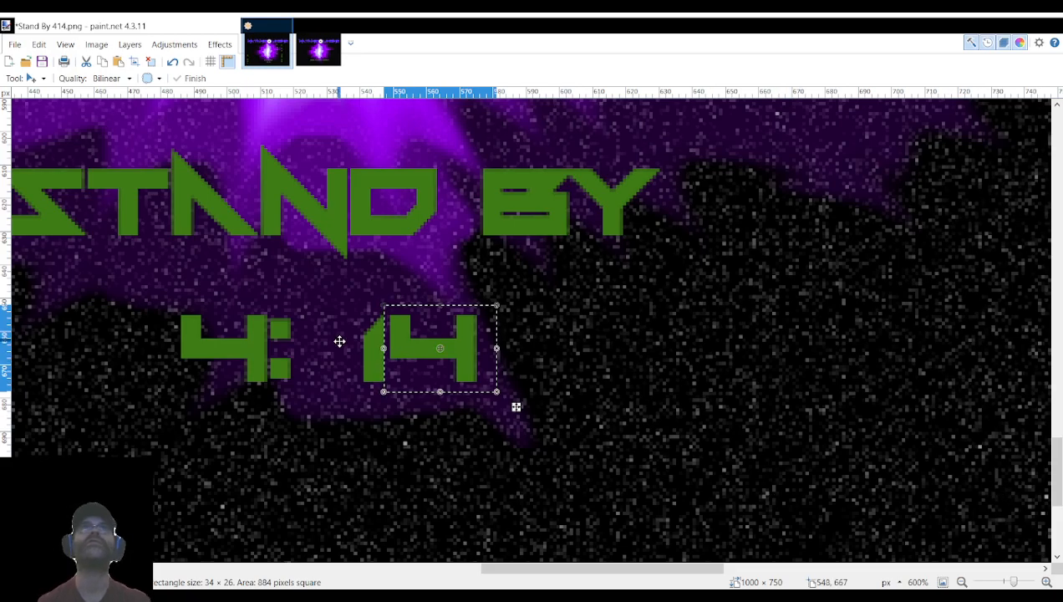
{"action": "left_click_drag", "start_coordinate": [459, 324], "coordinate": [840, 265]}
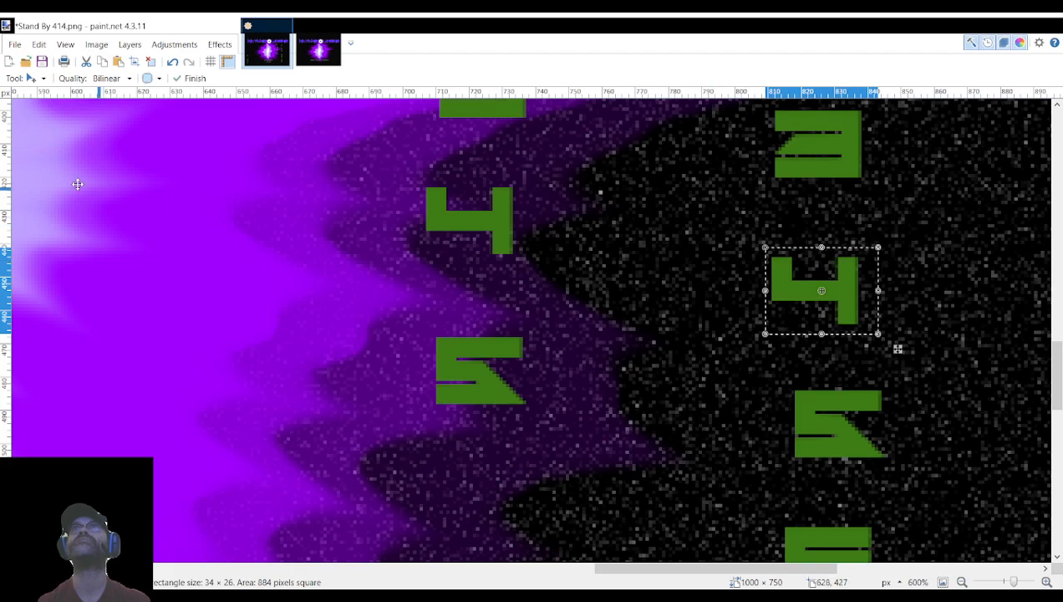
Move the 3 from the outer digit column beside the 1 to form 4:13, and save the image as Stand By 413.png.
{"action": "key", "text": "s"}
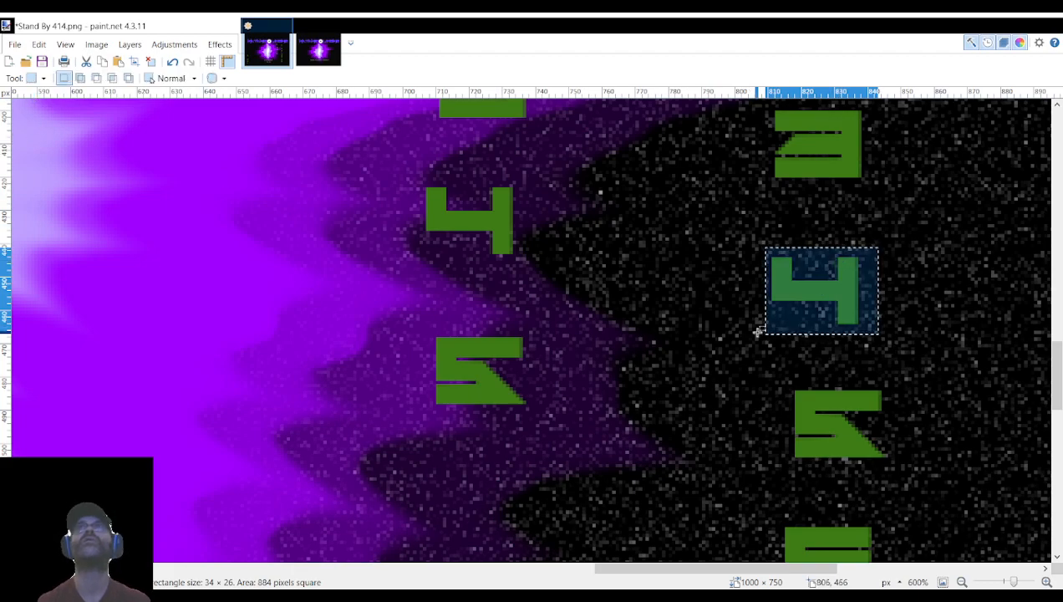
{"action": "scroll", "coordinate": [760, 317], "scroll_direction": "up", "scroll_amount": 3}
{"action": "left_click_drag", "start_coordinate": [767, 236], "coordinate": [872, 317]}
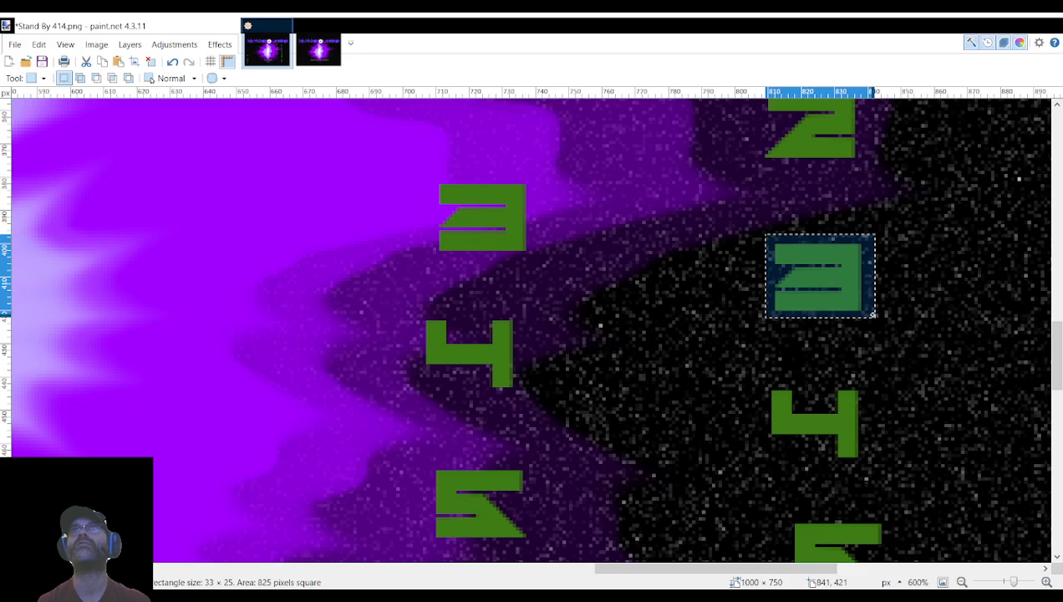
{"action": "left_click", "coordinate": [43, 139]}
{"action": "left_click_drag", "start_coordinate": [836, 296], "coordinate": [655, 508]}
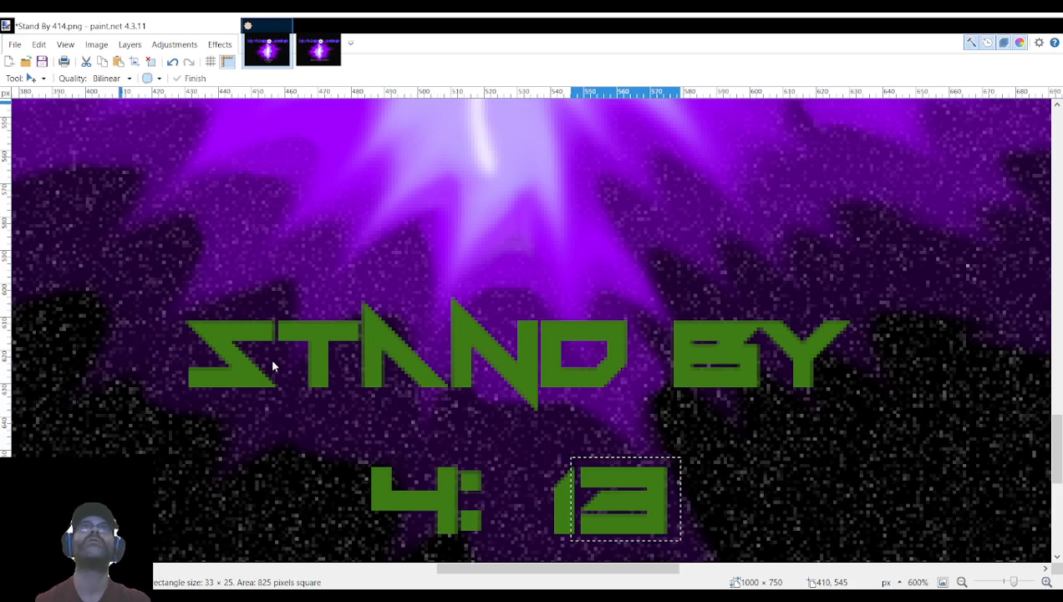
{"action": "left_click", "coordinate": [455, 366]}
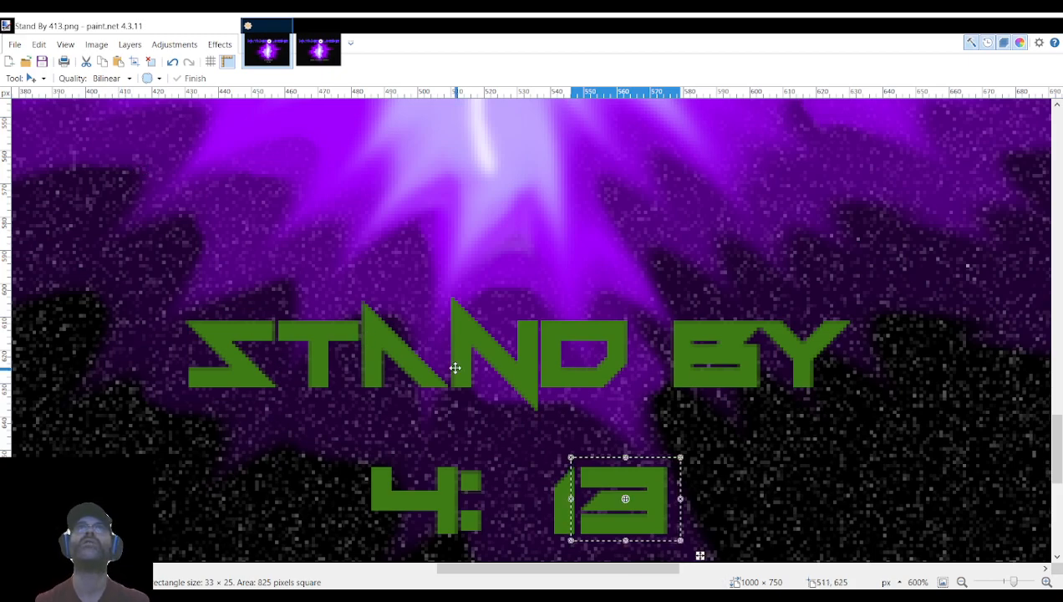
Undo the flattening applied by saving and return the 3 of 4:13 to the outer digit column, between the 2 and the 4.
{"action": "key", "text": "ctrl+z"}
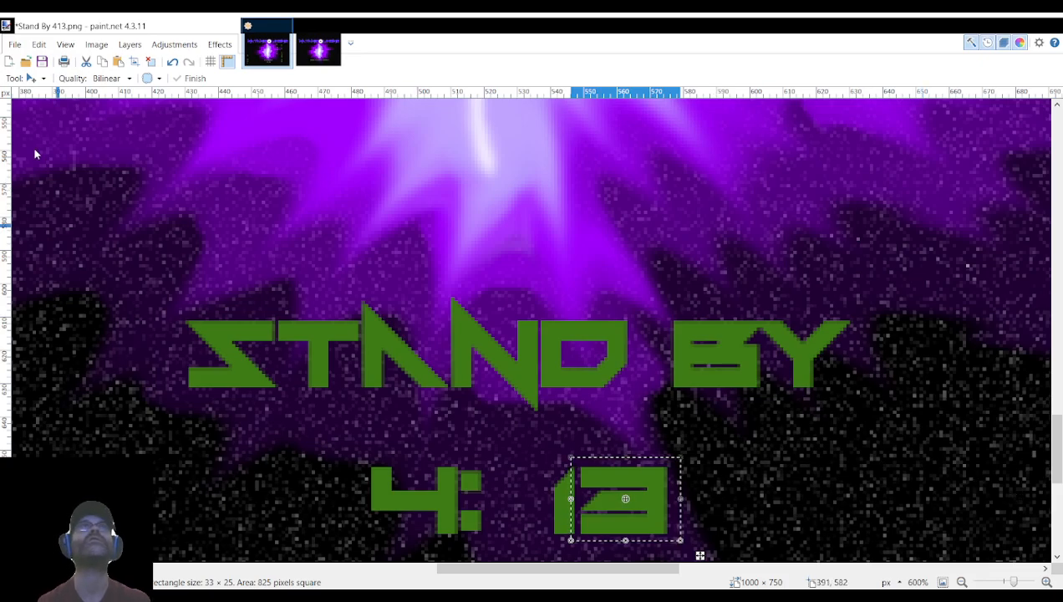
{"action": "left_click_drag", "start_coordinate": [645, 491], "coordinate": [646, 291]}
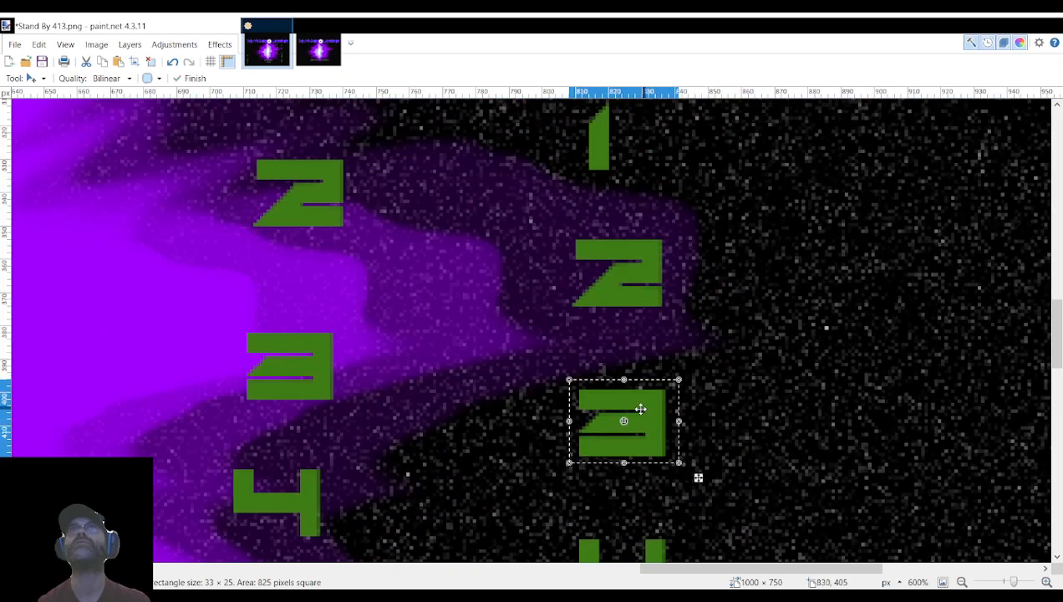
Move the 2 from the outer digit column beside the 1 to form 4:12, and save the image as Stand By 412.png.
{"action": "key", "text": "s"}
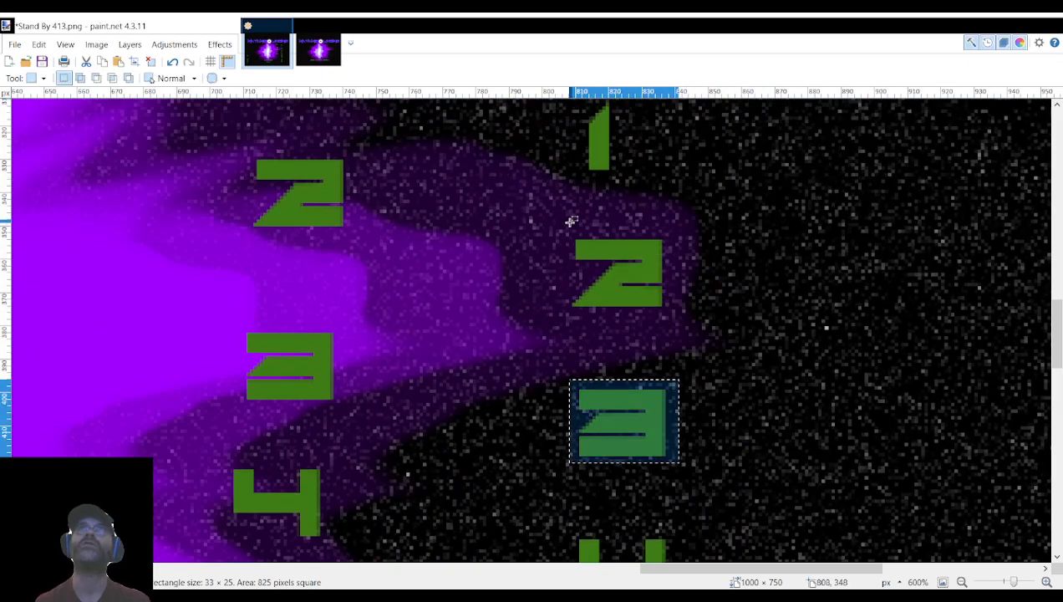
{"action": "left_click_drag", "start_coordinate": [557, 228], "coordinate": [686, 325]}
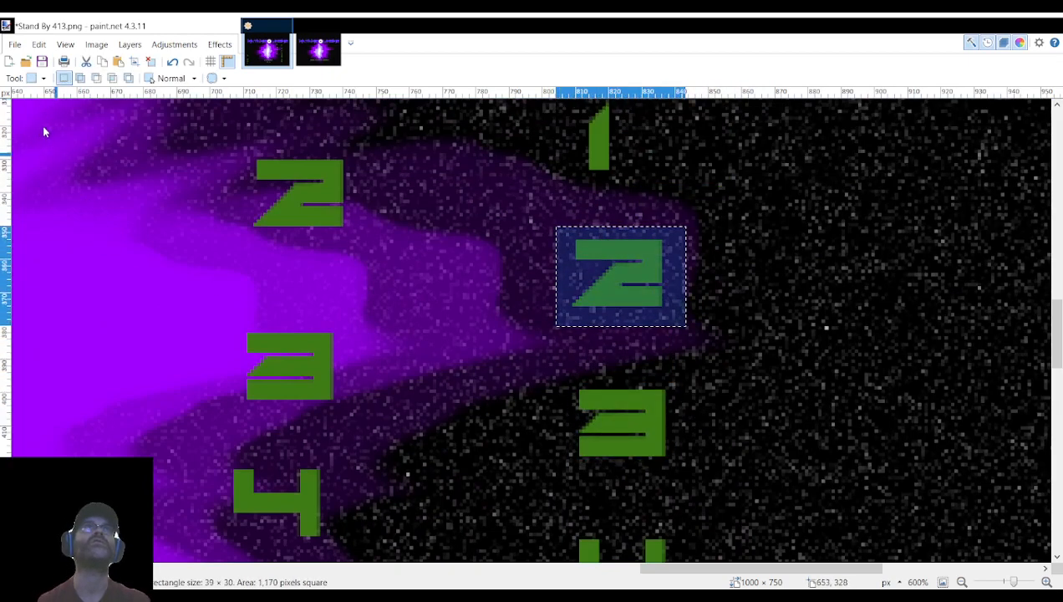
{"action": "key", "text": "m"}
{"action": "left_click_drag", "start_coordinate": [653, 283], "coordinate": [521, 276]}
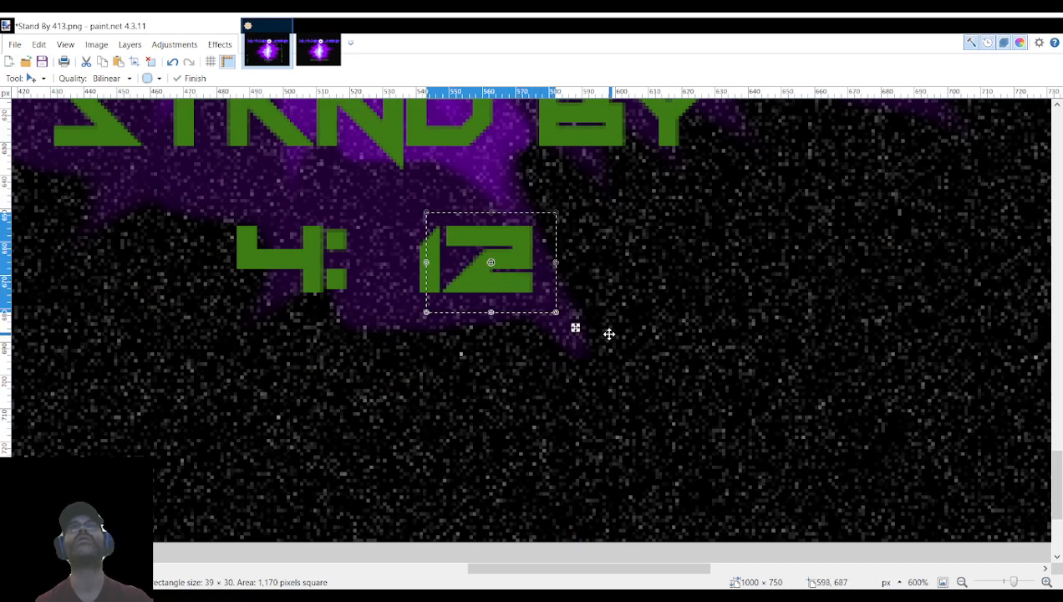
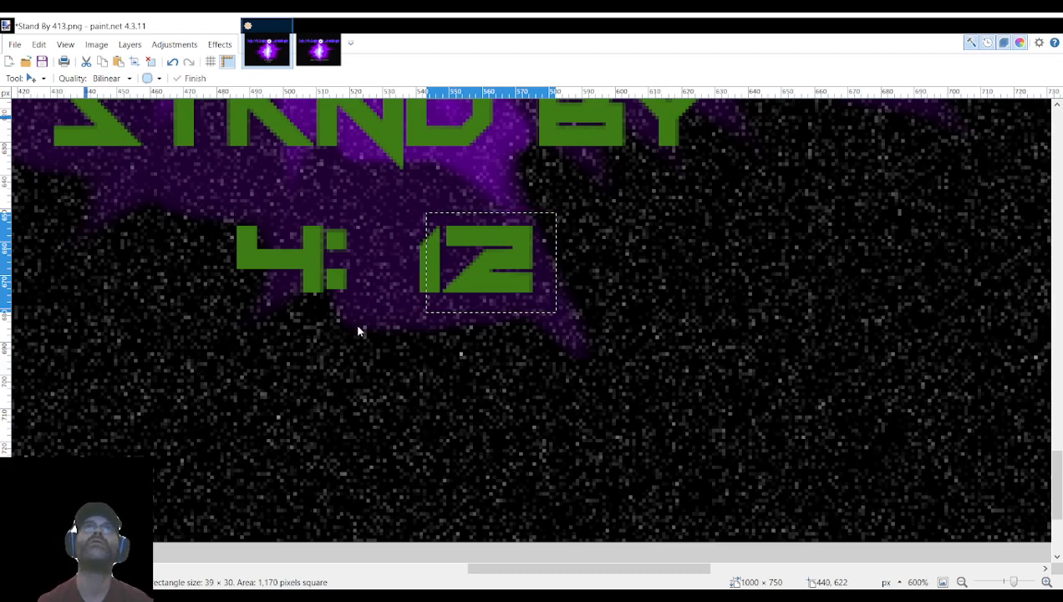
{"action": "key", "text": "ctrl+Tab"}
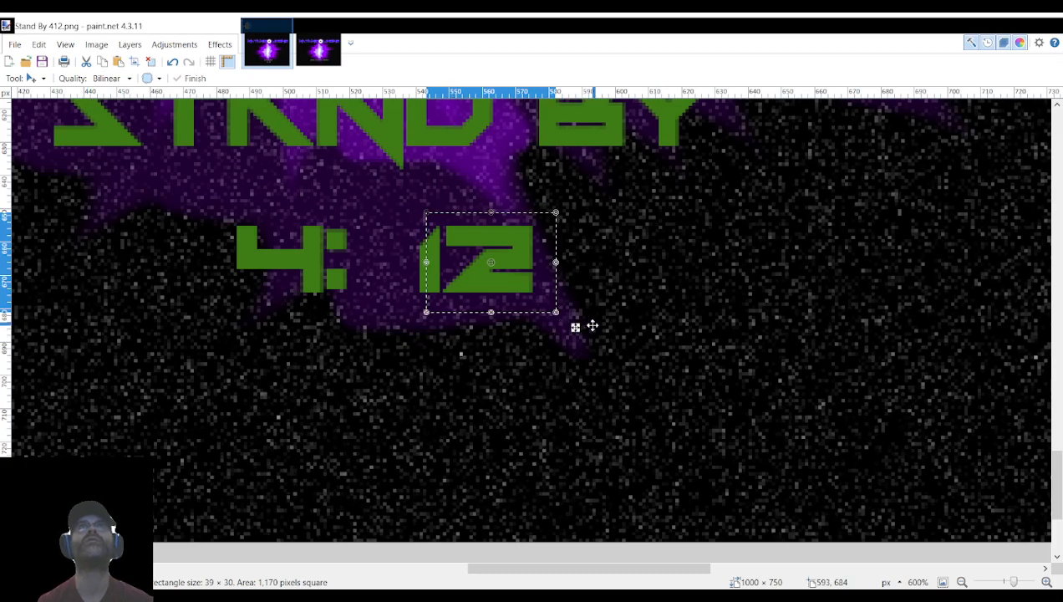
Undo the flattening applied by saving Stand By 412.png.
{"action": "scroll", "coordinate": [831, 377], "scroll_direction": "up", "scroll_amount": 3}
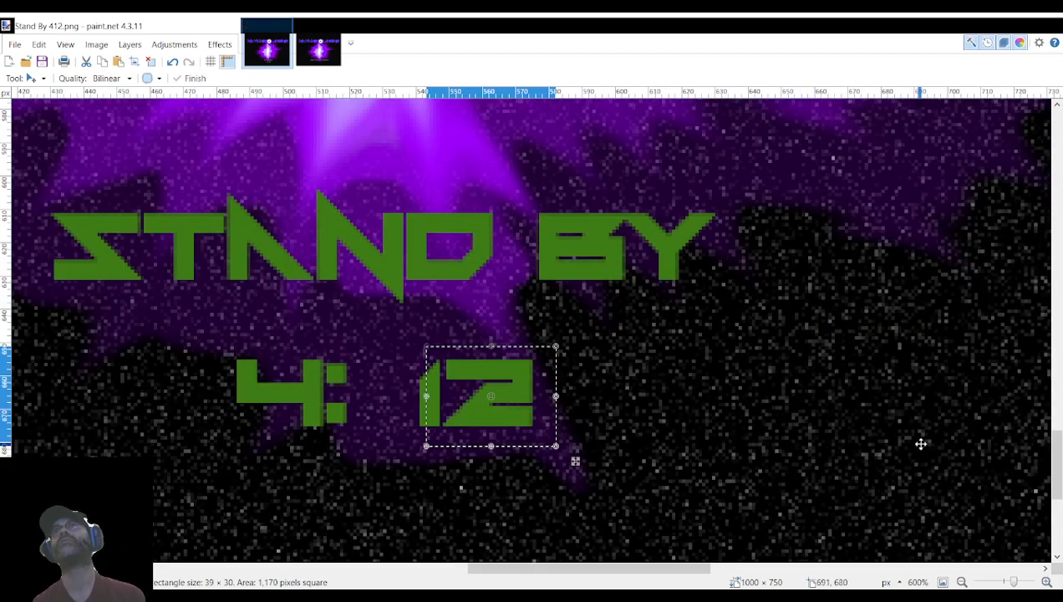
{"action": "key", "text": "ctrl+z"}
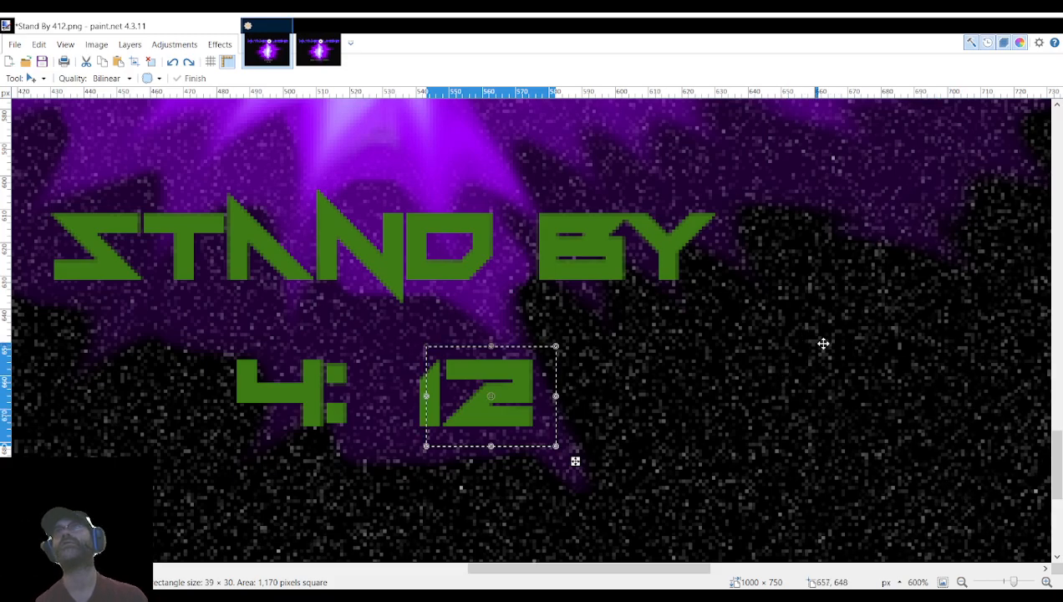
Try to move the 2 from the inner digit column onto the seconds of 4:12, and undo the move.
{"action": "scroll", "coordinate": [819, 335], "scroll_direction": "right", "scroll_amount": 6}
{"action": "scroll", "coordinate": [824, 333], "scroll_direction": "up", "scroll_amount": 10}
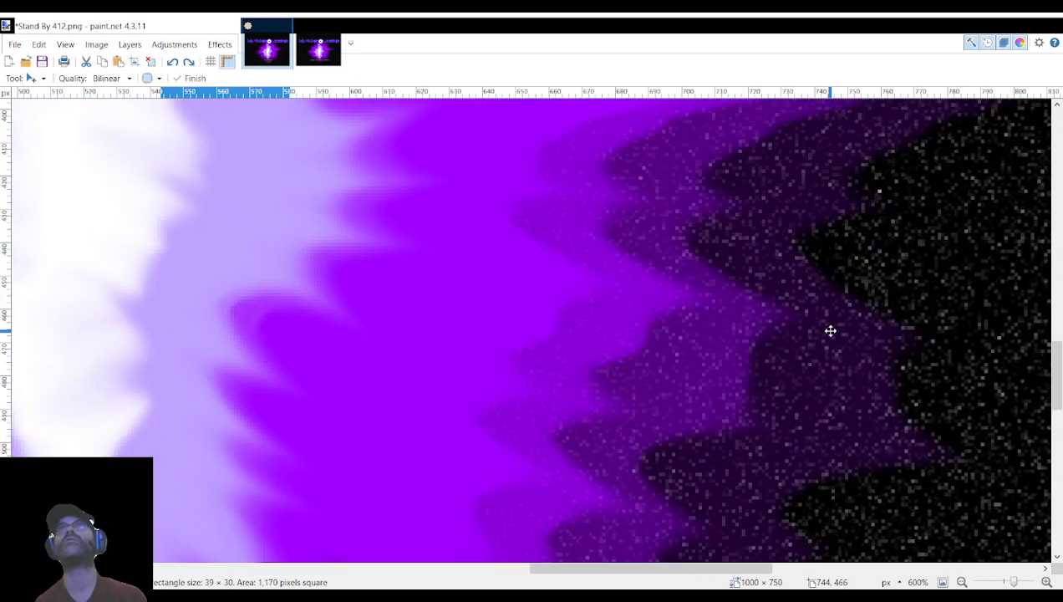
{"action": "scroll", "coordinate": [828, 330], "scroll_direction": "up", "scroll_amount": 4}
{"action": "scroll", "coordinate": [819, 326], "scroll_direction": "right", "scroll_amount": 6}
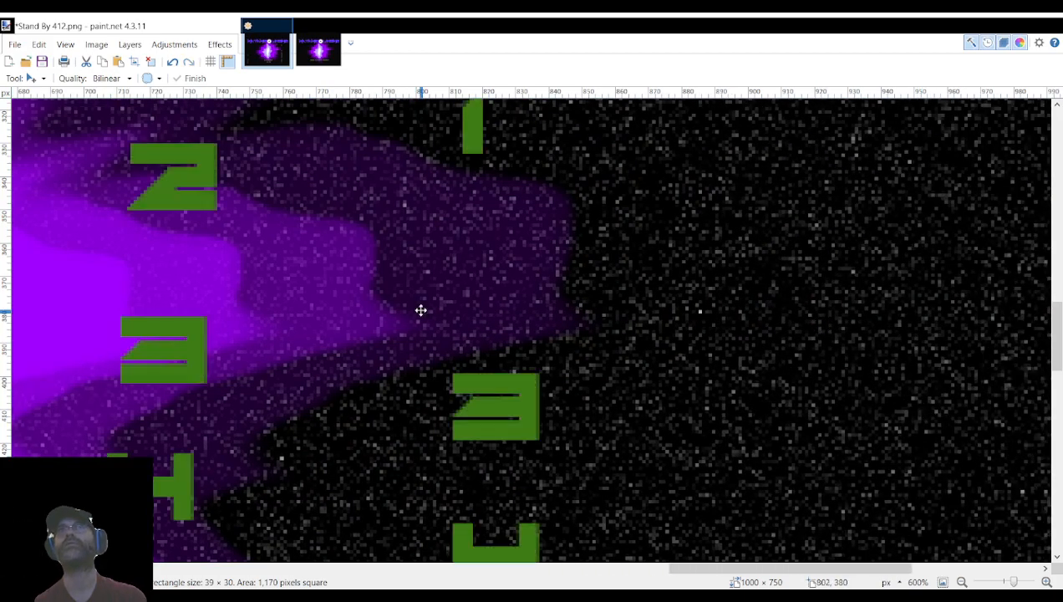
{"action": "scroll", "coordinate": [351, 295], "scroll_direction": "left", "scroll_amount": 3}
{"action": "scroll", "coordinate": [354, 295], "scroll_direction": "up", "scroll_amount": 3}
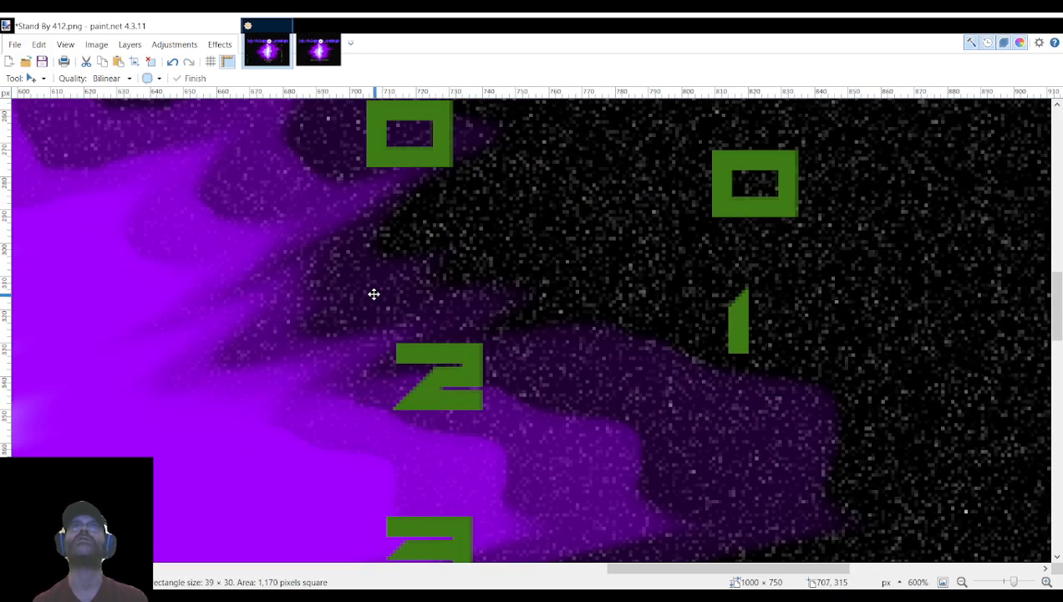
{"action": "key", "text": "s"}
{"action": "left_click_drag", "start_coordinate": [380, 324], "coordinate": [542, 462]}
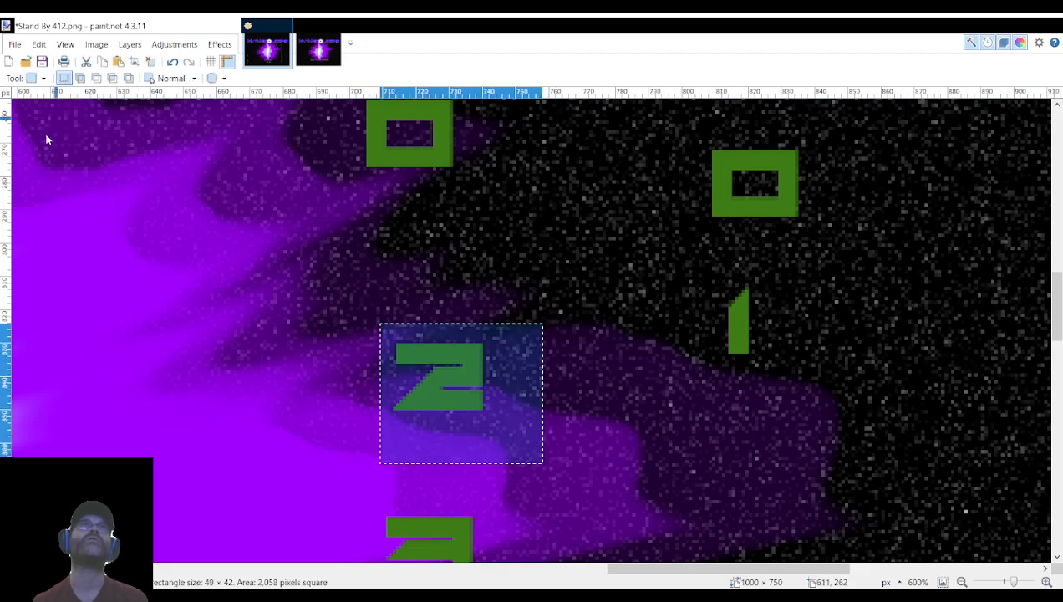
{"action": "key", "text": "m"}
{"action": "left_click_drag", "start_coordinate": [492, 360], "coordinate": [481, 244]}
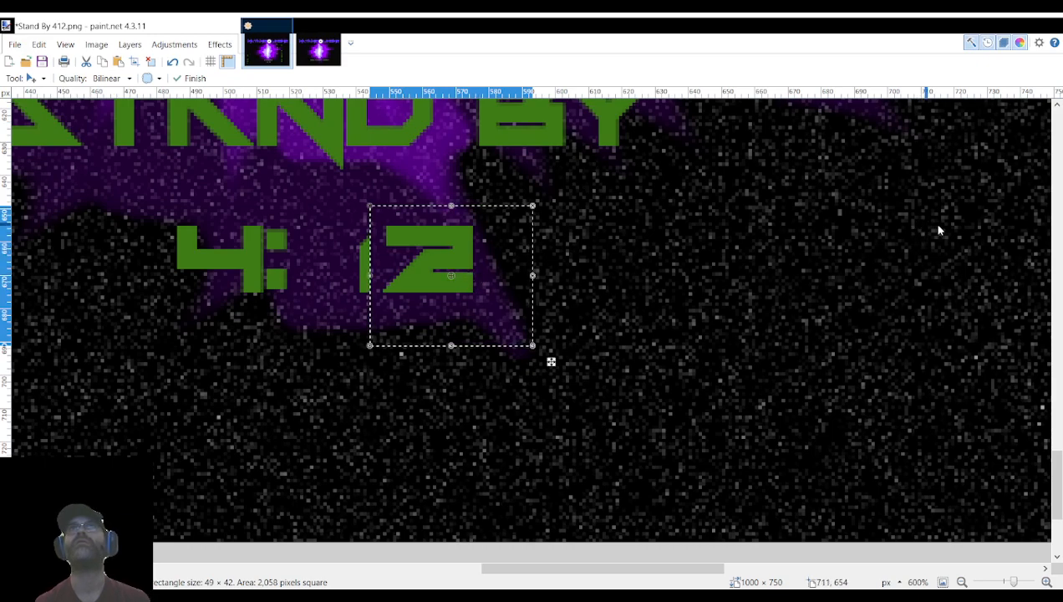
{"action": "key", "text": "ctrl+d"}
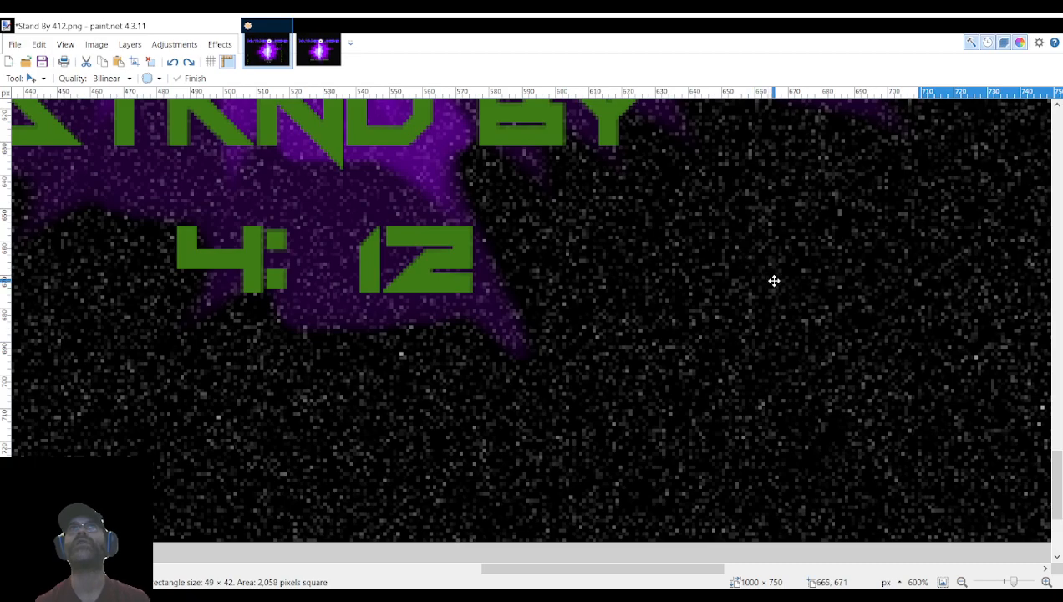
{"action": "scroll", "coordinate": [774, 281], "scroll_direction": "down", "scroll_amount": 2}
{"action": "scroll", "coordinate": [774, 281], "scroll_direction": "up", "scroll_amount": 12}
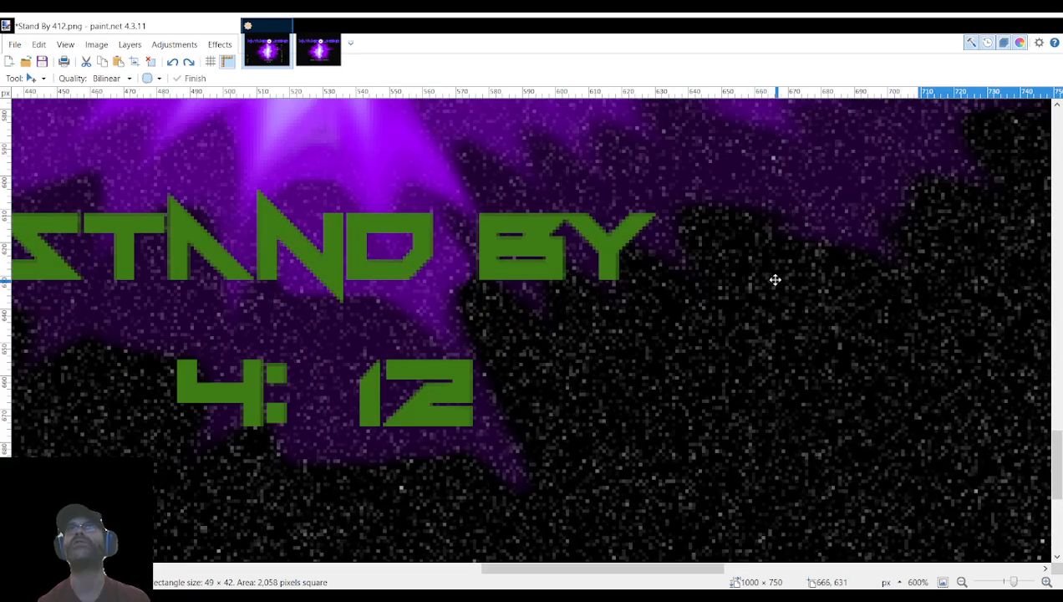
{"action": "scroll", "coordinate": [783, 251], "scroll_direction": "right", "scroll_amount": 10}
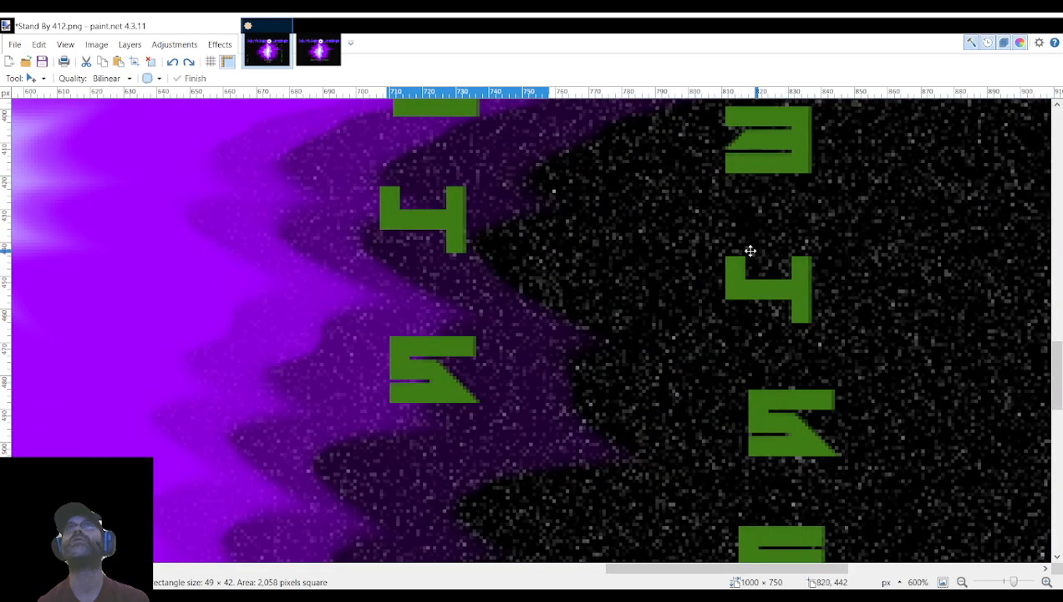
{"action": "scroll", "coordinate": [568, 285], "scroll_direction": "up", "scroll_amount": 8}
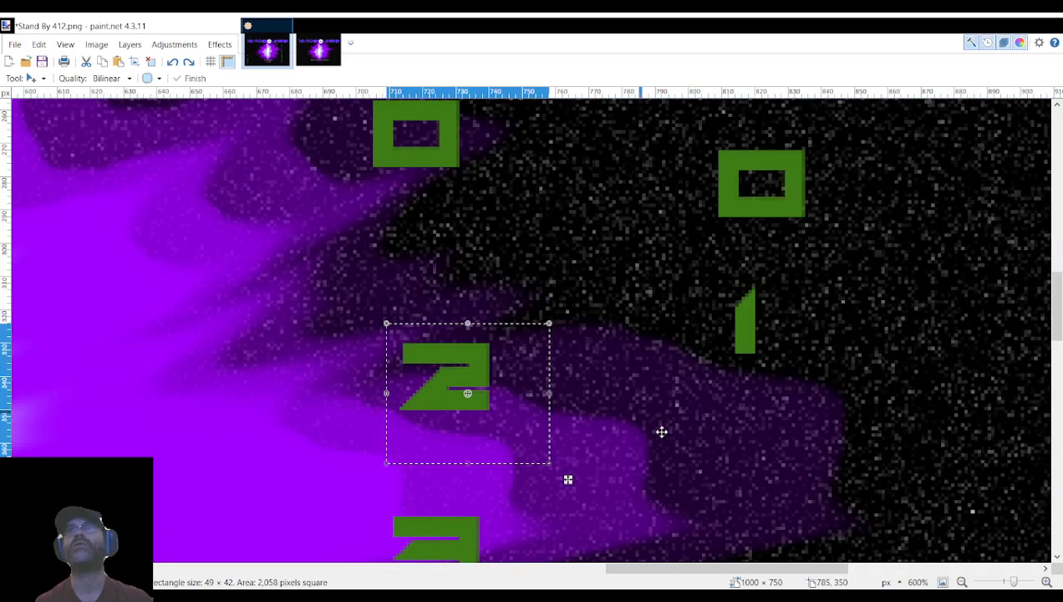
Select the inner column's 2 with a tight 27 × 20 px rectangle, align it over the 2 in the seconds, and move it to the outer column.
{"action": "left_click", "coordinate": [1048, 581]}
{"action": "left_click", "coordinate": [1048, 581]}
{"action": "left_click", "coordinate": [1047, 581]}
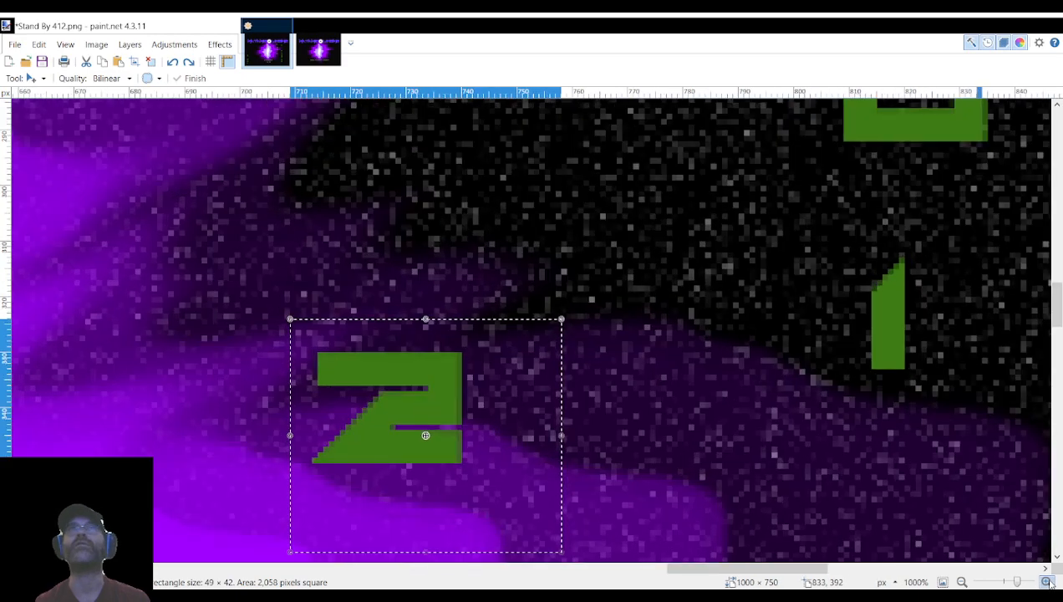
{"action": "left_click", "coordinate": [1047, 581]}
{"action": "left_click", "coordinate": [1047, 581]}
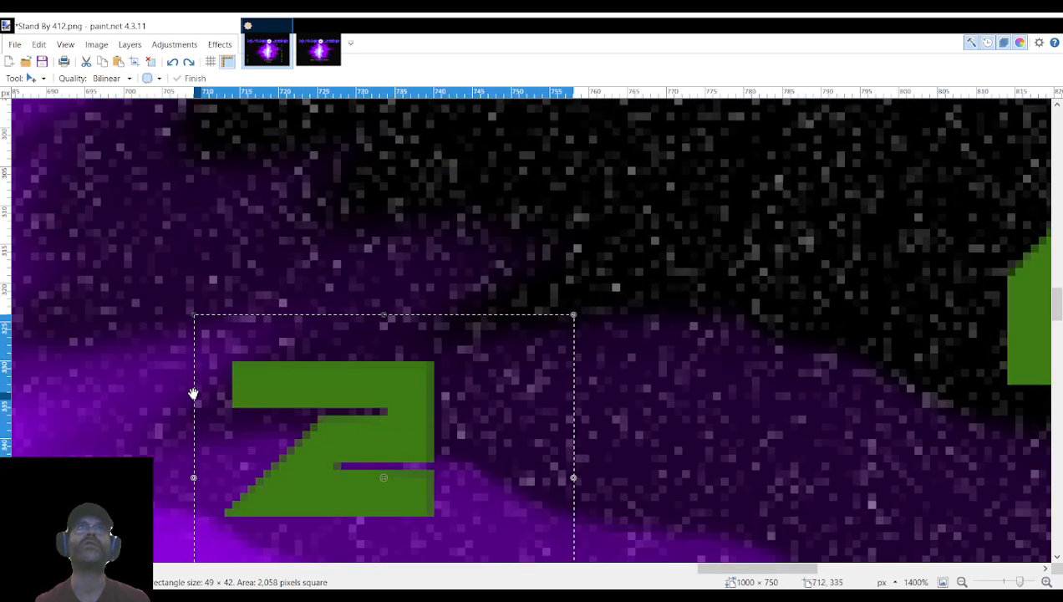
{"action": "left_click", "coordinate": [21, 119]}
{"action": "left_click", "coordinate": [193, 245]}
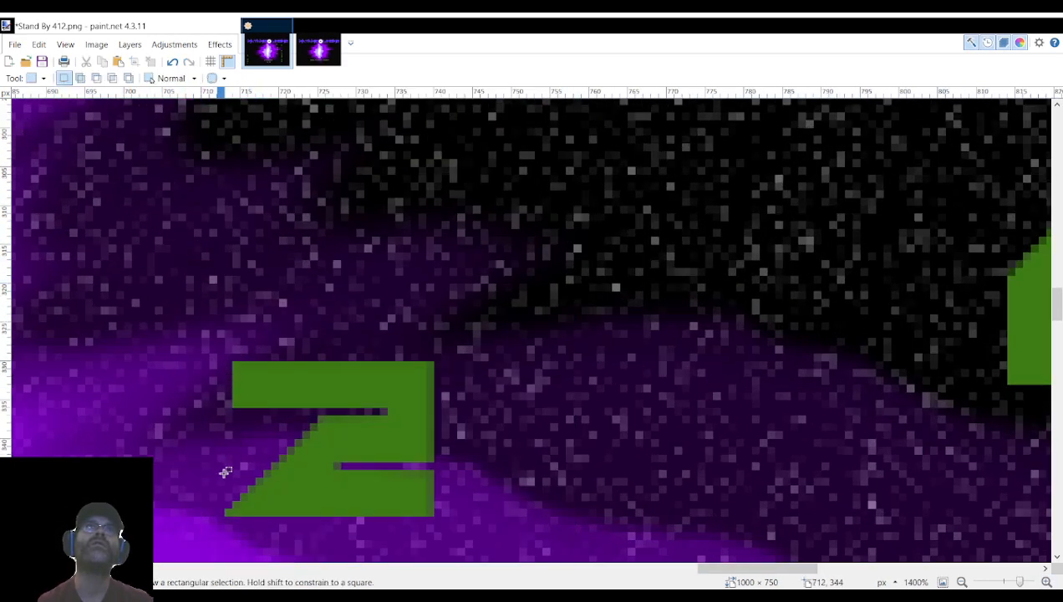
{"action": "left_click_drag", "start_coordinate": [226, 514], "coordinate": [431, 367]}
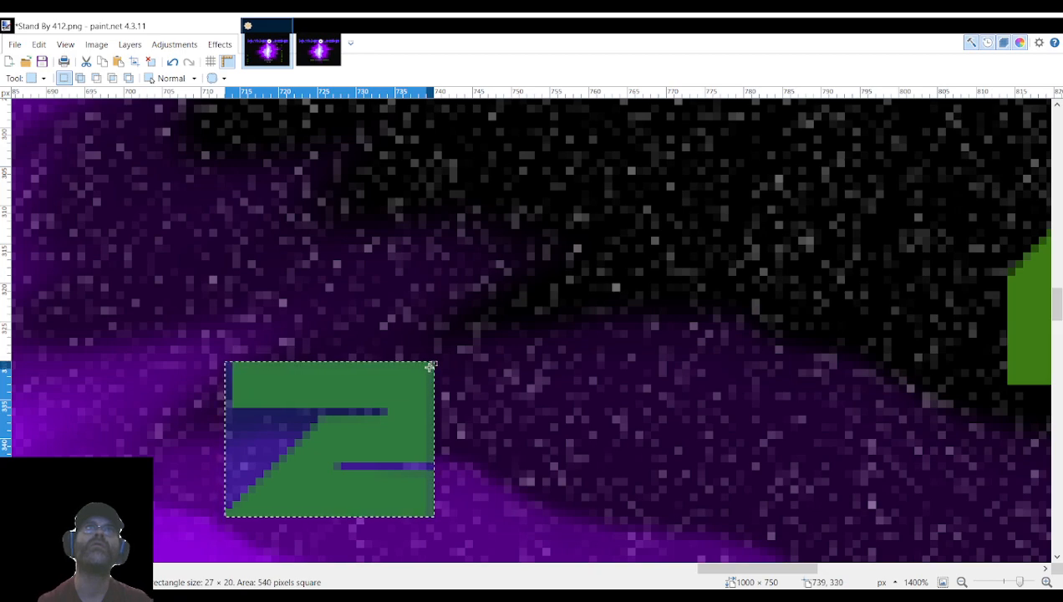
{"action": "left_click", "coordinate": [40, 135]}
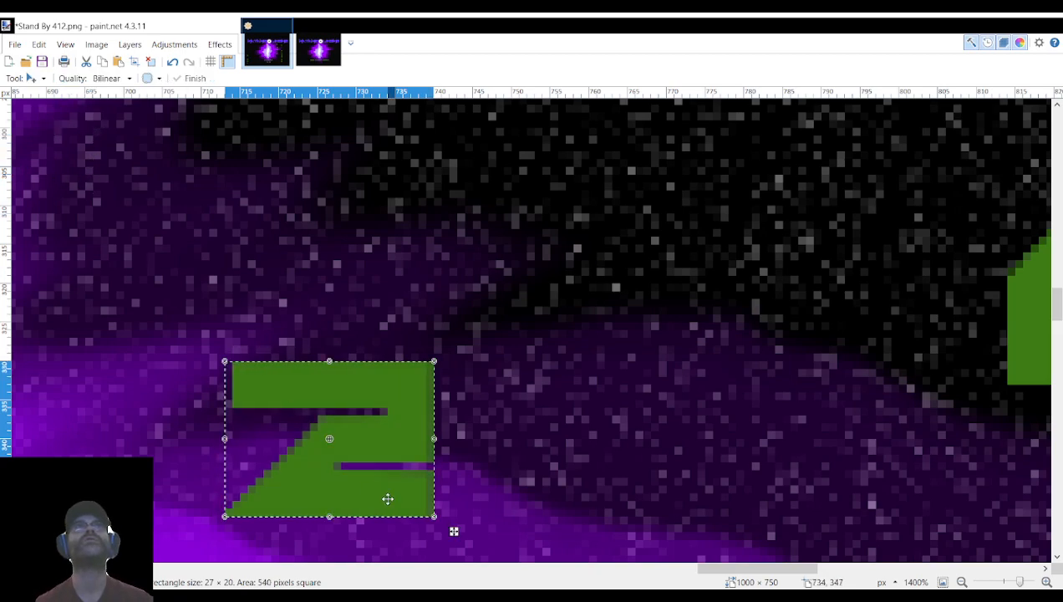
{"action": "left_click_drag", "start_coordinate": [394, 442], "coordinate": [652, 474]}
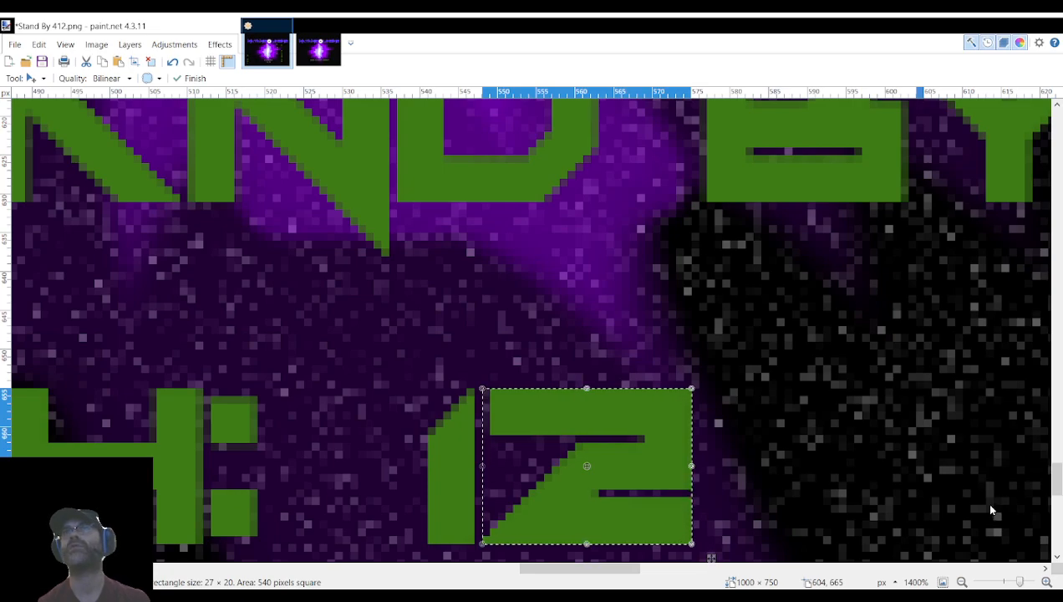
{"action": "left_click_drag", "start_coordinate": [584, 463], "coordinate": [475, 375]}
Move the 1 from the outer digit column onto the seconds, over the right edge of the 2 in 4:12.
{"action": "scroll", "coordinate": [142, 299], "scroll_direction": "up", "scroll_amount": 5}
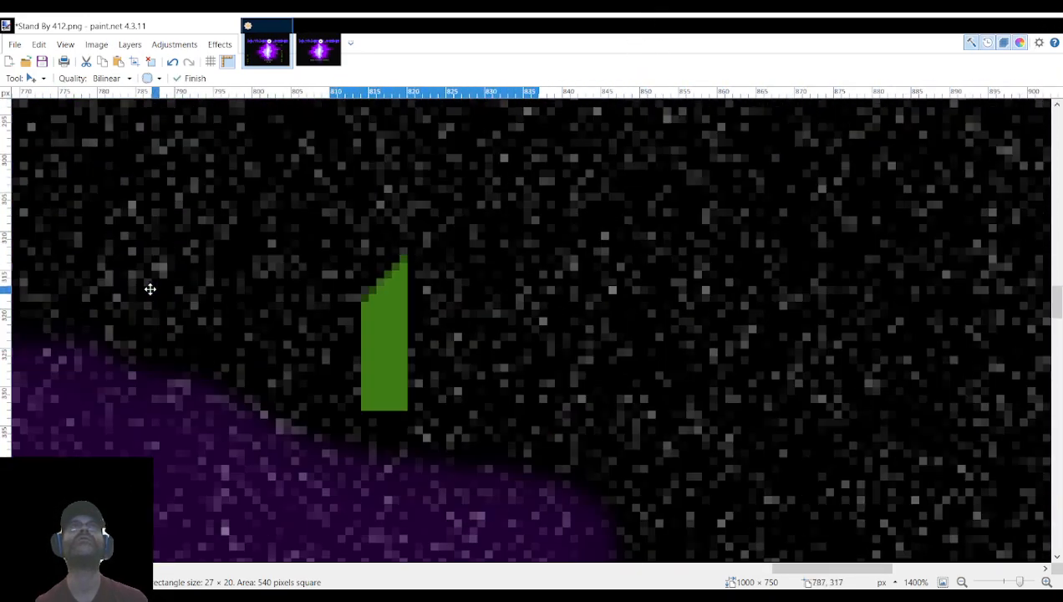
{"action": "key", "text": "s"}
{"action": "left_click_drag", "start_coordinate": [322, 208], "coordinate": [485, 441]}
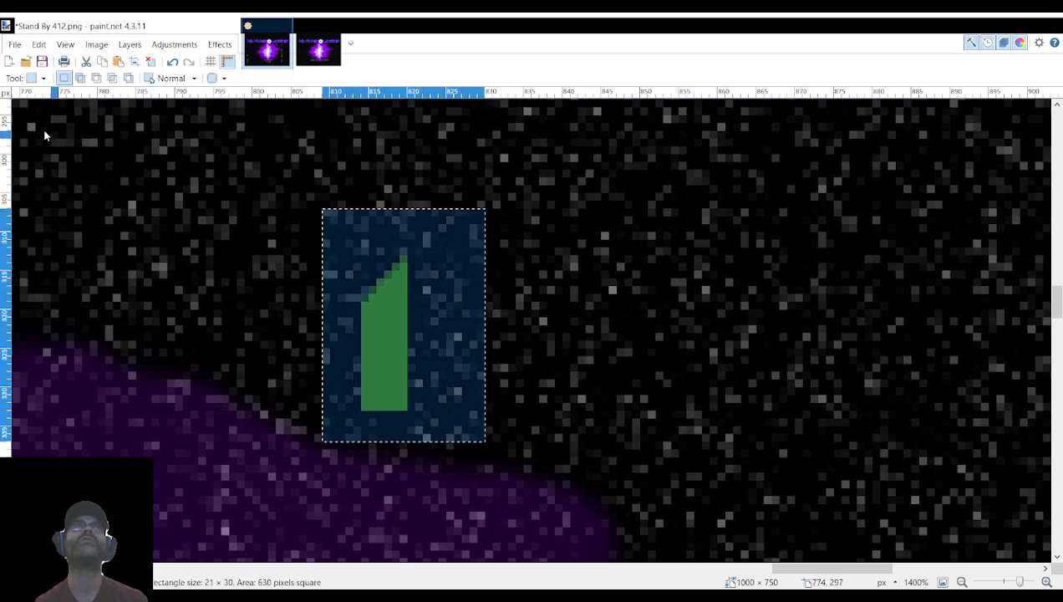
{"action": "left_click", "coordinate": [45, 133]}
{"action": "left_click_drag", "start_coordinate": [435, 335], "coordinate": [504, 414]}
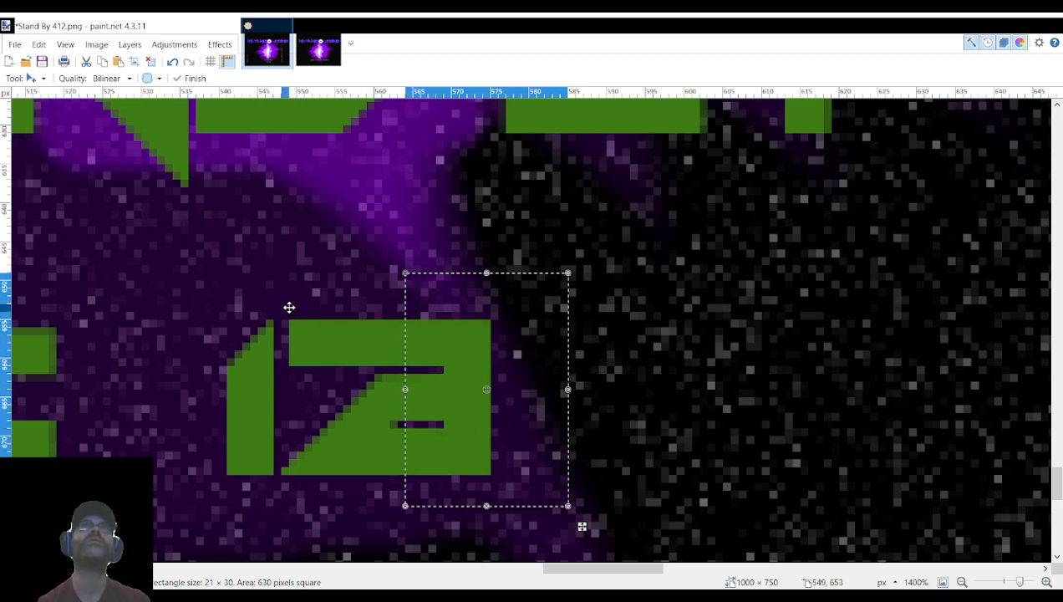
Select the 2 in the seconds with a 26 × 20 px rectangle and move it to the inner digit column above the 3.
{"action": "left_click", "coordinate": [24, 134]}
{"action": "left_click", "coordinate": [295, 270]}
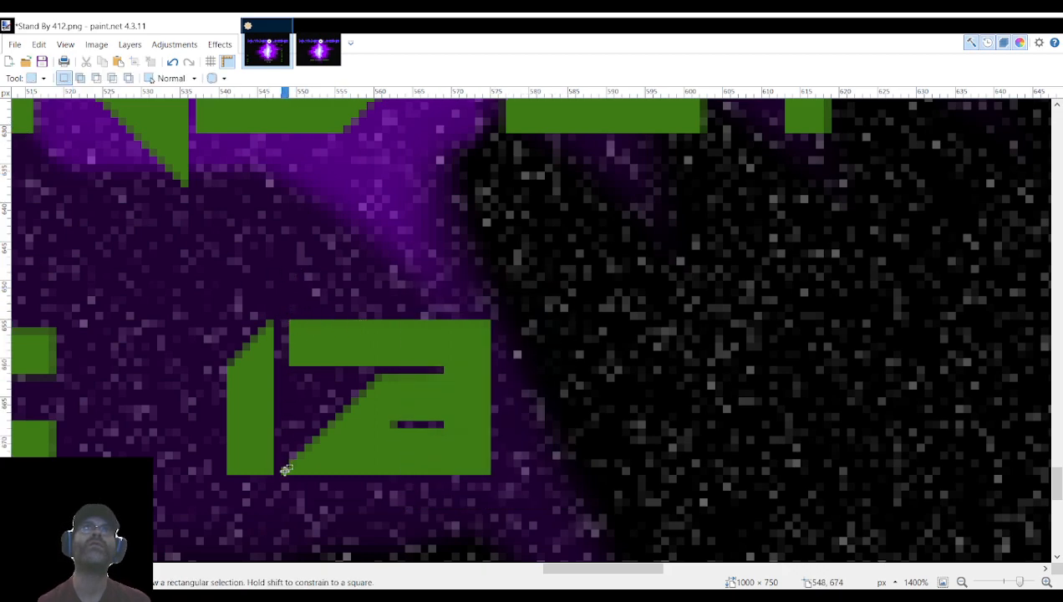
{"action": "left_click_drag", "start_coordinate": [283, 472], "coordinate": [482, 320]}
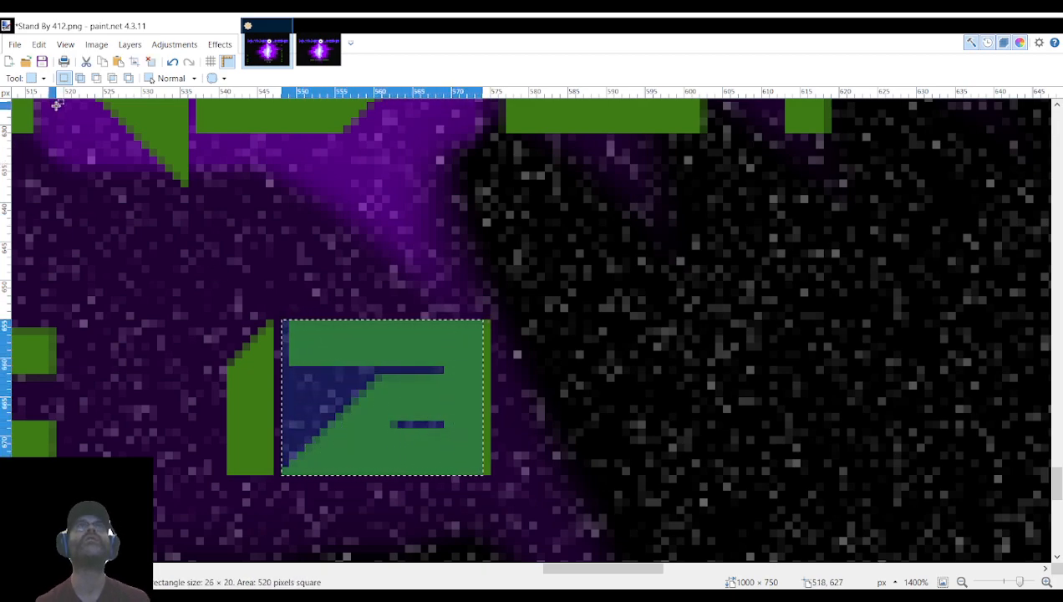
{"action": "left_click", "coordinate": [40, 141]}
{"action": "left_click_drag", "start_coordinate": [411, 413], "coordinate": [418, 216]}
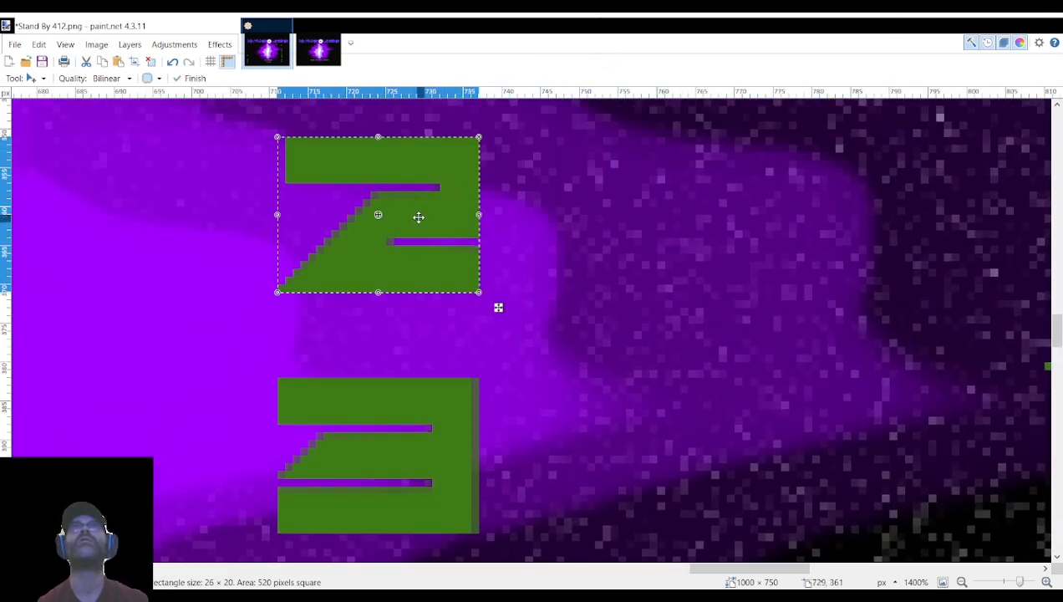
Hide the spare digits and save the 4:11 image as Stand By 411.png.
{"action": "scroll", "coordinate": [611, 376], "scroll_direction": "down", "scroll_amount": 3}
{"action": "scroll", "coordinate": [606, 382], "scroll_direction": "down", "scroll_amount": 3}
{"action": "scroll", "coordinate": [606, 382], "scroll_direction": "right", "scroll_amount": 3}
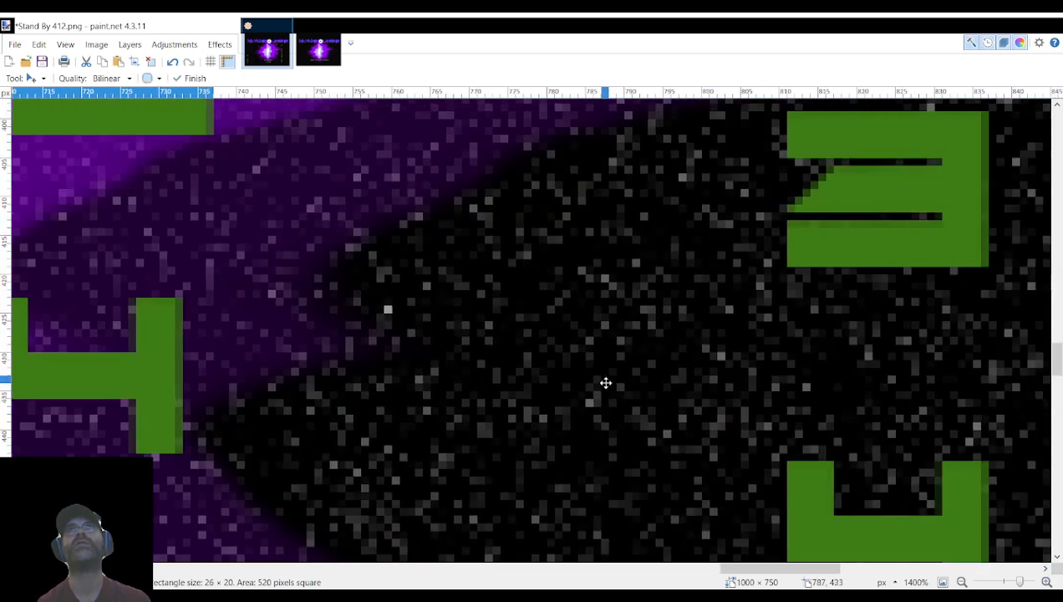
{"action": "scroll", "coordinate": [605, 383], "scroll_direction": "left", "scroll_amount": 8}
{"action": "scroll", "coordinate": [604, 384], "scroll_direction": "left", "scroll_amount": 3}
{"action": "scroll", "coordinate": [605, 384], "scroll_direction": "down", "scroll_amount": 5}
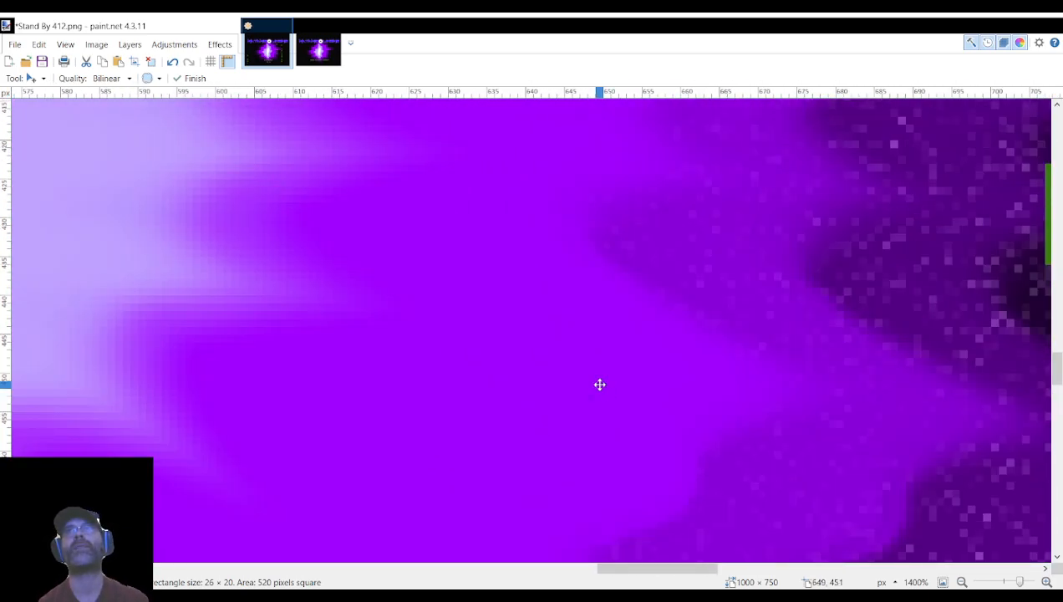
{"action": "left_click", "coordinate": [960, 582]}
{"action": "left_click", "coordinate": [960, 582]}
{"action": "left_click", "coordinate": [961, 582]}
{"action": "left_click", "coordinate": [961, 581]}
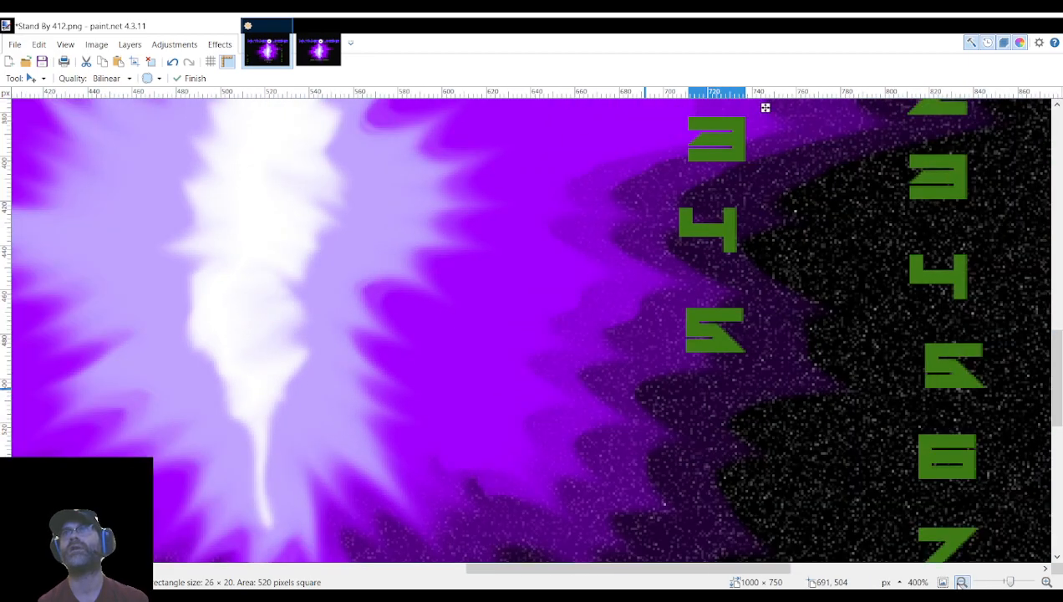
{"action": "scroll", "coordinate": [574, 382], "scroll_direction": "down", "scroll_amount": 5}
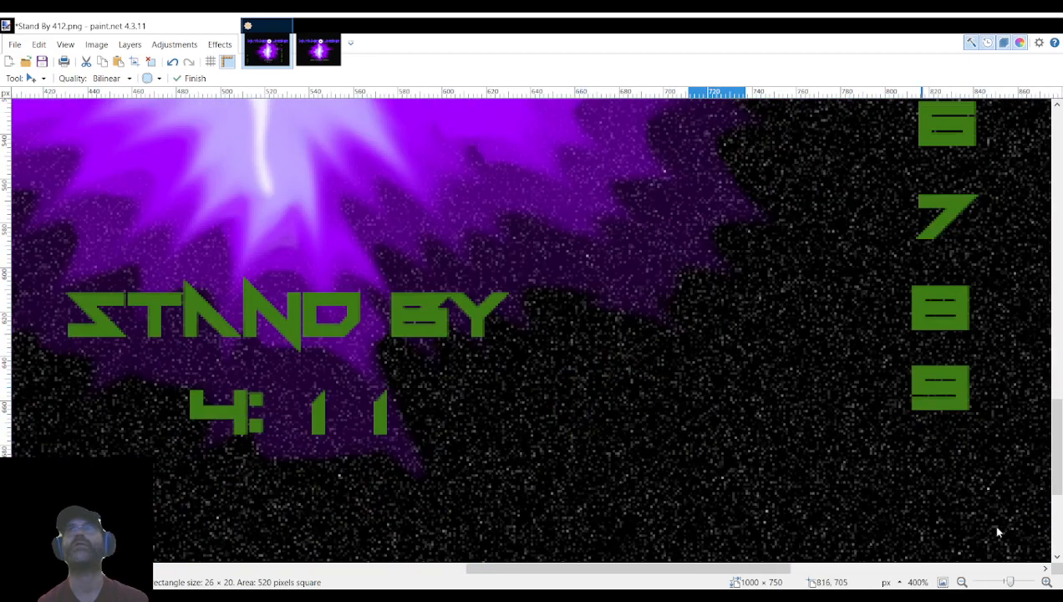
{"action": "left_click", "coordinate": [1032, 454]}
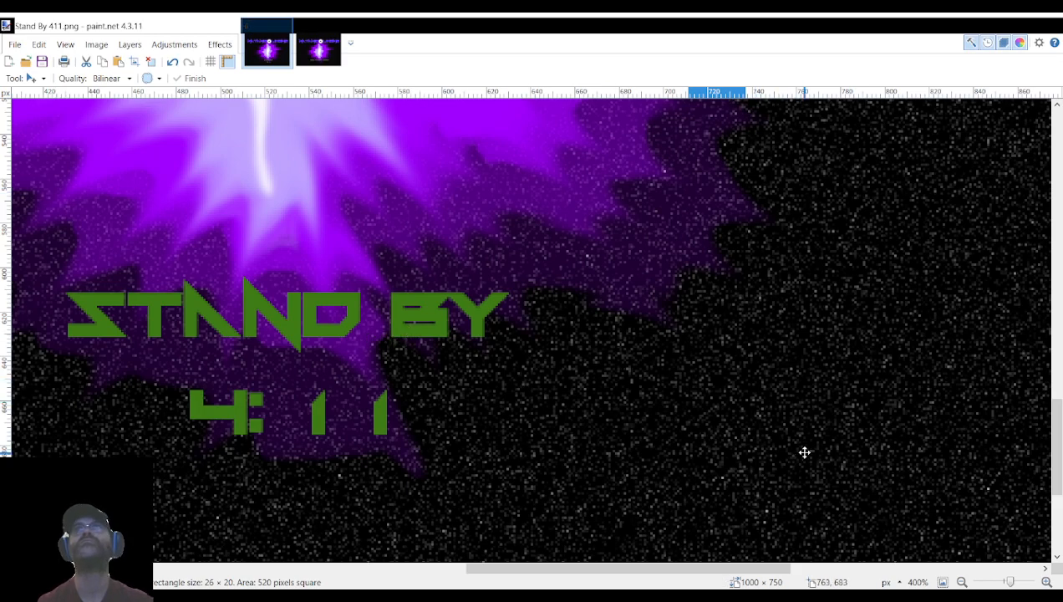
Undo the flattening applied by saving, show the spare digits, and return the last 1 of 4:11 to the outer column between 0 and 2.
{"action": "key", "text": "ctrl+z"}
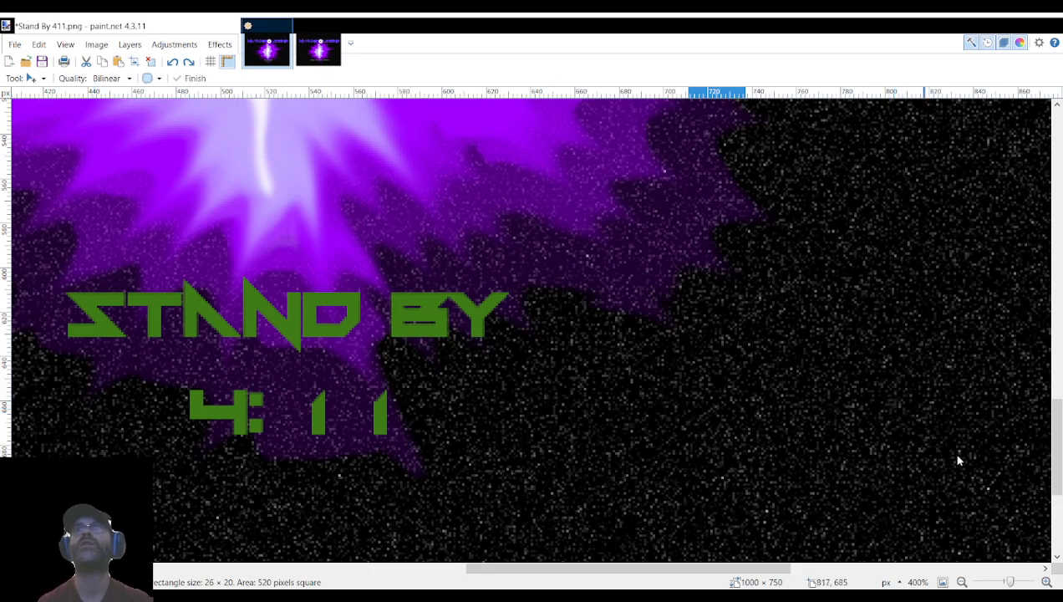
{"action": "key", "text": "ctrl+y"}
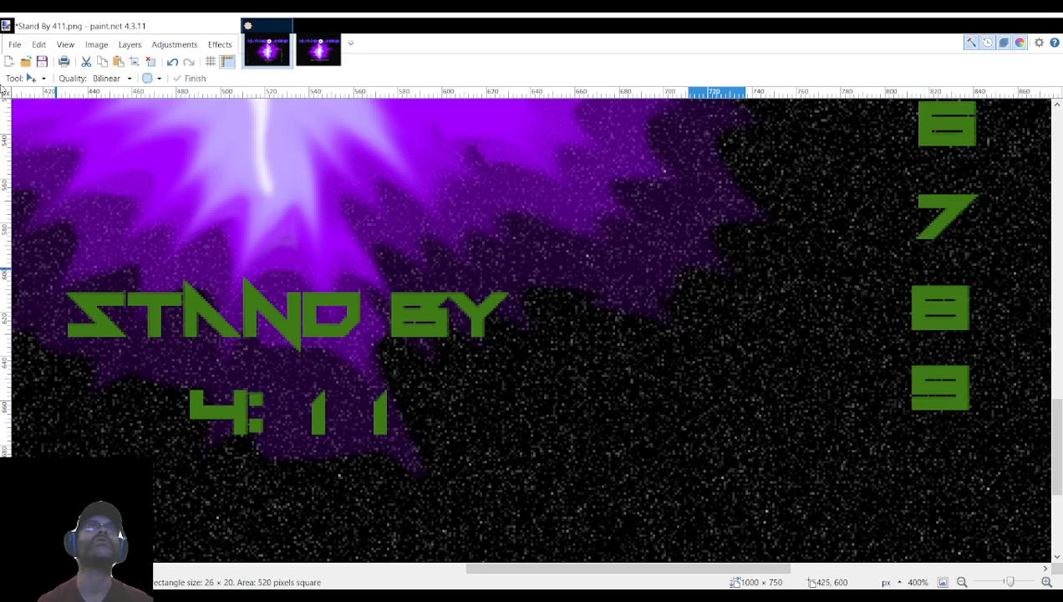
{"action": "key", "text": "s"}
{"action": "left_click_drag", "start_coordinate": [364, 381], "coordinate": [407, 438]}
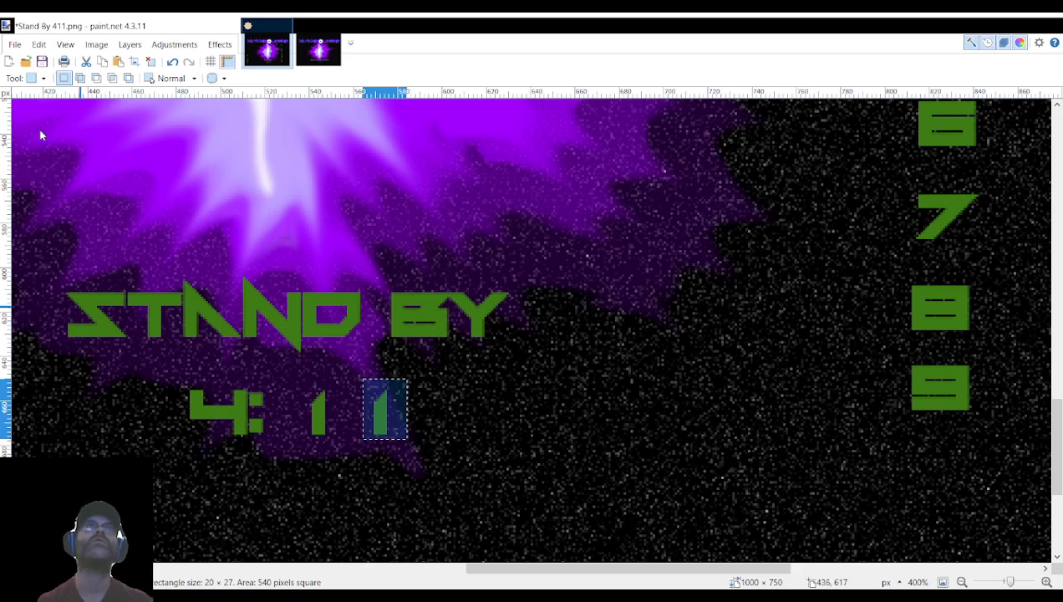
{"action": "key", "text": "m"}
{"action": "left_click_drag", "start_coordinate": [387, 395], "coordinate": [694, 418]}
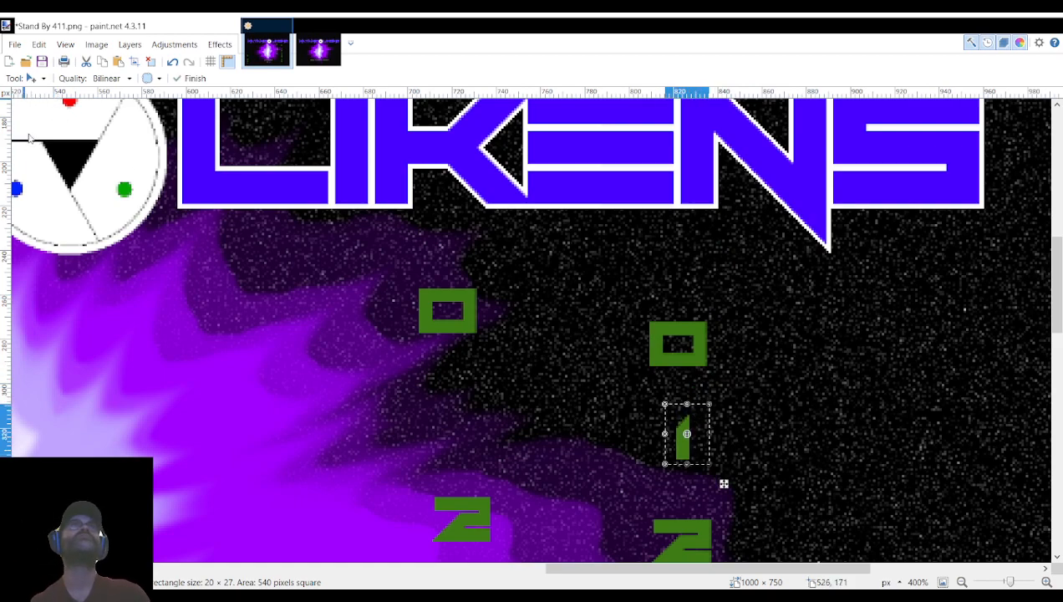
Move the 0 from the outer digit column to the seconds beside the 1 to form 4:10.
{"action": "key", "text": "s"}
{"action": "left_click", "coordinate": [649, 318]}
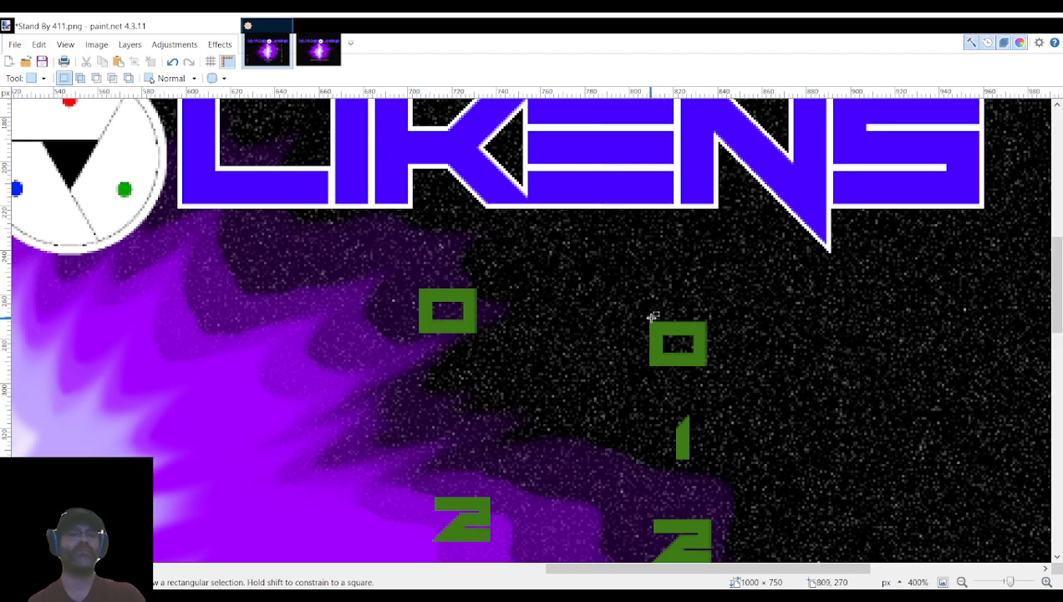
{"action": "key", "text": "ctrl+plus"}
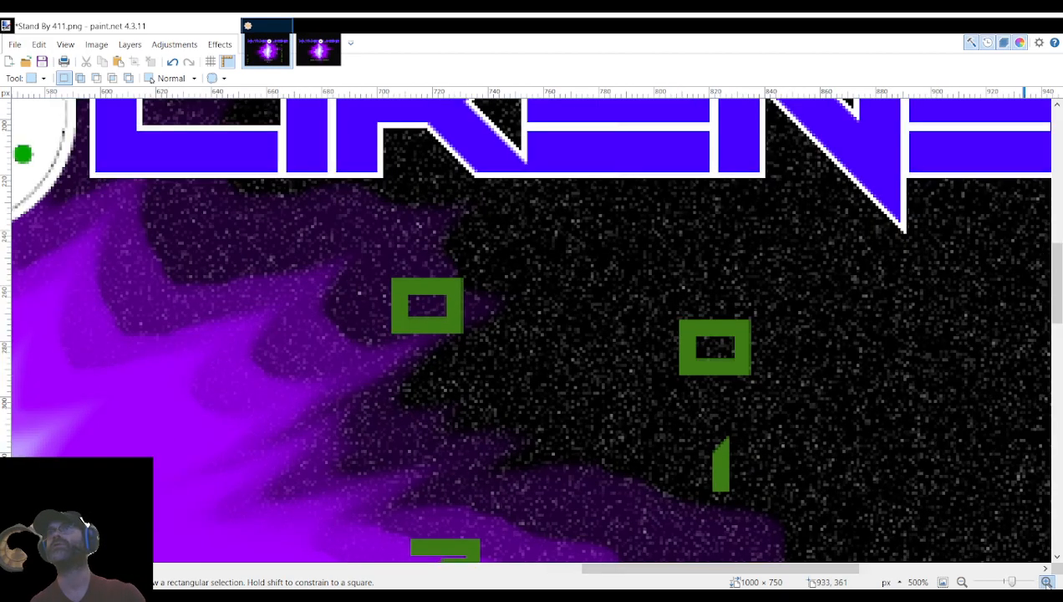
{"action": "scroll", "coordinate": [673, 439], "scroll_direction": "right", "scroll_amount": 2}
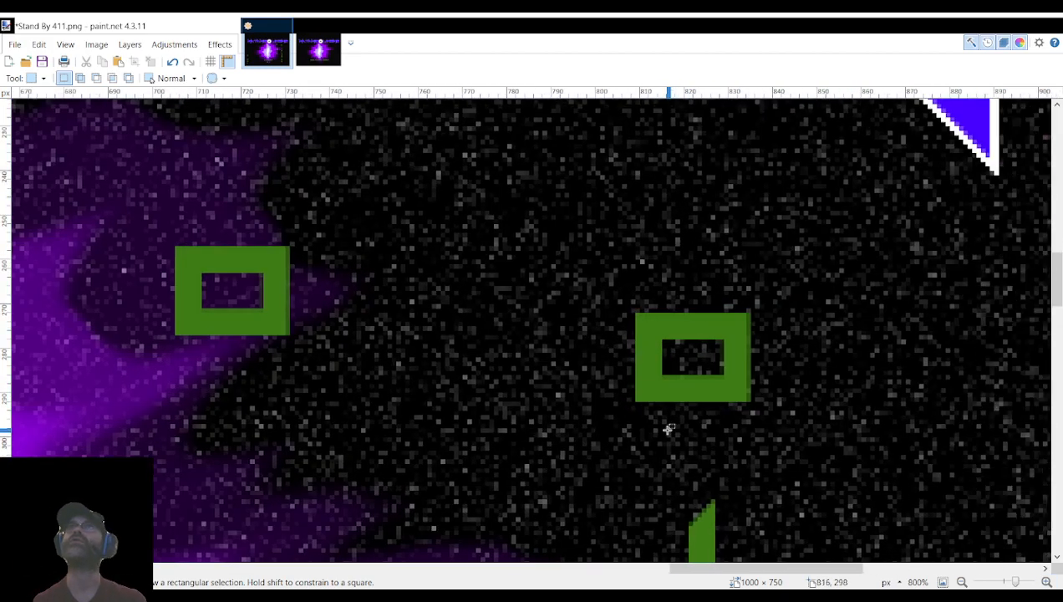
{"action": "left_click_drag", "start_coordinate": [629, 305], "coordinate": [756, 410]}
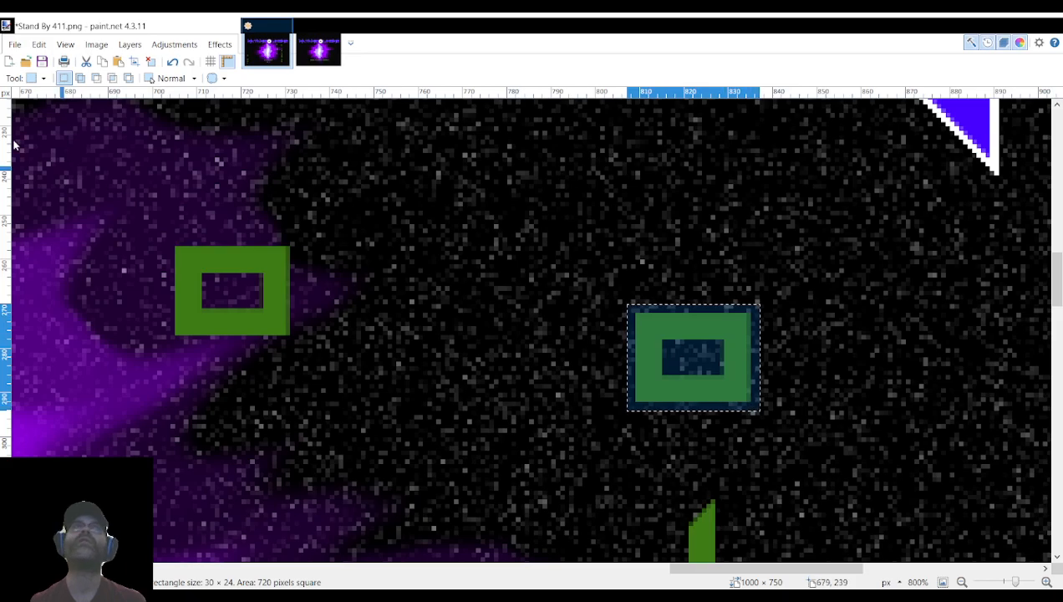
{"action": "key", "text": "m"}
{"action": "left_click_drag", "start_coordinate": [755, 361], "coordinate": [574, 396]}
{"action": "scroll", "coordinate": [705, 375], "scroll_direction": "up", "scroll_amount": 2}
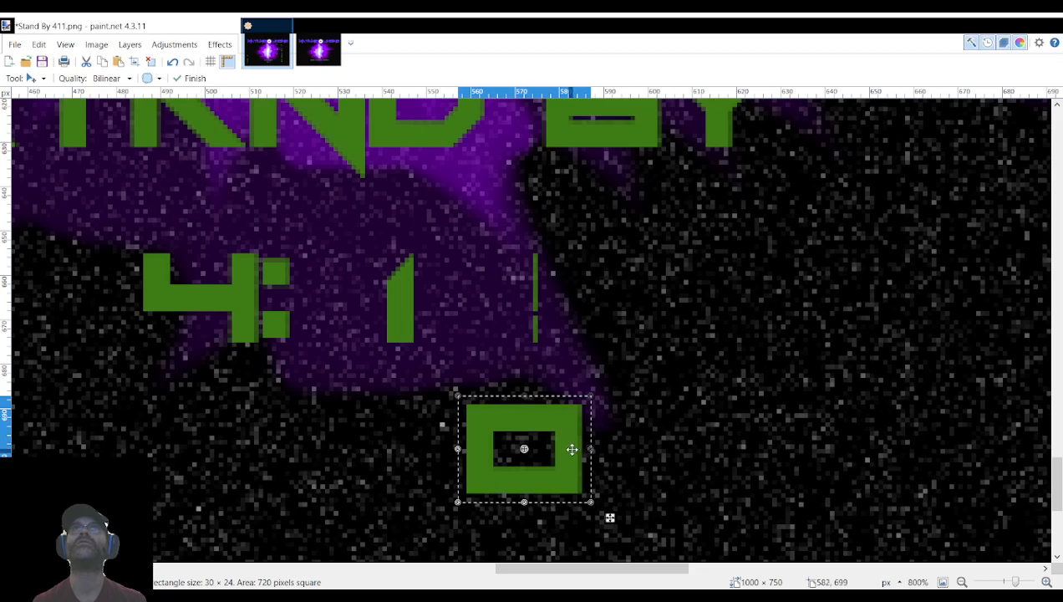
{"action": "left_click_drag", "start_coordinate": [571, 449], "coordinate": [526, 297]}
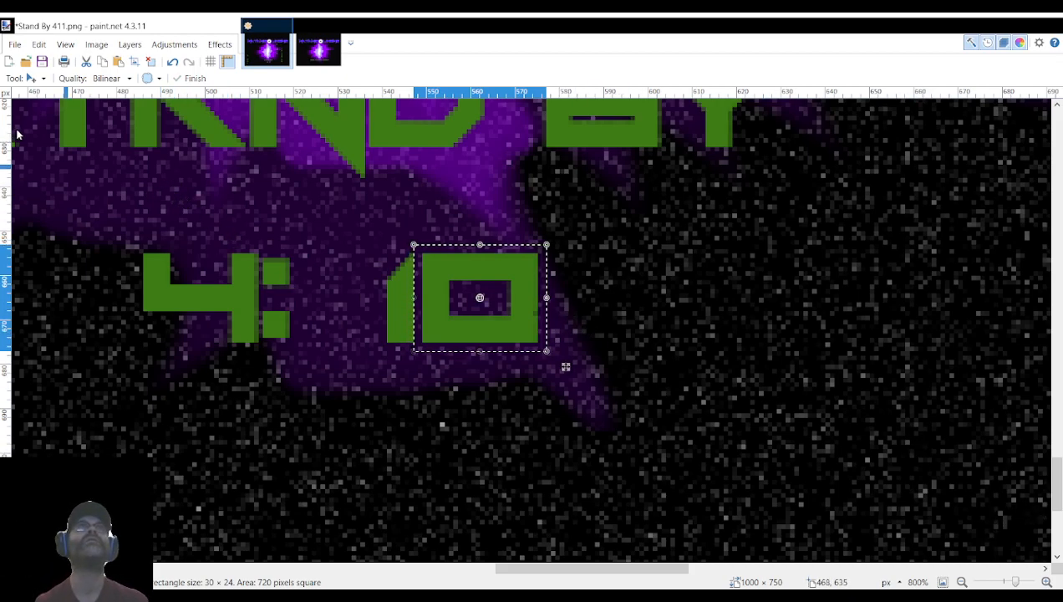
Select the leftover 2 × 22 px strip at the right edge of the 0 and move it onto the right edge of the inner column's 2.
{"action": "key", "text": "s"}
{"action": "left_click", "coordinate": [539, 259]}
{"action": "left_click_drag", "start_coordinate": [541, 251], "coordinate": [539, 341]}
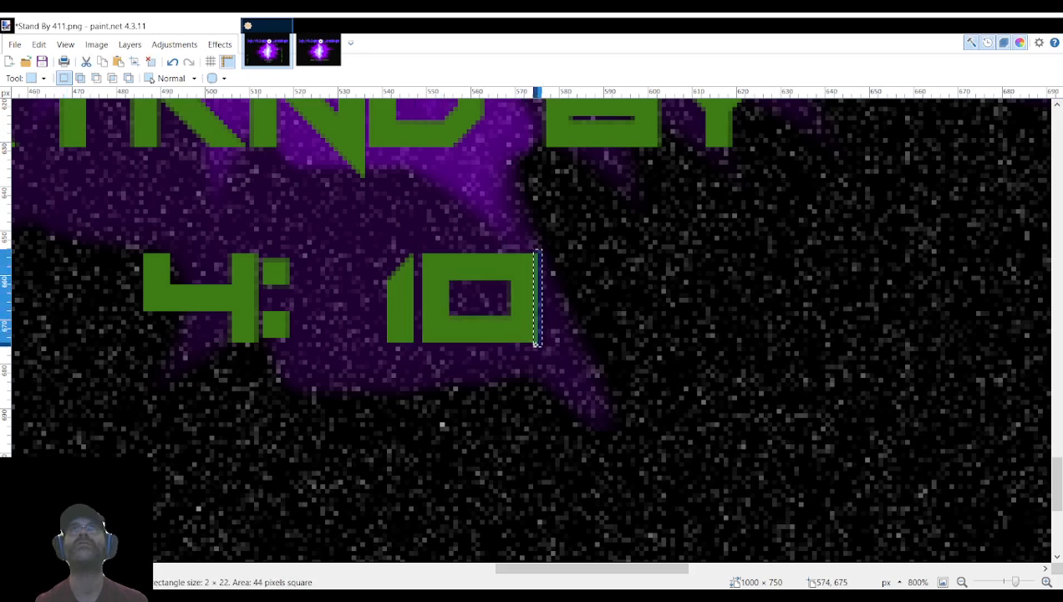
{"action": "key", "text": "m"}
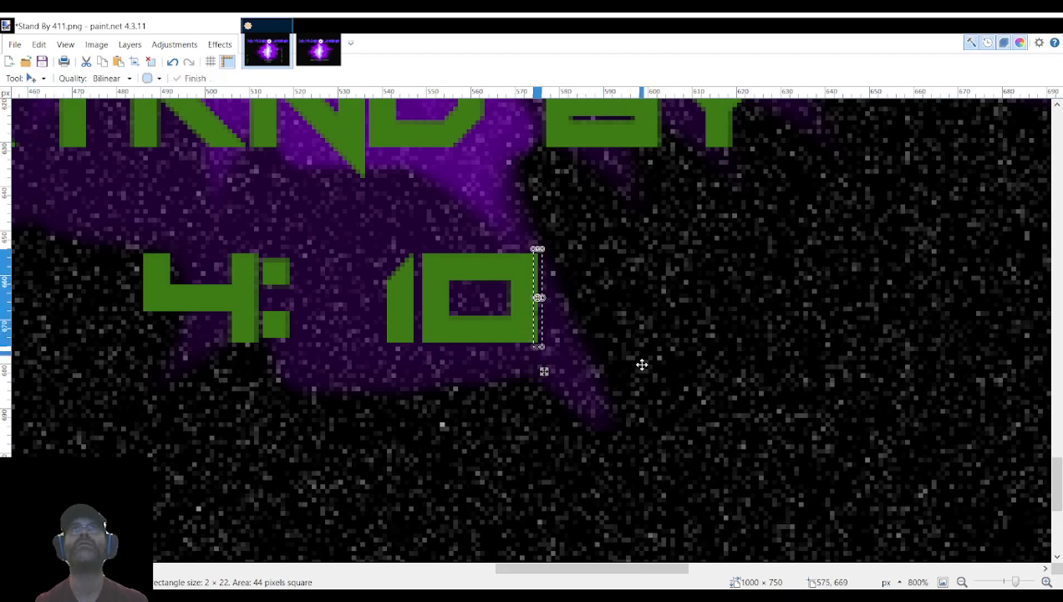
{"action": "left_click", "coordinate": [1047, 582]}
{"action": "left_click", "coordinate": [1047, 582]}
{"action": "left_click", "coordinate": [1047, 582]}
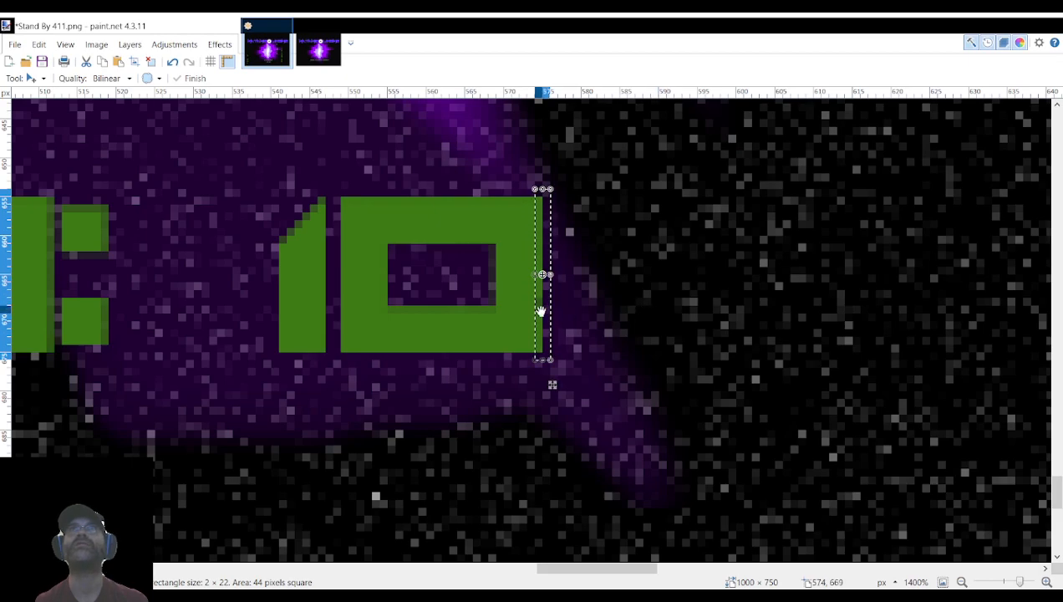
{"action": "left_click_drag", "start_coordinate": [542, 310], "coordinate": [511, 448]}
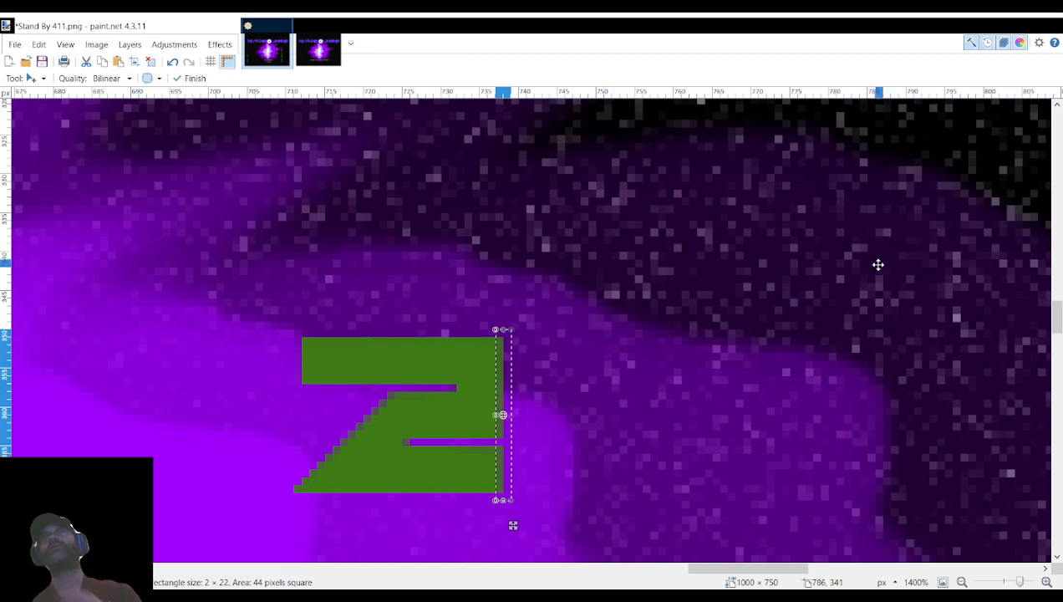
Save the 4:10 image without the spare digits as Stand By 410.png, and undo the flattening to bring the digits back.
{"action": "left_click", "coordinate": [1017, 461]}
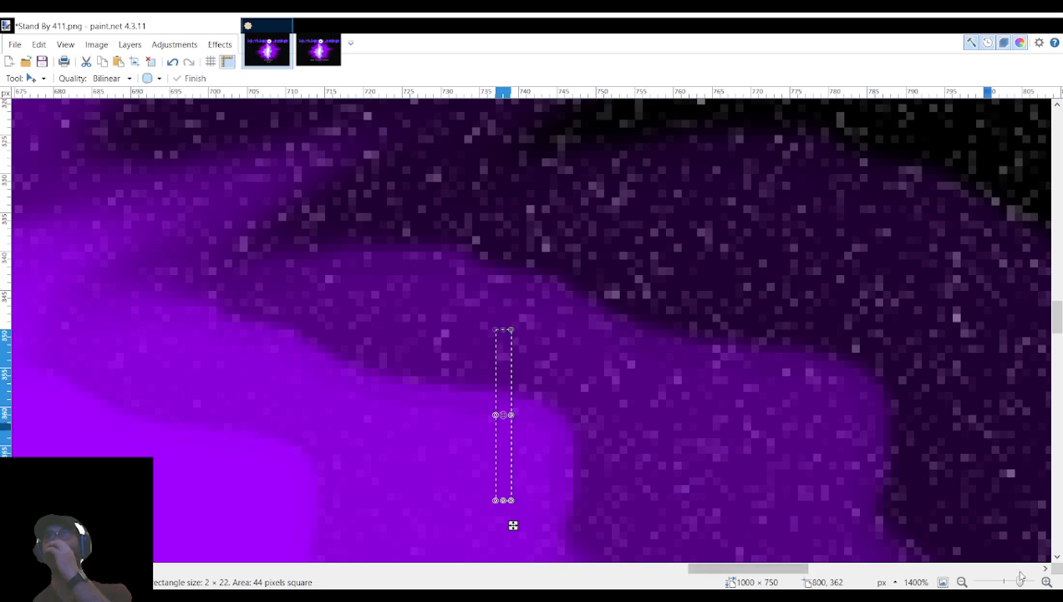
{"action": "left_click_drag", "start_coordinate": [1022, 582], "coordinate": [1008, 582]}
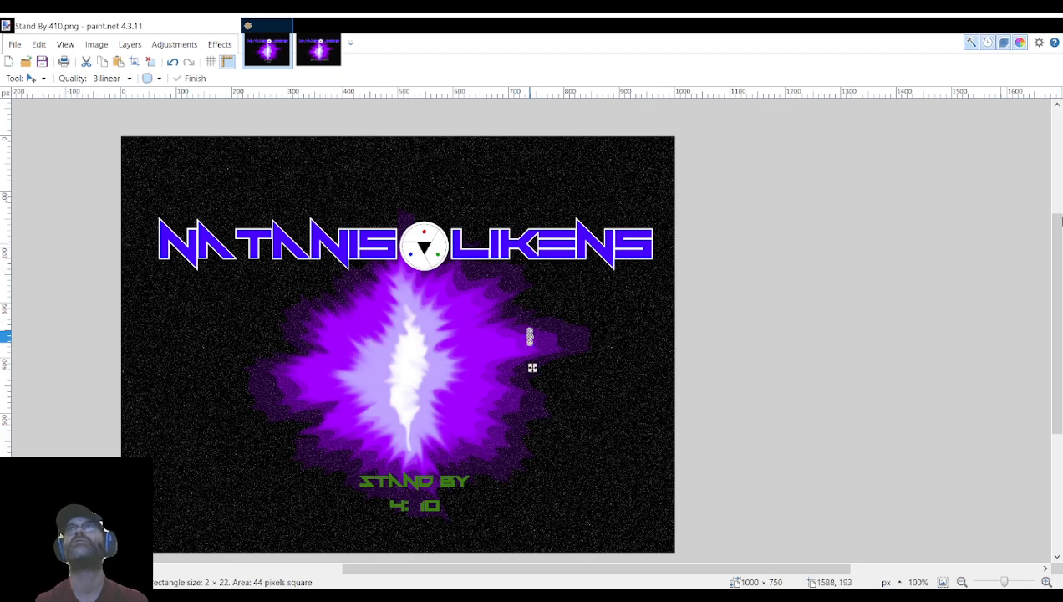
{"action": "left_click", "coordinate": [968, 156]}
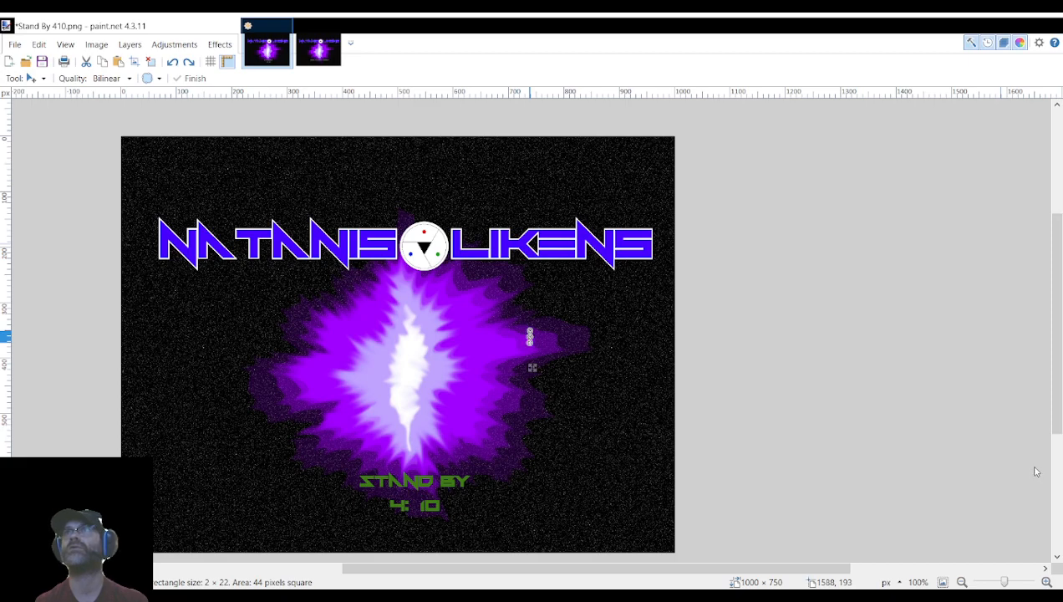
{"action": "key", "text": "ctrl+y"}
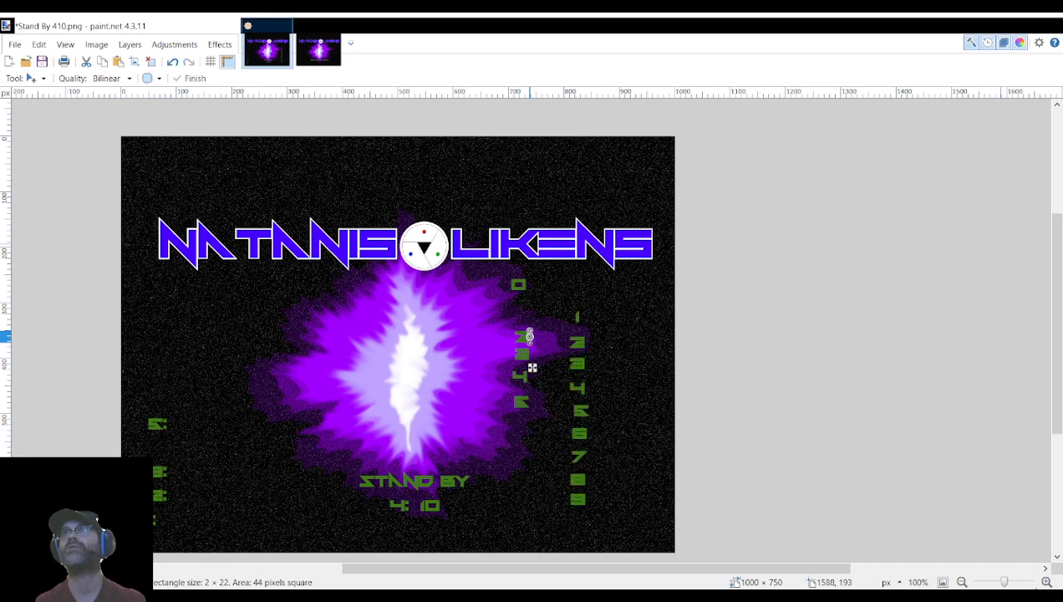
Select the 0 of 4:10 and return it to the outer digit column above the 1.
{"action": "scroll", "coordinate": [530, 335], "scroll_direction": "up", "scroll_amount": 2}
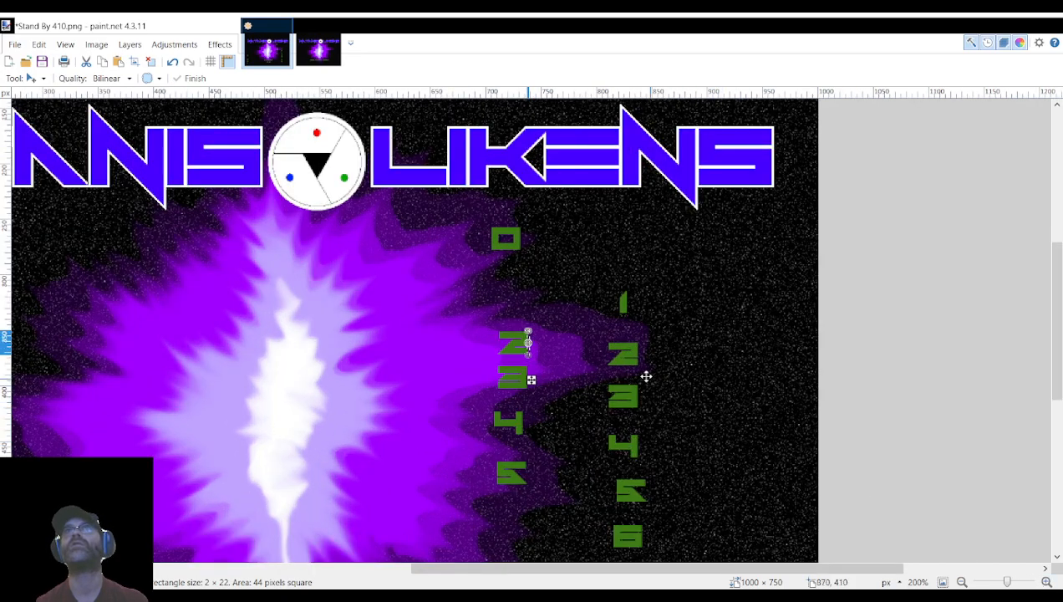
{"action": "scroll", "coordinate": [627, 375], "scroll_direction": "down", "scroll_amount": 3}
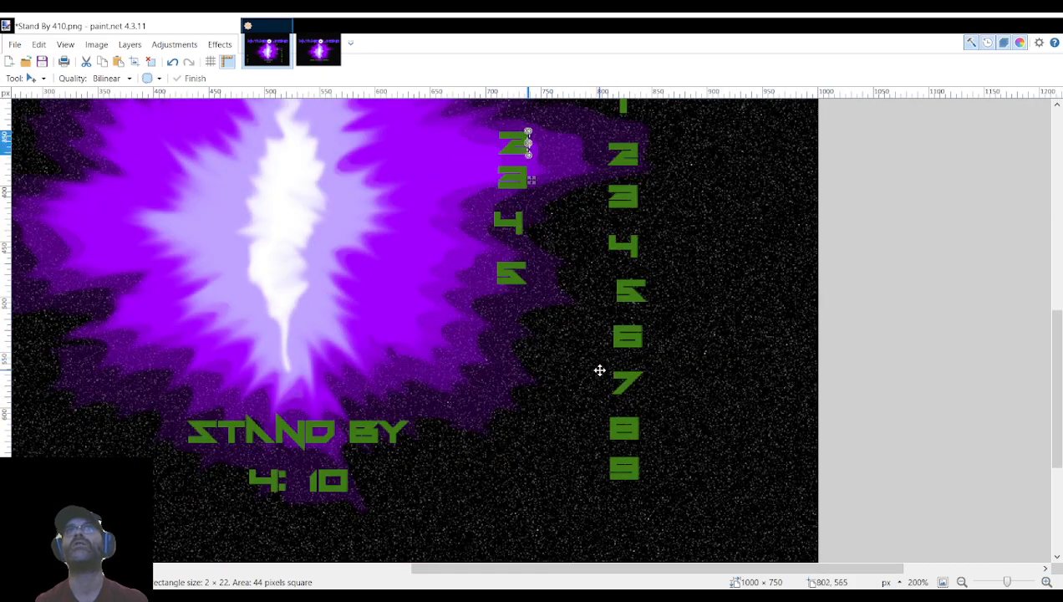
{"action": "left_click", "coordinate": [1046, 582]}
{"action": "scroll", "coordinate": [266, 328], "scroll_direction": "down", "scroll_amount": 3}
{"action": "scroll", "coordinate": [335, 305], "scroll_direction": "left", "scroll_amount": 3}
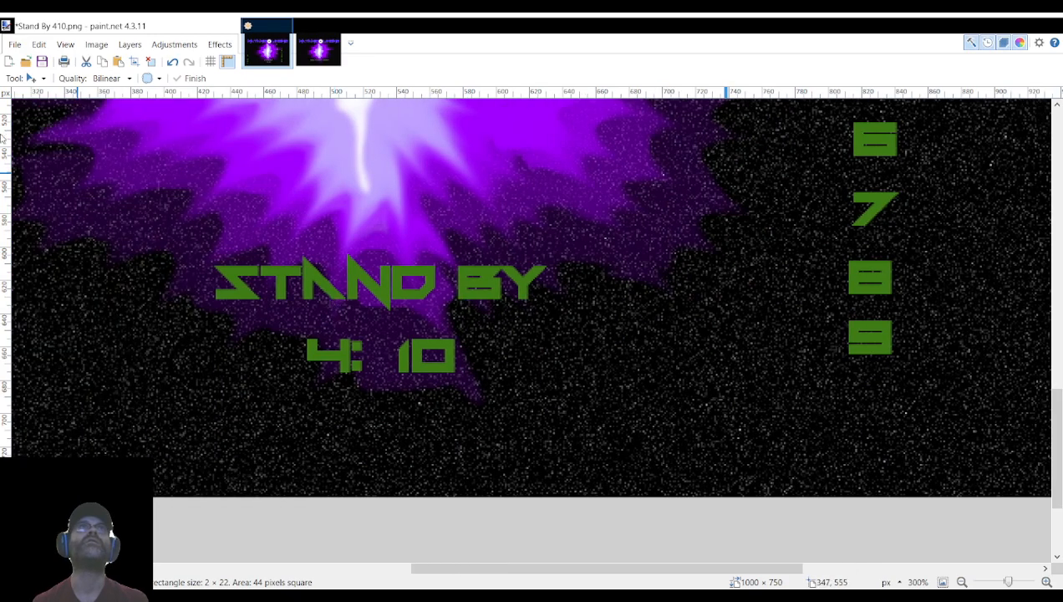
{"action": "left_click", "coordinate": [19, 125]}
{"action": "left_click_drag", "start_coordinate": [442, 358], "coordinate": [458, 374]}
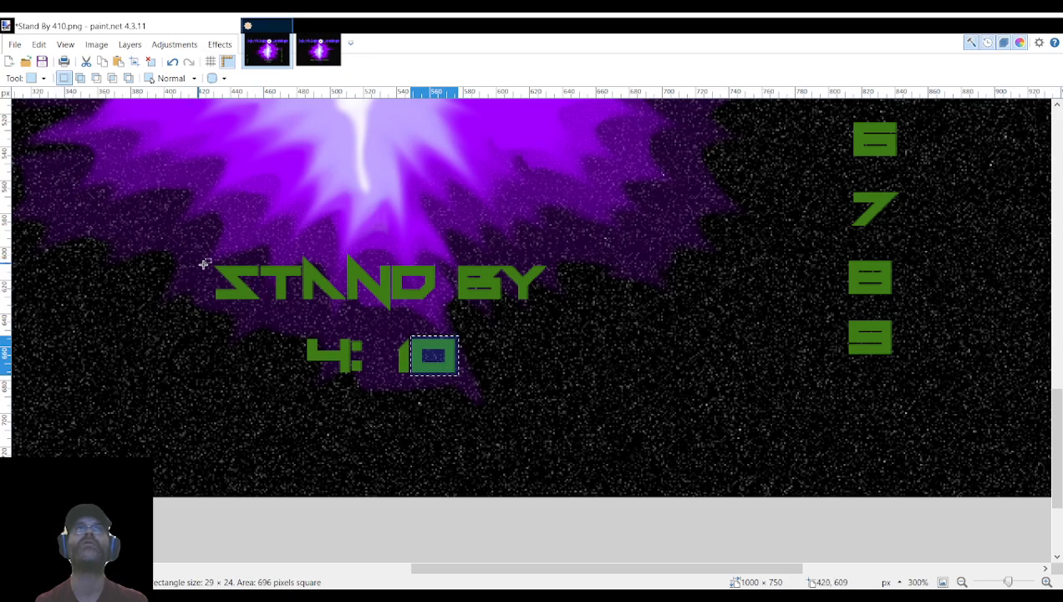
{"action": "left_click", "coordinate": [1046, 581]}
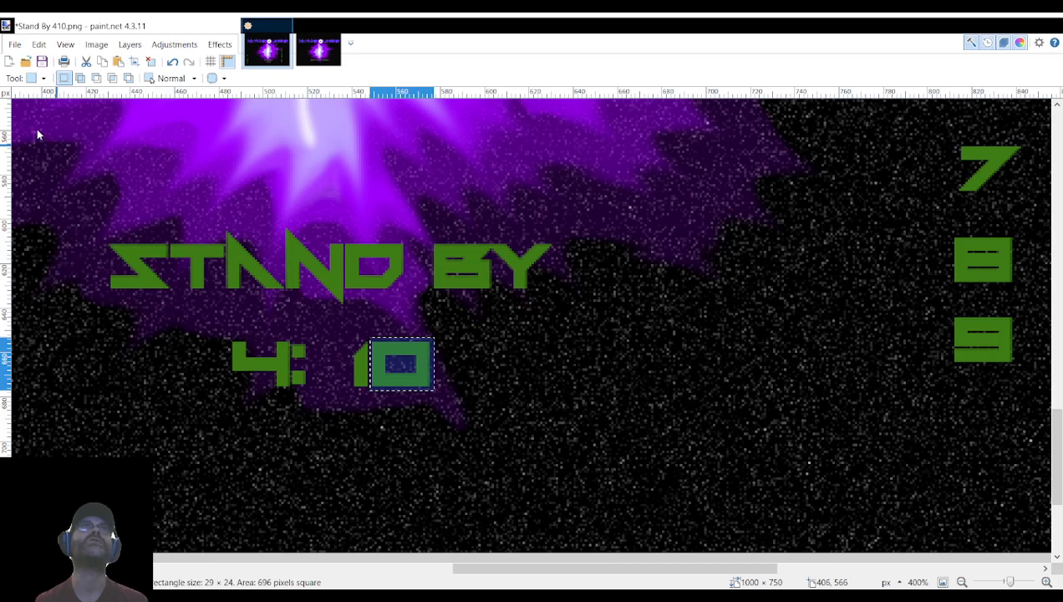
{"action": "key", "text": "m"}
{"action": "left_click_drag", "start_coordinate": [416, 355], "coordinate": [669, 291]}
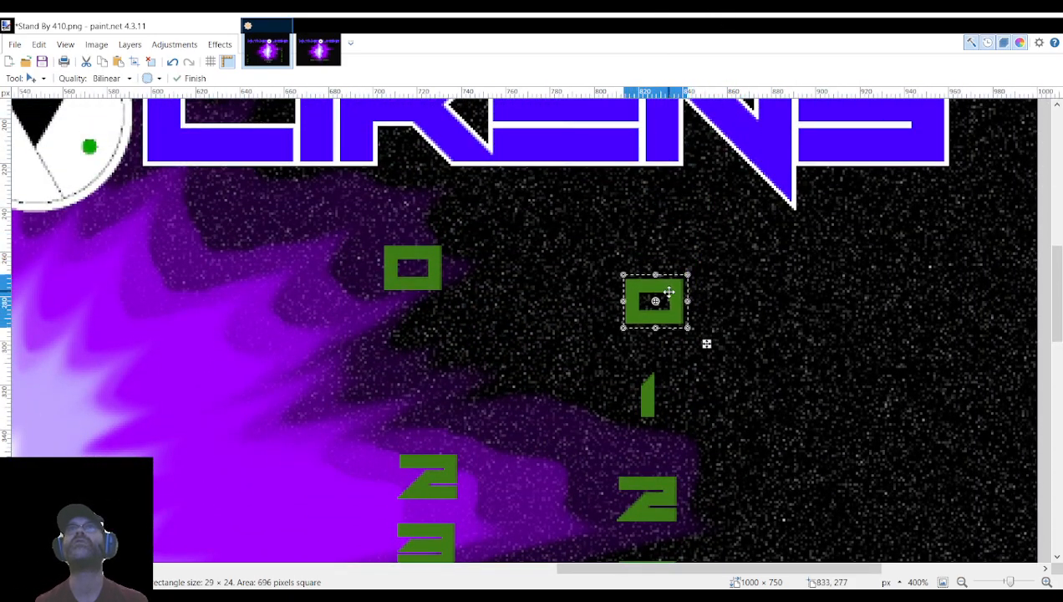
Select the 9 at the end of the outer digit column and move it into the last seconds place beside the 1.
{"action": "scroll", "coordinate": [710, 323], "scroll_direction": "down", "scroll_amount": 10}
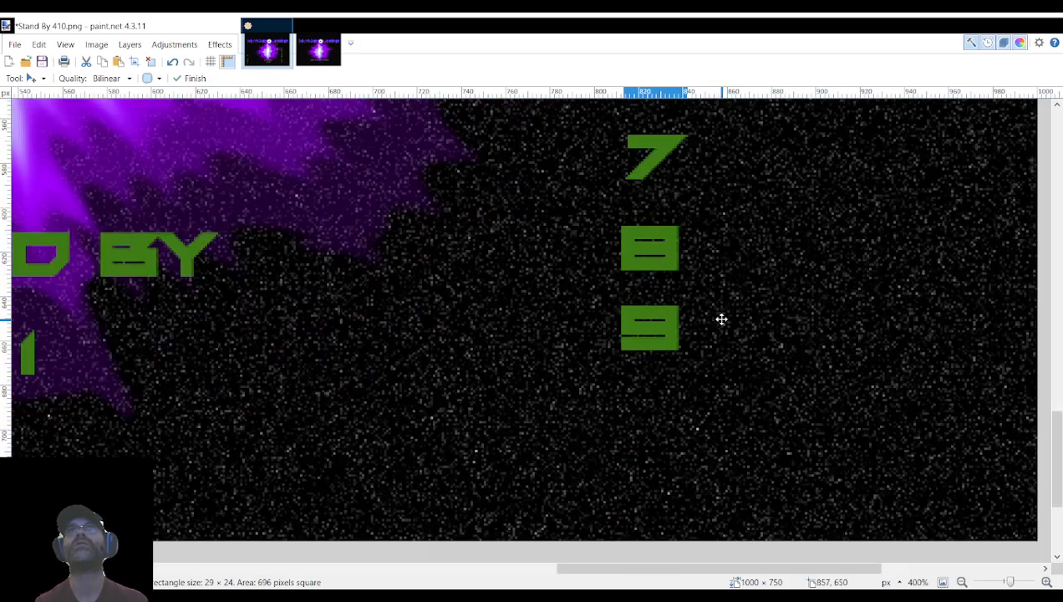
{"action": "scroll", "coordinate": [761, 377], "scroll_direction": "left", "scroll_amount": 3}
{"action": "scroll", "coordinate": [841, 408], "scroll_direction": "down", "scroll_amount": 2}
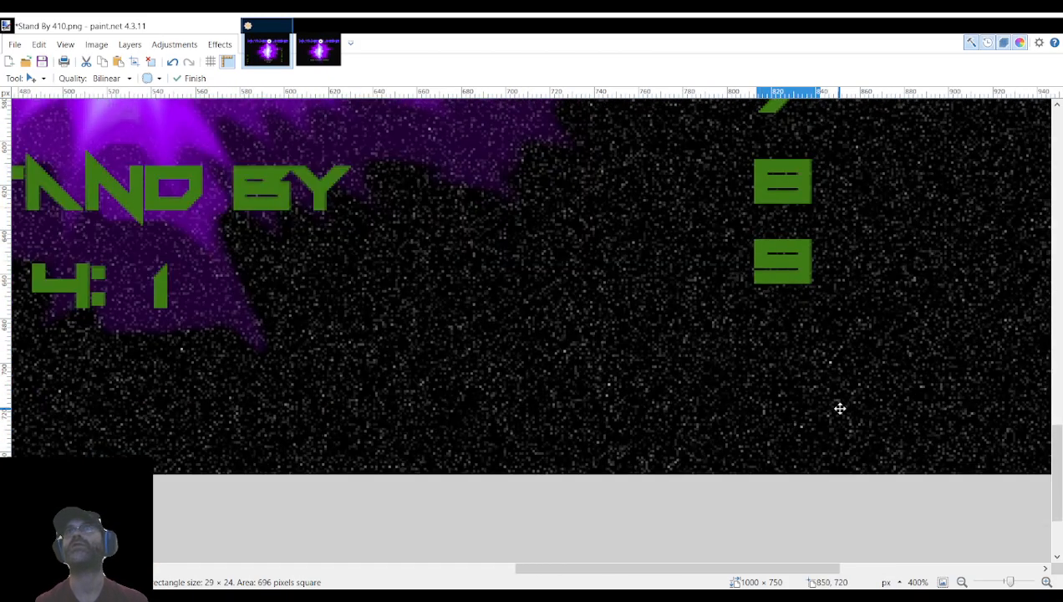
{"action": "scroll", "coordinate": [840, 408], "scroll_direction": "down", "scroll_amount": 1}
{"action": "left_click", "coordinate": [1047, 582]}
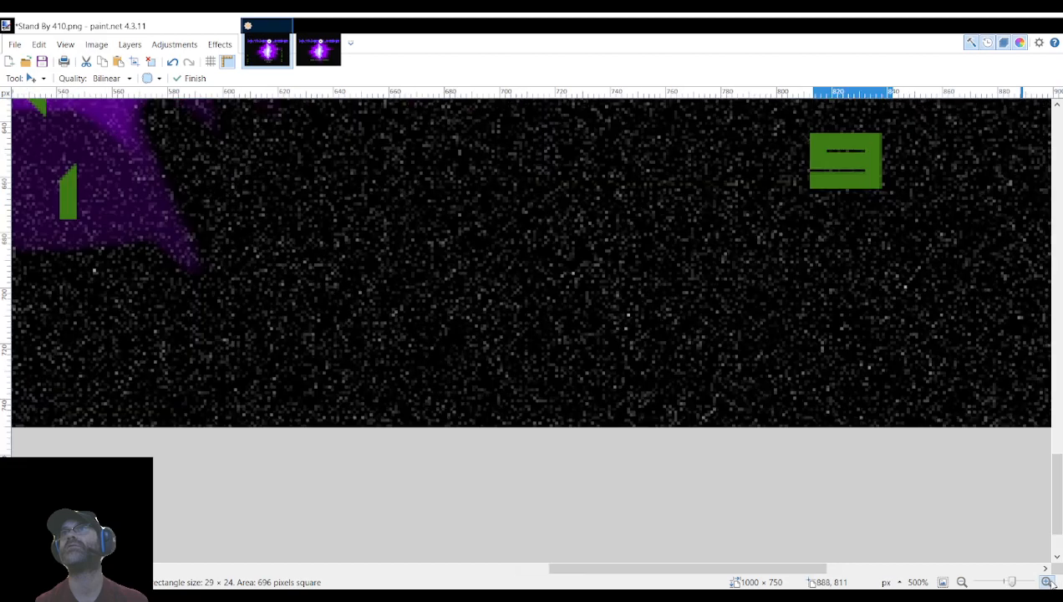
{"action": "left_click", "coordinate": [1047, 582]}
{"action": "scroll", "coordinate": [694, 262], "scroll_direction": "down", "scroll_amount": 2}
{"action": "scroll", "coordinate": [693, 262], "scroll_direction": "up", "scroll_amount": 3}
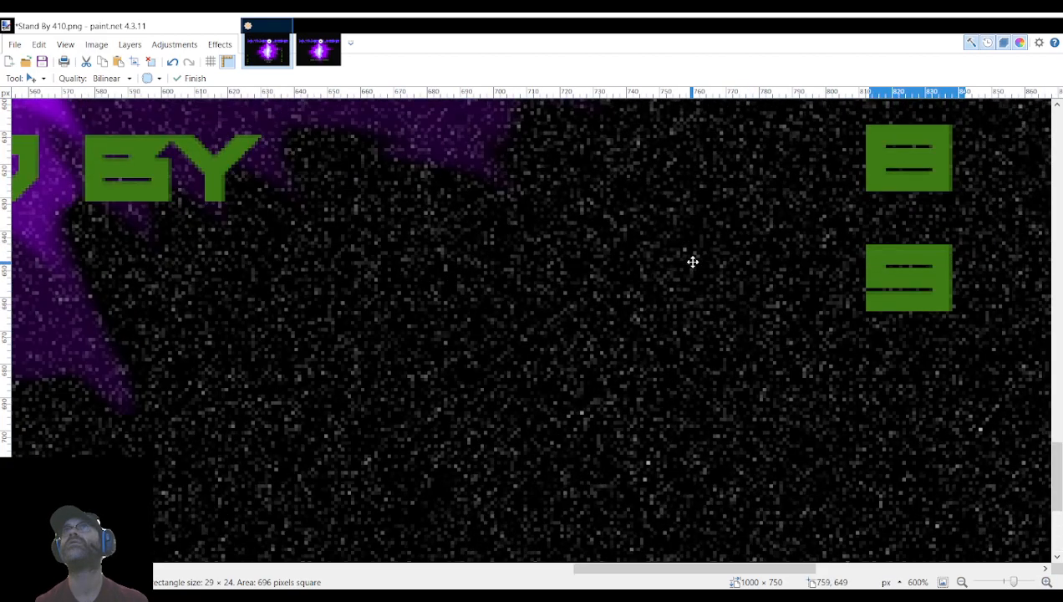
{"action": "scroll", "coordinate": [694, 262], "scroll_direction": "right", "scroll_amount": 3}
{"action": "key", "text": "s"}
{"action": "left_click_drag", "start_coordinate": [663, 240], "coordinate": [758, 316]}
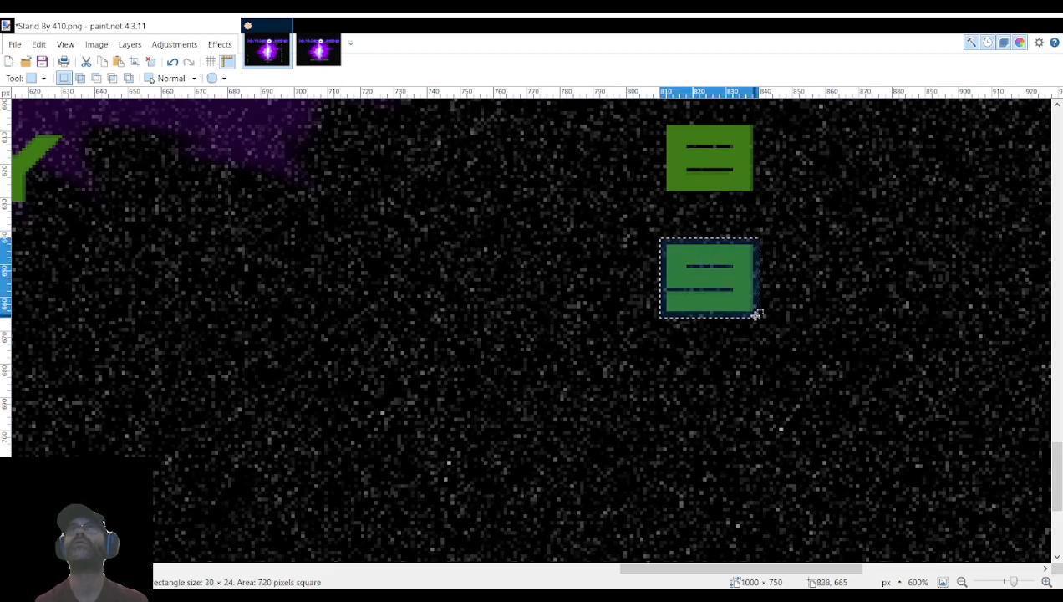
{"action": "key", "text": "m"}
{"action": "left_click_drag", "start_coordinate": [743, 296], "coordinate": [653, 330]}
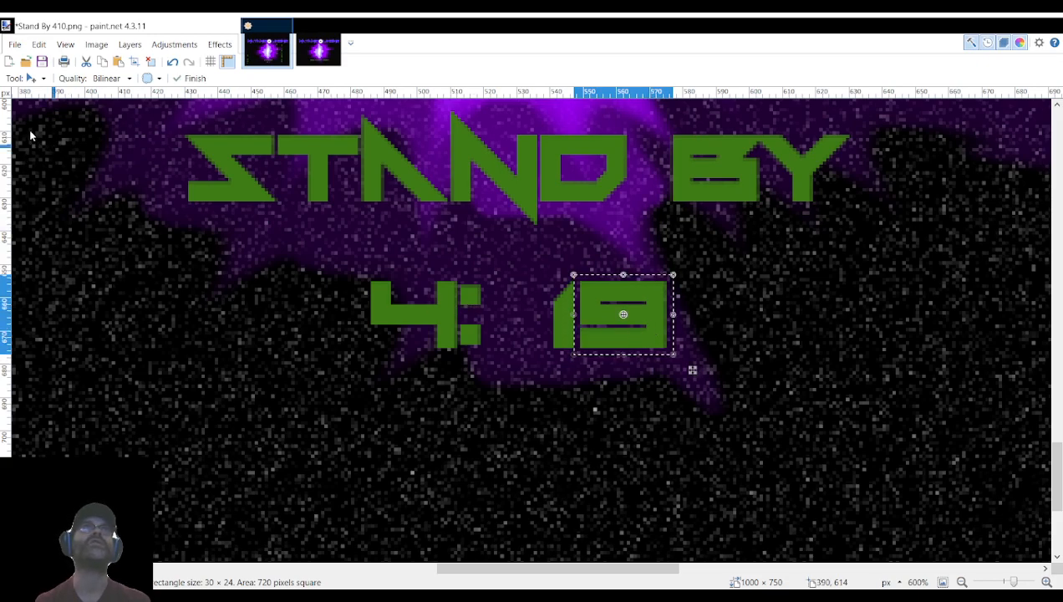
Select the 1 in the tens-of-seconds place and return it to the inner digit column below the 0.
{"action": "key", "text": "s"}
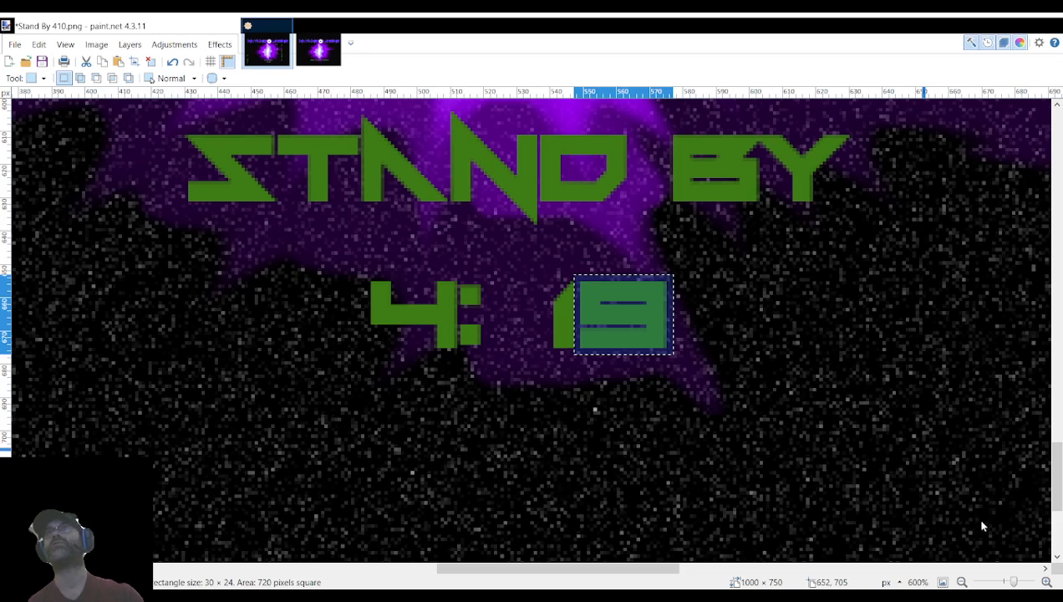
{"action": "left_click_drag", "start_coordinate": [528, 261], "coordinate": [576, 353]}
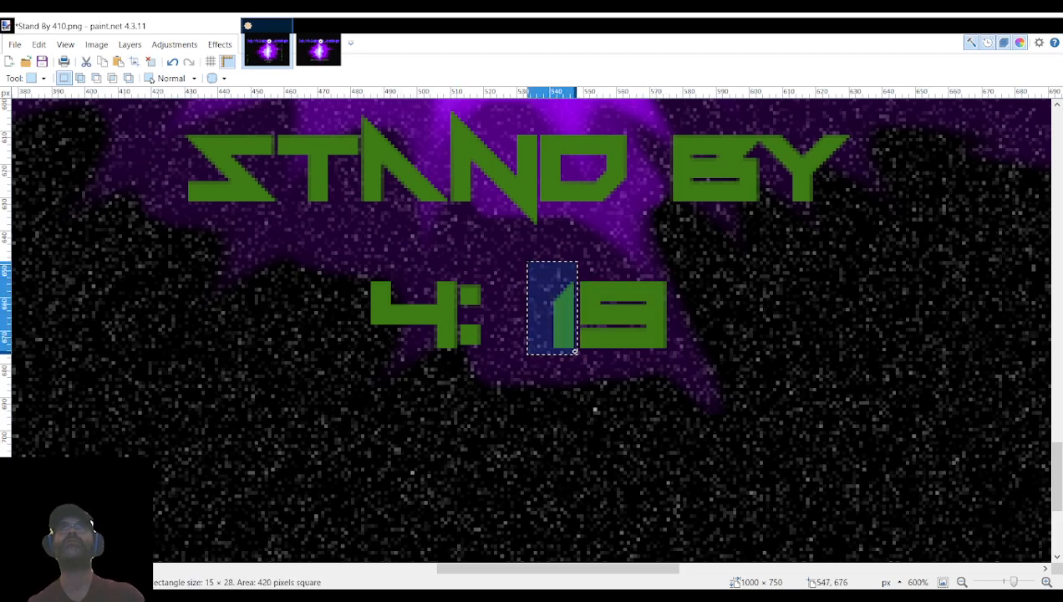
{"action": "key", "text": "m"}
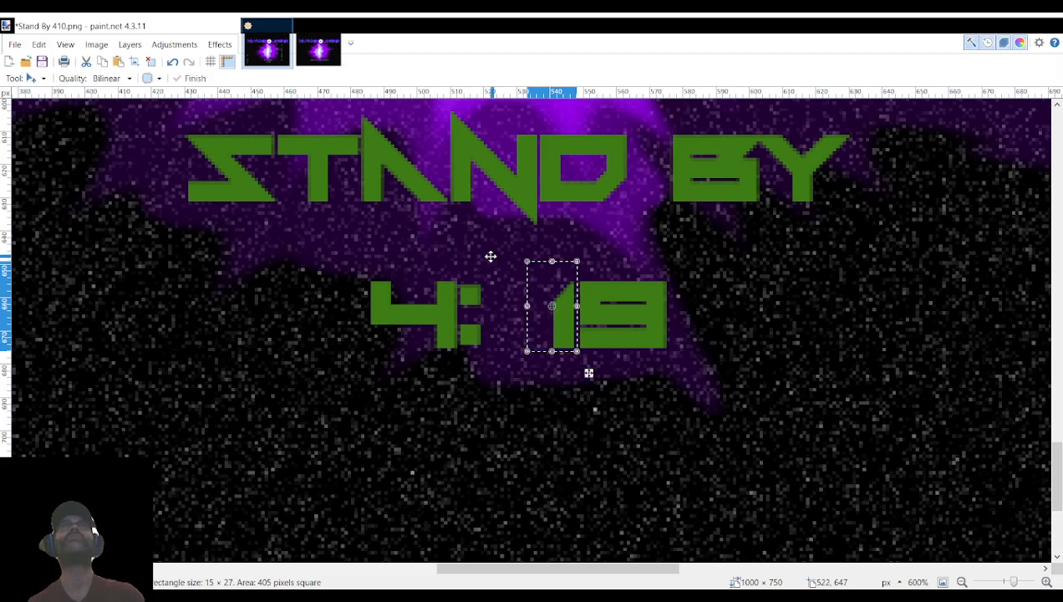
{"action": "left_click_drag", "start_coordinate": [549, 287], "coordinate": [332, 465]}
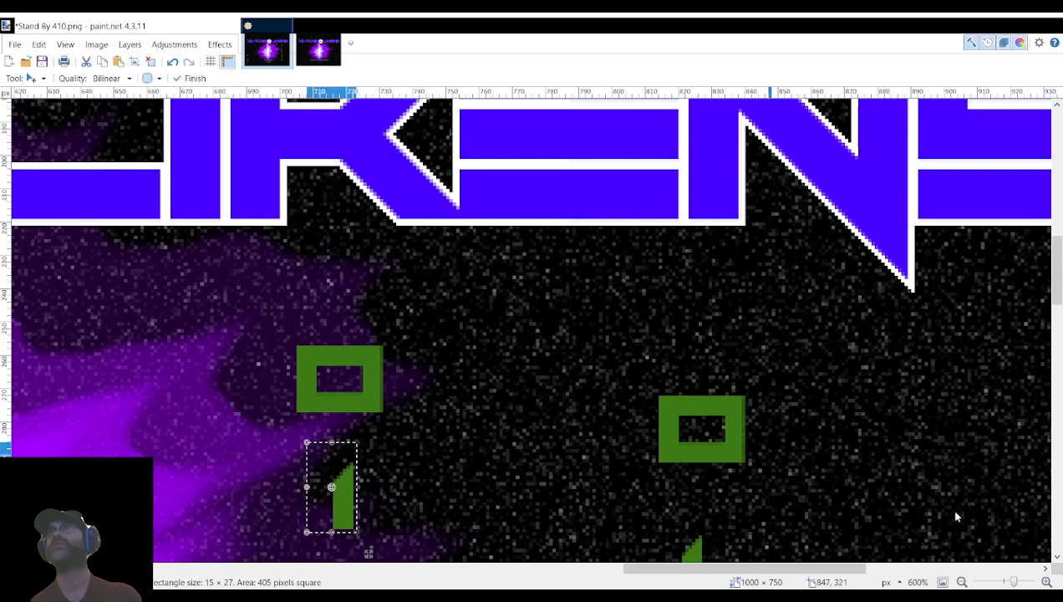
Select the inner column's 0 and move it between the colon and the 9 to form 4:09.
{"action": "key", "text": "s"}
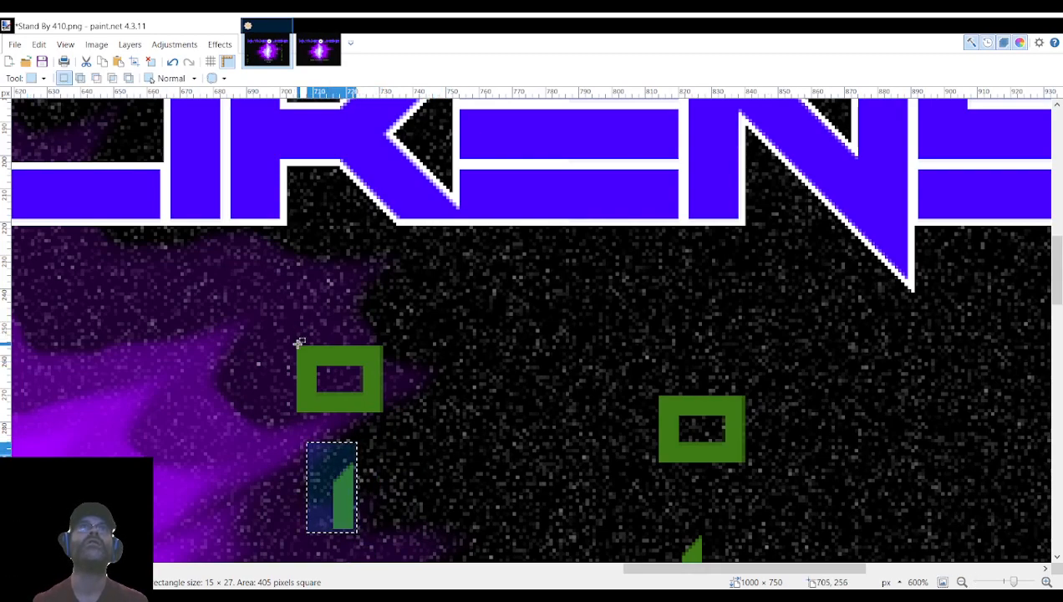
{"action": "left_click_drag", "start_coordinate": [291, 337], "coordinate": [389, 418]}
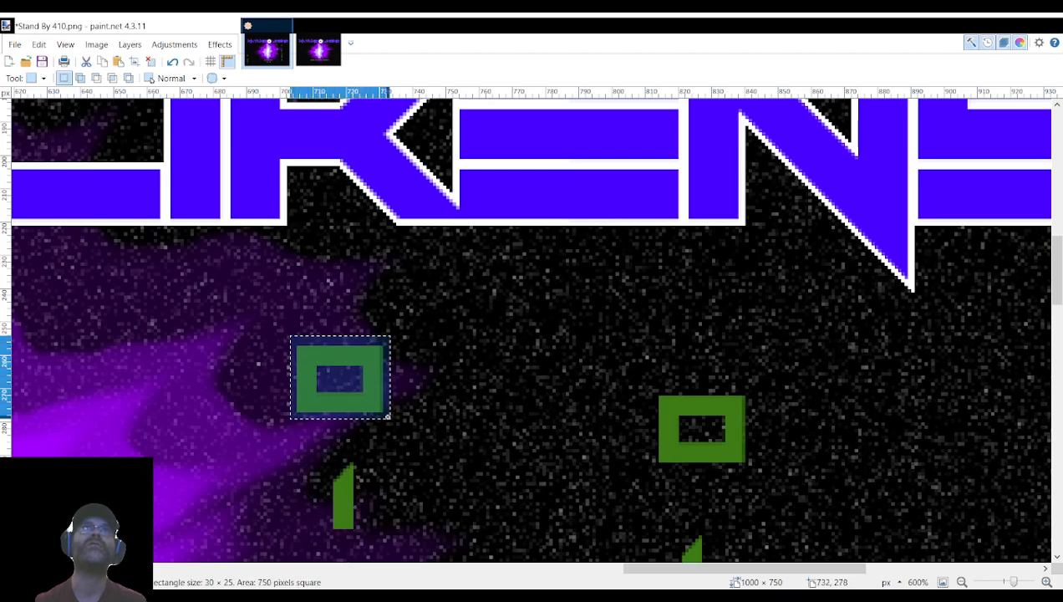
{"action": "left_click", "coordinate": [35, 134]}
{"action": "left_click_drag", "start_coordinate": [360, 394], "coordinate": [703, 267]}
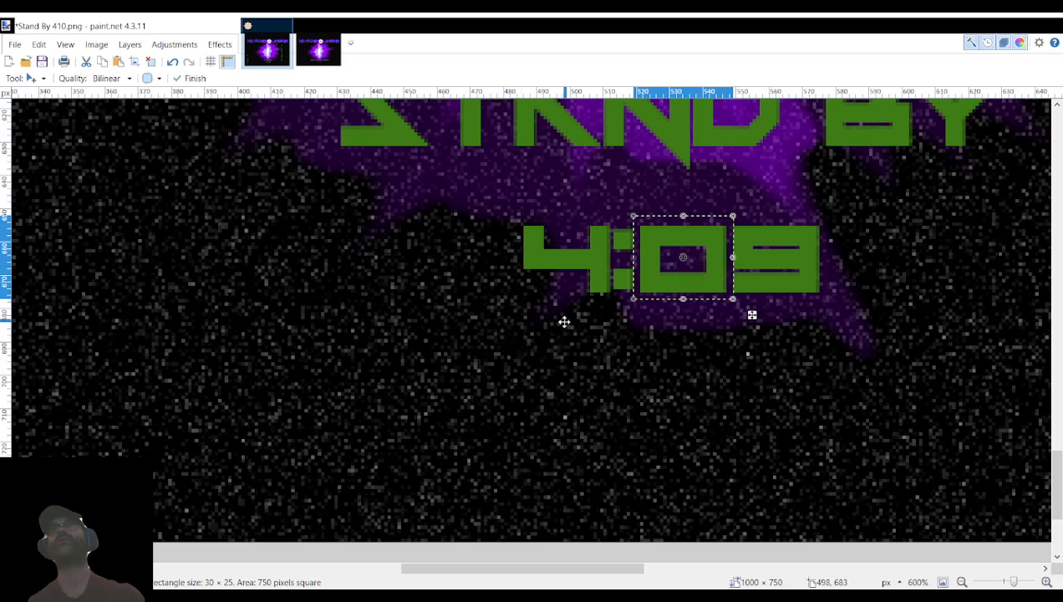
Save the 4:09 image as Stand By 409.png, and undo the flattening to bring the movable digits back.
{"action": "scroll", "coordinate": [565, 320], "scroll_direction": "right", "scroll_amount": 10}
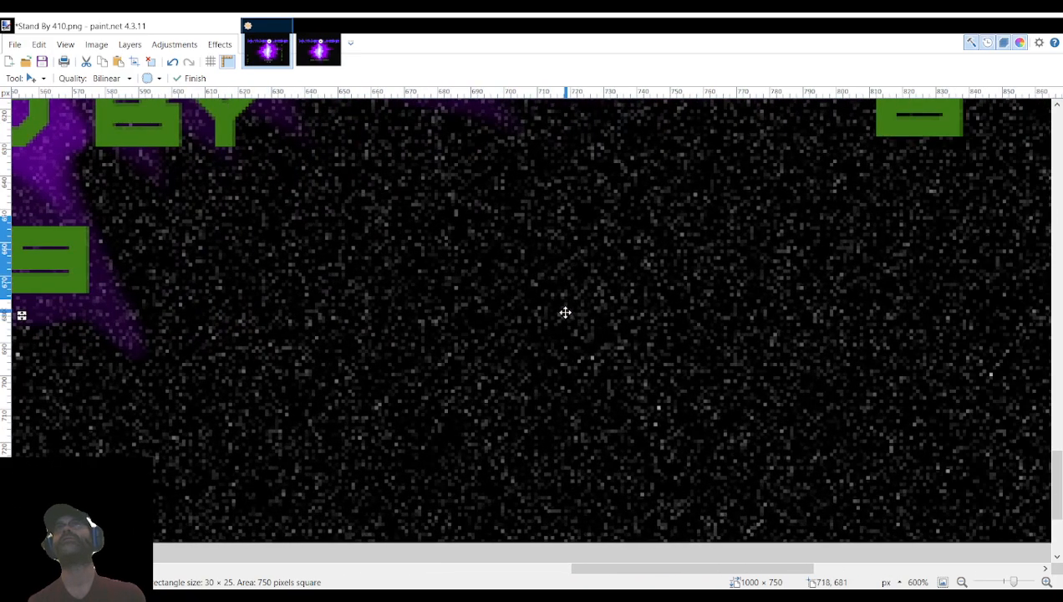
{"action": "scroll", "coordinate": [565, 310], "scroll_direction": "left", "scroll_amount": 10}
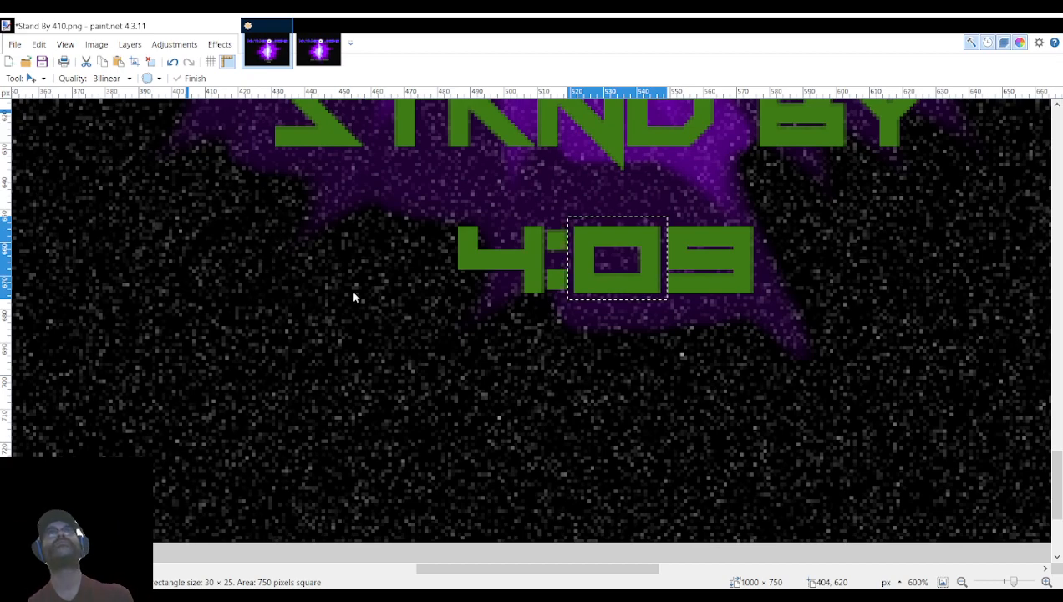
{"action": "left_click", "coordinate": [407, 334]}
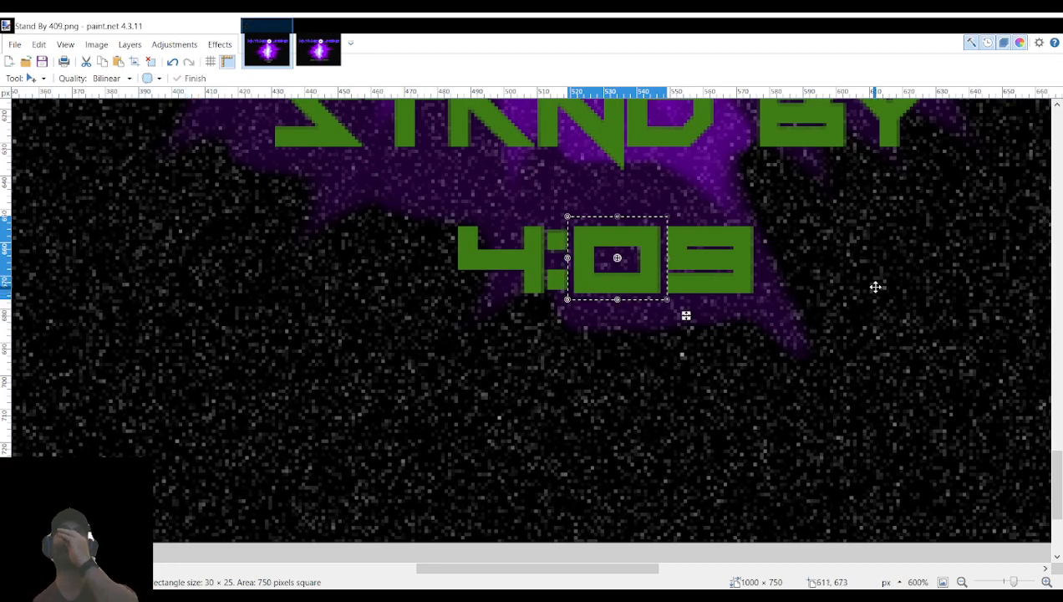
{"action": "key", "text": "ctrl+z"}
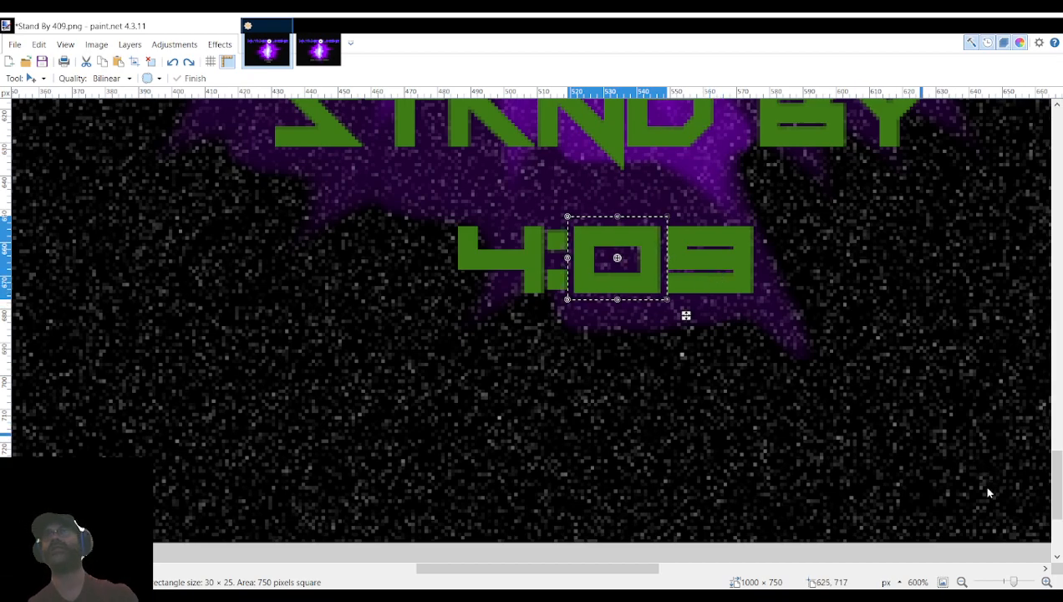
Select the 9 of 4:09 and return it to the end of the outer digit column below the 8.
{"action": "key", "text": "s"}
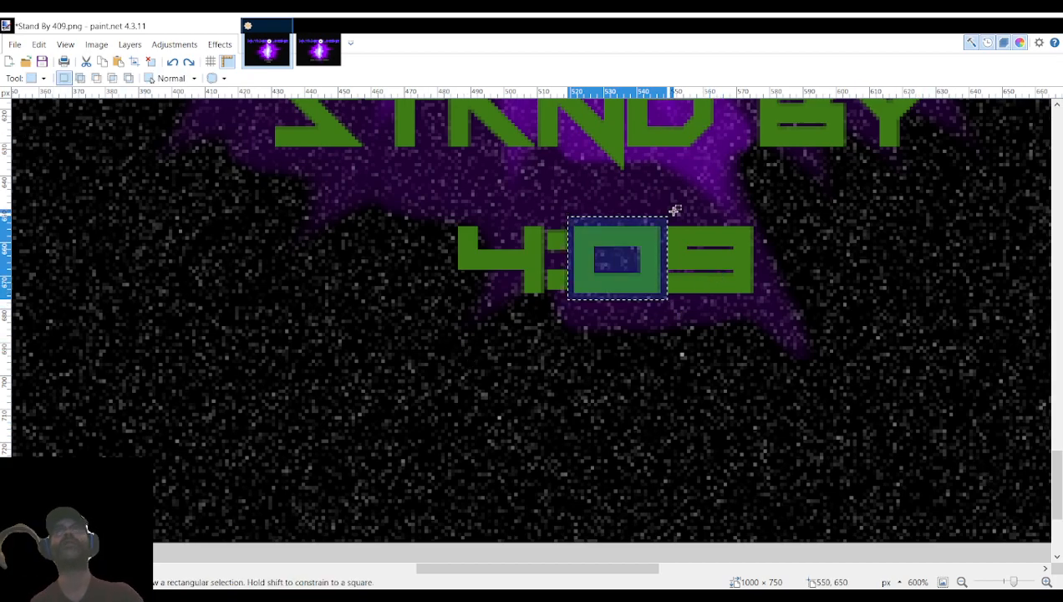
{"action": "left_click", "coordinate": [672, 214]}
{"action": "left_click_drag", "start_coordinate": [666, 218], "coordinate": [759, 301]}
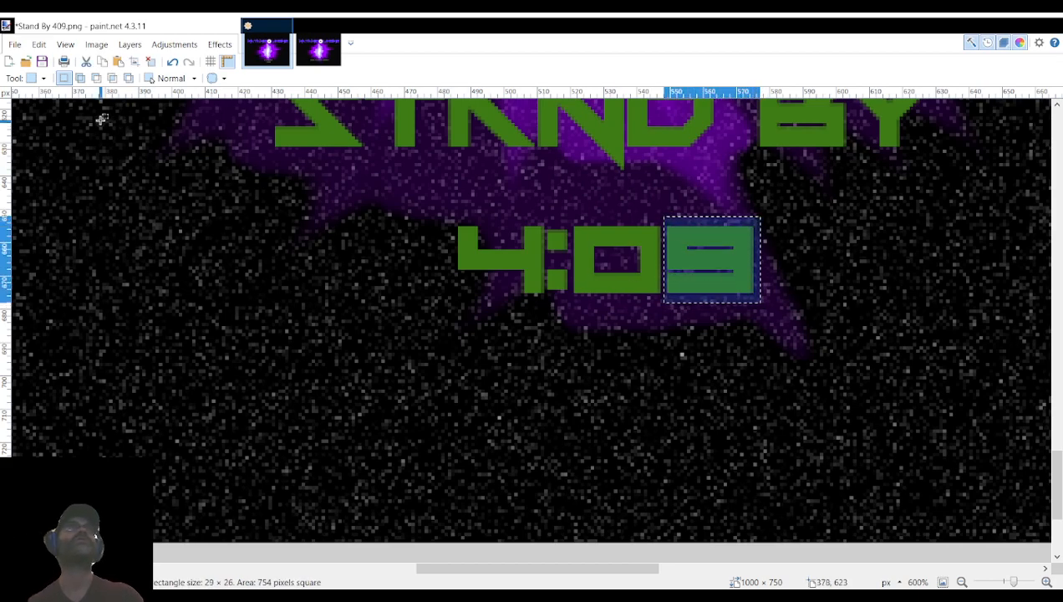
{"action": "left_click", "coordinate": [42, 125]}
{"action": "left_click_drag", "start_coordinate": [733, 248], "coordinate": [211, 282]}
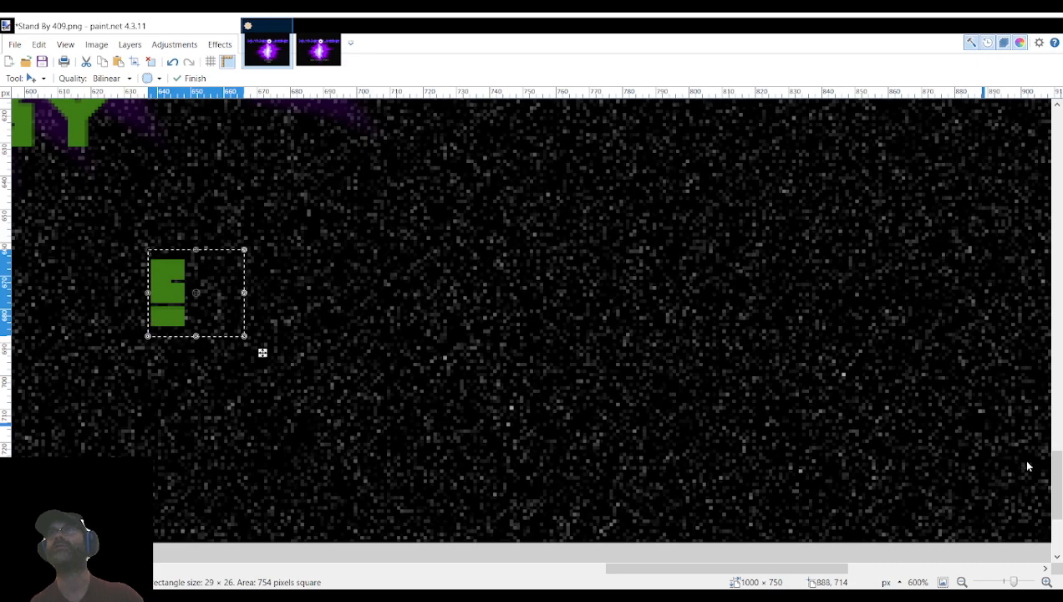
{"action": "left_click_drag", "start_coordinate": [239, 277], "coordinate": [805, 207]}
{"action": "scroll", "coordinate": [835, 334], "scroll_direction": "up", "scroll_amount": 3}
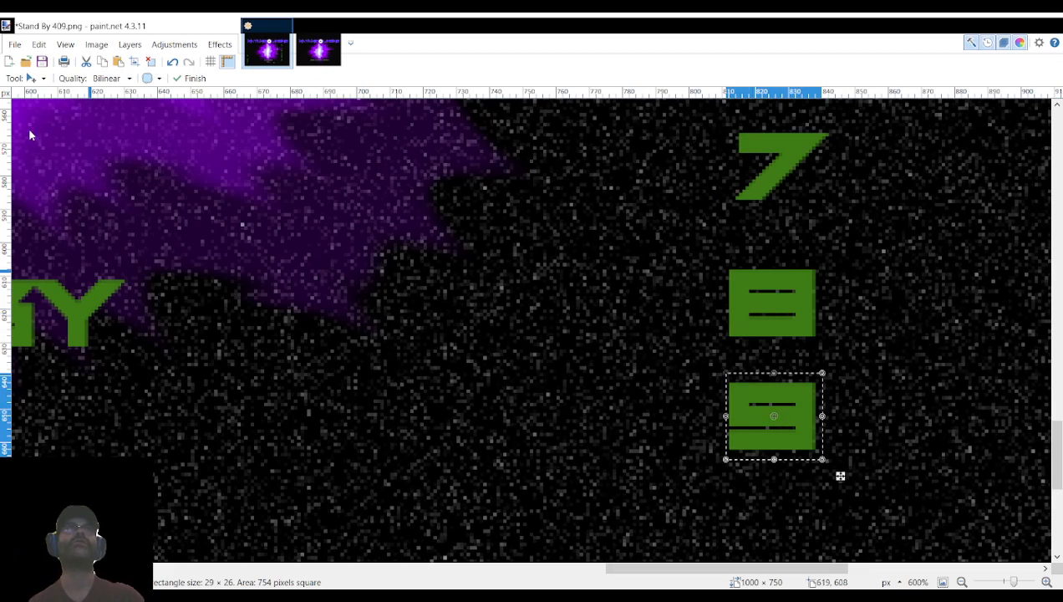
Select the 8 in the outer digit column and move it beside the 0 in the seconds to form 4:08.
{"action": "key", "text": "s"}
{"action": "left_click", "coordinate": [727, 266]}
{"action": "left_click_drag", "start_coordinate": [728, 266], "coordinate": [821, 341]}
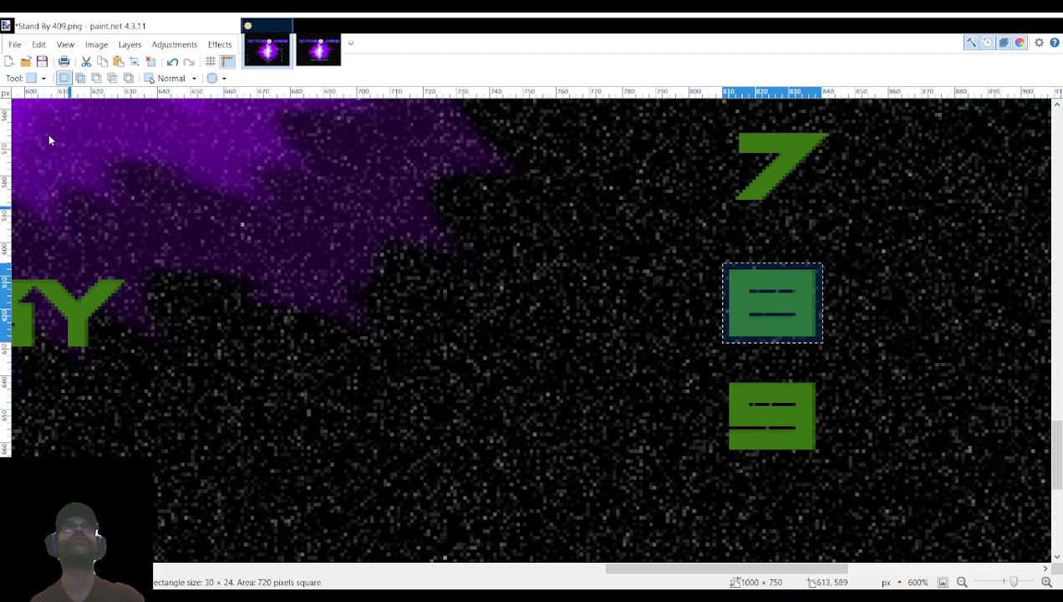
{"action": "key", "text": "m"}
{"action": "left_click_drag", "start_coordinate": [763, 306], "coordinate": [356, 449]}
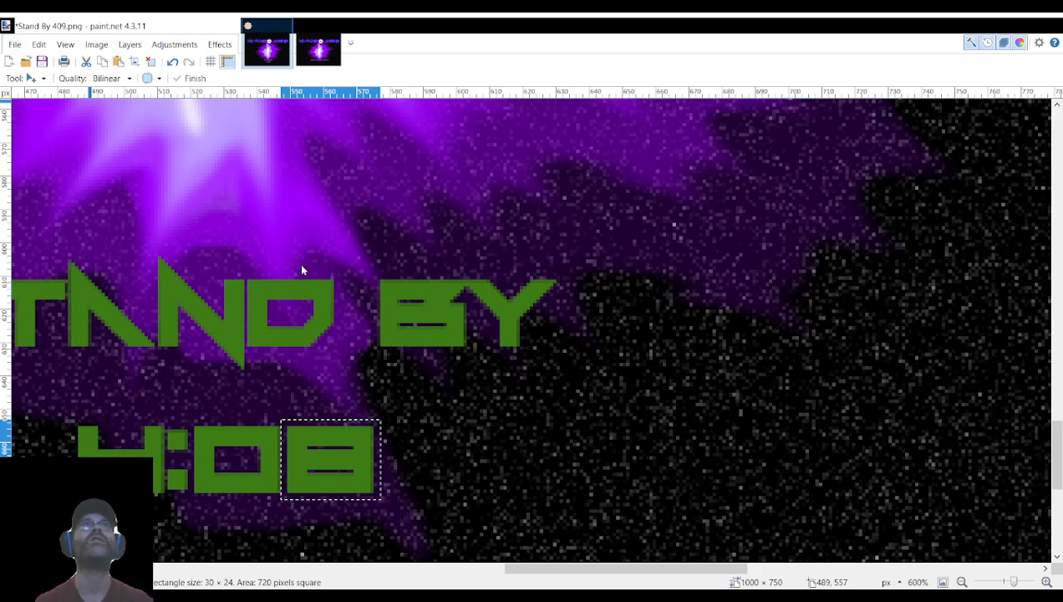
Save the 4:08 image as Stand By 408.png, and return its 8 to the outer column between 7 and 9.
{"action": "key", "text": "ctrl+s"}
{"action": "left_click", "coordinate": [954, 143]}
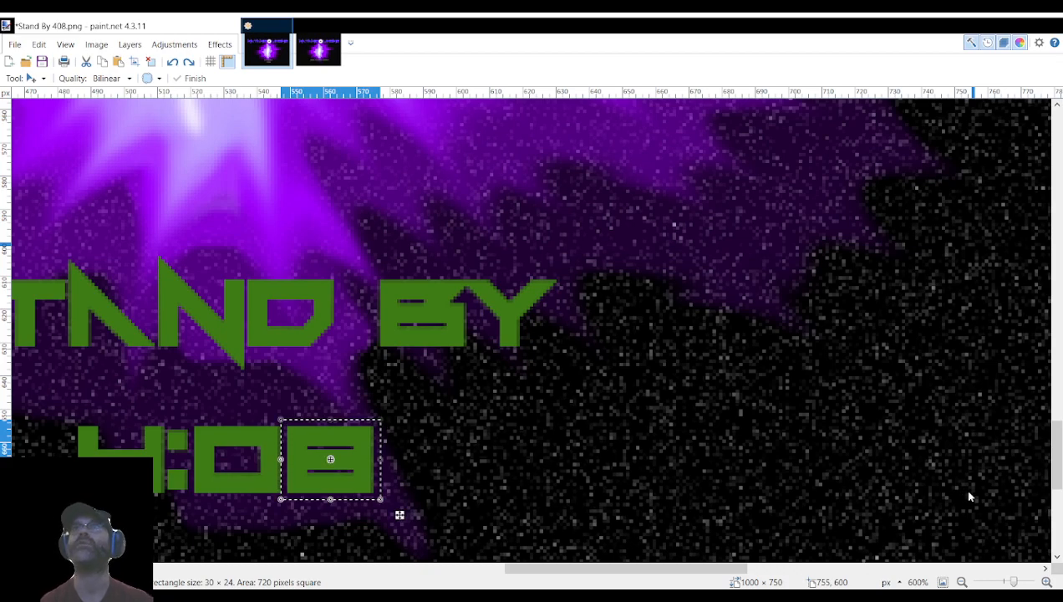
{"action": "left_click_drag", "start_coordinate": [343, 444], "coordinate": [266, 408]}
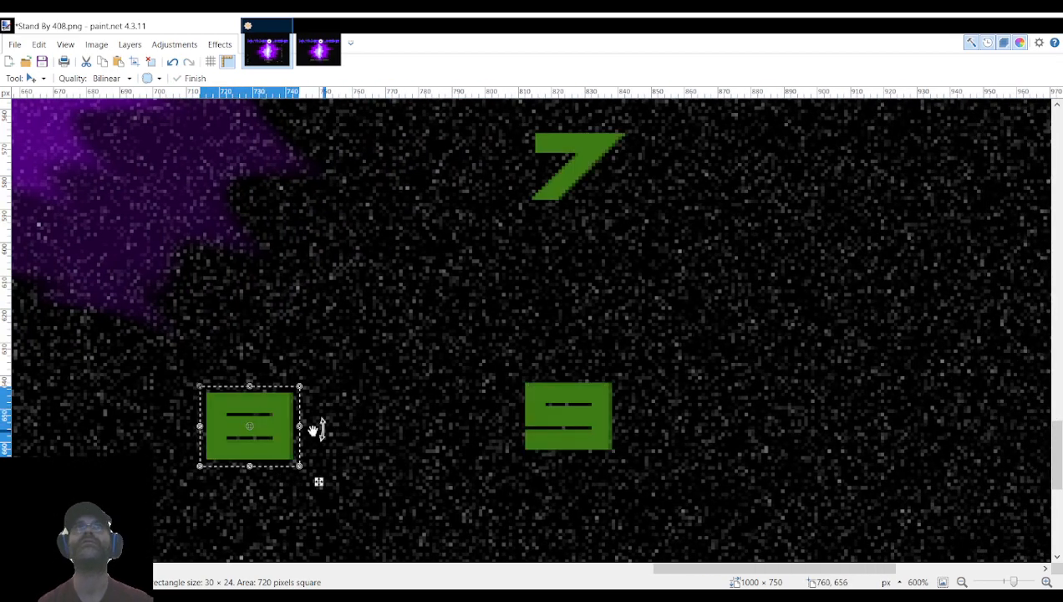
{"action": "left_click_drag", "start_coordinate": [237, 409], "coordinate": [565, 283]}
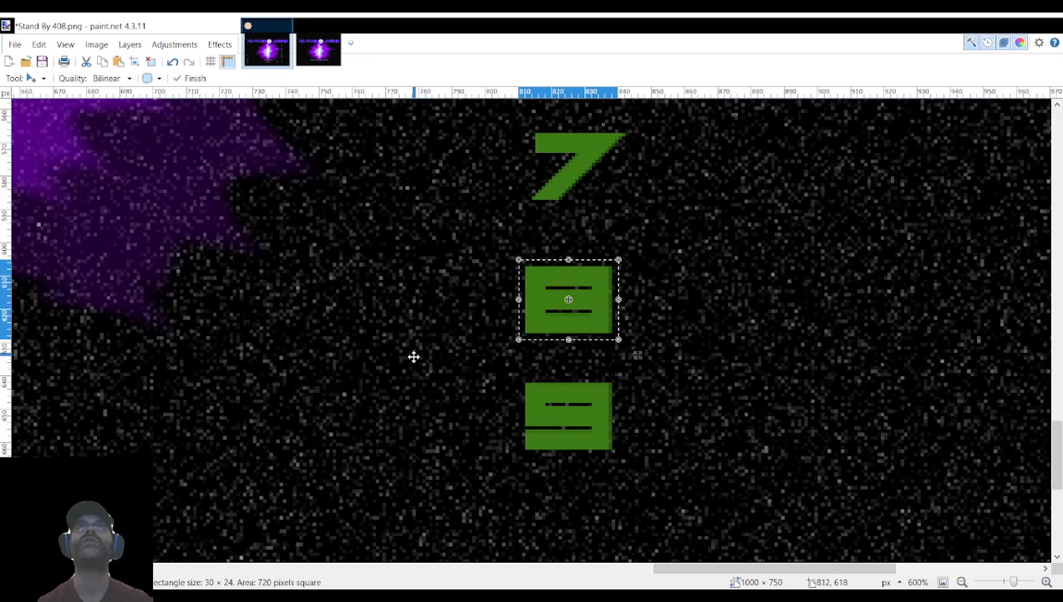
Select the 7 in the outer digit column and move it beside the 0 in the seconds to form 4:07.
{"action": "scroll", "coordinate": [384, 355], "scroll_direction": "up", "scroll_amount": 3}
{"action": "key", "text": "s"}
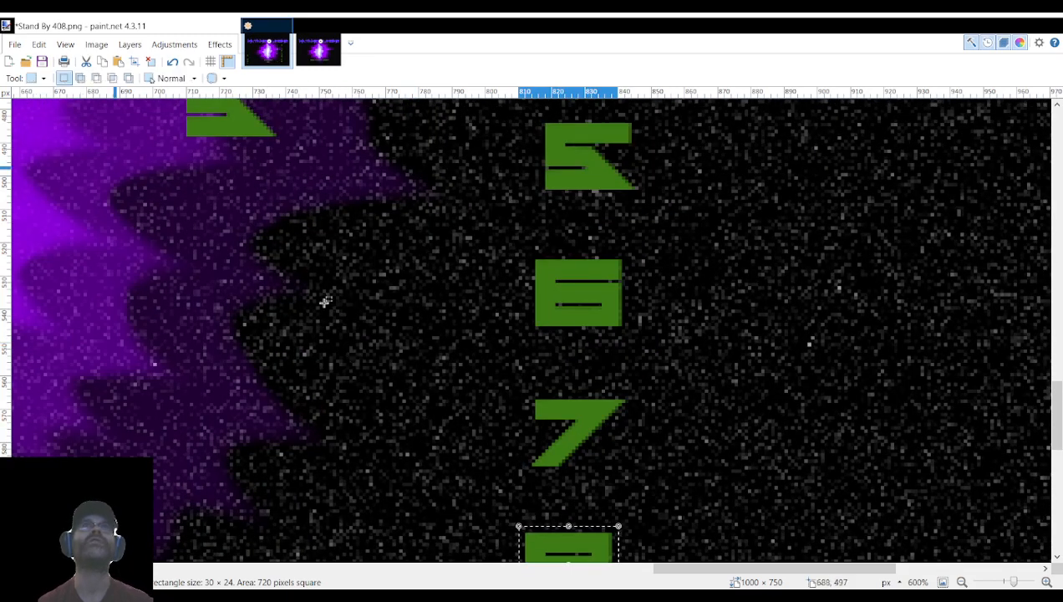
{"action": "left_click_drag", "start_coordinate": [527, 391], "coordinate": [629, 473]}
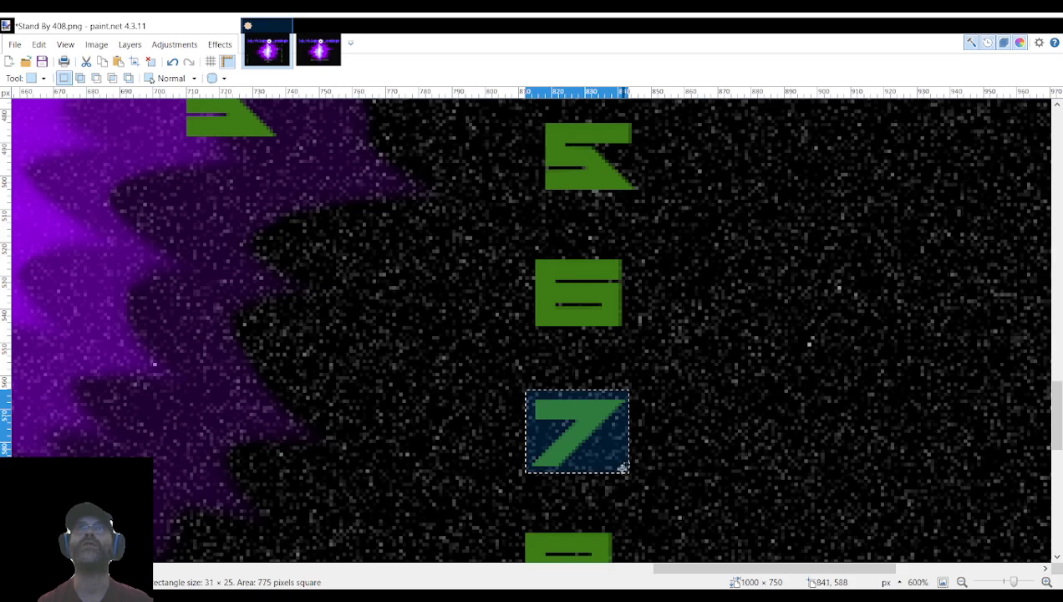
{"action": "left_click", "coordinate": [40, 136]}
{"action": "left_click_drag", "start_coordinate": [582, 420], "coordinate": [484, 244]}
{"action": "scroll", "coordinate": [522, 398], "scroll_direction": "up", "scroll_amount": 2}
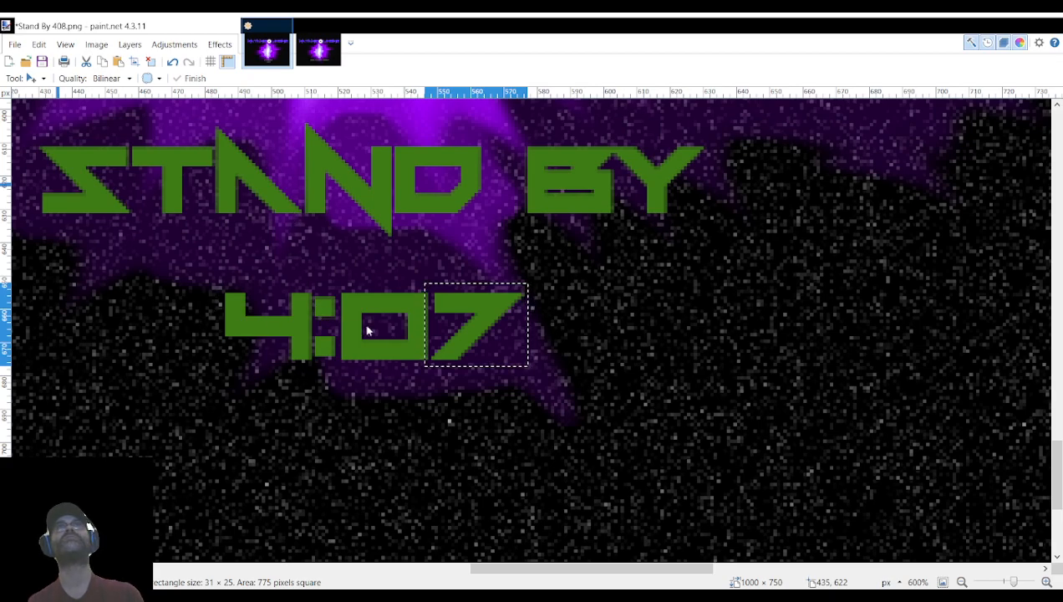
Save the 4:07 image as Stand By 407.png, and return its 7 to the outer digit column between 6 and 8.
{"action": "left_click", "coordinate": [428, 343]}
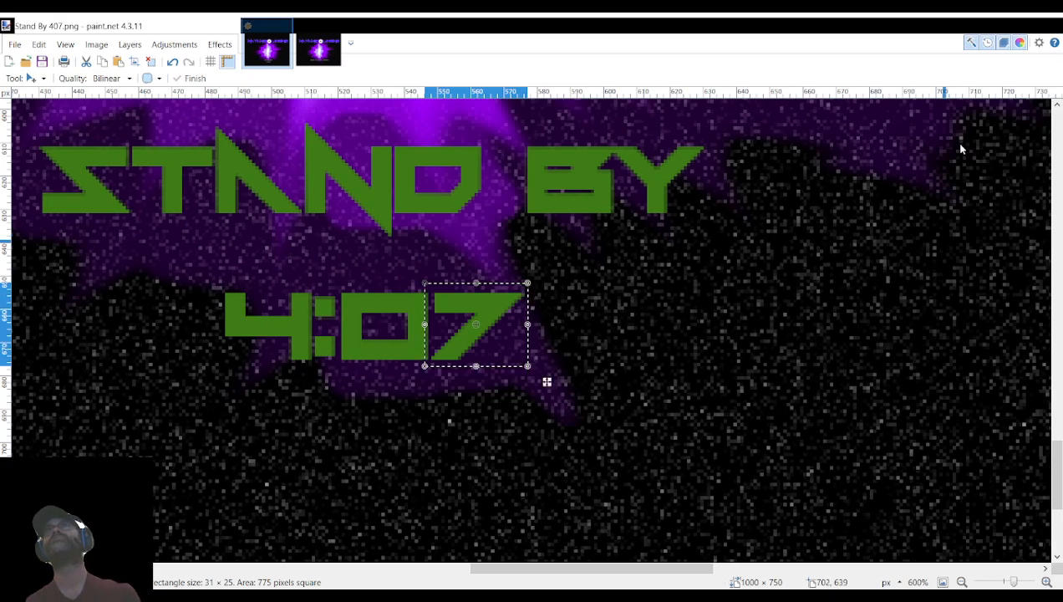
{"action": "key", "text": "ctrl+z"}
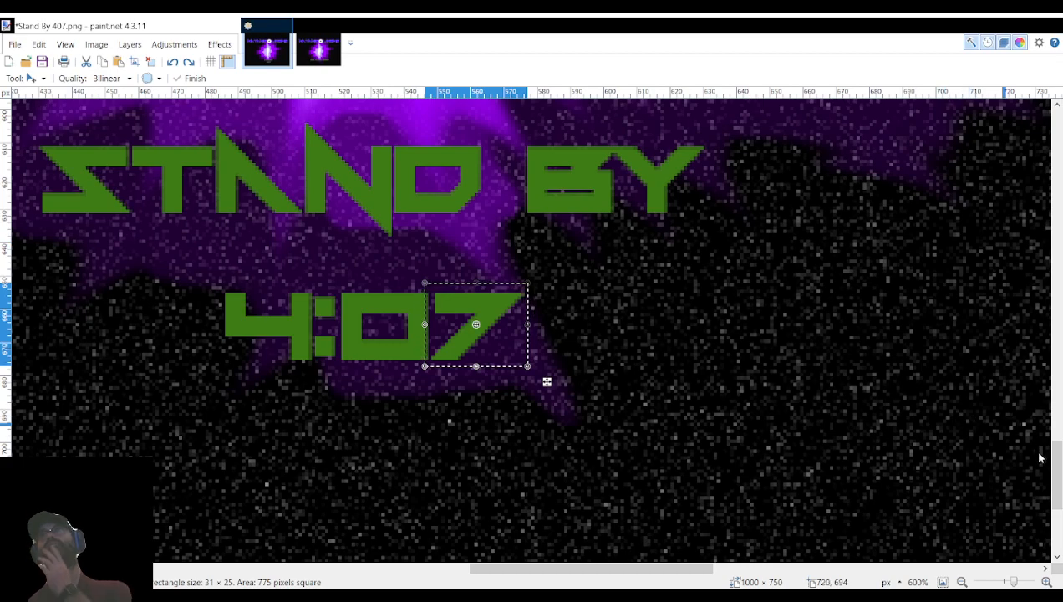
{"action": "key", "text": "ctrl+y"}
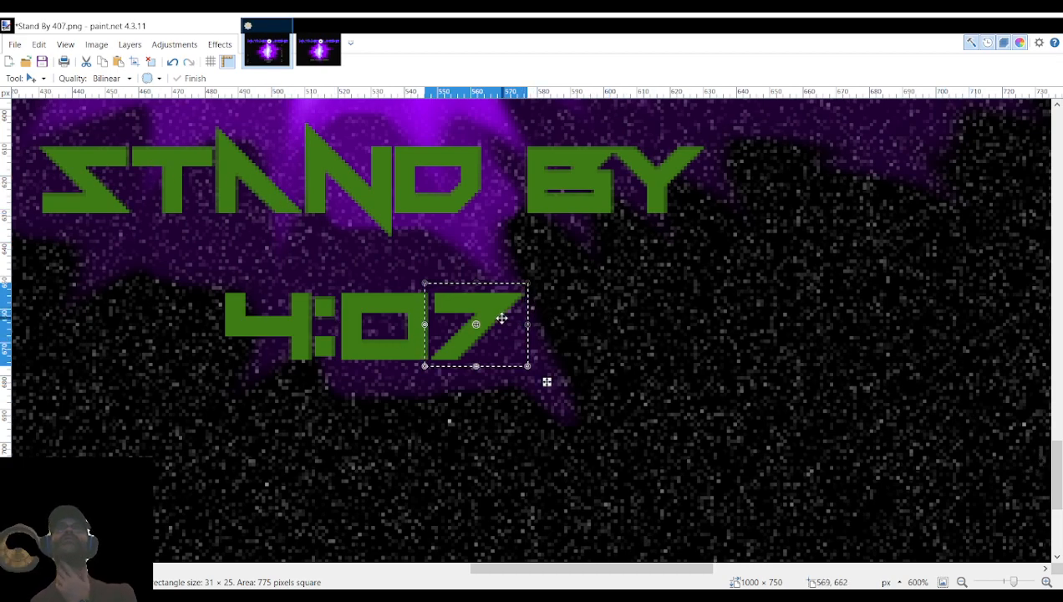
{"action": "scroll", "coordinate": [869, 318], "scroll_direction": "right", "scroll_amount": 5}
{"action": "left_click_drag", "start_coordinate": [661, 280], "coordinate": [603, 309]}
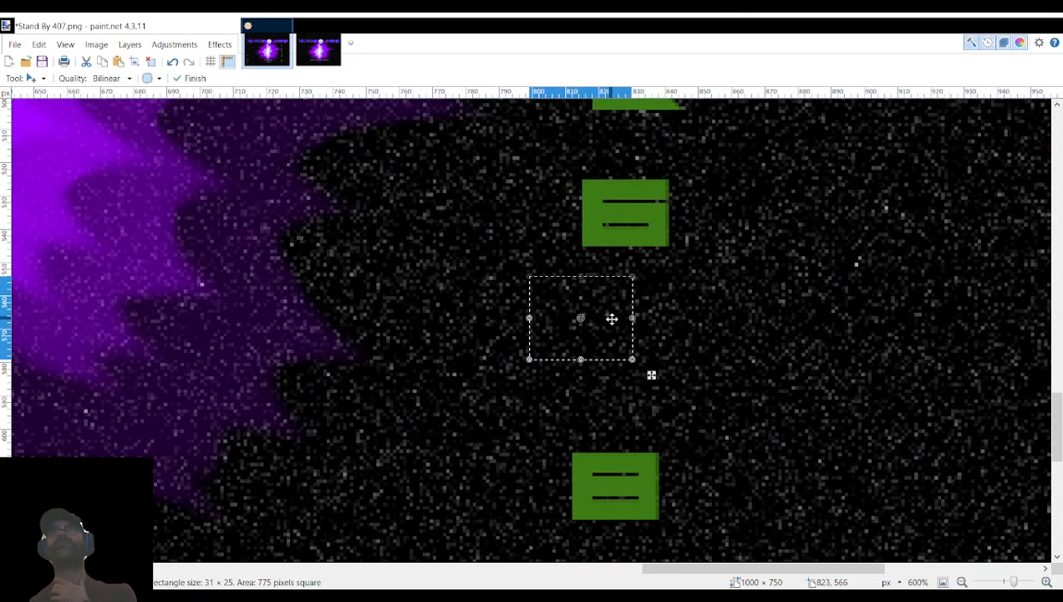
{"action": "key", "text": "ctrl+z"}
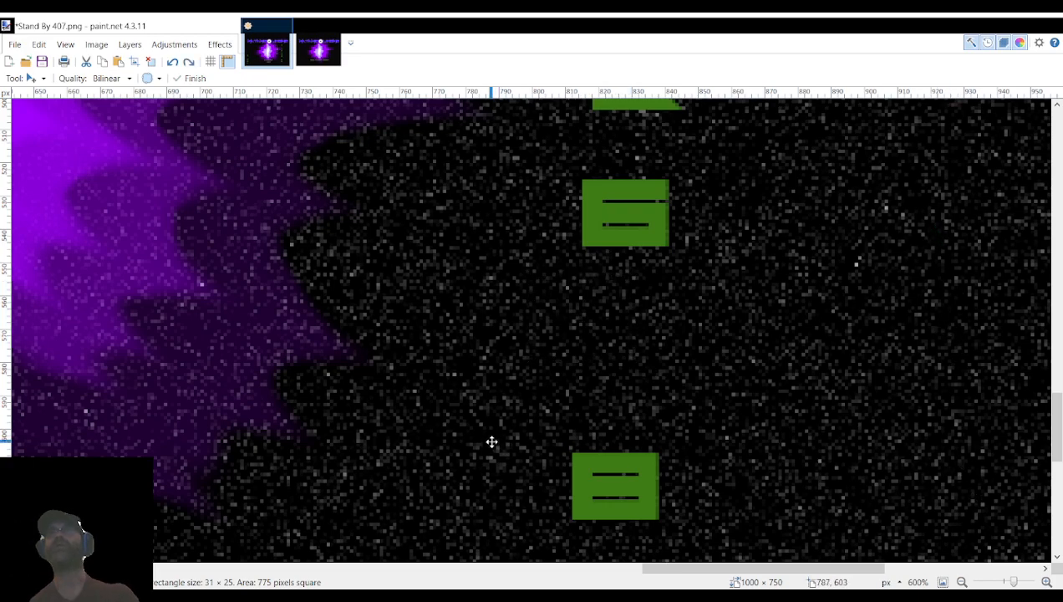
{"action": "scroll", "coordinate": [499, 418], "scroll_direction": "left", "scroll_amount": 5}
{"action": "scroll", "coordinate": [499, 418], "scroll_direction": "down", "scroll_amount": 2}
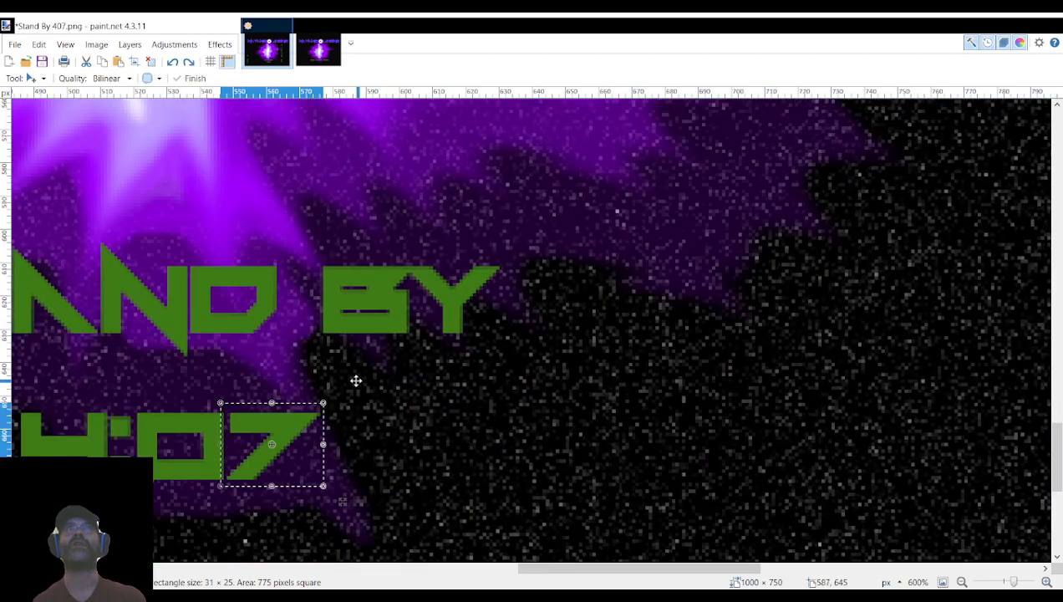
{"action": "scroll", "coordinate": [344, 503], "scroll_direction": "right", "scroll_amount": 6}
{"action": "scroll", "coordinate": [508, 209], "scroll_direction": "up", "scroll_amount": 4}
{"action": "left_click_drag", "start_coordinate": [784, 248], "coordinate": [520, 407]}
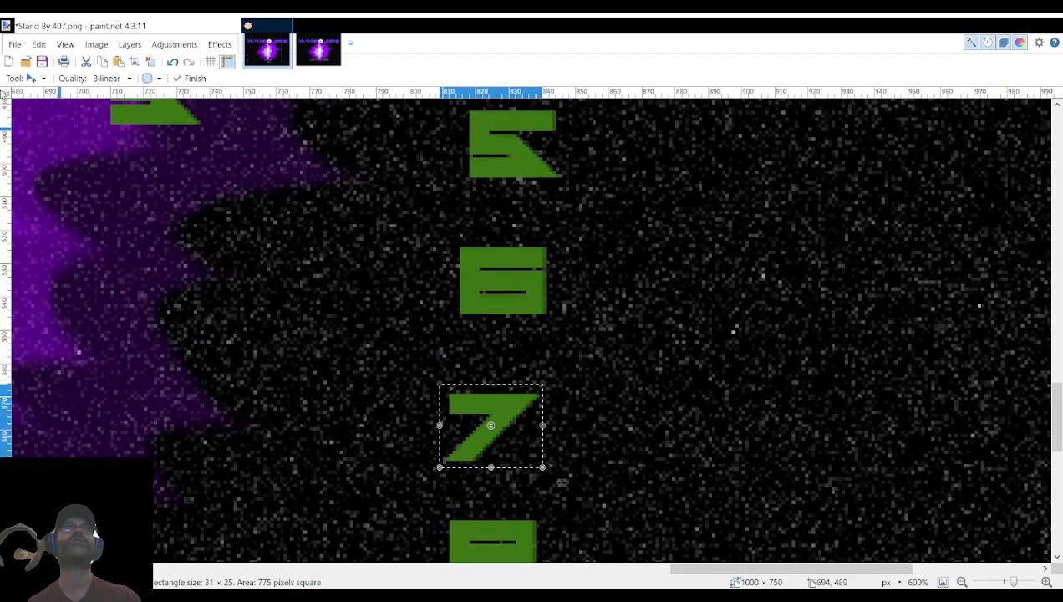
Select the 6 in the outer digit column and move it beside the 0 in the seconds to form 4:06.
{"action": "key", "text": "s"}
{"action": "left_click_drag", "start_coordinate": [453, 242], "coordinate": [552, 320]}
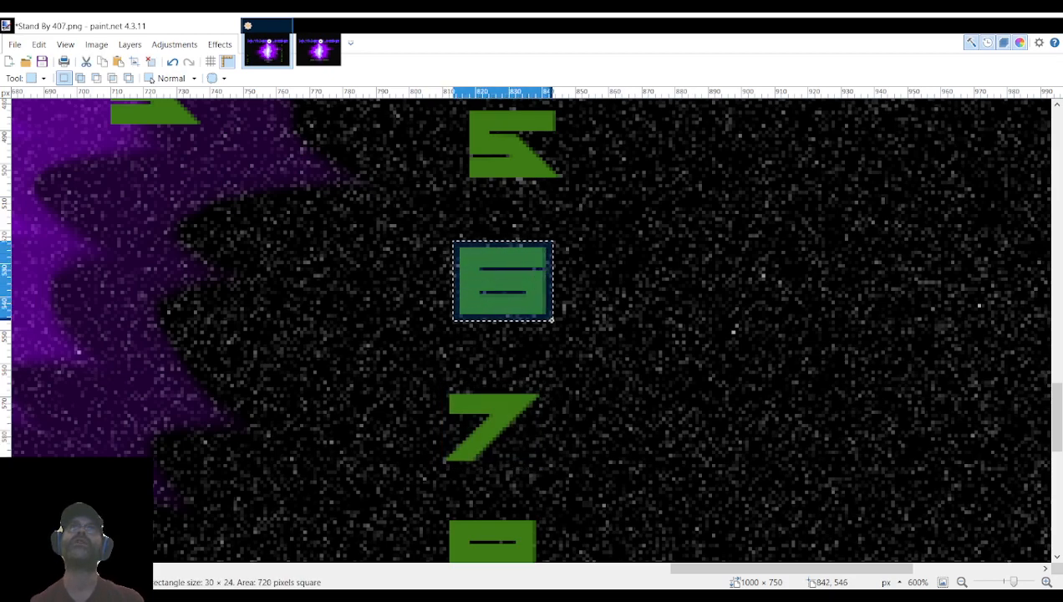
{"action": "left_click", "coordinate": [40, 138]}
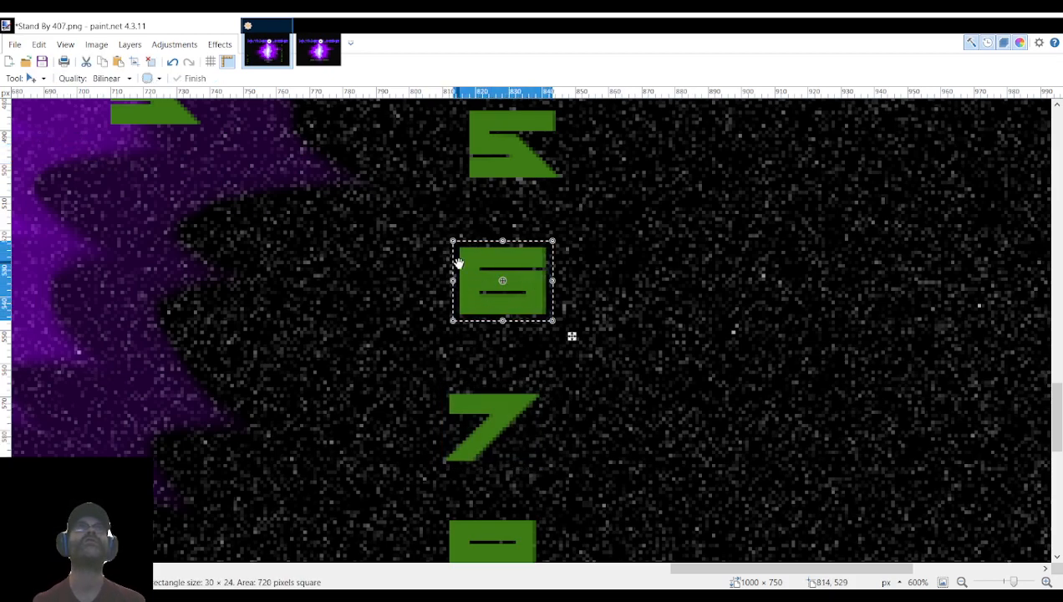
{"action": "left_click_drag", "start_coordinate": [490, 286], "coordinate": [608, 246]}
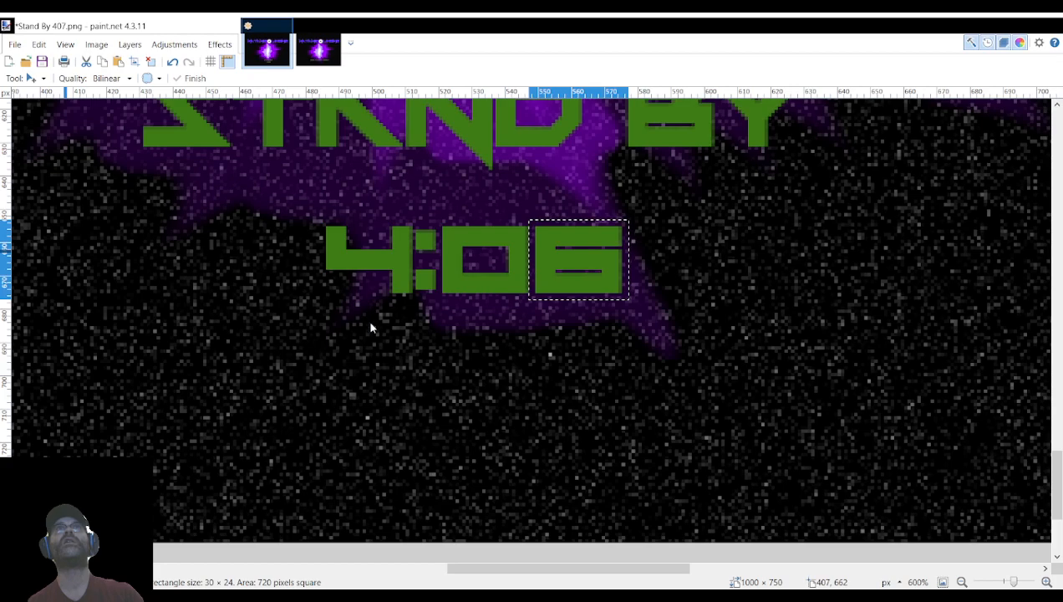
Save the 4:06 image as Stand By 406.png, and return its 6 to the outer digit column between 5 and 7.
{"action": "left_click", "coordinate": [423, 333]}
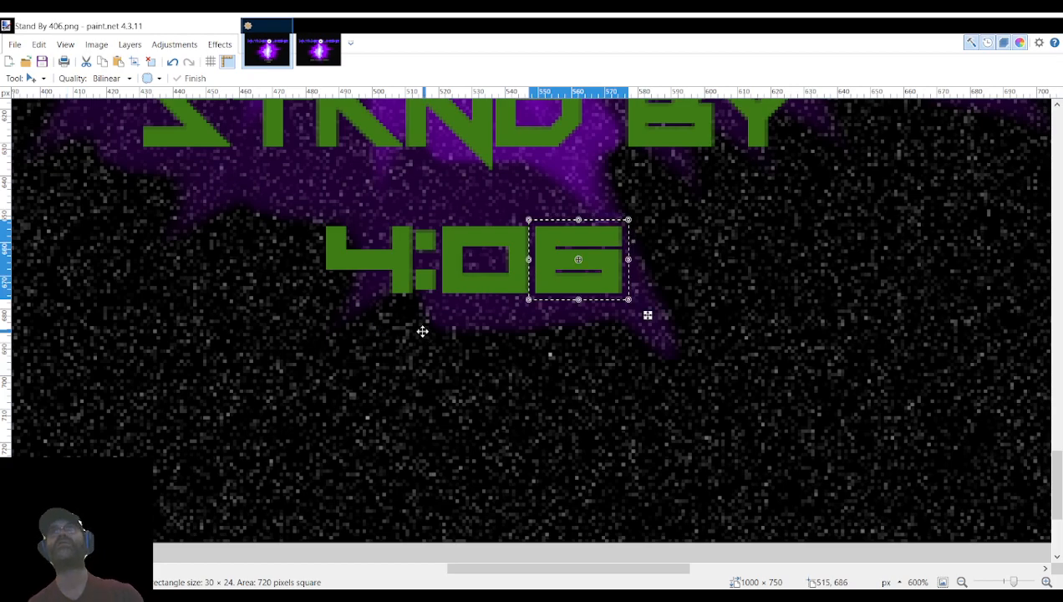
{"action": "key", "text": "ctrl+z"}
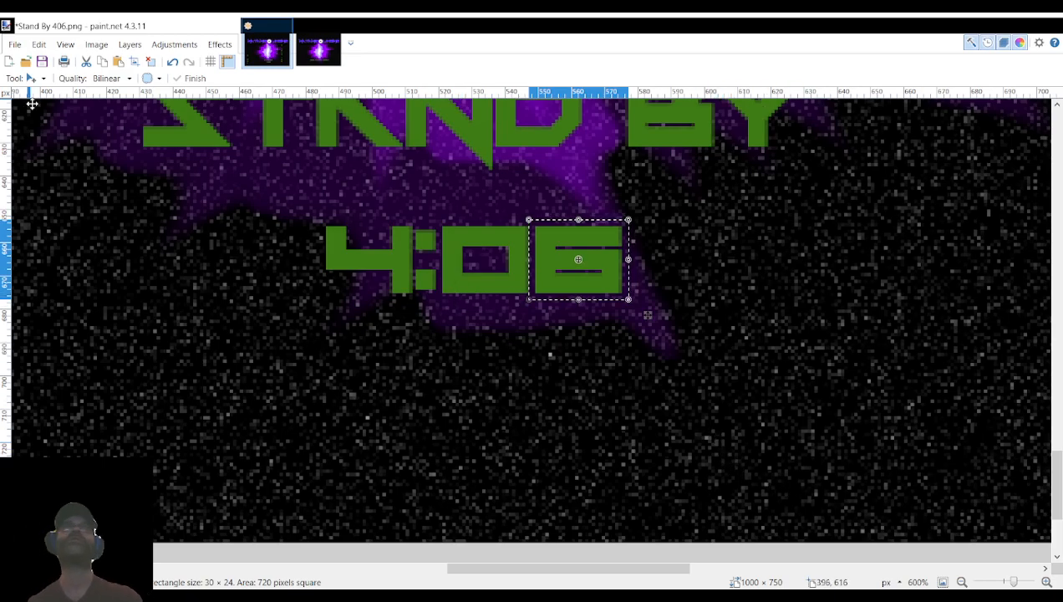
{"action": "left_click_drag", "start_coordinate": [576, 274], "coordinate": [443, 368]}
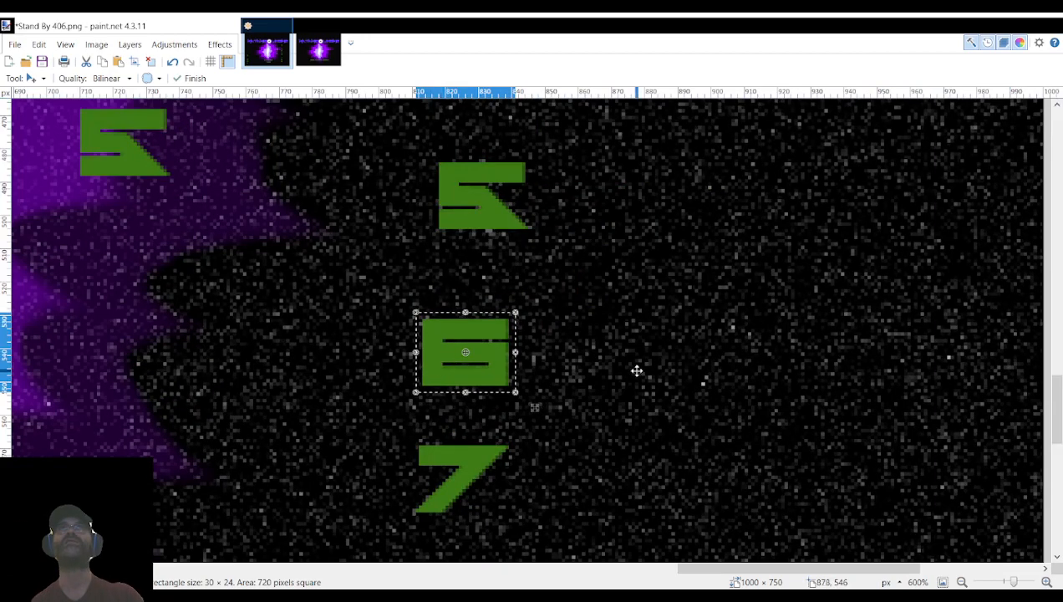
Select the 5 in the outer digit column and move it beside the 0 in the seconds to form 4:05.
{"action": "scroll", "coordinate": [416, 351], "scroll_direction": "up", "scroll_amount": 3}
{"action": "key", "text": "s"}
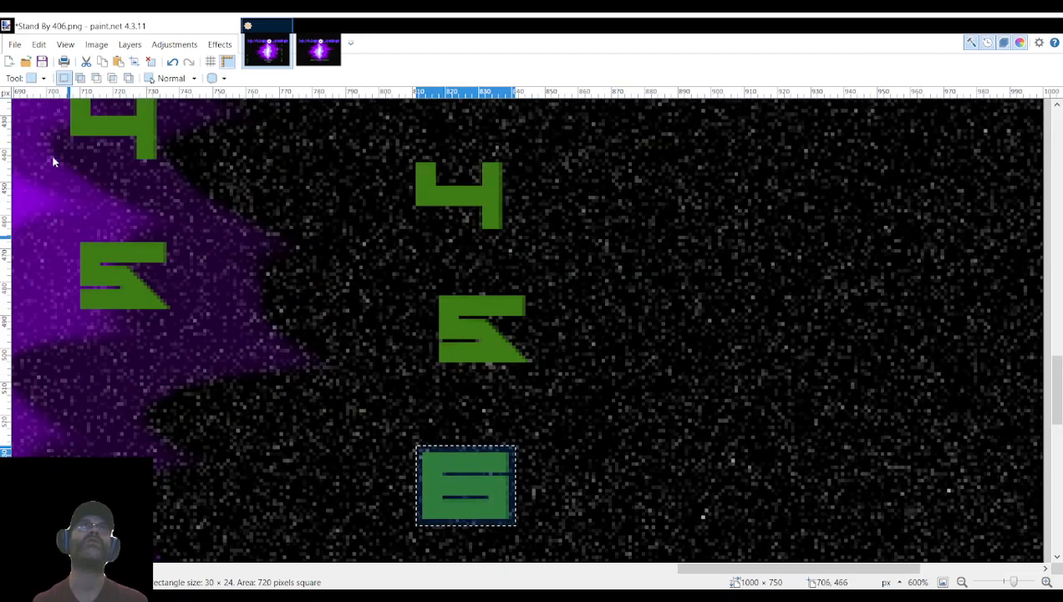
{"action": "left_click_drag", "start_coordinate": [438, 289], "coordinate": [537, 370]}
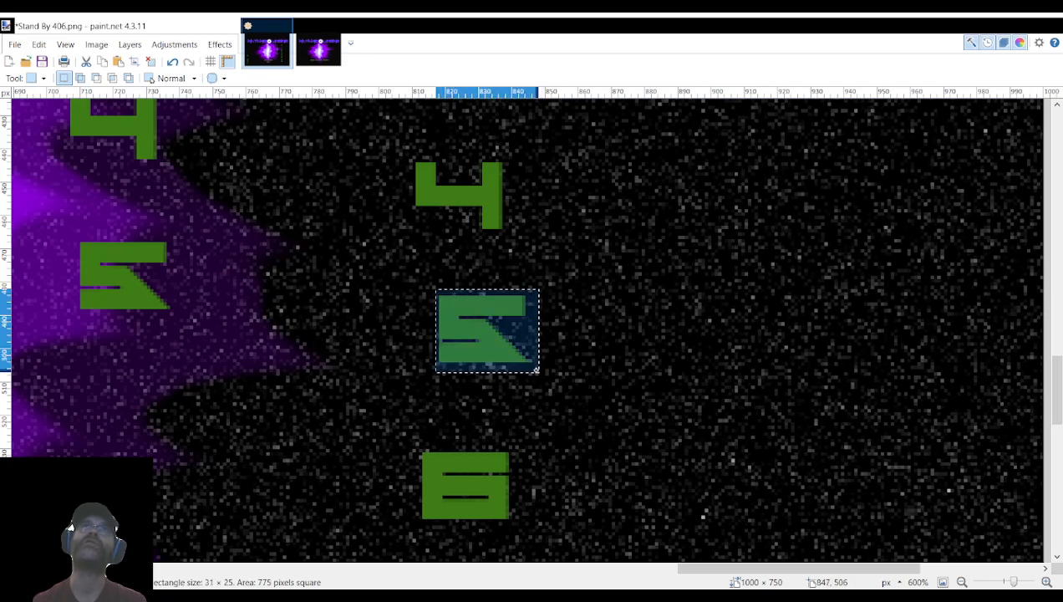
{"action": "left_click", "coordinate": [37, 131]}
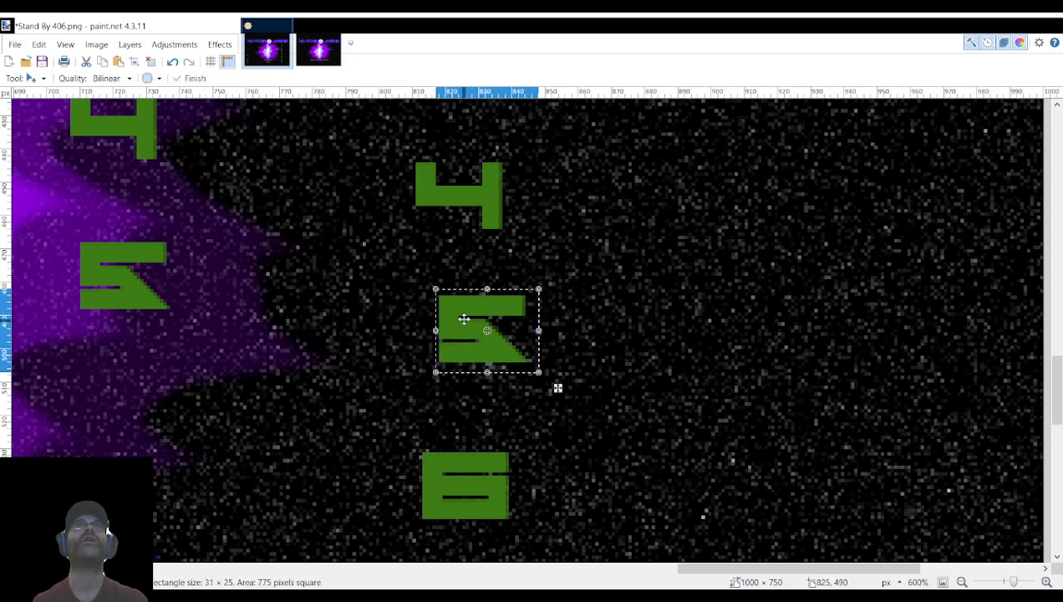
{"action": "left_click_drag", "start_coordinate": [515, 328], "coordinate": [436, 256]}
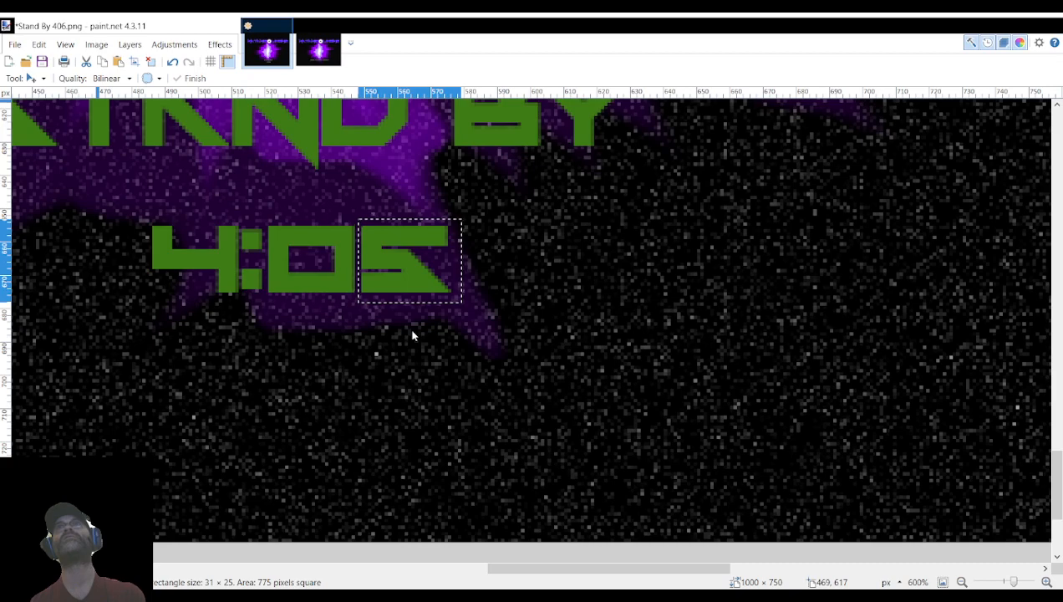
Save the 4:05 image as Stand By 405.png, and return its 5 to the outer digit column between 4 and 6.
{"action": "key", "text": "Return"}
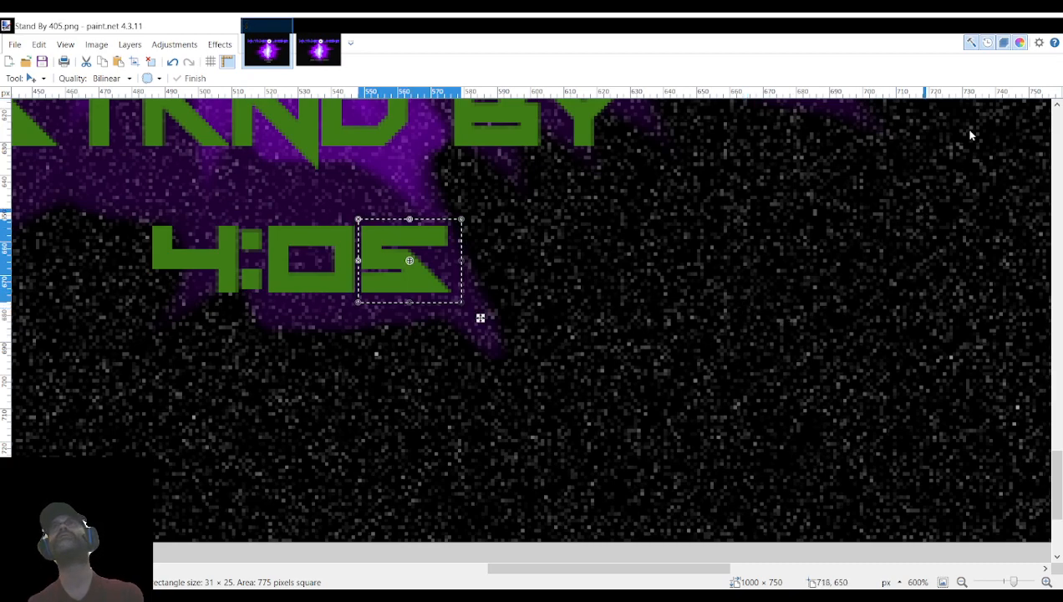
{"action": "key", "text": "ctrl+z"}
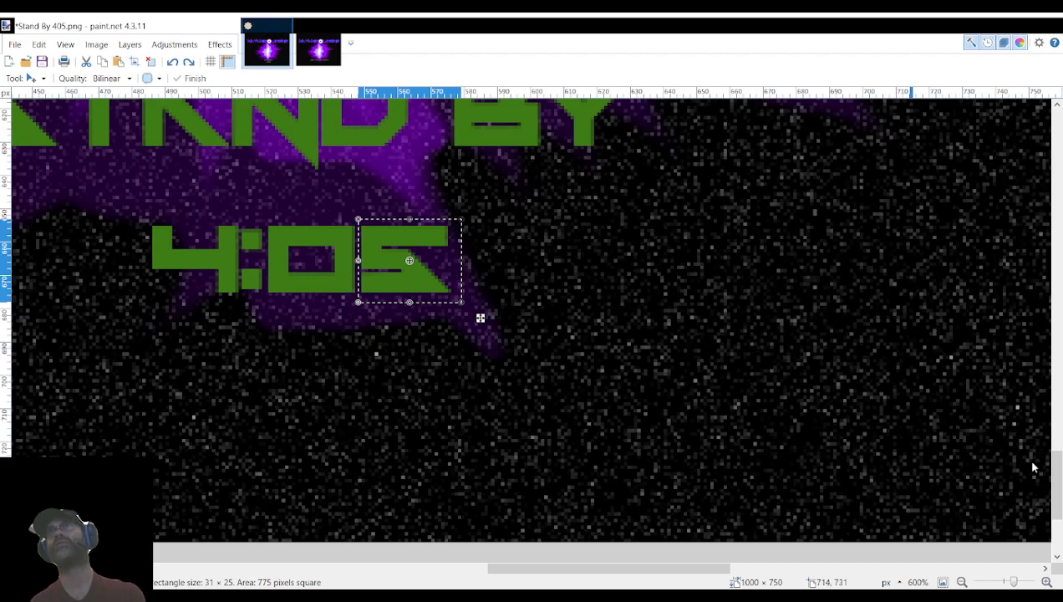
{"action": "left_click", "coordinate": [1005, 486]}
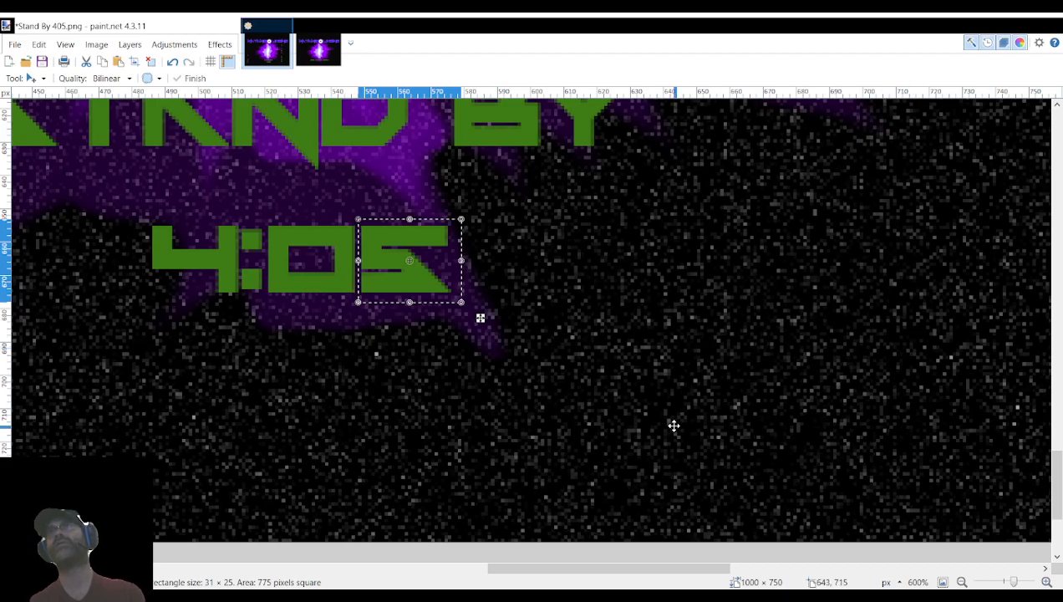
{"action": "scroll", "coordinate": [533, 306], "scroll_direction": "up", "scroll_amount": 1}
{"action": "left_click_drag", "start_coordinate": [439, 330], "coordinate": [617, 310]}
Select the 4 in the outer digit column and move it beside the 0 in the seconds to form 4:04.
{"action": "scroll", "coordinate": [167, 181], "scroll_direction": "up", "scroll_amount": 2}
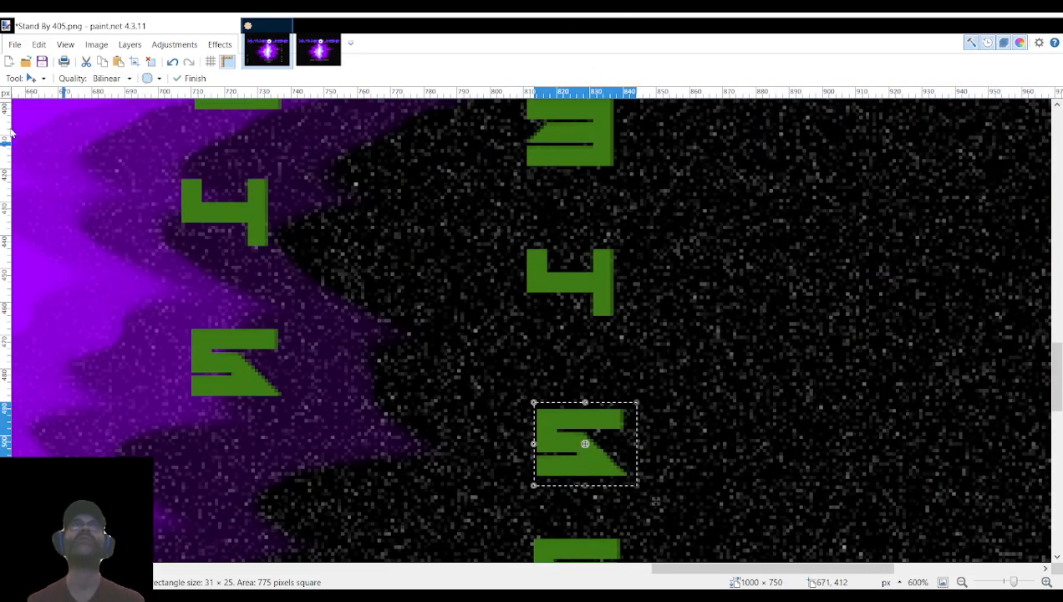
{"action": "key", "text": "s"}
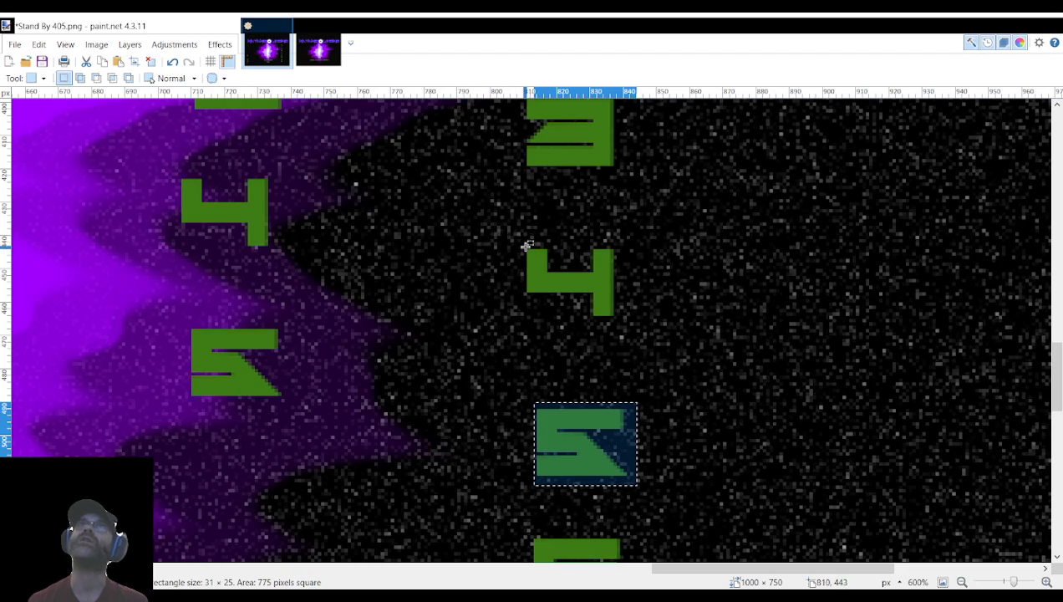
{"action": "left_click_drag", "start_coordinate": [522, 244], "coordinate": [551, 262]}
{"action": "left_click_drag", "start_coordinate": [611, 306], "coordinate": [619, 321]}
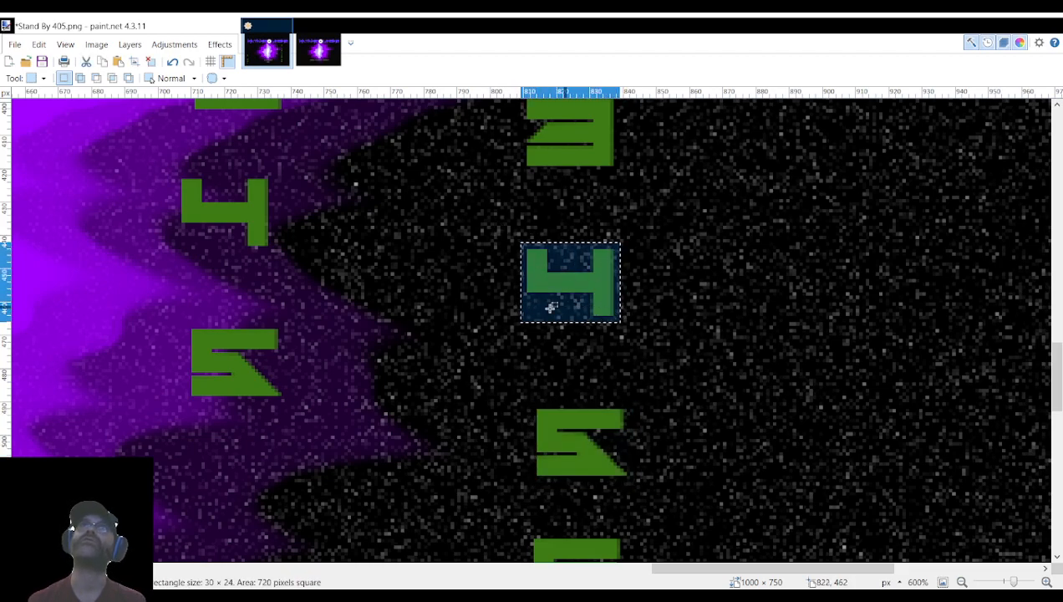
{"action": "left_click", "coordinate": [42, 131]}
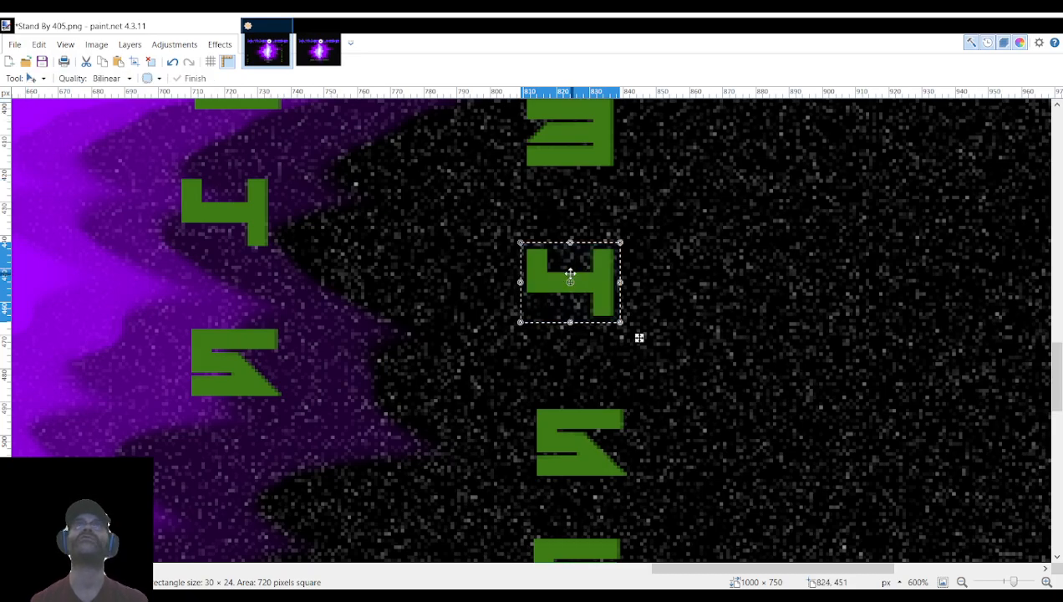
{"action": "left_click_drag", "start_coordinate": [583, 269], "coordinate": [574, 247]}
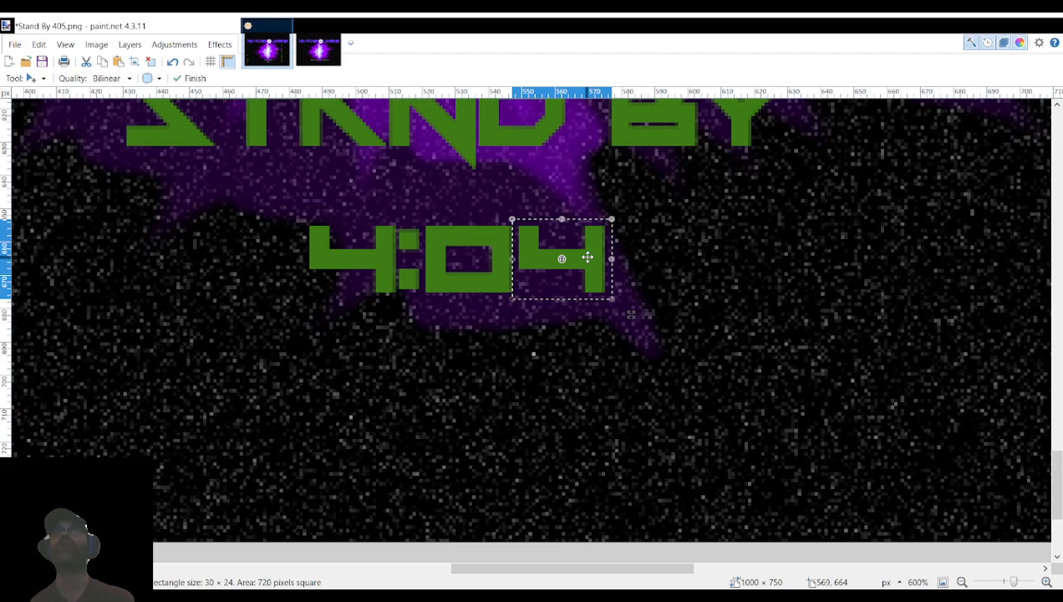
Save the 4:04 image as Stand By 404.png, and return its seconds digit 4 to the outer column between 3 and 5.
{"action": "scroll", "coordinate": [652, 286], "scroll_direction": "up", "scroll_amount": 1}
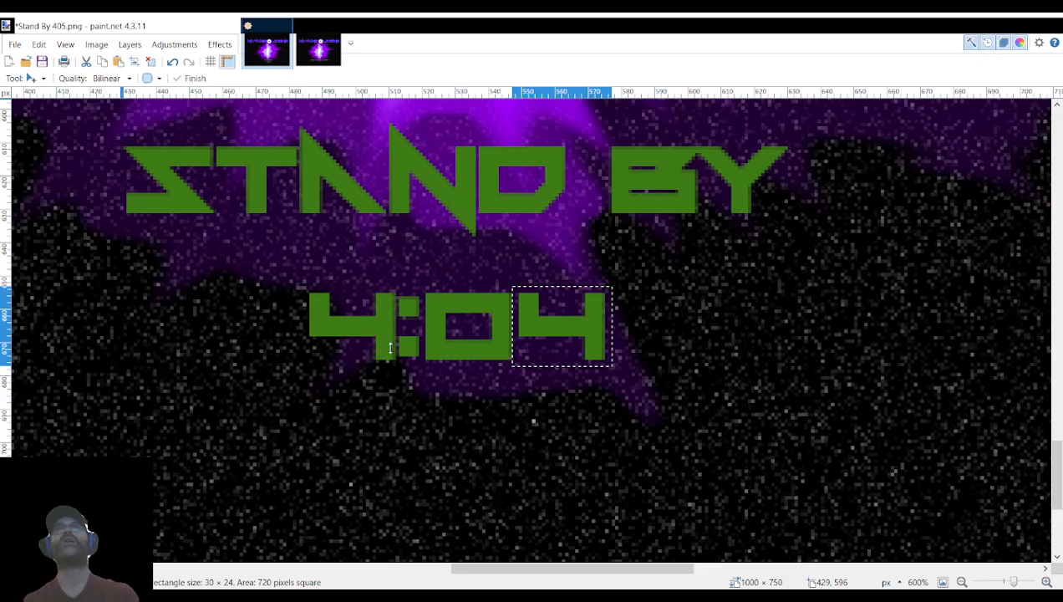
{"action": "left_click", "coordinate": [443, 330]}
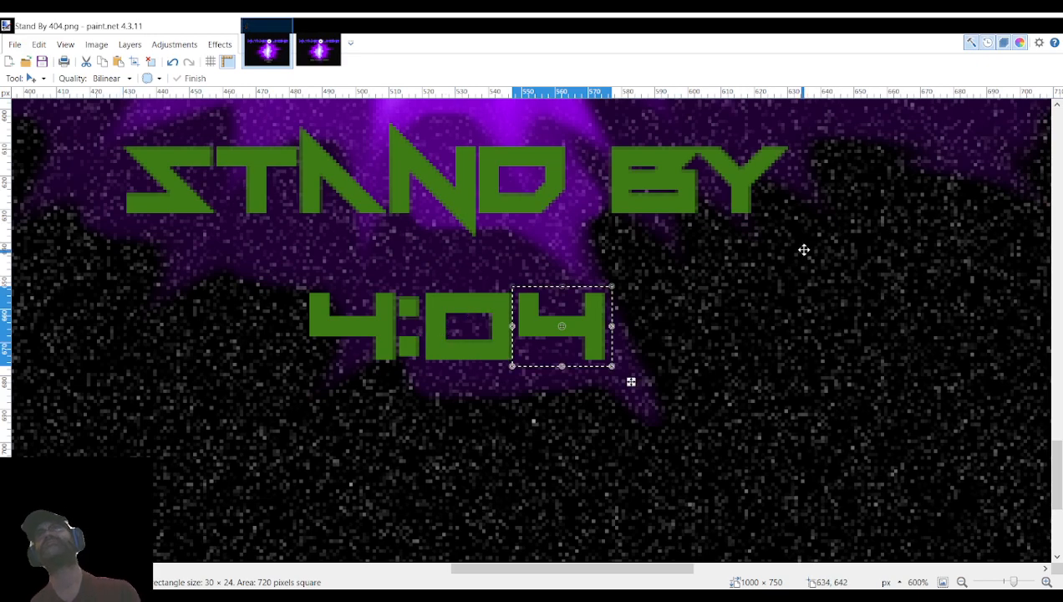
{"action": "key", "text": "ctrl+z"}
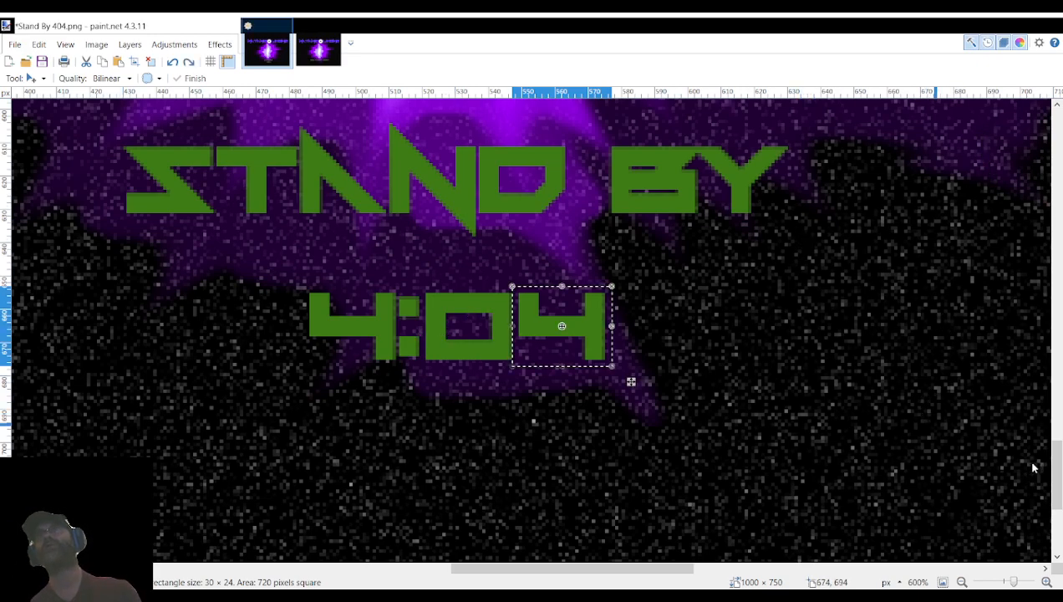
{"action": "key", "text": "ctrl+y"}
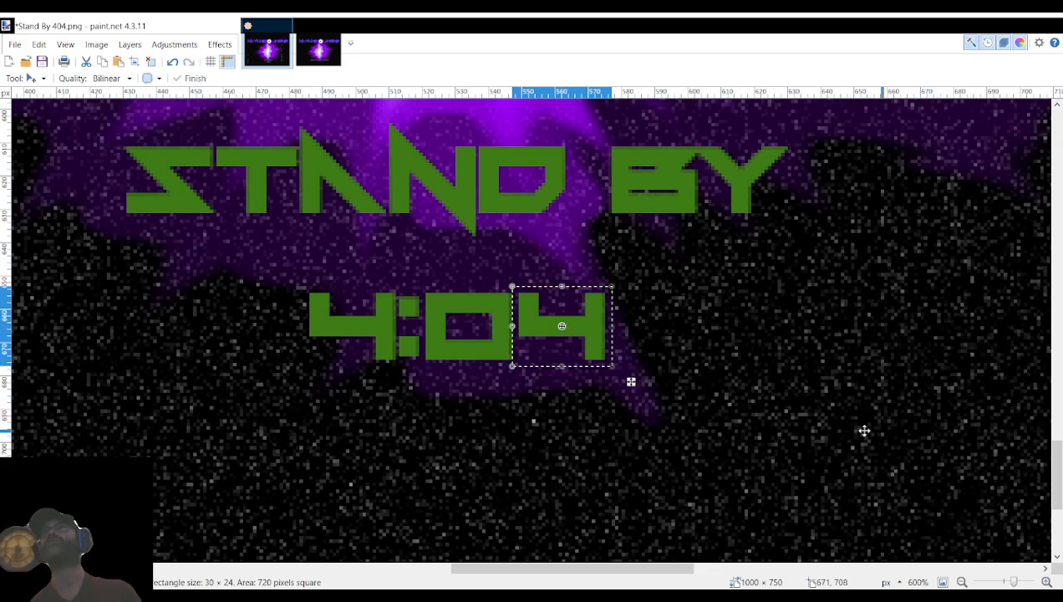
{"action": "left_click_drag", "start_coordinate": [589, 335], "coordinate": [715, 288]}
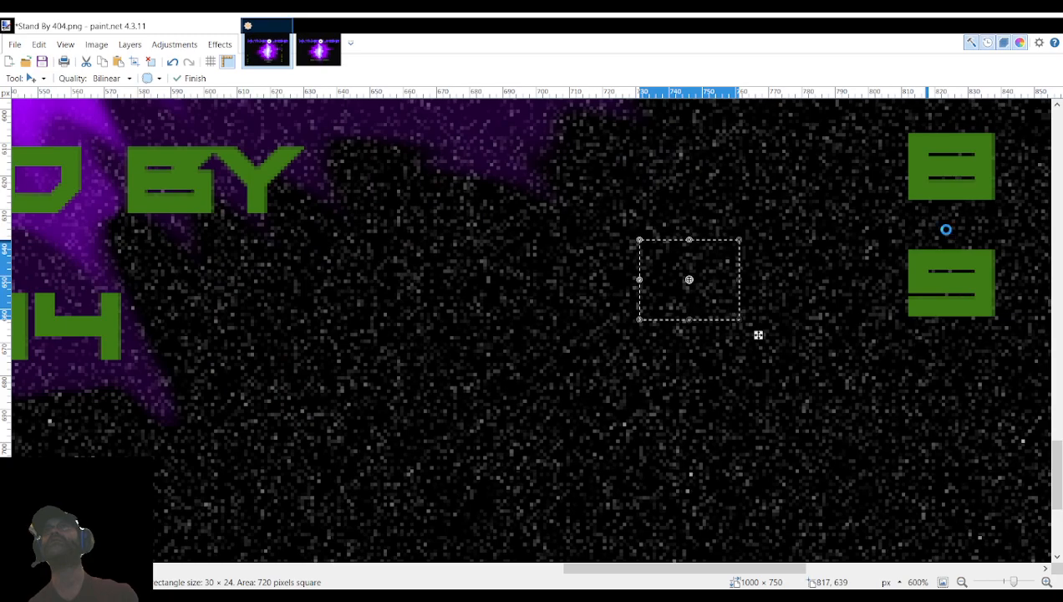
{"action": "key", "text": "ctrl+z"}
{"action": "left_click_drag", "start_coordinate": [126, 333], "coordinate": [548, 438]}
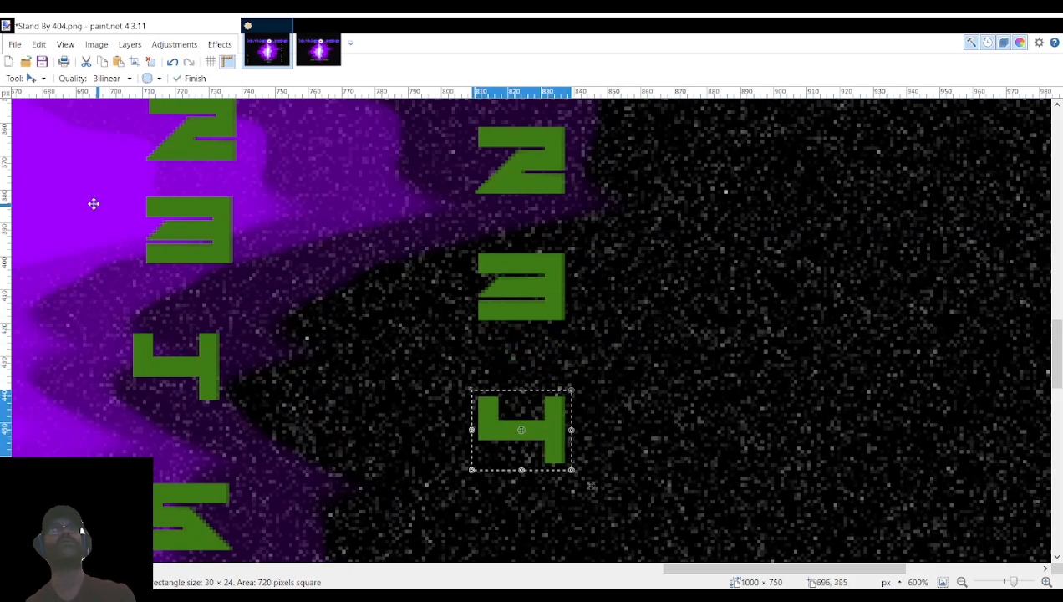
Move the 3 from the outer digit column beside the 0 to form 4:03, and save the image as Stand By 403.png.
{"action": "key", "text": "s"}
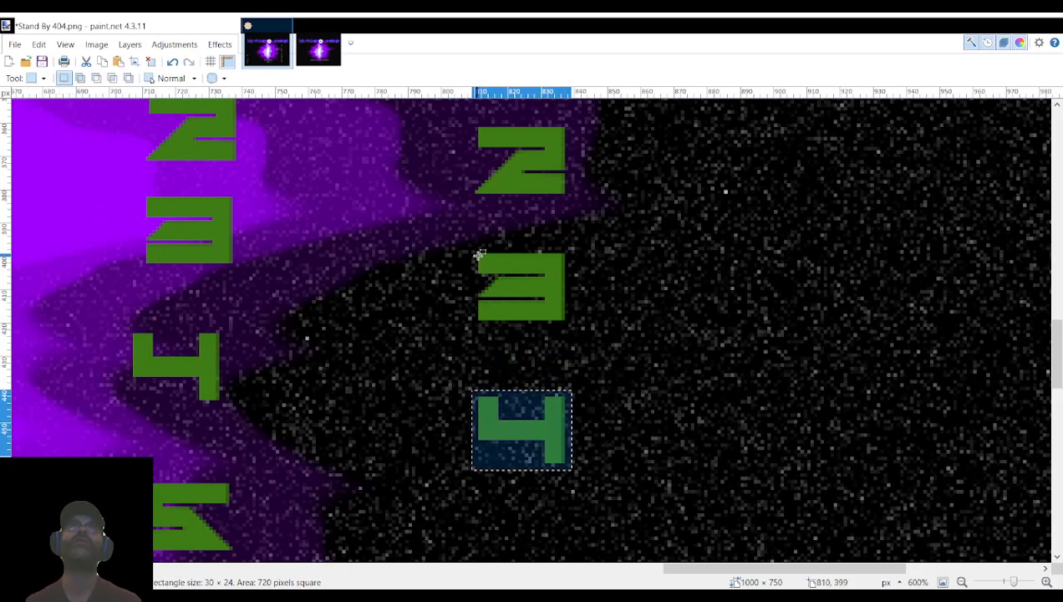
{"action": "left_click_drag", "start_coordinate": [473, 249], "coordinate": [572, 329]}
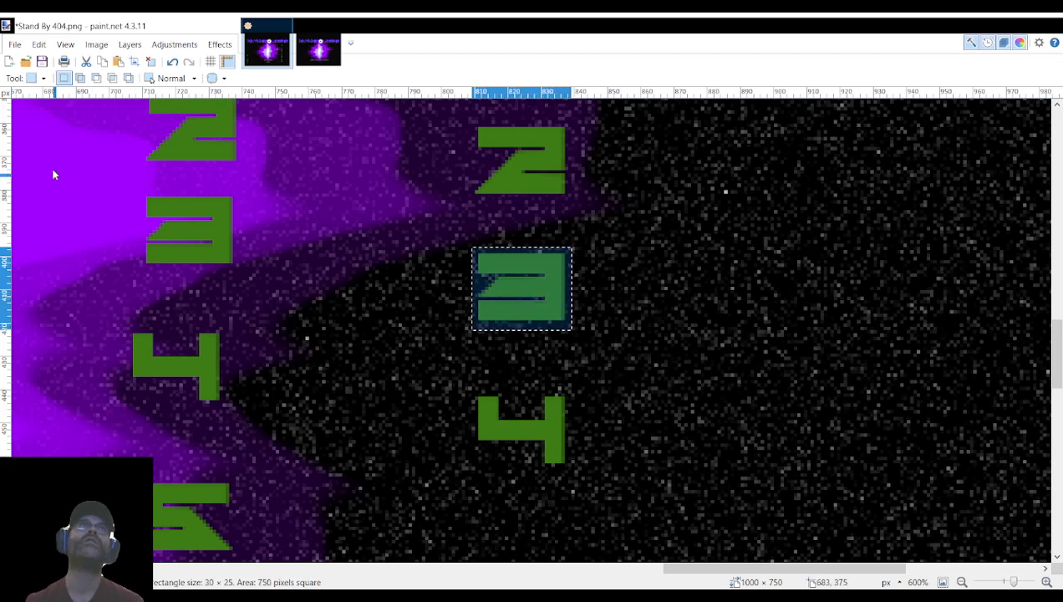
{"action": "left_click", "coordinate": [44, 135]}
{"action": "left_click_drag", "start_coordinate": [546, 273], "coordinate": [504, 244]}
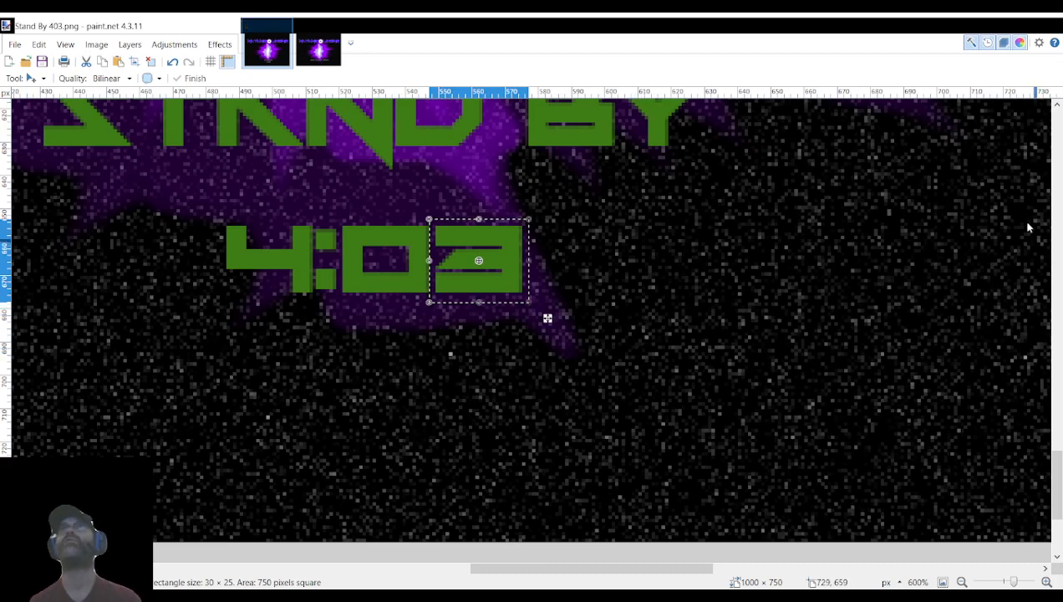
{"action": "key", "text": "ctrl+z"}
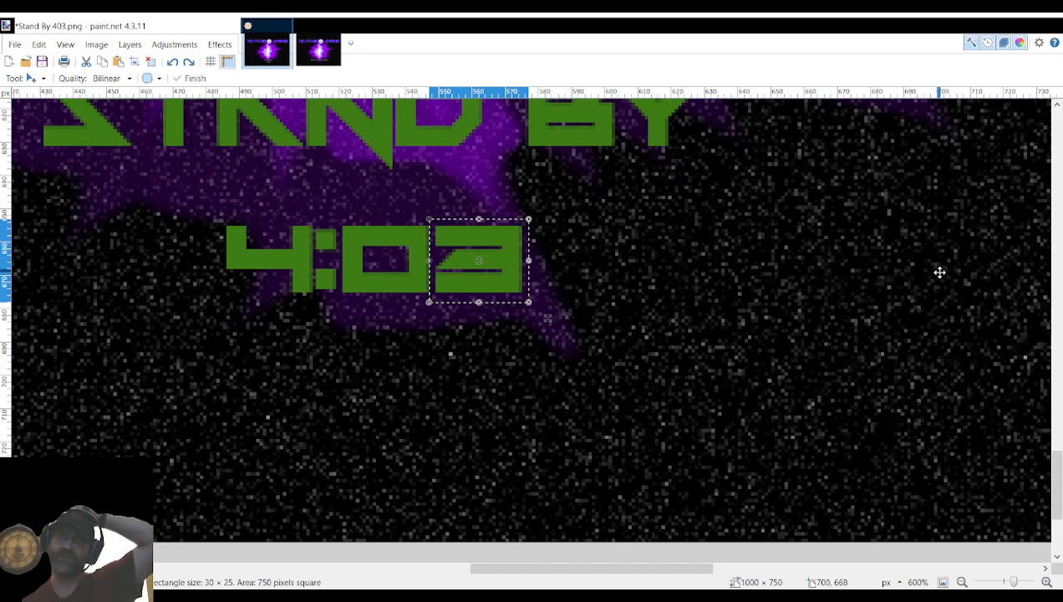
Return the 3 from the seconds of 4:03 to the outer digit column between 2 and 4.
{"action": "key", "text": "ctrl+y"}
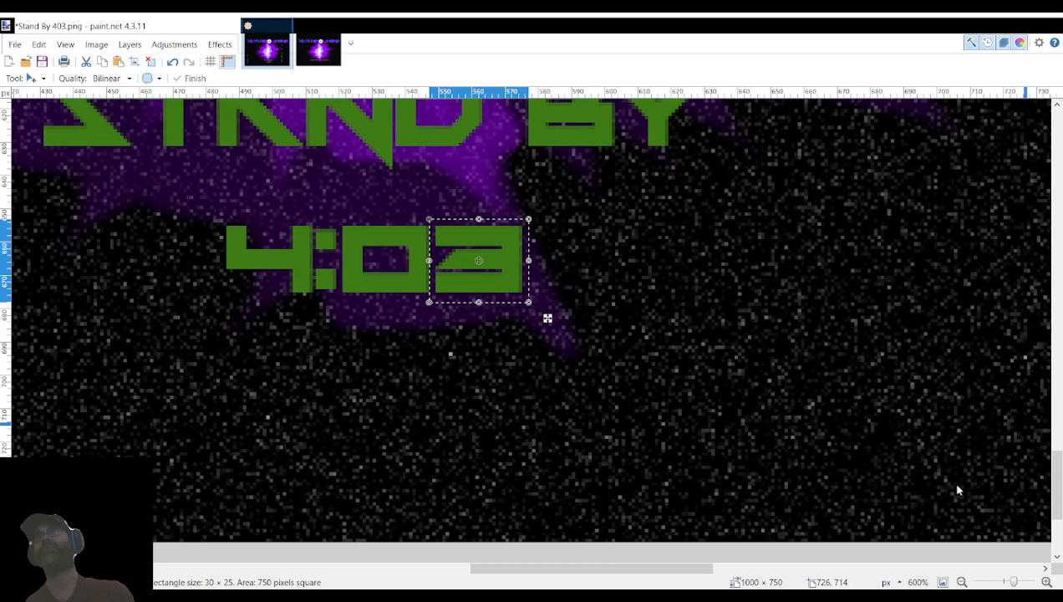
{"action": "scroll", "coordinate": [535, 347], "scroll_direction": "up", "scroll_amount": 1}
{"action": "left_click_drag", "start_coordinate": [498, 331], "coordinate": [686, 210]}
{"action": "scroll", "coordinate": [686, 301], "scroll_direction": "up", "scroll_amount": 2}
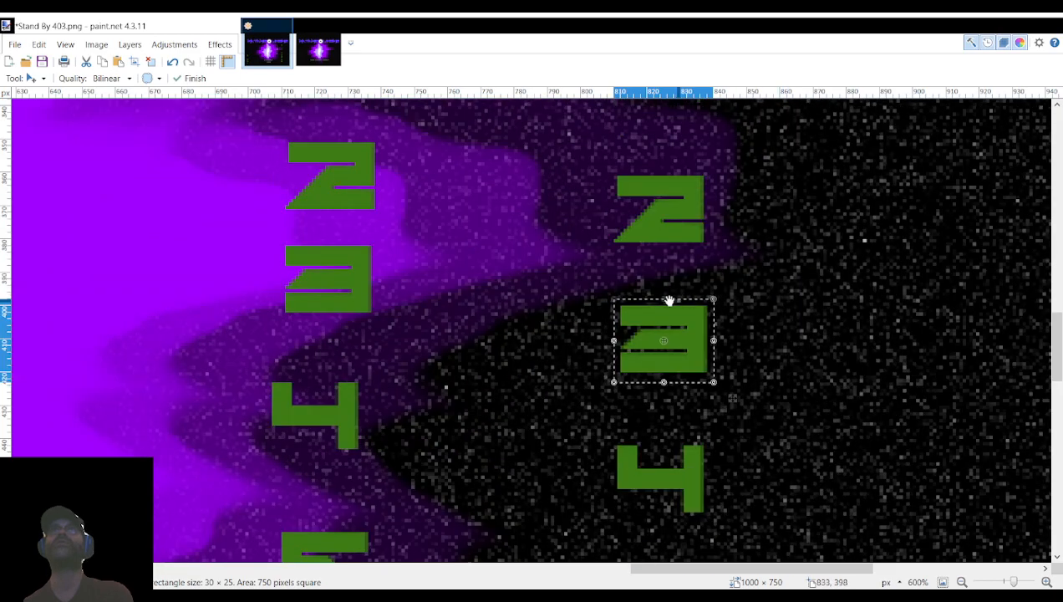
Select the 2 in the outer digit column and move it beside the 0 in the seconds to form 4:02.
{"action": "key", "text": "s"}
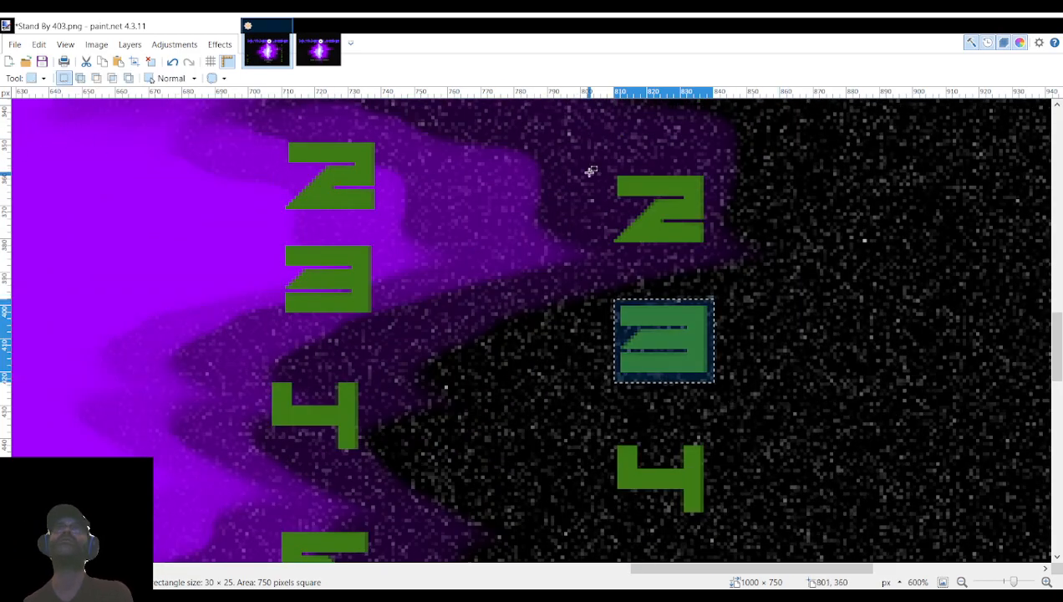
{"action": "left_click_drag", "start_coordinate": [612, 170], "coordinate": [714, 249]}
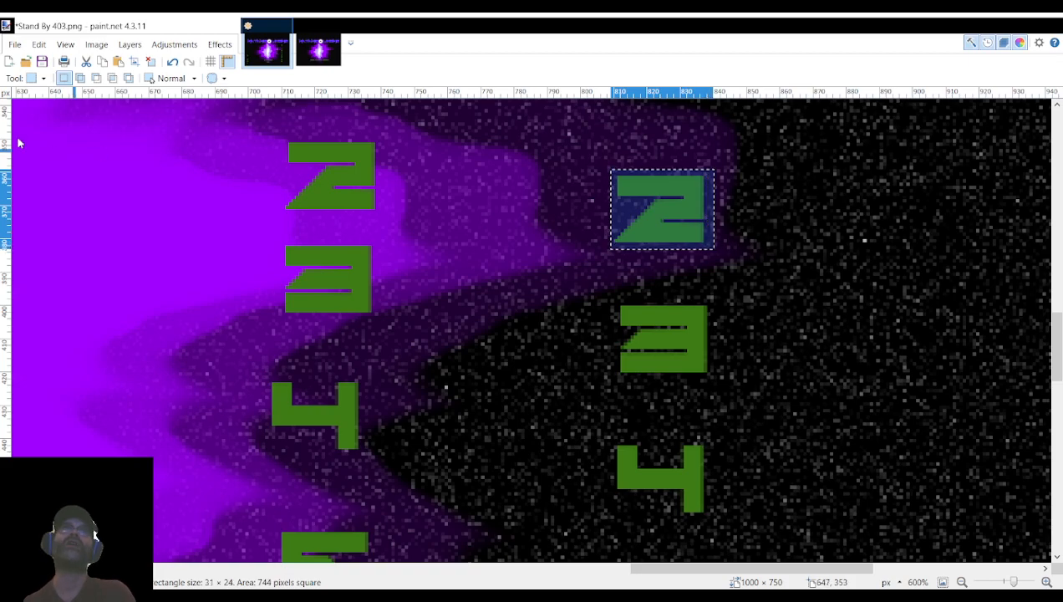
{"action": "key", "text": "m"}
{"action": "left_click_drag", "start_coordinate": [665, 220], "coordinate": [634, 283]}
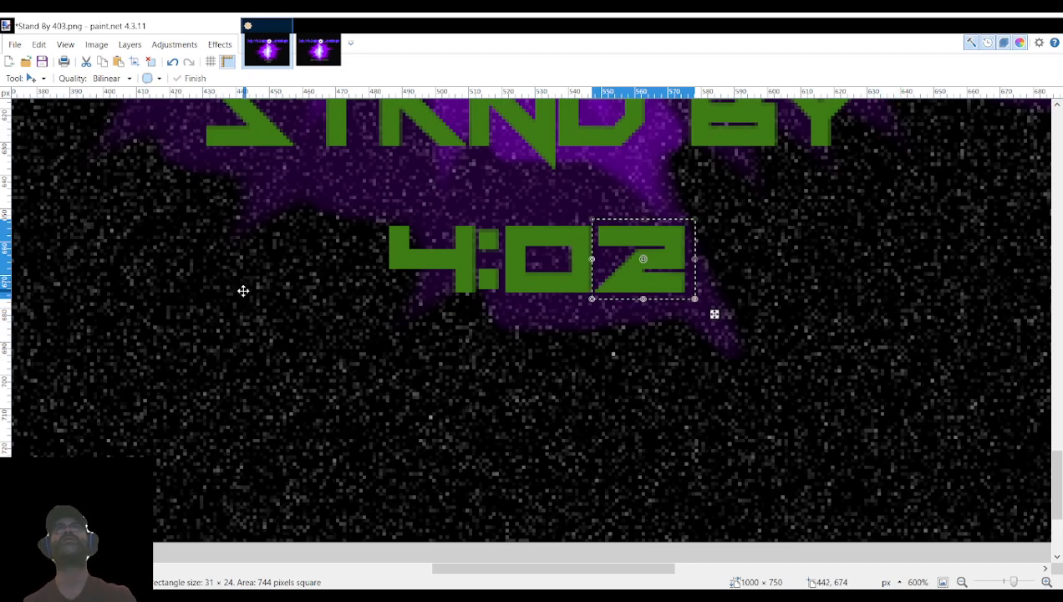
Save the 4:02 image as Stand By 402.png.
{"action": "key", "text": "s"}
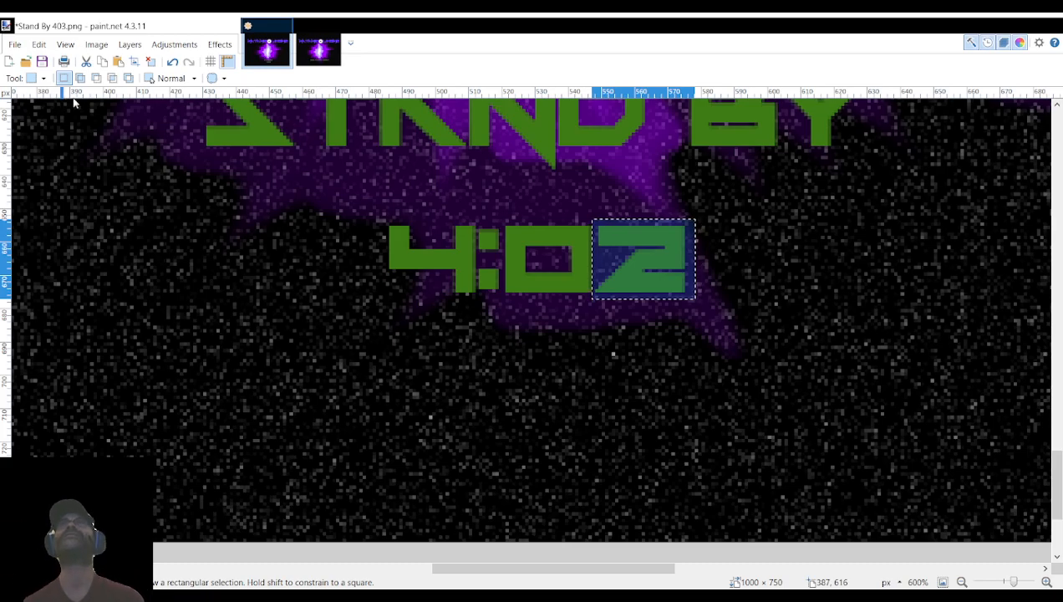
{"action": "scroll", "coordinate": [607, 269], "scroll_direction": "up", "scroll_amount": 6}
{"action": "scroll", "coordinate": [606, 266], "scroll_direction": "down", "scroll_amount": 6}
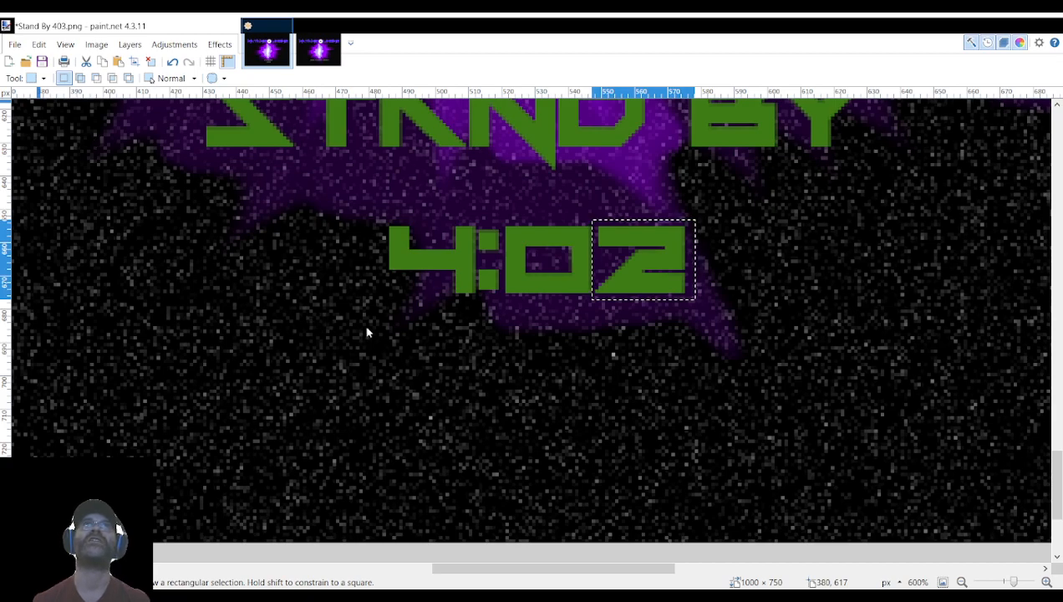
{"action": "left_click", "coordinate": [423, 335]}
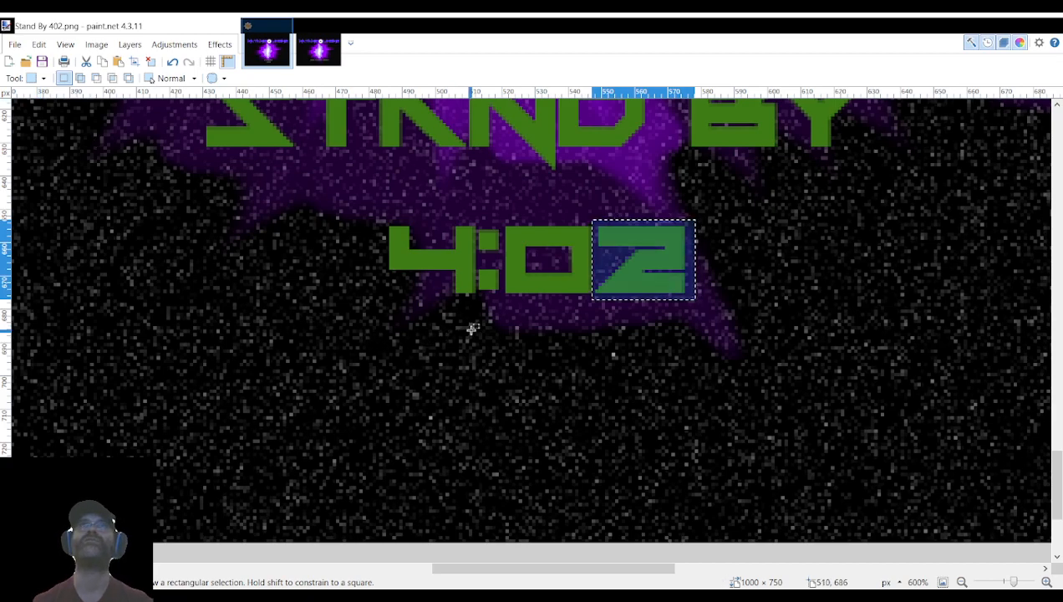
{"action": "left_click", "coordinate": [964, 129]}
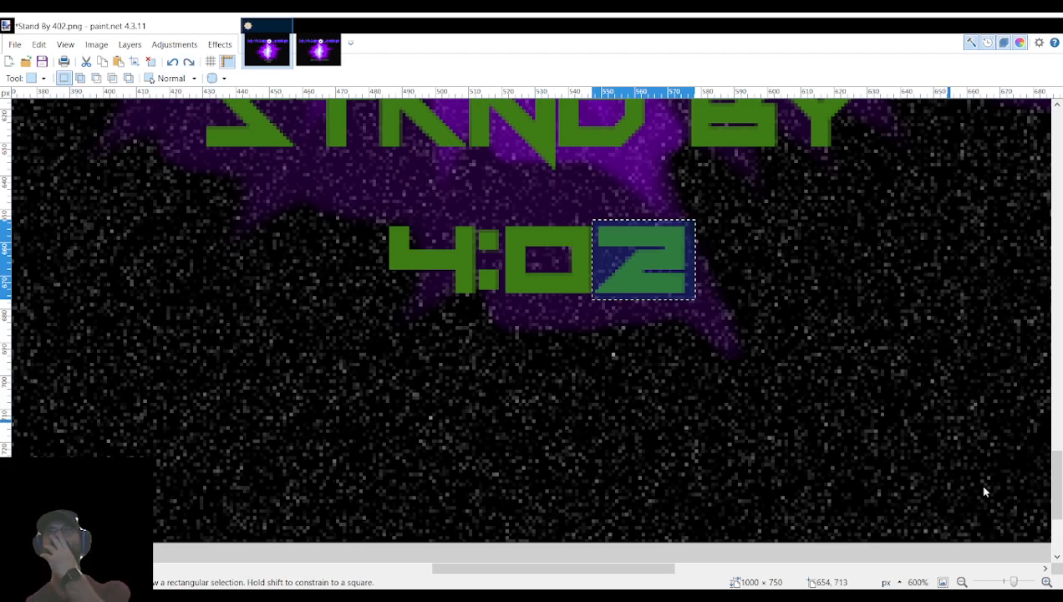
{"action": "scroll", "coordinate": [744, 418], "scroll_direction": "up", "scroll_amount": 3}
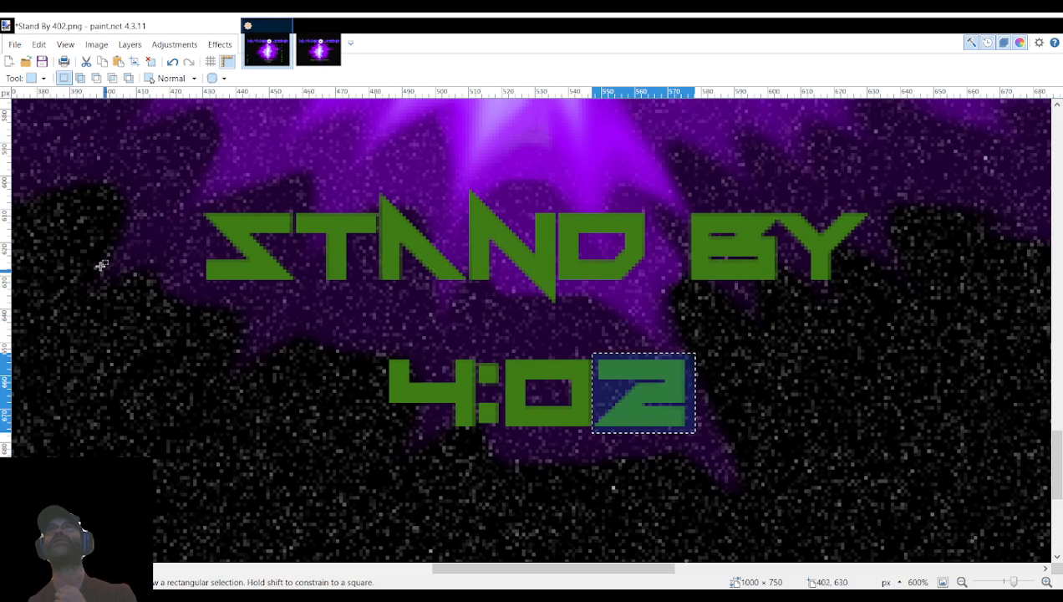
{"action": "key", "text": "m"}
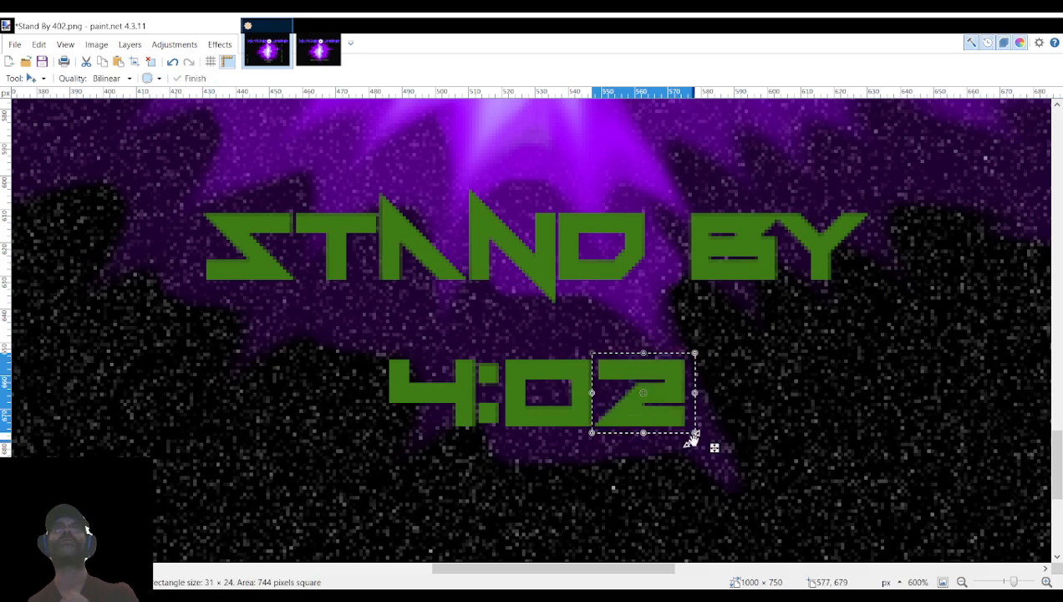
{"action": "left_click_drag", "start_coordinate": [675, 399], "coordinate": [391, 309]}
{"action": "key", "text": "Delete"}
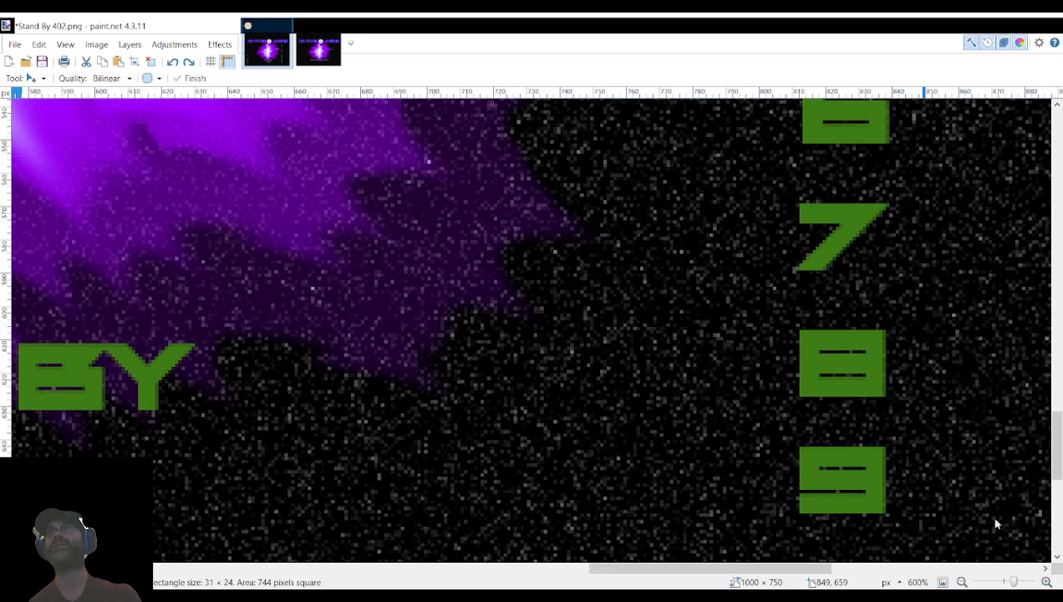
Select the 1 above the 2 in the inner digit column and ready it for moving.
{"action": "scroll", "coordinate": [627, 296], "scroll_direction": "up", "scroll_amount": 10}
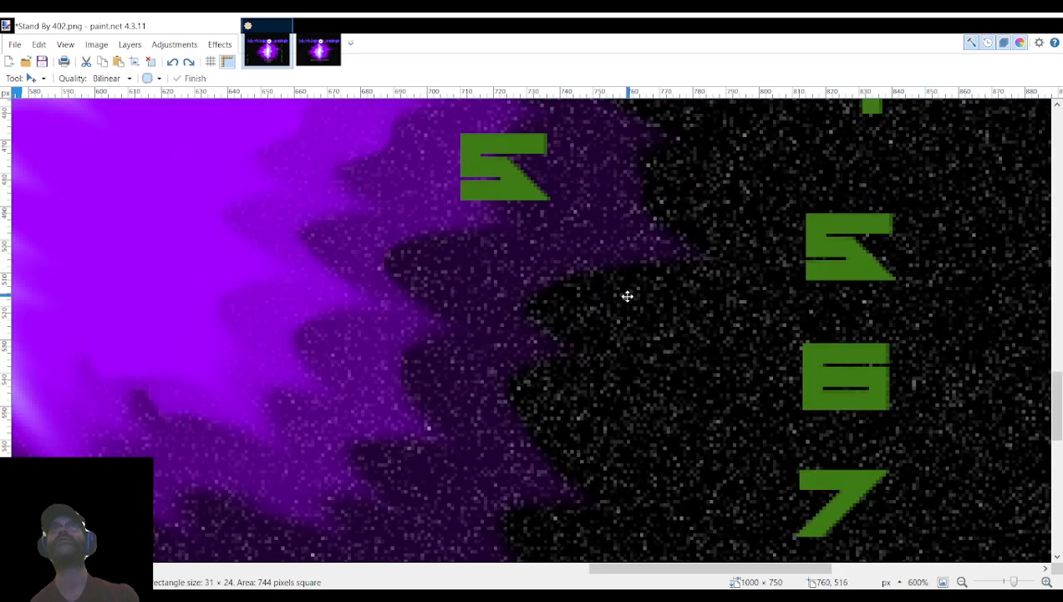
{"action": "scroll", "coordinate": [597, 283], "scroll_direction": "up", "scroll_amount": 5}
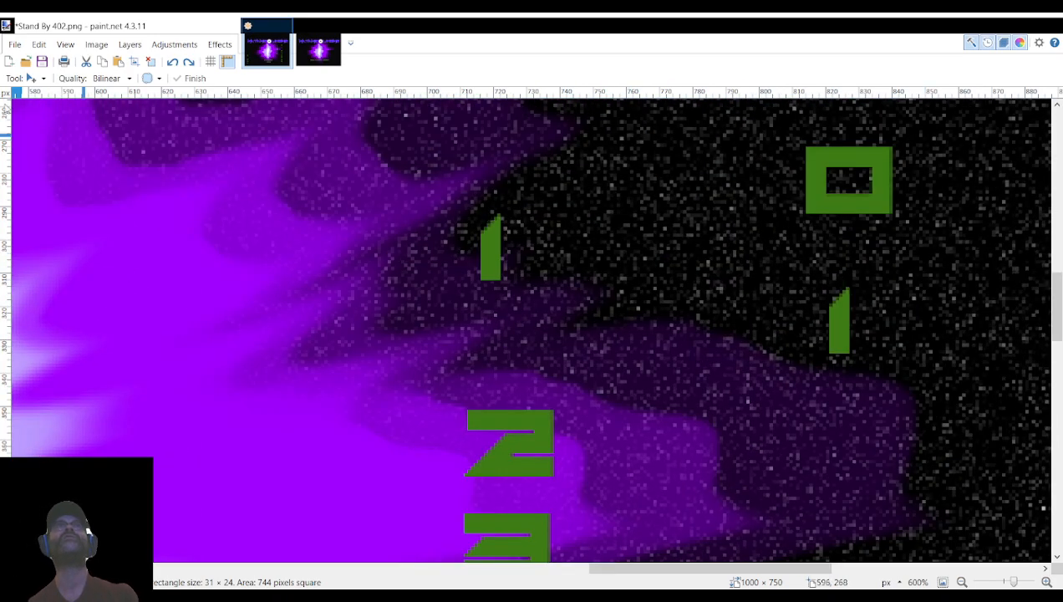
{"action": "key", "text": "s"}
{"action": "left_click_drag", "start_coordinate": [452, 188], "coordinate": [544, 302]}
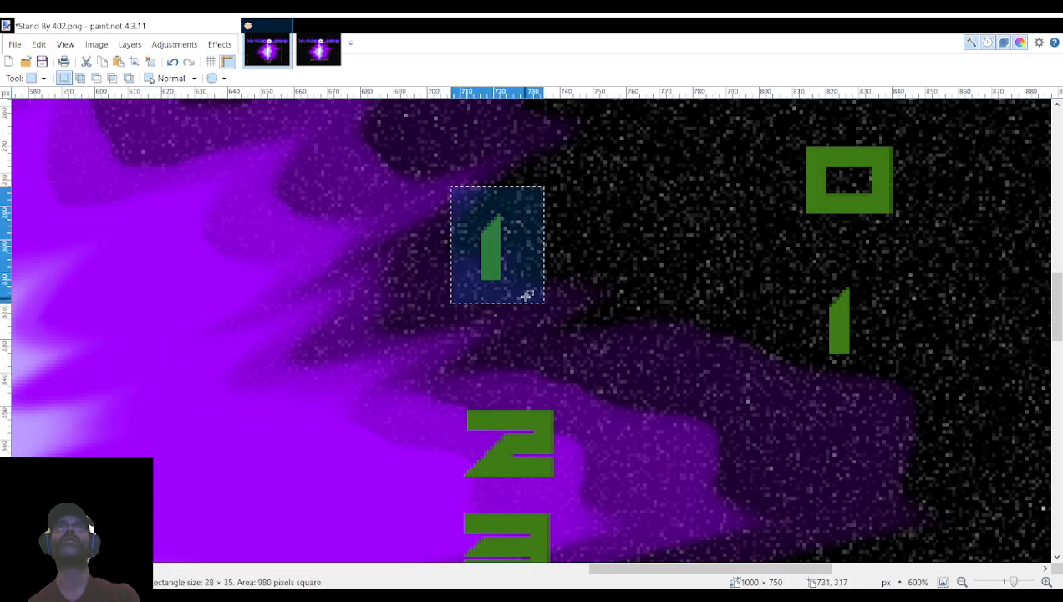
{"action": "key", "text": "m"}
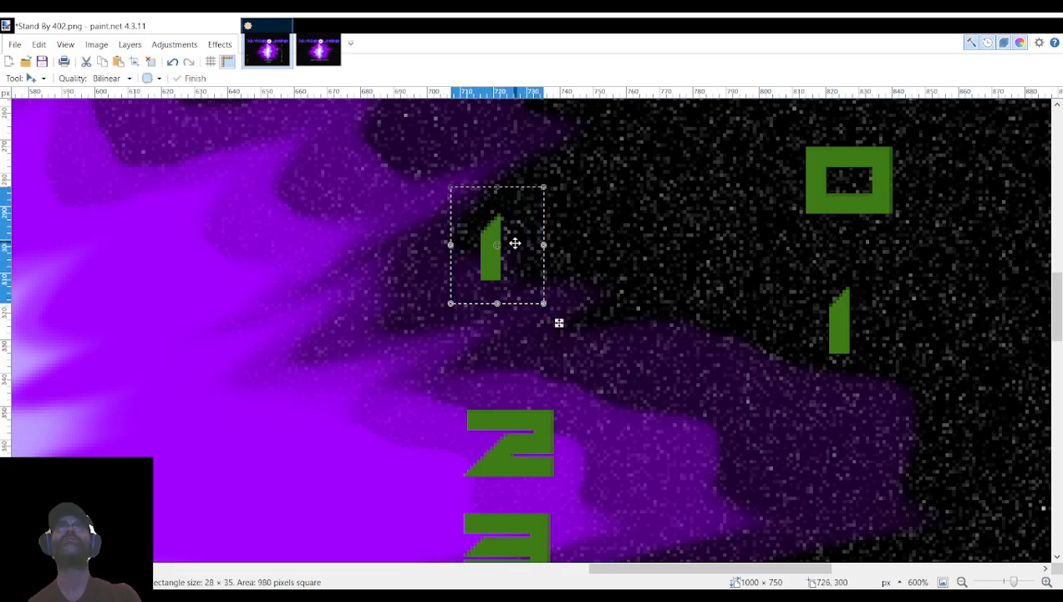
Swap the last digit of the 4:02 timer by placing the 1 there and moving the 2 to the outer spare-digit column.
{"action": "key", "text": "Delete"}
{"action": "left_click_drag", "start_coordinate": [57, 544], "coordinate": [490, 261]}
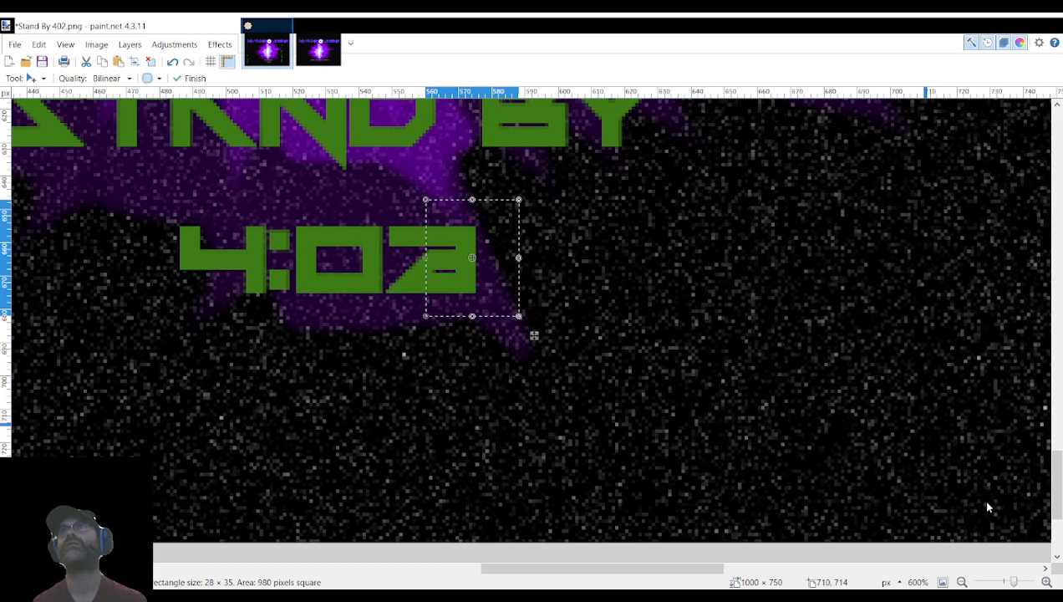
{"action": "key", "text": "s"}
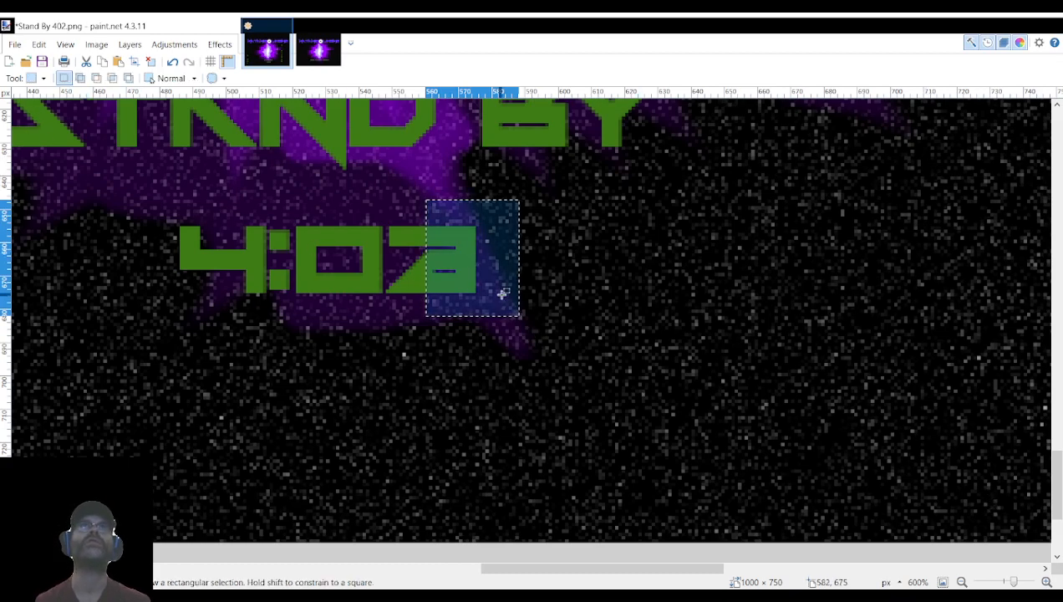
{"action": "left_click_drag", "start_coordinate": [380, 220], "coordinate": [486, 307]}
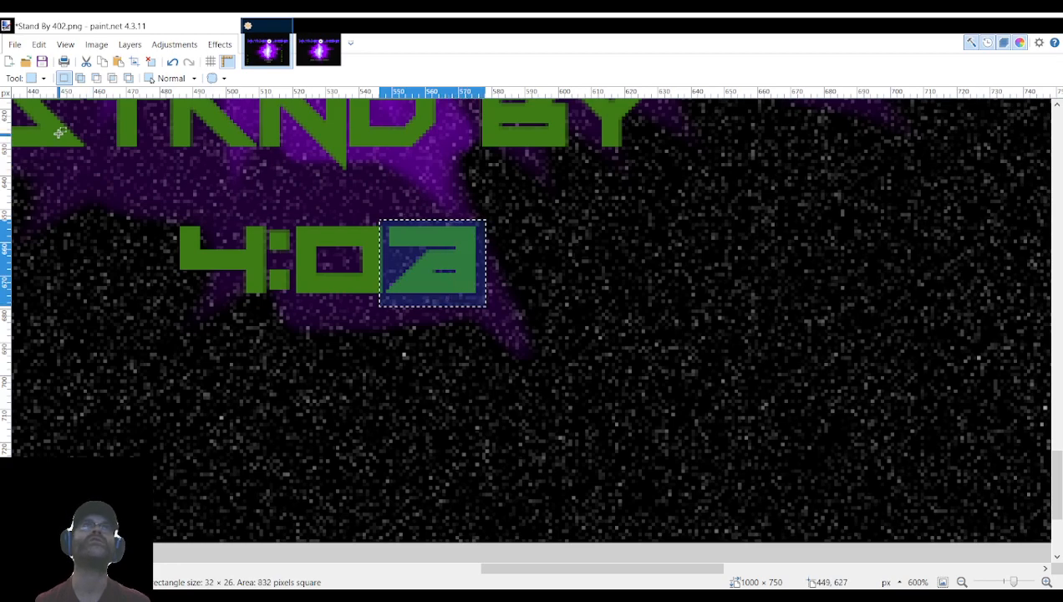
{"action": "key", "text": "m"}
{"action": "left_click_drag", "start_coordinate": [399, 269], "coordinate": [695, 340]}
Save the image with the 4:01 timer as Stand By 401.png.
{"action": "scroll", "coordinate": [605, 313], "scroll_direction": "down", "scroll_amount": 5}
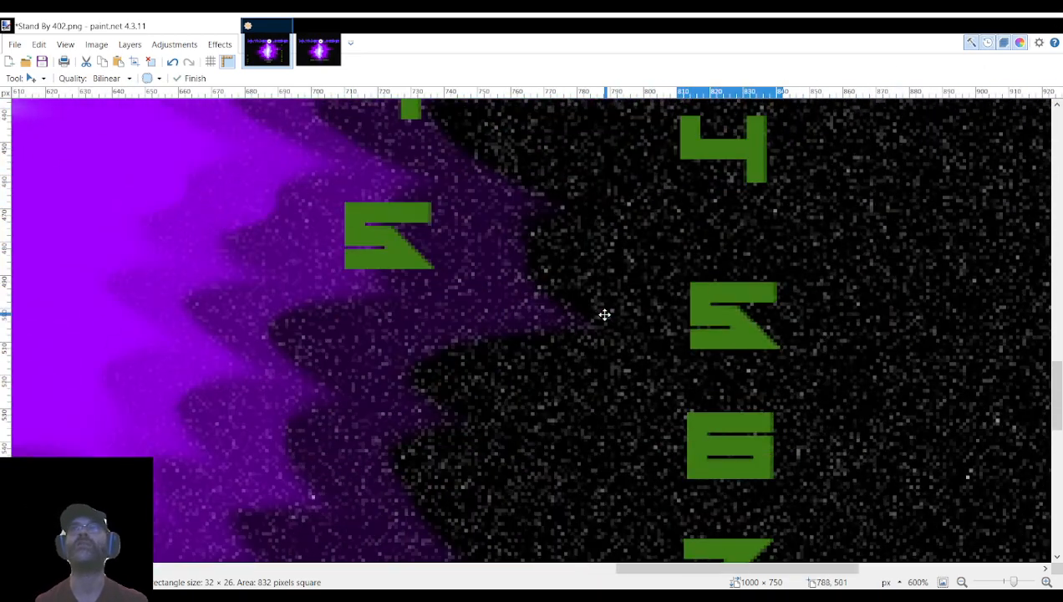
{"action": "scroll", "coordinate": [604, 315], "scroll_direction": "down", "scroll_amount": 10}
{"action": "scroll", "coordinate": [602, 313], "scroll_direction": "left", "scroll_amount": 8}
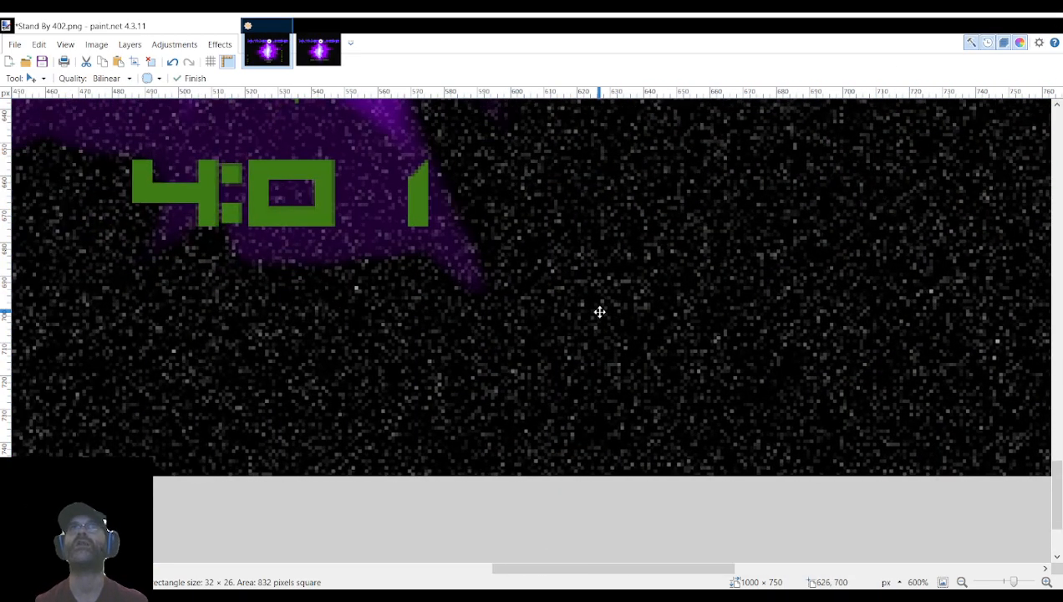
{"action": "scroll", "coordinate": [600, 312], "scroll_direction": "left", "scroll_amount": 5}
{"action": "scroll", "coordinate": [601, 315], "scroll_direction": "up", "scroll_amount": 5}
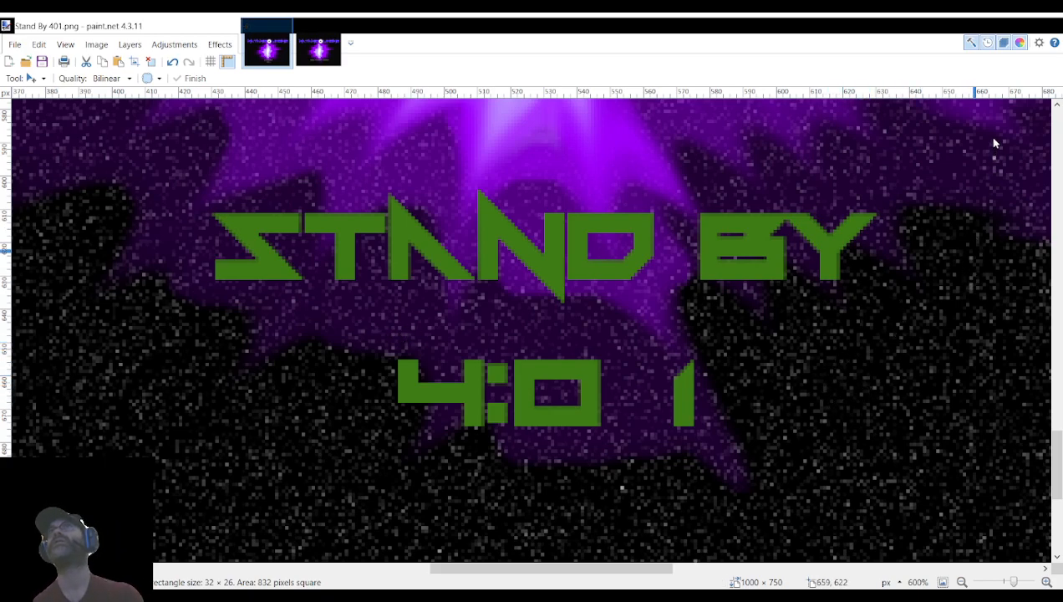
Undo the last change to Stand By 401.png to bring back the spare digits beside the artwork.
{"action": "key", "text": "ctrl+z"}
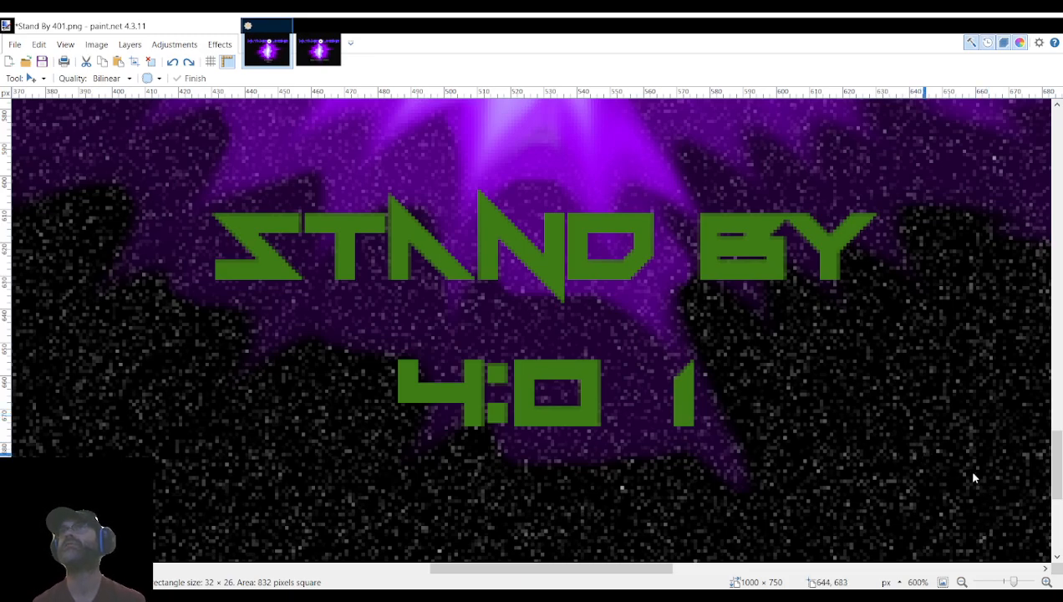
{"action": "key", "text": "ctrl+z"}
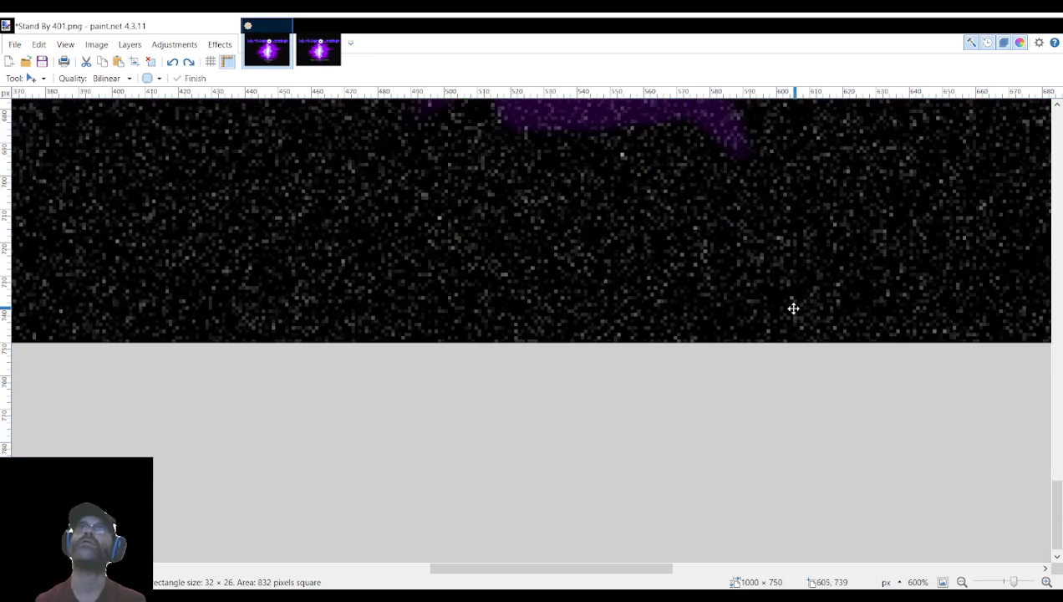
{"action": "key", "text": "ctrl+y"}
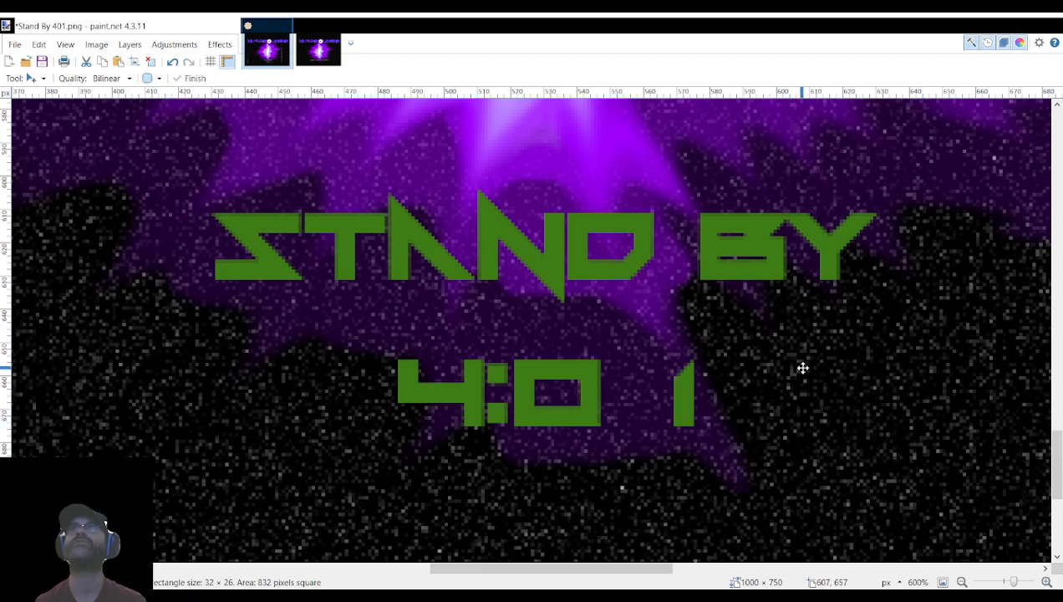
Select the spare 0 in the outer digit column with a 30 × 24 px rectangle and move it onto the timer's last digit position.
{"action": "scroll", "coordinate": [802, 368], "scroll_direction": "right", "scroll_amount": 10}
{"action": "scroll", "coordinate": [802, 368], "scroll_direction": "up", "scroll_amount": 15}
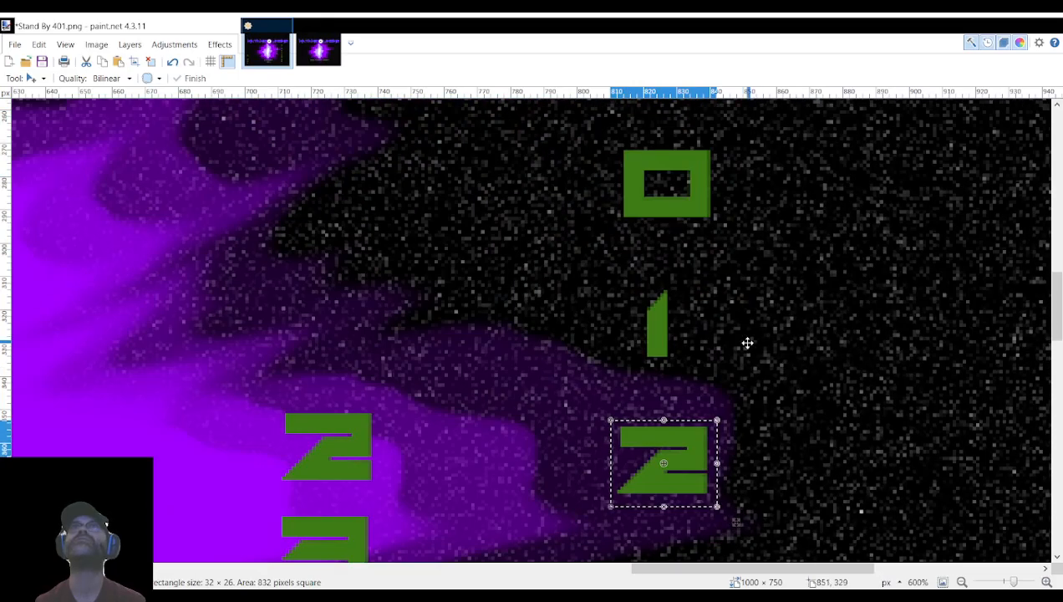
{"action": "left_click", "coordinate": [22, 135]}
{"action": "left_click", "coordinate": [428, 221]}
{"action": "scroll", "coordinate": [602, 221], "scroll_direction": "up", "scroll_amount": 2}
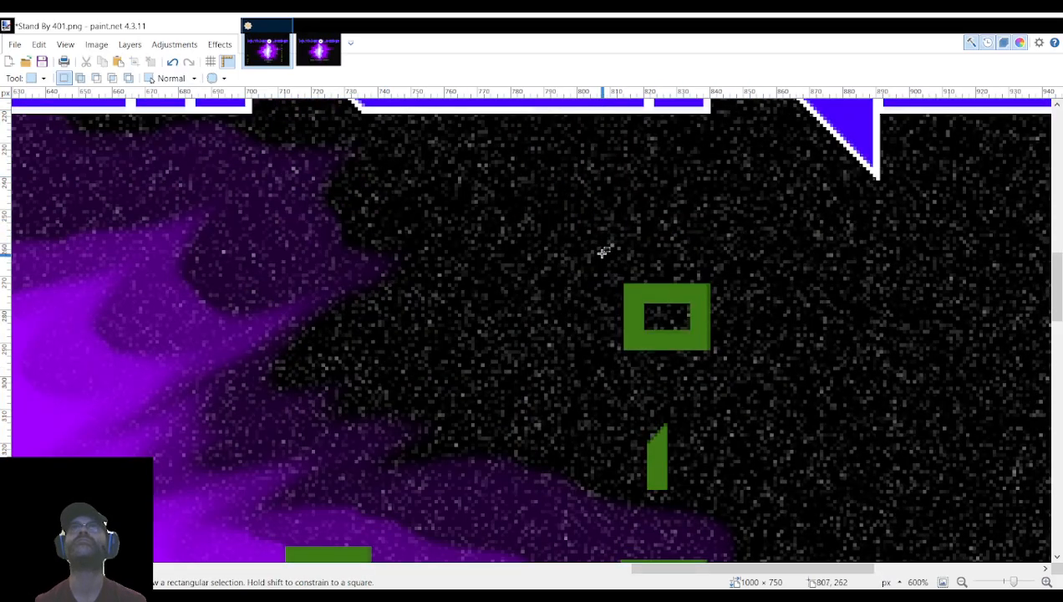
{"action": "left_click_drag", "start_coordinate": [619, 278], "coordinate": [716, 352]}
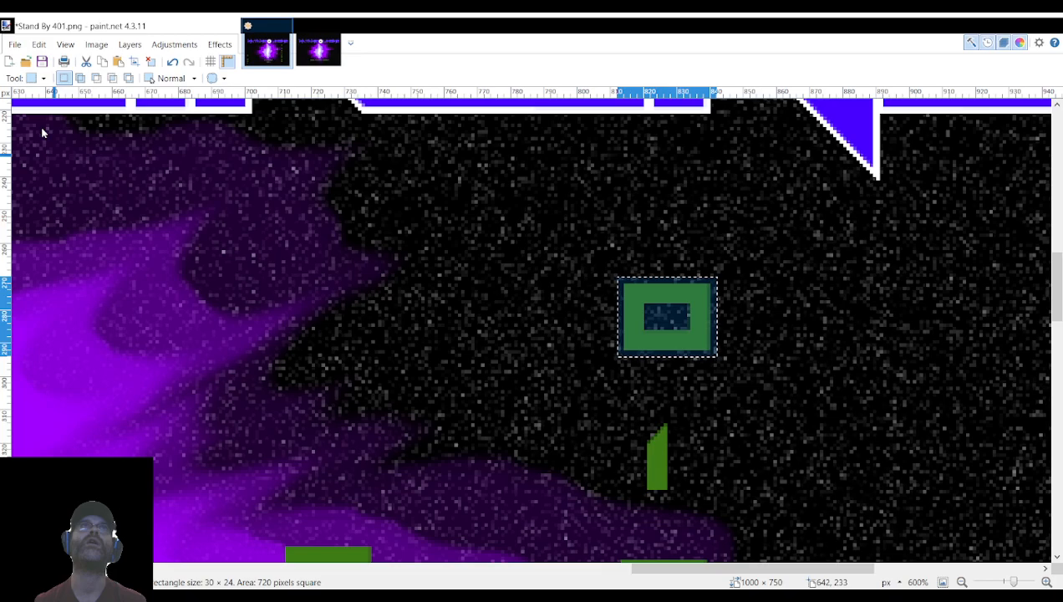
{"action": "key", "text": "m"}
{"action": "left_click_drag", "start_coordinate": [686, 320], "coordinate": [489, 291]}
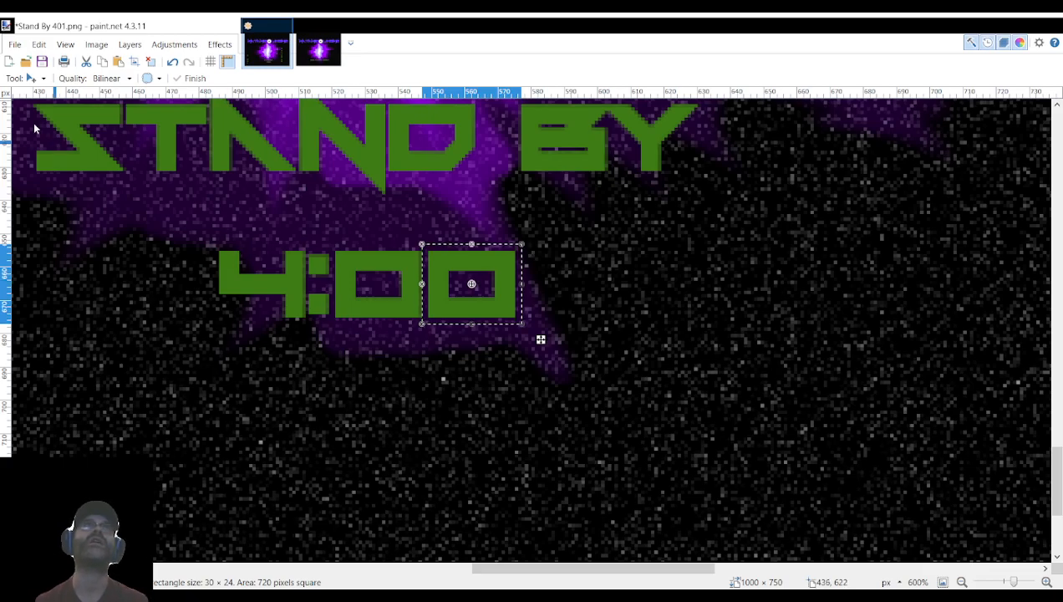
Move the 1 off the timer to the inner spare-digit column above the 2, and save the image as Stand By 400.png.
{"action": "left_click_drag", "start_coordinate": [472, 285], "coordinate": [339, 197]}
{"action": "scroll", "coordinate": [477, 263], "scroll_direction": "up", "scroll_amount": 5}
{"action": "scroll", "coordinate": [478, 263], "scroll_direction": "down", "scroll_amount": 7}
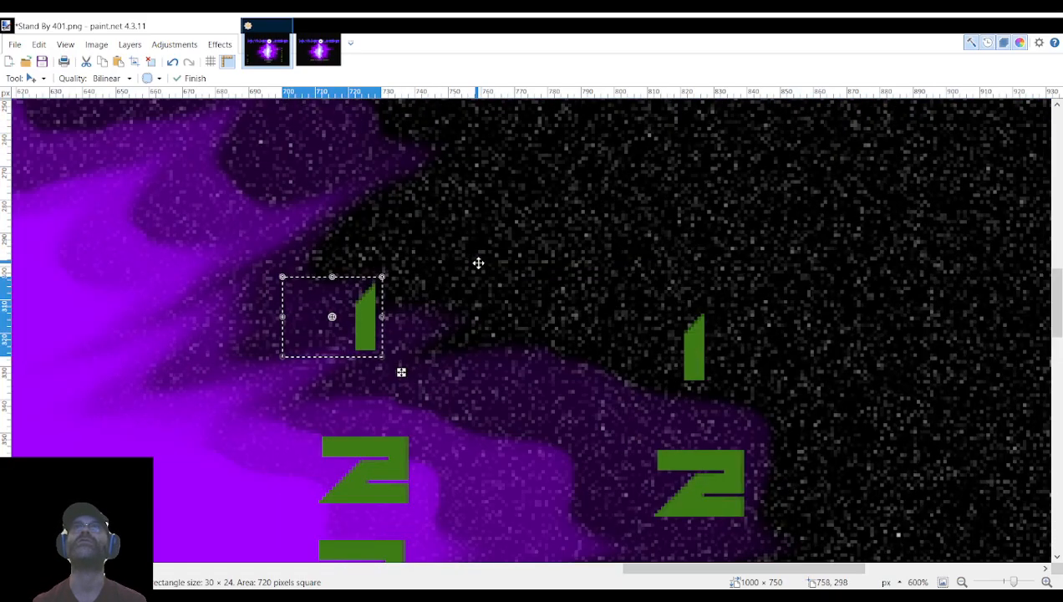
{"action": "scroll", "coordinate": [478, 264], "scroll_direction": "down", "scroll_amount": 5}
{"action": "scroll", "coordinate": [476, 259], "scroll_direction": "left", "scroll_amount": 5}
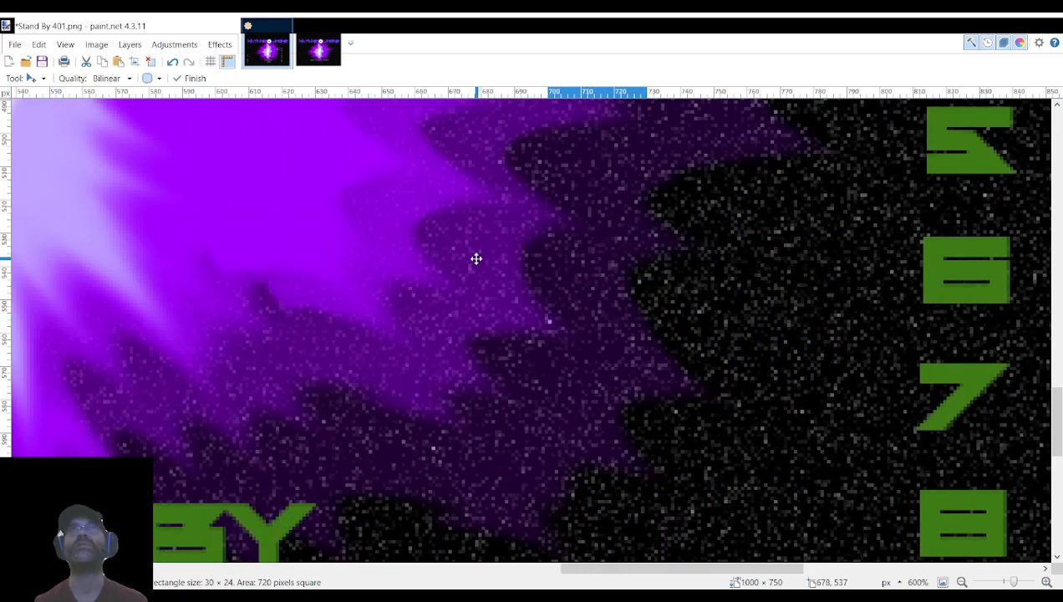
{"action": "scroll", "coordinate": [475, 259], "scroll_direction": "left", "scroll_amount": 5}
{"action": "scroll", "coordinate": [451, 265], "scroll_direction": "down", "scroll_amount": 5}
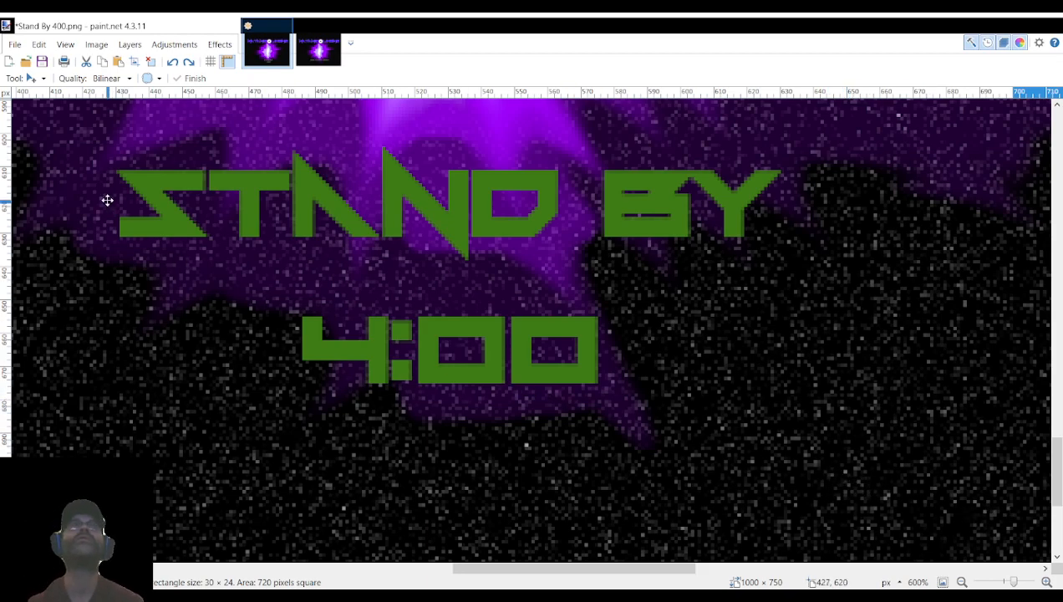
Select the timer's minute digit 4 with a 27 × 23 px rectangle and move it into the gap above the 3 in the spare minute digits.
{"action": "key", "text": "s"}
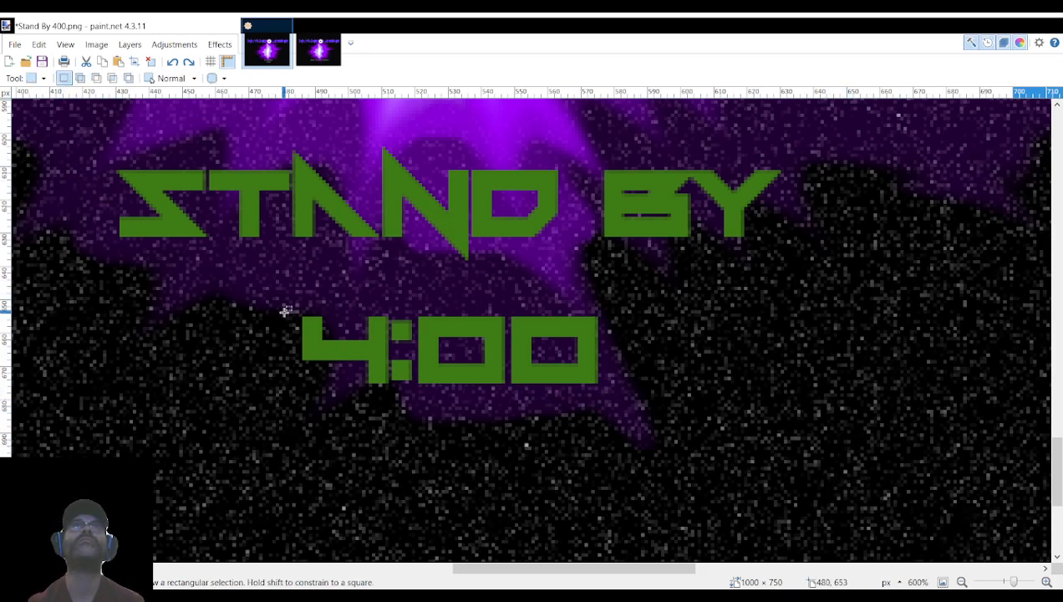
{"action": "left_click_drag", "start_coordinate": [299, 315], "coordinate": [388, 389]}
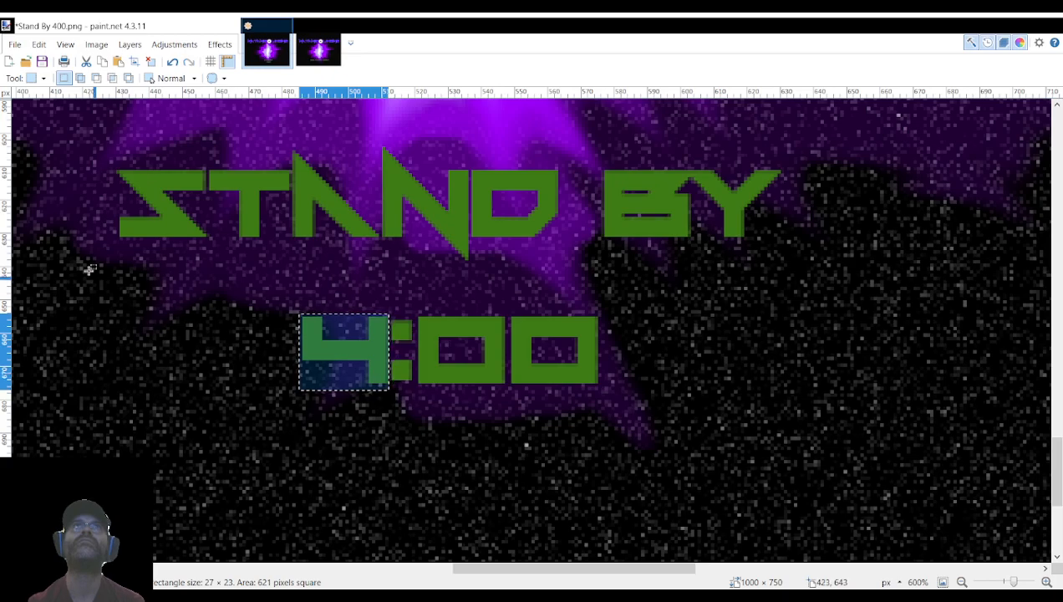
{"action": "key", "text": "m"}
{"action": "left_click_drag", "start_coordinate": [407, 407], "coordinate": [267, 391]}
{"action": "scroll", "coordinate": [269, 391], "scroll_direction": "down", "scroll_amount": 2}
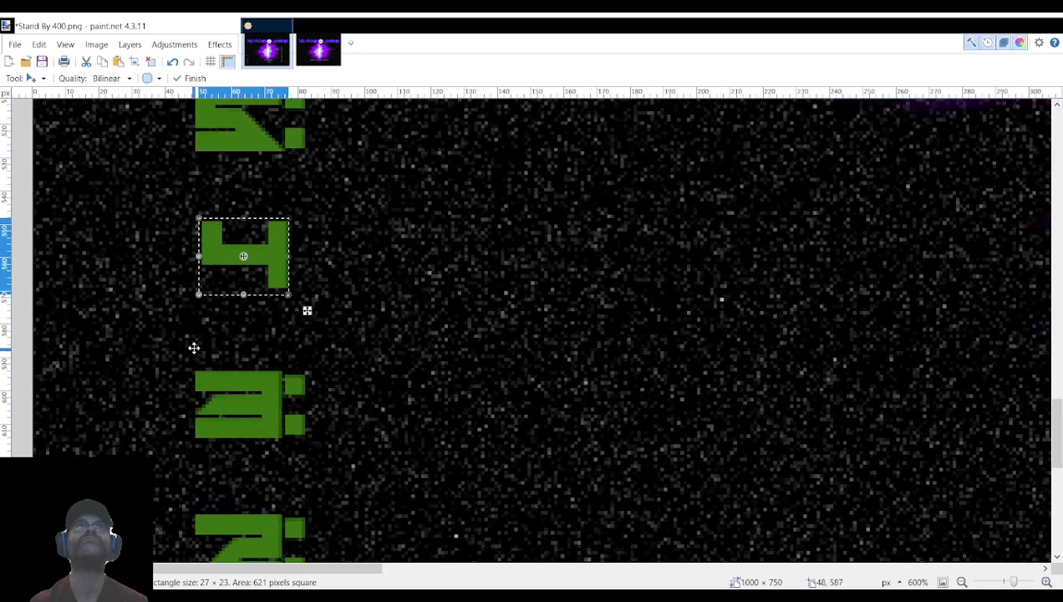
Select the spare minute digit 3 without its colon and move it in front of the timer's colon to make 3:00.
{"action": "key", "text": "s"}
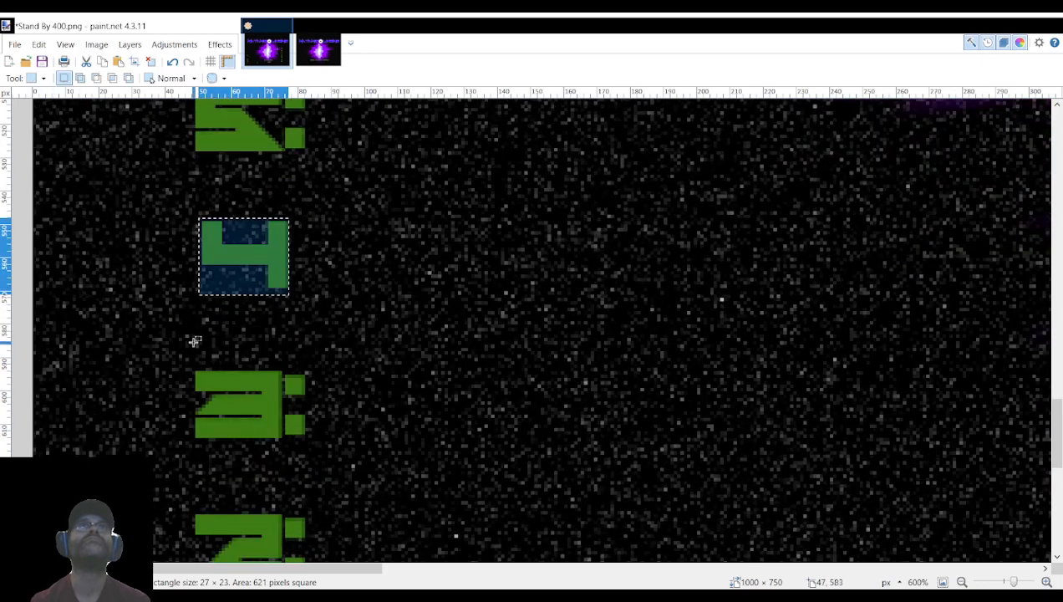
{"action": "left_click_drag", "start_coordinate": [191, 367], "coordinate": [280, 439]}
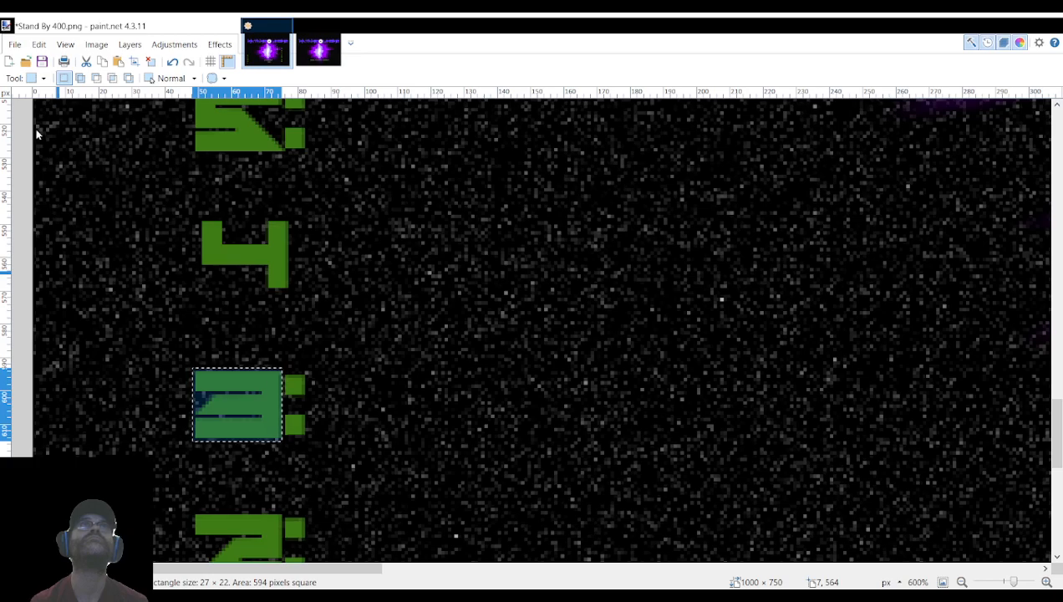
{"action": "key", "text": "m"}
{"action": "left_click_drag", "start_coordinate": [270, 410], "coordinate": [699, 266]}
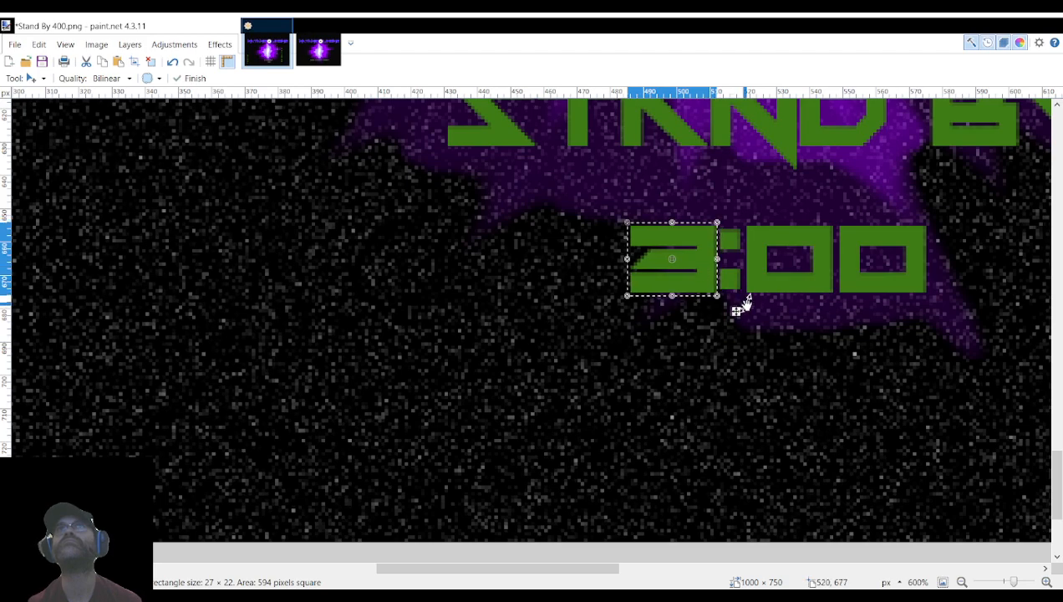
{"action": "scroll", "coordinate": [790, 317], "scroll_direction": "down", "scroll_amount": 3}
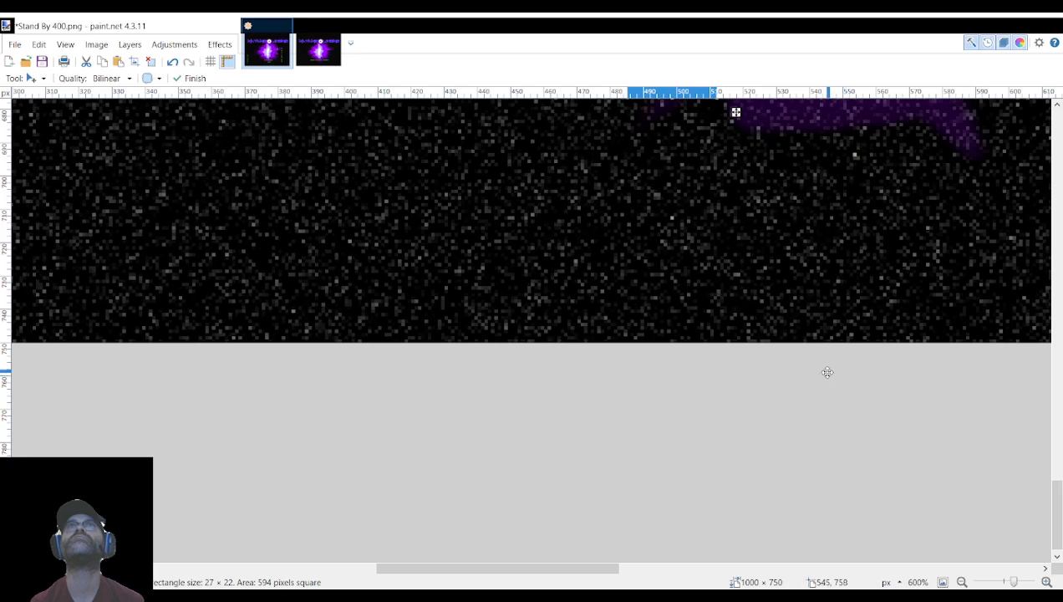
{"action": "scroll", "coordinate": [748, 351], "scroll_direction": "up", "scroll_amount": 3}
{"action": "scroll", "coordinate": [743, 351], "scroll_direction": "right", "scroll_amount": 3}
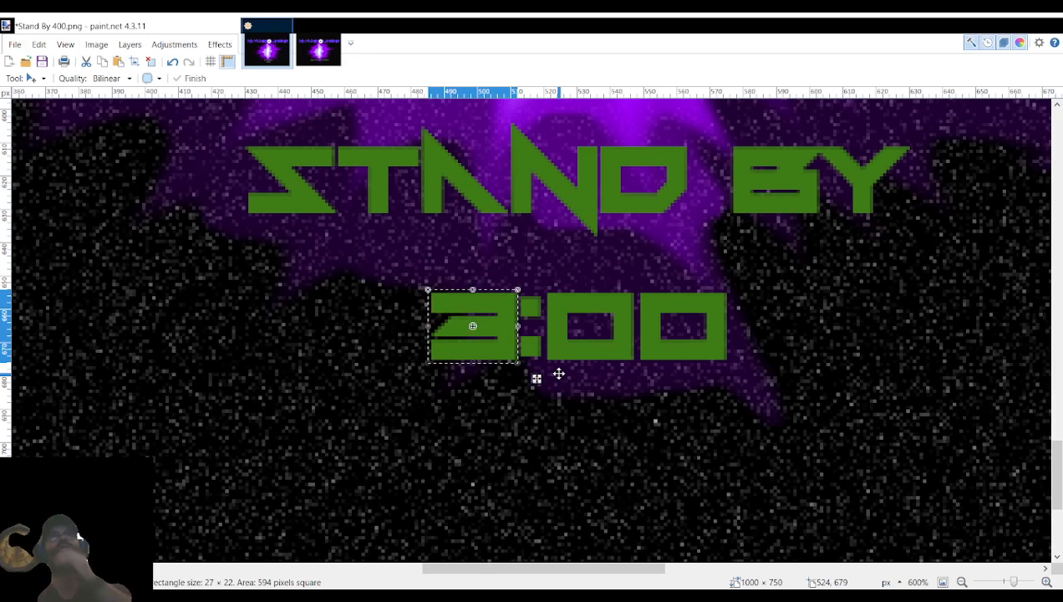
Select the timer's "3:" with a rectangle about 37 × 25 px and copy it.
{"action": "key", "text": "s"}
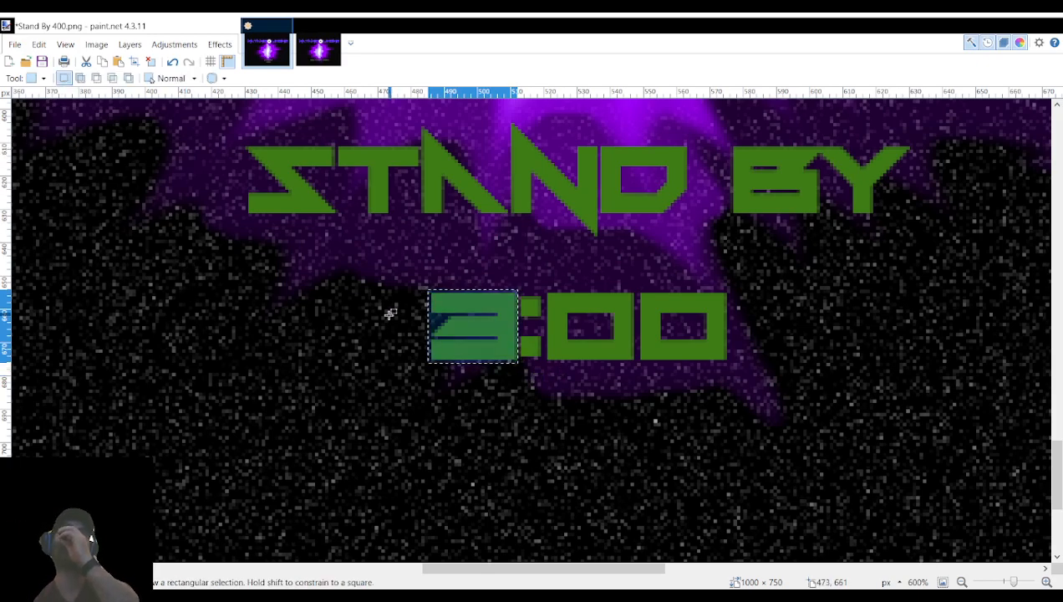
{"action": "left_click", "coordinate": [390, 312]}
{"action": "left_click_drag", "start_coordinate": [423, 281], "coordinate": [544, 363]}
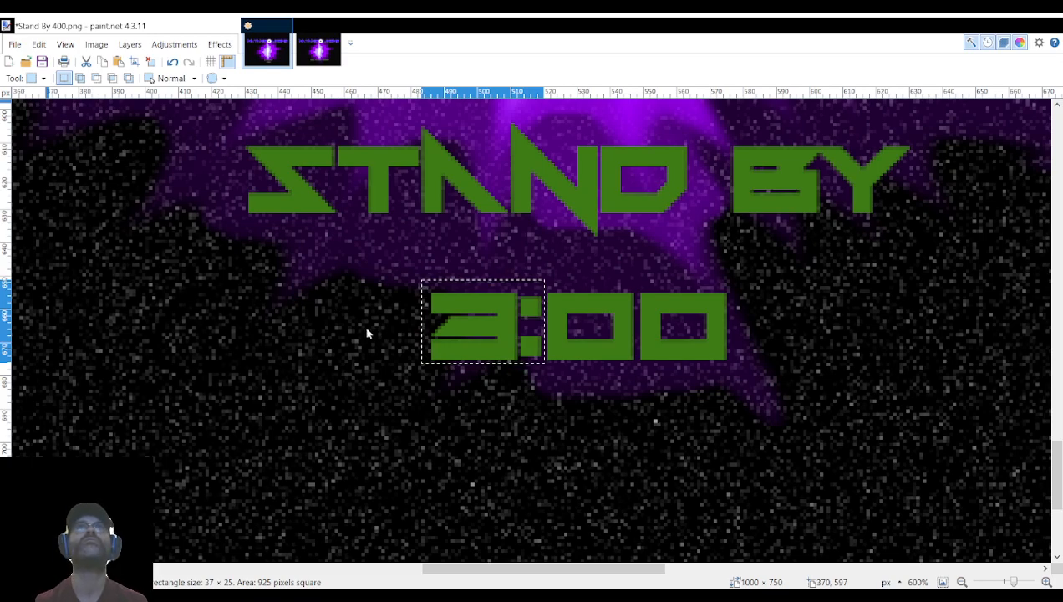
Open Stand By 401.png, paste the copied "3:" over its "4:" to make 3:01, and close the image.
{"action": "left_click", "coordinate": [422, 335]}
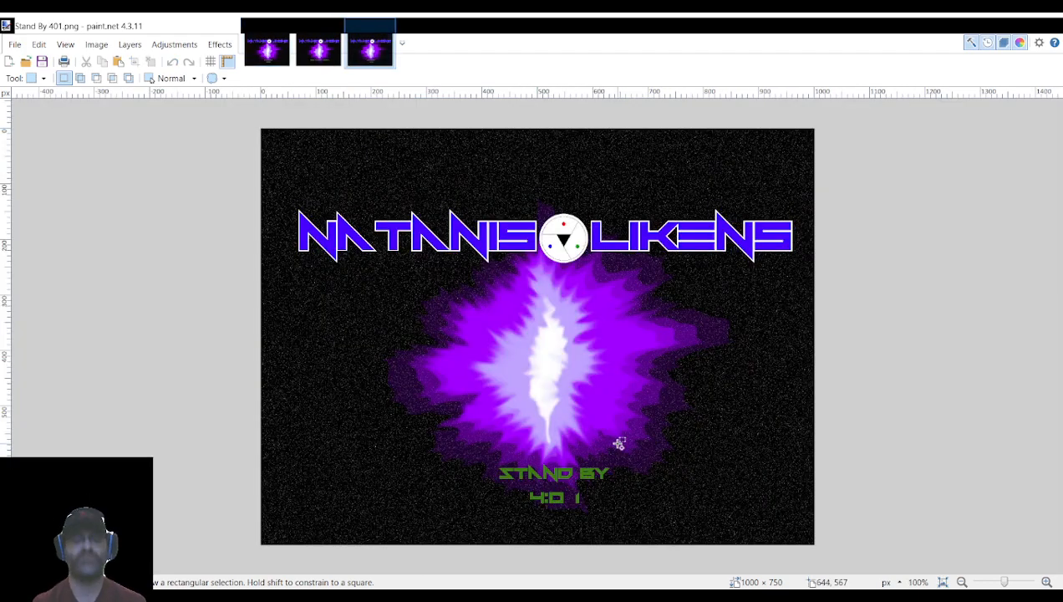
{"action": "key", "text": "ctrl+v"}
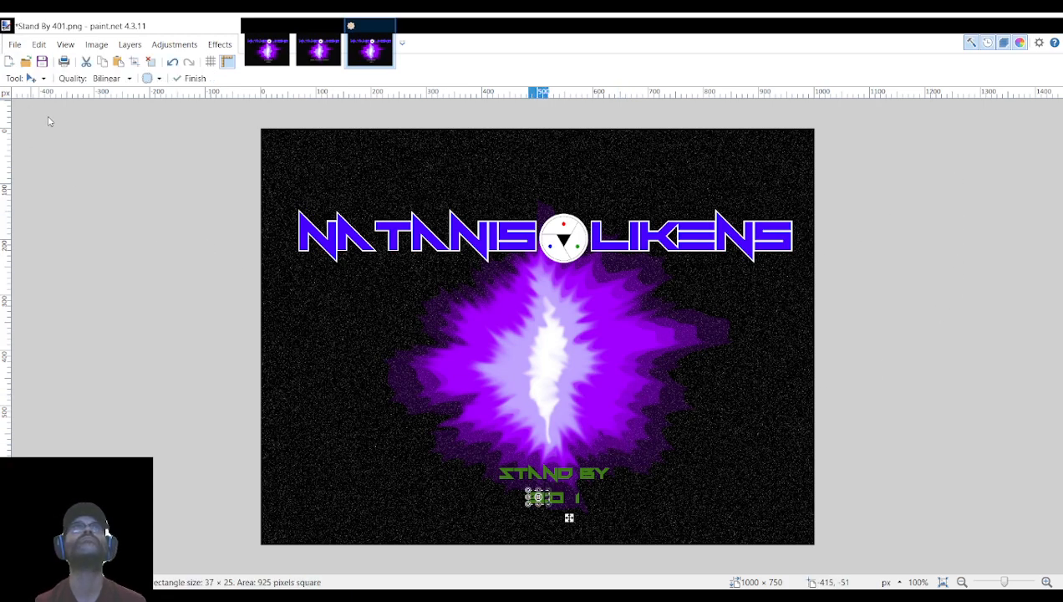
{"action": "key", "text": "s"}
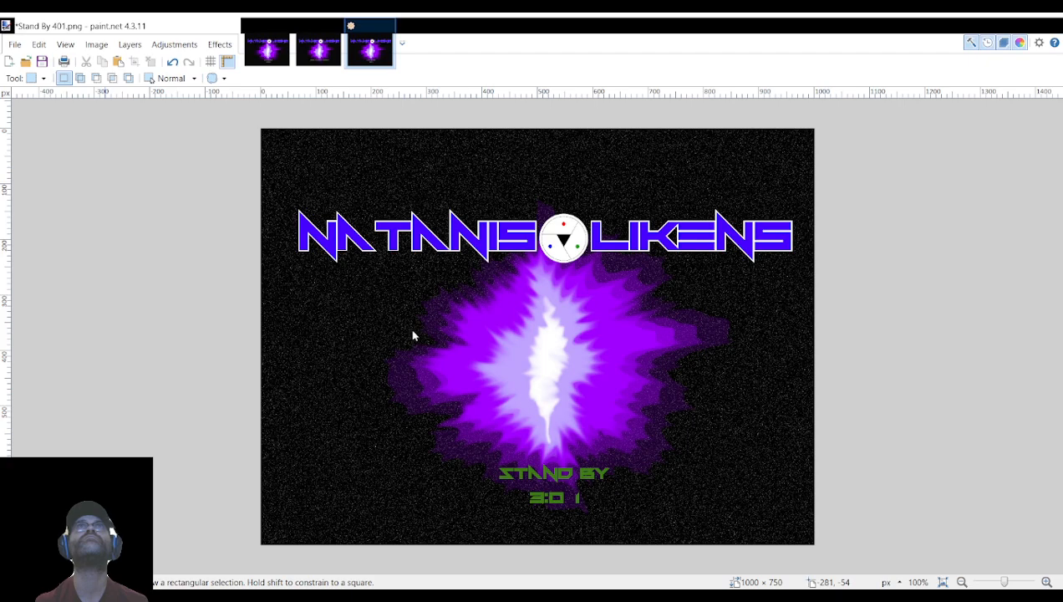
{"action": "left_click", "coordinate": [387, 26]}
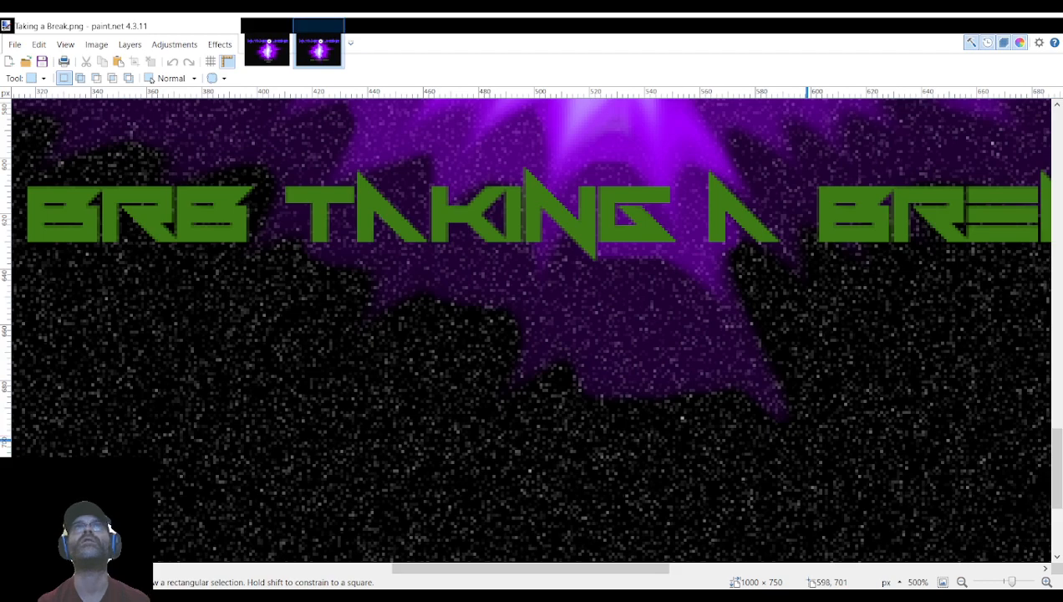
Paste the copied "3:" over the "4:" in Stand By 402.png and save the image as Stand By 302.png.
{"action": "key", "text": "ctrl+v"}
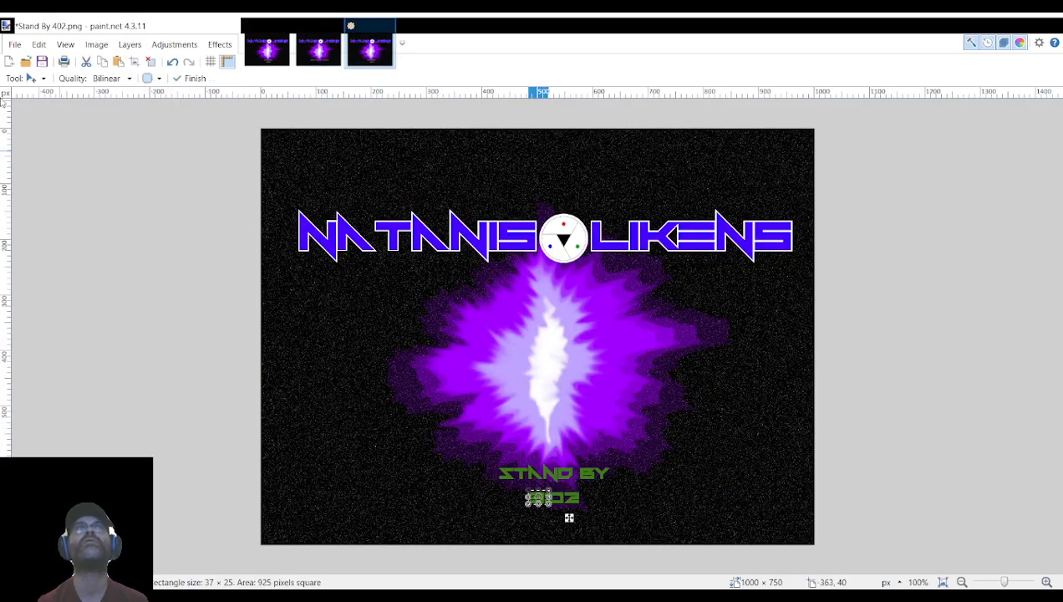
{"action": "key", "text": "s"}
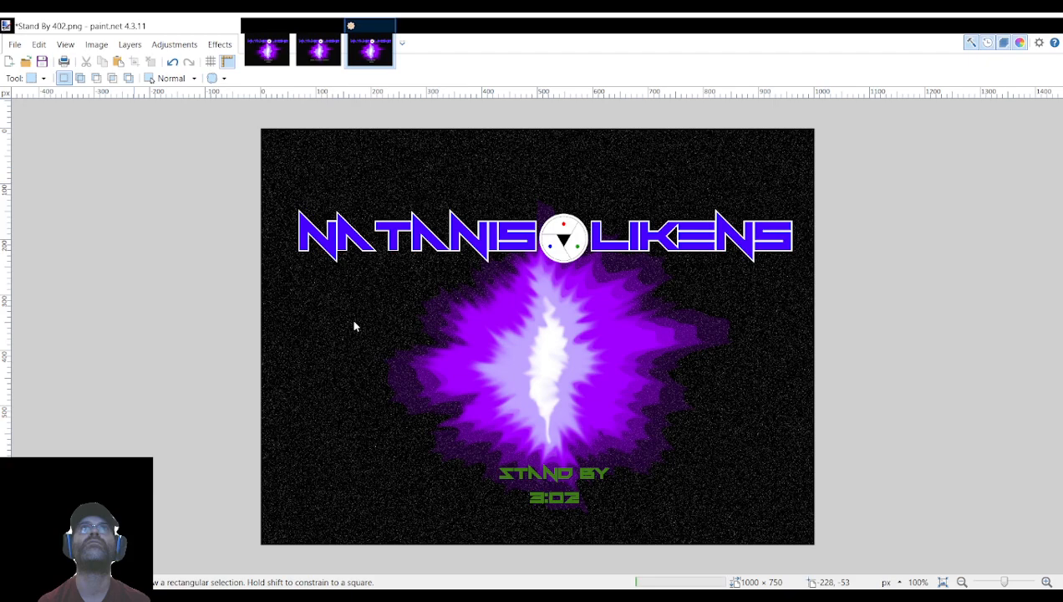
{"action": "key", "text": "ctrl+s"}
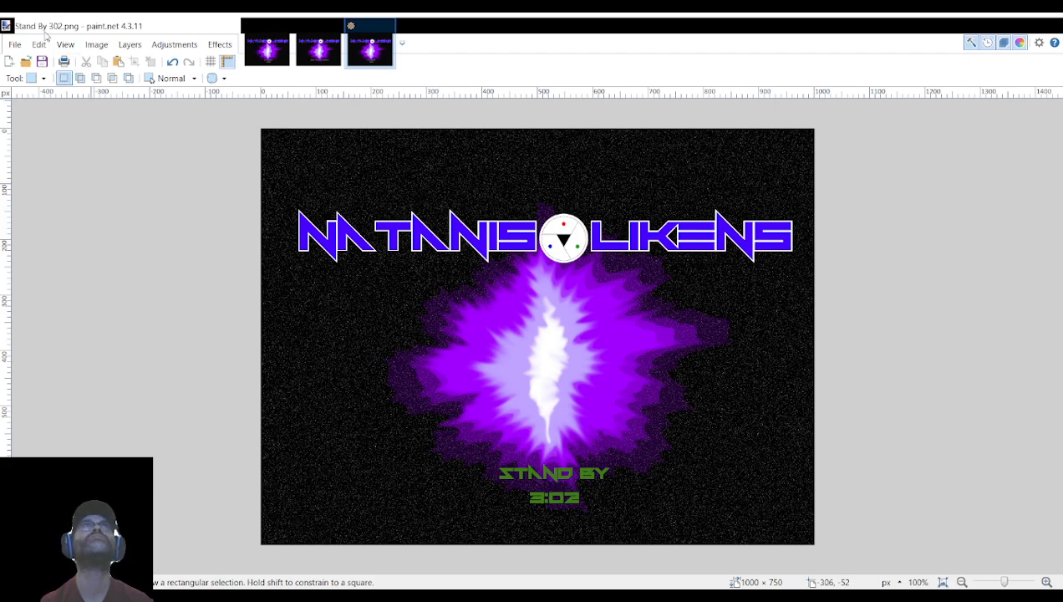
Close Stand By 302.png and open Stand By 403.png.
{"action": "left_click", "coordinate": [387, 29]}
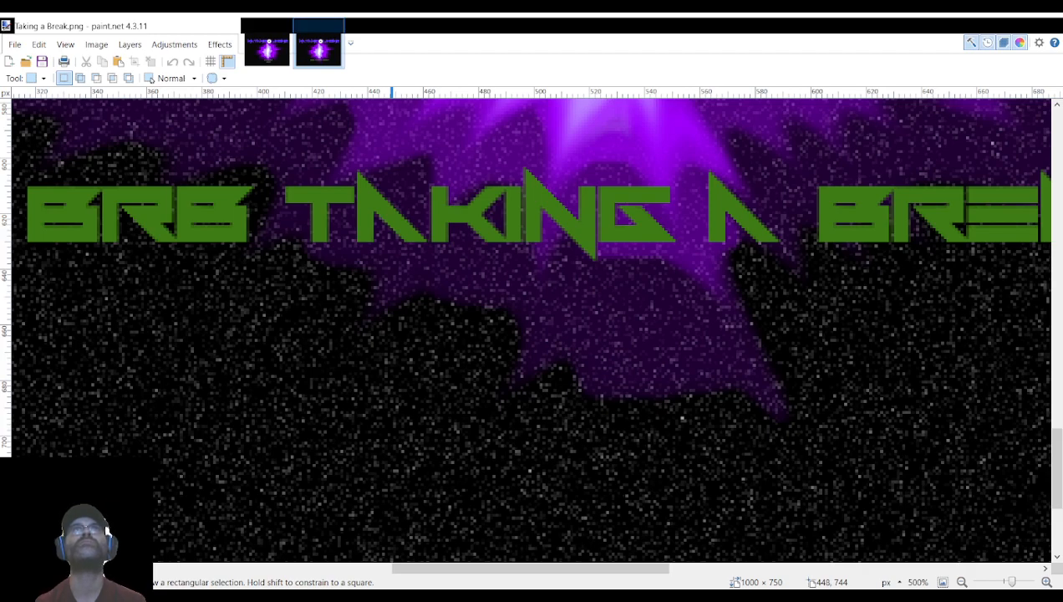
{"action": "double_click", "coordinate": [523, 437]}
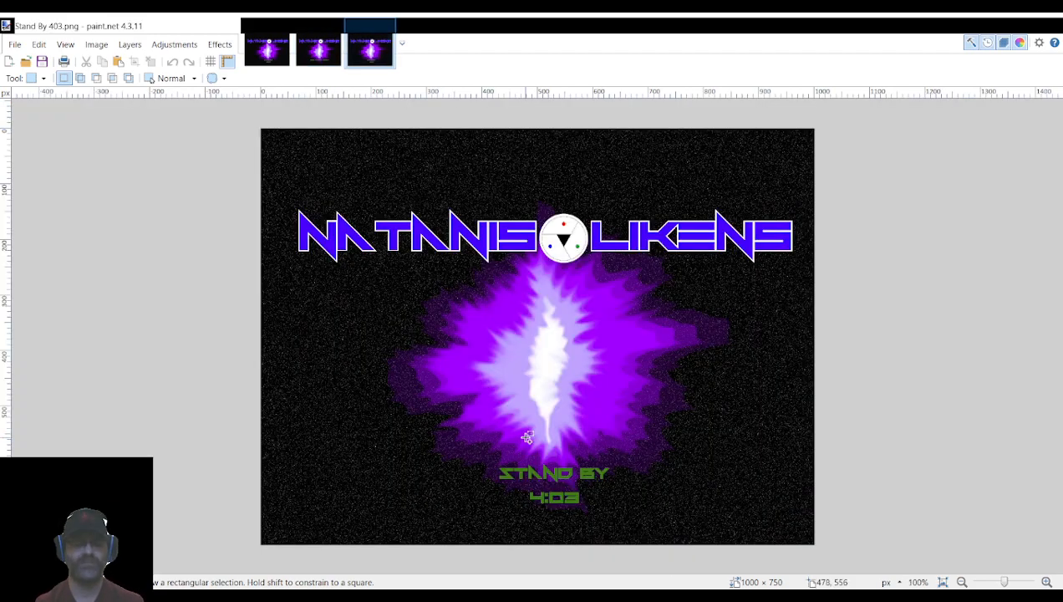
Paste the copied "3:" over the "4:" in Stand By 403.png, save it as Stand By 303.png and close it.
{"action": "key", "text": "ctrl+v"}
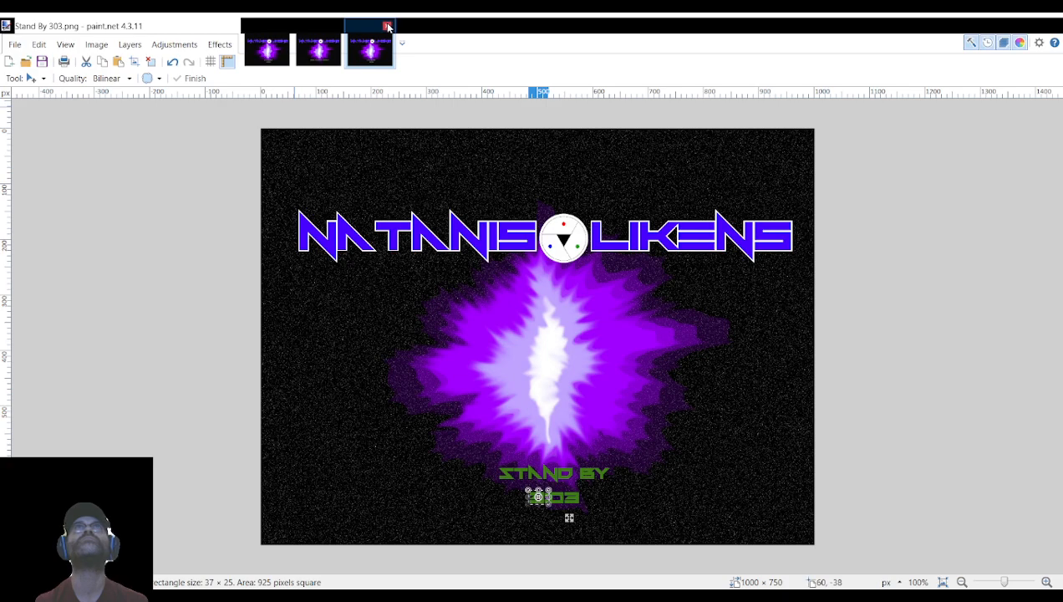
{"action": "left_click", "coordinate": [388, 27]}
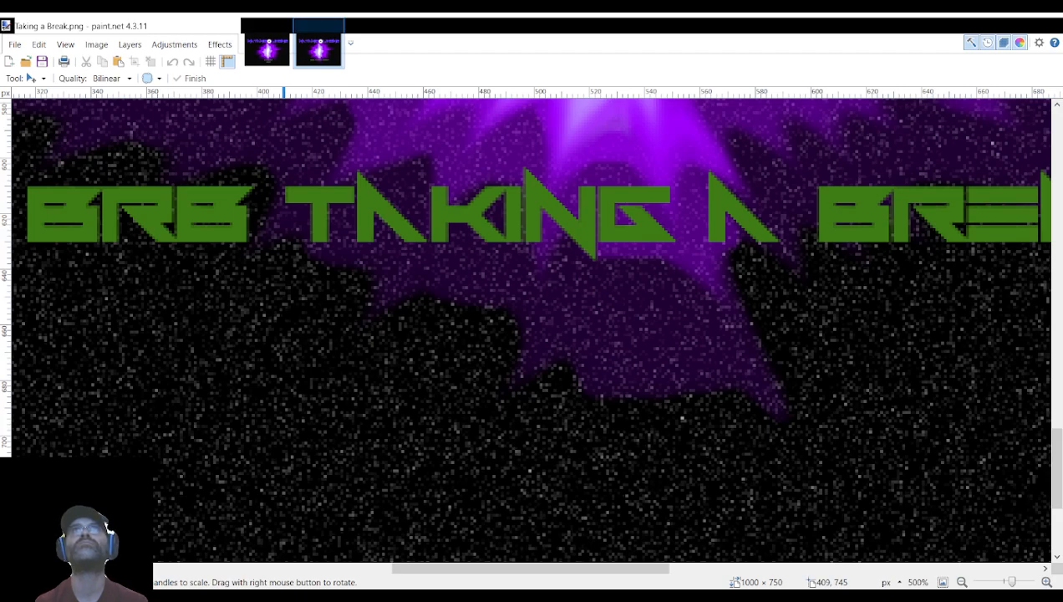
Open Stand By 404.png, paste the copied "3:" over its "4:", and save it flattened as Stand By 304.png before closing it.
{"action": "left_click", "coordinate": [651, 447]}
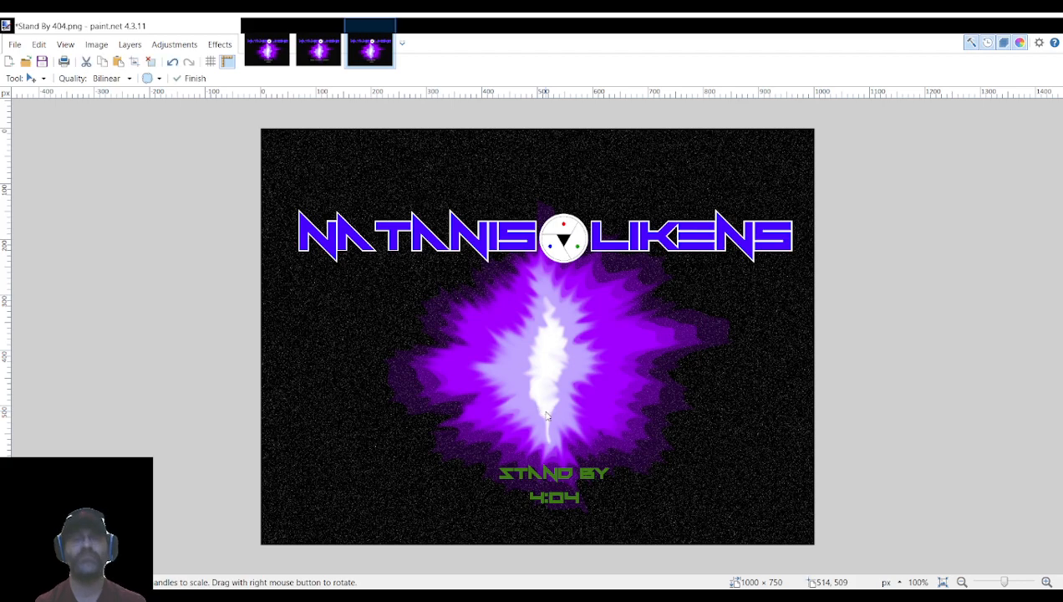
{"action": "key", "text": "ctrl+v"}
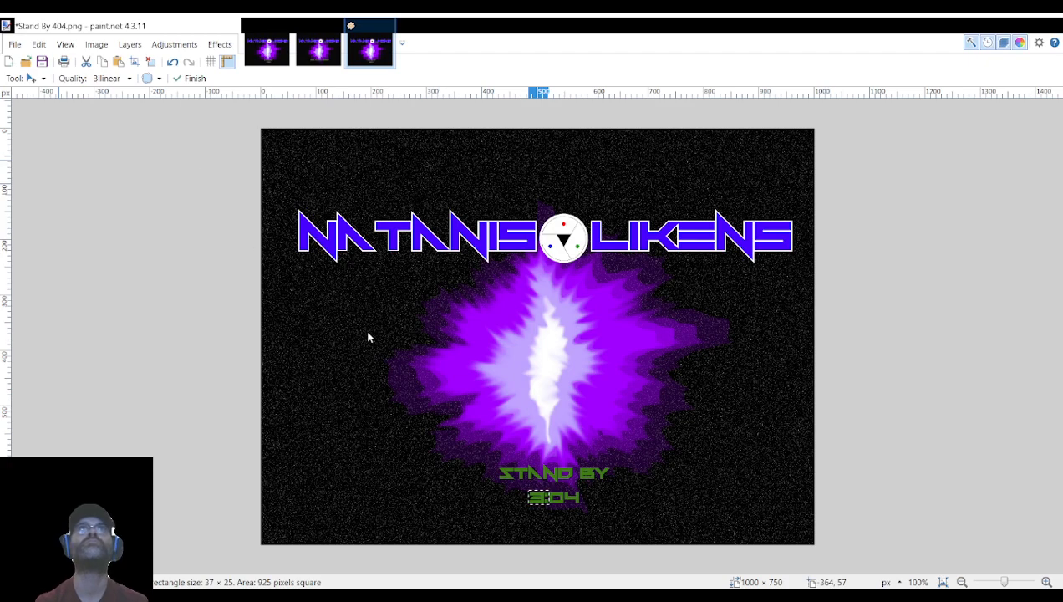
{"action": "left_click", "coordinate": [427, 335]}
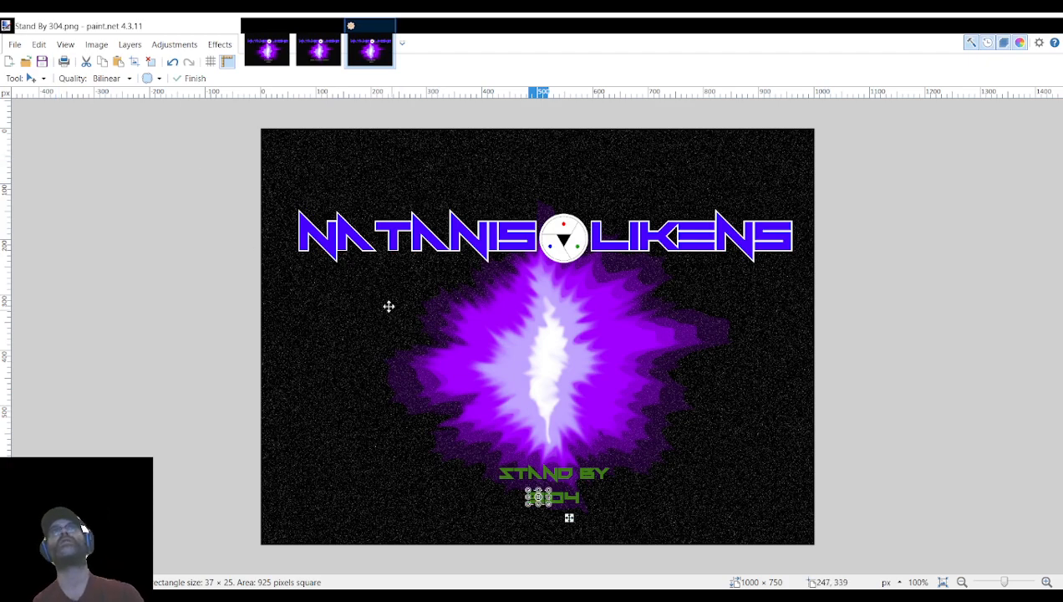
{"action": "left_click", "coordinate": [386, 26]}
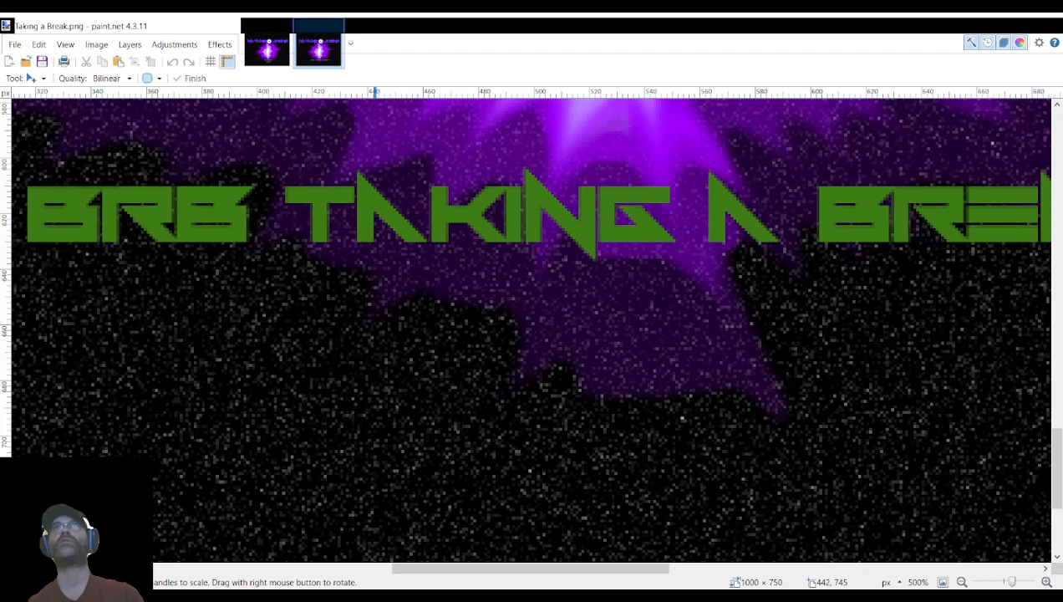
Open Stand By 405.png, replace its "4:" with the copied "3:", save it as Stand By 305.png and close it.
{"action": "left_click", "coordinate": [798, 445]}
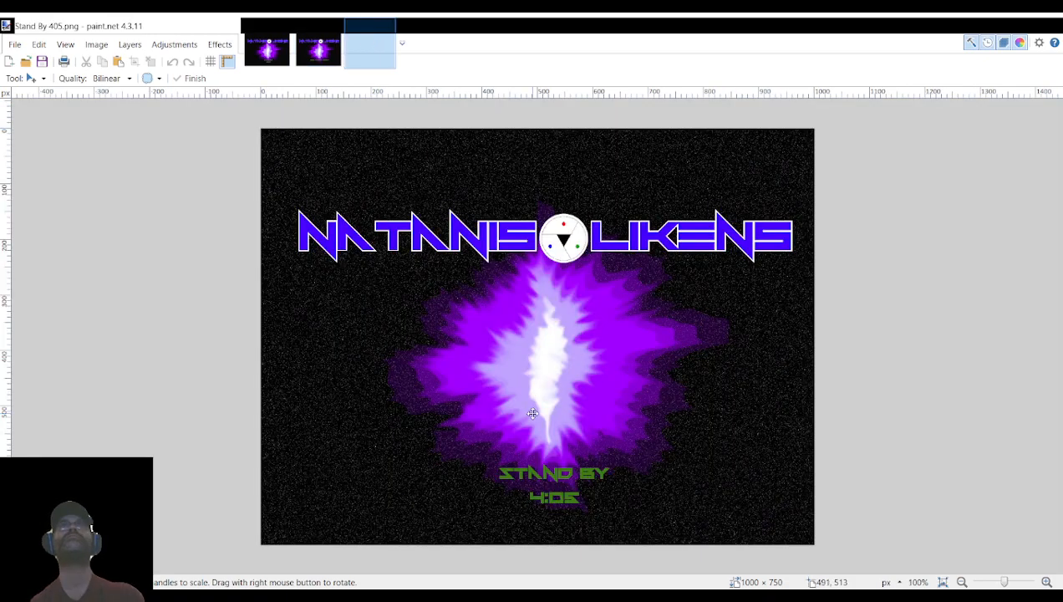
{"action": "key", "text": "ctrl+v"}
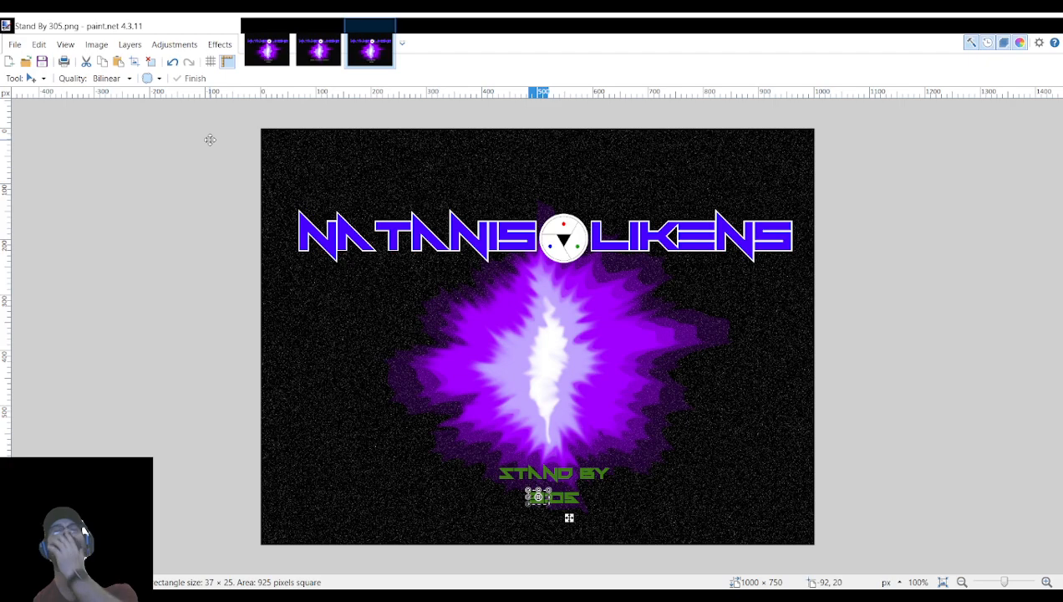
{"action": "left_click", "coordinate": [268, 50]}
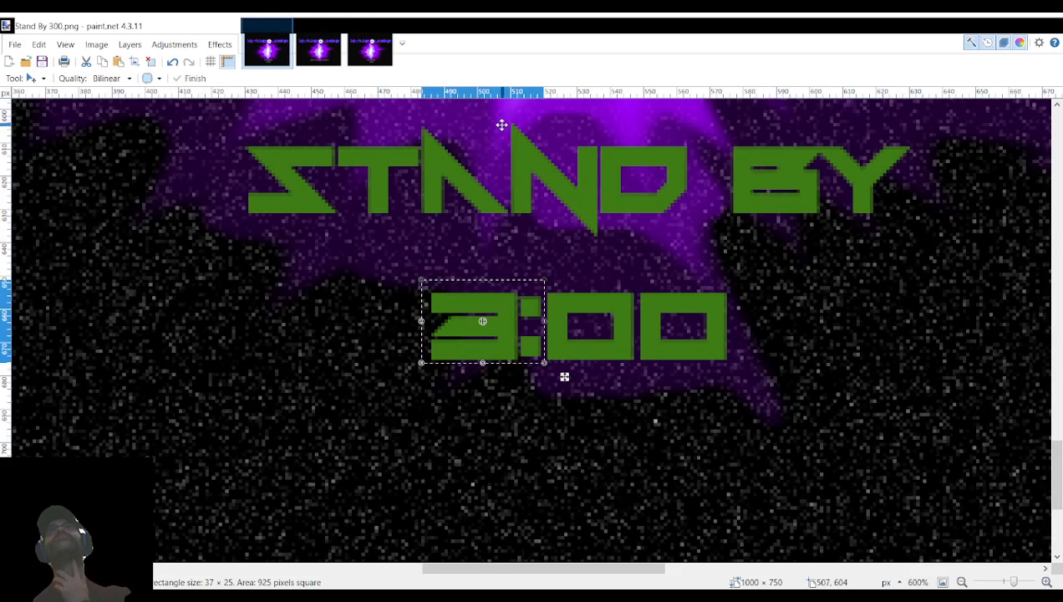
{"action": "left_click", "coordinate": [376, 46]}
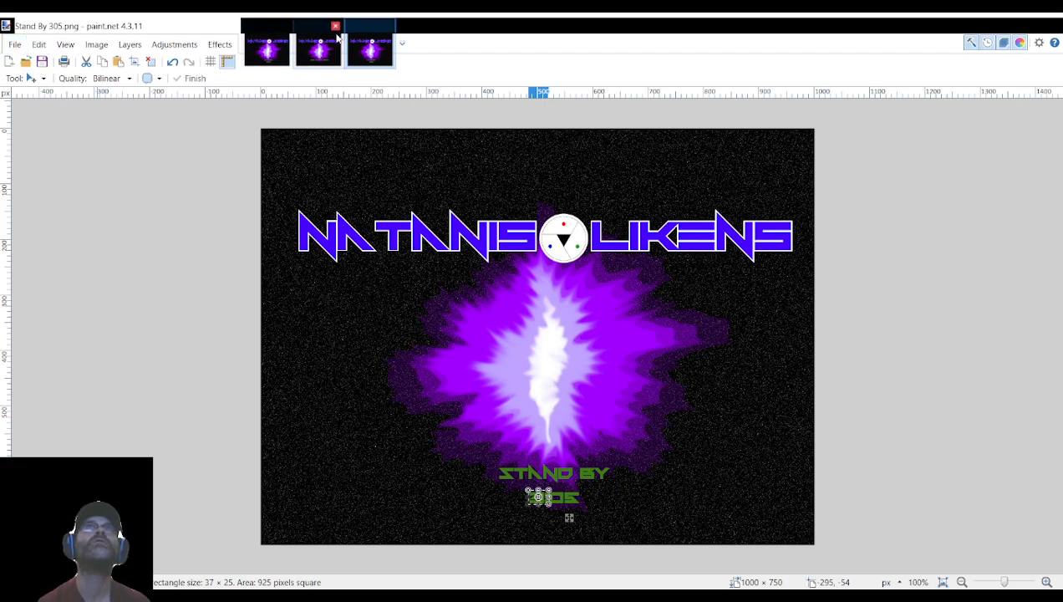
{"action": "left_click", "coordinate": [385, 26]}
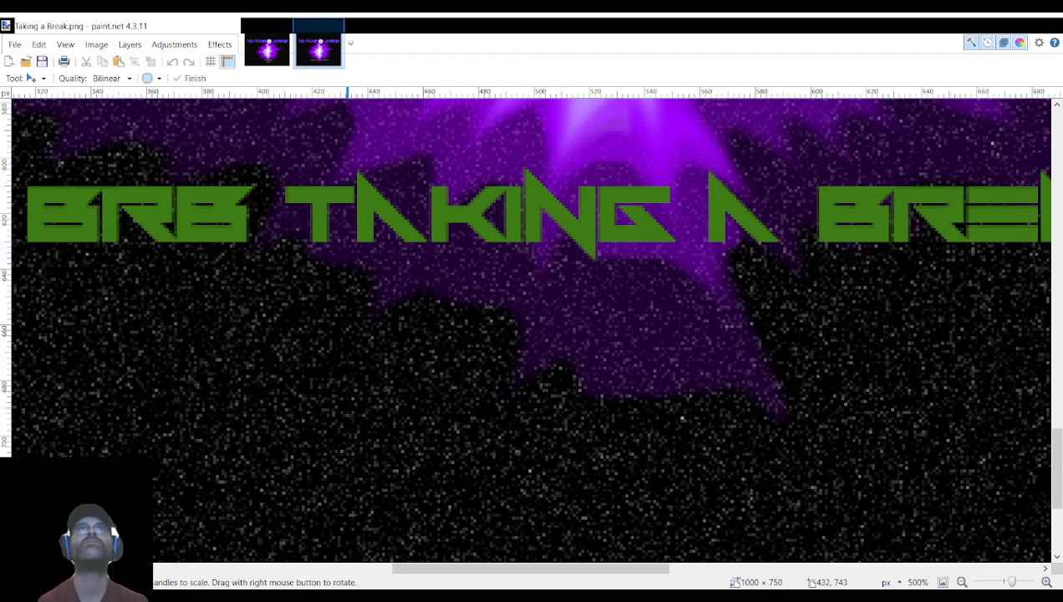
Open Stand By 406.png, paste the copied "3:" over its "4:" to make 3:06, then save and close the new frame.
{"action": "double_click", "coordinate": [505, 441]}
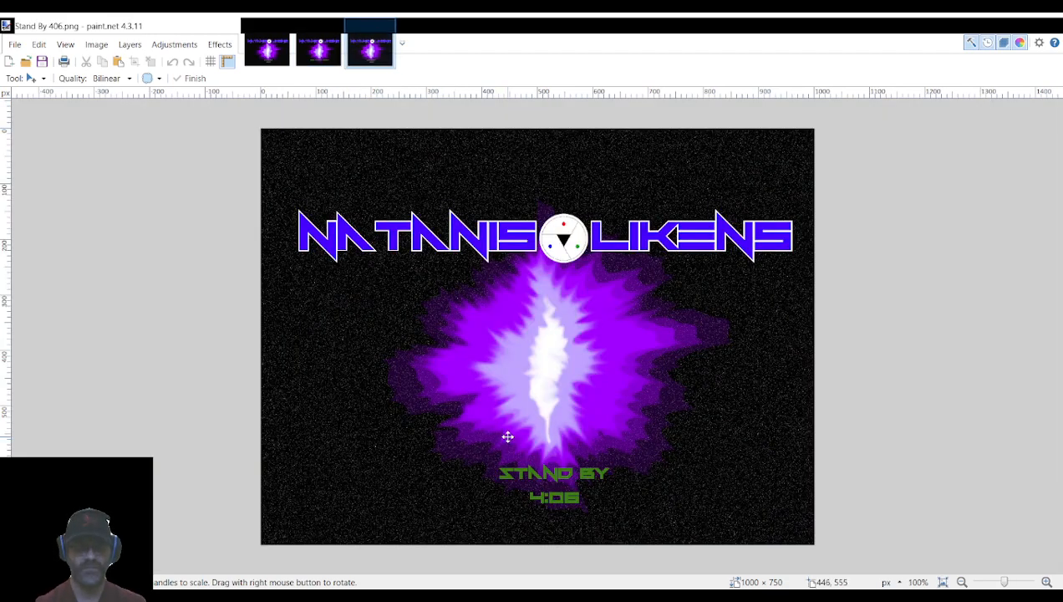
{"action": "key", "text": "ctrl+v"}
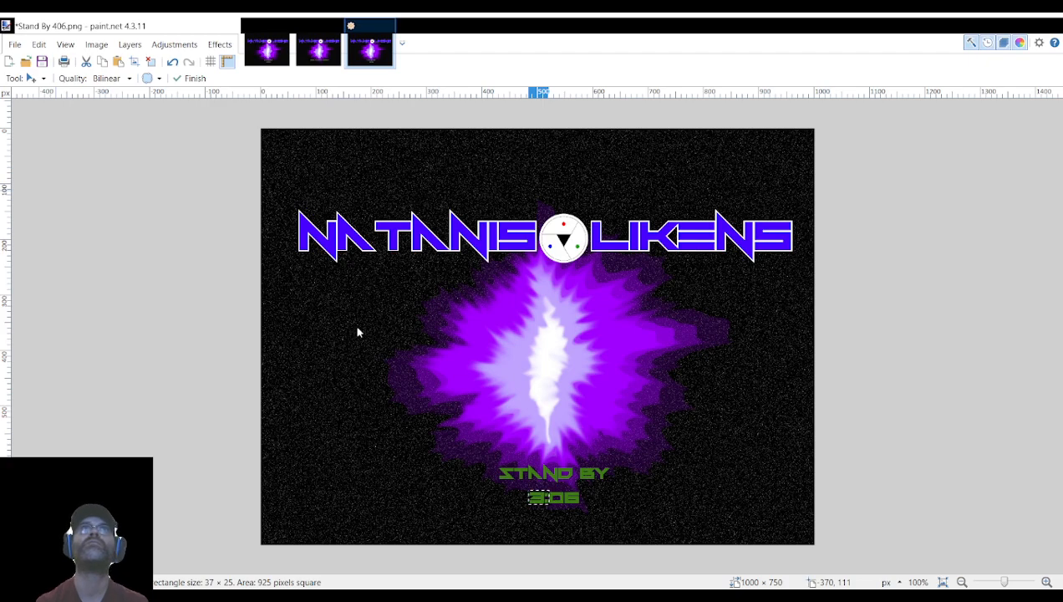
{"action": "left_click", "coordinate": [393, 333]}
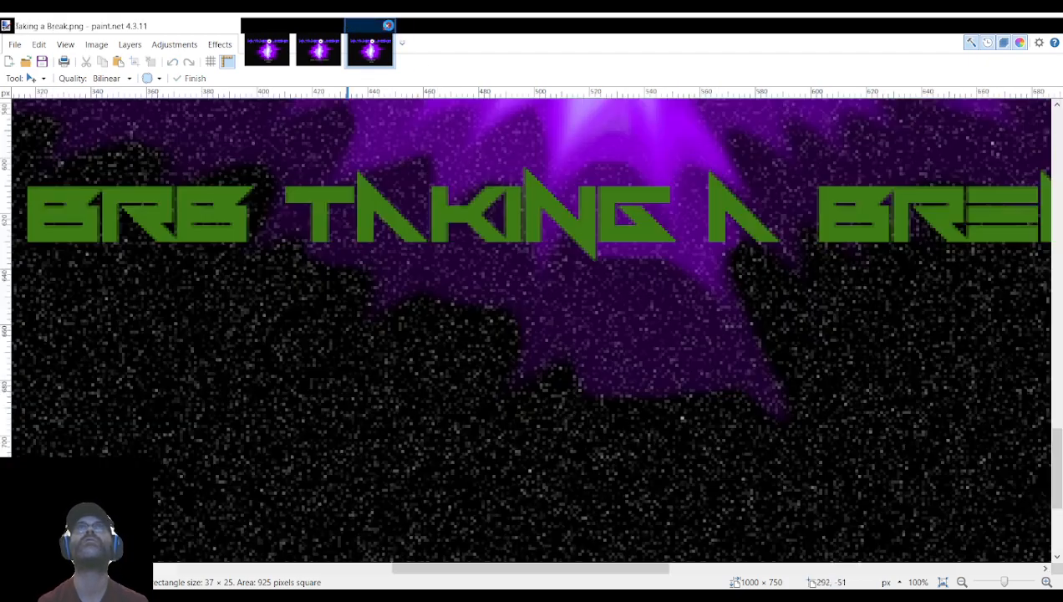
{"action": "left_click", "coordinate": [390, 26]}
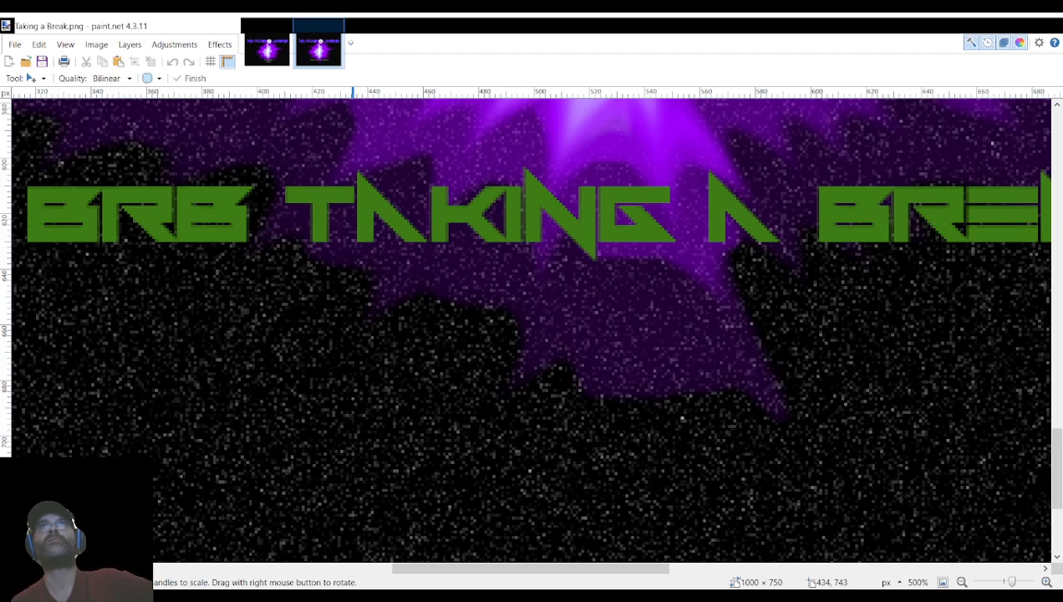
Open Stand By 407.png, paste the copied "3:" over its "4:", save it as Stand By 307.png and close it.
{"action": "key", "text": "ctrl+v"}
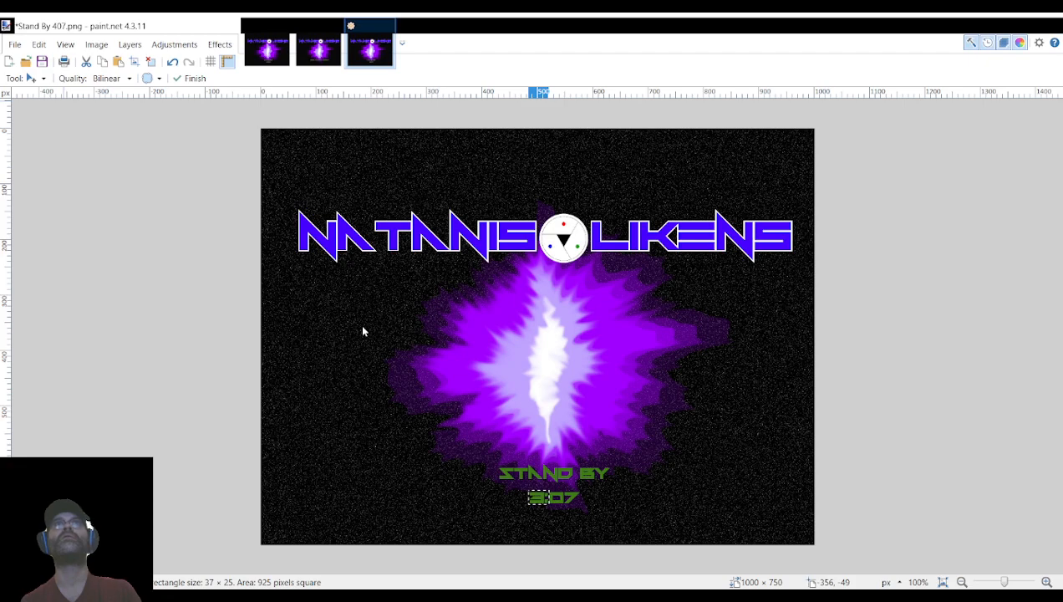
{"action": "key", "text": "ctrl+s"}
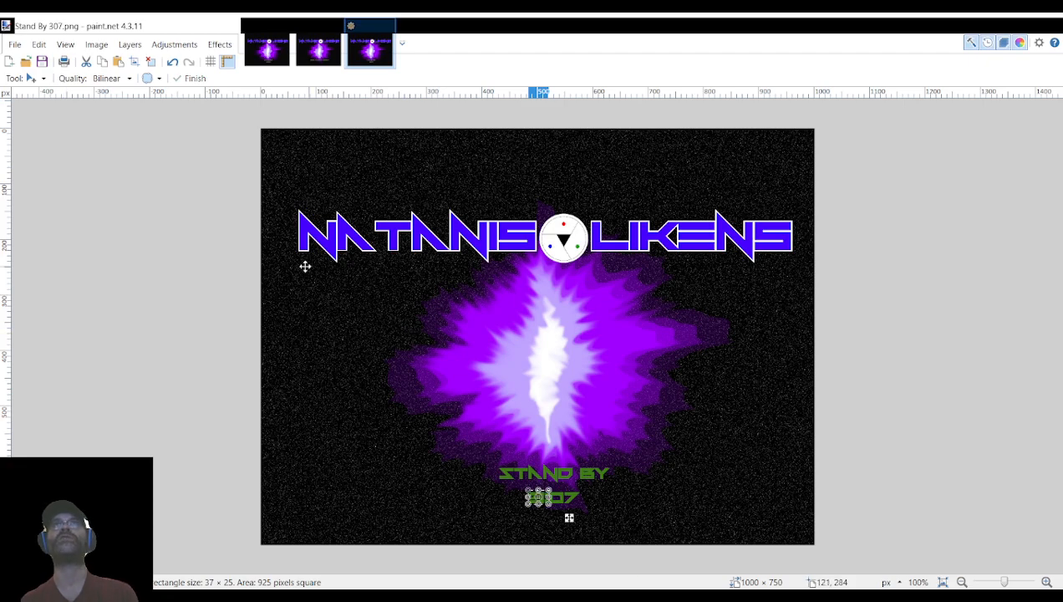
{"action": "left_click", "coordinate": [386, 26]}
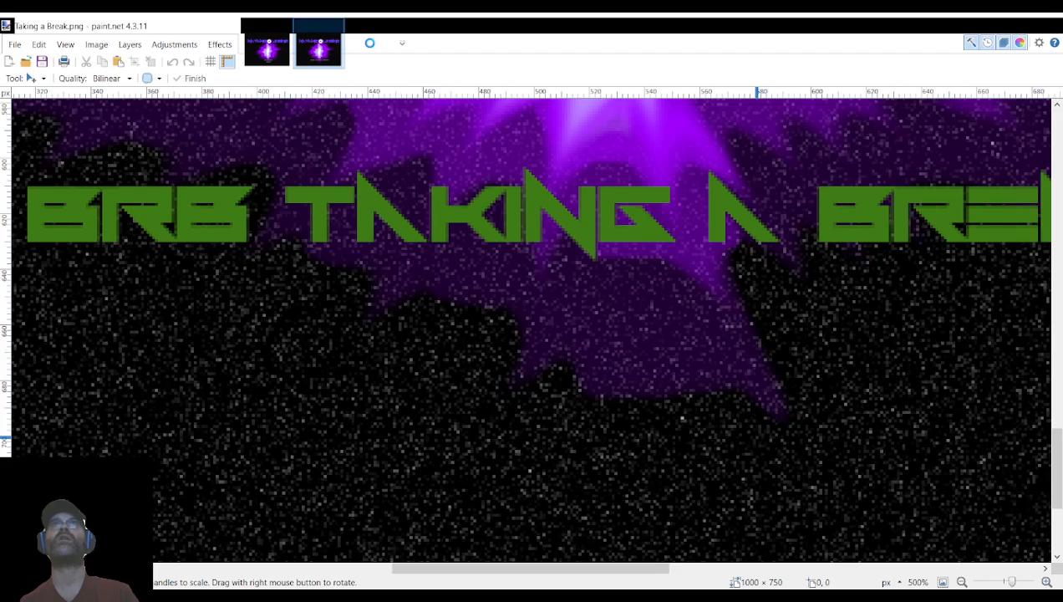
Change the timer in Stand By 408.png to 3:08 with the copied "3:", save it as Stand By 308.png and close it.
{"action": "key", "text": "ctrl+v"}
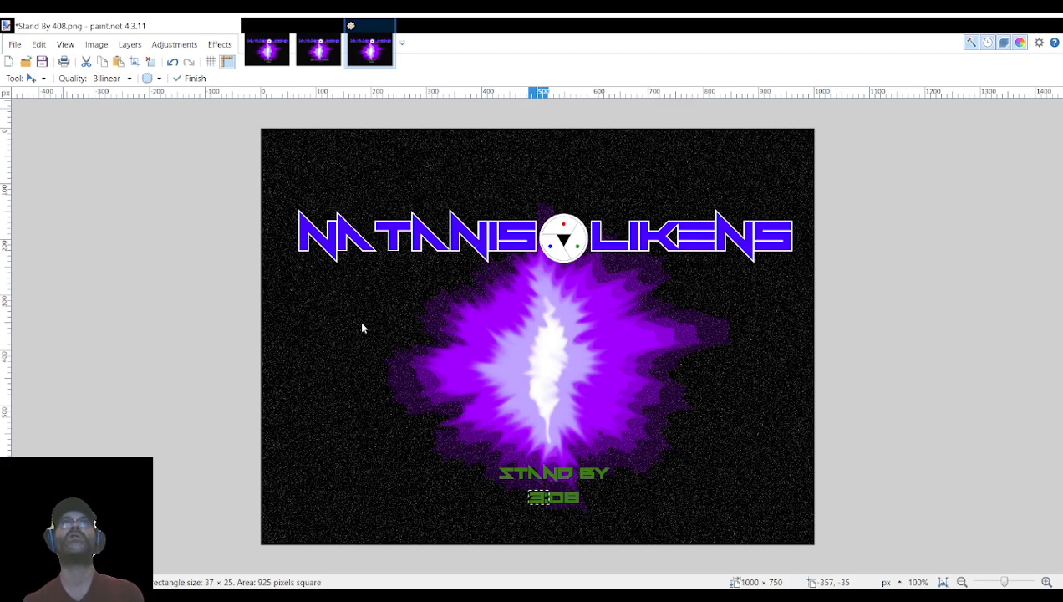
{"action": "left_click", "coordinate": [416, 336]}
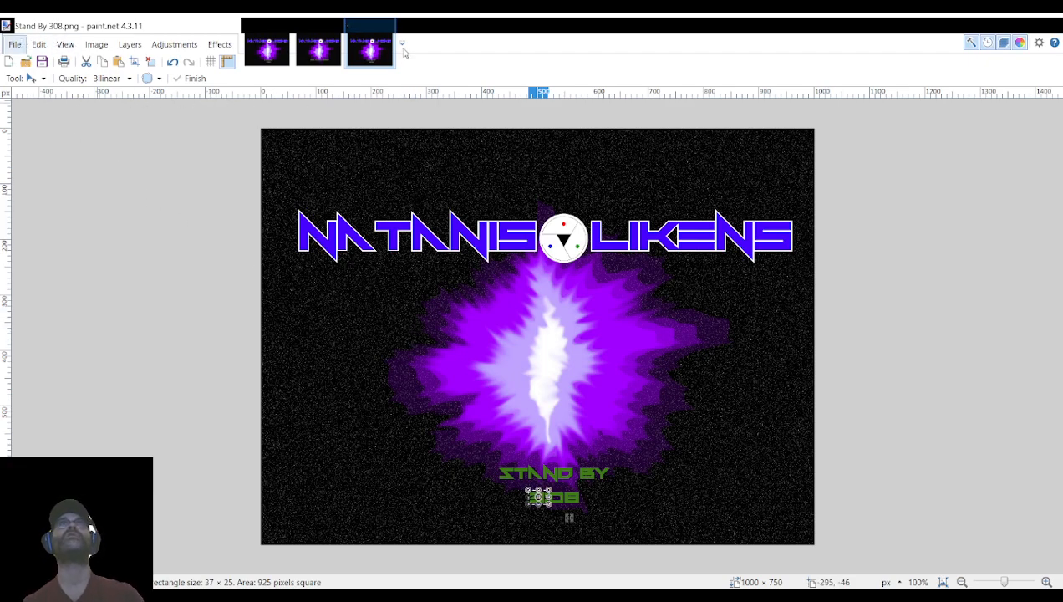
{"action": "left_click", "coordinate": [385, 24]}
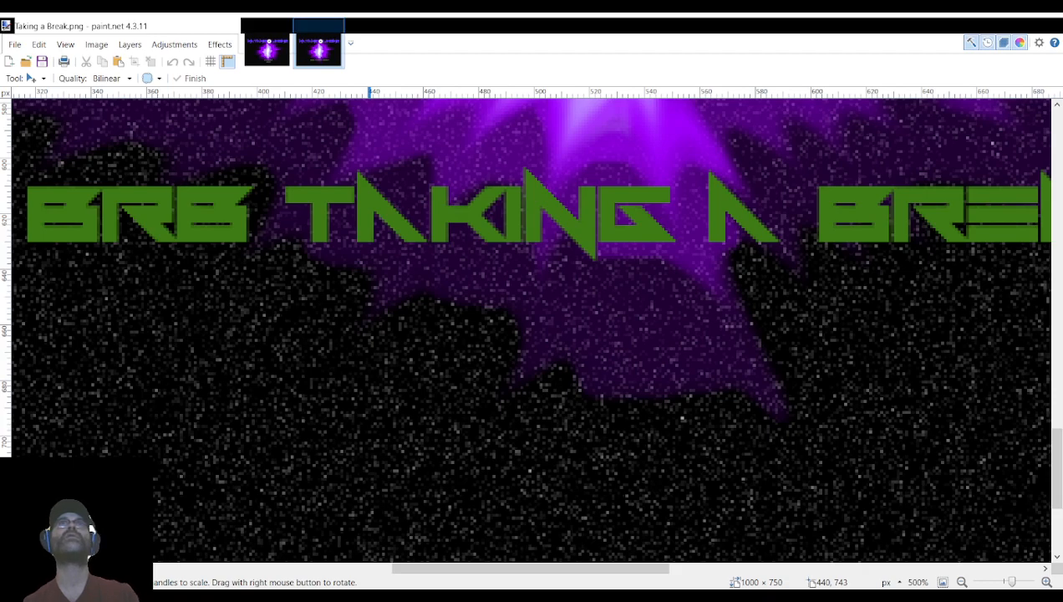
Open Stand By 409.png, paste the copied "3:" over its "4:", save it as Stand By 309.png and close it.
{"action": "double_click", "coordinate": [453, 349]}
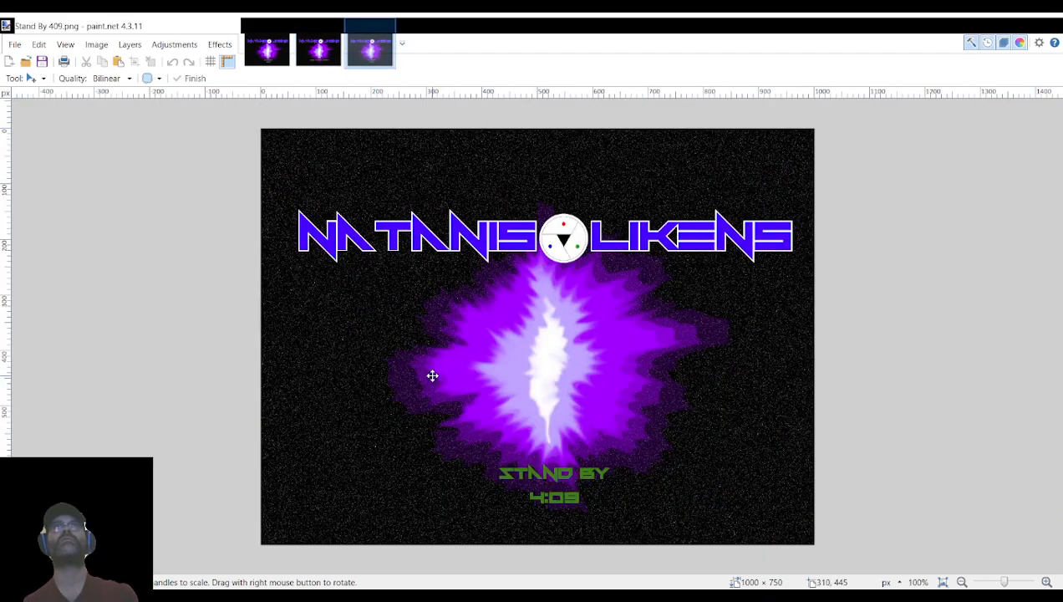
{"action": "key", "text": "ctrl+v"}
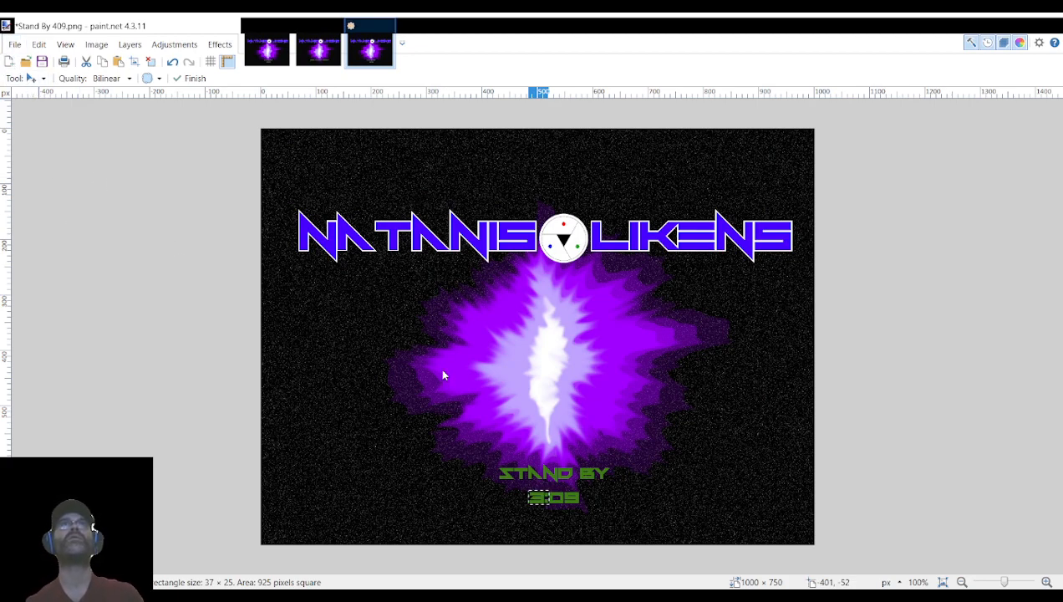
{"action": "left_click", "coordinate": [422, 332]}
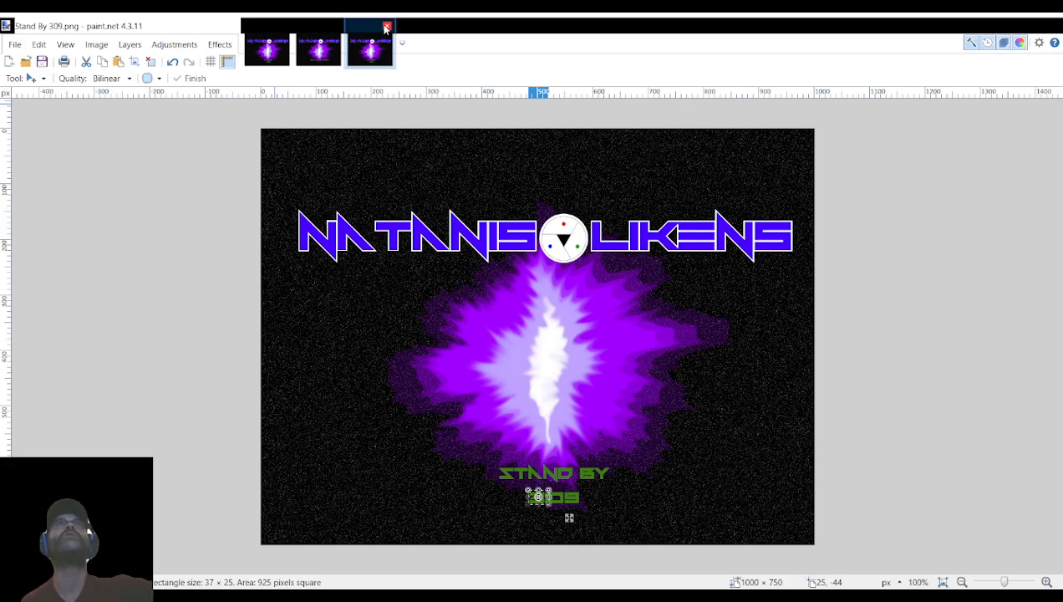
{"action": "left_click", "coordinate": [387, 27]}
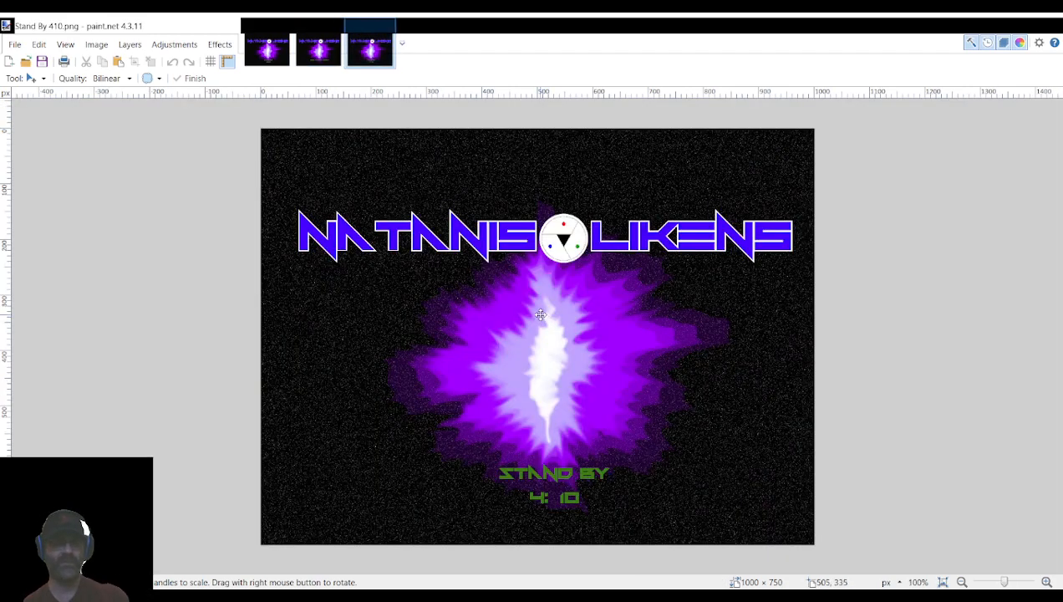
Paste the copied "3:" over the "4:" in Stand By 410.png to make 3:10, then save and close the new frame.
{"action": "key", "text": "ctrl+v"}
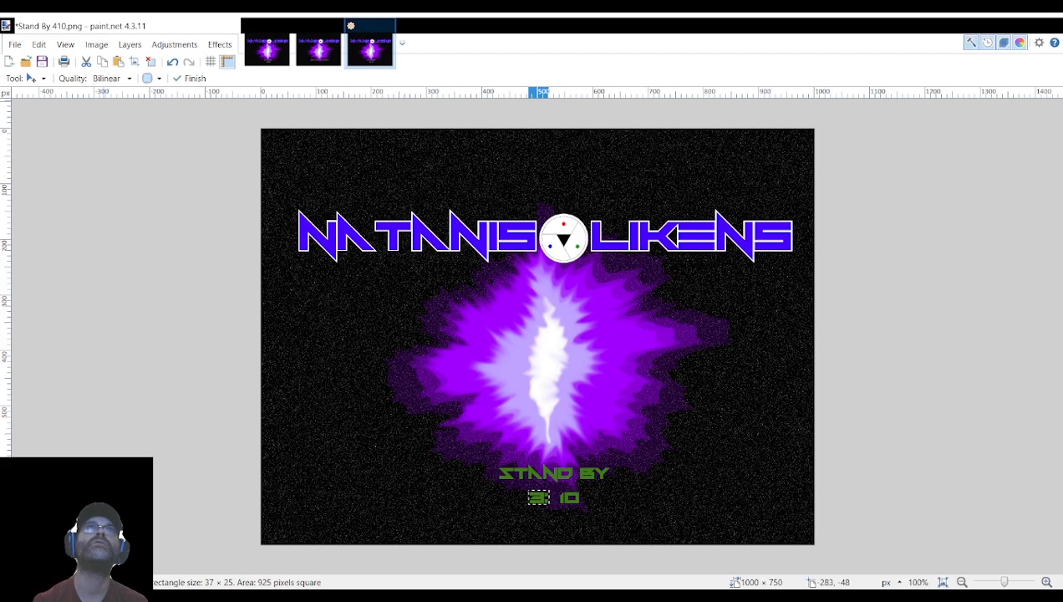
{"action": "left_click", "coordinate": [422, 331]}
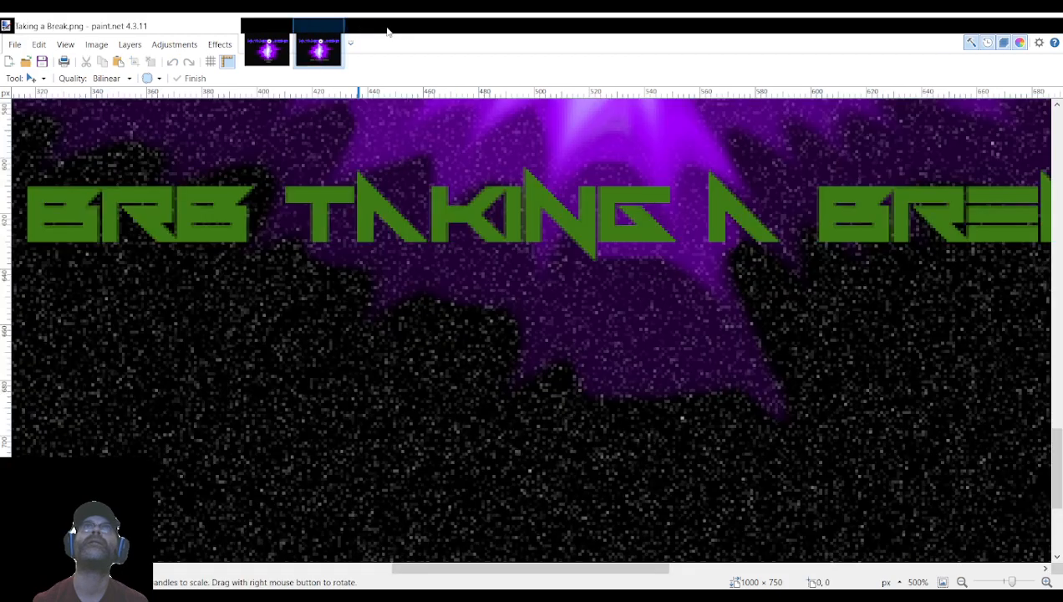
{"action": "left_click", "coordinate": [388, 25]}
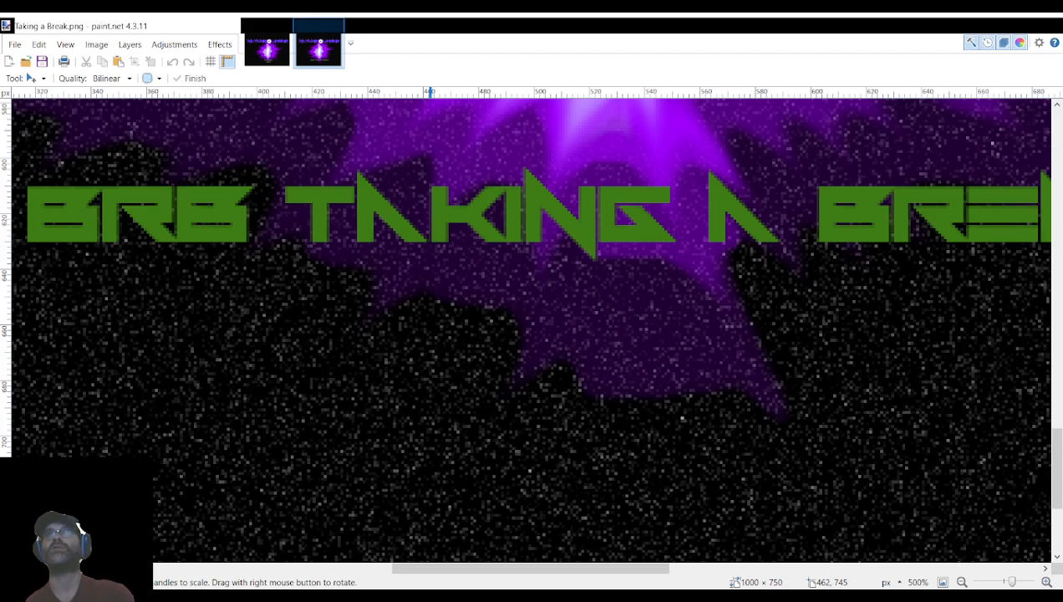
Open Stand By 411.png, paste the copied "3:" over its "4:", save it as Stand By 311.png and close it.
{"action": "left_click", "coordinate": [803, 448]}
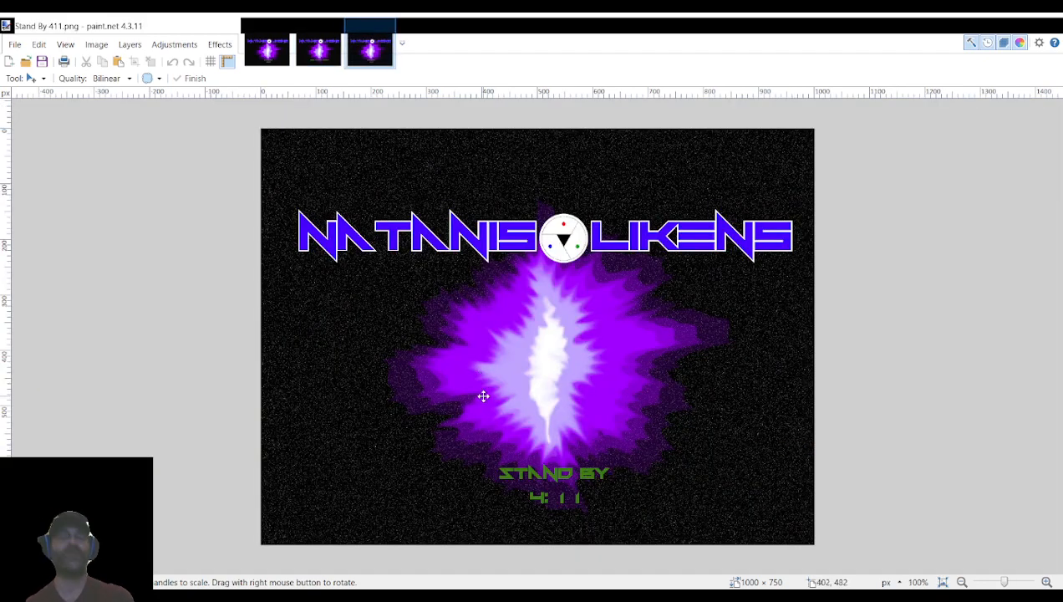
{"action": "key", "text": "ctrl+v"}
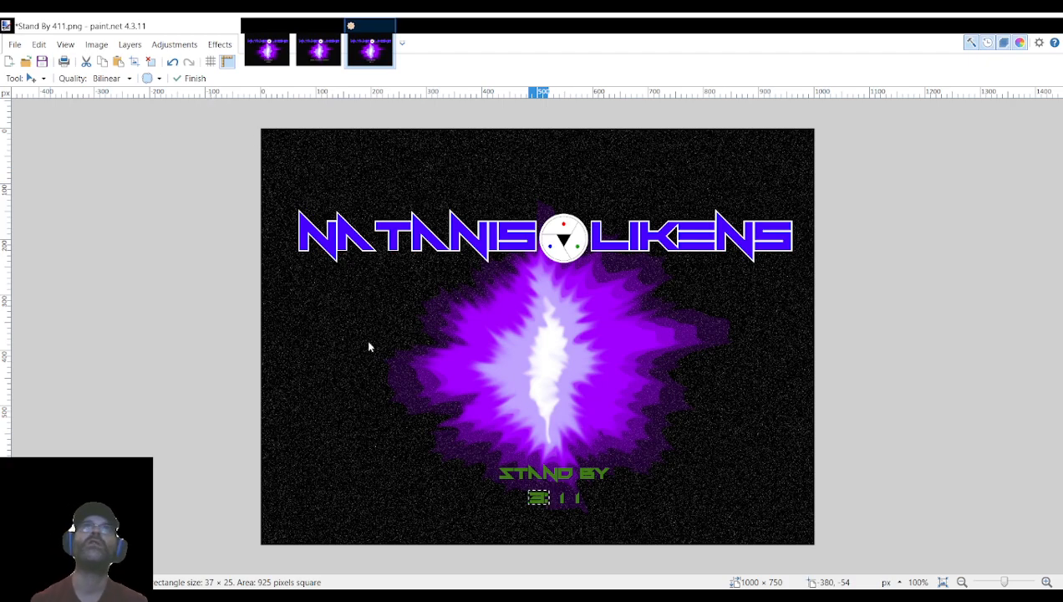
{"action": "left_click", "coordinate": [548, 470]}
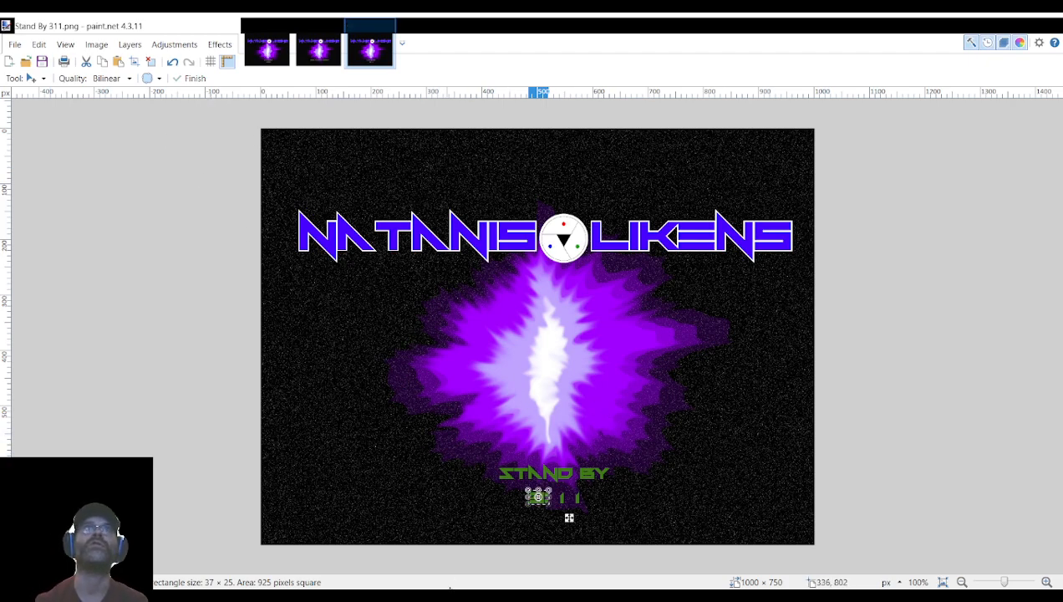
{"action": "left_click", "coordinate": [385, 25]}
{"action": "left_click", "coordinate": [384, 25]}
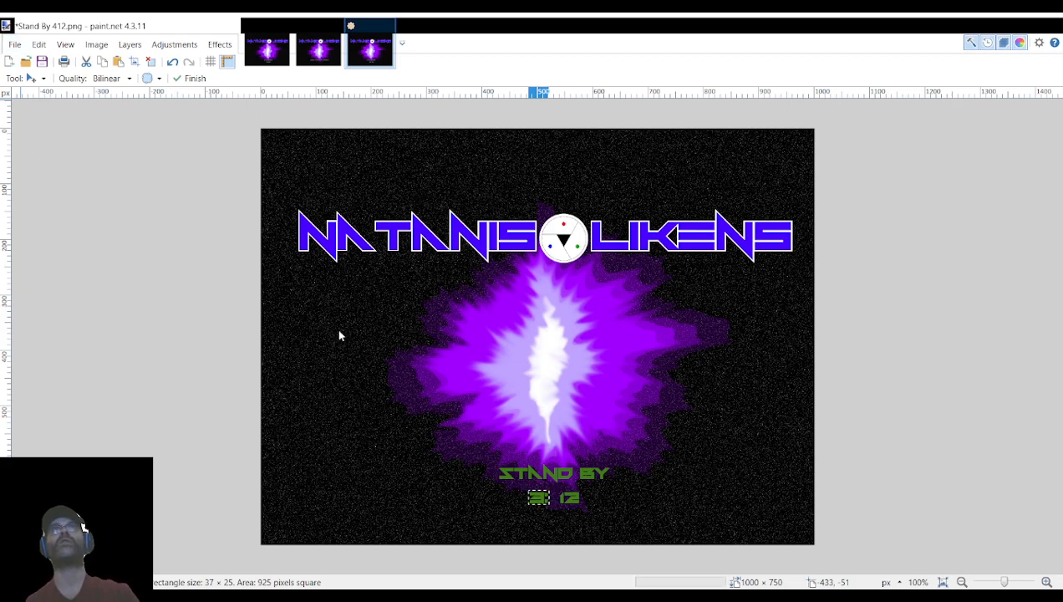
Save the 3:12 image as Stand By 312.png, close it and open Stand By 413.png.
{"action": "left_click", "coordinate": [409, 336]}
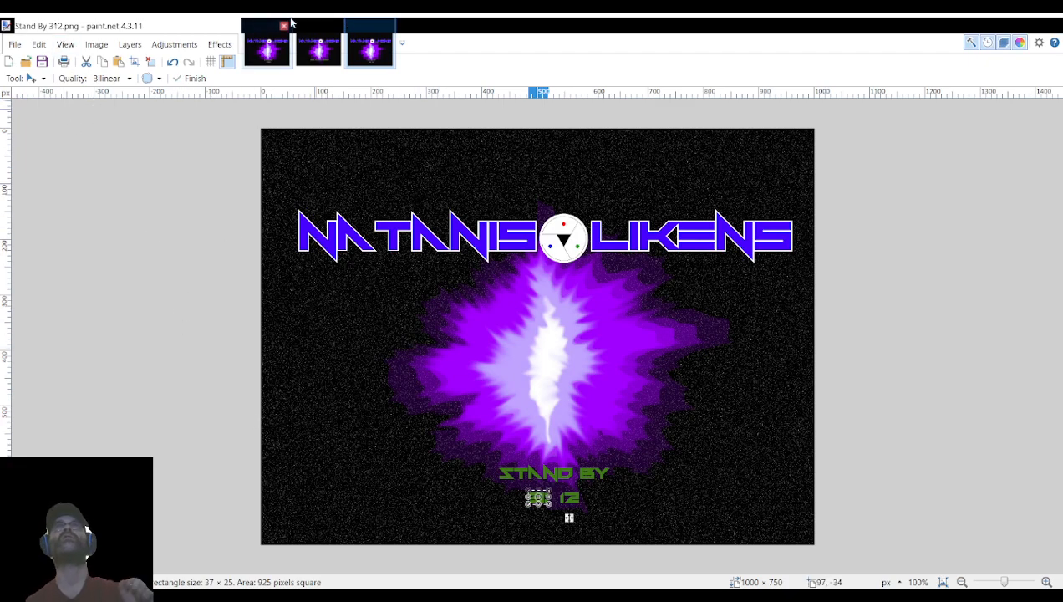
{"action": "left_click", "coordinate": [390, 27]}
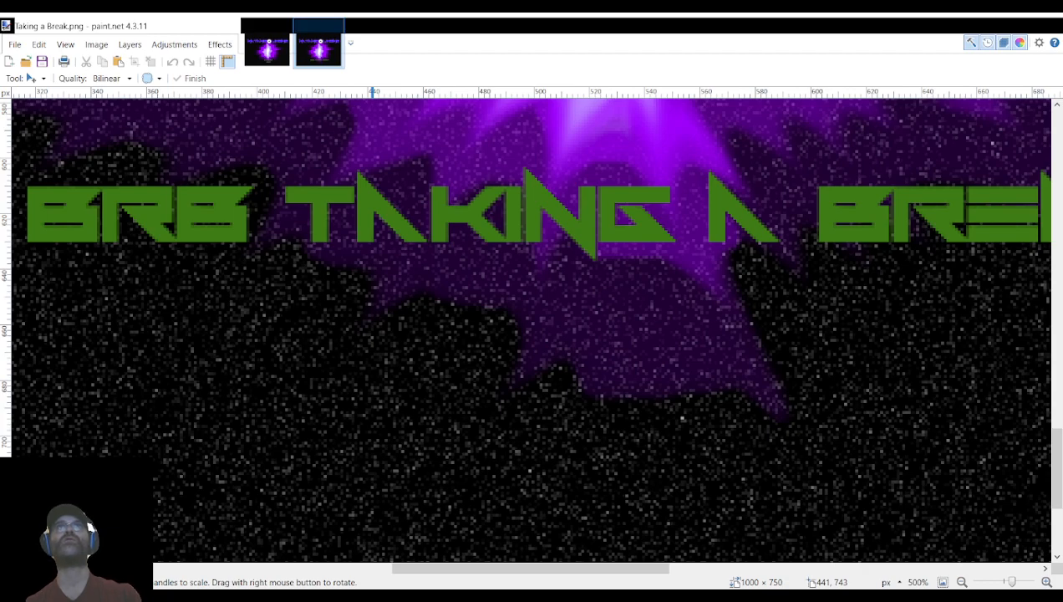
{"action": "double_click", "coordinate": [641, 342]}
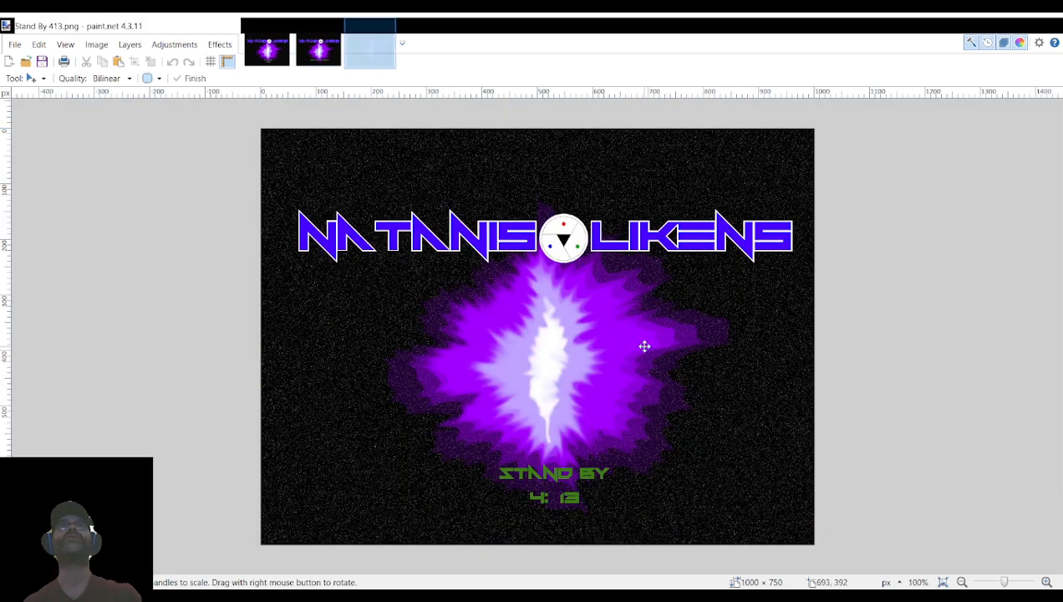
Paste the copied "3:" over the "4:" in Stand By 413.png, save it as Stand By 313.png and close it.
{"action": "key", "text": "ctrl+v"}
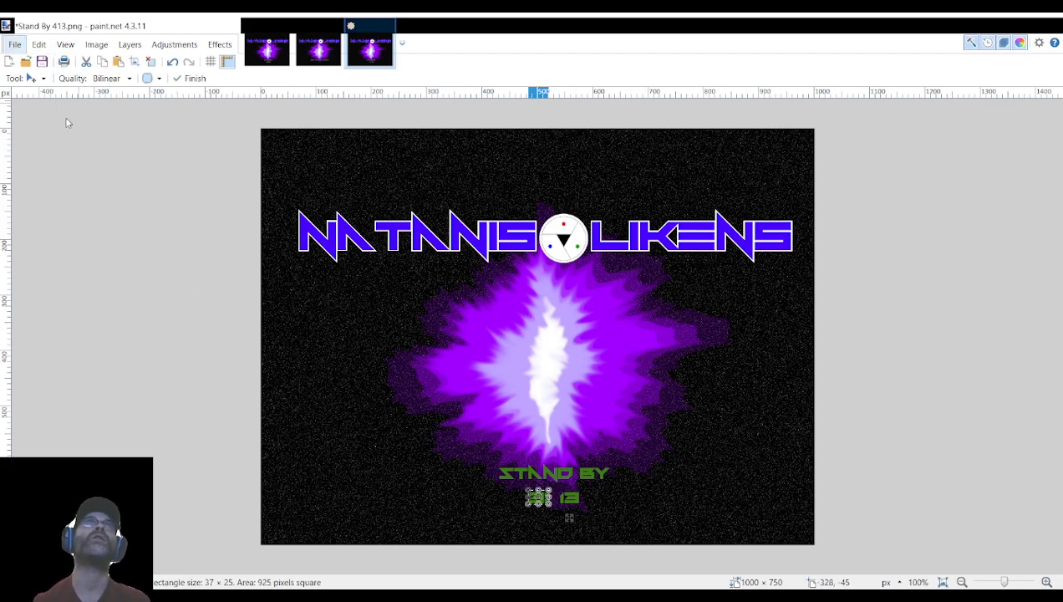
{"action": "left_click", "coordinate": [67, 149]}
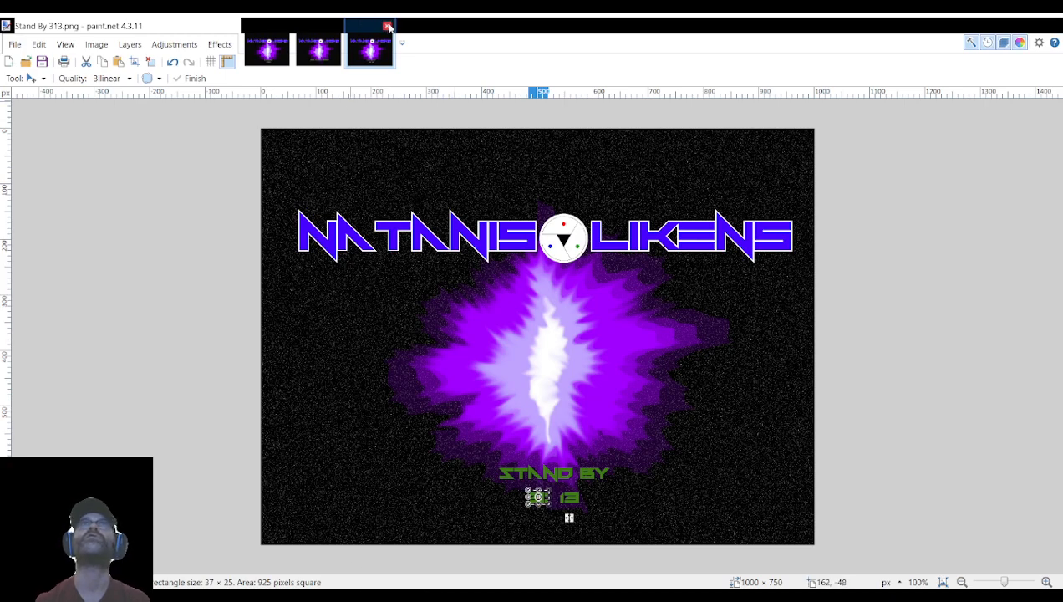
{"action": "left_click", "coordinate": [386, 28]}
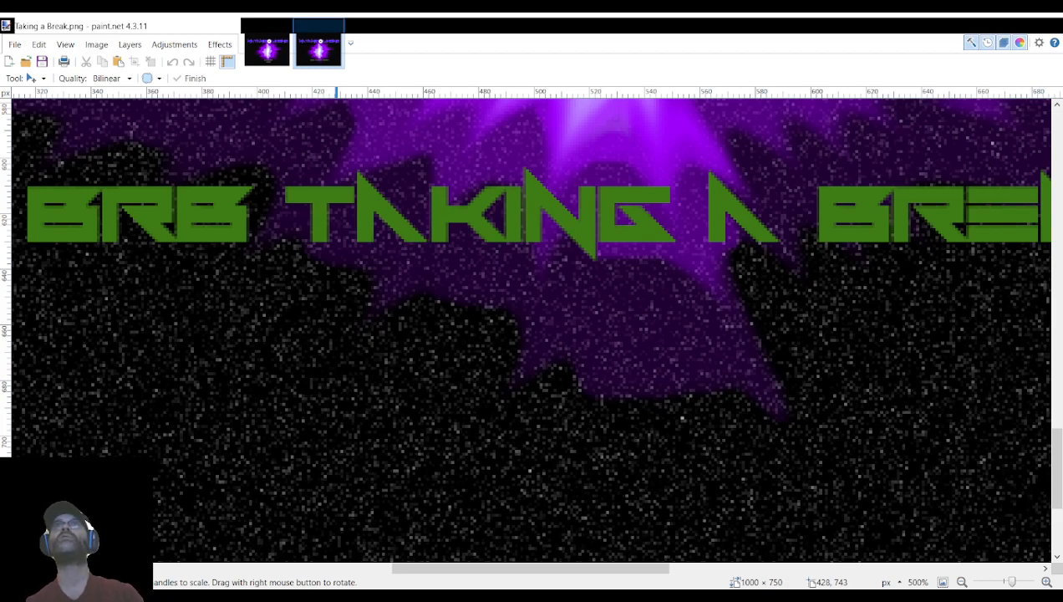
Open Stand By 414.png, paste the copied "3:" over its "4:", save it as Stand By 314.png and close it.
{"action": "double_click", "coordinate": [807, 347]}
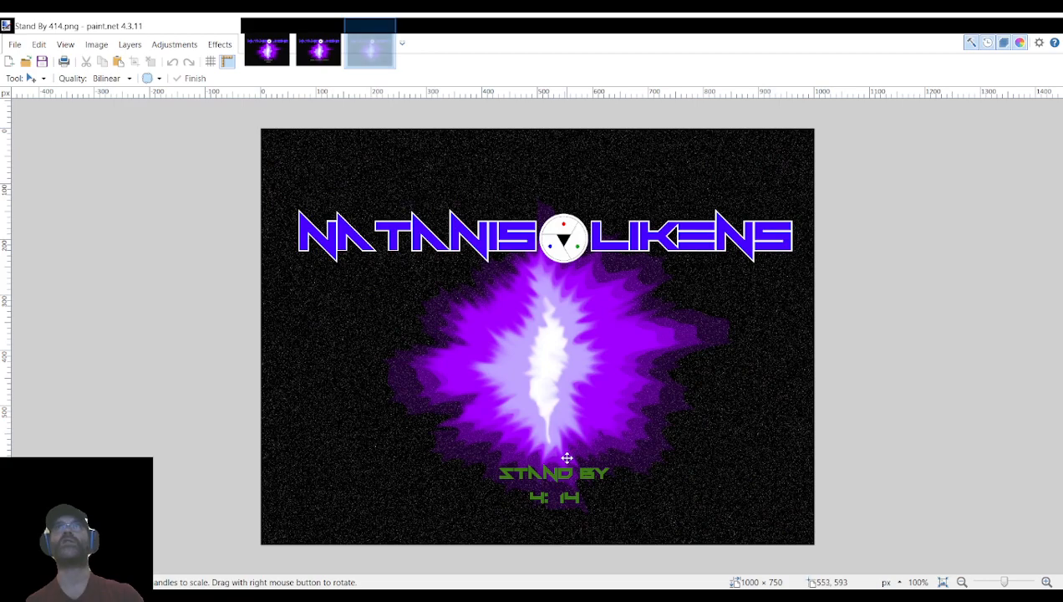
{"action": "key", "text": "ctrl+v"}
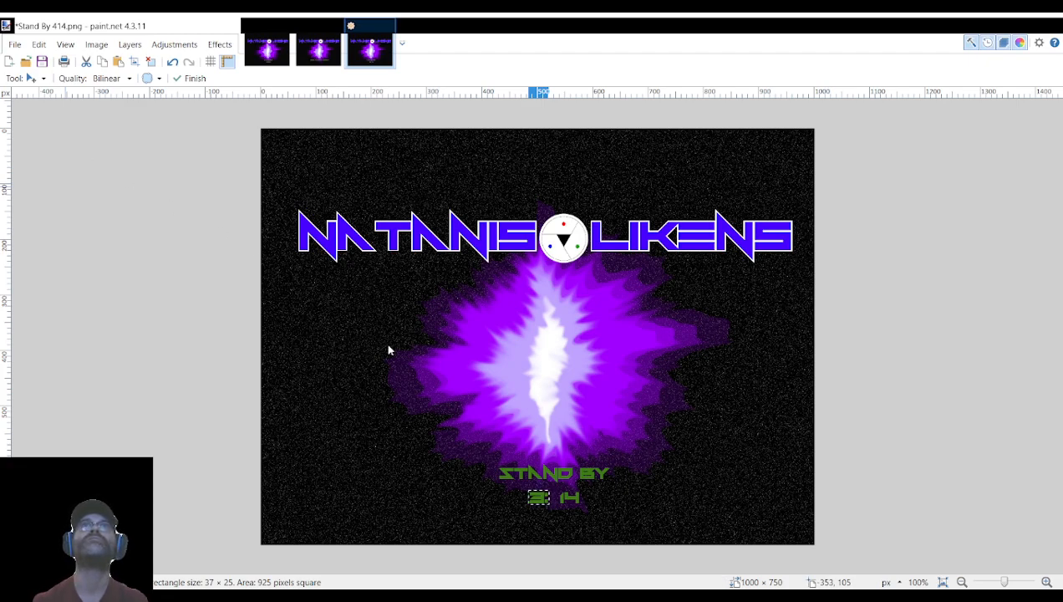
{"action": "left_click", "coordinate": [423, 326]}
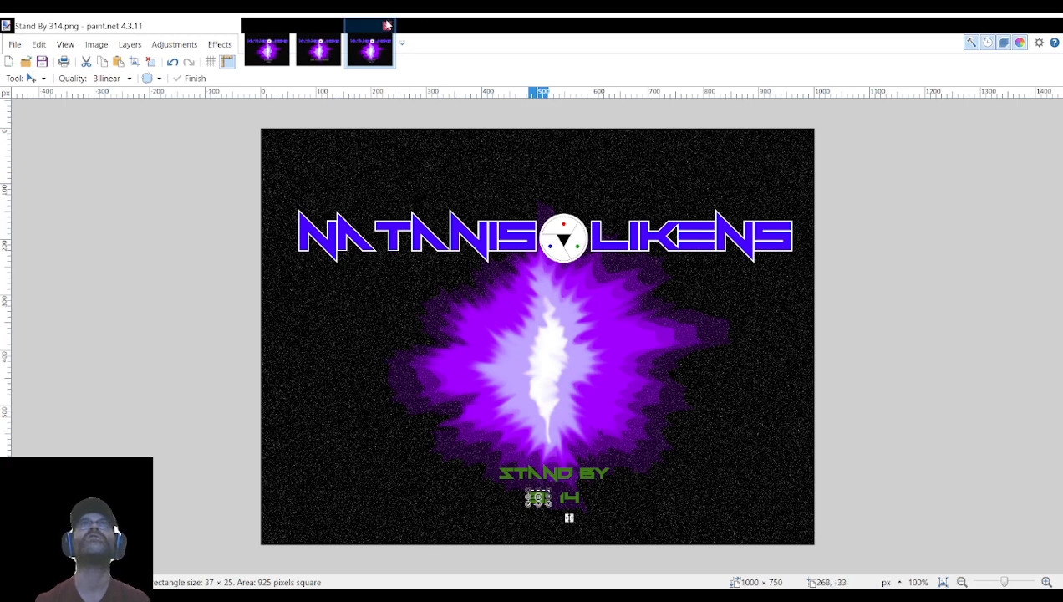
{"action": "key", "text": "ctrl+w"}
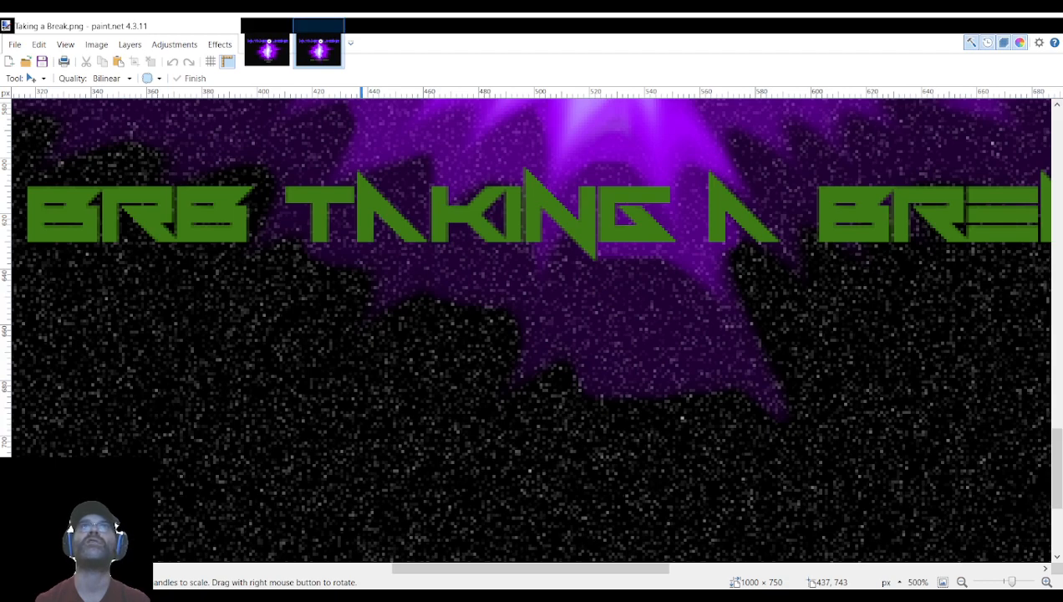
Paste "3:" over the "4:" in Stand By 415.png and Stand By 416.png, saving them as Stand By 315.png and Stand By 316.png and closing each.
{"action": "key", "text": "ctrl+v"}
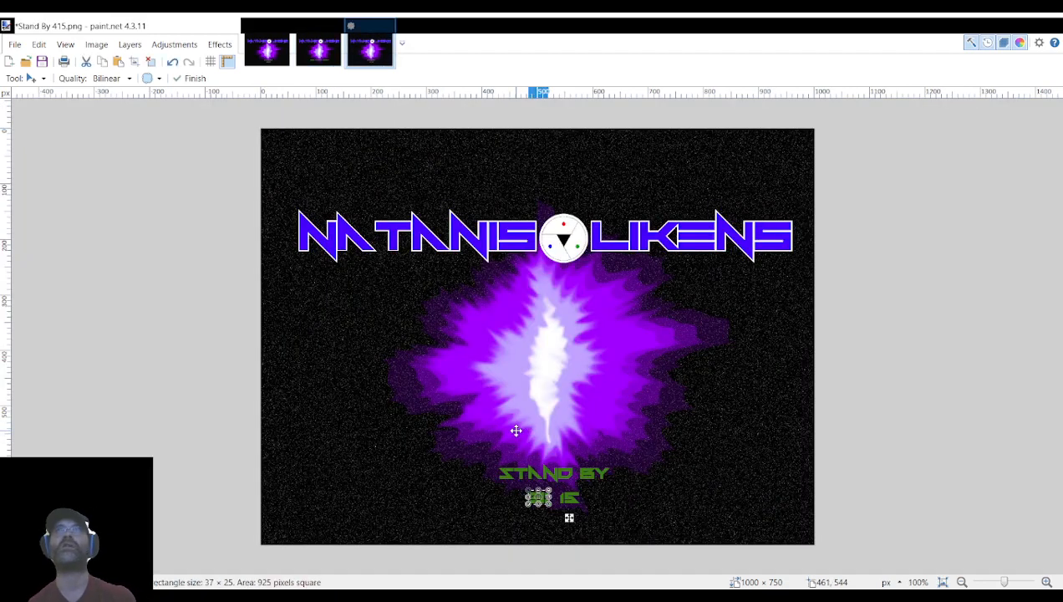
{"action": "left_click", "coordinate": [50, 155]}
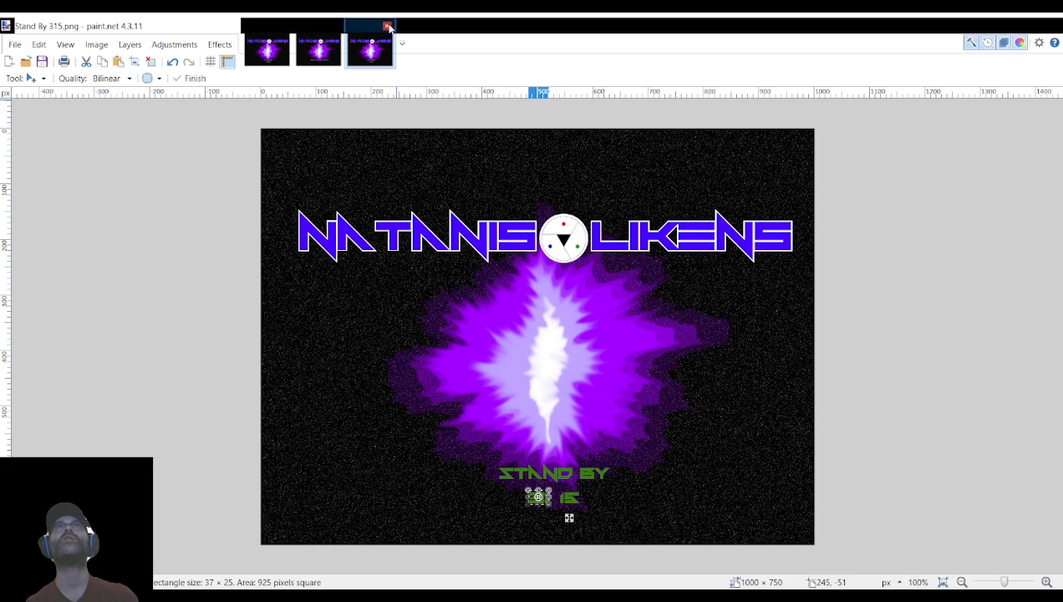
{"action": "left_click", "coordinate": [384, 25]}
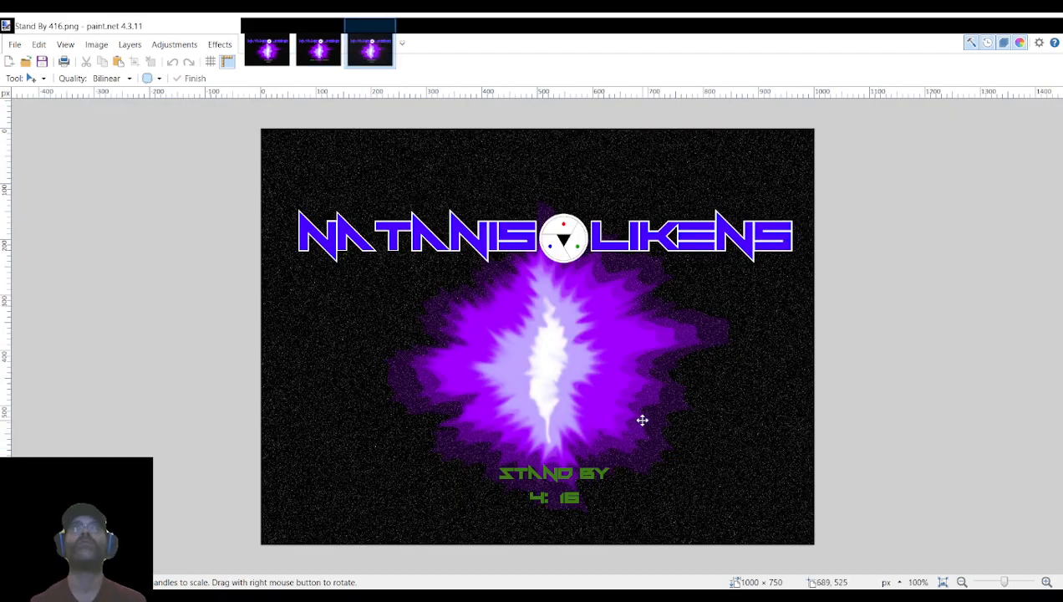
{"action": "key", "text": "ctrl+v"}
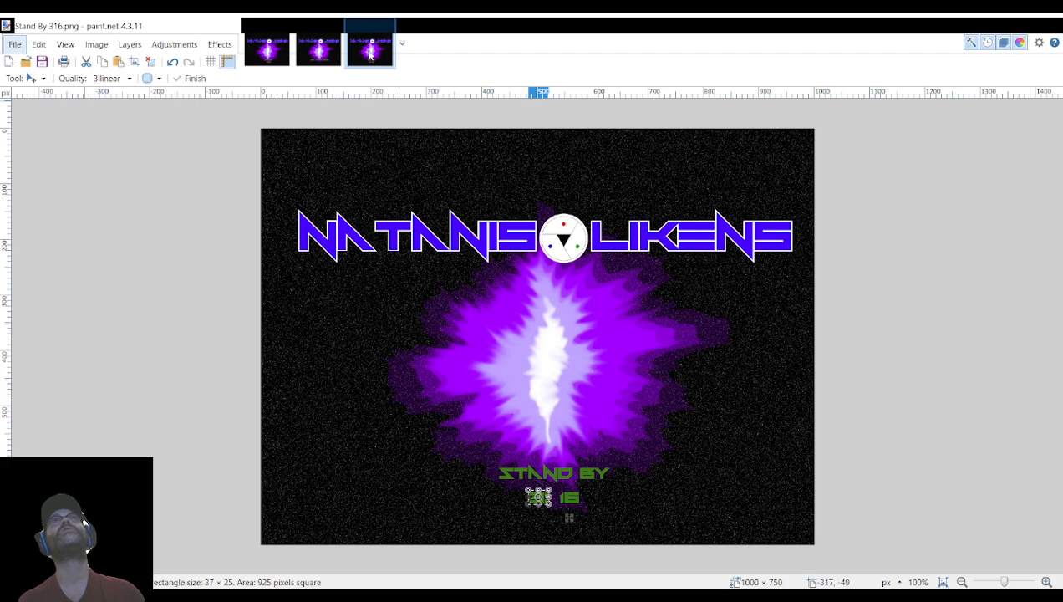
{"action": "left_click", "coordinate": [390, 25]}
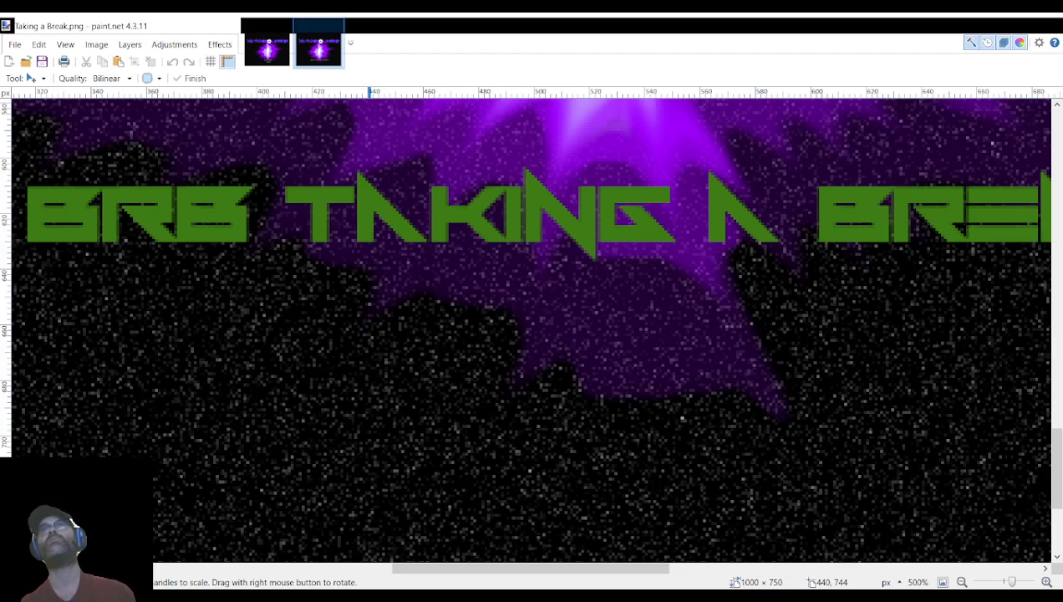
Turn Stand By 417.png and 418.png into 3:17 and 3:18 with the copied "3:", saving them as Stand By 317.png and 318.png and closing each.
{"action": "left_click", "coordinate": [817, 586]}
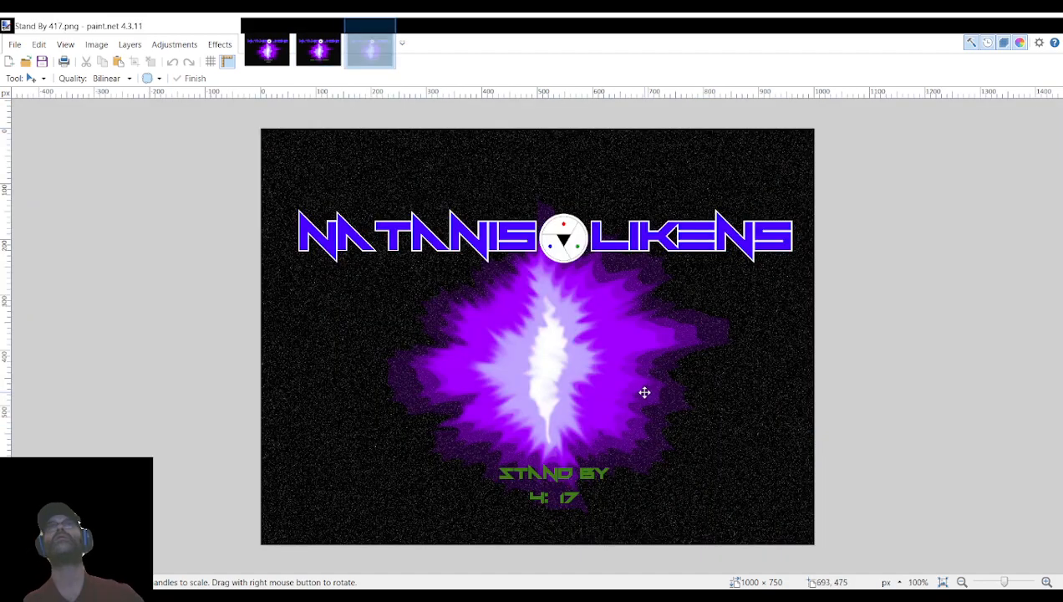
{"action": "key", "text": "Delete"}
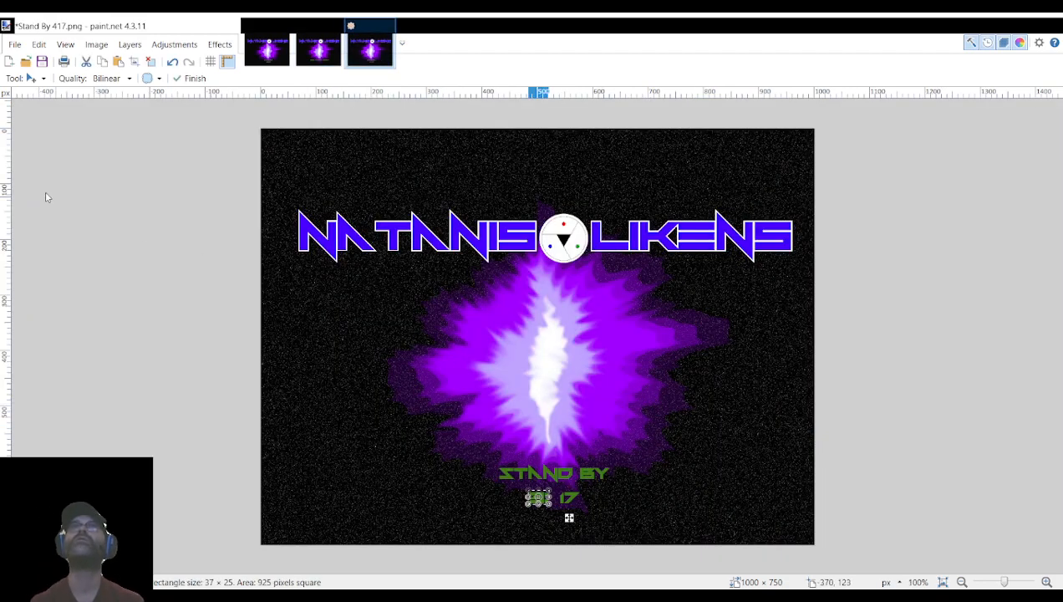
{"action": "left_click", "coordinate": [36, 145]}
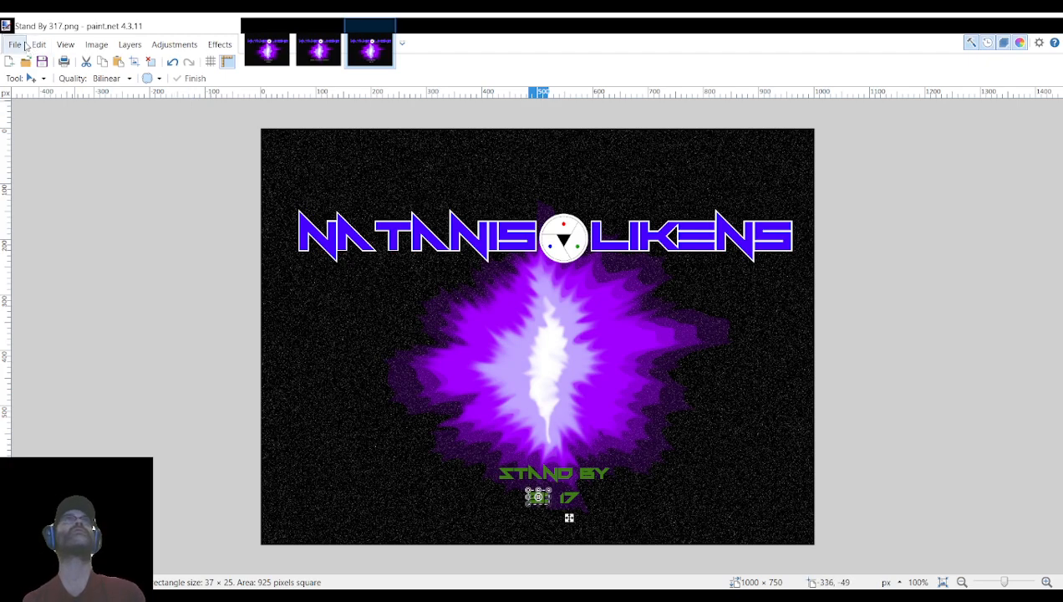
{"action": "left_click", "coordinate": [387, 27]}
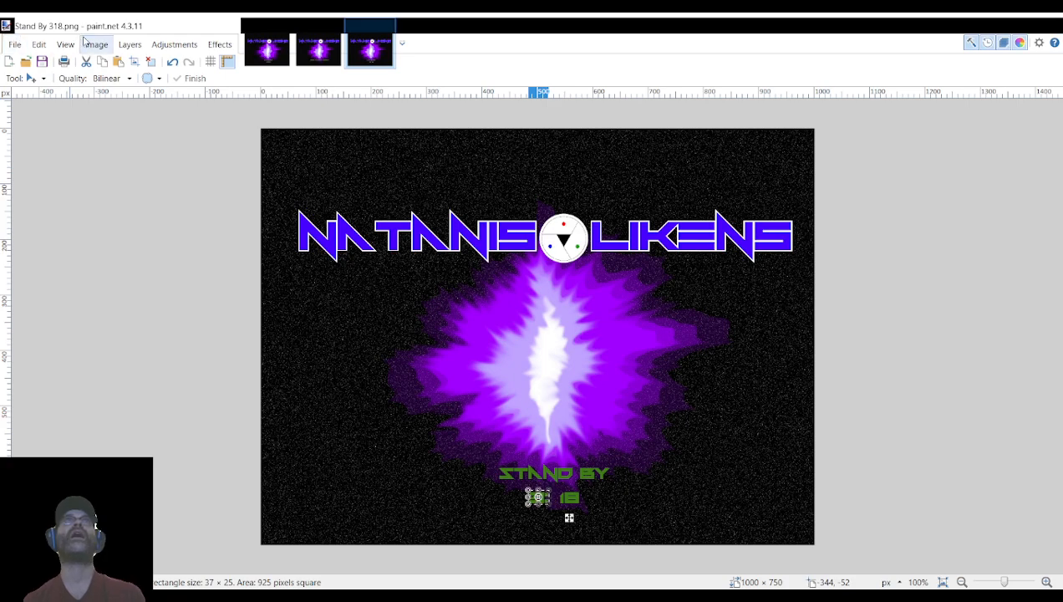
{"action": "left_click", "coordinate": [386, 28]}
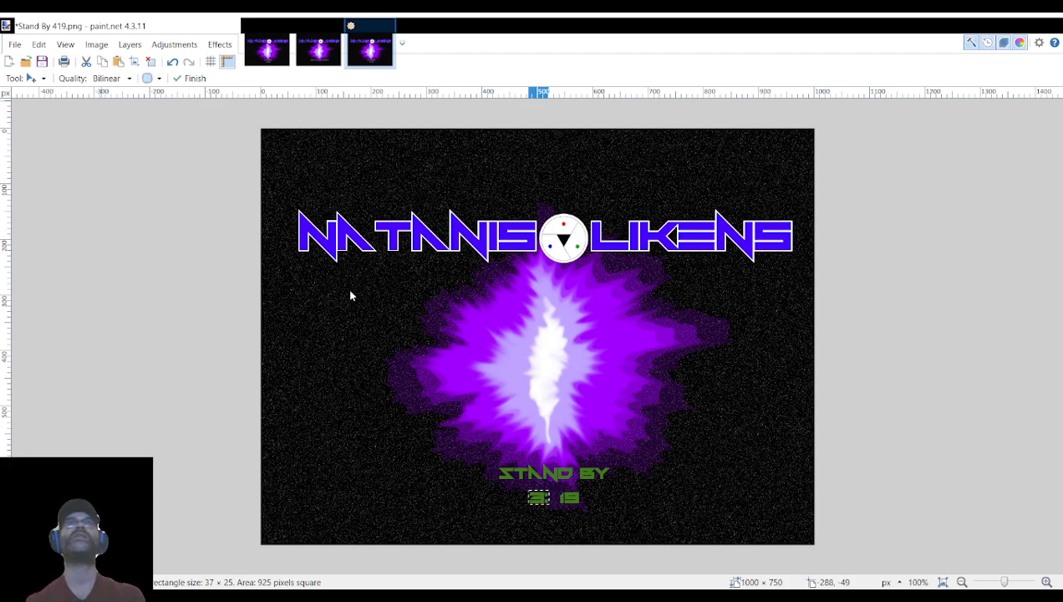
Save the 3:19 image as Stand By 319.png and the 3:20 image as Stand By 320.png, closing each one.
{"action": "left_click", "coordinate": [422, 334]}
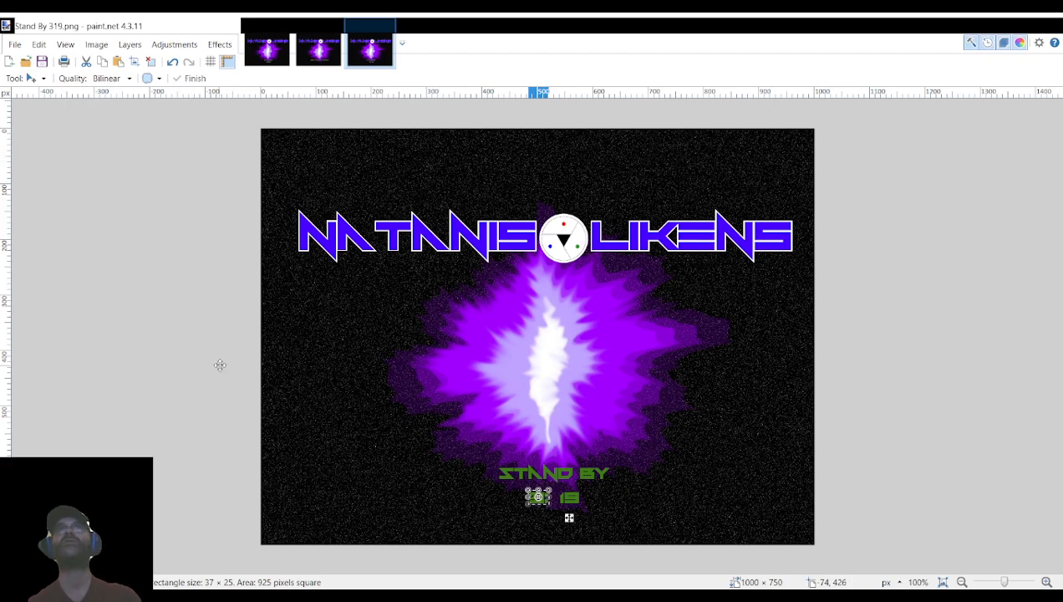
{"action": "left_click", "coordinate": [386, 28]}
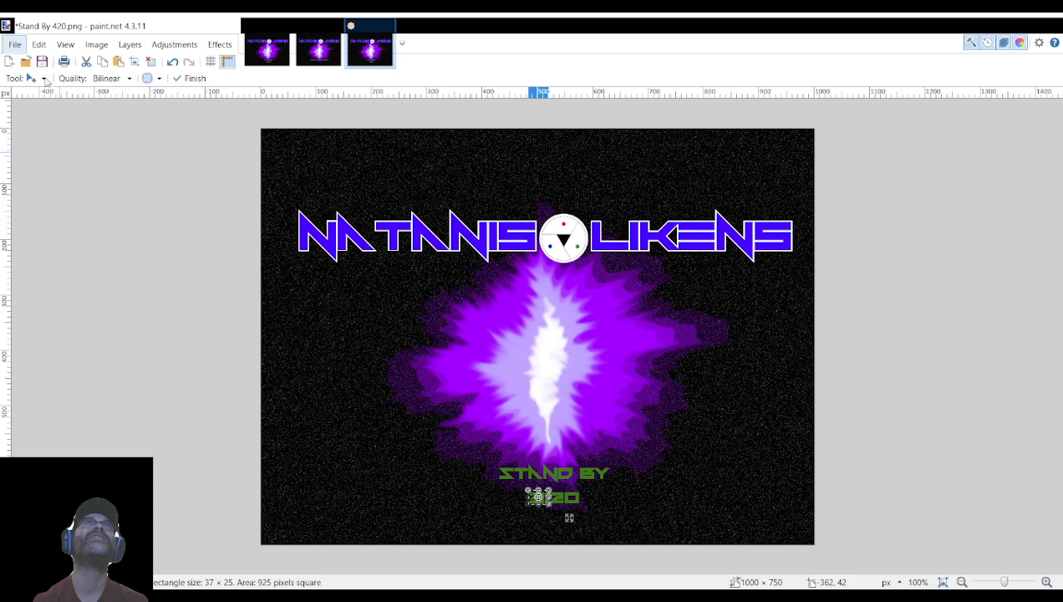
{"action": "left_click", "coordinate": [52, 153]}
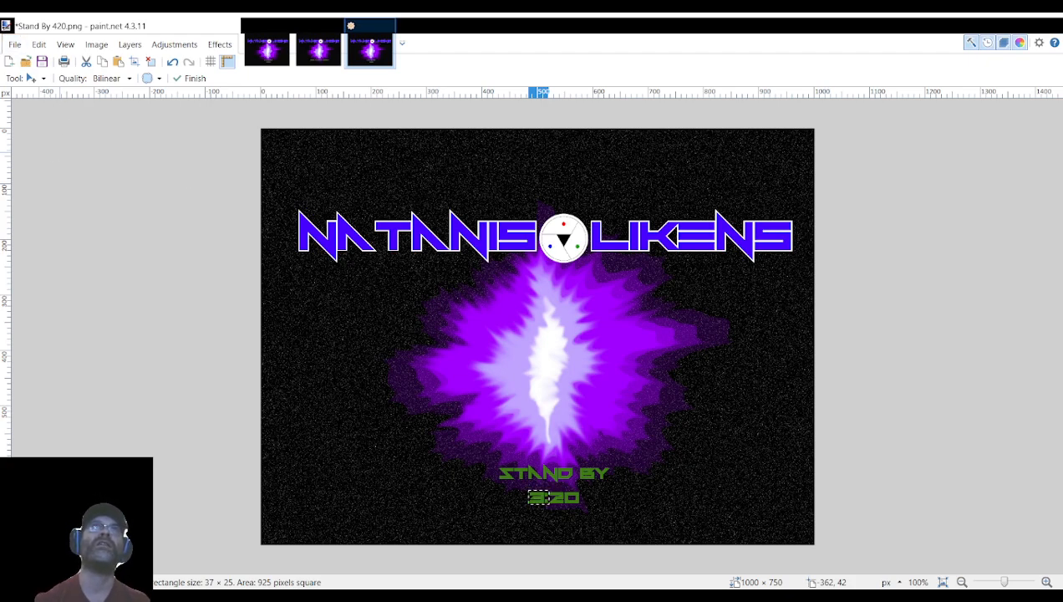
{"action": "left_click", "coordinate": [421, 333]}
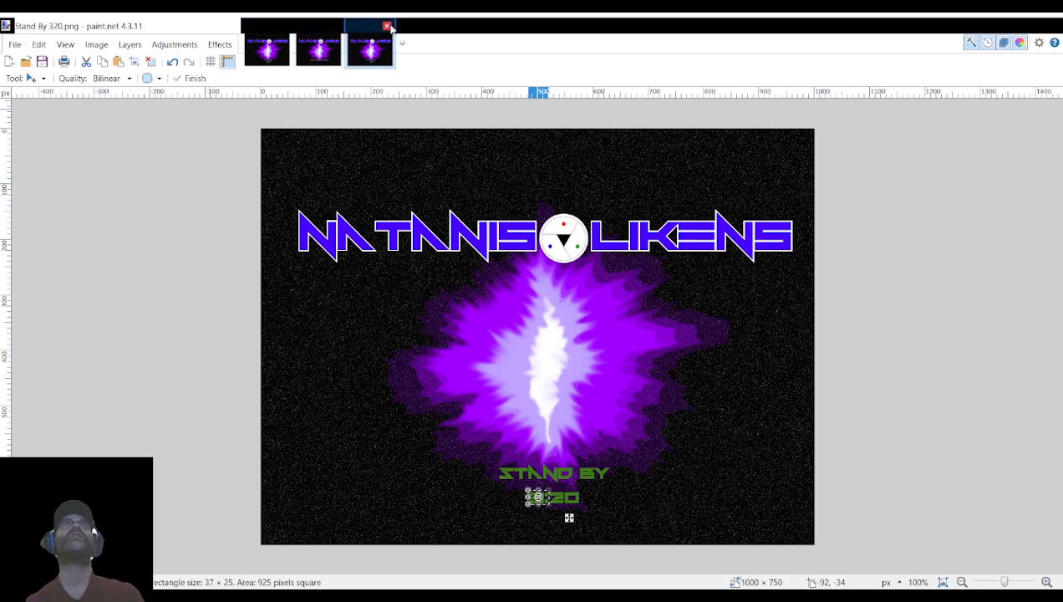
{"action": "left_click", "coordinate": [387, 27]}
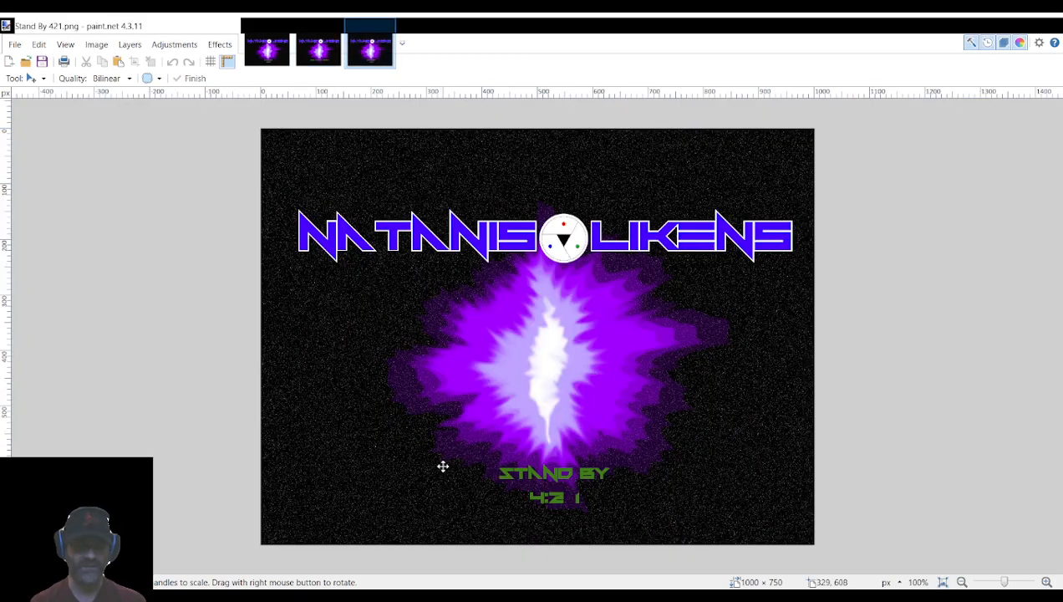
Paste "3:" over the "4:" in the 4:21, 4:22 and 4:23 images, saving them as Stand By 321.png, 322.png and 323.png and closing each.
{"action": "key", "text": "ctrl+v"}
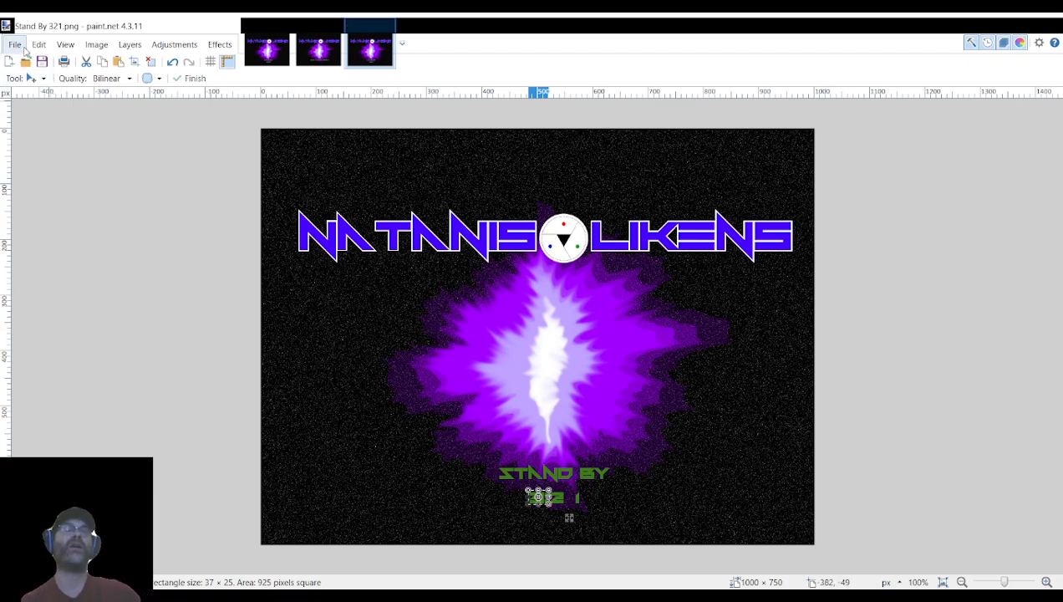
{"action": "left_click", "coordinate": [390, 33]}
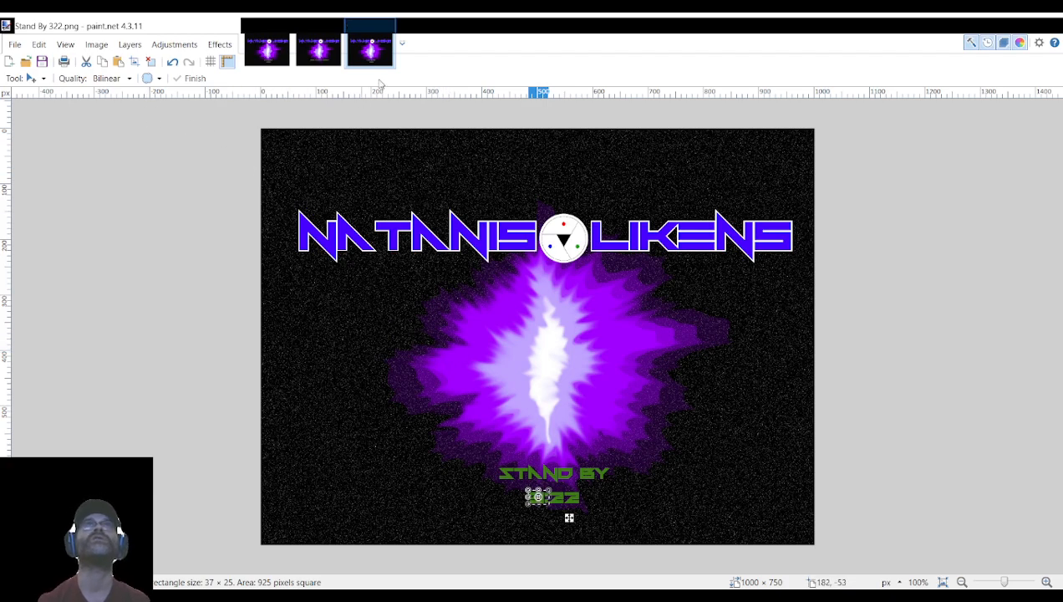
{"action": "left_click", "coordinate": [389, 27]}
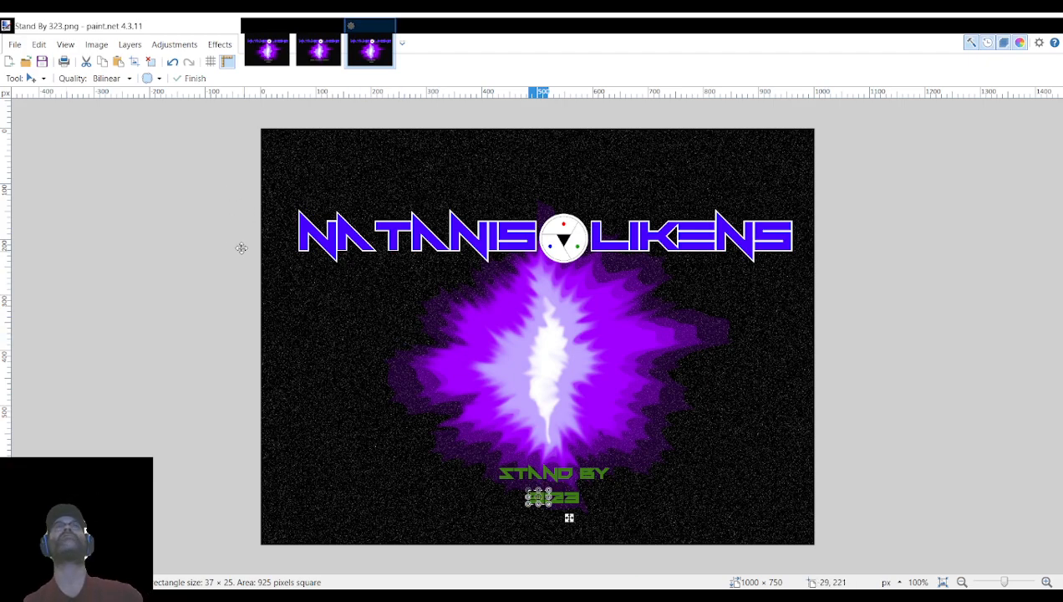
{"action": "left_click", "coordinate": [388, 25]}
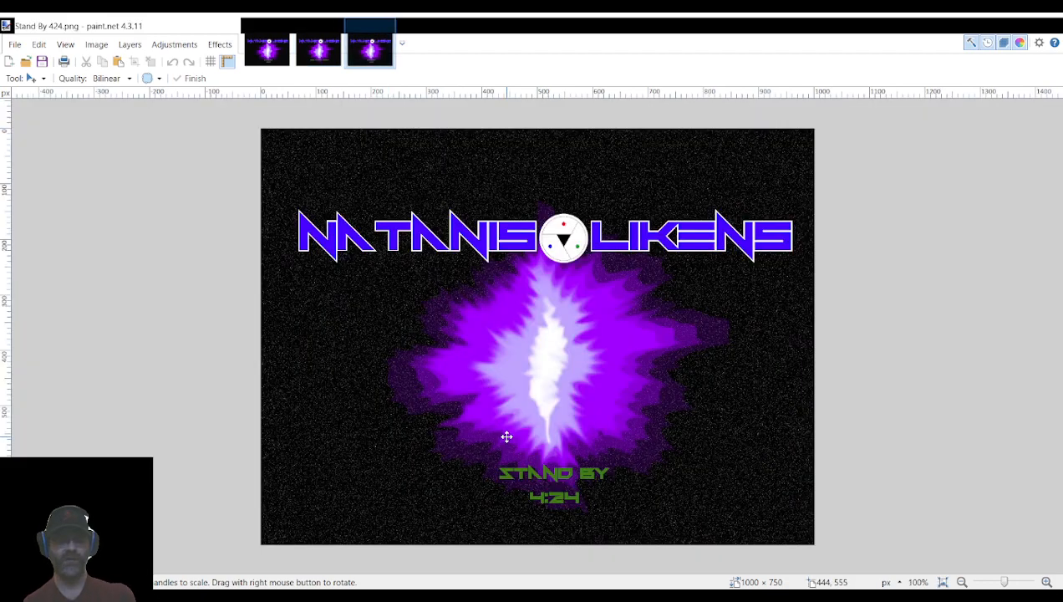
Paste the copied "3:" over the "4:" in Stand By 424.png, save it as Stand By 324.png and close it.
{"action": "key", "text": "ctrl+v"}
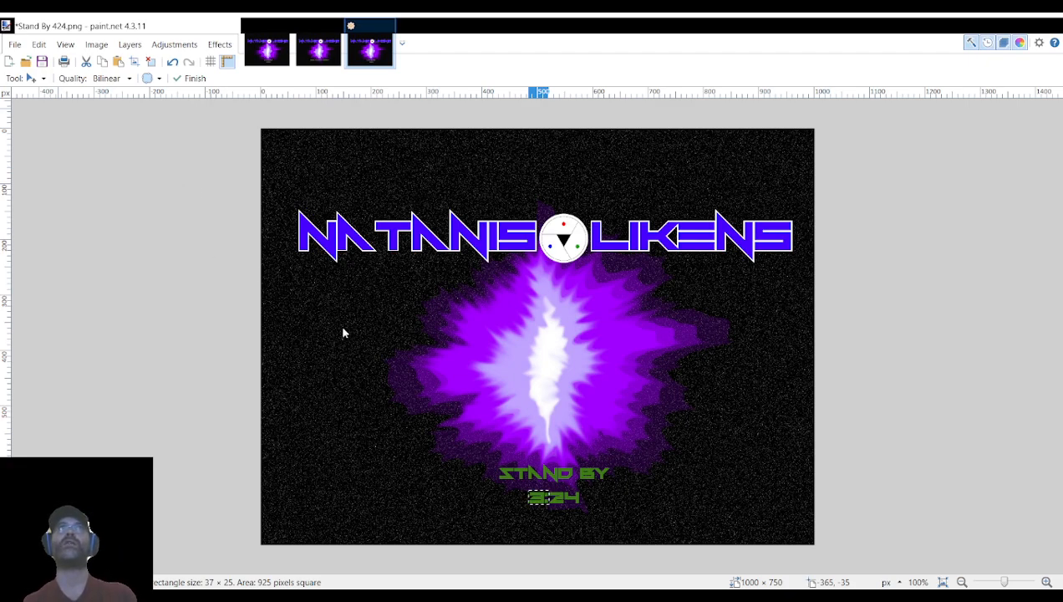
{"action": "left_click", "coordinate": [397, 335]}
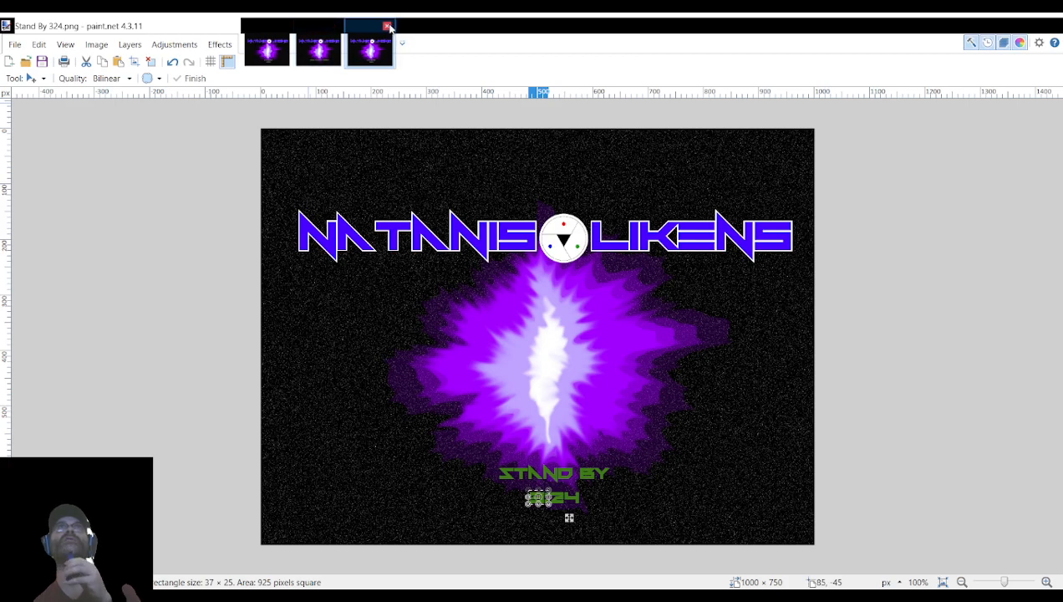
{"action": "left_click", "coordinate": [389, 26]}
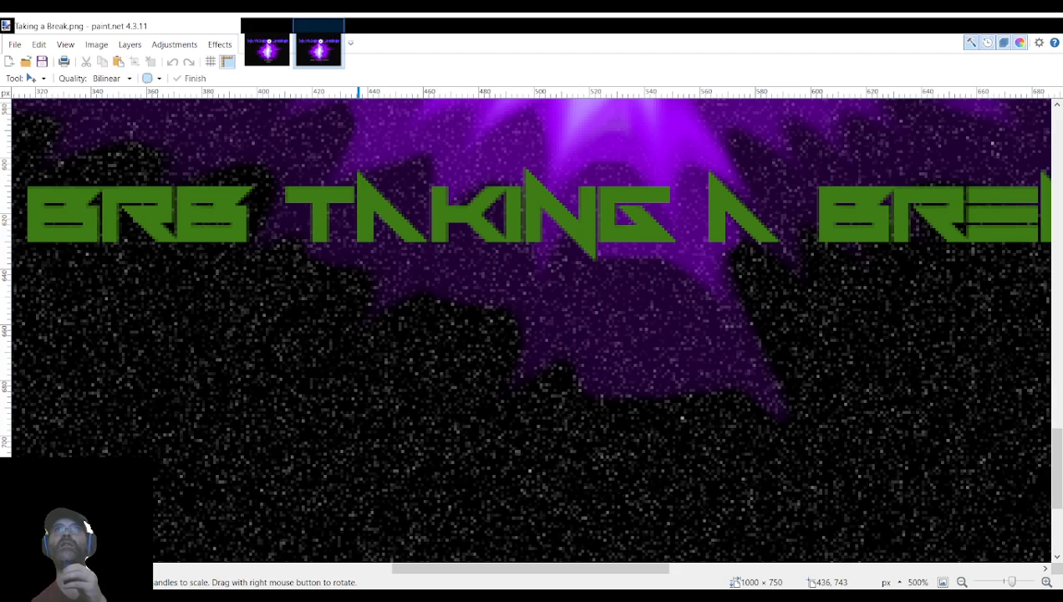
Open Stand By 425.png, paste the copied "3:" over its "4:", save it as Stand By 325.png and close it.
{"action": "double_click", "coordinate": [675, 439]}
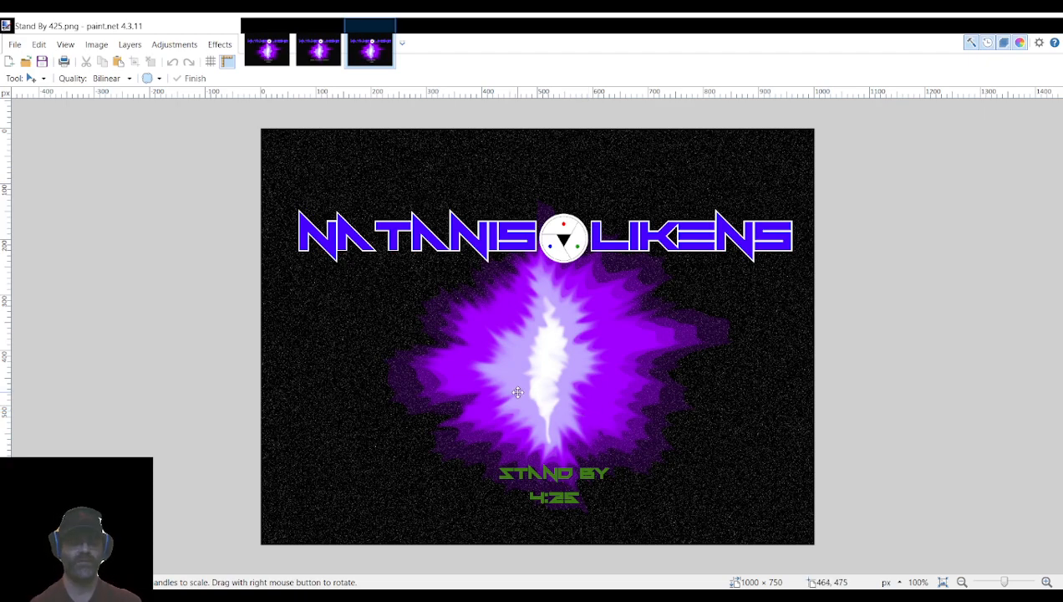
{"action": "key", "text": "ctrl+v"}
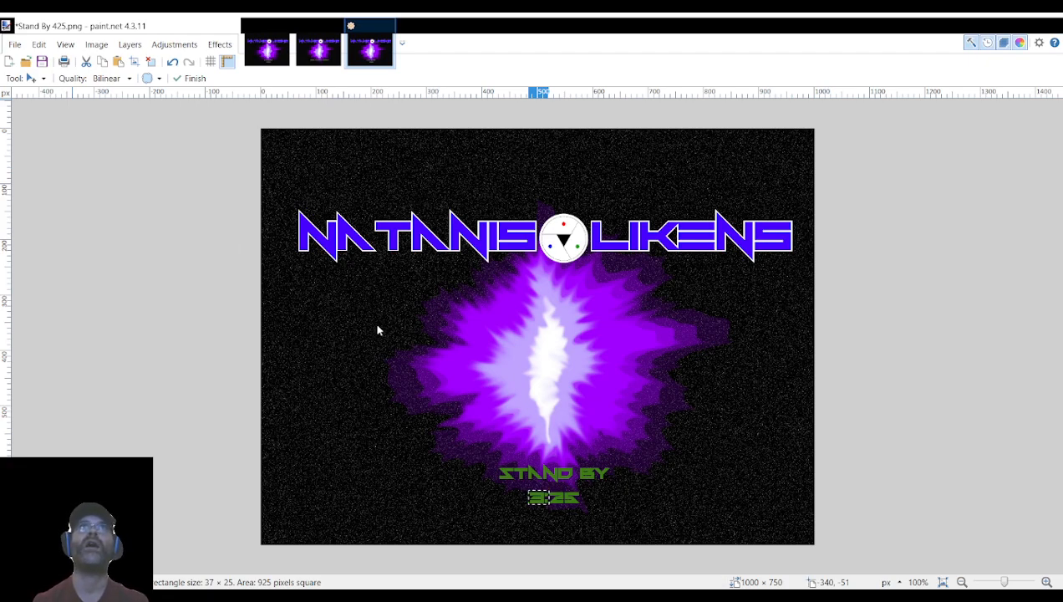
{"action": "left_click", "coordinate": [396, 333]}
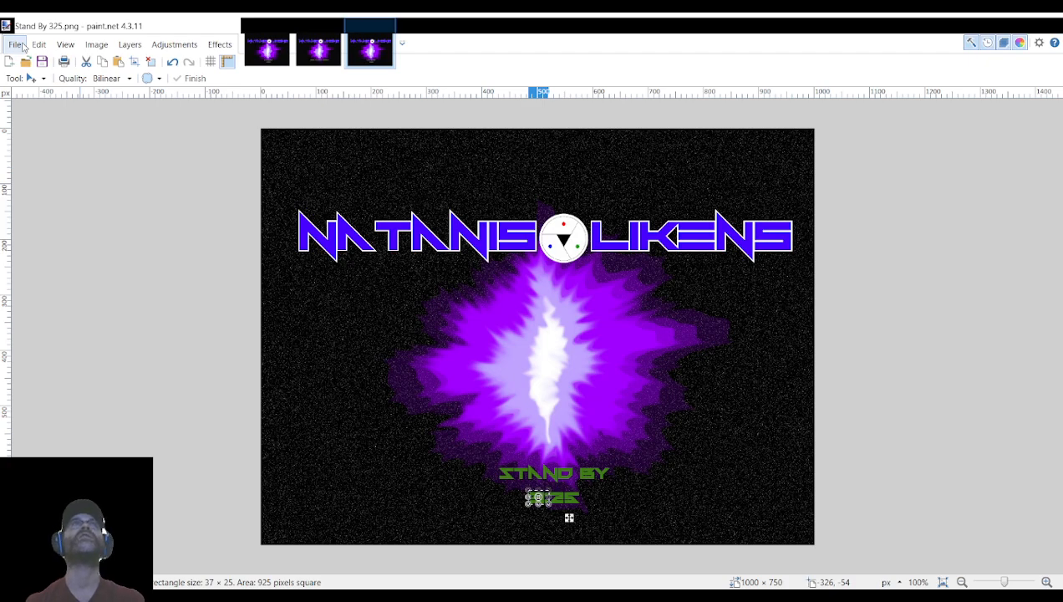
{"action": "left_click", "coordinate": [387, 25]}
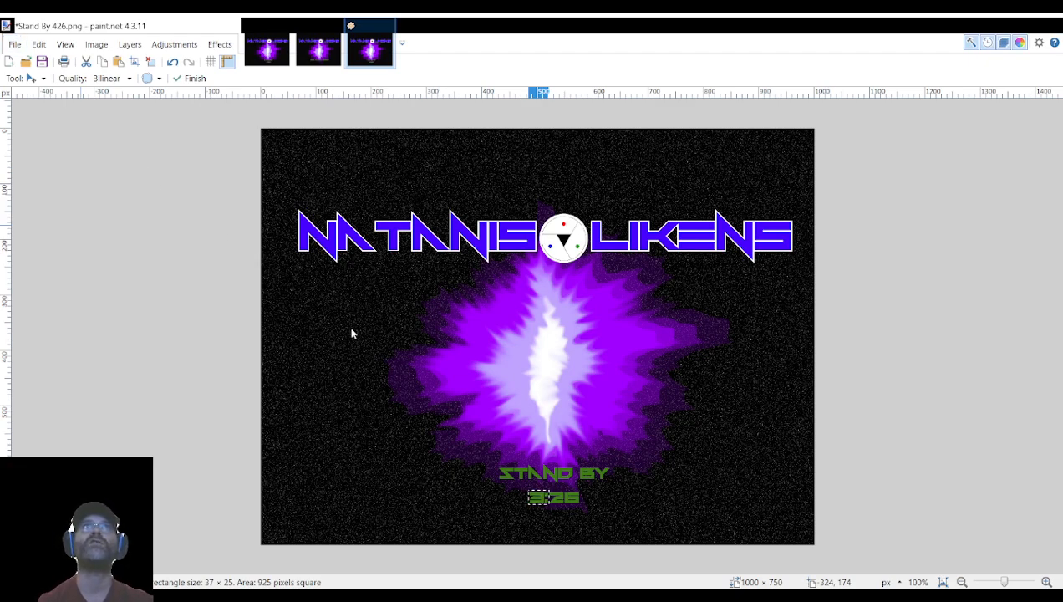
Save the 3:26 image made from Stand By 426.png as Stand By 326.png.
{"action": "left_click", "coordinate": [427, 338]}
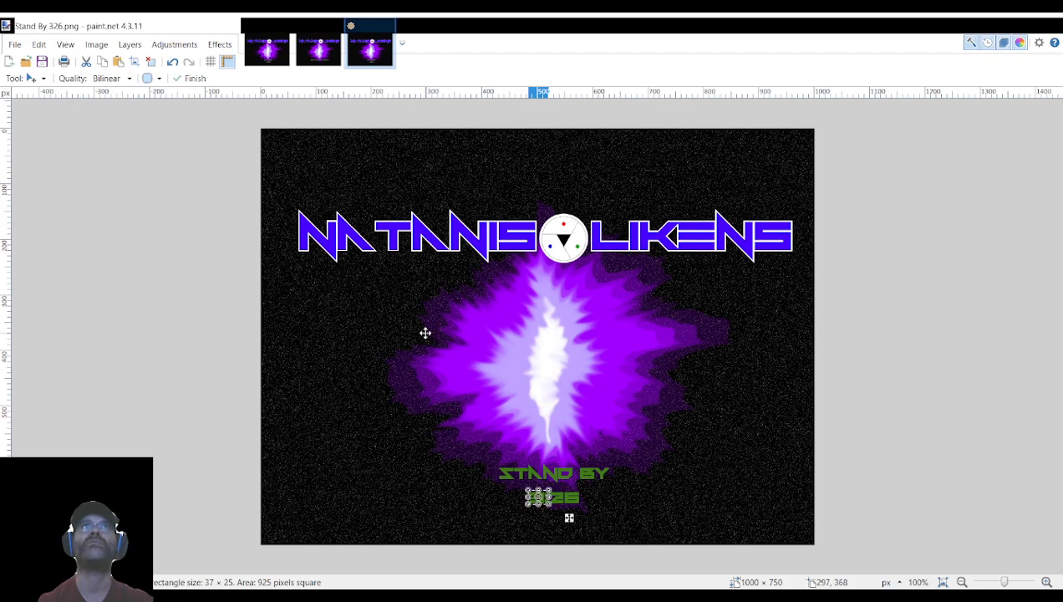
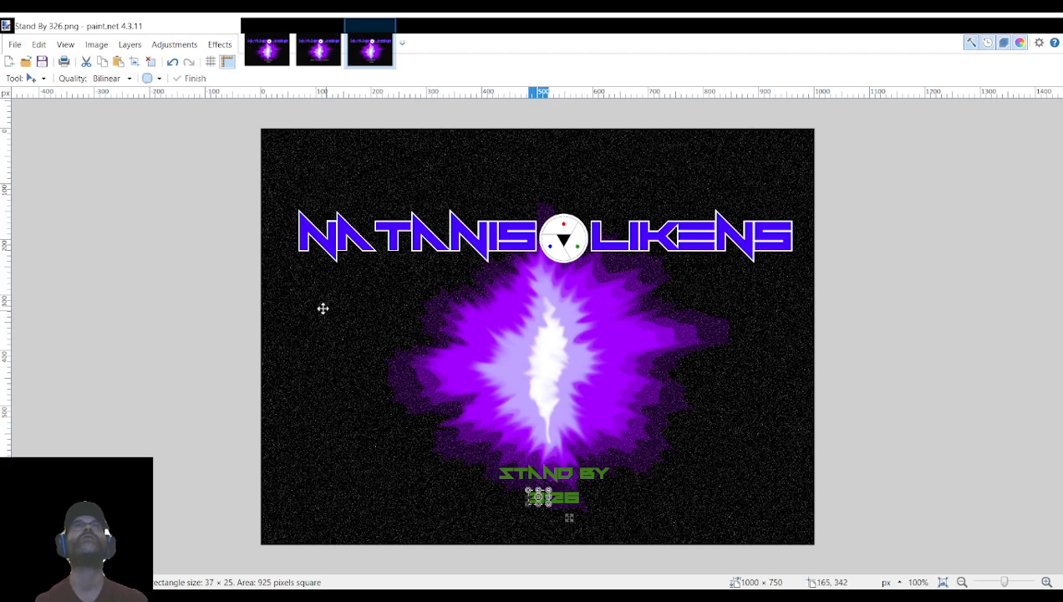
Close Stand By 326.png, paste the copied "3:" over the "4:" in Stand By 427.png, save it as Stand By 327.png and close it.
{"action": "left_click", "coordinate": [389, 26]}
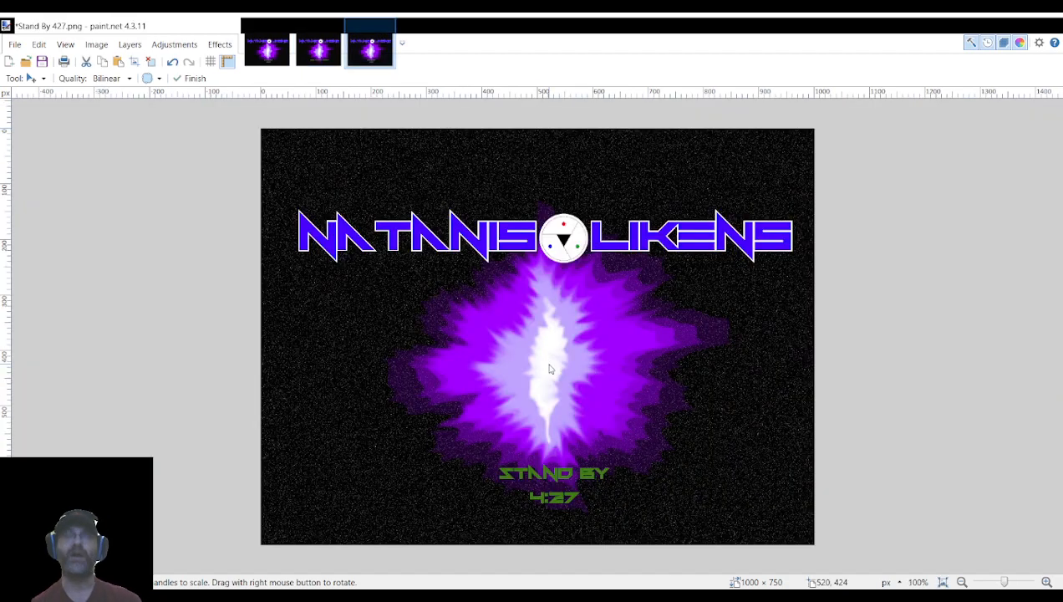
{"action": "key", "text": "ctrl+v"}
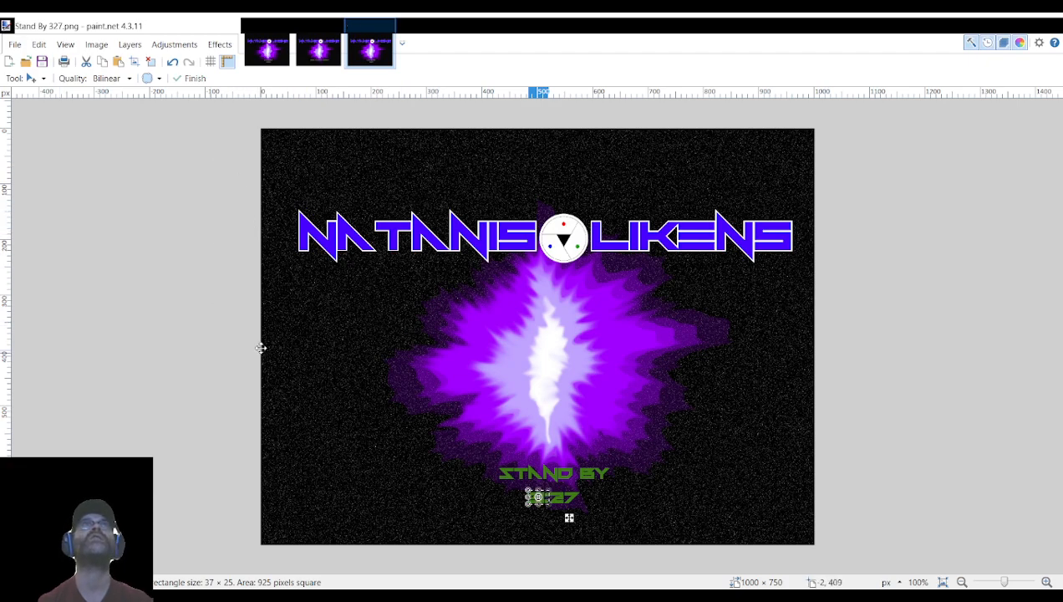
{"action": "left_click", "coordinate": [387, 26]}
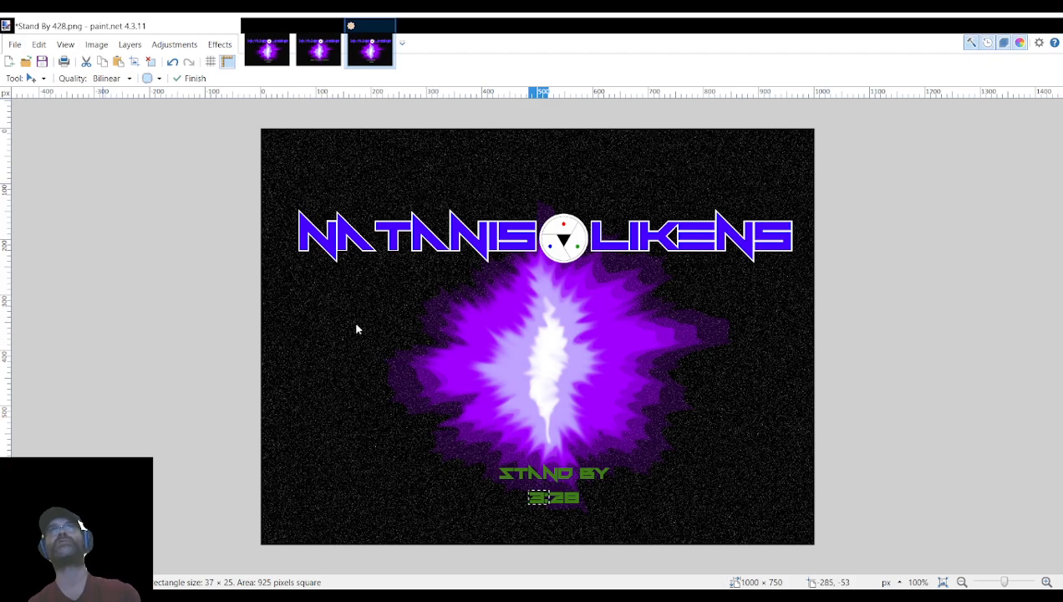
Save the 3:28 image as Stand By 328.png and the 3:29 image as Stand By 329.png, closing each.
{"action": "key", "text": "ctrl+s"}
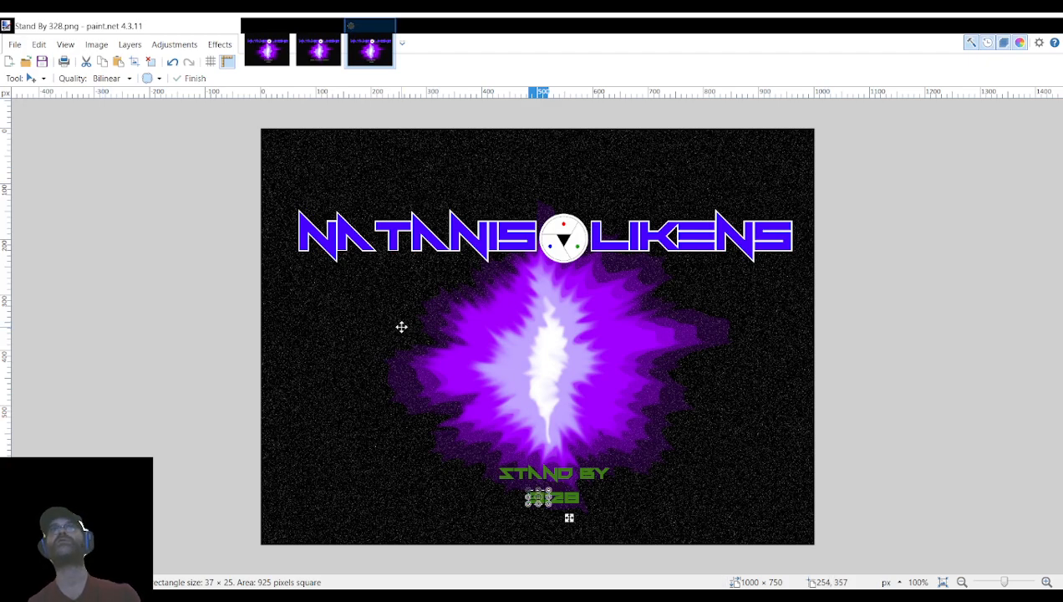
{"action": "left_click", "coordinate": [390, 38]}
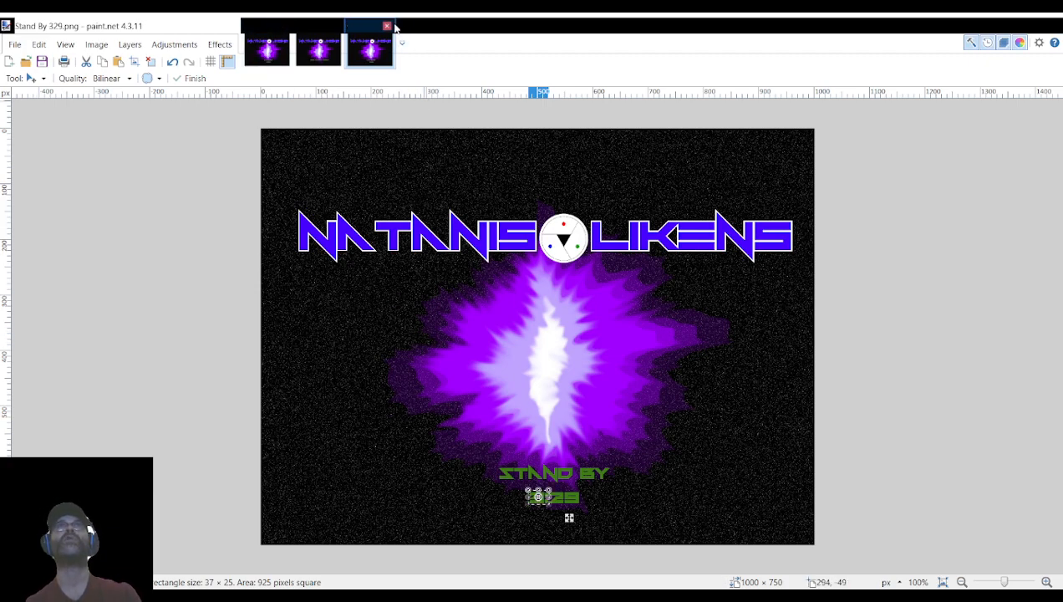
{"action": "left_click", "coordinate": [388, 28]}
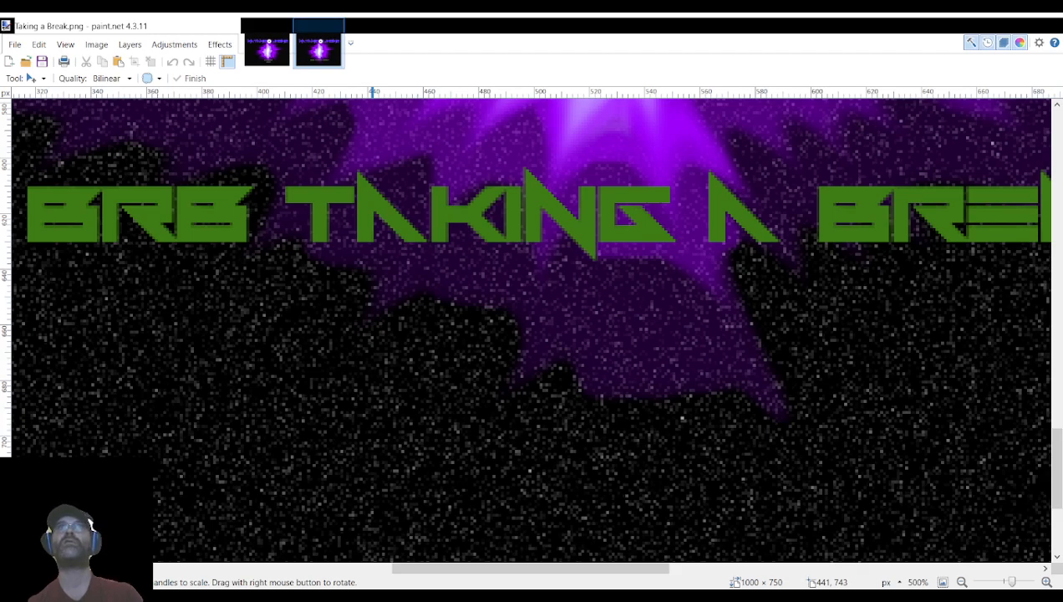
Paste "3:" over the "4:" in the 4:30 and 4:31 images, saving them as Stand By 330.png and 331.png and closing each.
{"action": "key", "text": "ctrl+v"}
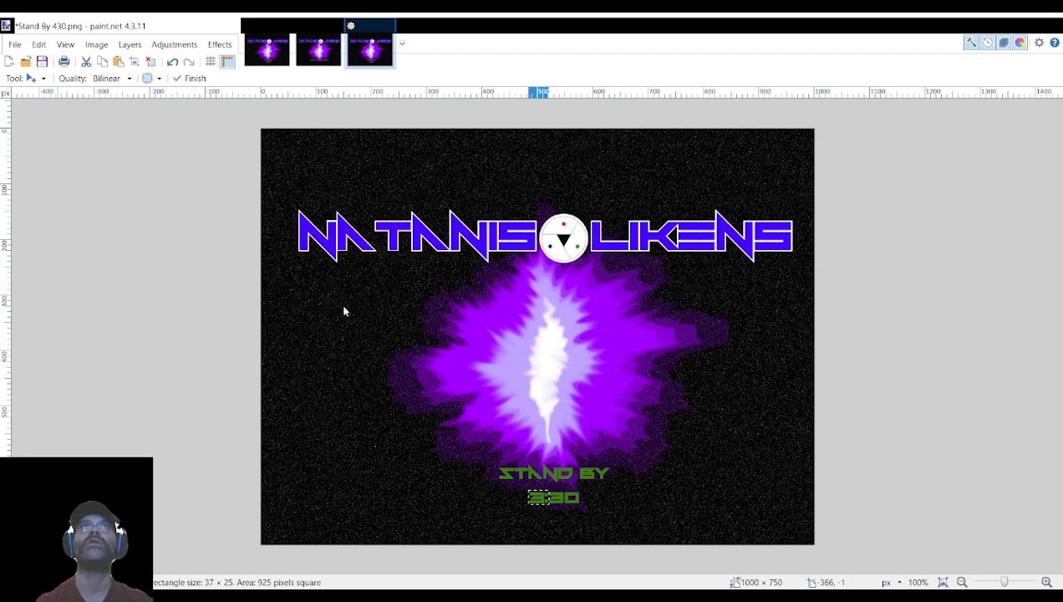
{"action": "left_click", "coordinate": [411, 334]}
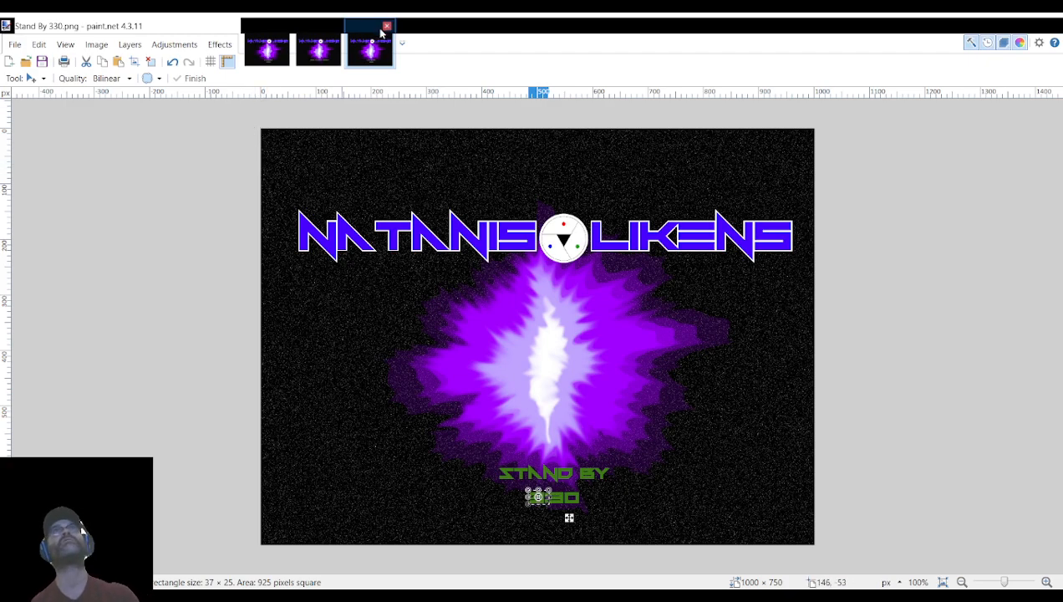
{"action": "left_click", "coordinate": [386, 26]}
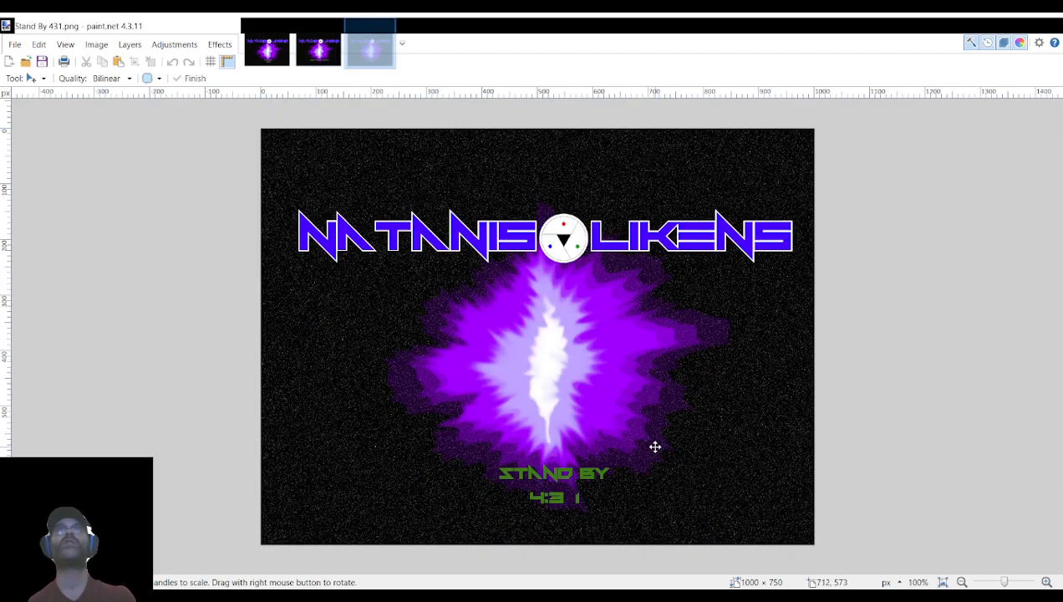
{"action": "key", "text": "ctrl+v"}
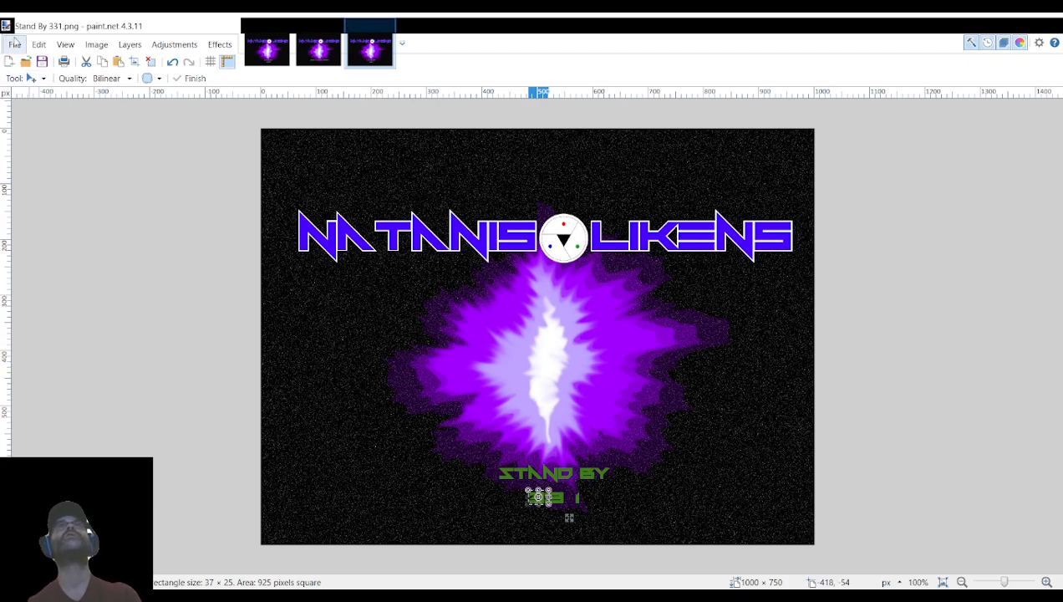
{"action": "left_click", "coordinate": [387, 28]}
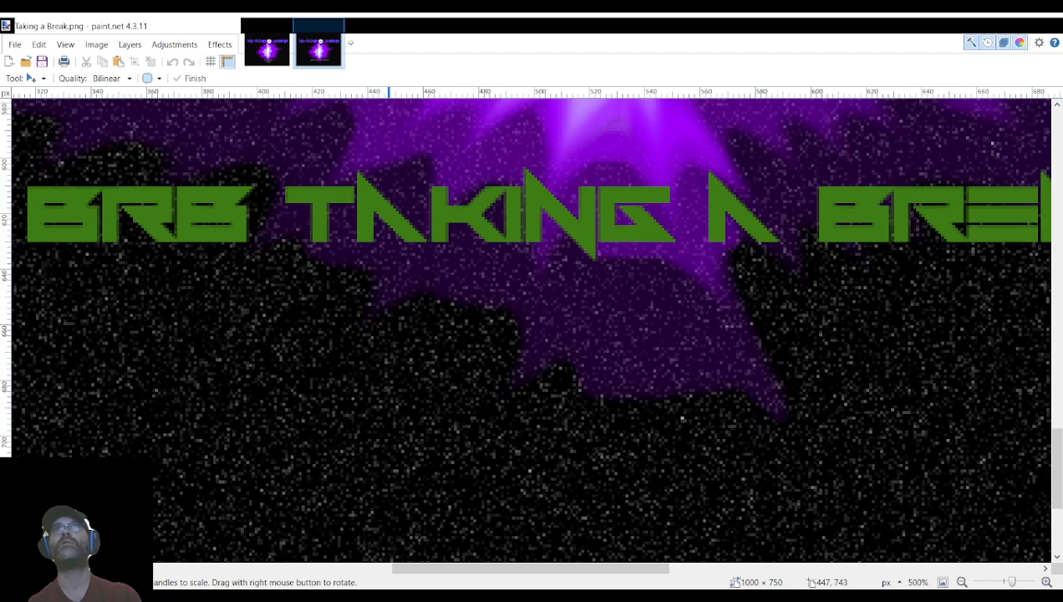
Paste "3:" over the "4:" in Stand By 432.png and 433.png, saving them as Stand By 332.png and 333.png and closing each.
{"action": "left_click", "coordinate": [759, 446]}
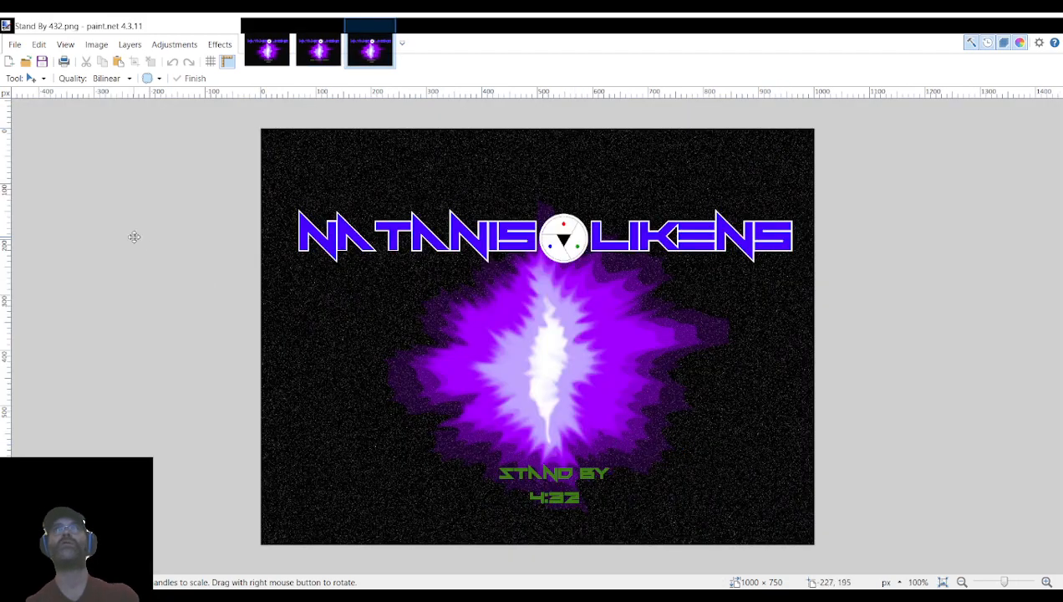
{"action": "key", "text": "ctrl+v"}
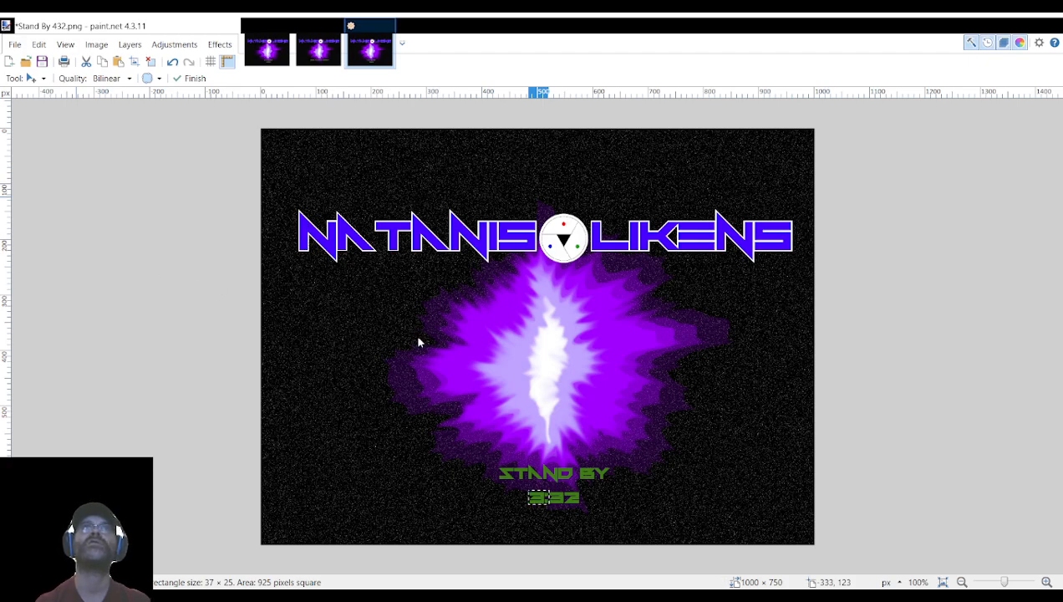
{"action": "key", "text": "ctrl+s"}
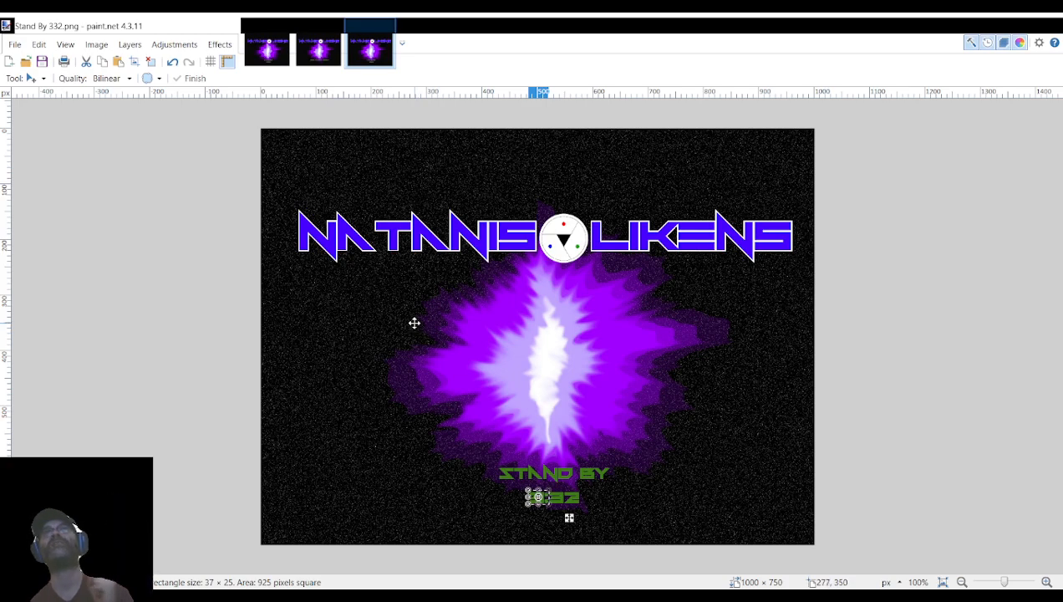
{"action": "left_click", "coordinate": [389, 27]}
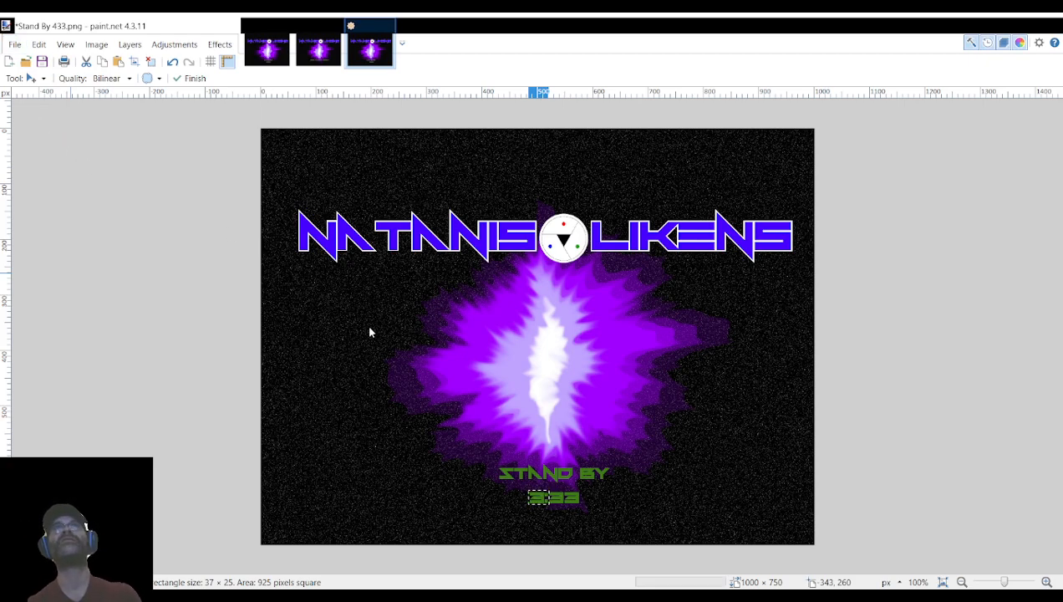
{"action": "left_click", "coordinate": [410, 332]}
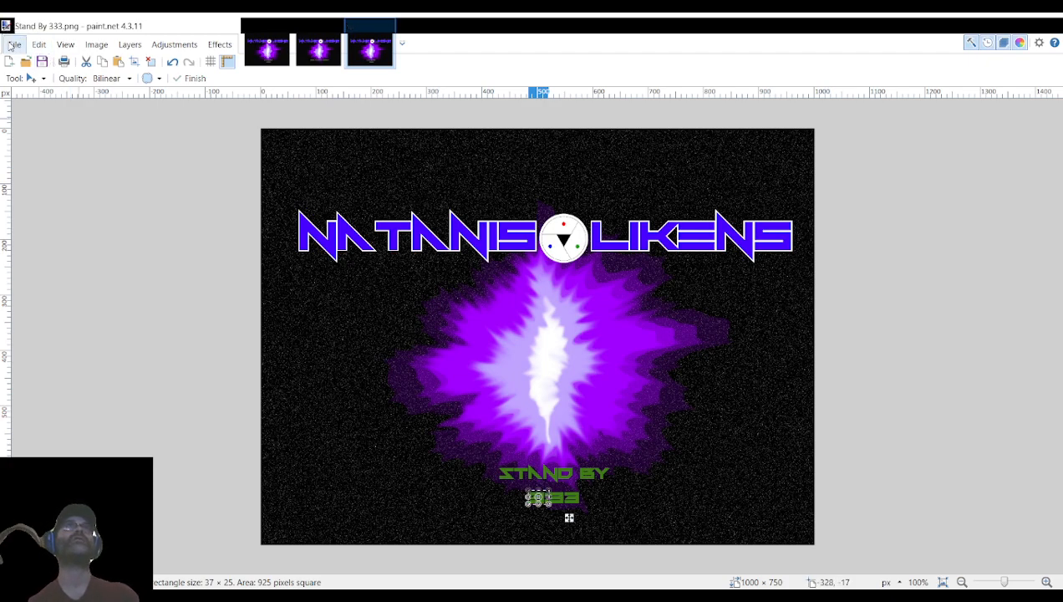
{"action": "left_click", "coordinate": [387, 28]}
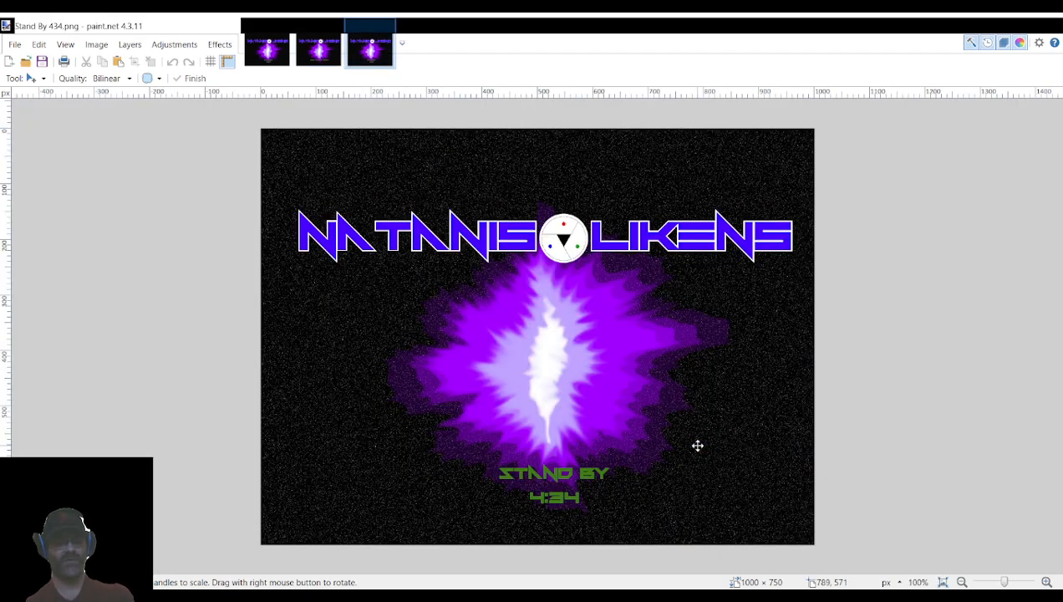
Paste "3:" over the "4:" in the 4:34 and 4:35 images, saving them as Stand By 334.png and 335.png and closing each.
{"action": "key", "text": "ctrl+v"}
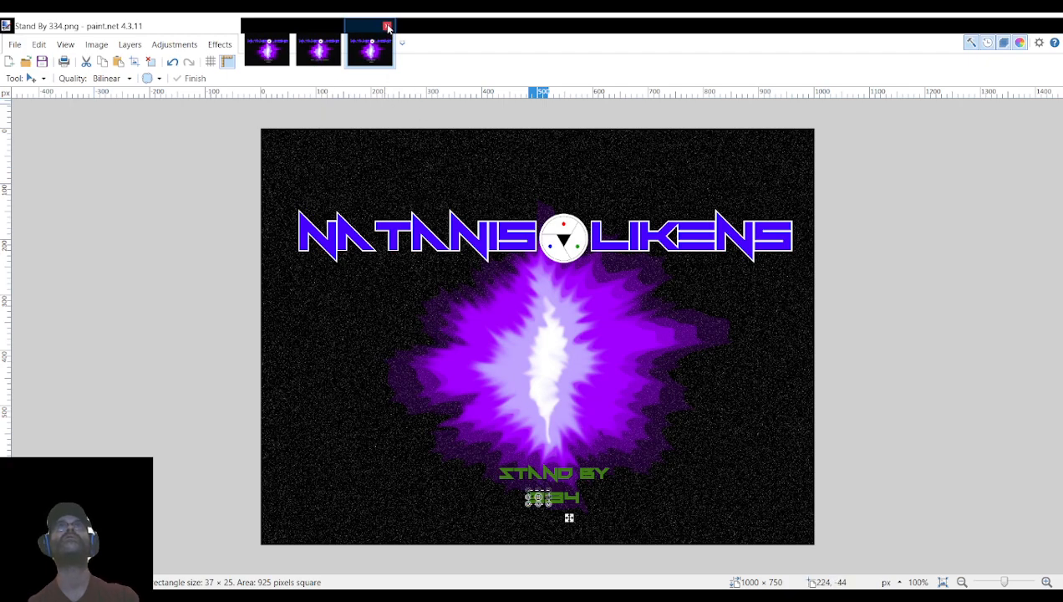
{"action": "left_click", "coordinate": [387, 27]}
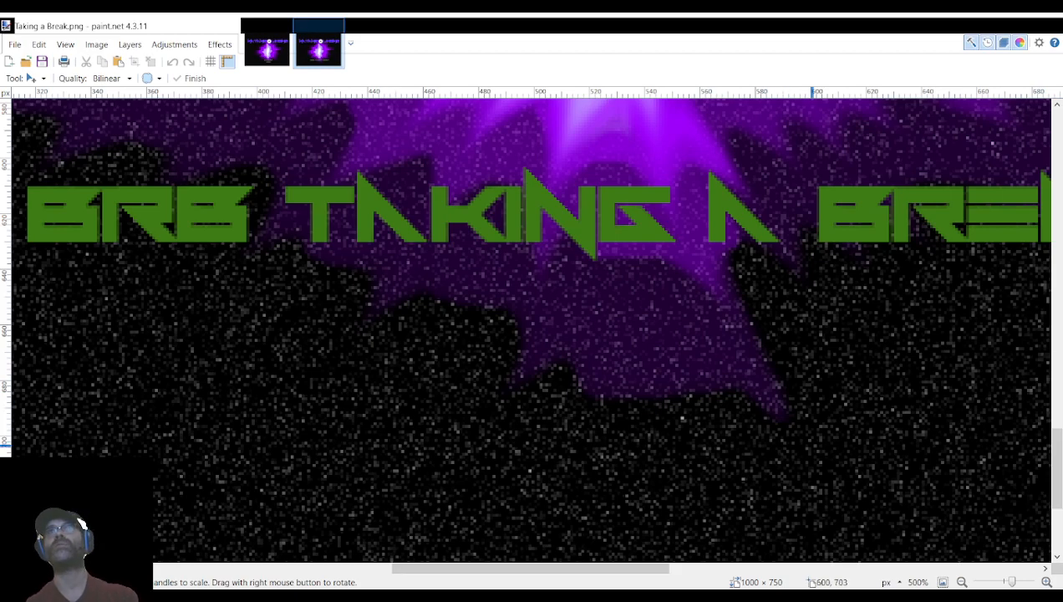
{"action": "double_click", "coordinate": [692, 441]}
{"action": "key", "text": "ctrl+v"}
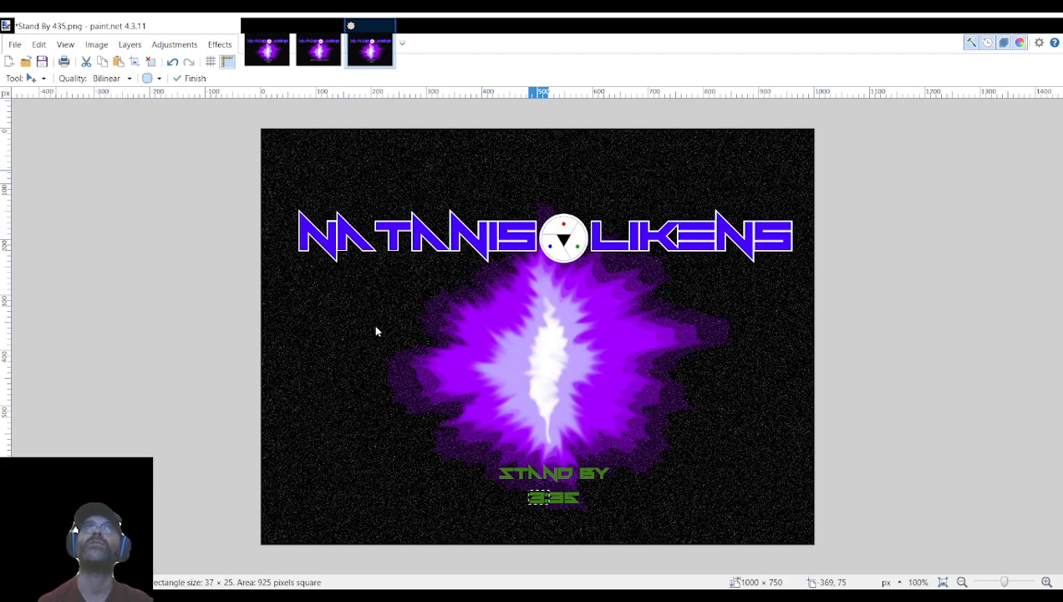
{"action": "left_click", "coordinate": [409, 332]}
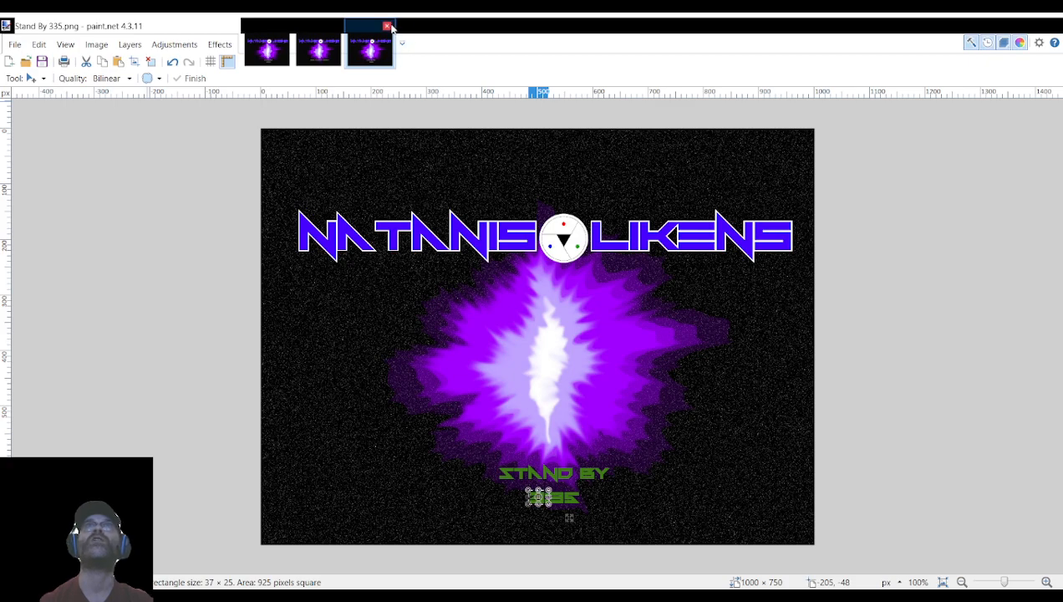
{"action": "left_click", "coordinate": [390, 26]}
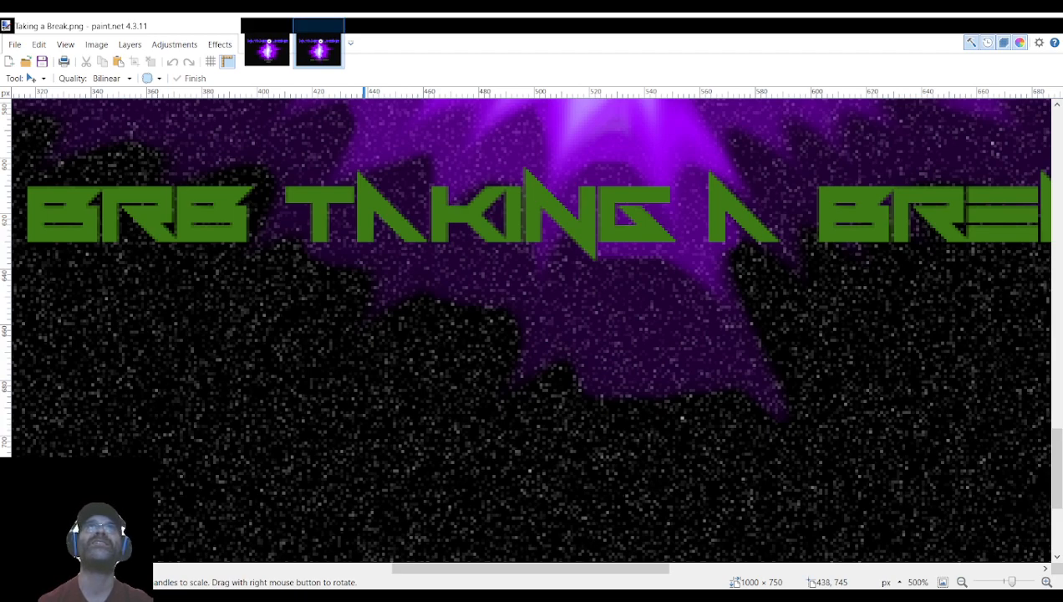
Open Stand By 436.png, paste the copied "3:" over its "4:", save it as Stand By 336.png and close it.
{"action": "double_click", "coordinate": [476, 295]}
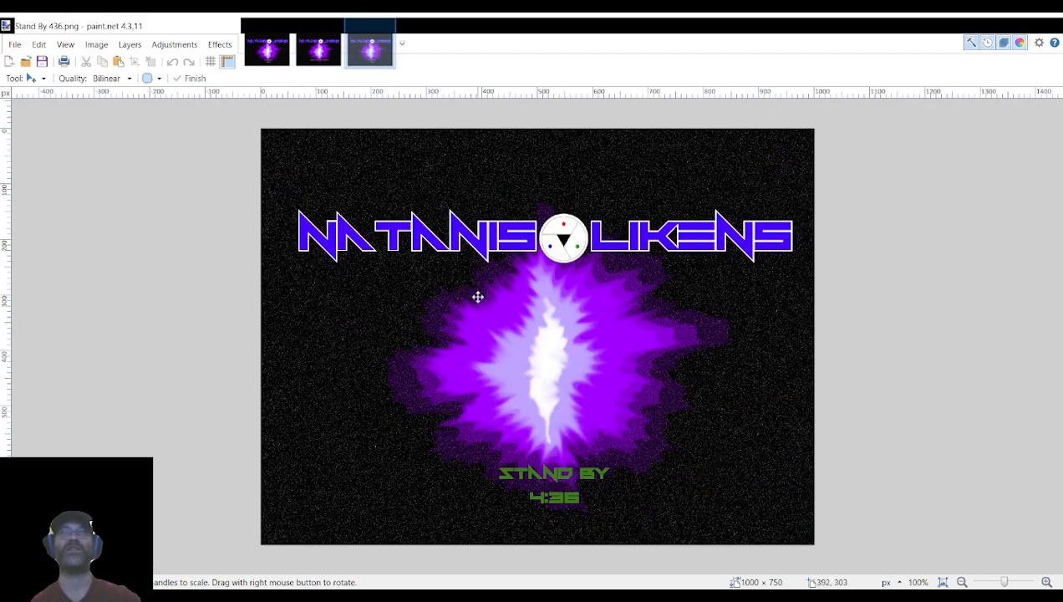
{"action": "key", "text": "ctrl+v"}
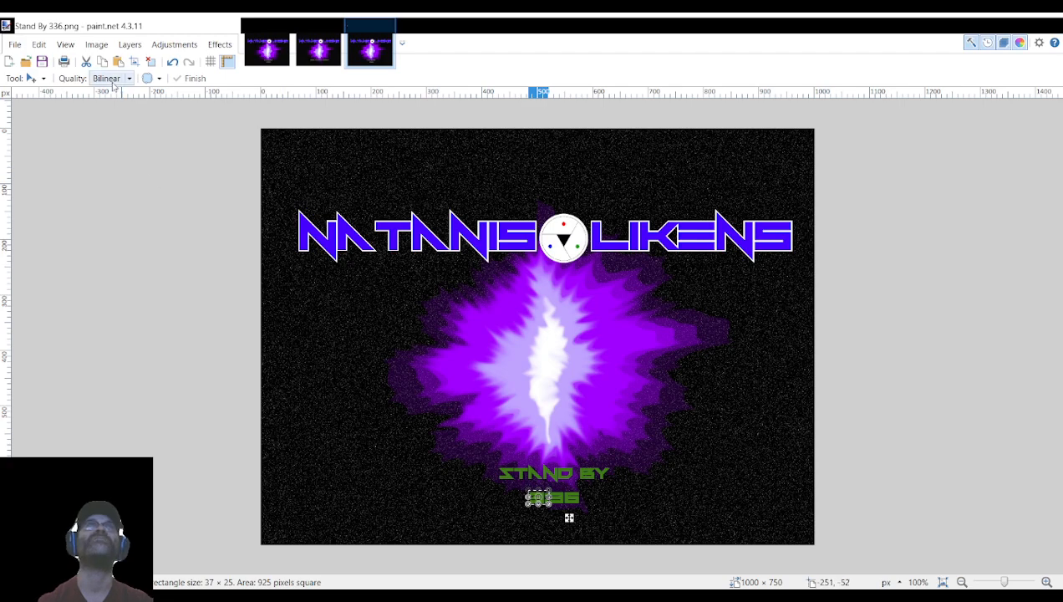
{"action": "left_click", "coordinate": [387, 26]}
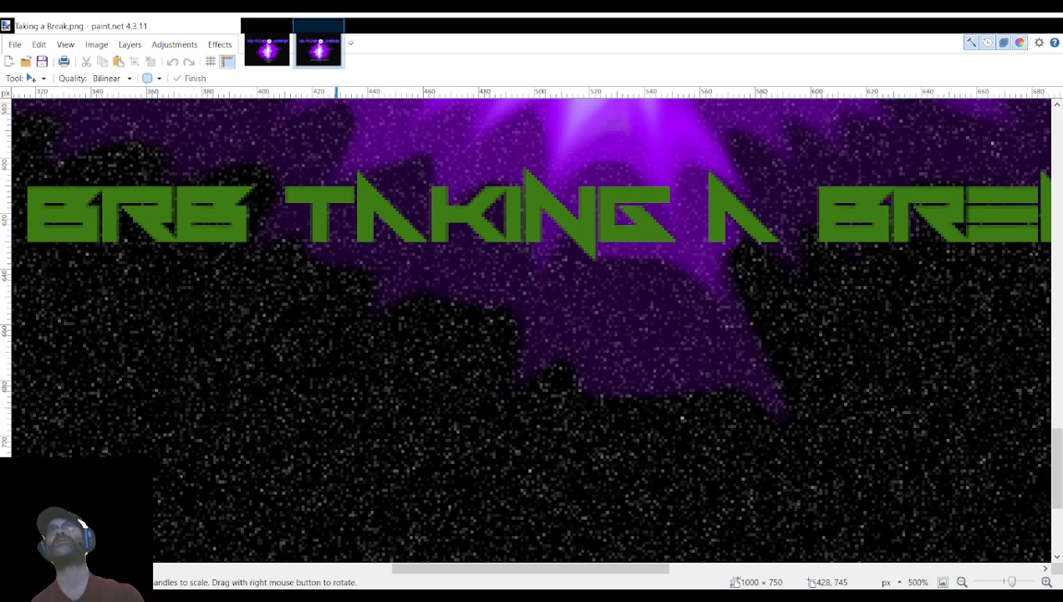
Open Stand By 437.png, paste the copied "3:" over its "4:", save it as Stand By 337.png and close it.
{"action": "double_click", "coordinate": [656, 321]}
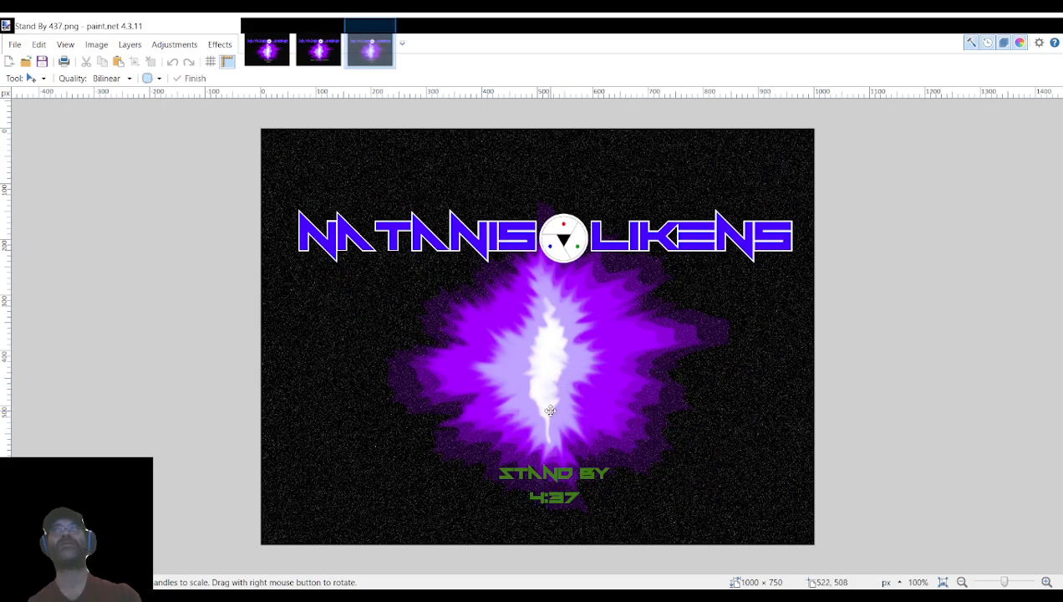
{"action": "key", "text": "ctrl+v"}
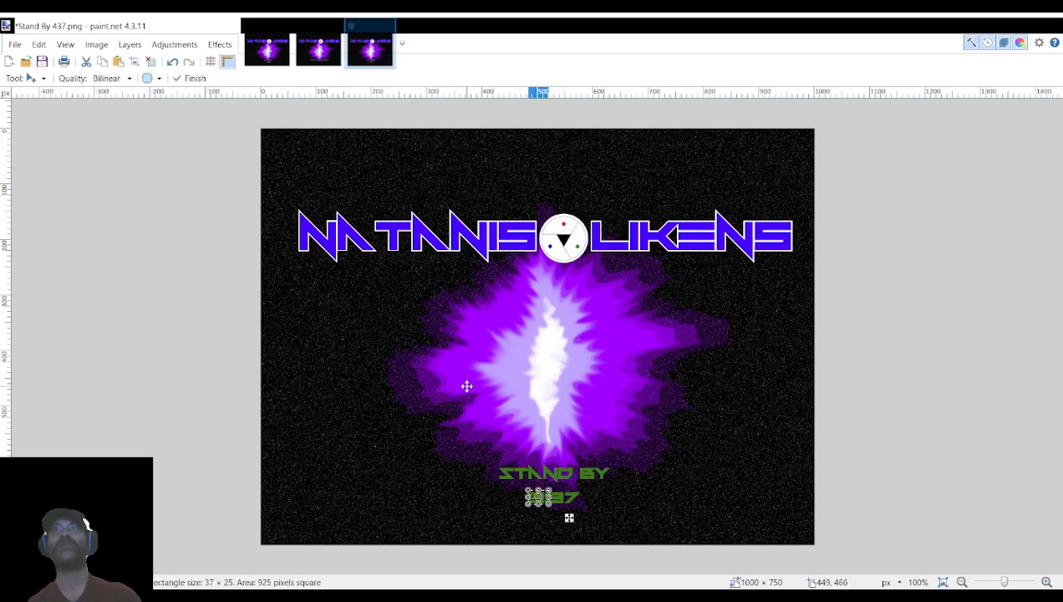
{"action": "left_click", "coordinate": [9, 38]}
{"action": "left_click", "coordinate": [60, 157]}
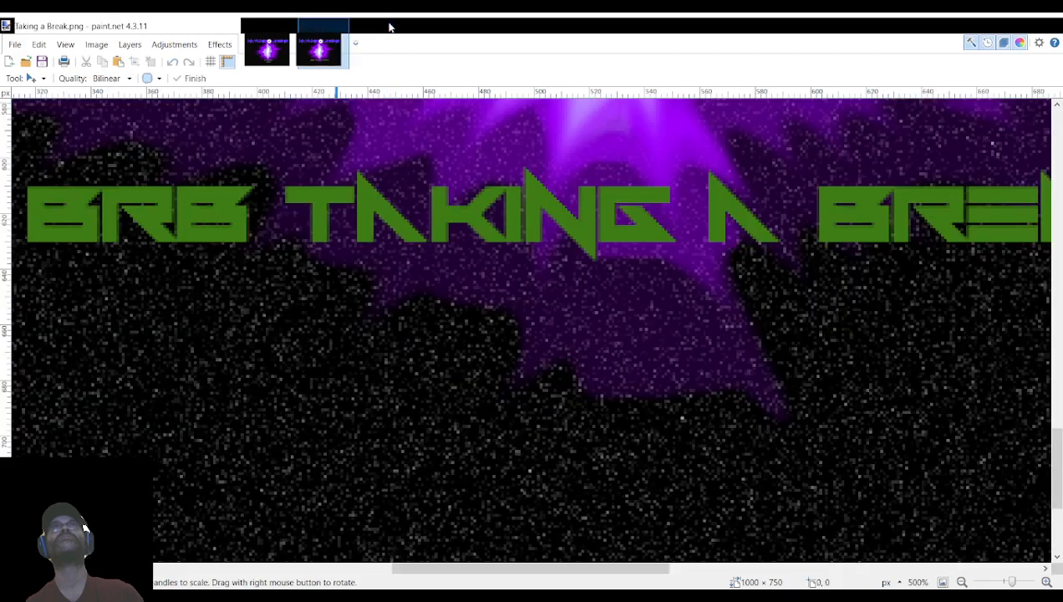
{"action": "left_click", "coordinate": [389, 25]}
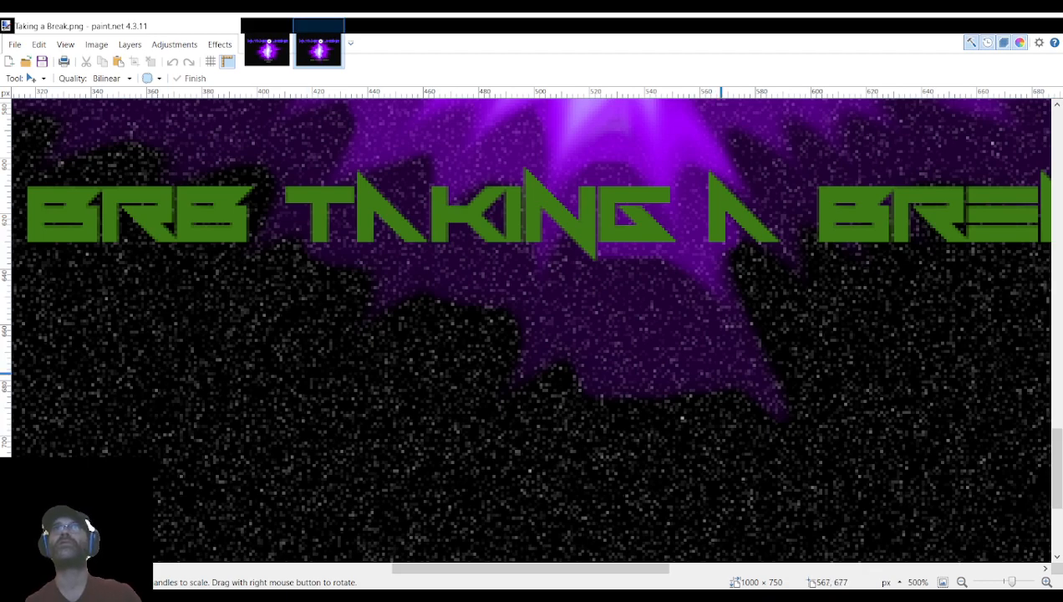
Open Stand By 438.png, paste the copied "3:" over its "4:", save it as Stand By 338.png and close it.
{"action": "double_click", "coordinate": [722, 444]}
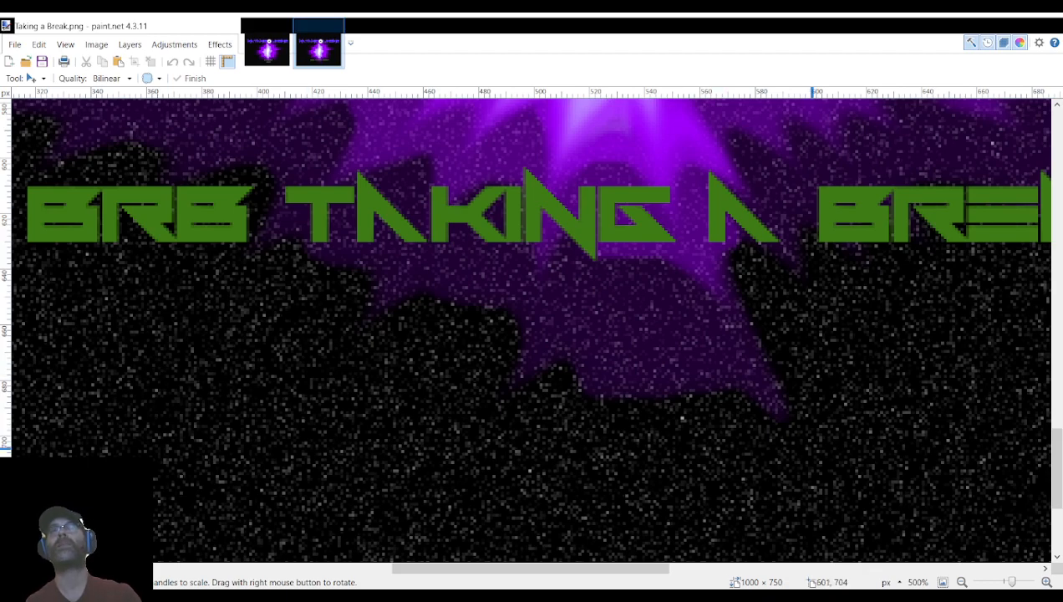
{"action": "key", "text": "ctrl+v"}
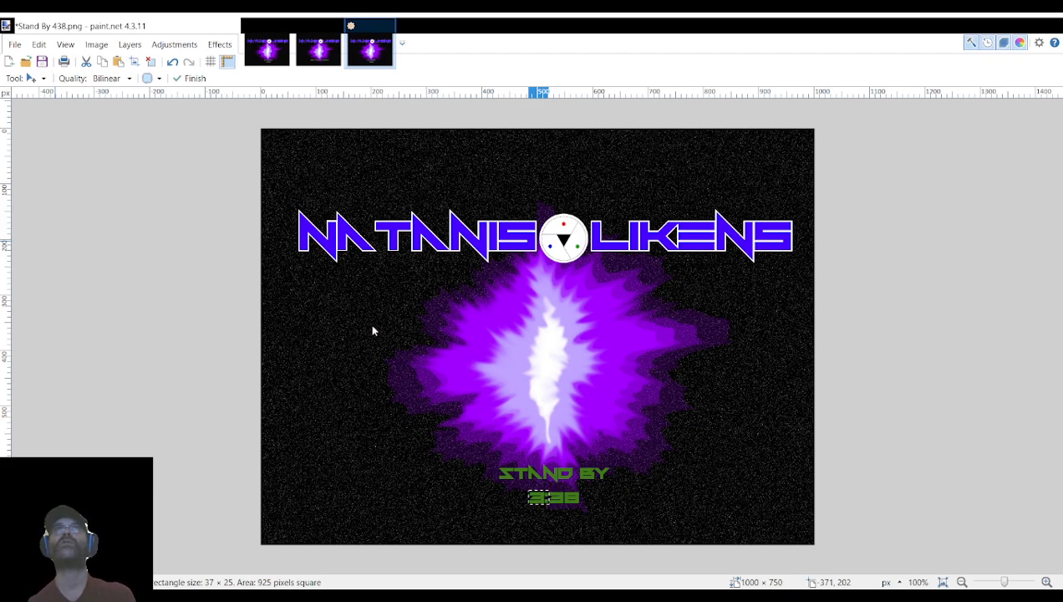
{"action": "left_click", "coordinate": [415, 336]}
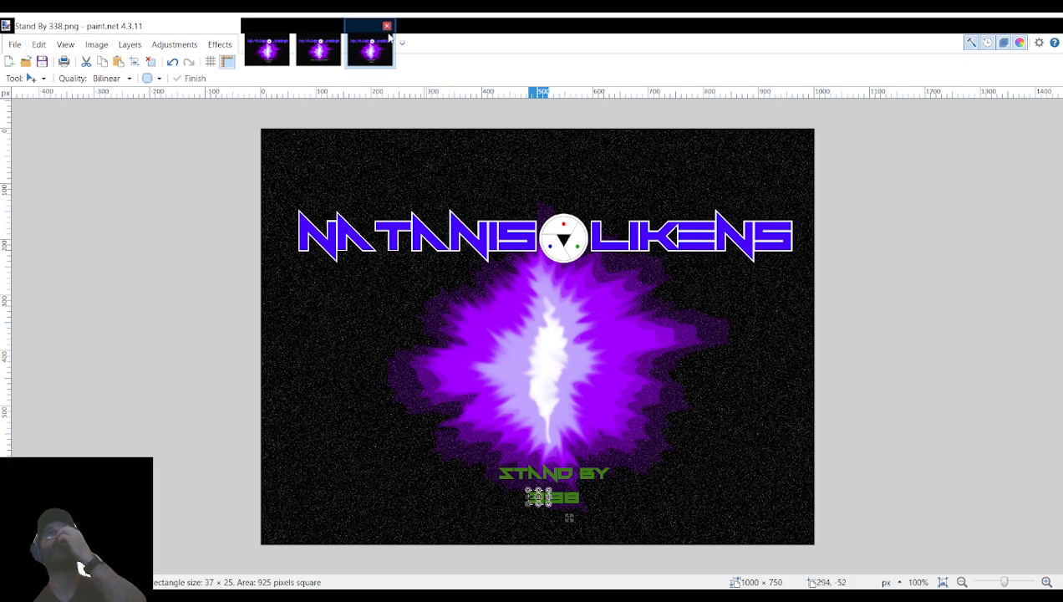
{"action": "left_click", "coordinate": [385, 26]}
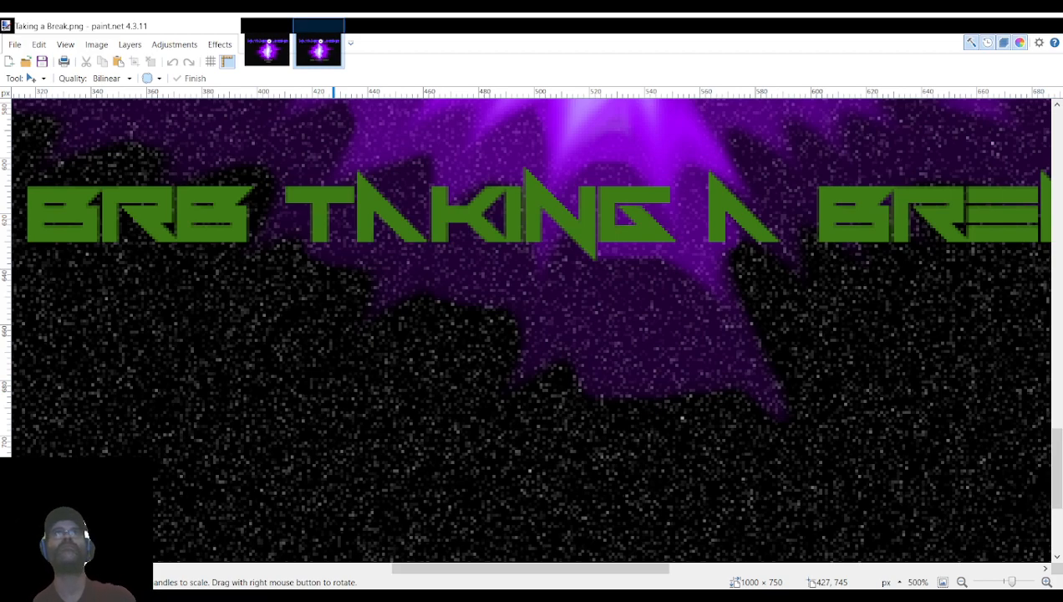
Open Stand By 439.png, paste the copied "3:" over its "4:", save it as Stand By 339.png and close it.
{"action": "double_click", "coordinate": [509, 342]}
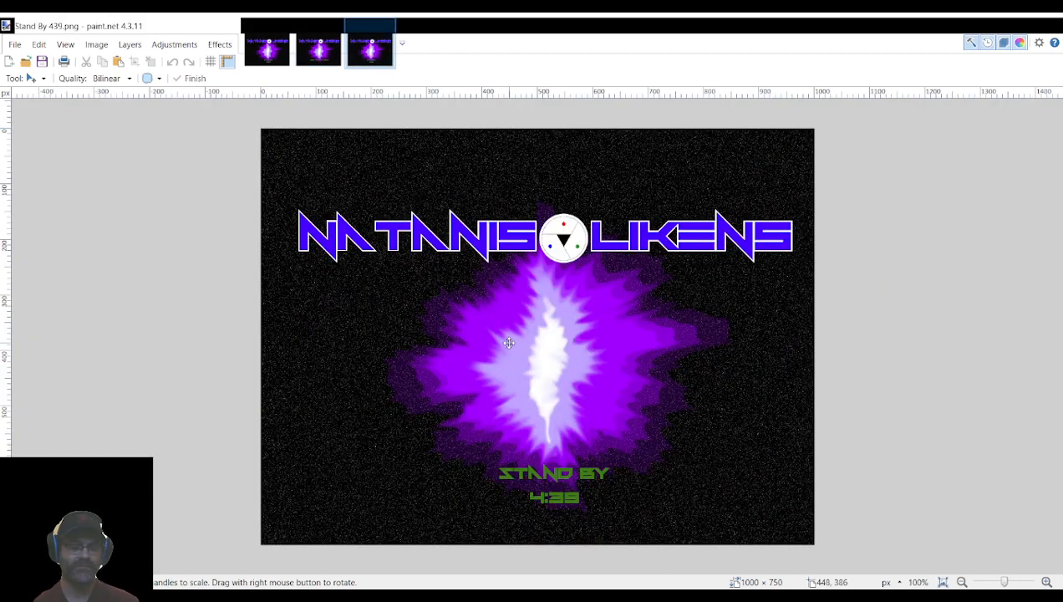
{"action": "key", "text": "ctrl+v"}
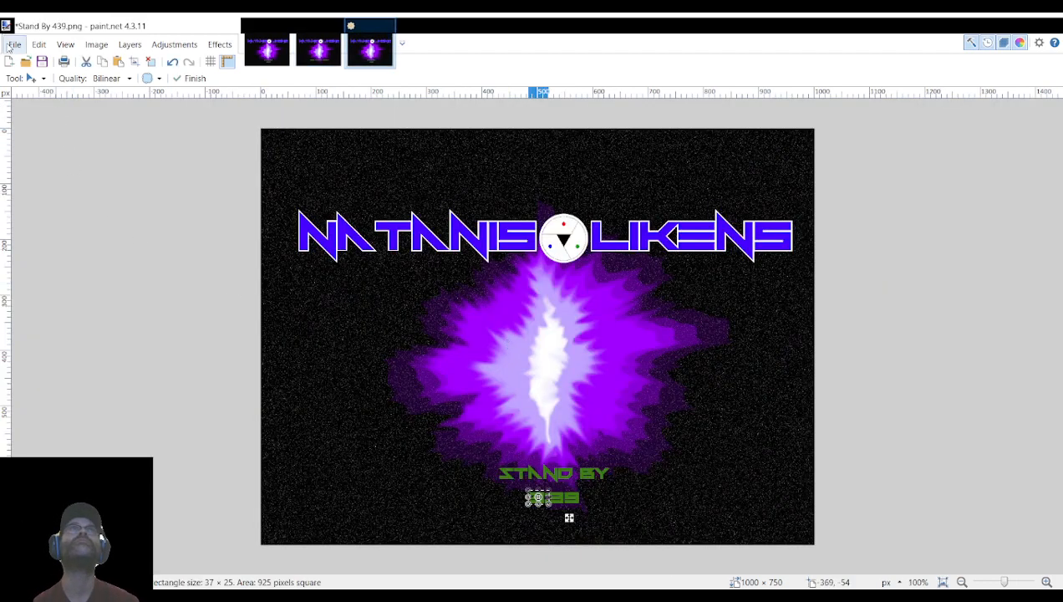
{"action": "key", "text": "Return"}
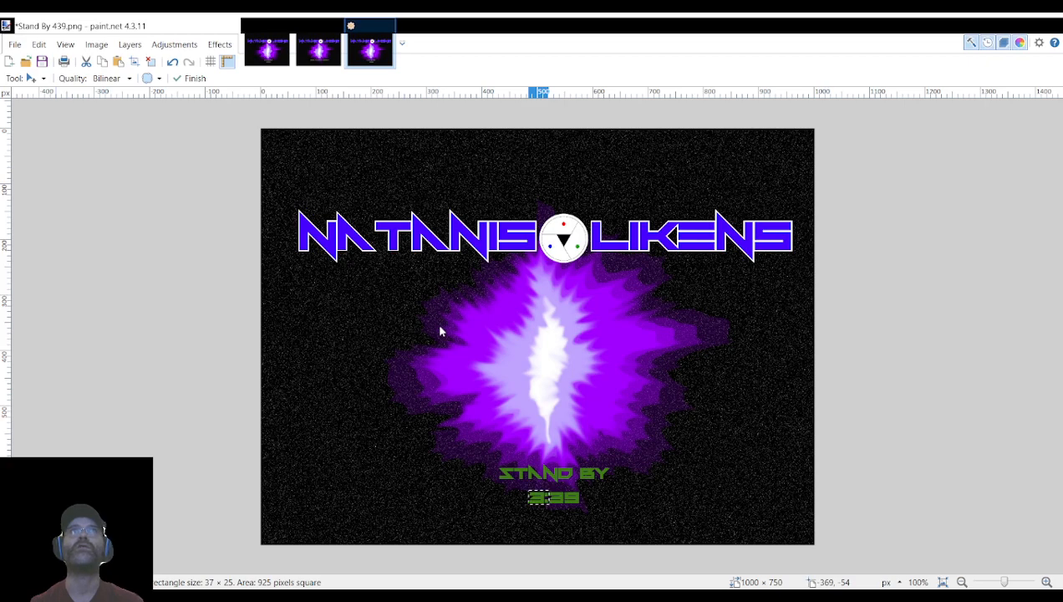
{"action": "key", "text": "ctrl+s"}
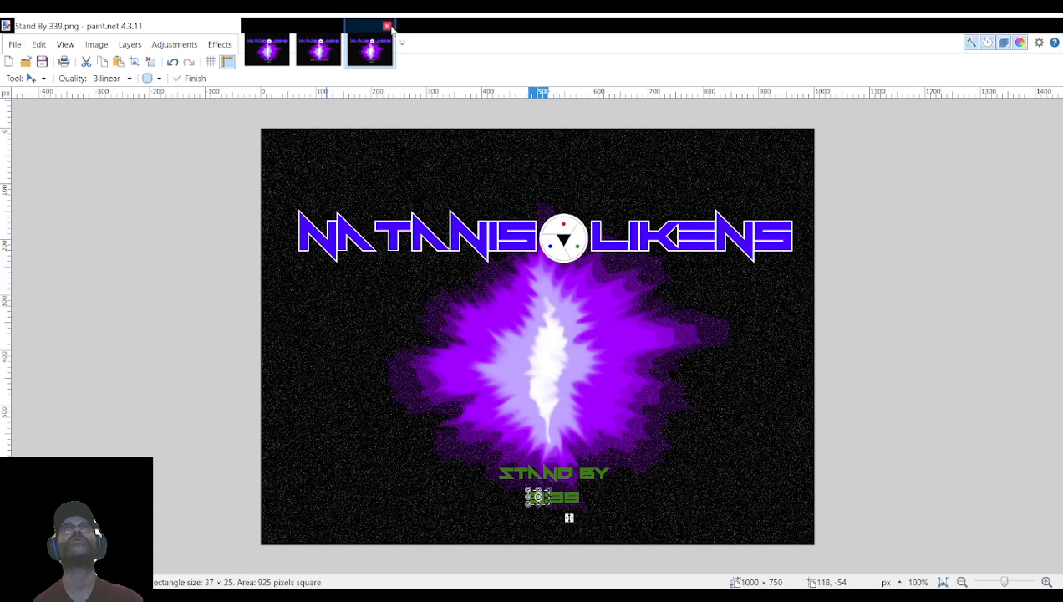
{"action": "left_click", "coordinate": [387, 27]}
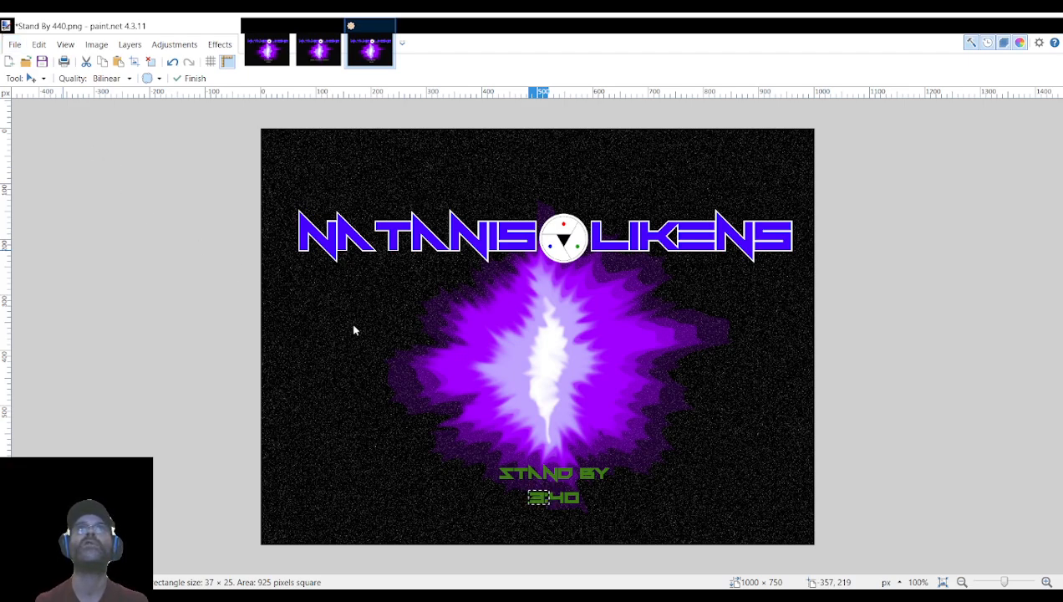
Paste "3:" over the "4:" in the 4:40 and 4:41 images, saving them as Stand By 340.png and Stand By 341.png and closing each.
{"action": "key", "text": "ctrl+s"}
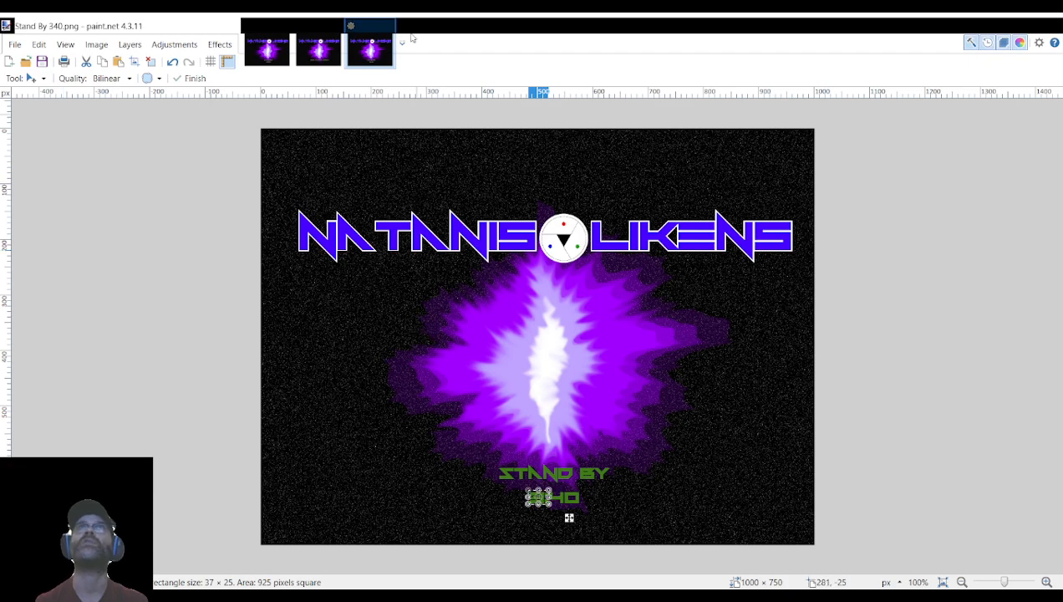
{"action": "left_click", "coordinate": [388, 27]}
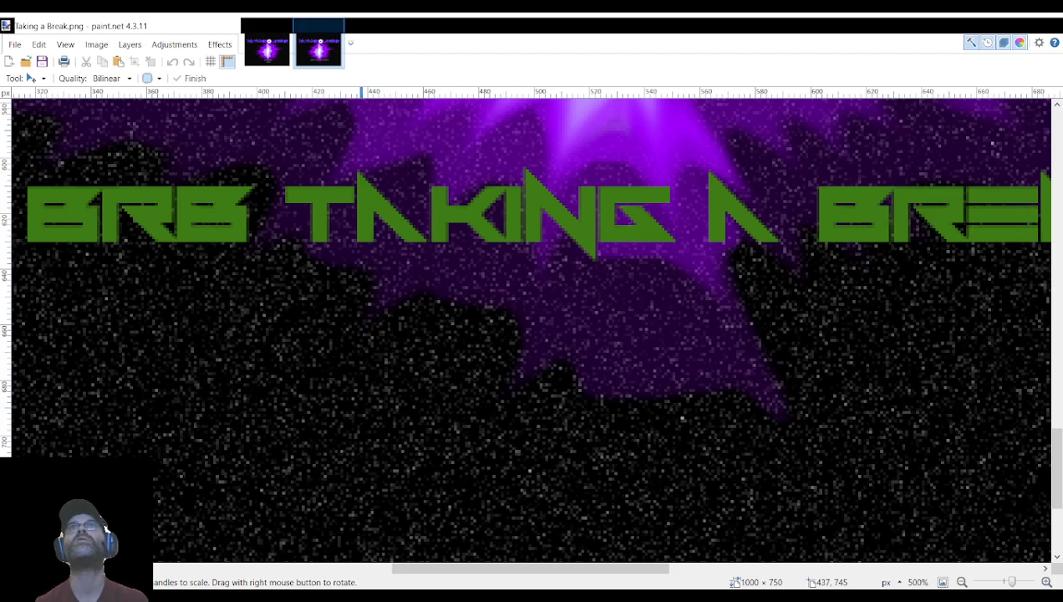
{"action": "double_click", "coordinate": [617, 386]}
{"action": "key", "text": "ctrl+v"}
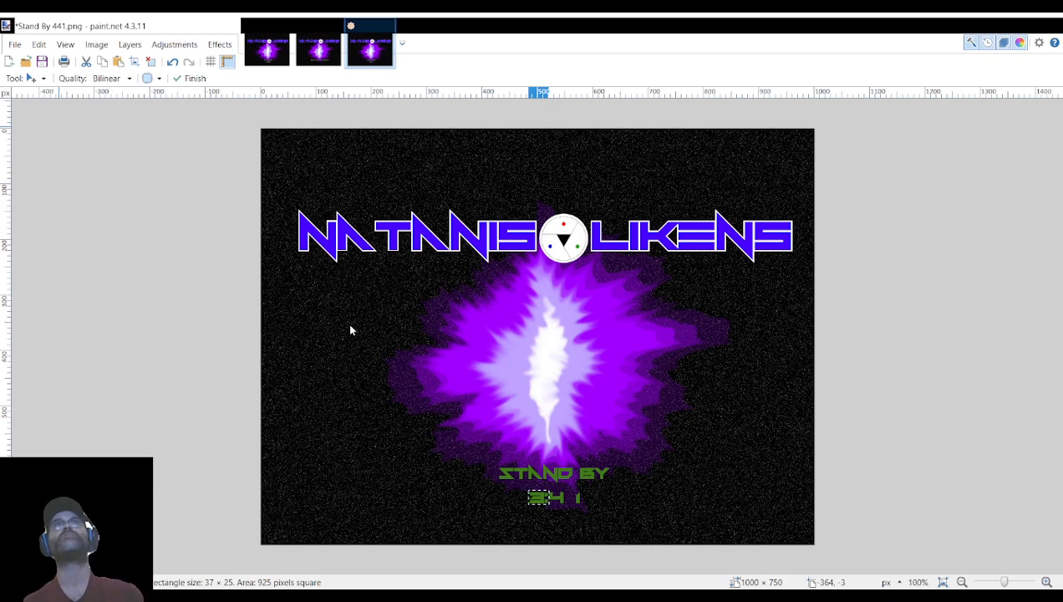
{"action": "left_click", "coordinate": [398, 331]}
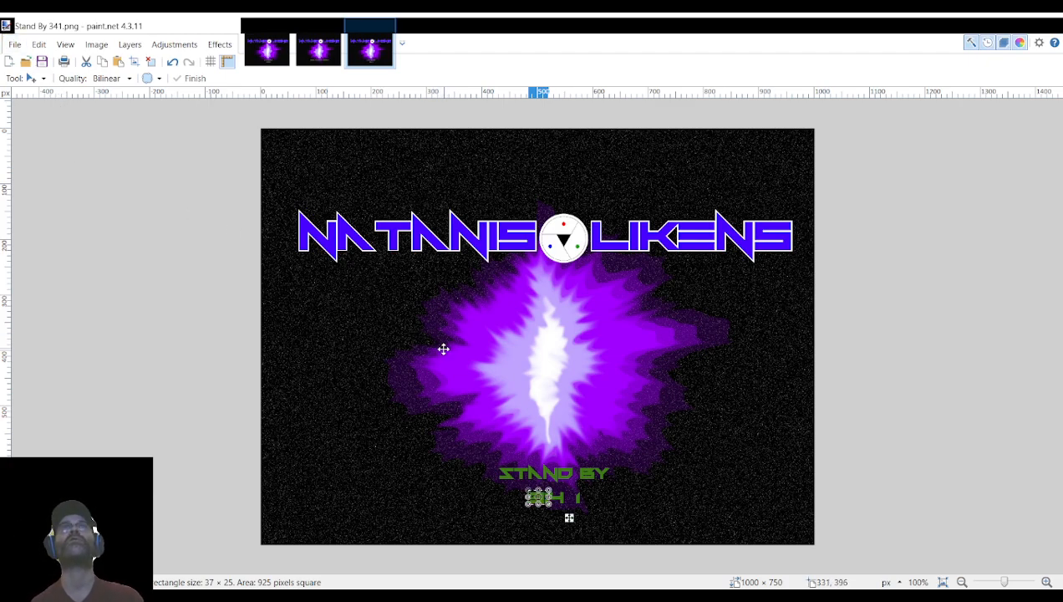
{"action": "left_click", "coordinate": [381, 29]}
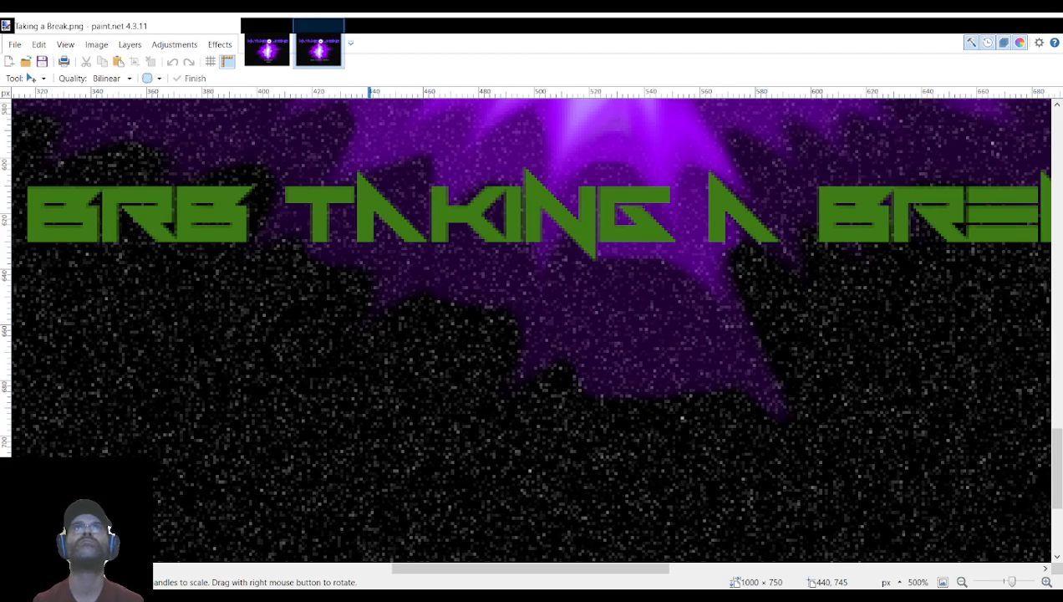
Open Stand By 442.png, paste the copied "3:" over its "4:", save it as Stand By 342.png and close it.
{"action": "double_click", "coordinate": [560, 463]}
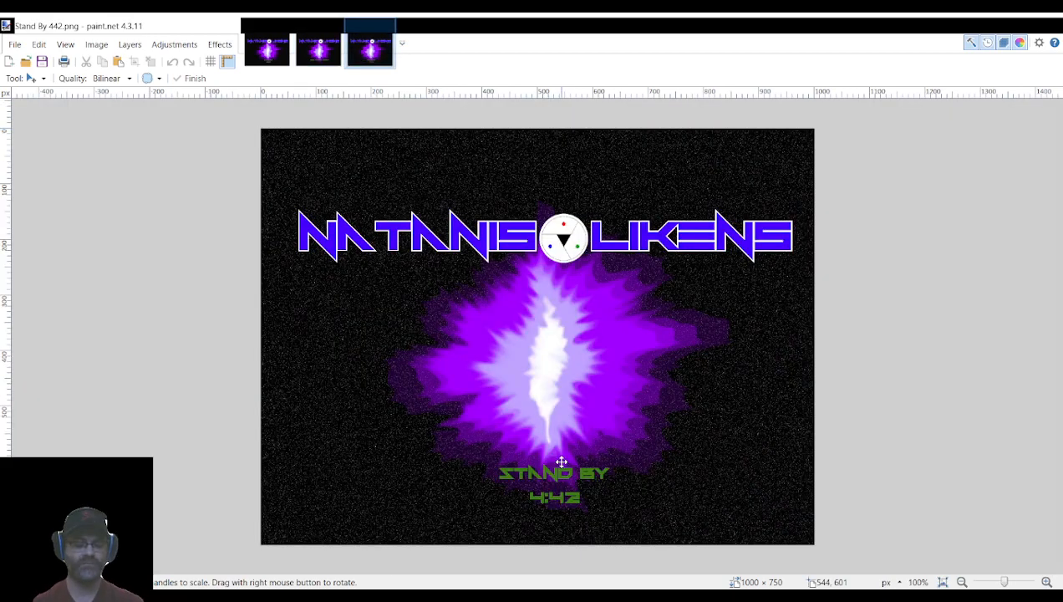
{"action": "key", "text": "ctrl+v"}
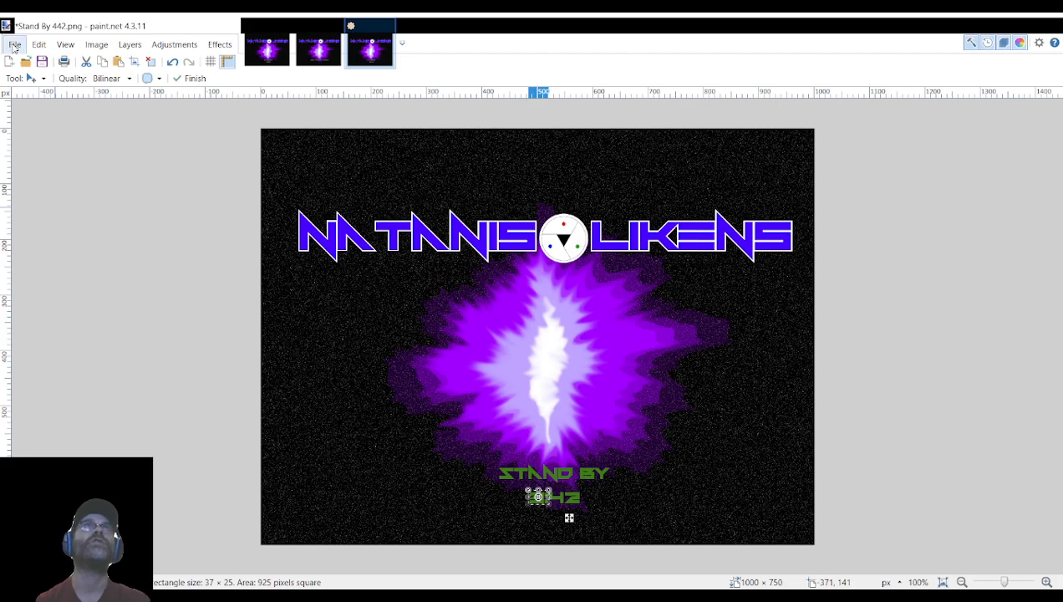
{"action": "left_click", "coordinate": [63, 144]}
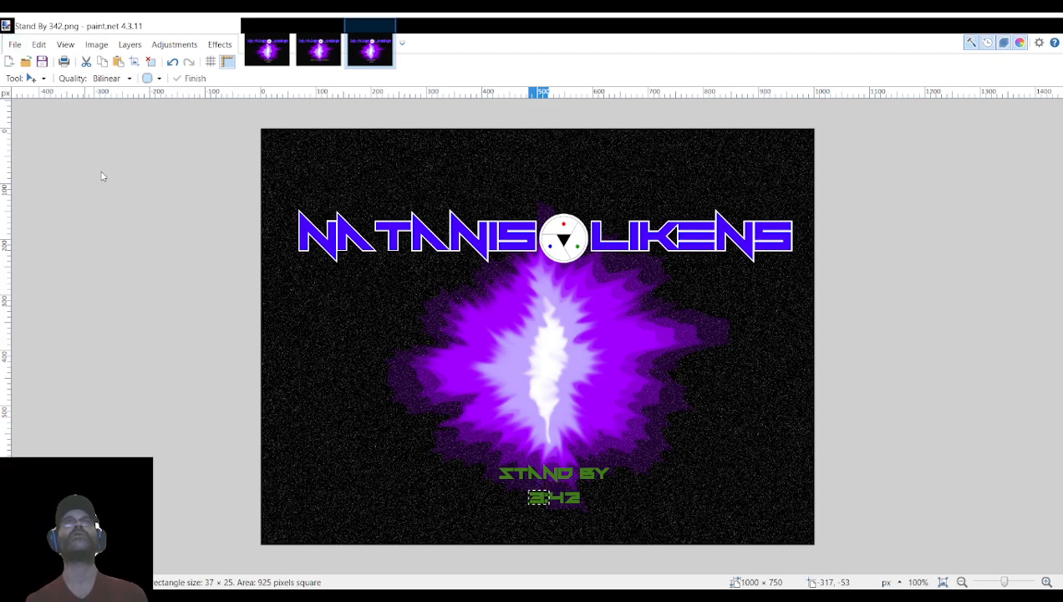
{"action": "left_click", "coordinate": [425, 325]}
{"action": "mouse_move", "coordinate": [383, 35]}
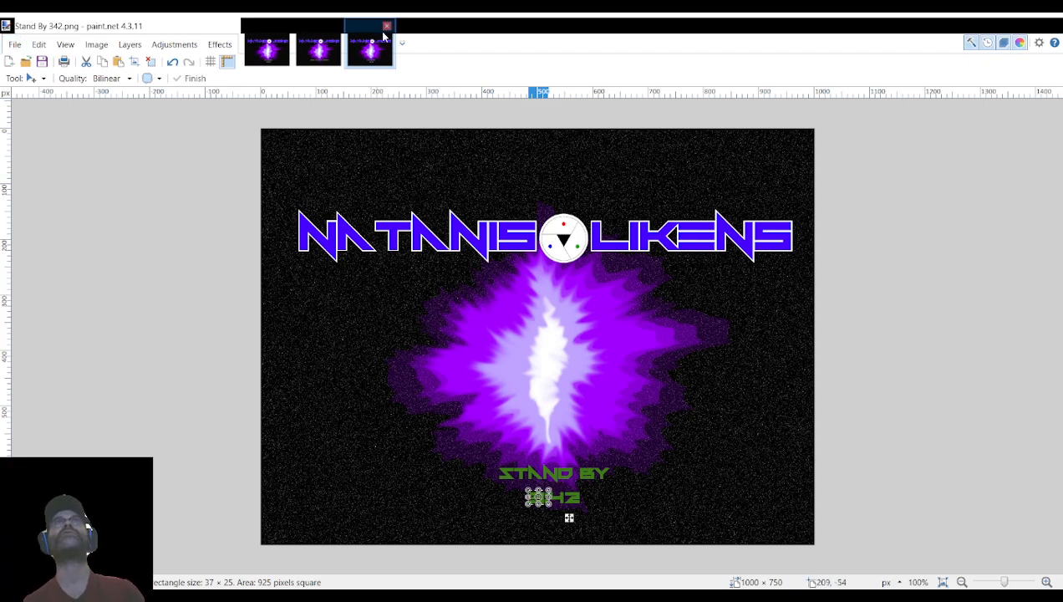
{"action": "left_click", "coordinate": [387, 26]}
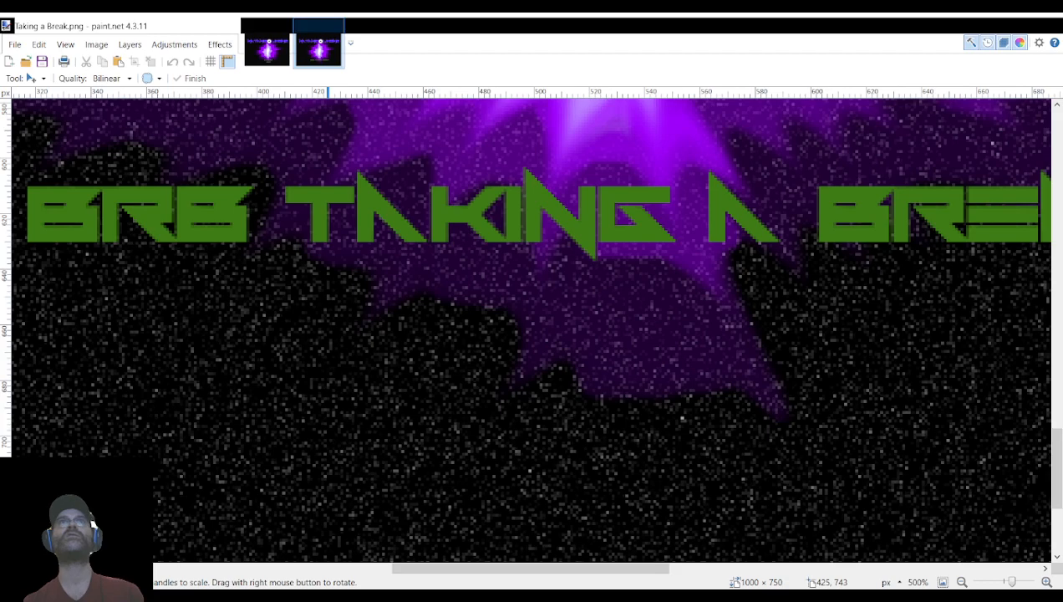
Open Stand By 443.png, paste the copied "3:" over its "4:", save it as the 3:43 image and close it.
{"action": "double_click", "coordinate": [555, 465]}
{"action": "key", "text": "ctrl+v"}
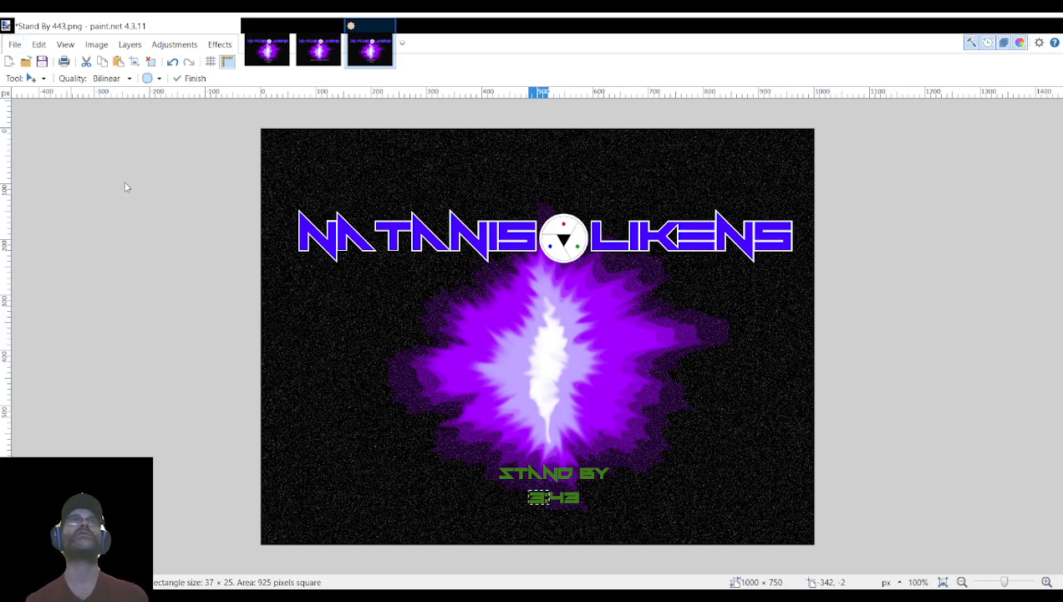
{"action": "left_click", "coordinate": [353, 335]}
{"action": "left_click", "coordinate": [427, 337]}
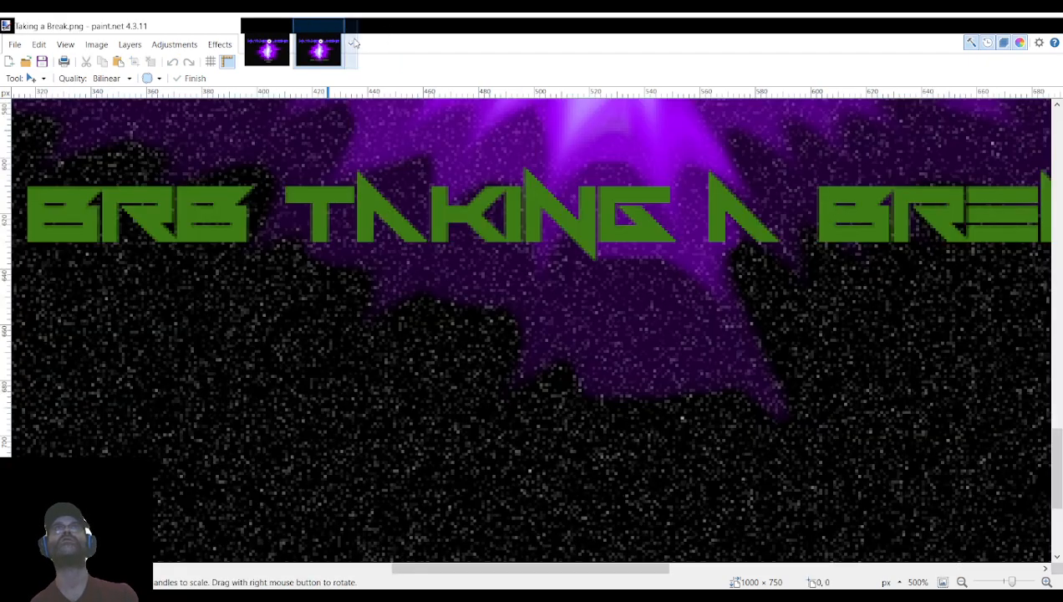
{"action": "left_click", "coordinate": [387, 26]}
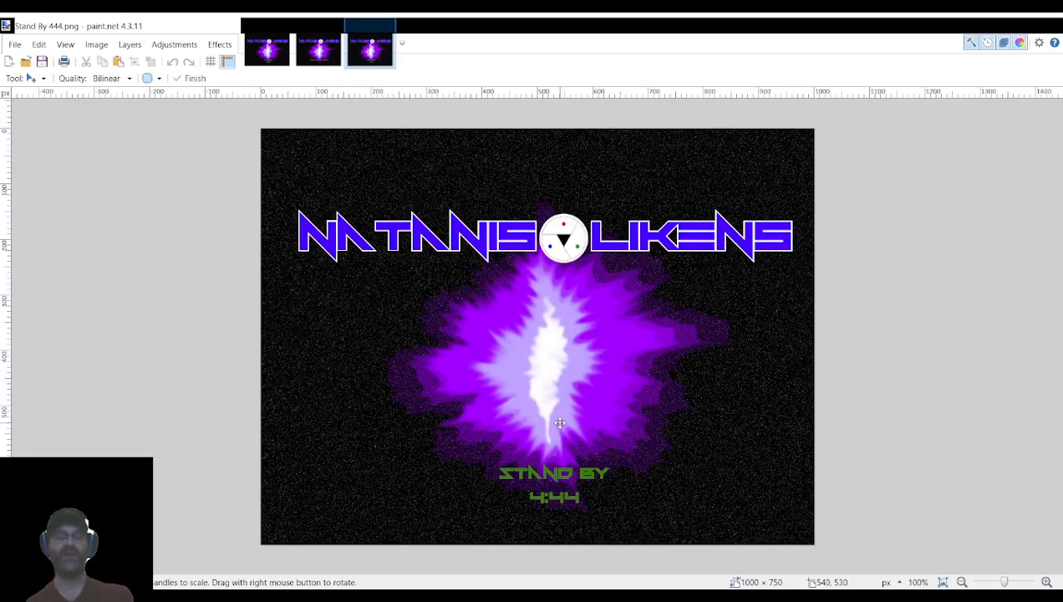
Paste the copied "3:" over the "4:" in Stand By 444.png, save it as Stand By 344.png and close it.
{"action": "key", "text": "ctrl+v"}
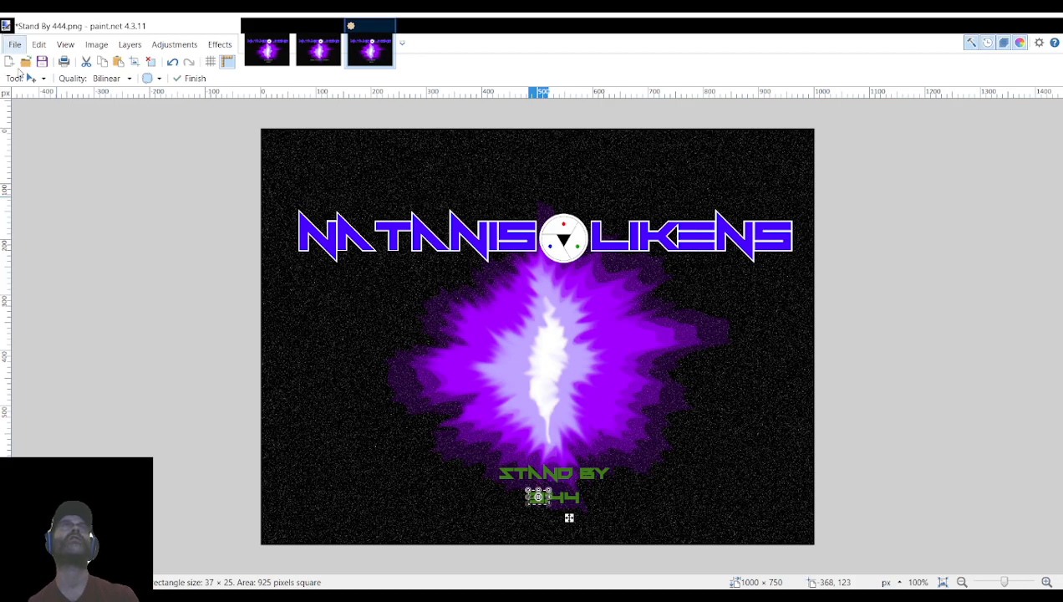
{"action": "left_click", "coordinate": [36, 144]}
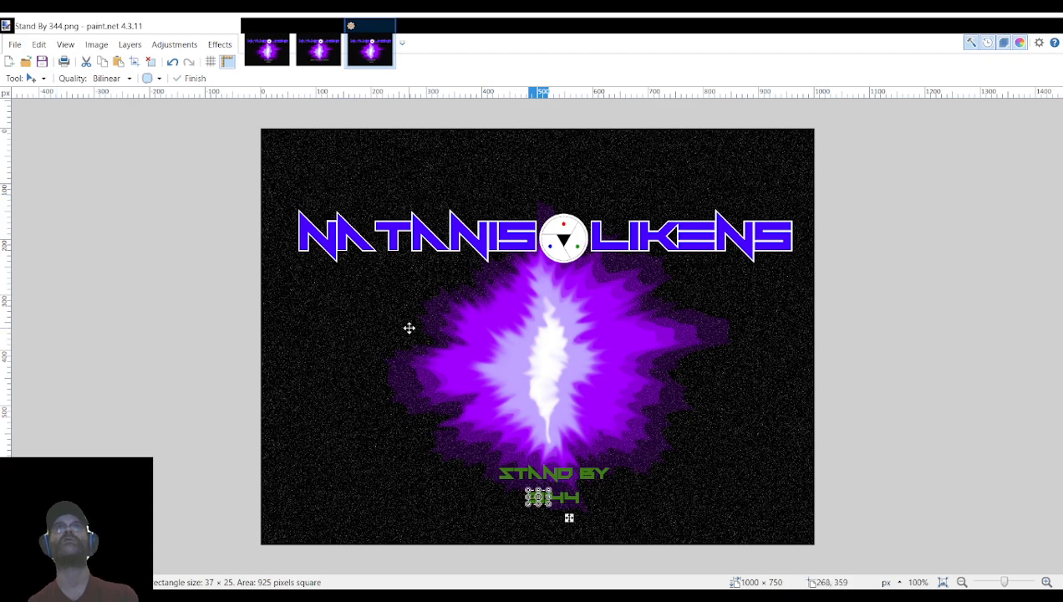
{"action": "left_click", "coordinate": [388, 27]}
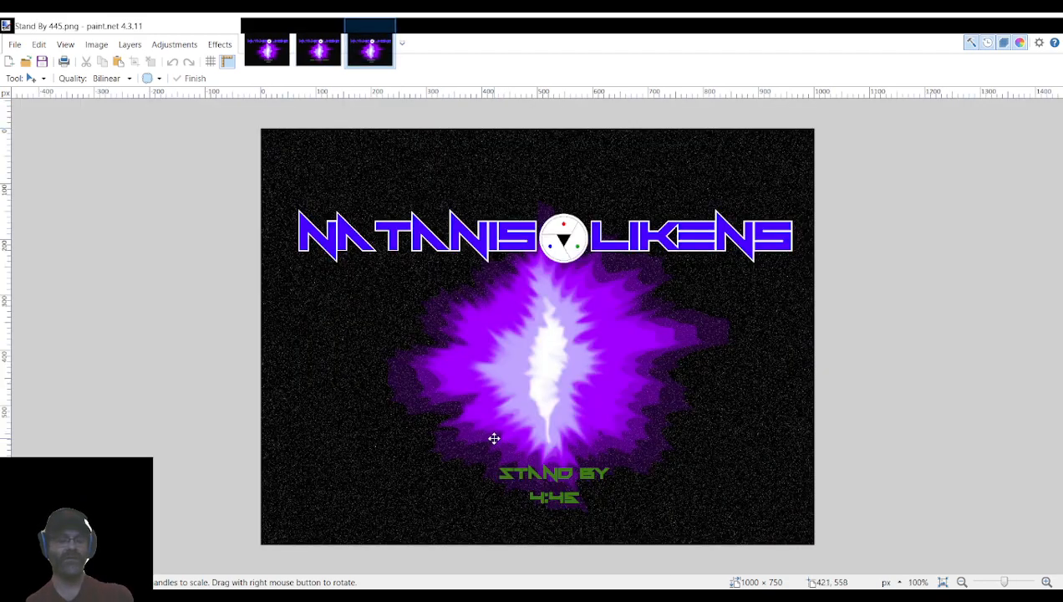
Paste the copied "3:" over the "4:" in Stand By 445.png, save it as Stand By 345.png and close it.
{"action": "key", "text": "ctrl+v"}
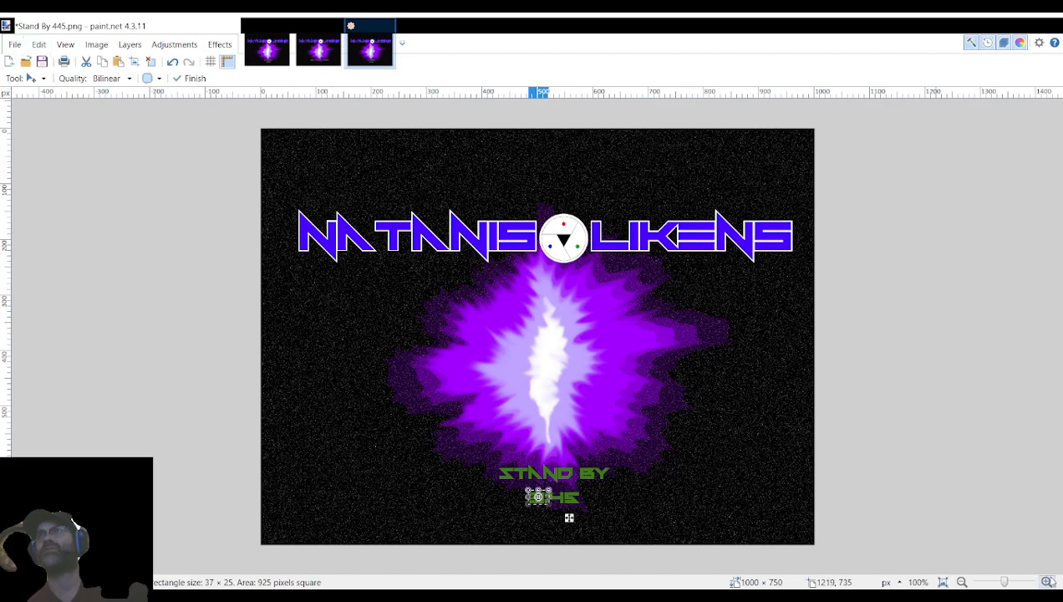
{"action": "left_click", "coordinate": [1047, 582]}
{"action": "left_click", "coordinate": [1047, 582]}
{"action": "scroll", "coordinate": [650, 351], "scroll_direction": "down", "scroll_amount": 5}
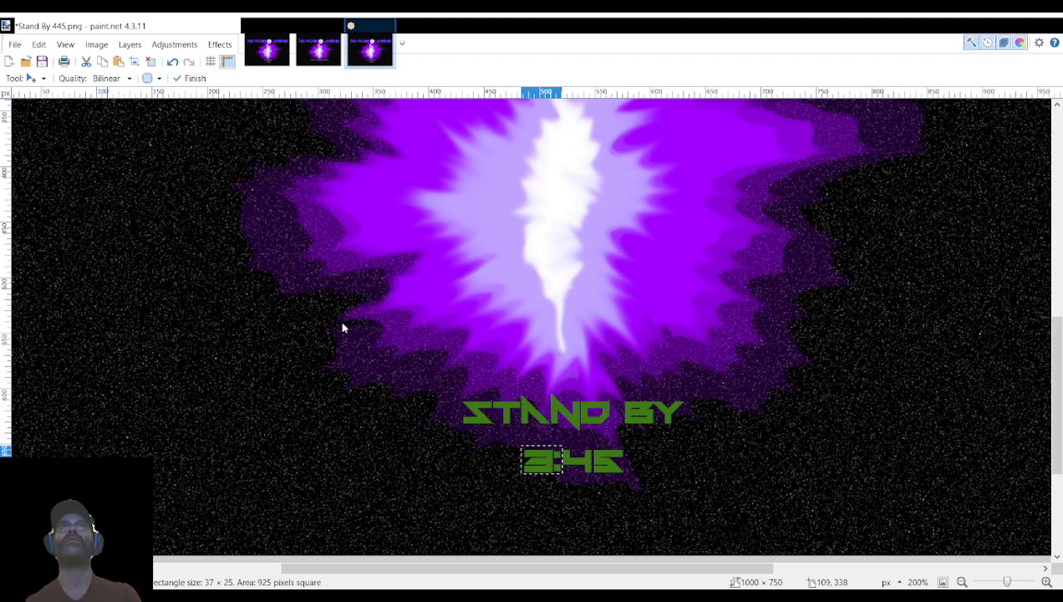
{"action": "key", "text": "ctrl+s"}
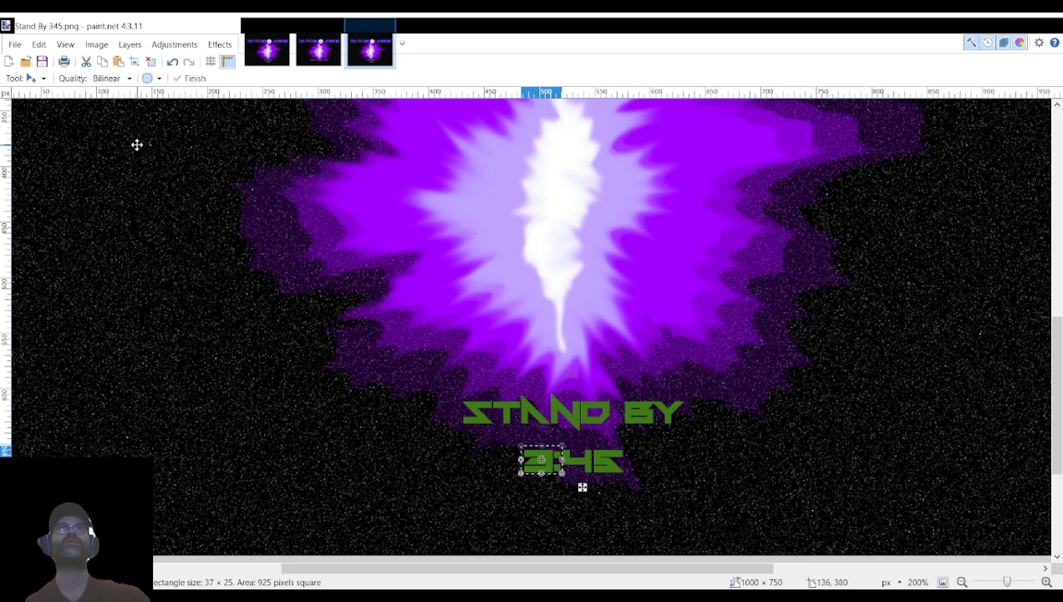
{"action": "left_click", "coordinate": [387, 37]}
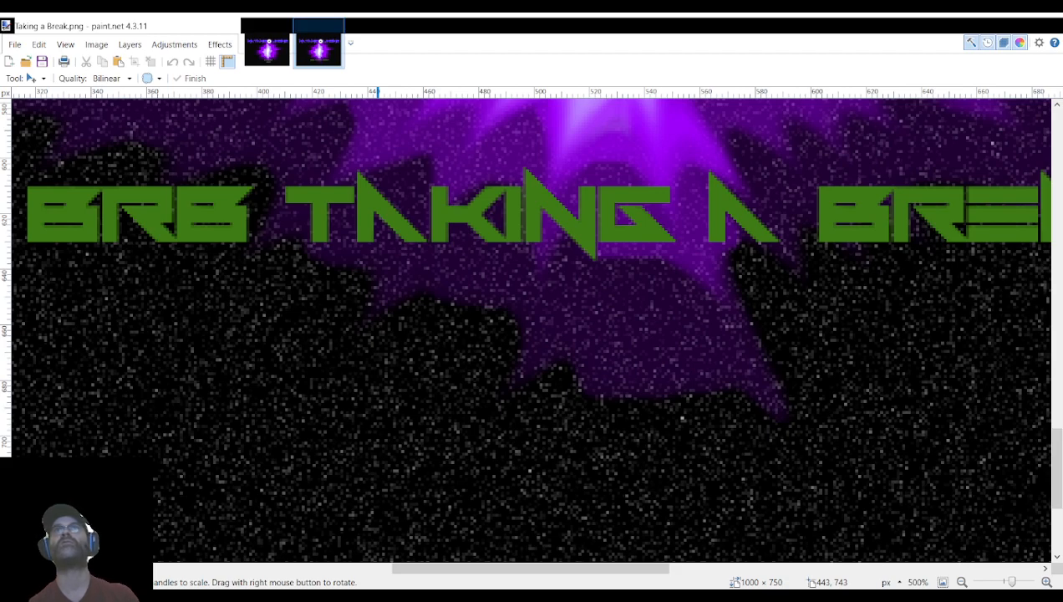
Open Stand By 446.png, paste the copied "3:" over its "4:", save it as Stand By 346.png and close it.
{"action": "double_click", "coordinate": [628, 453]}
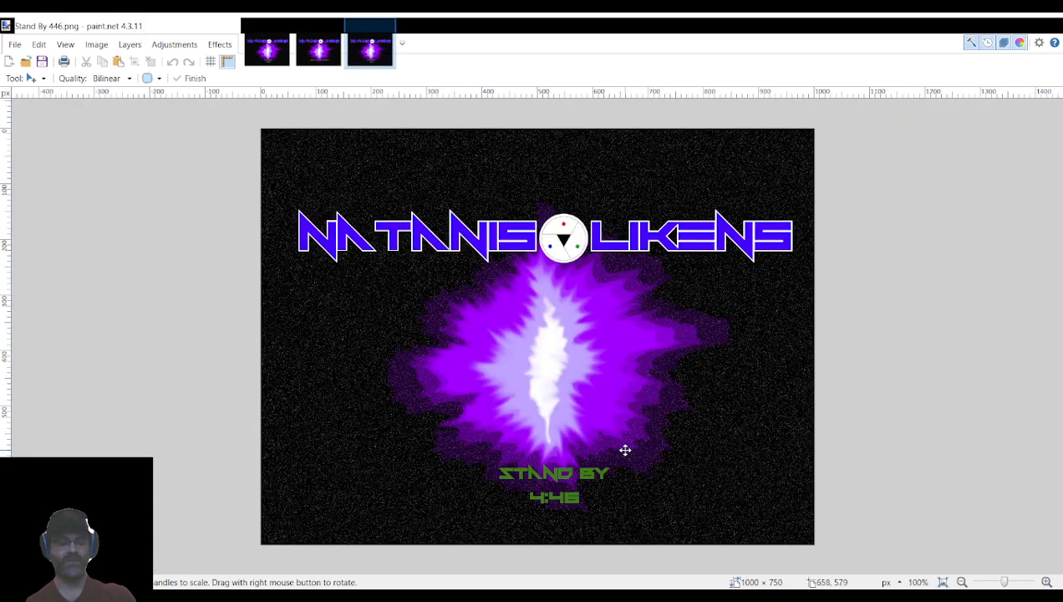
{"action": "key", "text": "ctrl+v"}
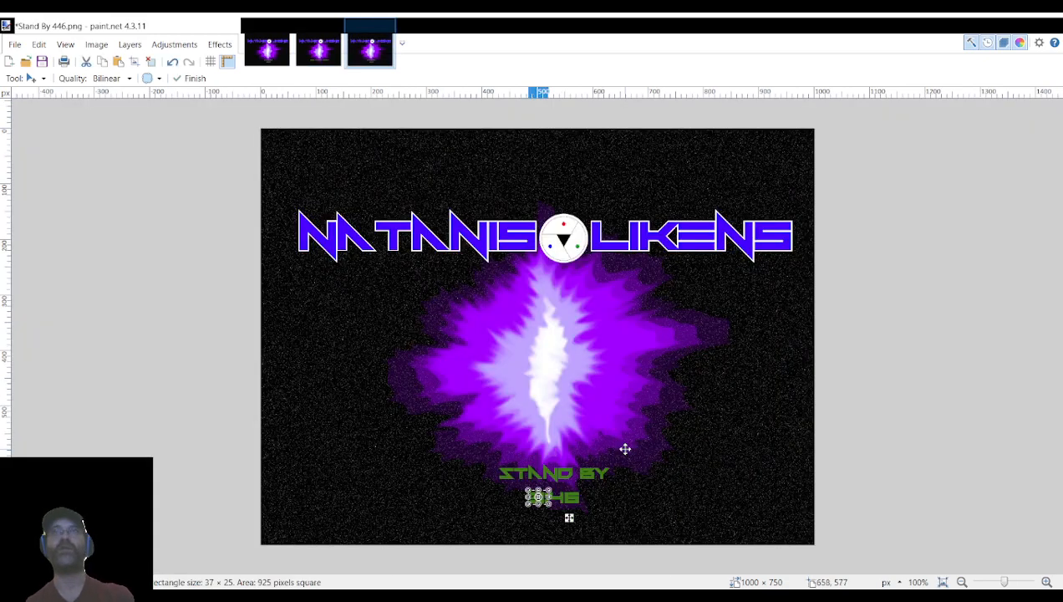
{"action": "left_click", "coordinate": [15, 46]}
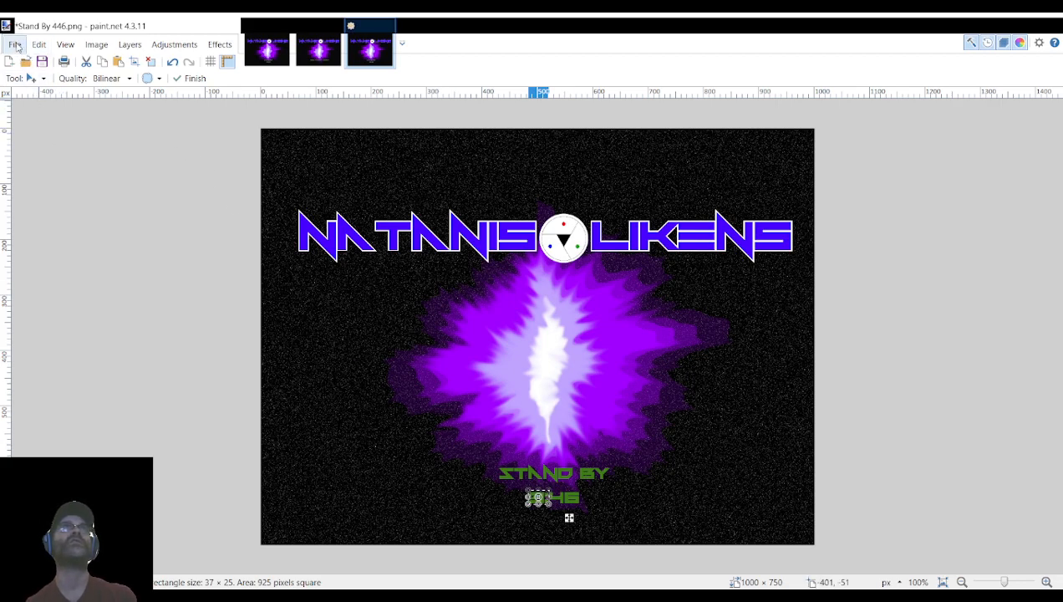
{"action": "left_click", "coordinate": [47, 152]}
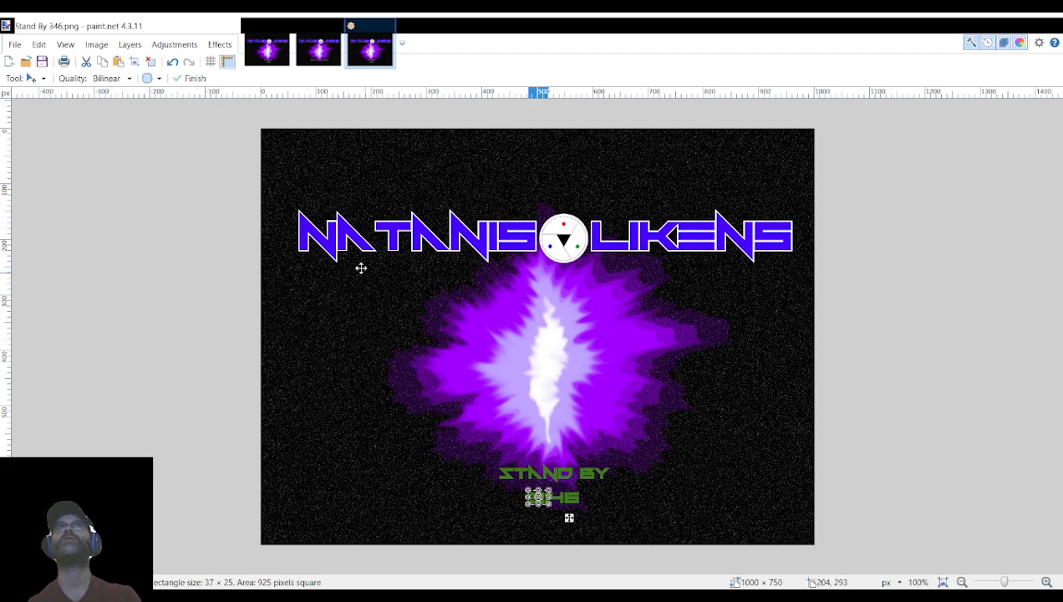
{"action": "left_click", "coordinate": [385, 26]}
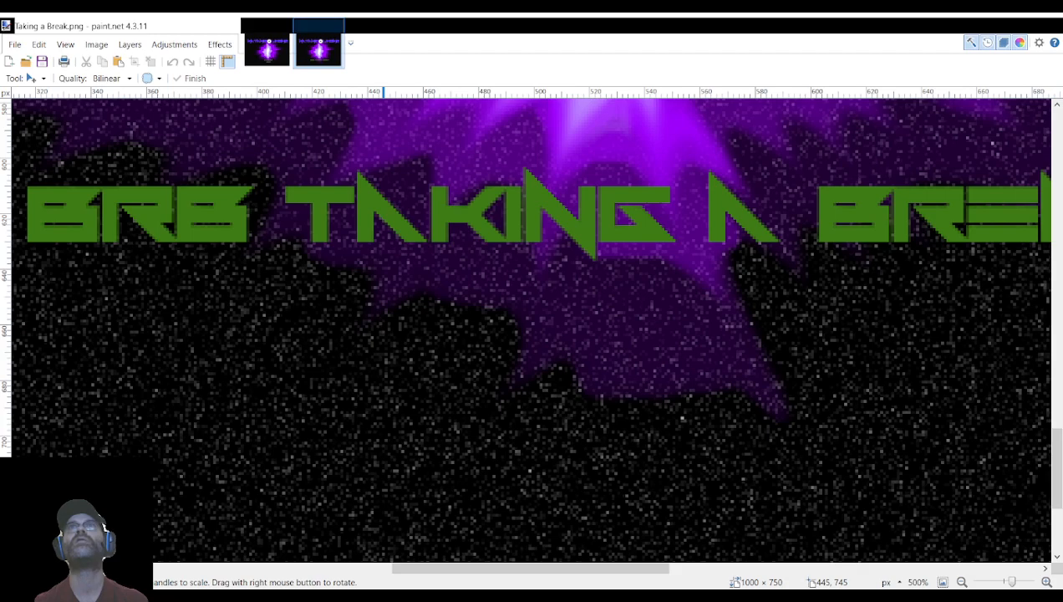
Open Stand By 447.png, paste the copied "3:" over its "4:", save it as Stand By 347.png and close it.
{"action": "left_click", "coordinate": [798, 399]}
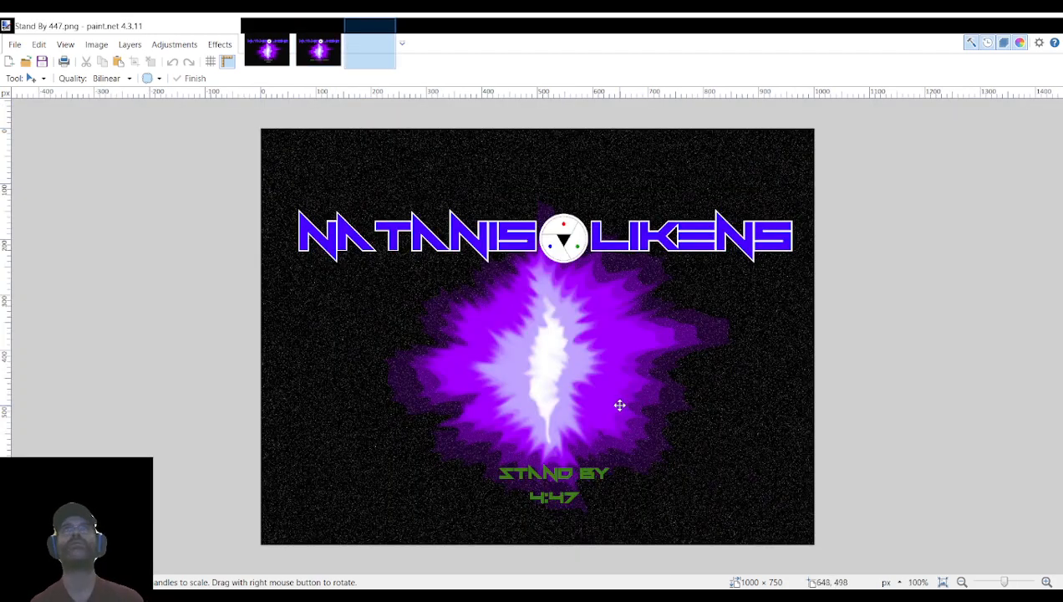
{"action": "key", "text": "ctrl+v"}
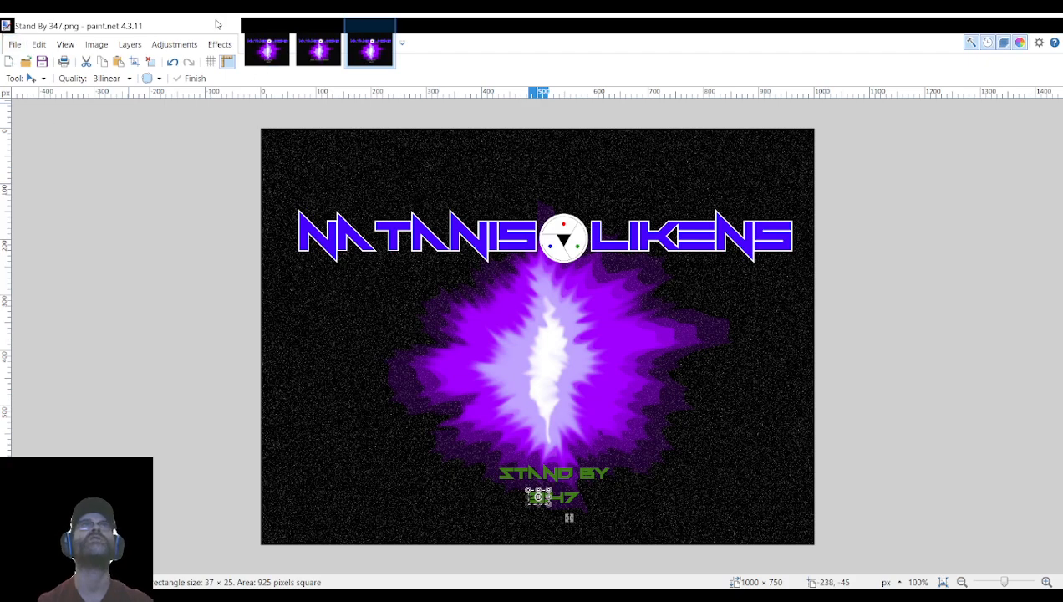
{"action": "left_click", "coordinate": [385, 28]}
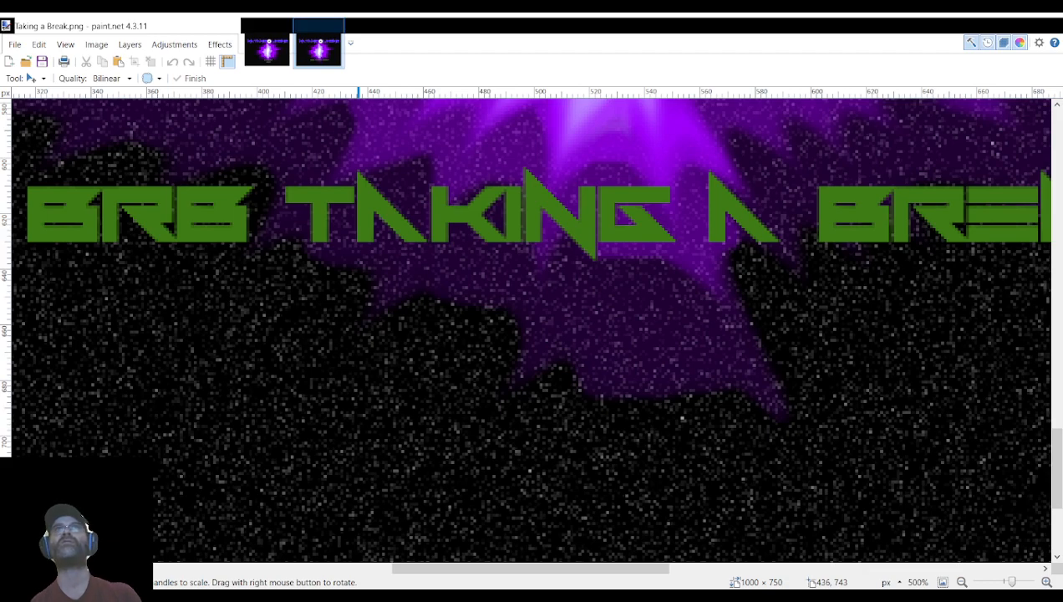
Open Stand By 448.png, paste the copied "3:" over its "4:", save it as Stand By 348.png and close it.
{"action": "double_click", "coordinate": [564, 463]}
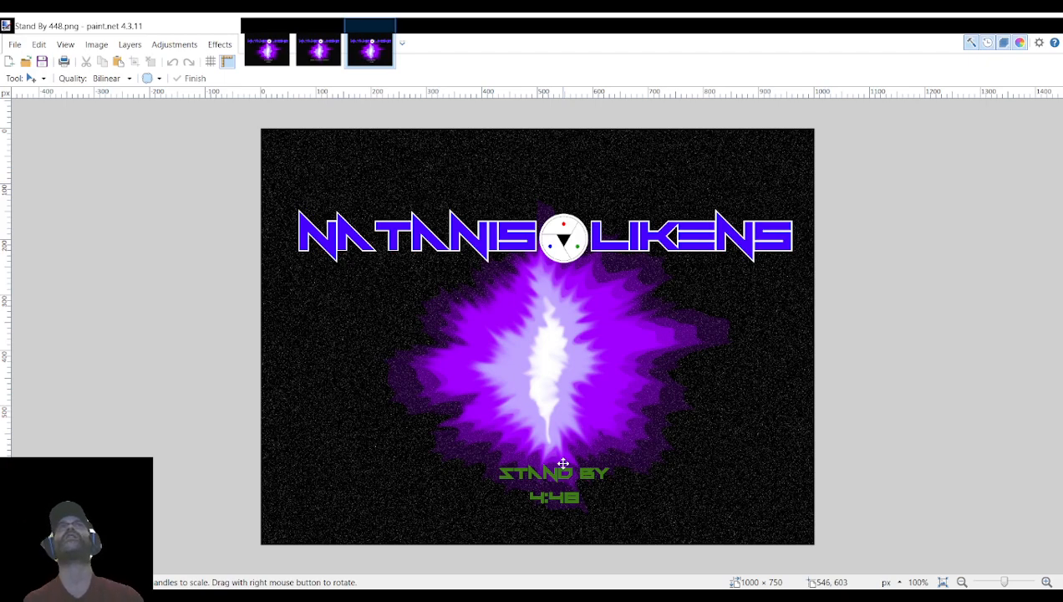
{"action": "key", "text": "ctrl+v"}
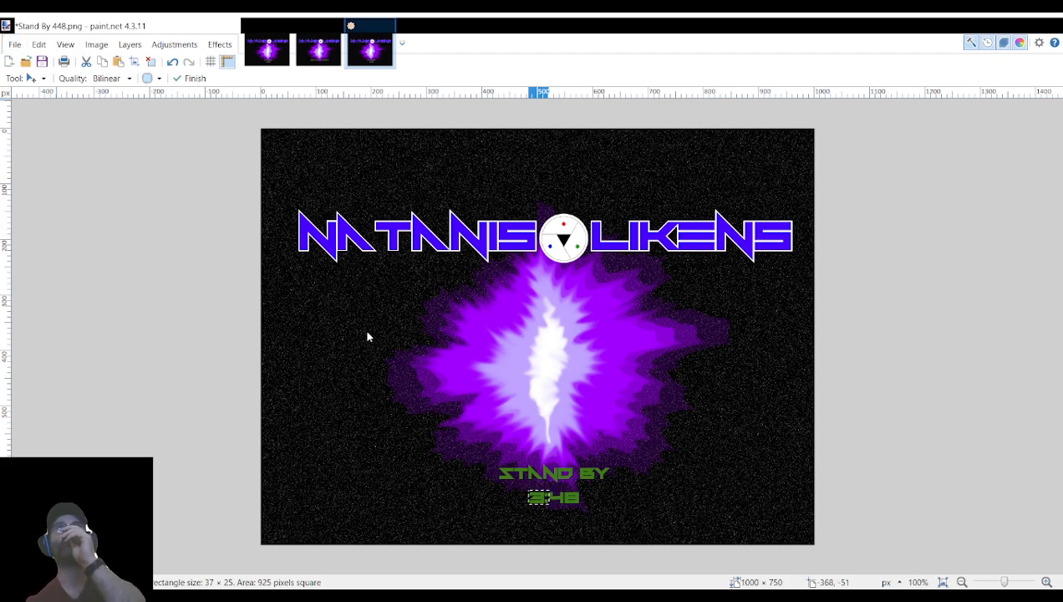
{"action": "left_click", "coordinate": [418, 339]}
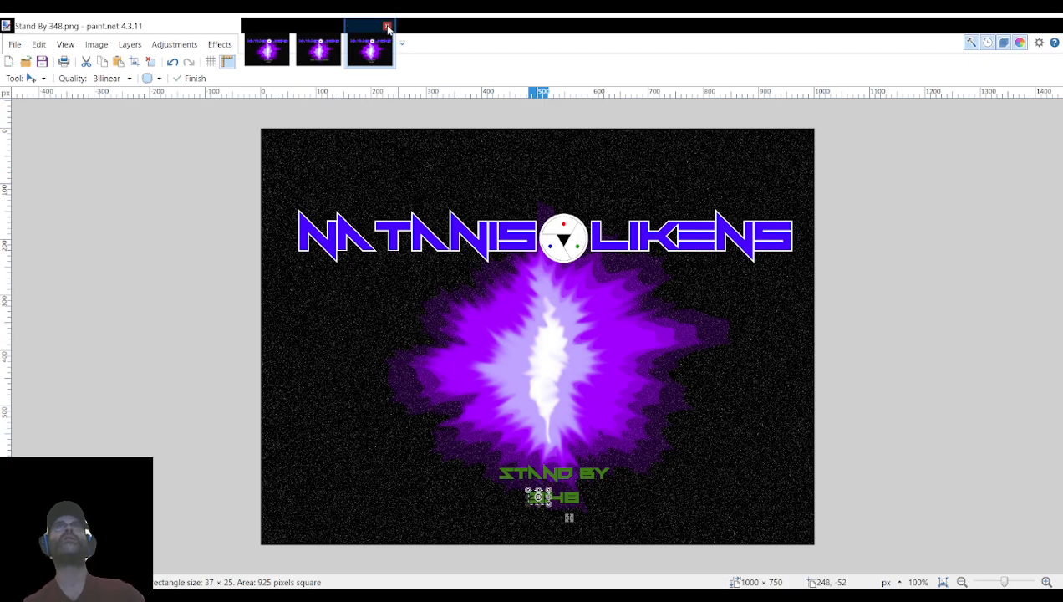
{"action": "left_click", "coordinate": [388, 28]}
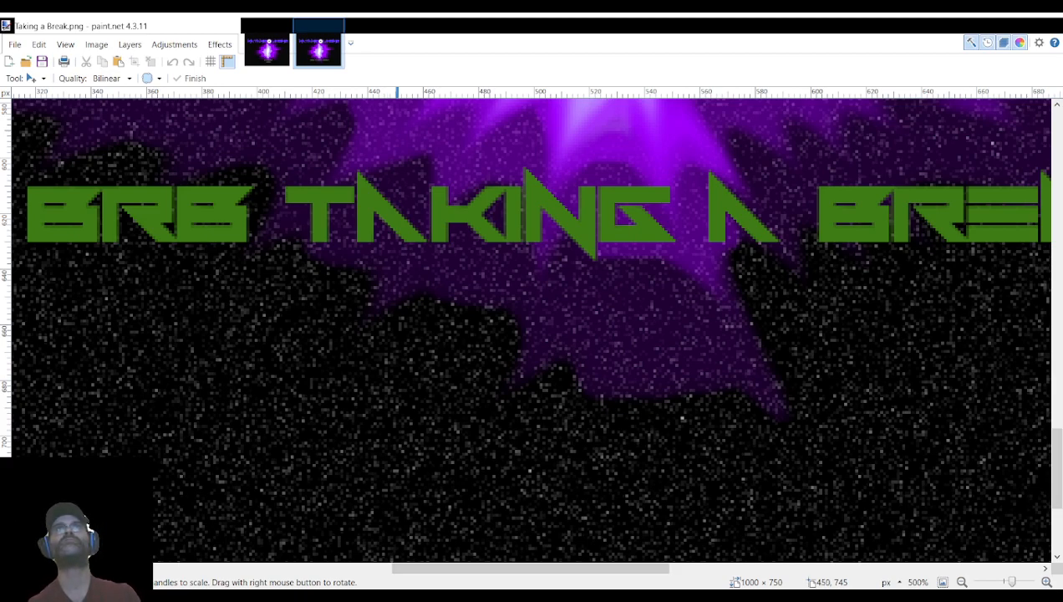
Open Stand By 449.png, paste the copied "3:" over its "4:", save it as Stand By 349.png and close it.
{"action": "left_click", "coordinate": [650, 455]}
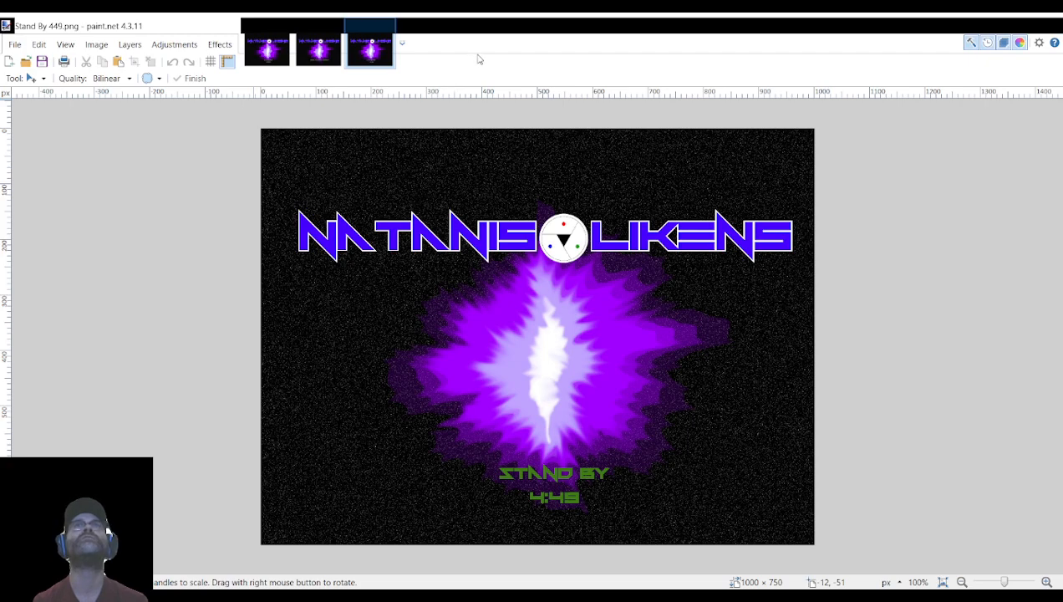
{"action": "key", "text": "ctrl+v"}
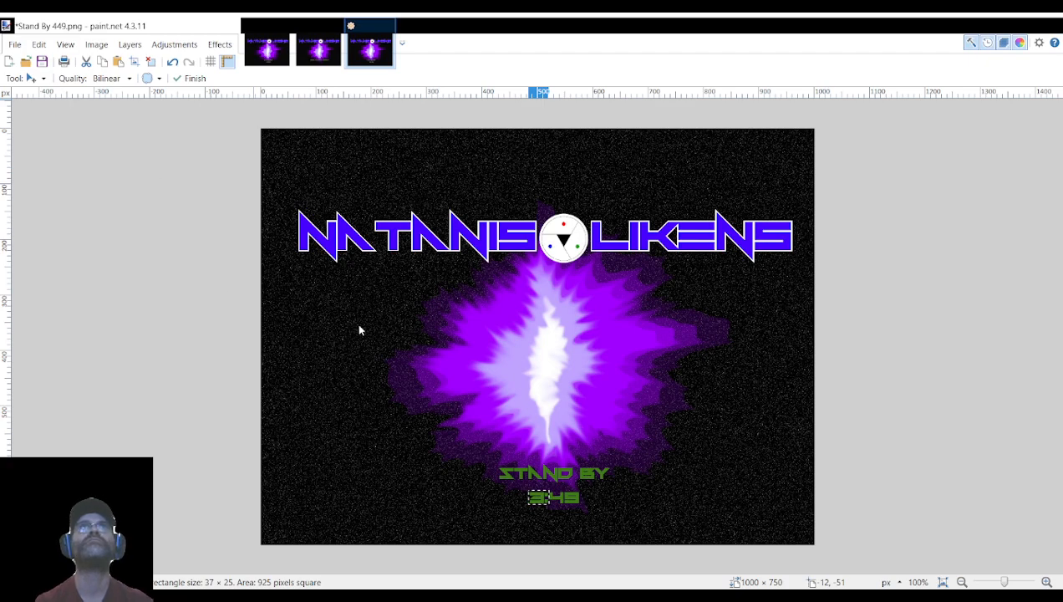
{"action": "left_click", "coordinate": [394, 326]}
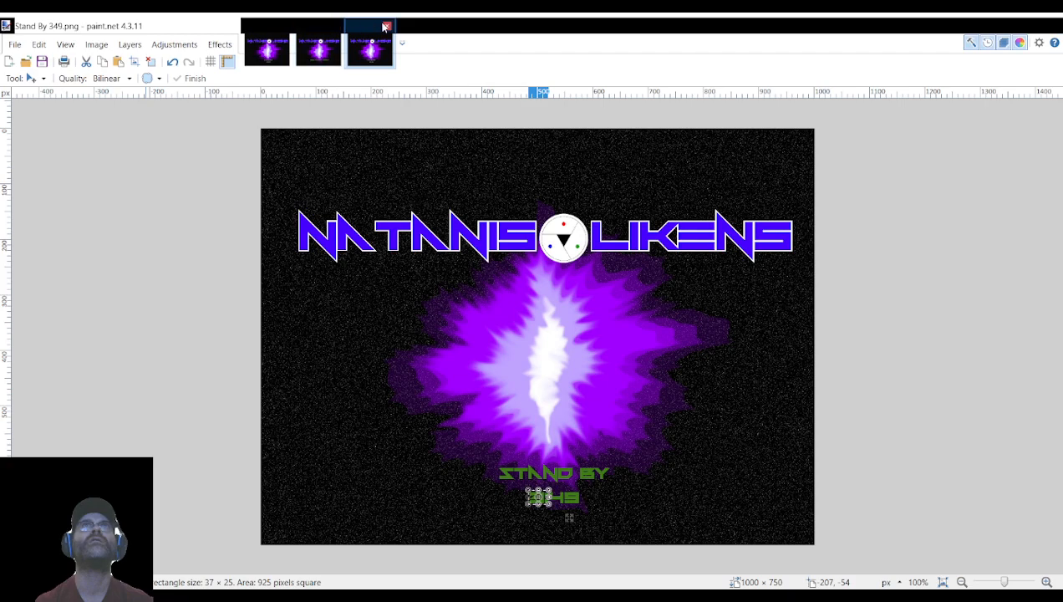
{"action": "left_click", "coordinate": [384, 27]}
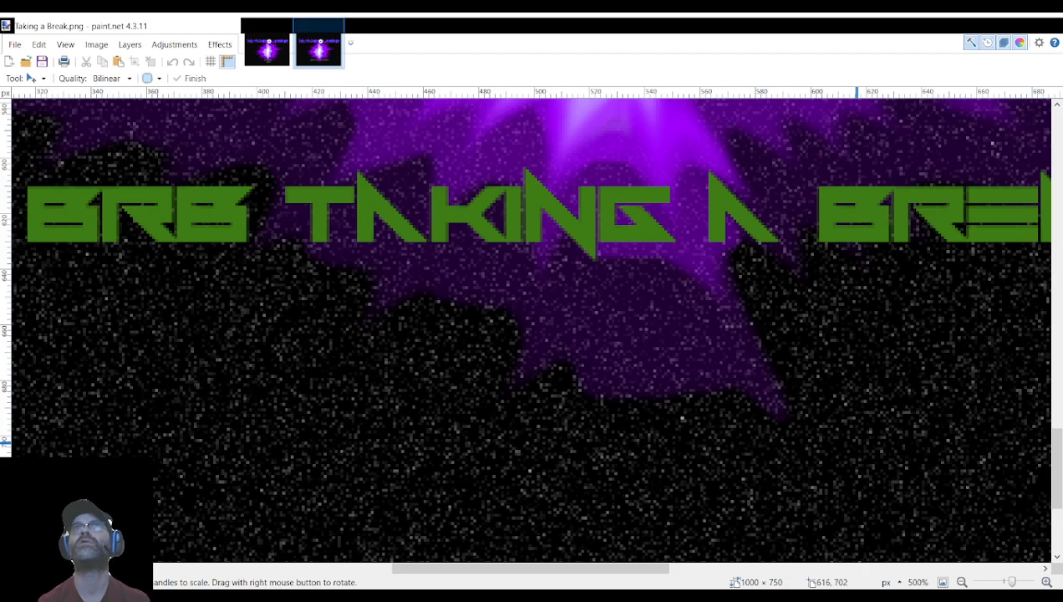
Paste the copied "3:" over the 4:50 frame's "4:", save it as Stand By 350.png, open Stand By 451.png and close the 350 image.
{"action": "key", "text": "ctrl+v"}
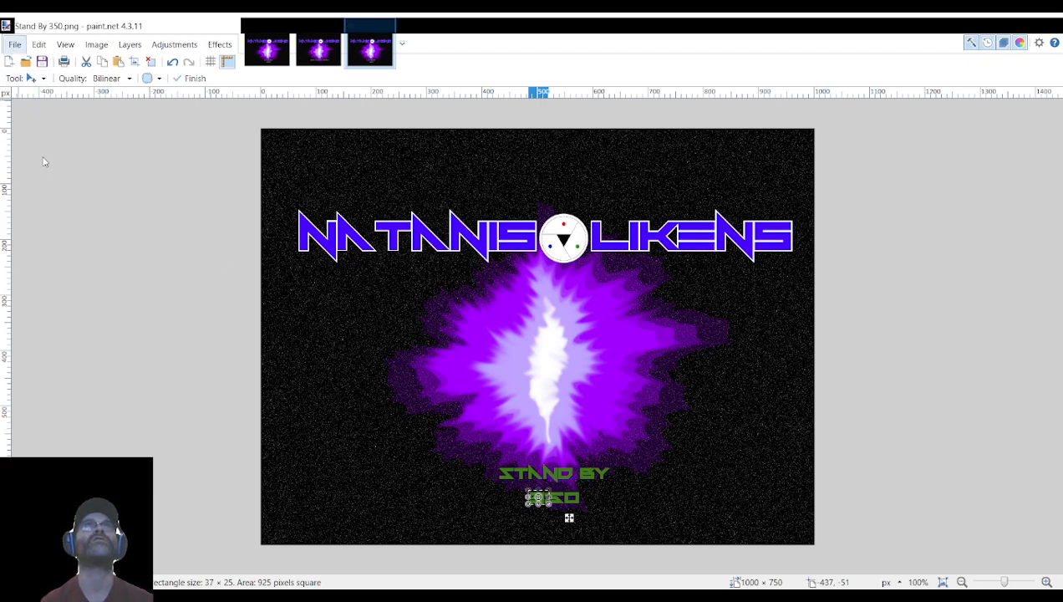
{"action": "left_click", "coordinate": [188, 164]}
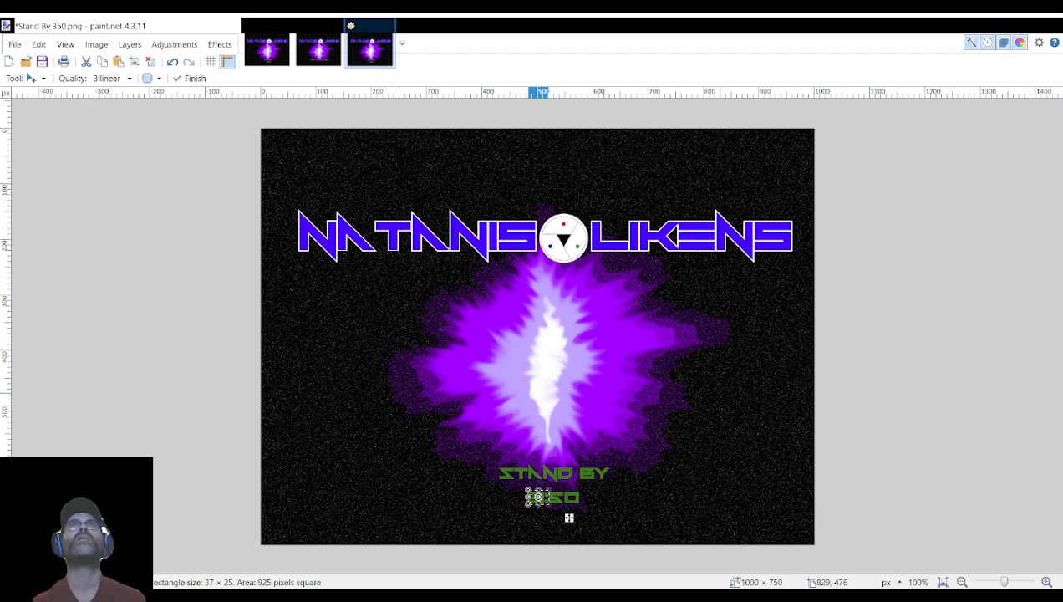
{"action": "double_click", "coordinate": [447, 211]}
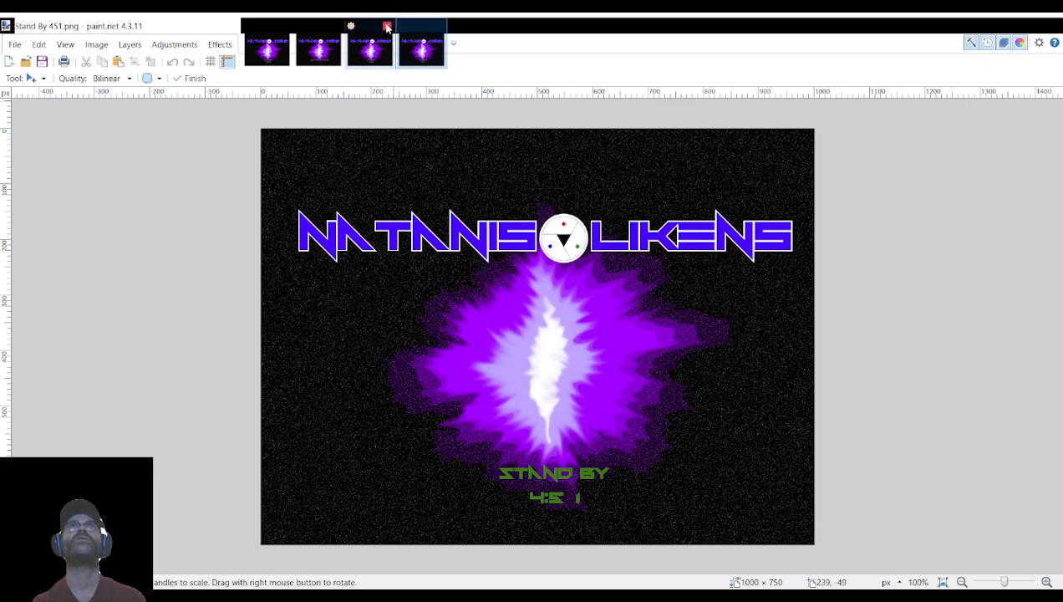
{"action": "left_click", "coordinate": [387, 26]}
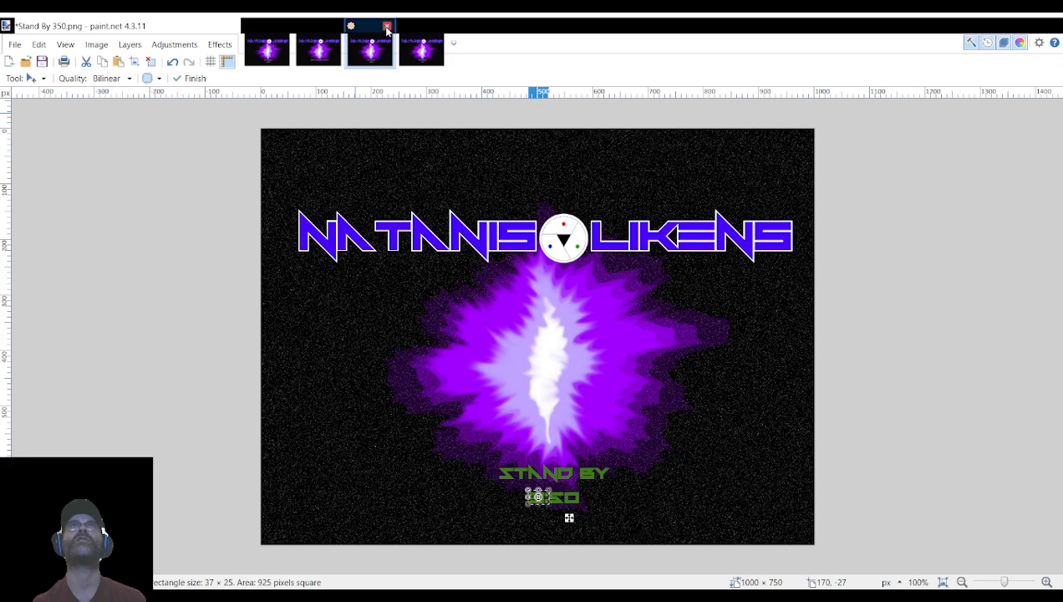
{"action": "left_click", "coordinate": [487, 384]}
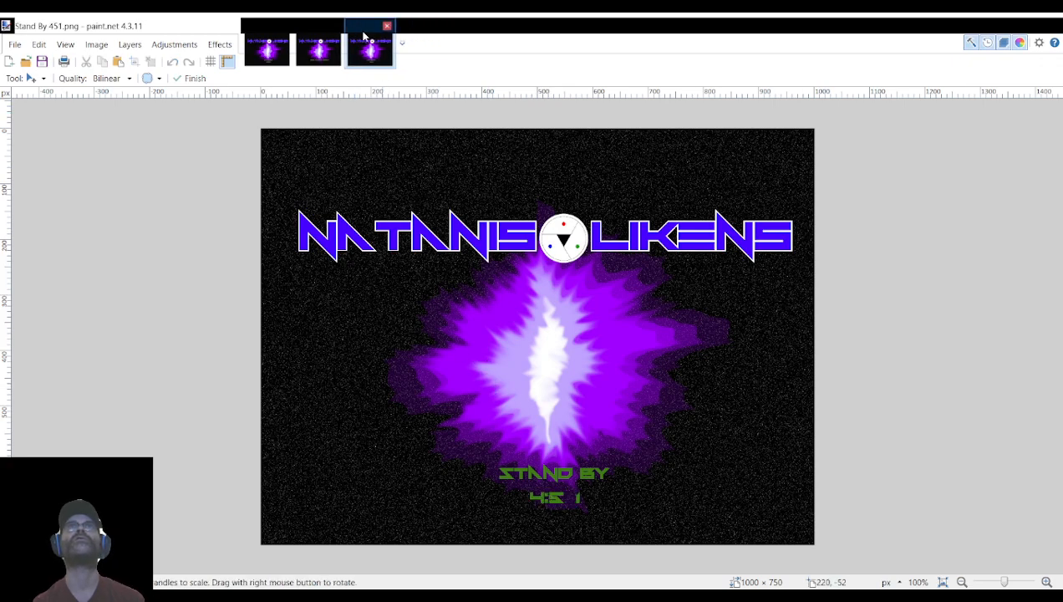
Paste the copied "3:" over the "4:" in Stand By 451.png, save it as Stand By 351.png and close it.
{"action": "key", "text": "ctrl+v"}
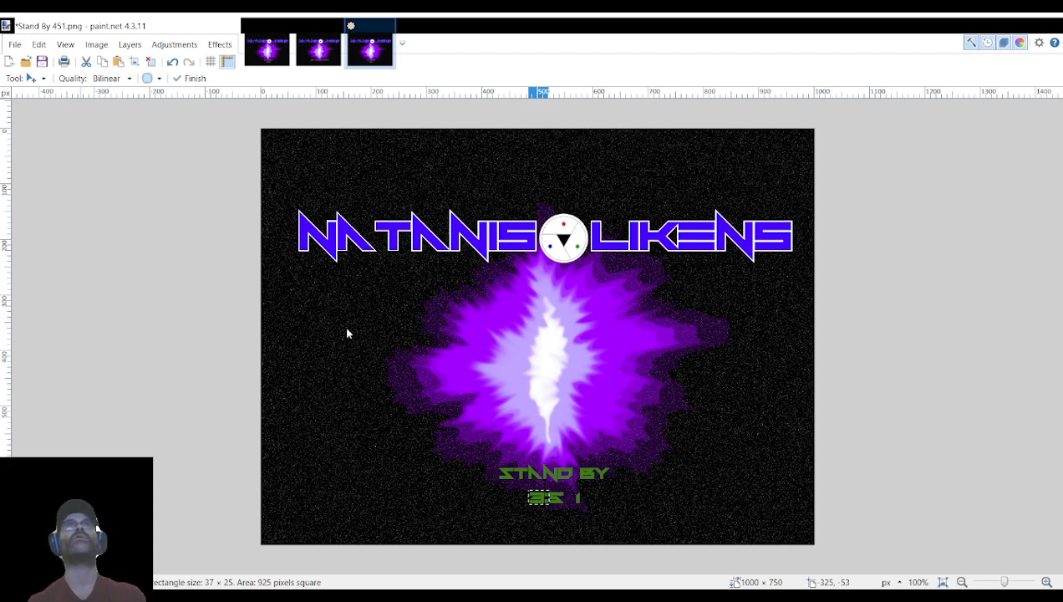
{"action": "left_click", "coordinate": [412, 332]}
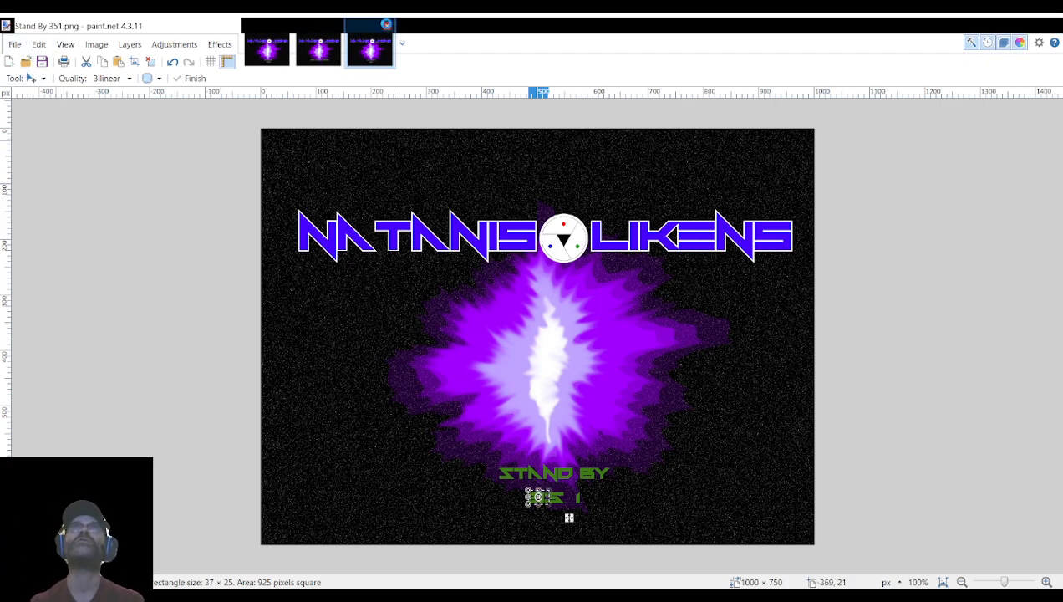
{"action": "left_click", "coordinate": [388, 27]}
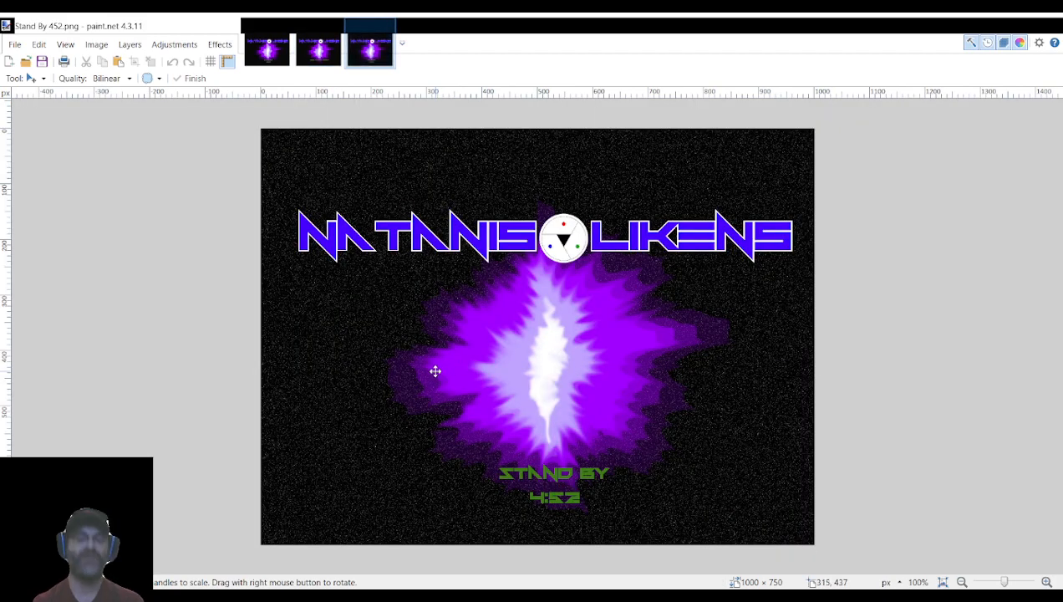
Paste the copied "3:" over the "4:" in Stand By 452.png, save it as Stand By 352.png and close it.
{"action": "key", "text": "ctrl+v"}
{"action": "left_click", "coordinate": [10, 48]}
{"action": "left_click", "coordinate": [104, 143]}
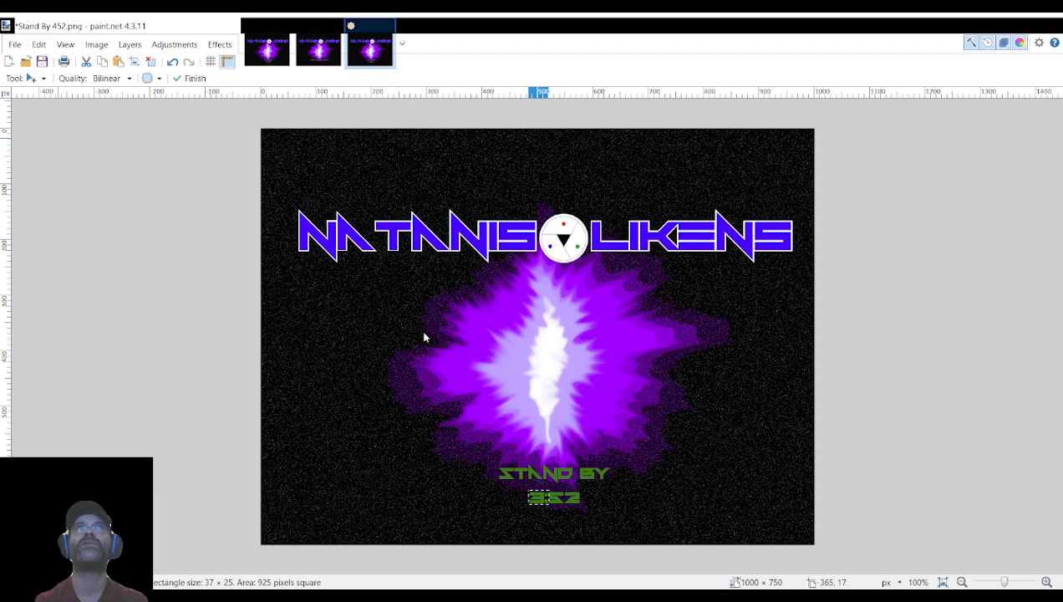
{"action": "key", "text": "ctrl+s"}
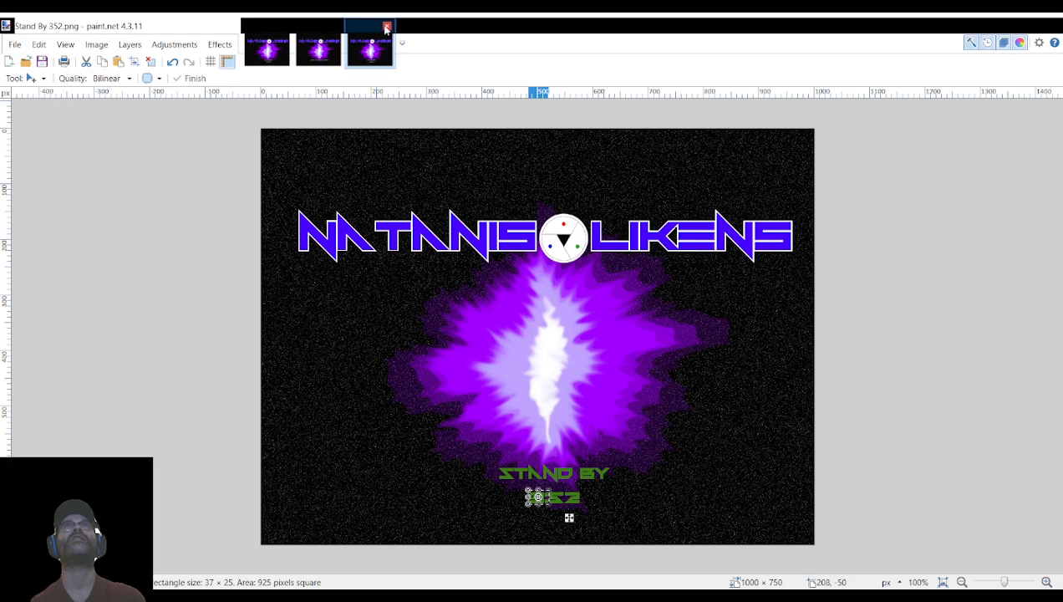
{"action": "left_click", "coordinate": [387, 28]}
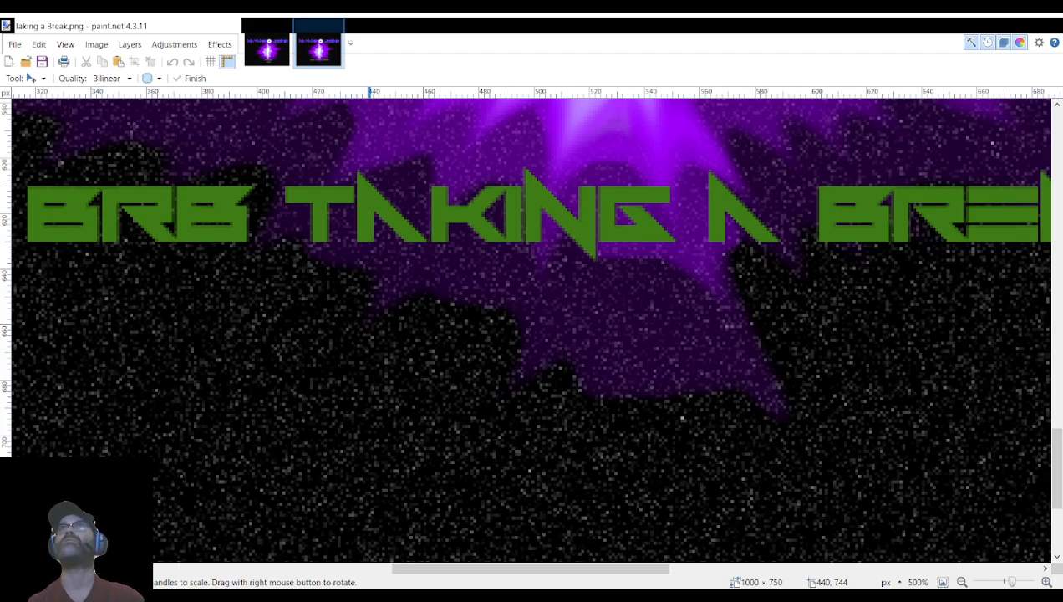
Open Stand By 453.png, paste the copied "3:" over its "4:", save it as Stand By 353.png and close it.
{"action": "double_click", "coordinate": [717, 313]}
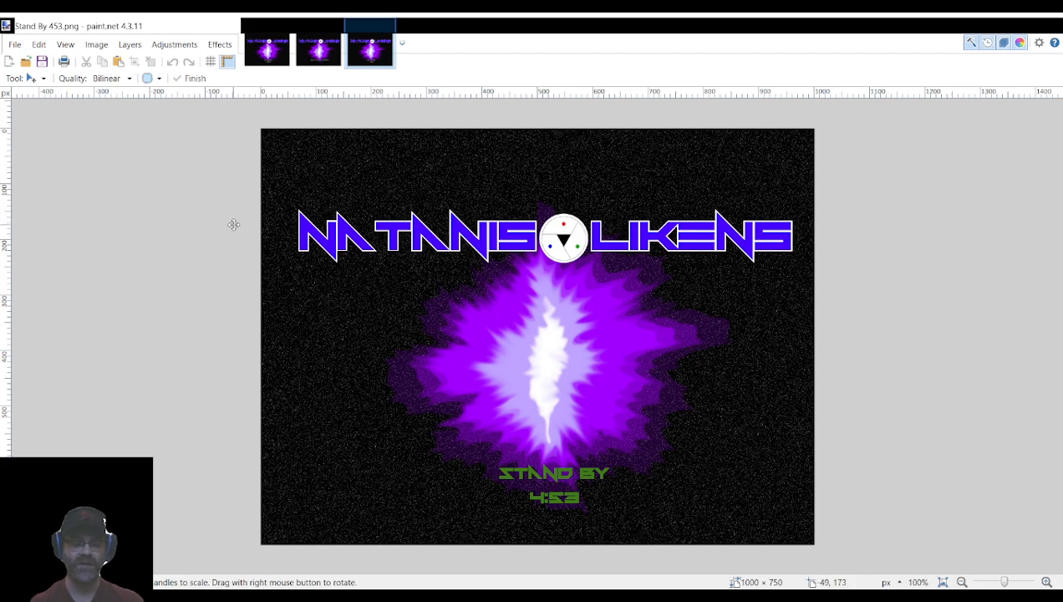
{"action": "key", "text": "ctrl+v"}
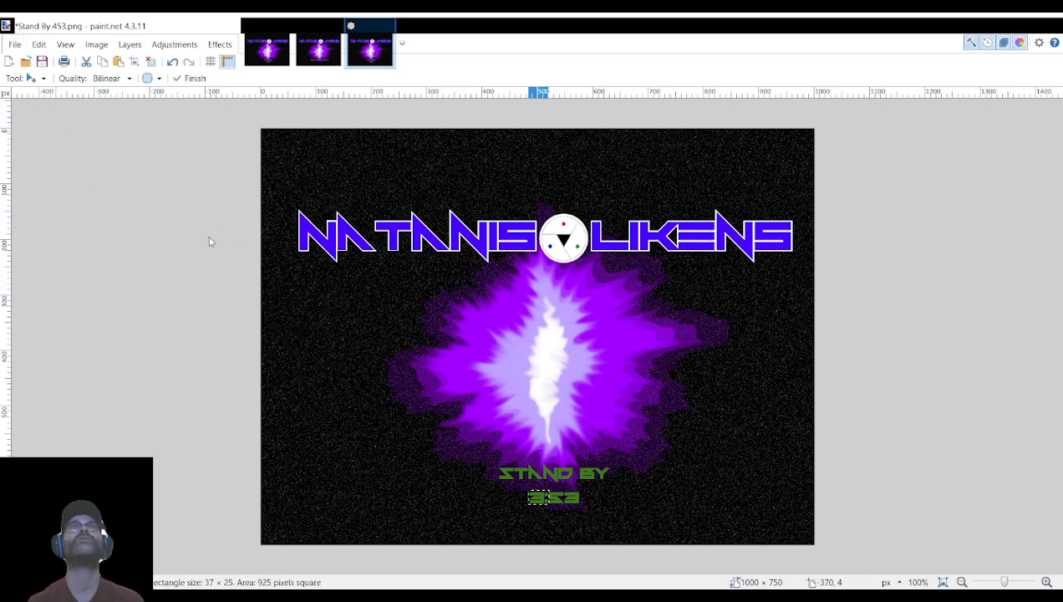
{"action": "left_click", "coordinate": [400, 326]}
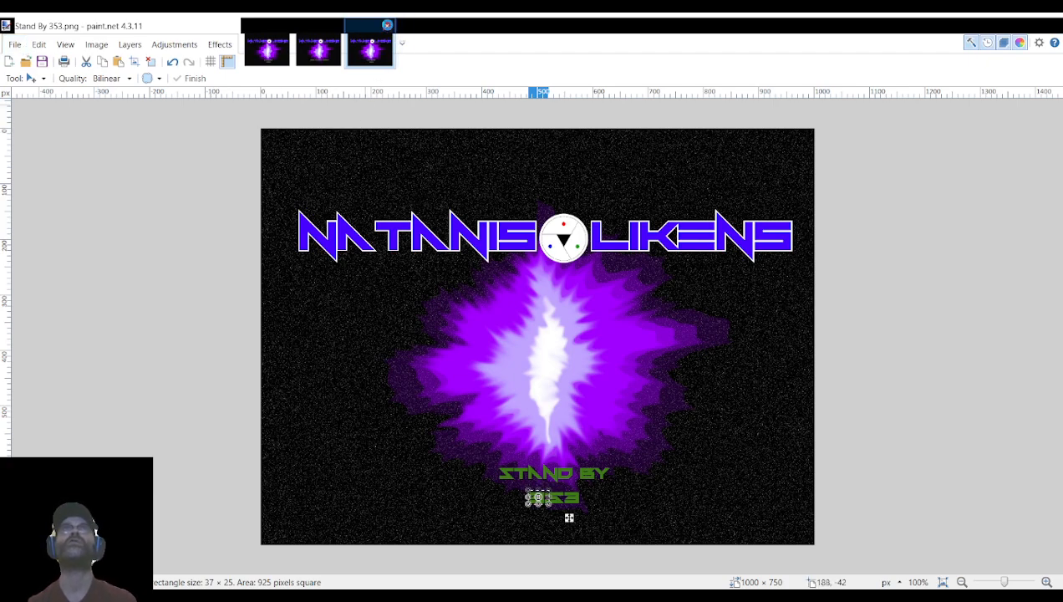
{"action": "left_click", "coordinate": [387, 23]}
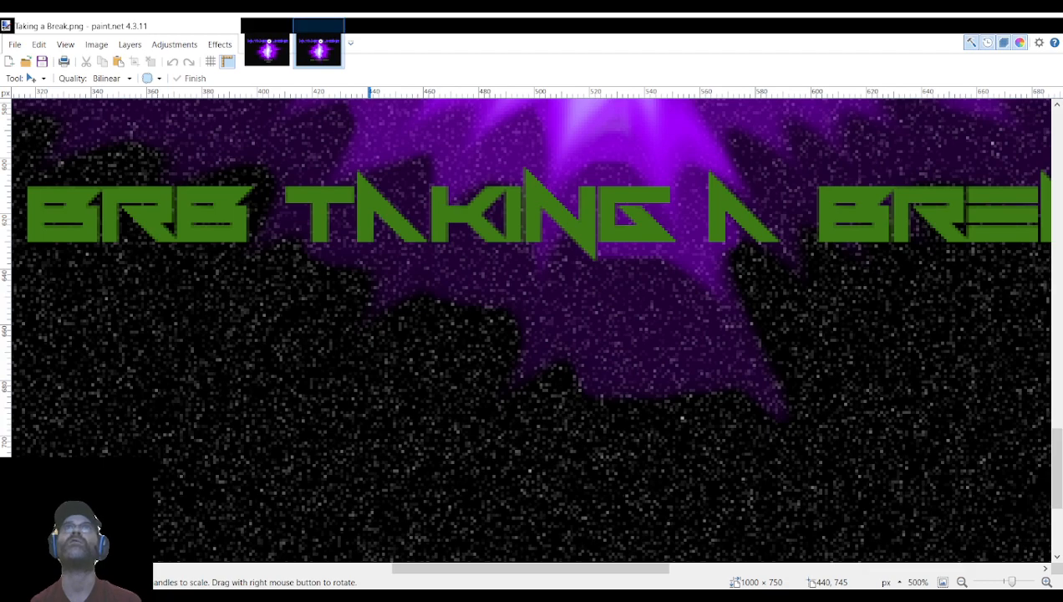
Open Stand By 454.png, paste the copied "3:" over its "4:" and save it as Stand By 354.png.
{"action": "double_click", "coordinate": [389, 404]}
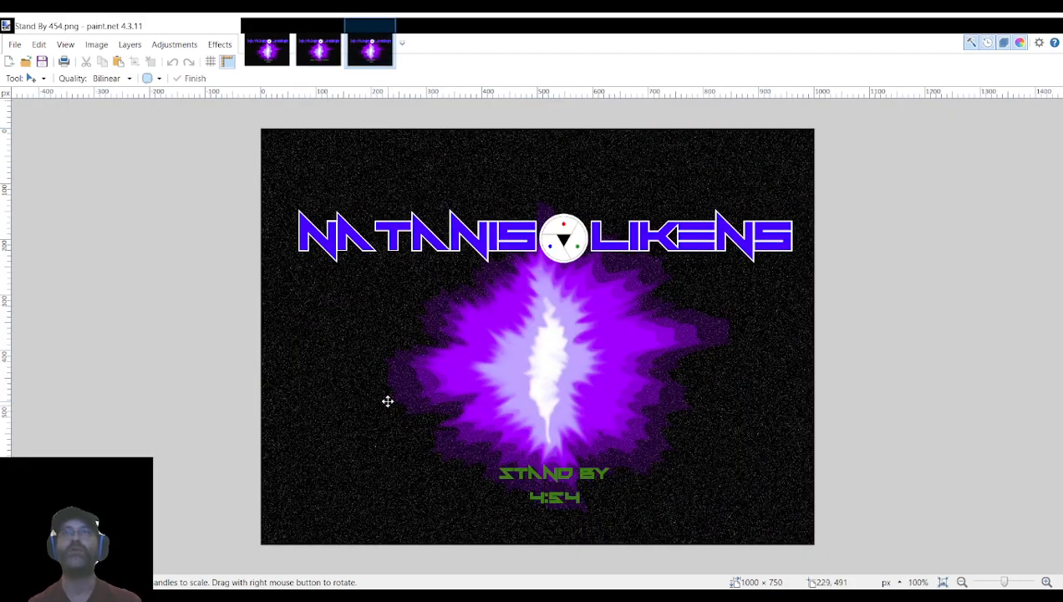
{"action": "key", "text": "ctrl+v"}
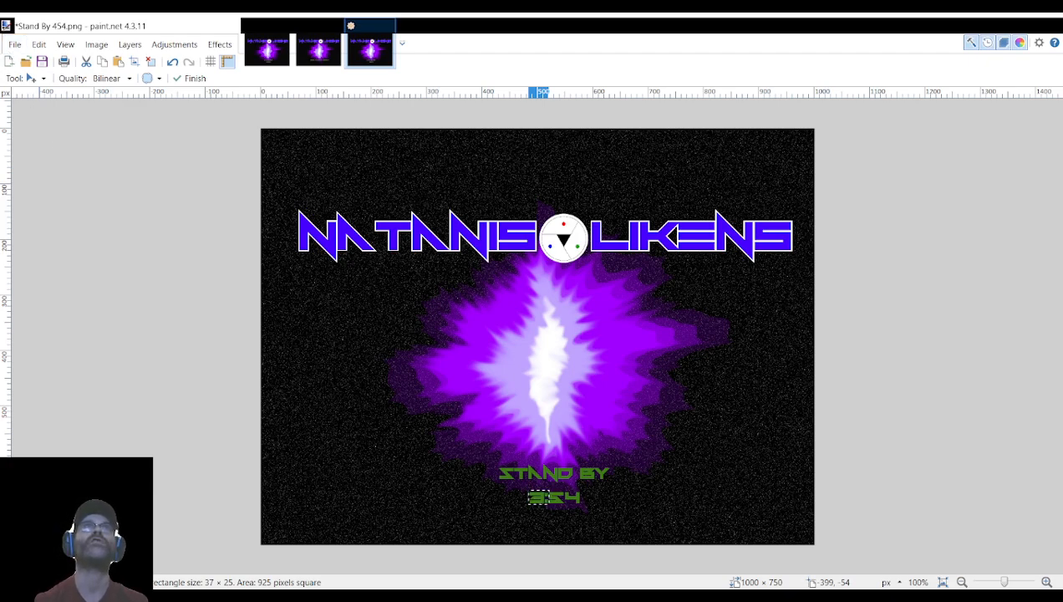
{"action": "left_click", "coordinate": [420, 330]}
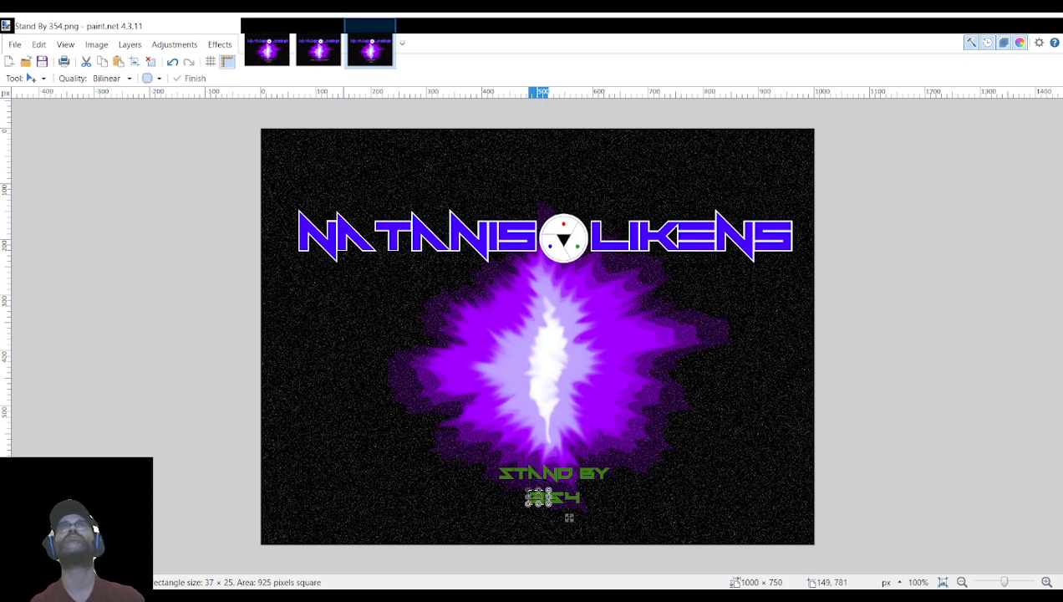
Open Stand By 455.png, paste the copied "3:" over its "4:", save it as Stand By 355.png and close both the 354 and 355 images.
{"action": "double_click", "coordinate": [641, 278]}
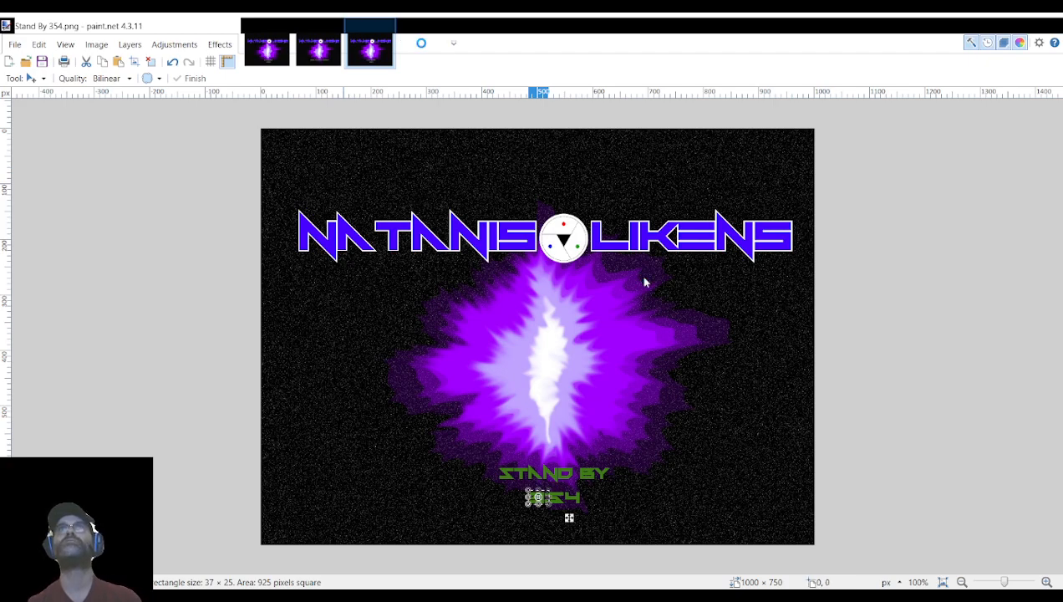
{"action": "key", "text": "ctrl+v"}
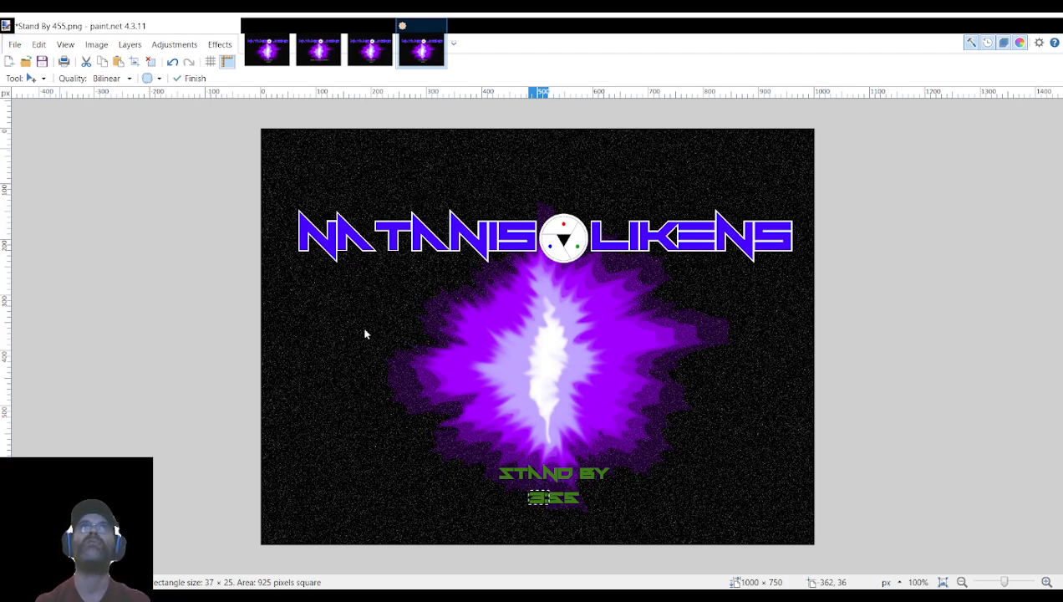
{"action": "left_click", "coordinate": [415, 329]}
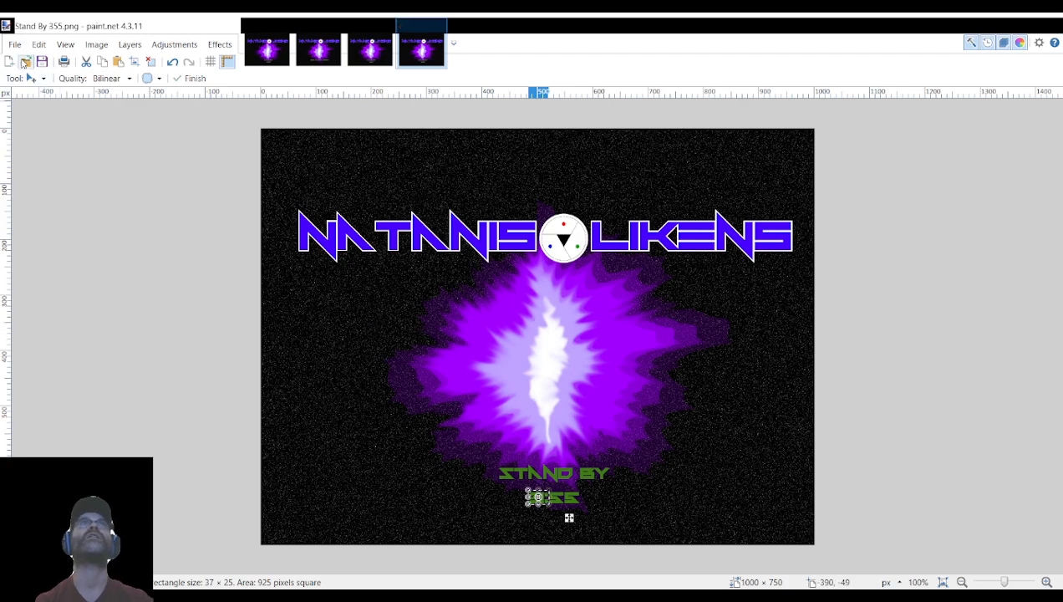
{"action": "left_click", "coordinate": [387, 27]}
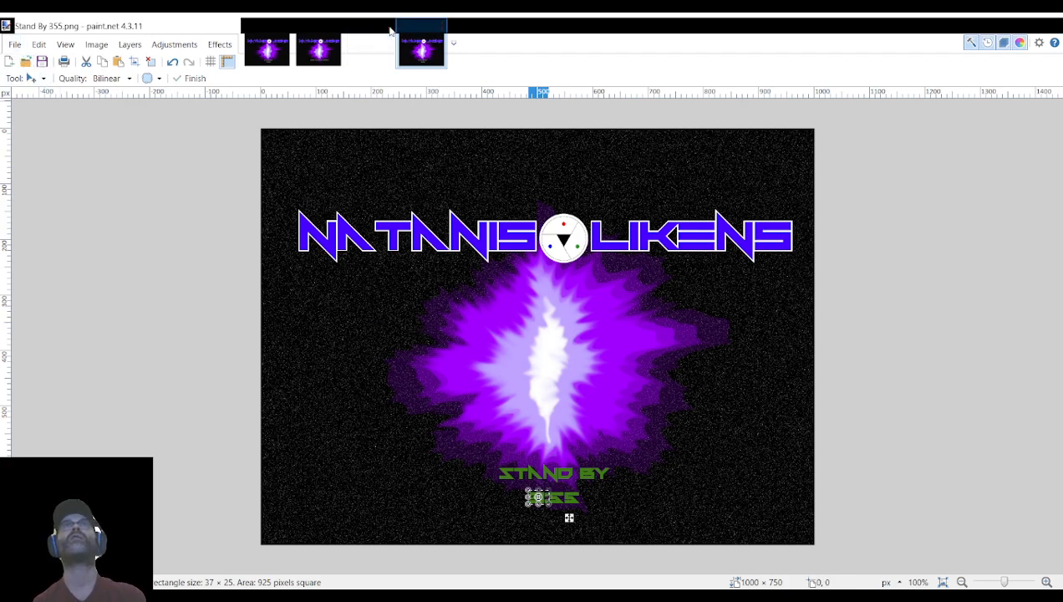
{"action": "left_click", "coordinate": [387, 27]}
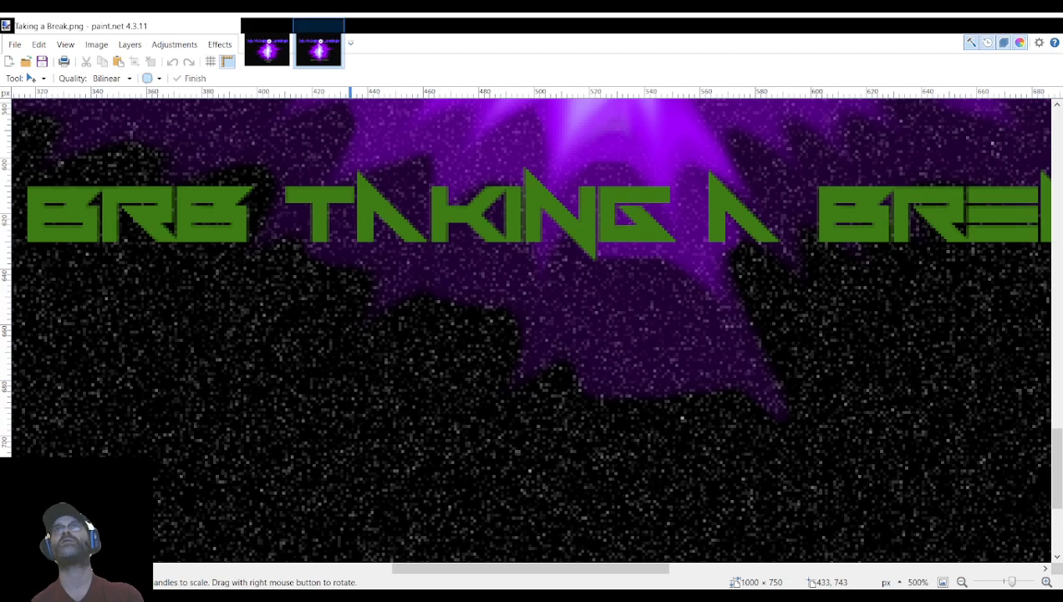
Paste the copied "3:" over the "4:" in Stand By 456.png, save it as Stand By 356.png and close it.
{"action": "key", "text": "ctrl+v"}
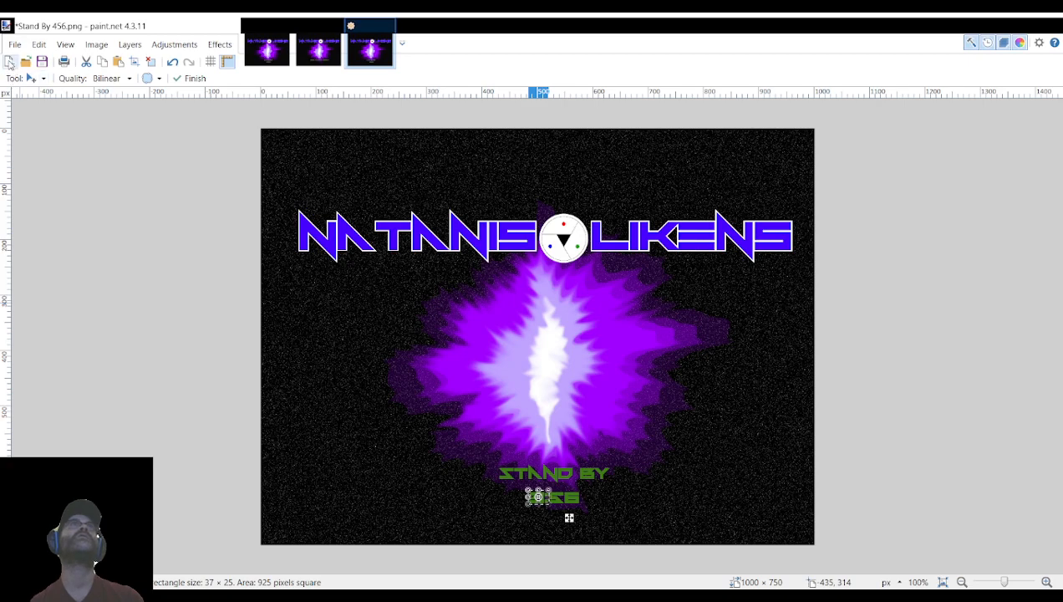
{"action": "key", "text": "Return"}
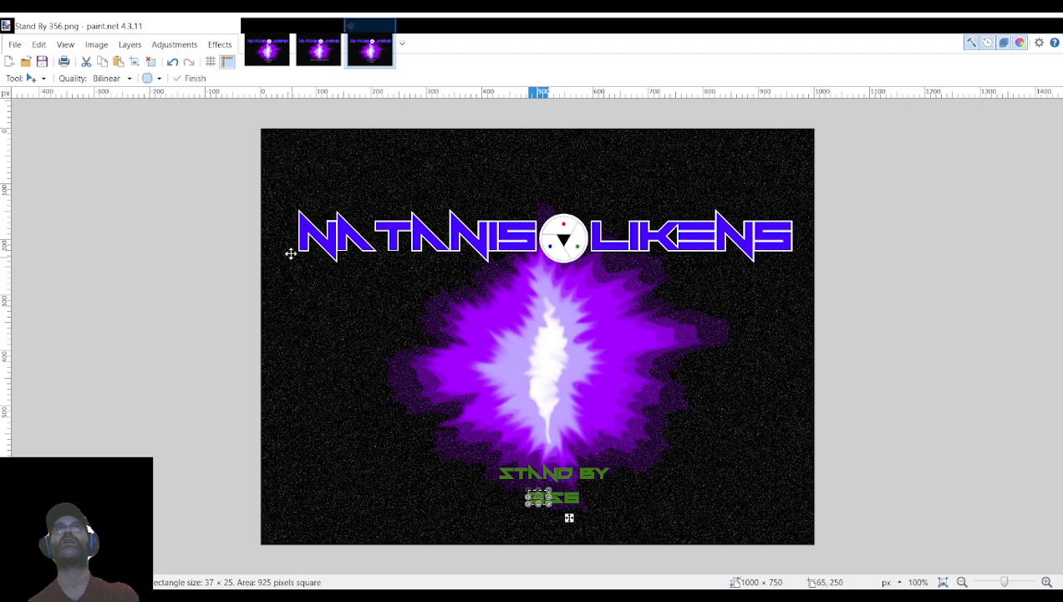
{"action": "left_click", "coordinate": [386, 26]}
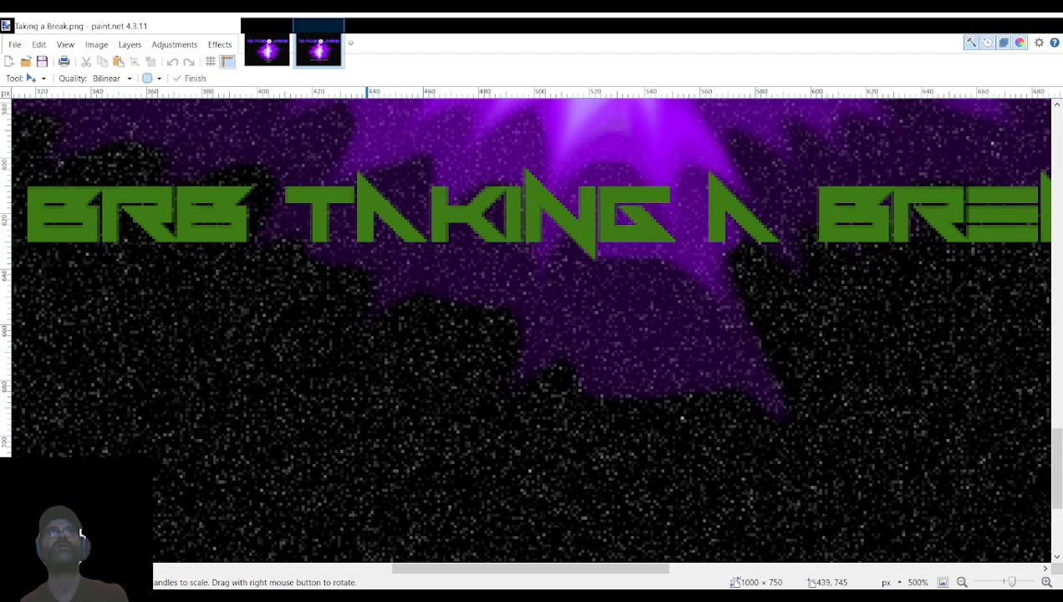
Open Stand By 457.png, paste the copied "3:" over its "4:", save it as Stand By 357.png and close it.
{"action": "double_click", "coordinate": [399, 444]}
{"action": "key", "text": "ctrl+v"}
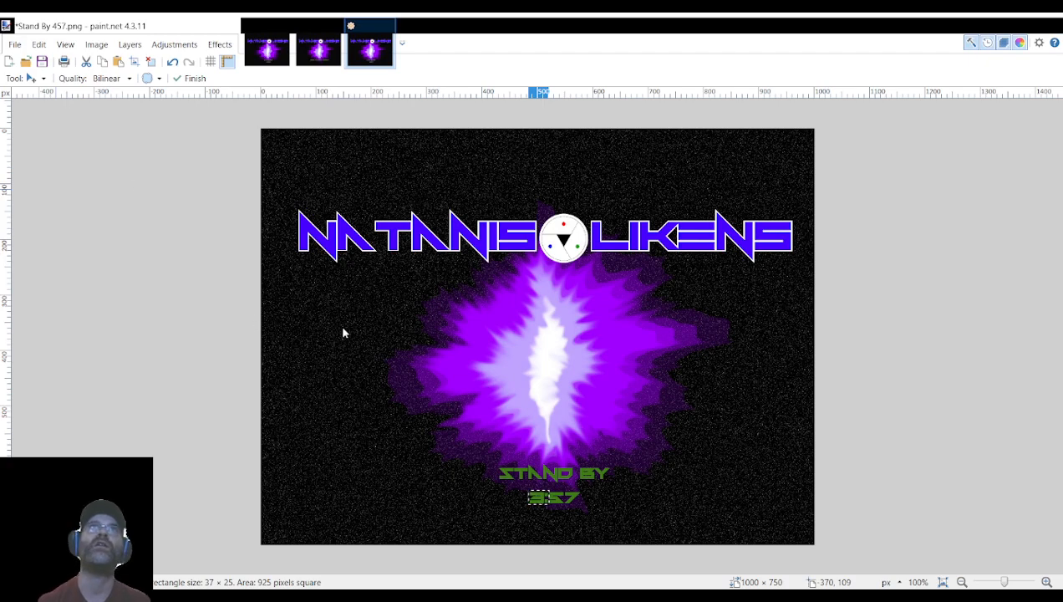
{"action": "left_click", "coordinate": [416, 332]}
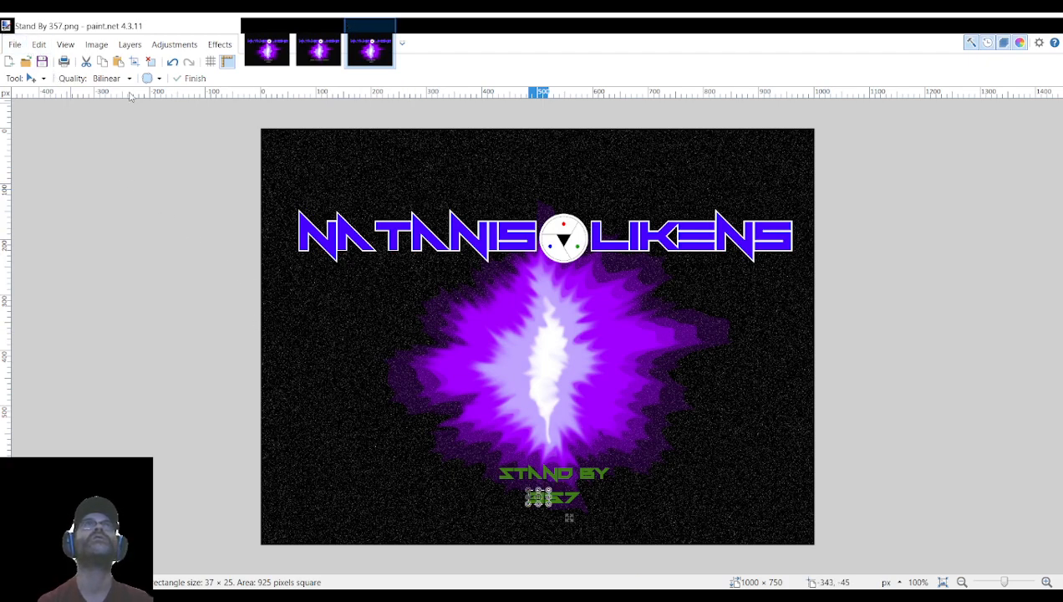
{"action": "left_click", "coordinate": [387, 28]}
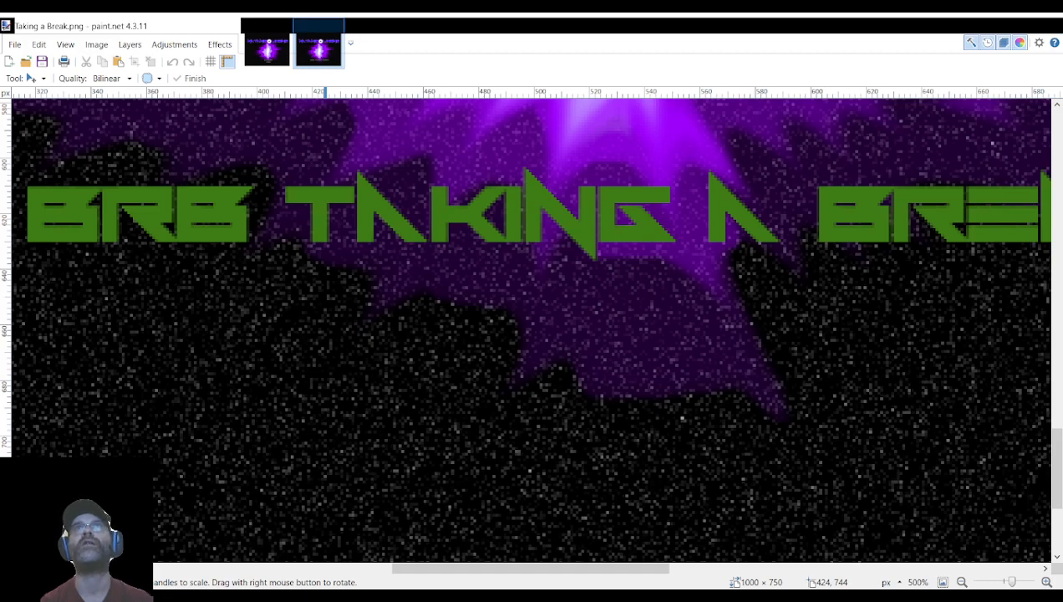
Open Stand By 458.png, paste the copied "3:" over its "4:", save it as Stand By 358.png and close it.
{"action": "double_click", "coordinate": [491, 417]}
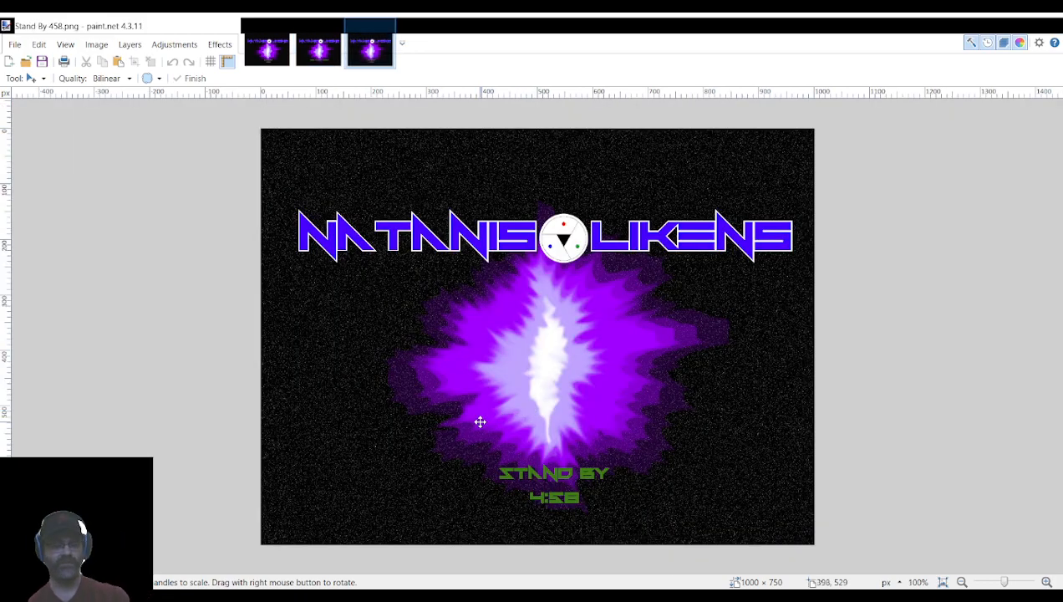
{"action": "key", "text": "ctrl+v"}
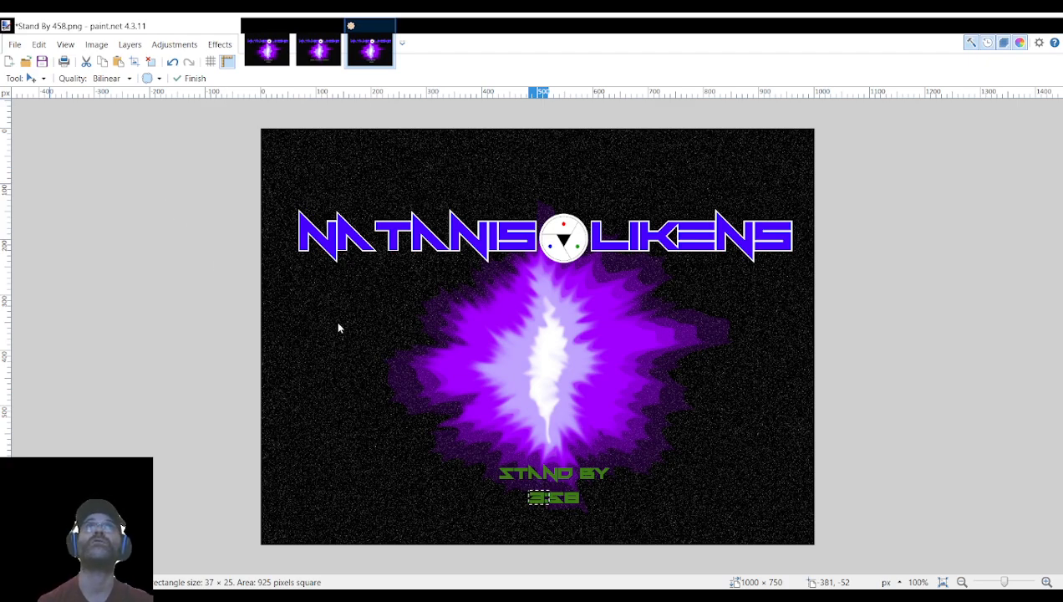
{"action": "left_click", "coordinate": [406, 332]}
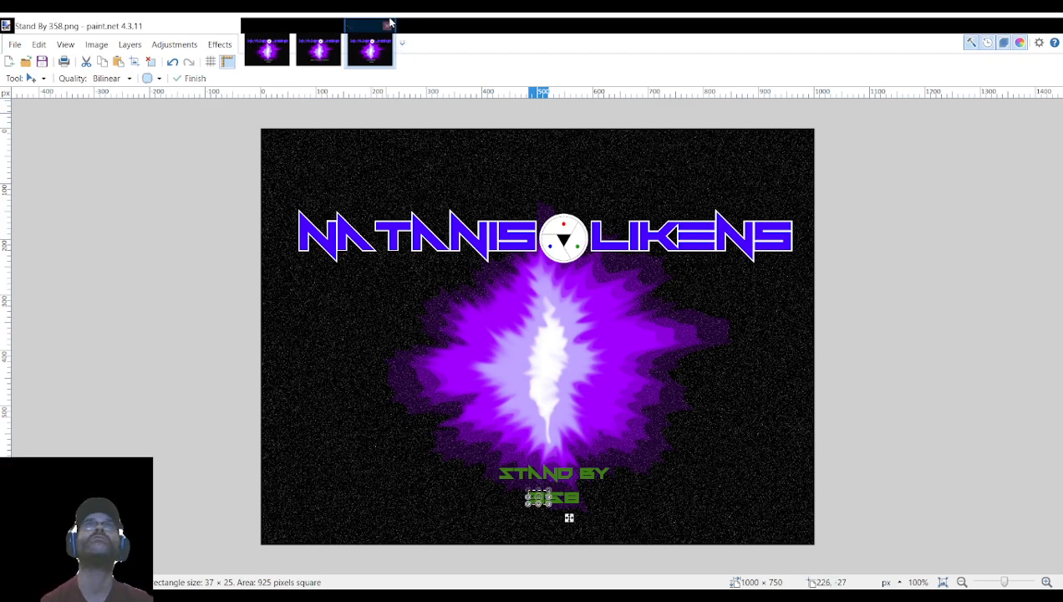
{"action": "left_click", "coordinate": [390, 23]}
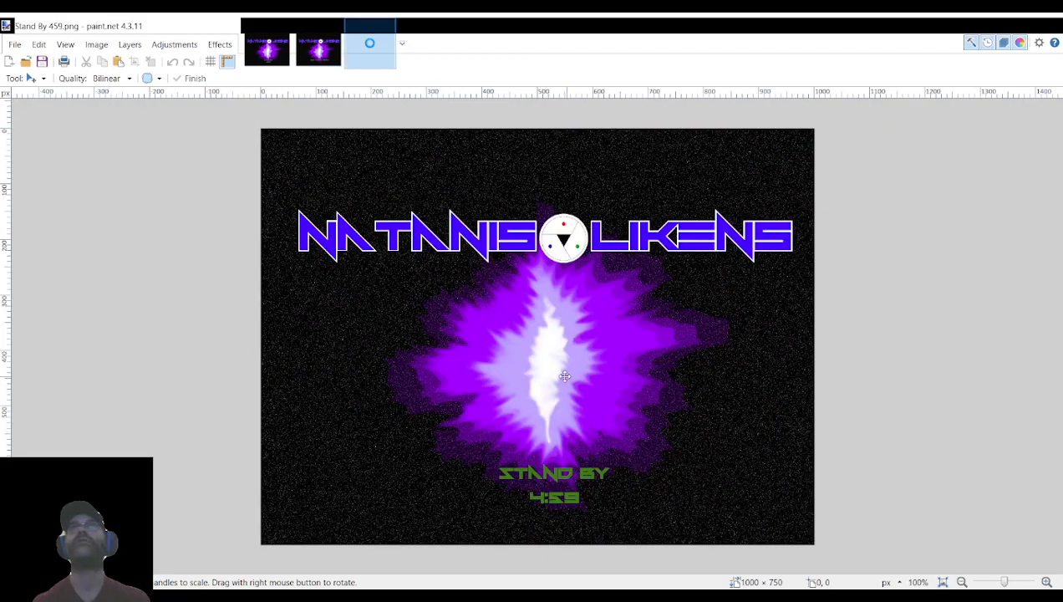
Paste the copied "3:" over the "4:" in Stand By 459.png and save it as Stand By 359.png.
{"action": "key", "text": "ctrl+v"}
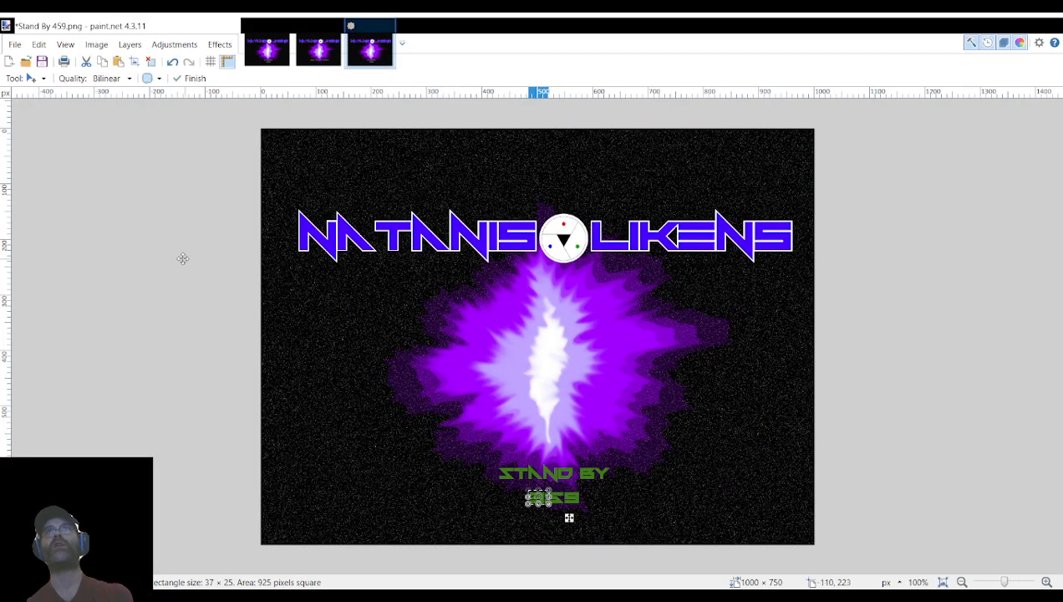
{"action": "left_click", "coordinate": [84, 153]}
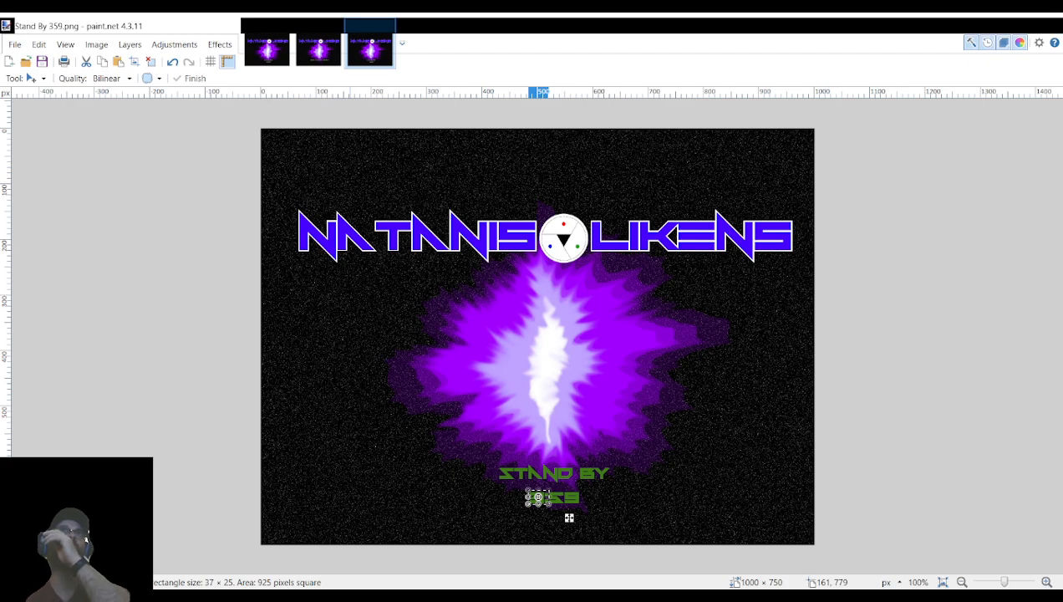
In Stand By 300.png, undo the last two actions, then move the 27 × 22 px selection clear of the time and deselect it.
{"action": "key", "text": "ctrl+Tab"}
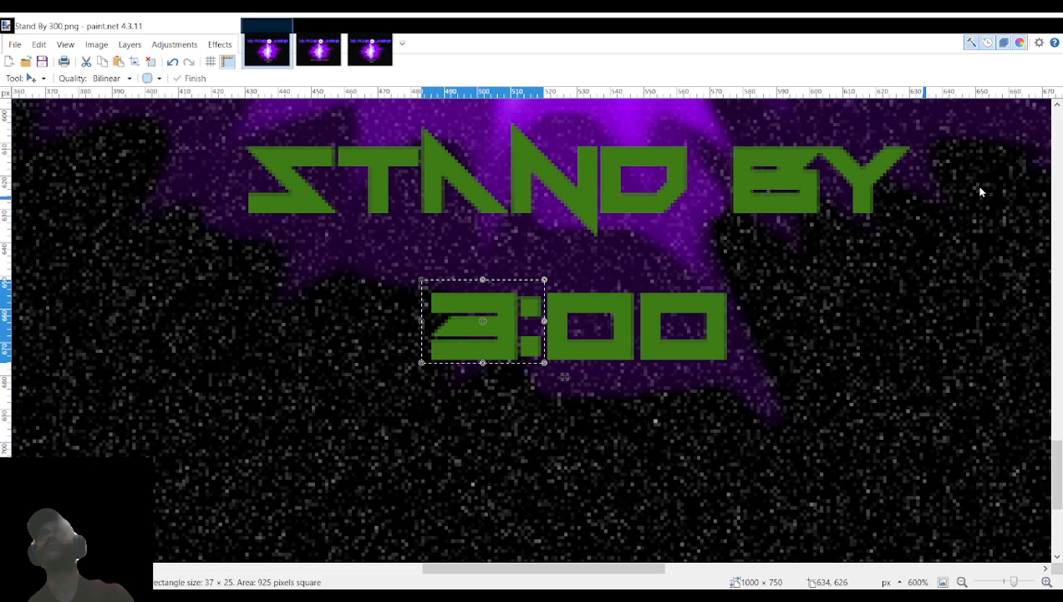
{"action": "key", "text": "ctrl+z"}
{"action": "key", "text": "ctrl+z"}
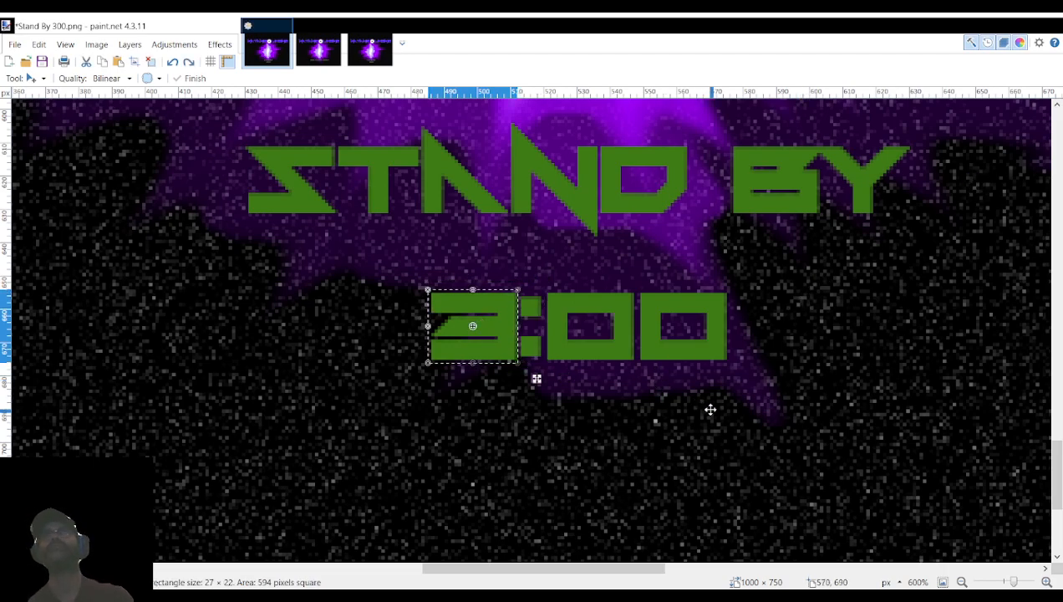
{"action": "key", "text": "ctrl+v"}
{"action": "left_click_drag", "start_coordinate": [502, 338], "coordinate": [671, 363]}
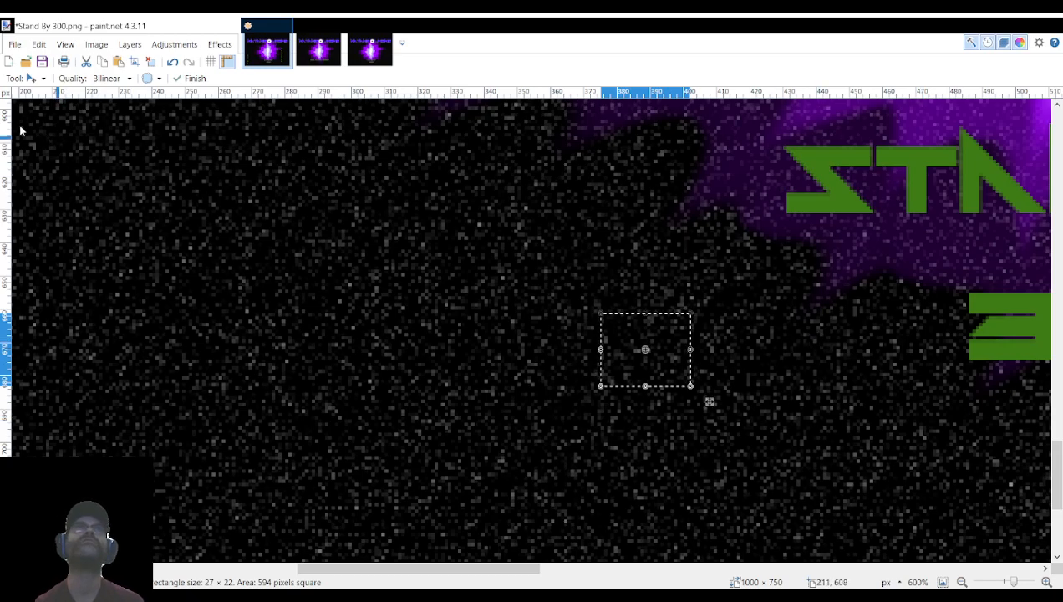
{"action": "key", "text": "s"}
{"action": "left_click", "coordinate": [711, 337]}
Select the "3" of the 3:00 time and move it beside the spare colon between the stored "4" and "2:".
{"action": "scroll", "coordinate": [798, 363], "scroll_direction": "down", "scroll_amount": 3}
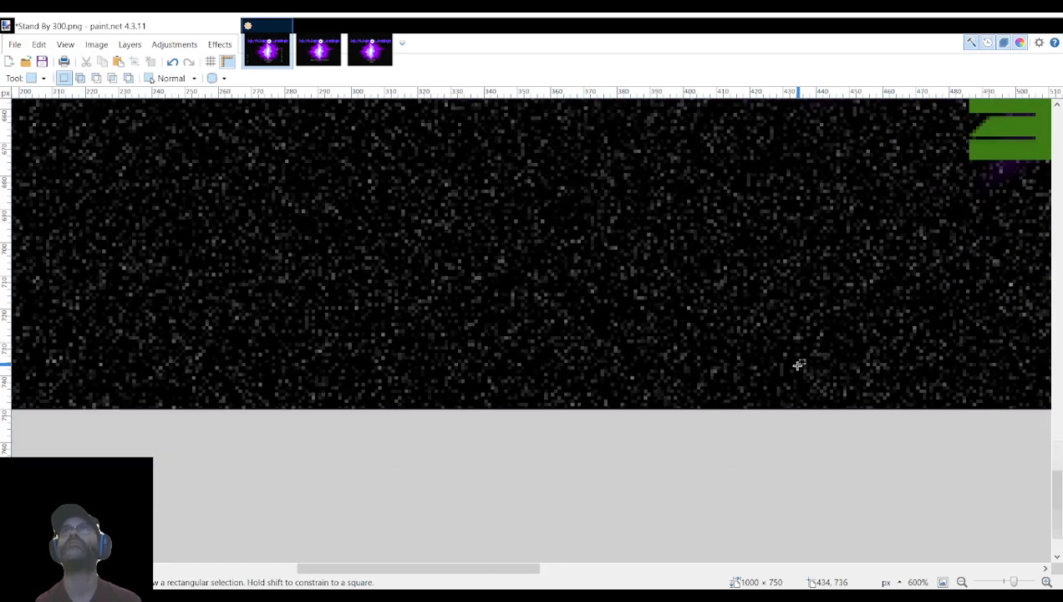
{"action": "scroll", "coordinate": [755, 370], "scroll_direction": "up", "scroll_amount": 4}
{"action": "scroll", "coordinate": [756, 371], "scroll_direction": "right", "scroll_amount": 3}
{"action": "scroll", "coordinate": [756, 371], "scroll_direction": "right", "scroll_amount": 2}
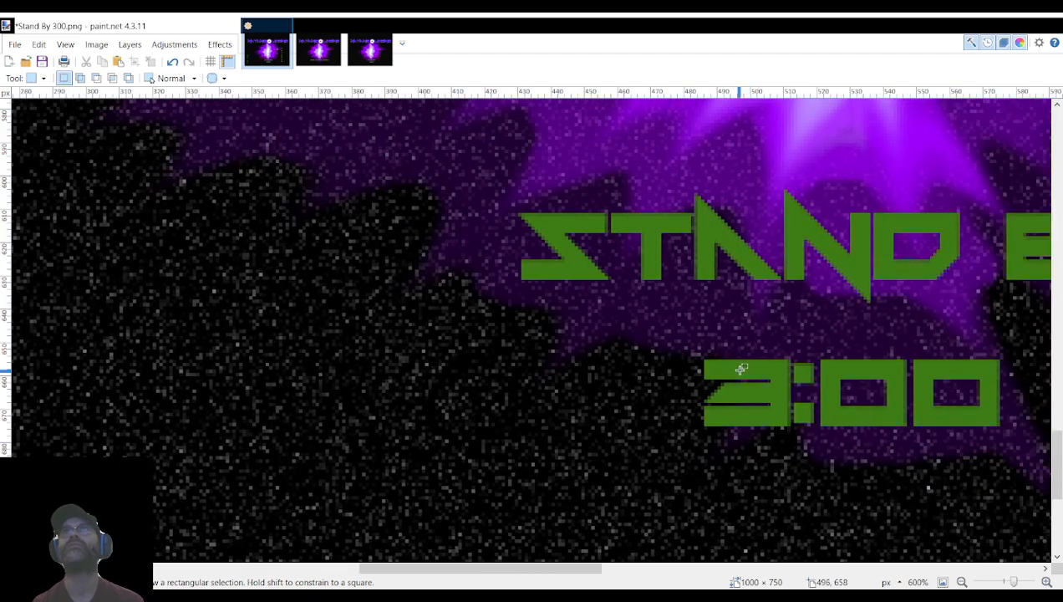
{"action": "left_click_drag", "start_coordinate": [700, 356], "coordinate": [788, 434]}
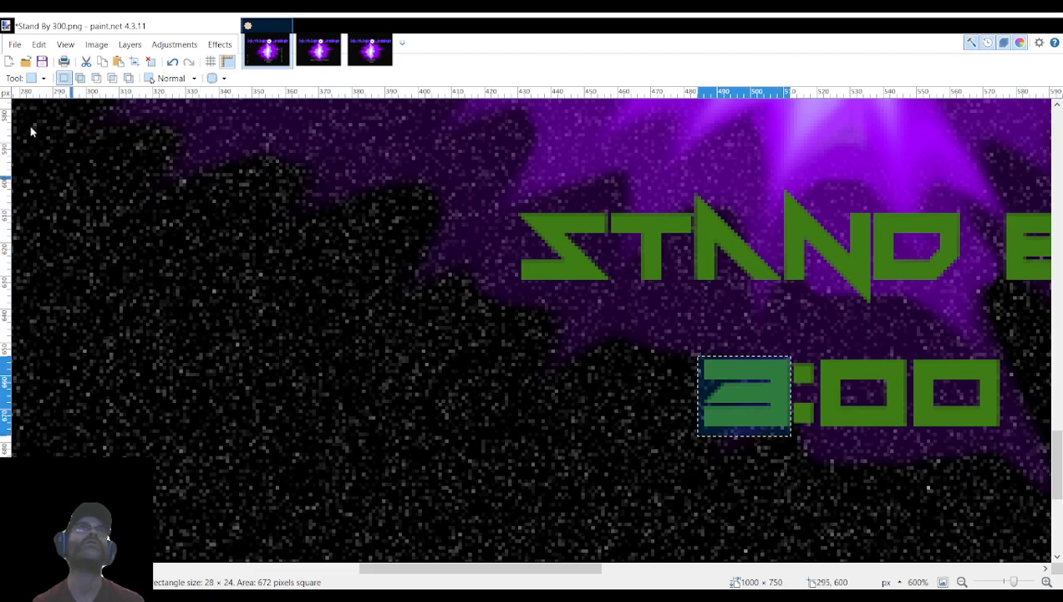
{"action": "key", "text": "m"}
{"action": "left_click_drag", "start_coordinate": [764, 382], "coordinate": [253, 478]}
{"action": "scroll", "coordinate": [253, 478], "scroll_direction": "down", "scroll_amount": 3}
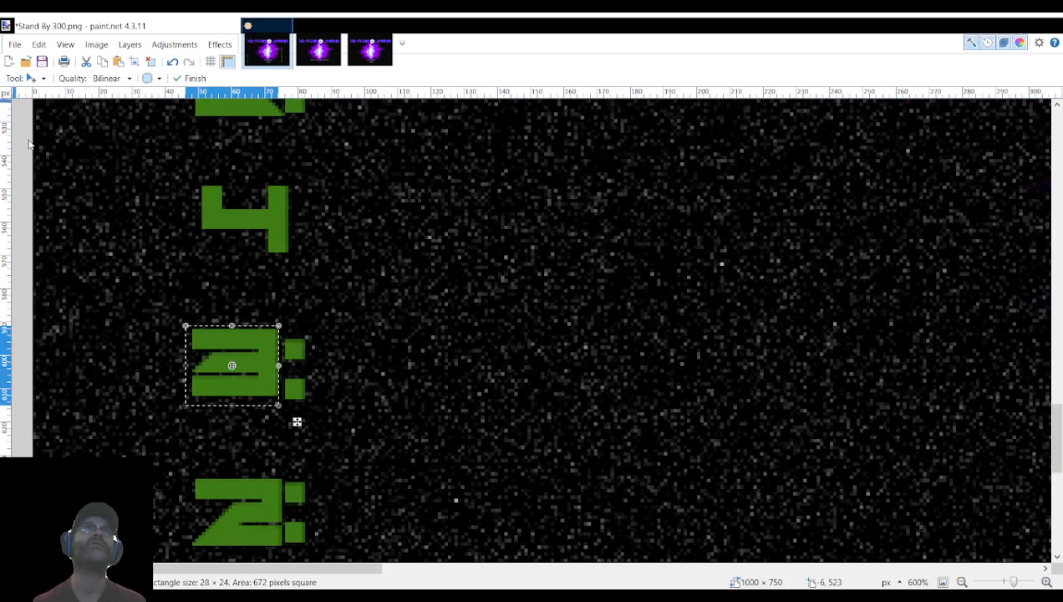
Select only the "2" of the stored "2:" and move it in front of ":00" so the time reads 2:00.
{"action": "key", "text": "s"}
{"action": "scroll", "coordinate": [297, 420], "scroll_direction": "down", "scroll_amount": 1}
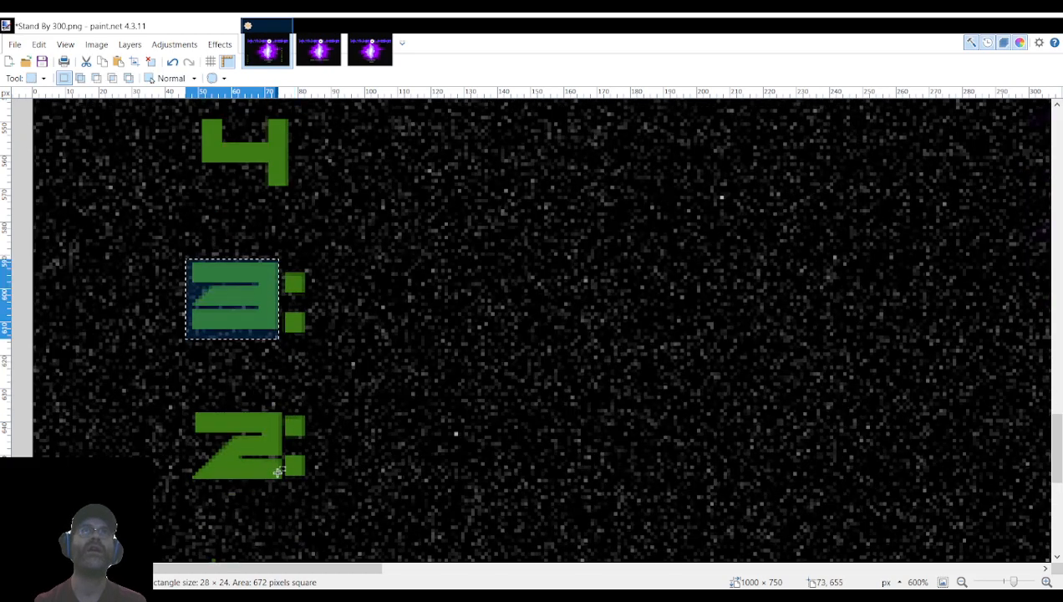
{"action": "left_click_drag", "start_coordinate": [284, 479], "coordinate": [254, 438]}
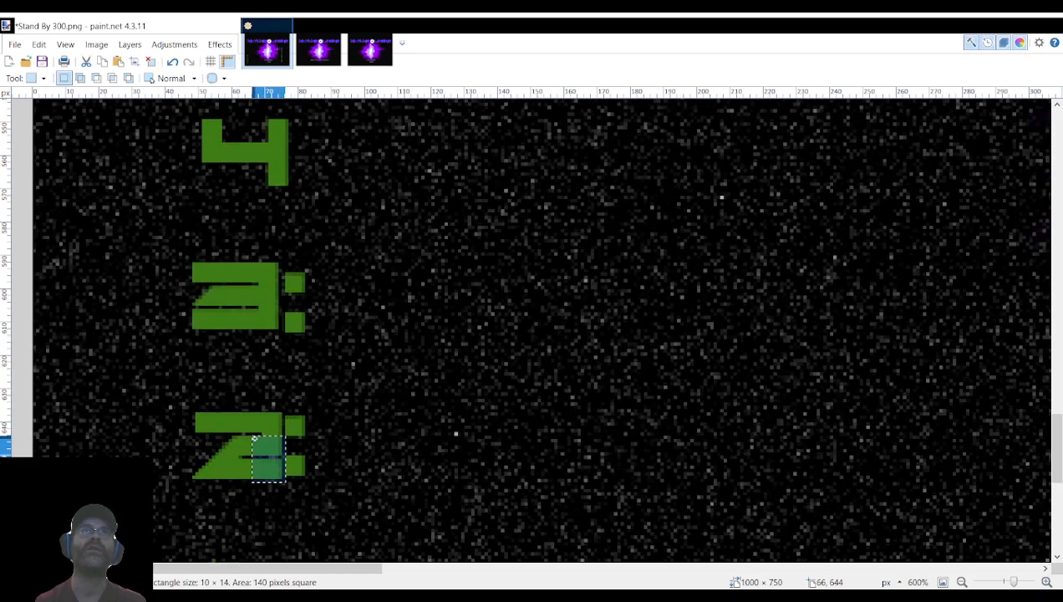
{"action": "left_click", "coordinate": [284, 479]}
{"action": "left_click_drag", "start_coordinate": [284, 478], "coordinate": [189, 410]}
{"action": "left_click", "coordinate": [283, 479]}
{"action": "left_click", "coordinate": [280, 479]}
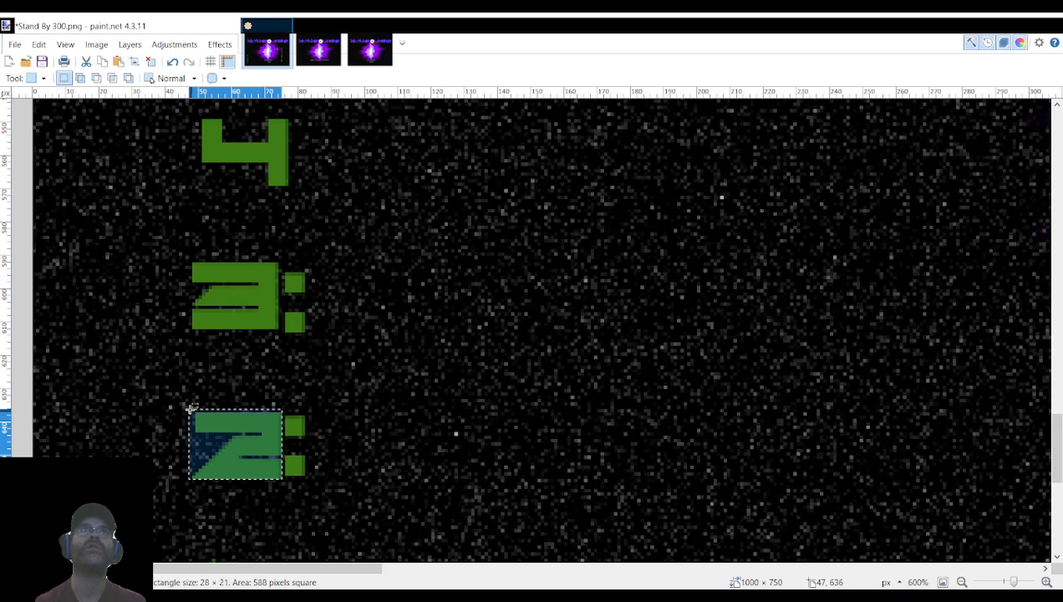
{"action": "key", "text": "m"}
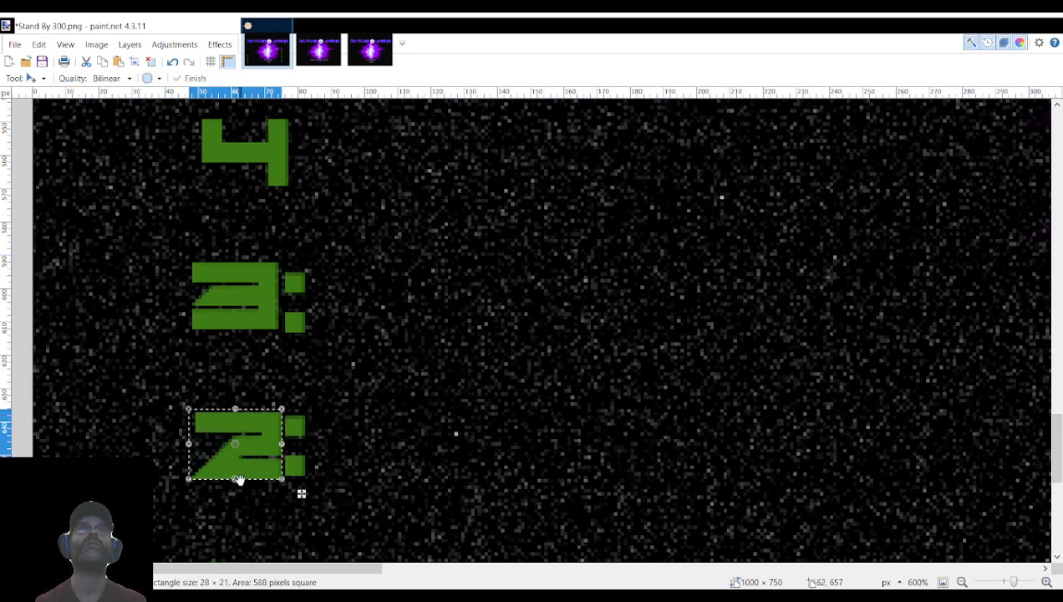
{"action": "left_click_drag", "start_coordinate": [256, 451], "coordinate": [620, 268]}
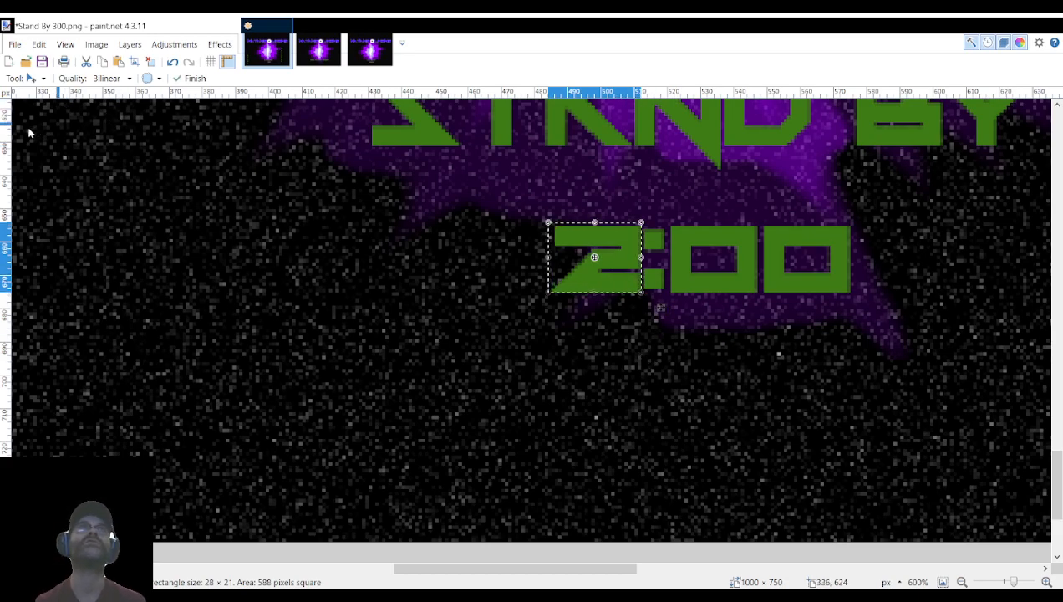
Deselect the placed digit, then select the "2:" of the 2:00 time, about 36 × 23 px, and copy it.
{"action": "key", "text": "s"}
{"action": "left_click", "coordinate": [508, 349]}
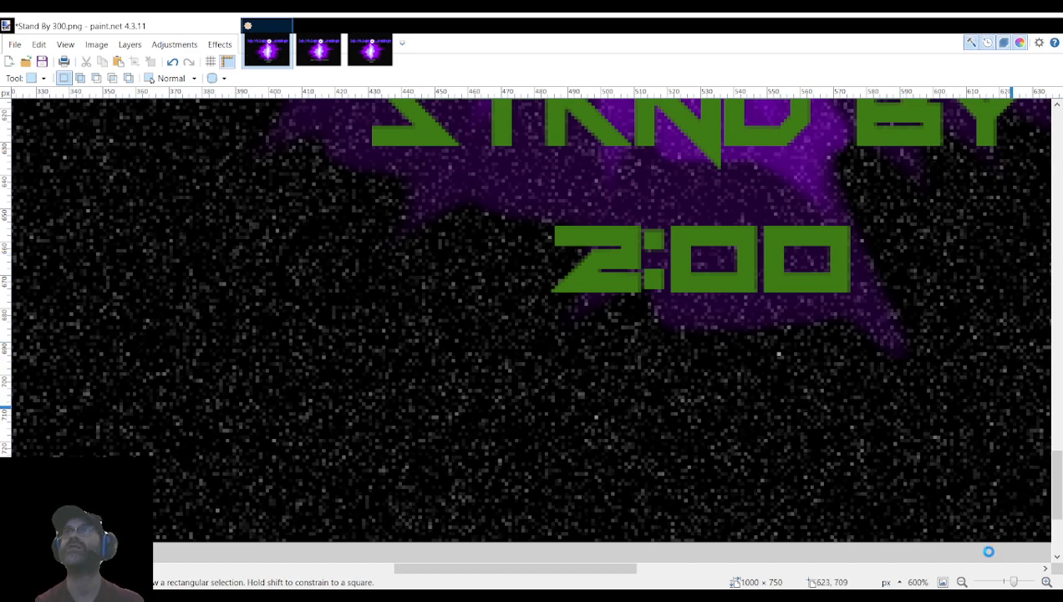
{"action": "scroll", "coordinate": [719, 397], "scroll_direction": "up", "scroll_amount": 1}
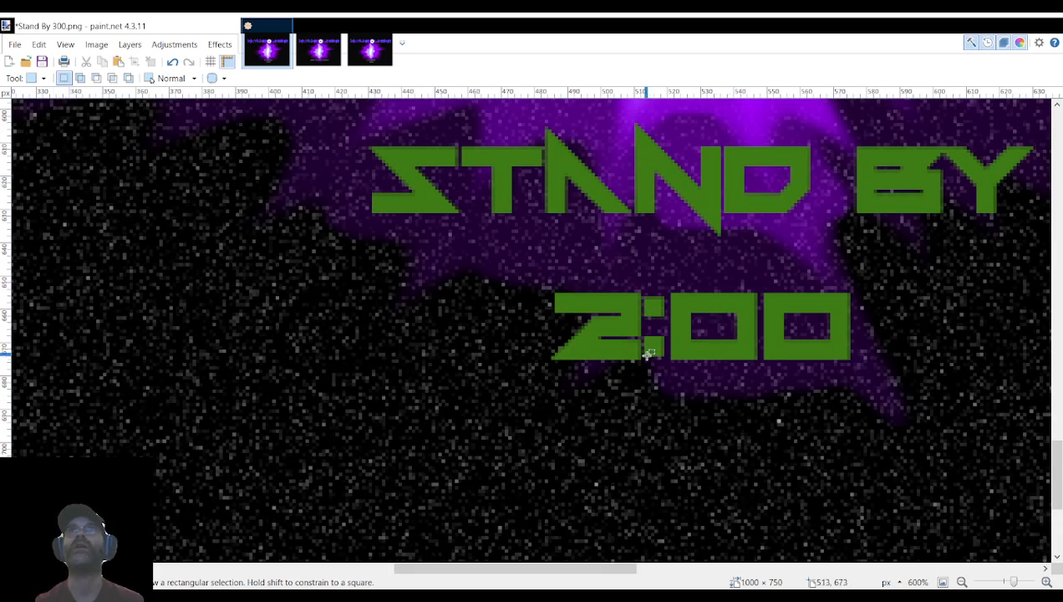
{"action": "left_click_drag", "start_coordinate": [550, 358], "coordinate": [665, 284]}
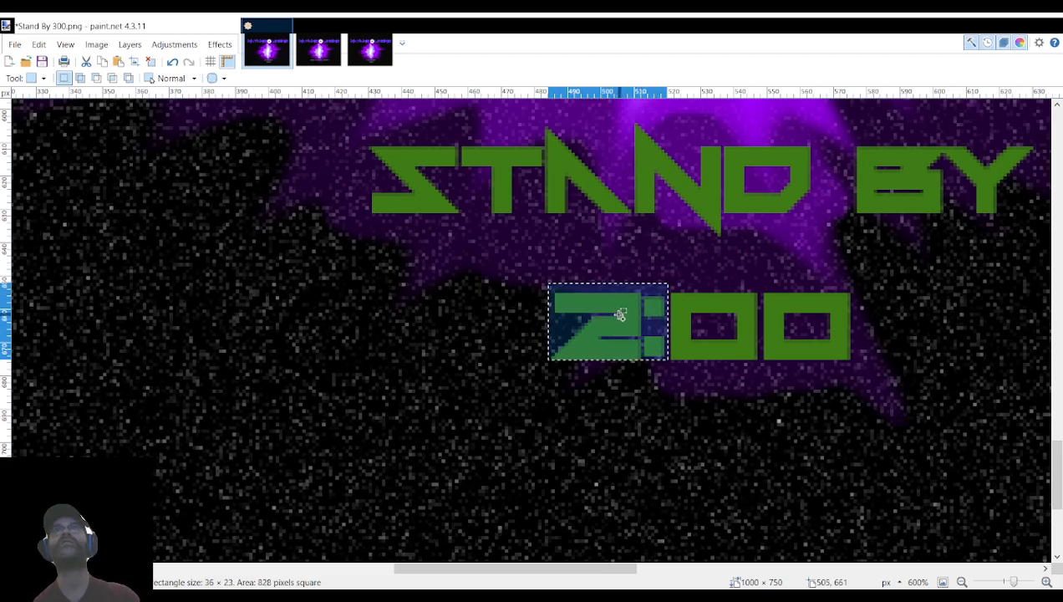
Close Stand By 359.png, paste the copied "2:" over the minutes of the zero-seconds image, save it as Stand By 200.png and close it.
{"action": "left_click", "coordinate": [356, 51]}
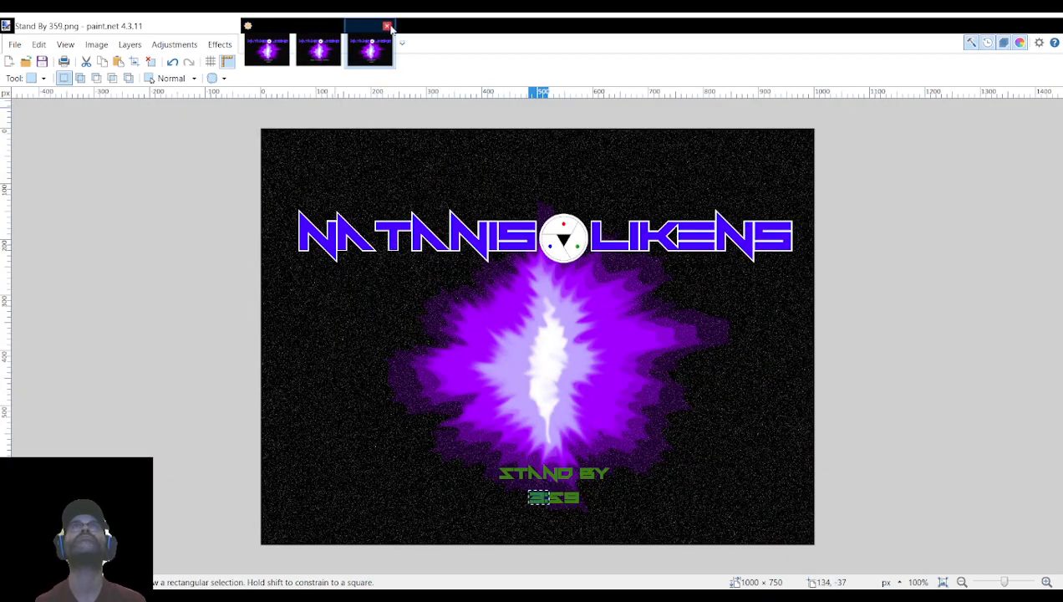
{"action": "left_click", "coordinate": [387, 27]}
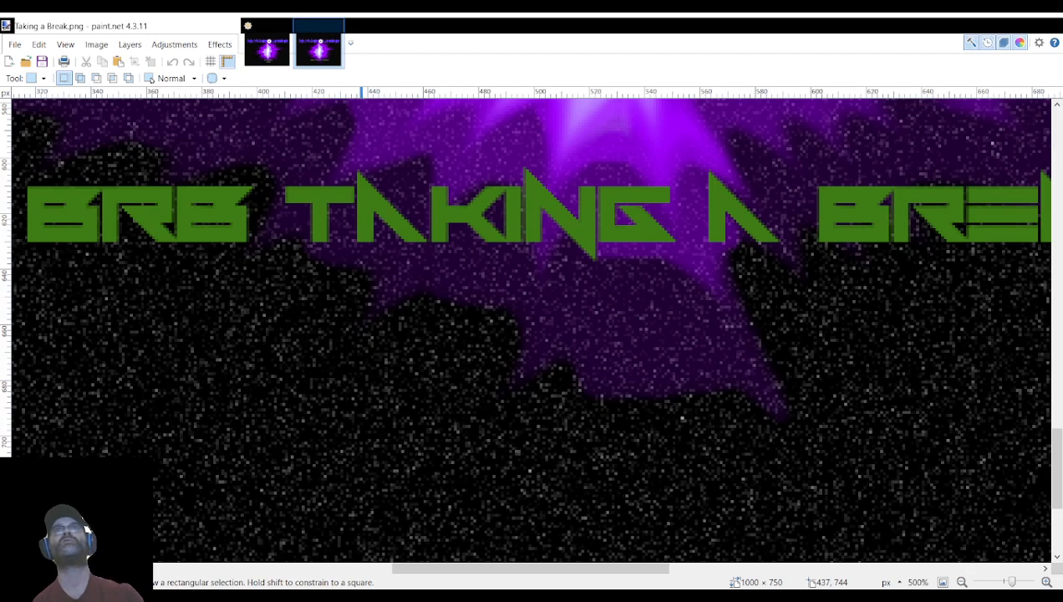
{"action": "key", "text": "ctrl+v"}
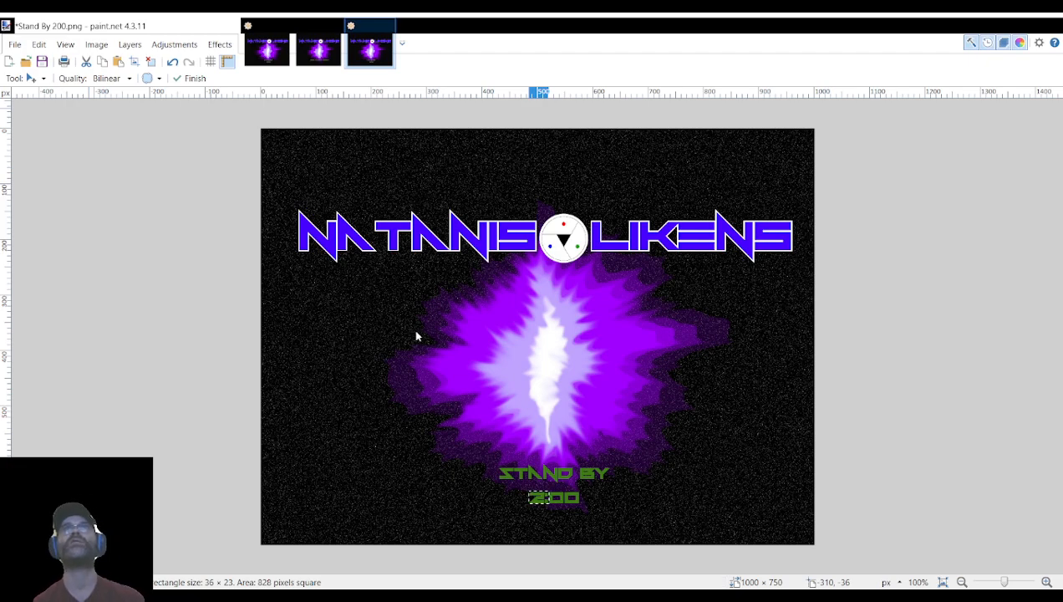
{"action": "key", "text": "ctrl+s"}
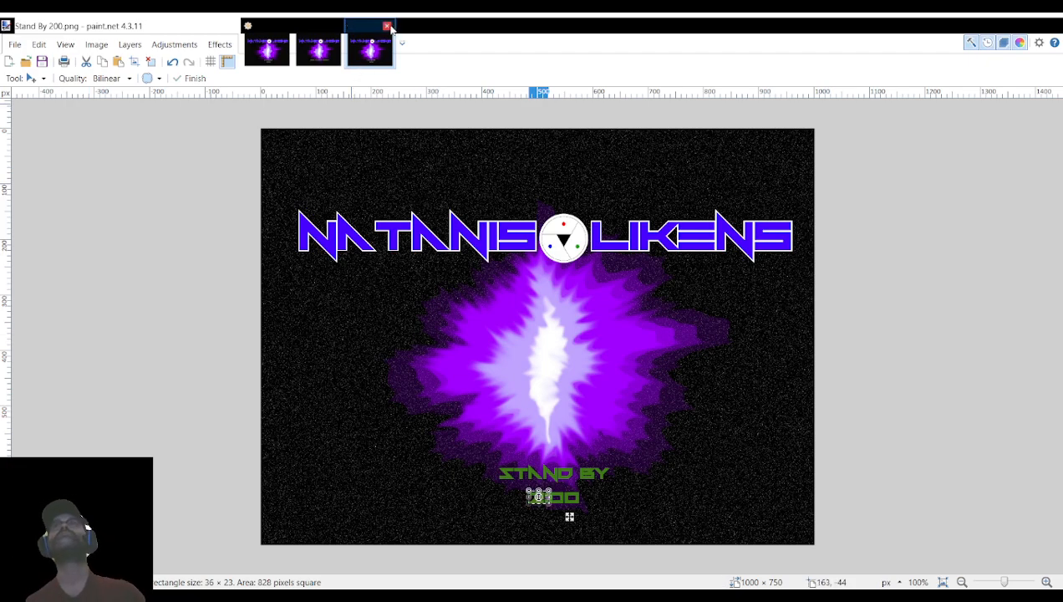
{"action": "left_click", "coordinate": [387, 27]}
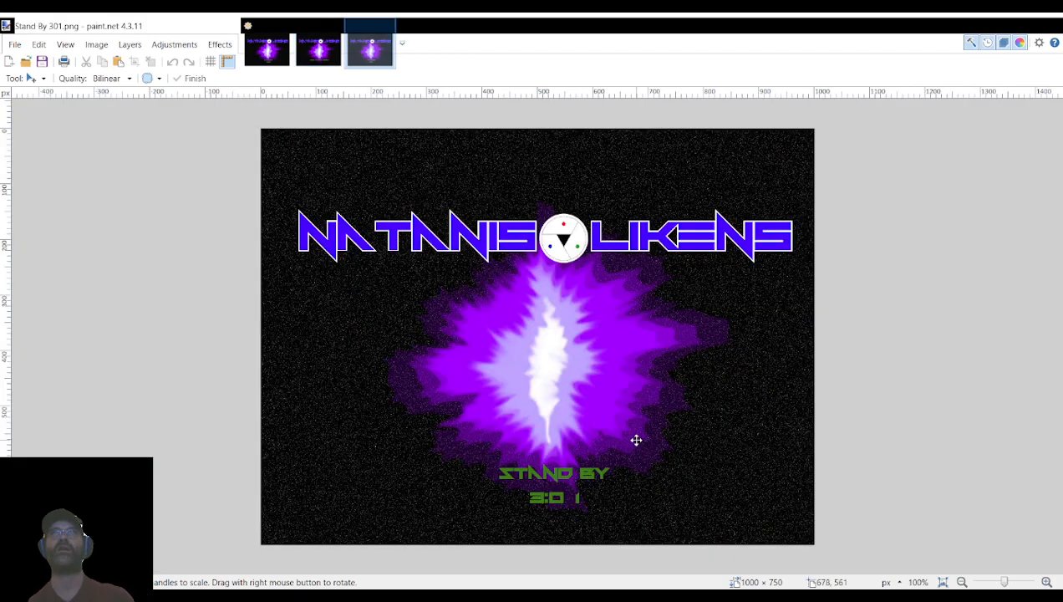
Paste the copied "2:" over the "3:" in Stand By 301.png, save it as Stand By 201.png and close it.
{"action": "key", "text": "ctrl+v"}
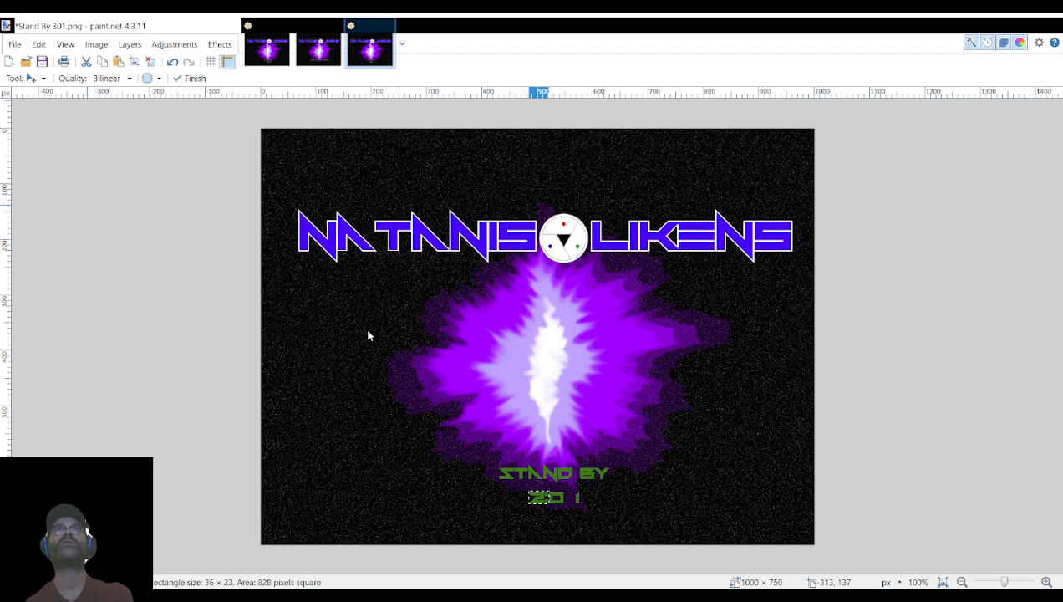
{"action": "left_click", "coordinate": [420, 335]}
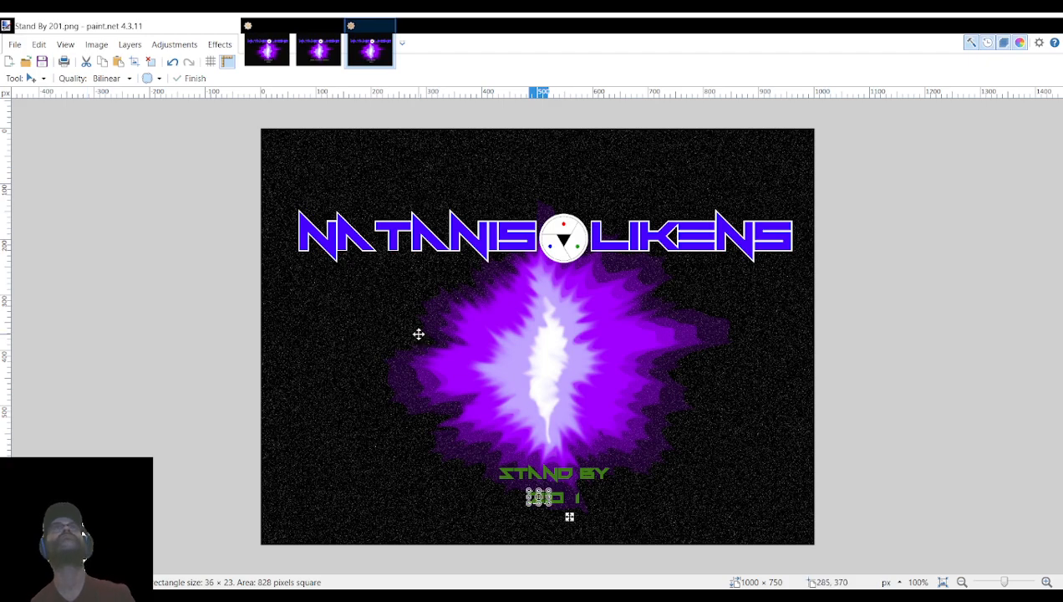
{"action": "left_click", "coordinate": [386, 26]}
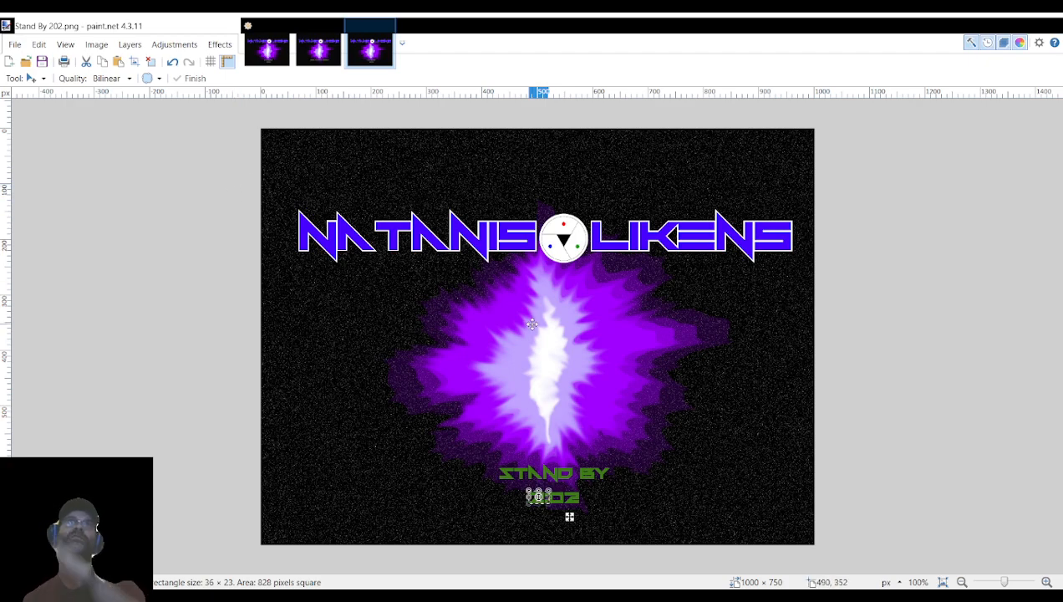
Close Stand By 202.png, paste the copied "2:" over the "3:" in Stand By 303.png and save it as Stand By 203.png.
{"action": "left_click", "coordinate": [386, 28]}
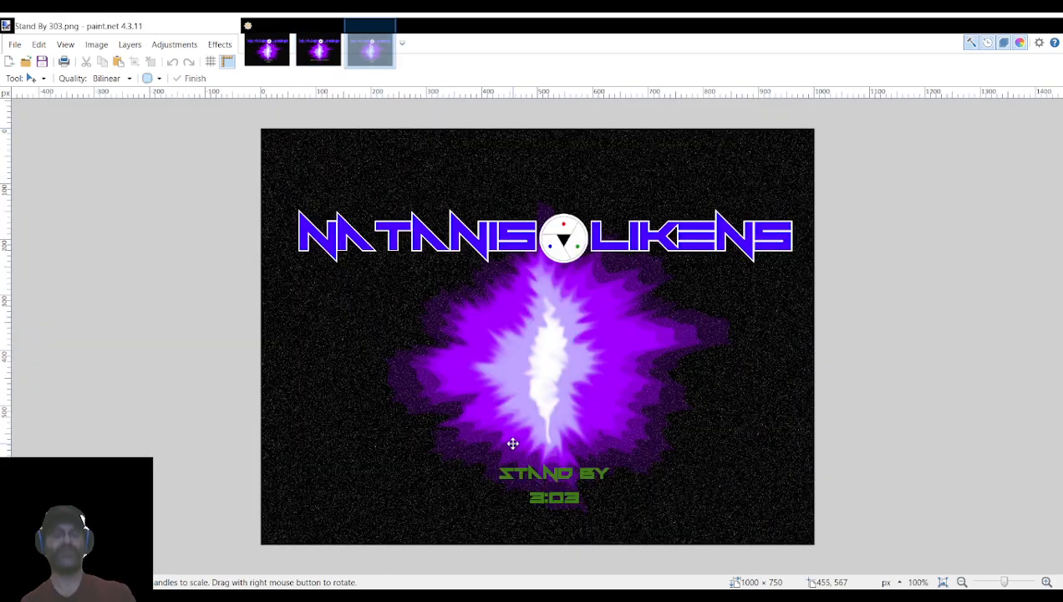
{"action": "key", "text": "ctrl+v"}
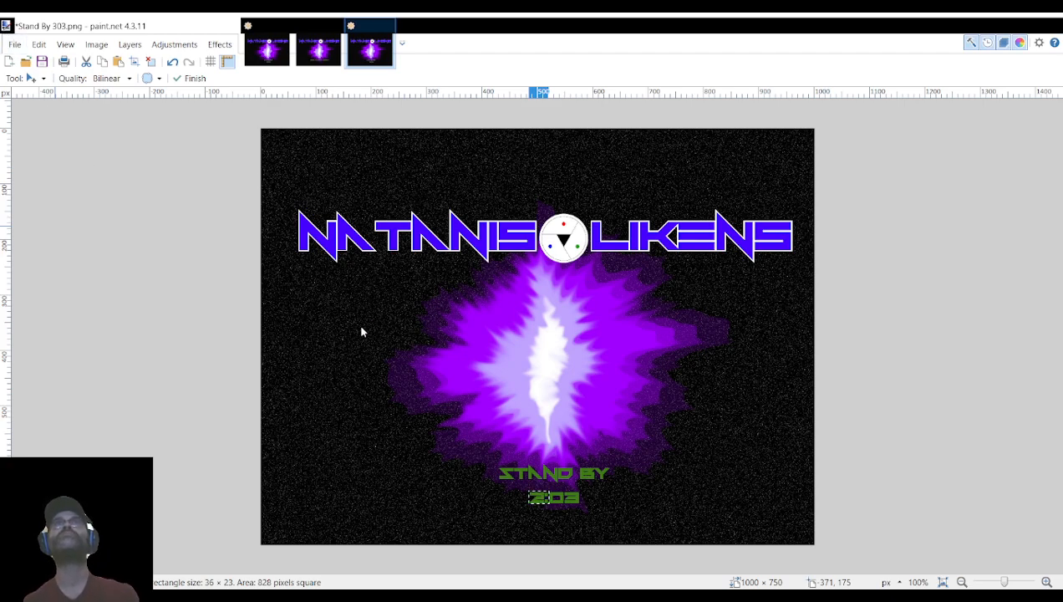
{"action": "key", "text": "ctrl+s"}
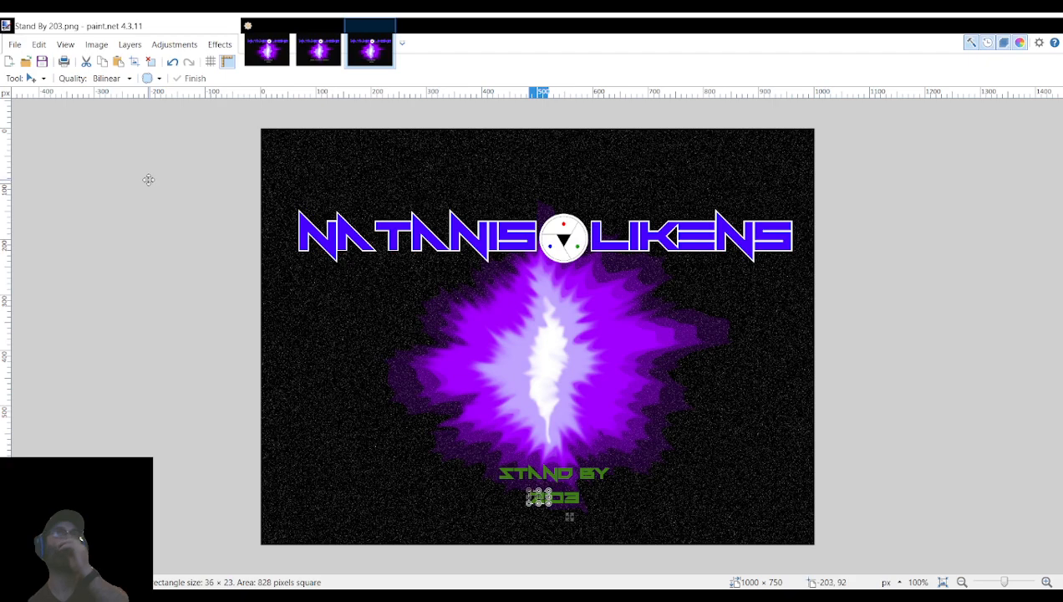
Close Stand By 203.png, paste the copied "2:" over the "3:" in Stand By 304.png, save it as Stand By 204.png and close it.
{"action": "left_click", "coordinate": [388, 30]}
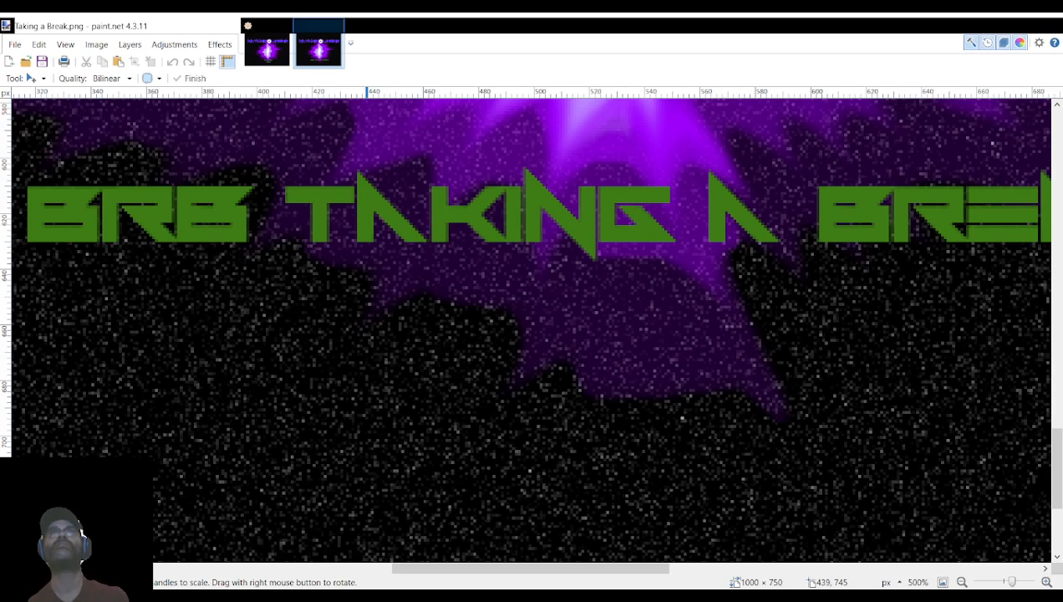
{"action": "left_click", "coordinate": [661, 443]}
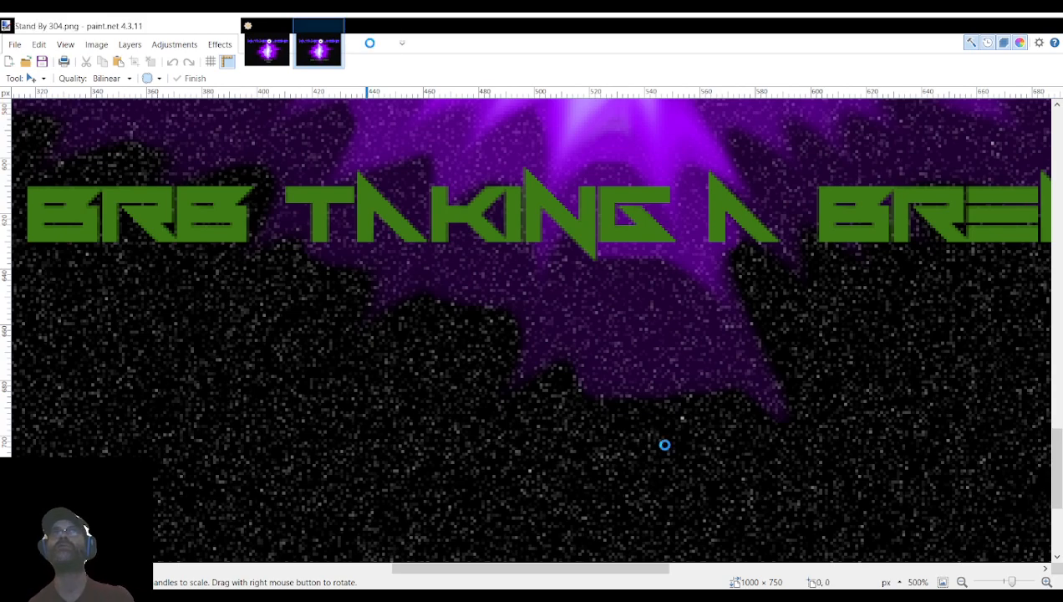
{"action": "key", "text": "ctrl+v"}
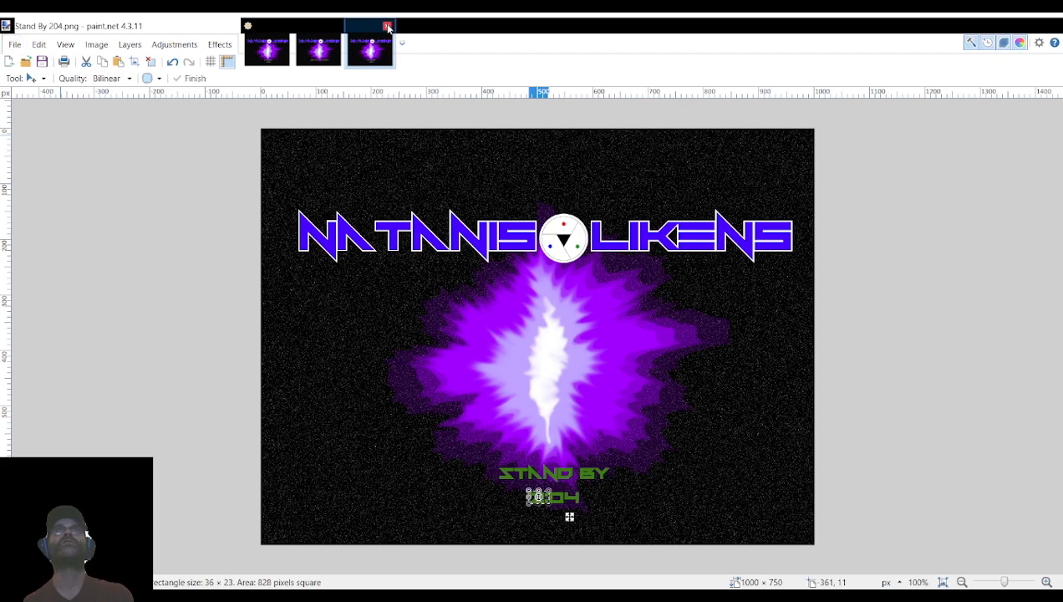
{"action": "key", "text": "ctrl+w"}
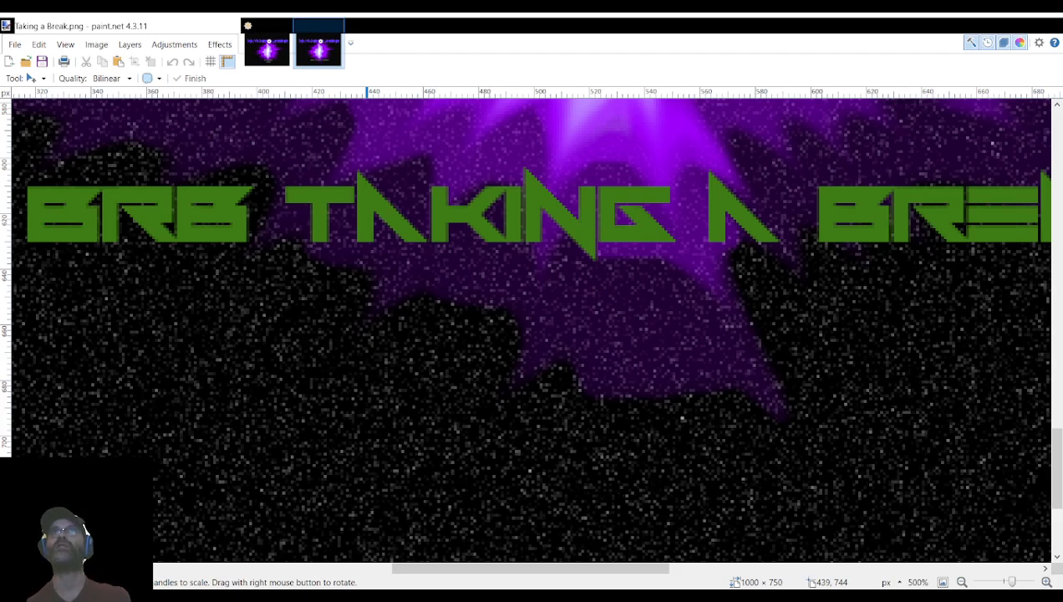
Open Stand By 305.png, paste the copied "2:" over the "3:" and save it as Stand By 205.png.
{"action": "left_click", "coordinate": [797, 443]}
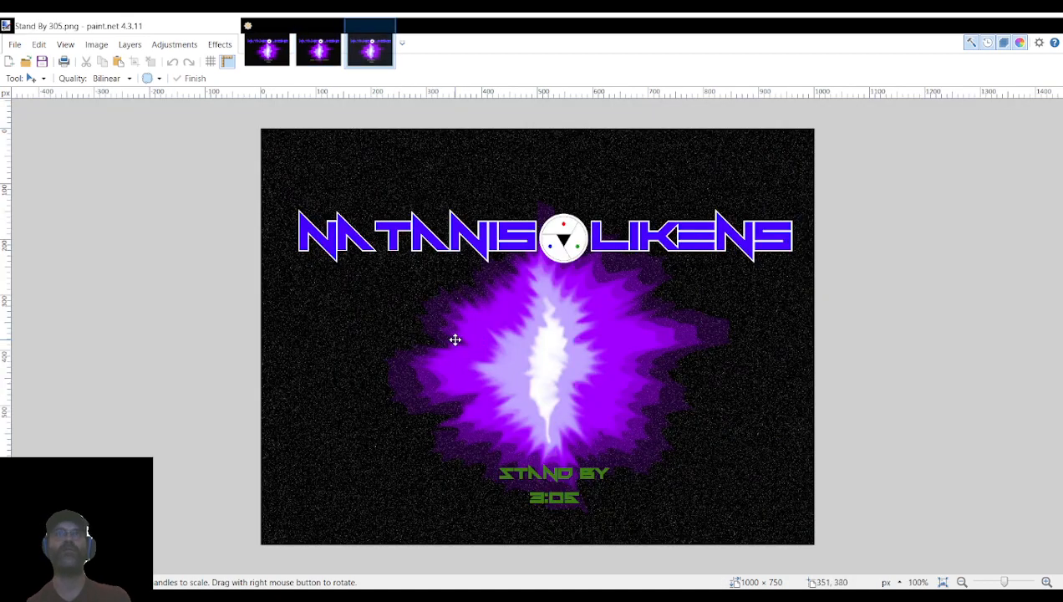
{"action": "key", "text": "ctrl+v"}
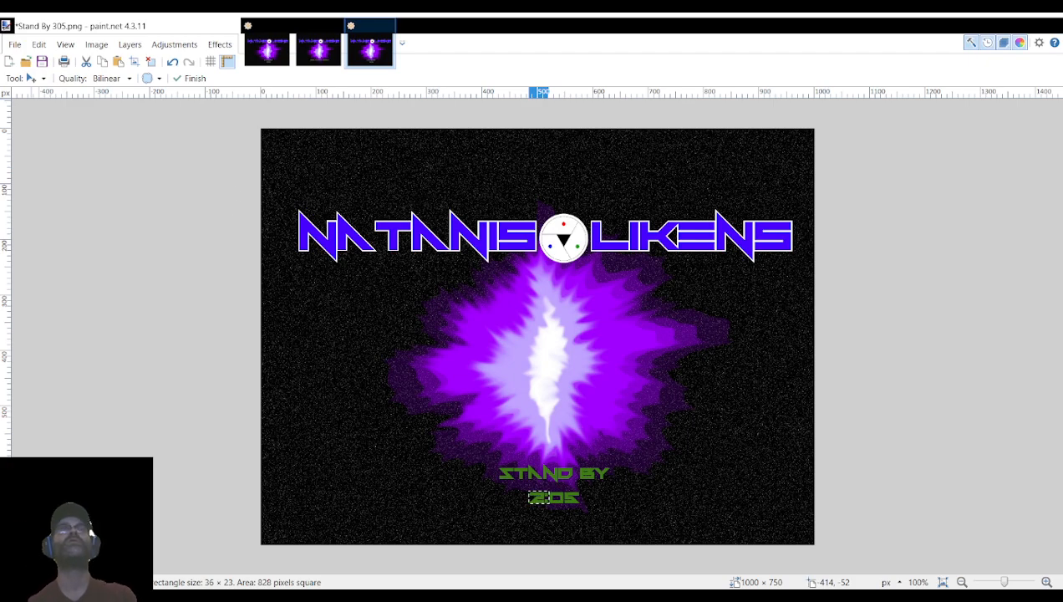
{"action": "left_click", "coordinate": [408, 337]}
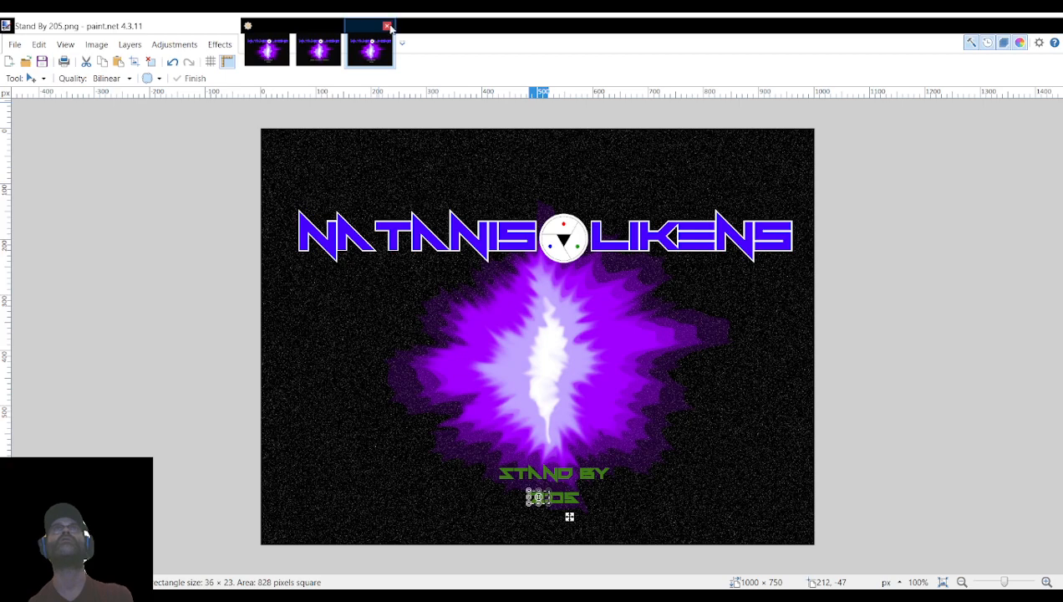
Close Stand By 205.png, paste the copied "2:" over the "3:" in Stand By 306.png, save it as Stand By 206.png and close it.
{"action": "left_click", "coordinate": [388, 27]}
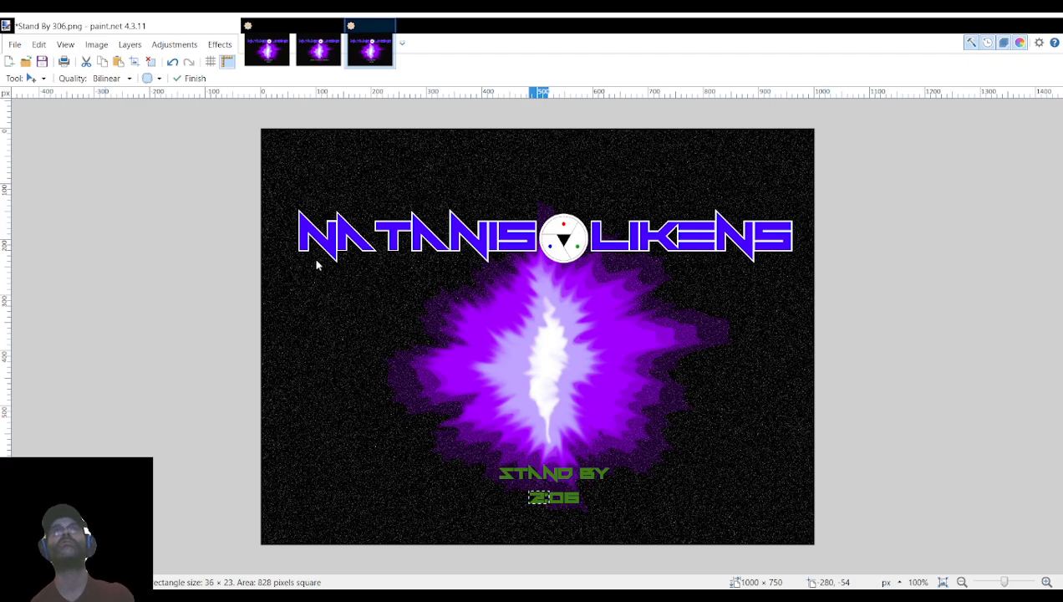
{"action": "left_click", "coordinate": [435, 333]}
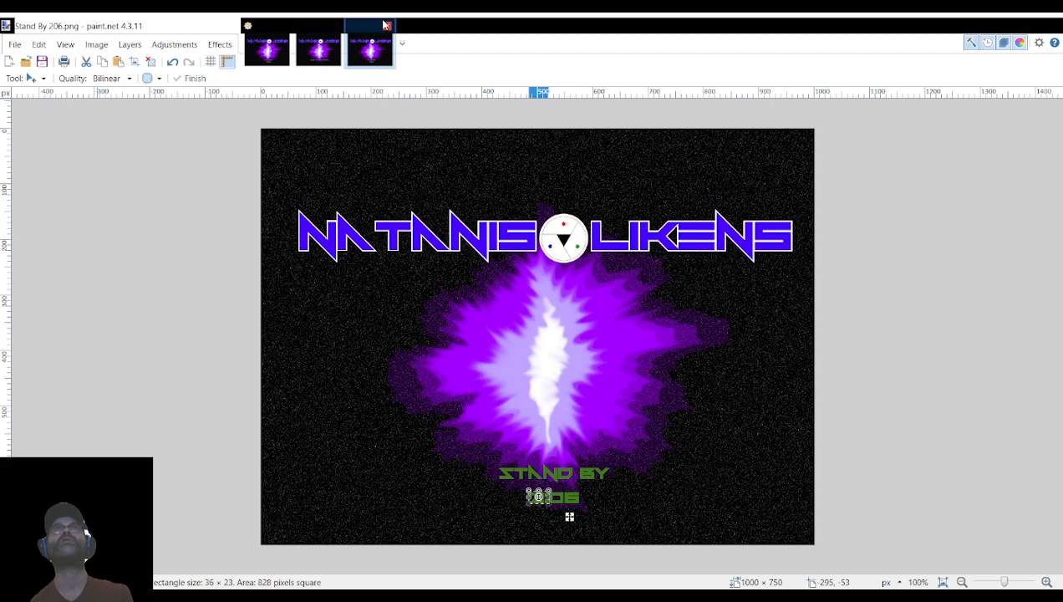
{"action": "left_click", "coordinate": [385, 25]}
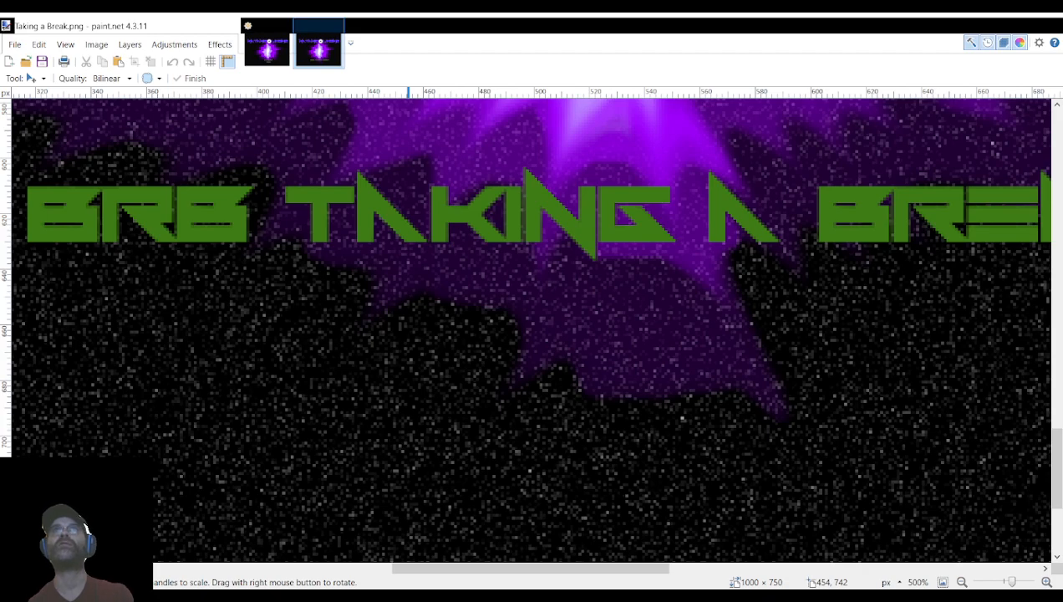
Paste the copied "2:" over the "3:" in Stand By 307.png, check its placement up close, save it as Stand By 207.png and close it.
{"action": "double_click", "coordinate": [603, 429]}
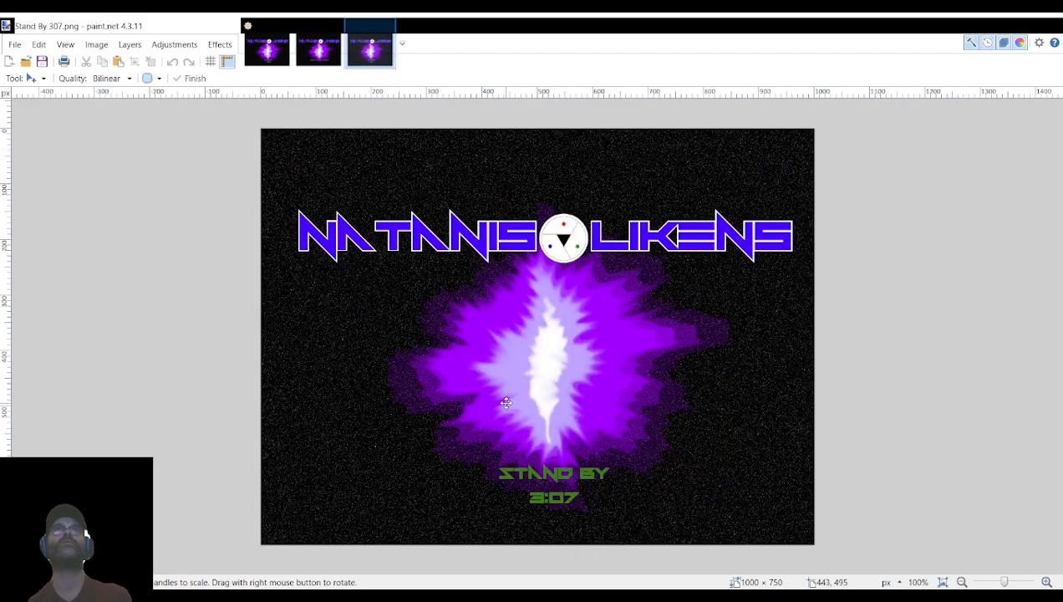
{"action": "key", "text": "ctrl+v"}
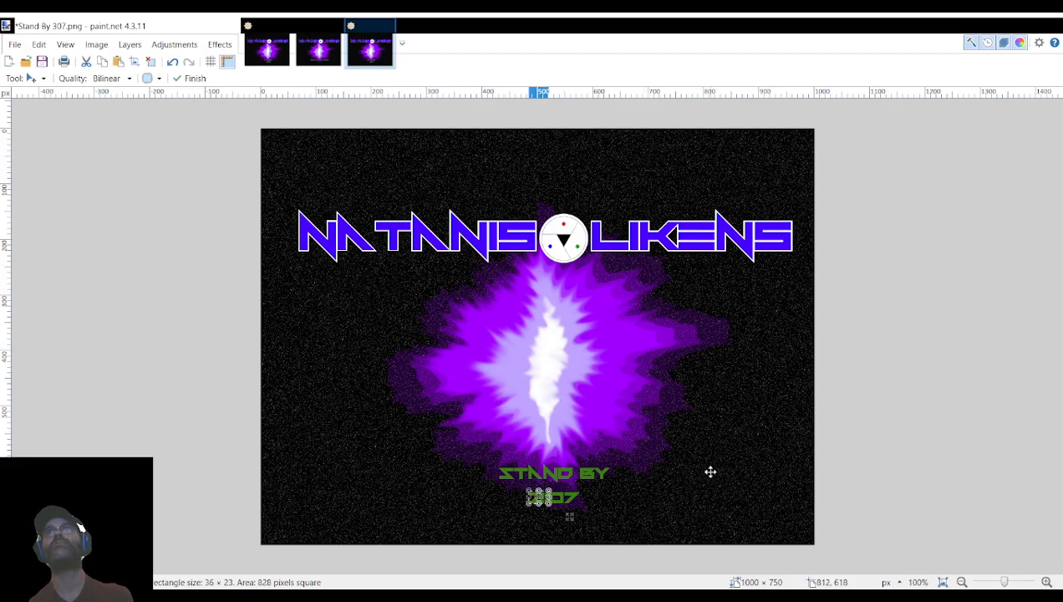
{"action": "left_click", "coordinate": [1047, 582]}
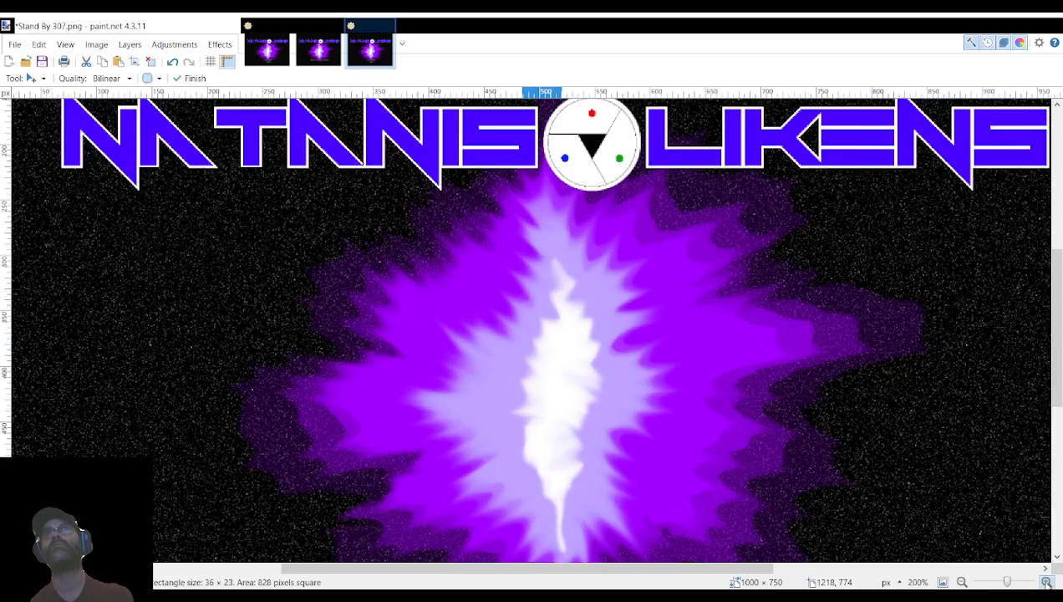
{"action": "left_click", "coordinate": [1047, 582]}
{"action": "scroll", "coordinate": [499, 282], "scroll_direction": "down", "scroll_amount": 5}
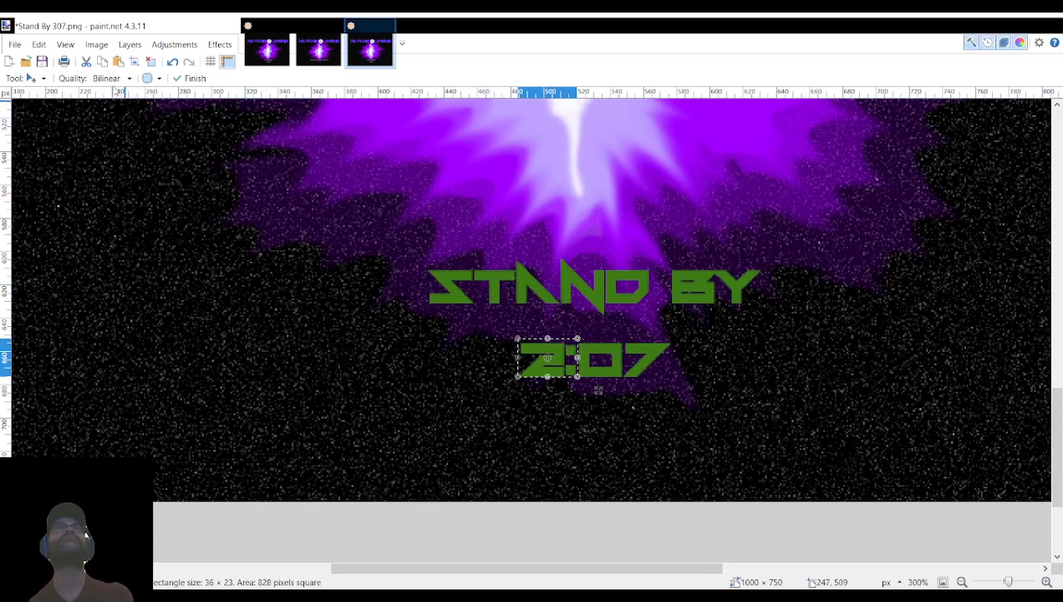
{"action": "left_click", "coordinate": [59, 143]}
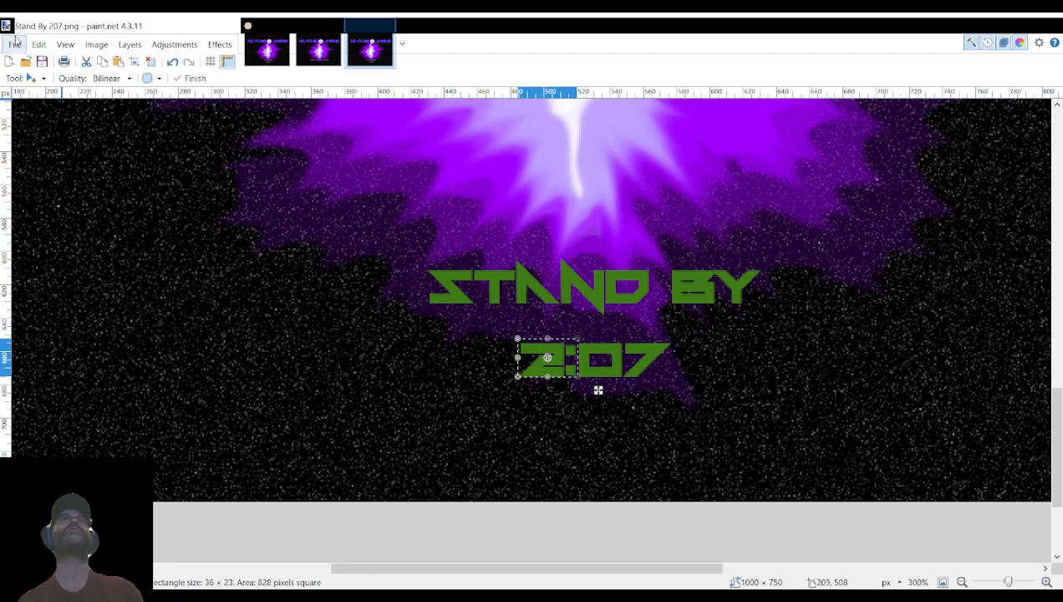
{"action": "left_click", "coordinate": [387, 26]}
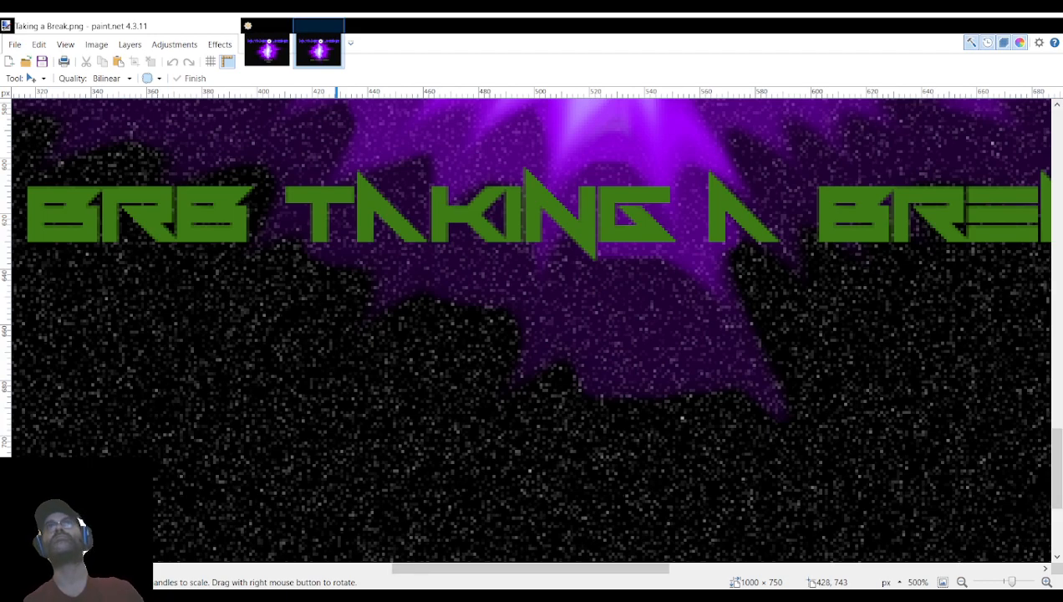
Paste the copied "2:" over the "3:" in Stand By 308.png, save it as Stand By 208.png and close it.
{"action": "double_click", "coordinate": [859, 446]}
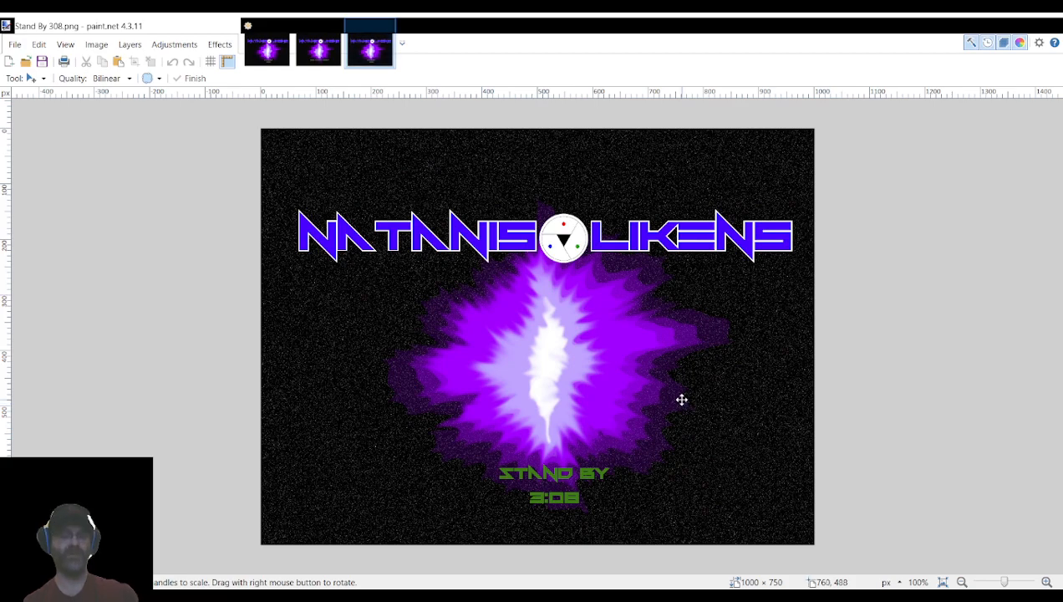
{"action": "key", "text": "ctrl+v"}
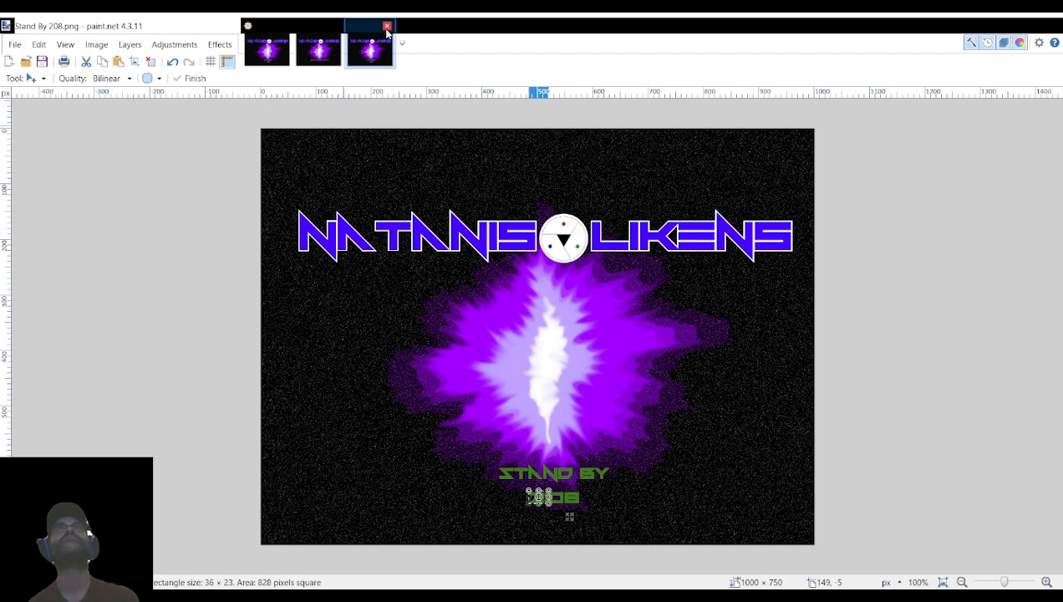
{"action": "left_click", "coordinate": [387, 30]}
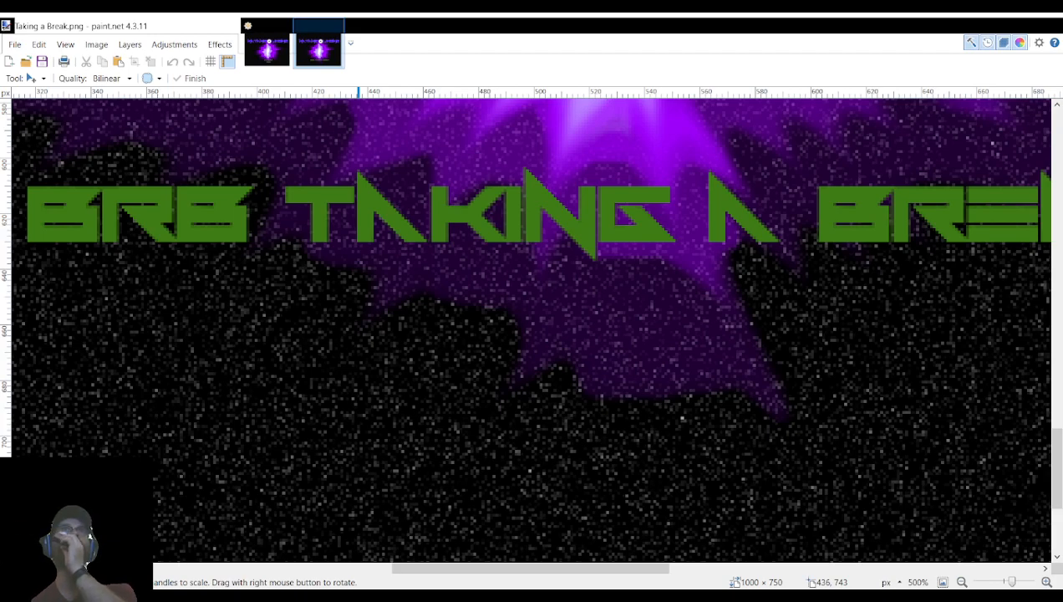
Paste the copied "2:" over the "3:" in Stand By 309.png, save it as Stand By 209.png and close it.
{"action": "double_click", "coordinate": [473, 337]}
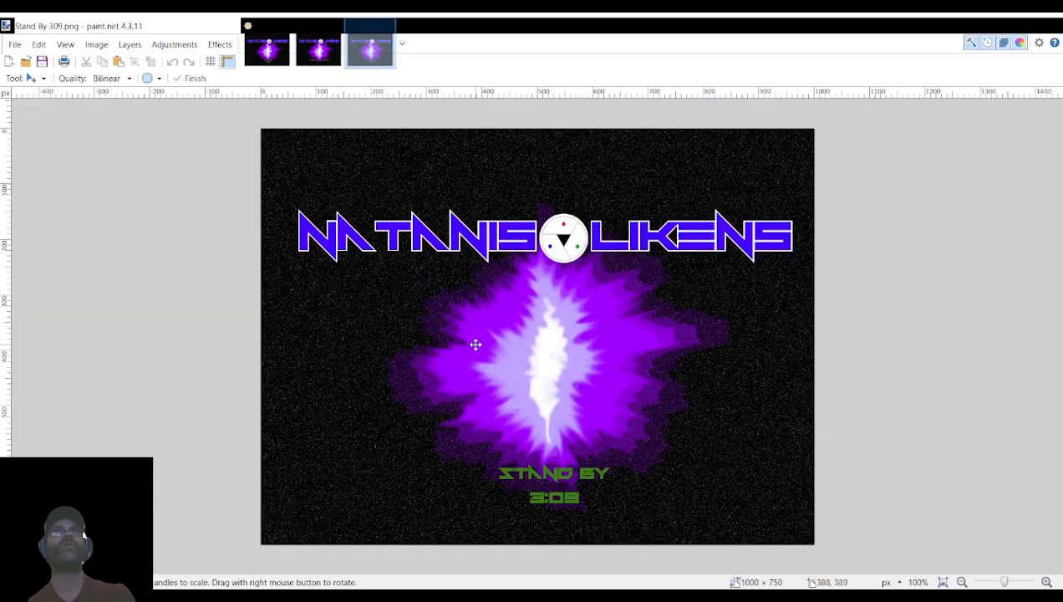
{"action": "key", "text": "ctrl+v"}
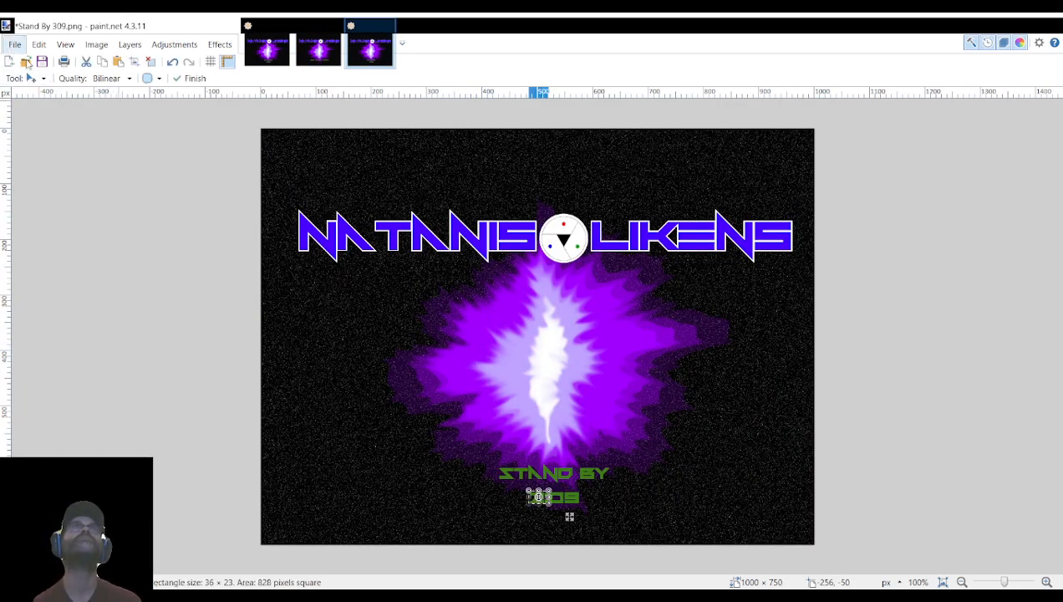
{"action": "left_click", "coordinate": [66, 141]}
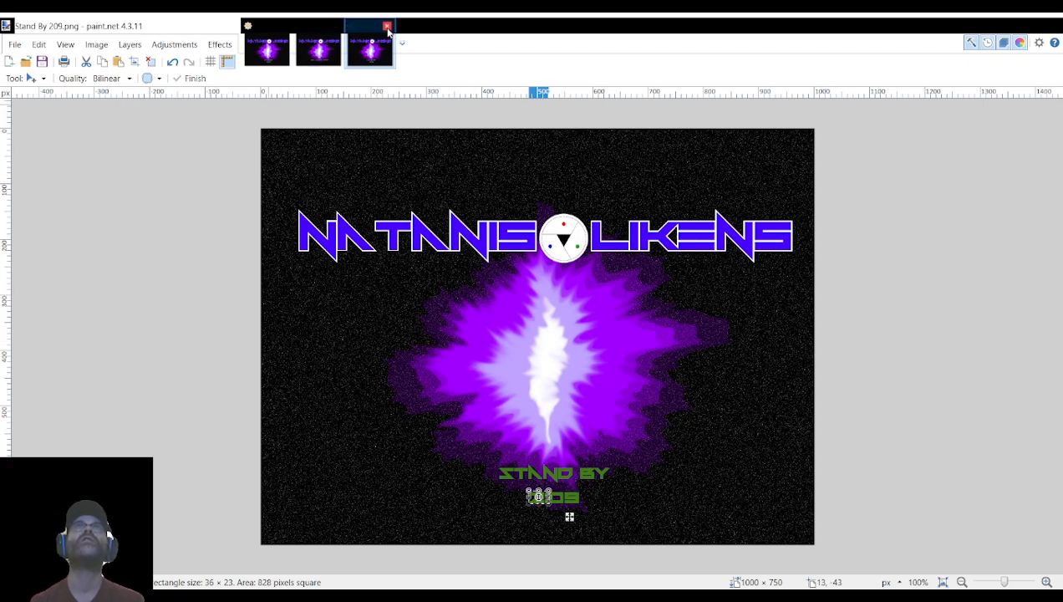
{"action": "left_click", "coordinate": [387, 28]}
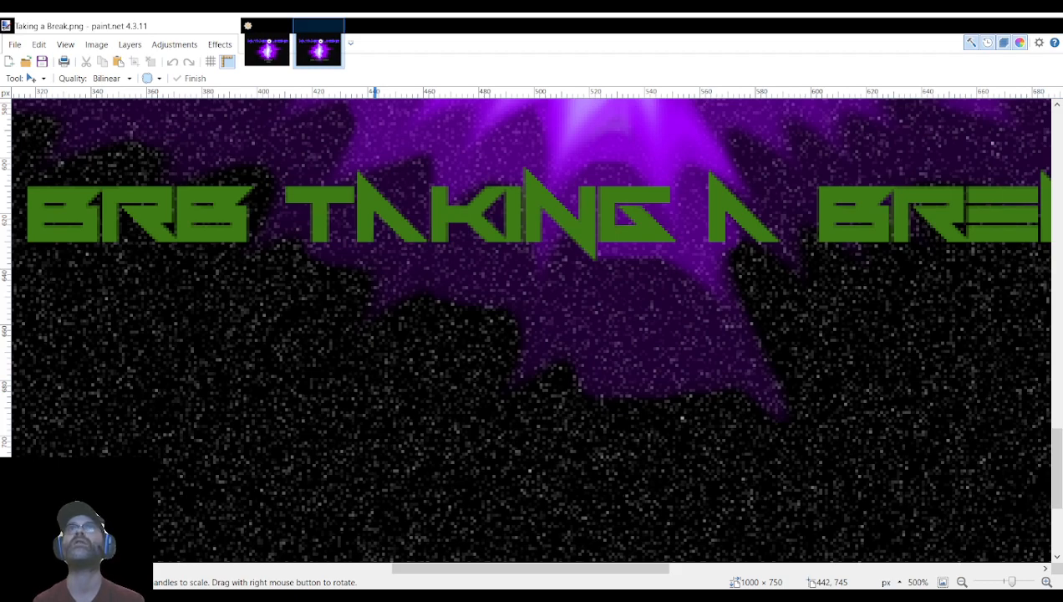
Paste the copied "2:" over the "3:" in Stand By 310.png, save it as Stand By 210.png and close it.
{"action": "left_click", "coordinate": [368, 42]}
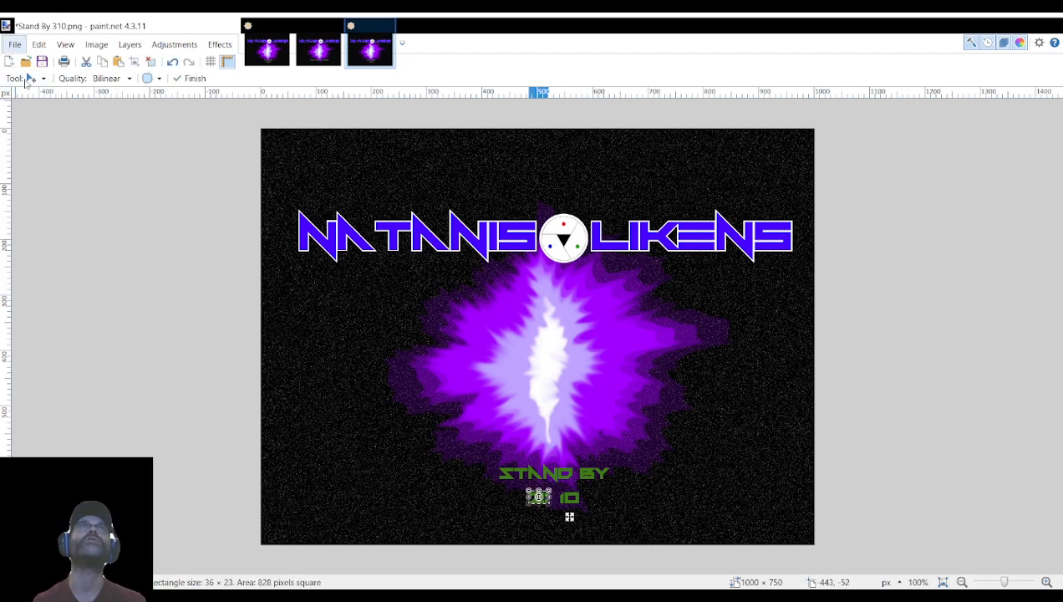
{"action": "left_click", "coordinate": [48, 149]}
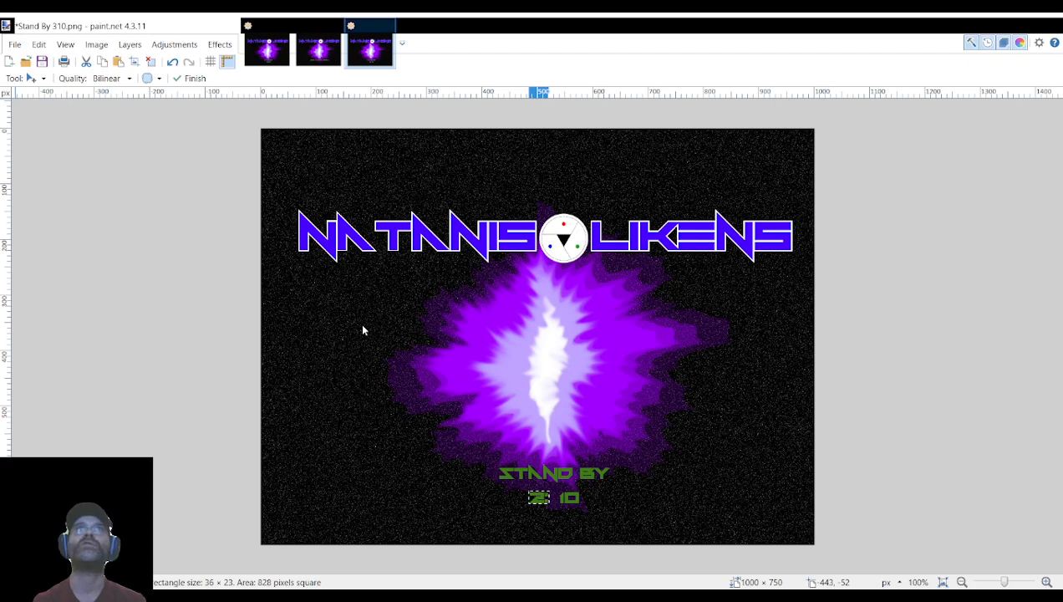
{"action": "left_click", "coordinate": [410, 330]}
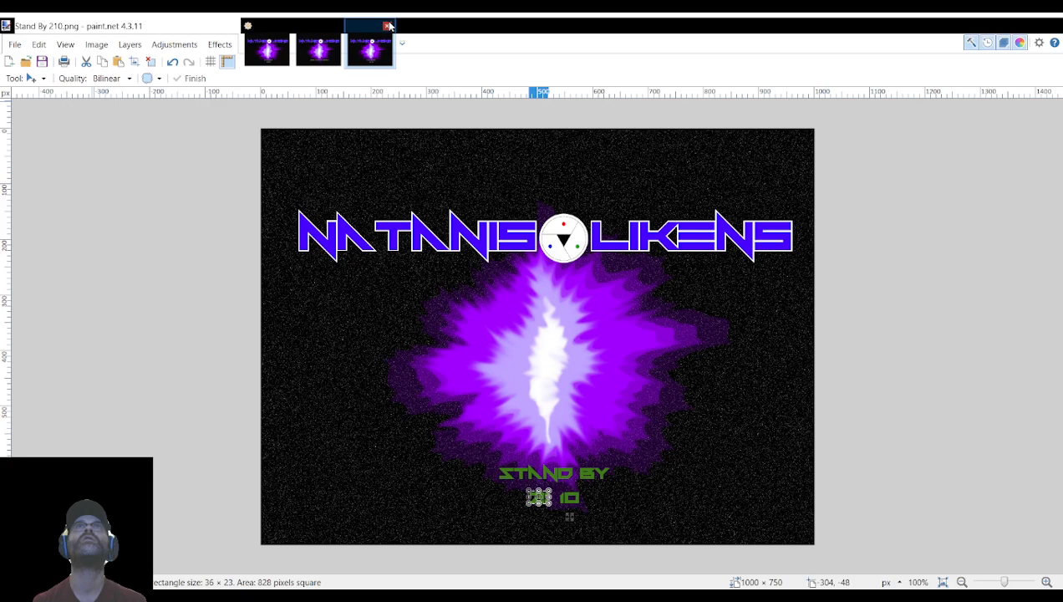
{"action": "left_click", "coordinate": [387, 27]}
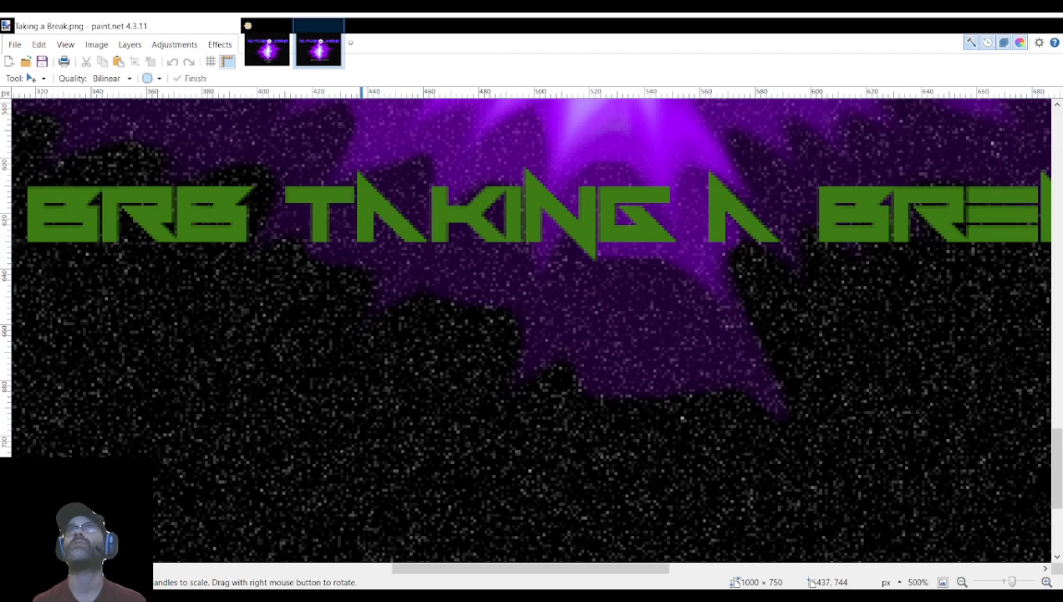
Paste the copied "2:" over the "3:" in Stand By 311.png, save it as Stand By 211.png and close it.
{"action": "key", "text": "ctrl+v"}
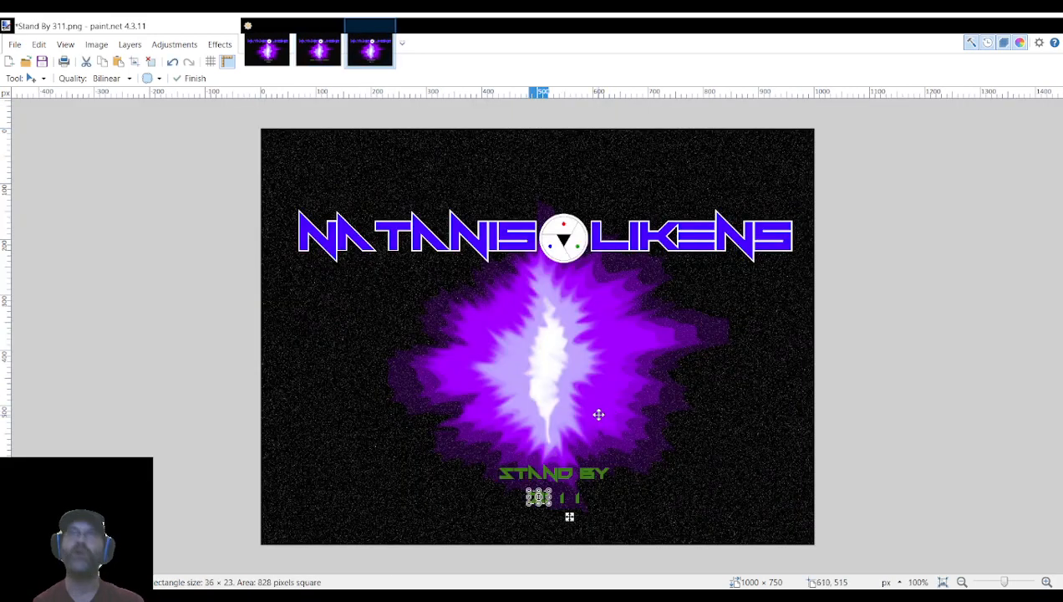
{"action": "left_click", "coordinate": [51, 147]}
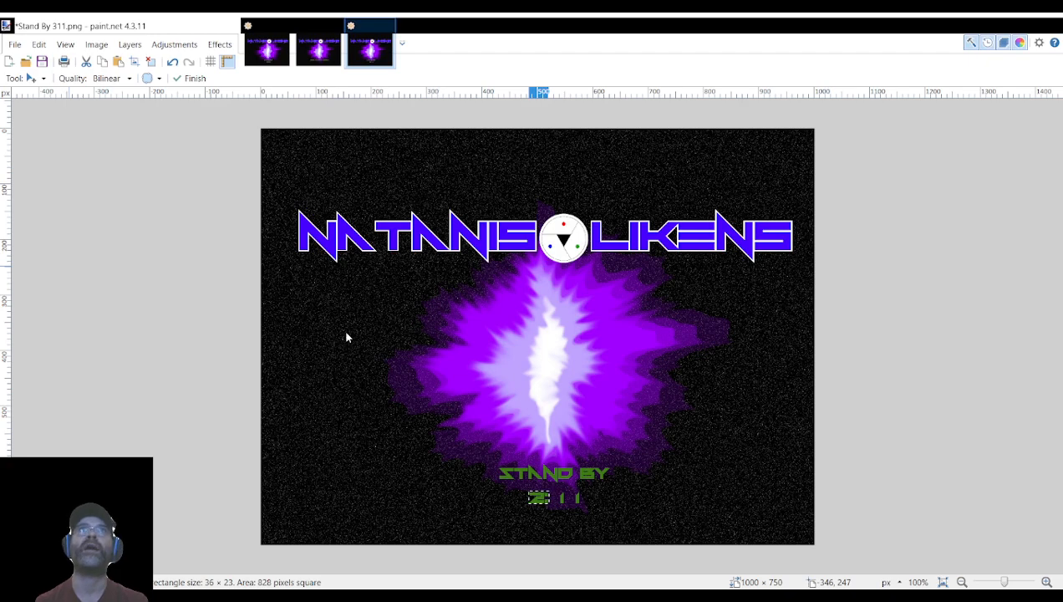
{"action": "left_click", "coordinate": [419, 327]}
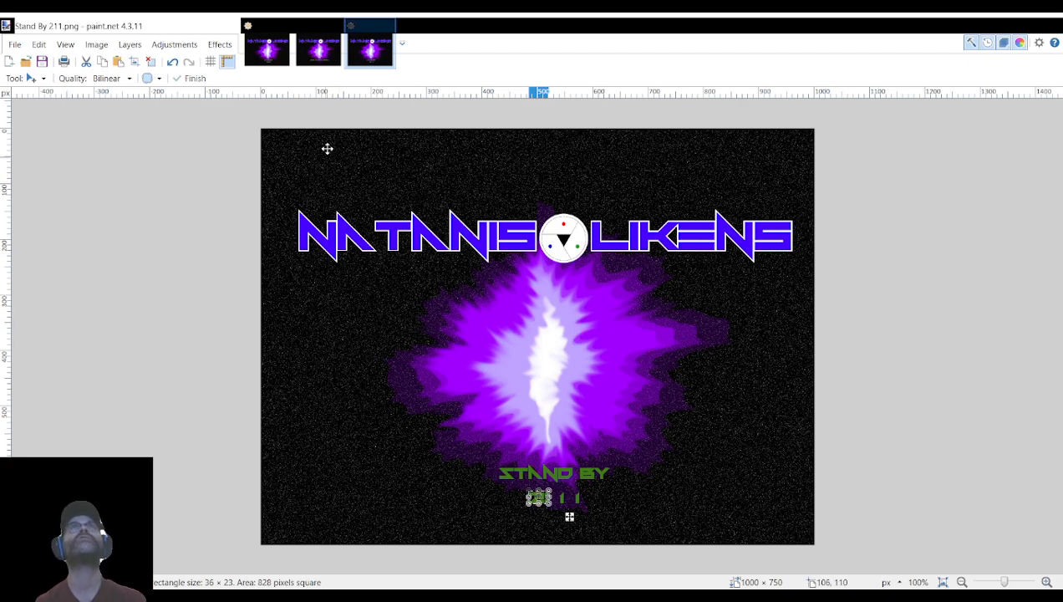
{"action": "left_click", "coordinate": [390, 25]}
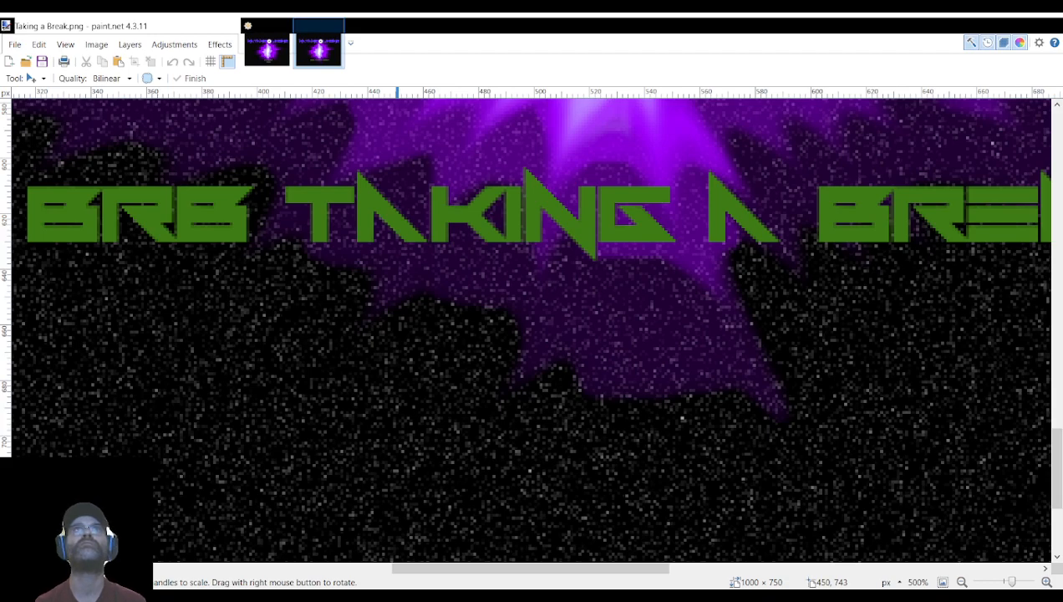
Paste the copied "2:" over the "3:" in Stand By 312.png, save it as Stand By 212.png and close it.
{"action": "double_click", "coordinate": [522, 458]}
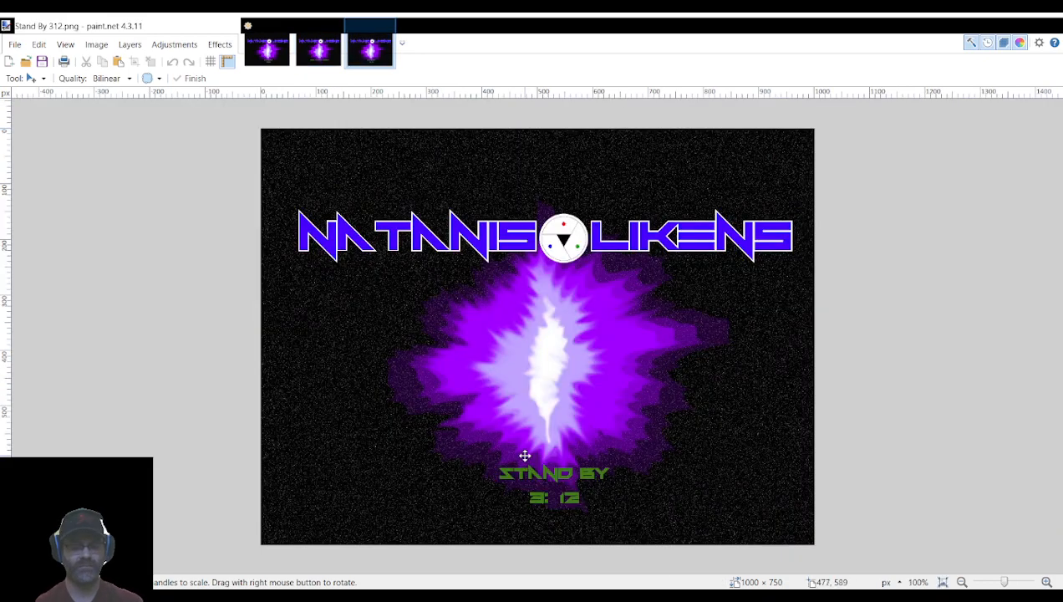
{"action": "key", "text": "ctrl+v"}
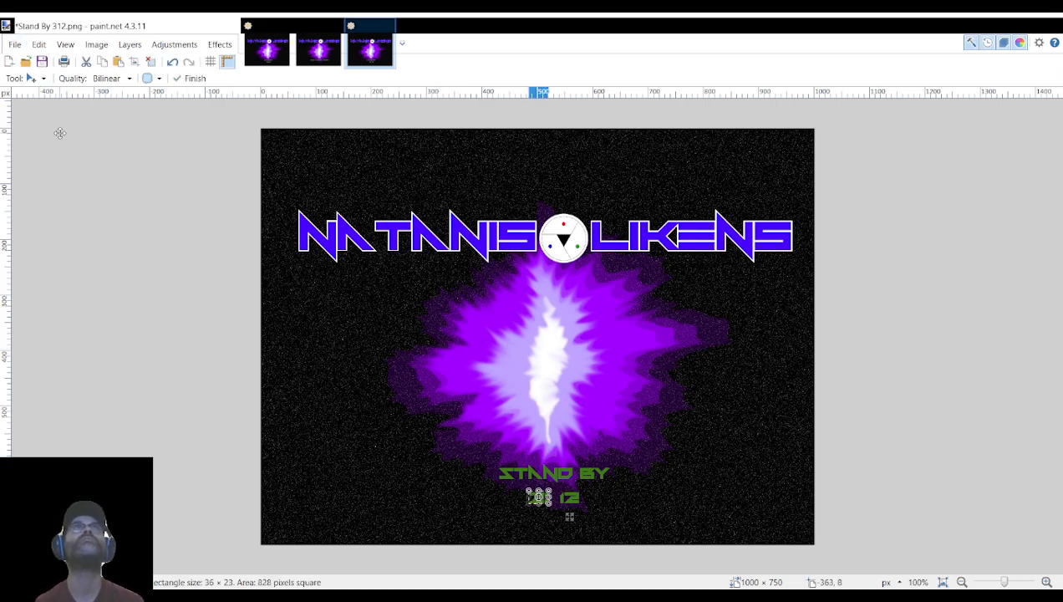
{"action": "left_click", "coordinate": [15, 39]}
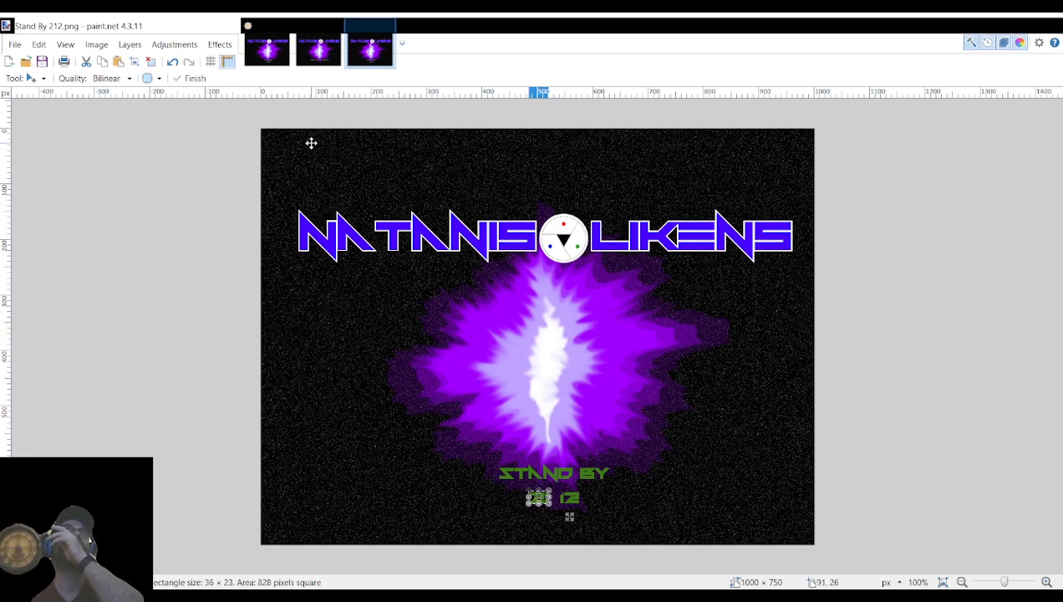
{"action": "left_click", "coordinate": [387, 27]}
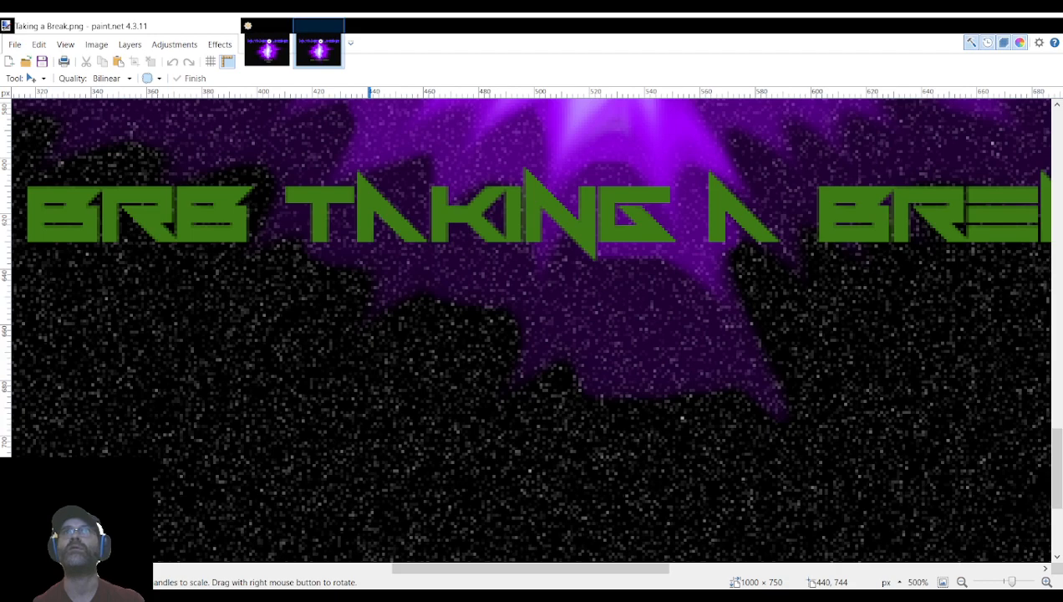
Open Stand By 313.png, paste the copied "2:" over the "3:", save it as Stand By 213.png and close it.
{"action": "double_click", "coordinate": [687, 443]}
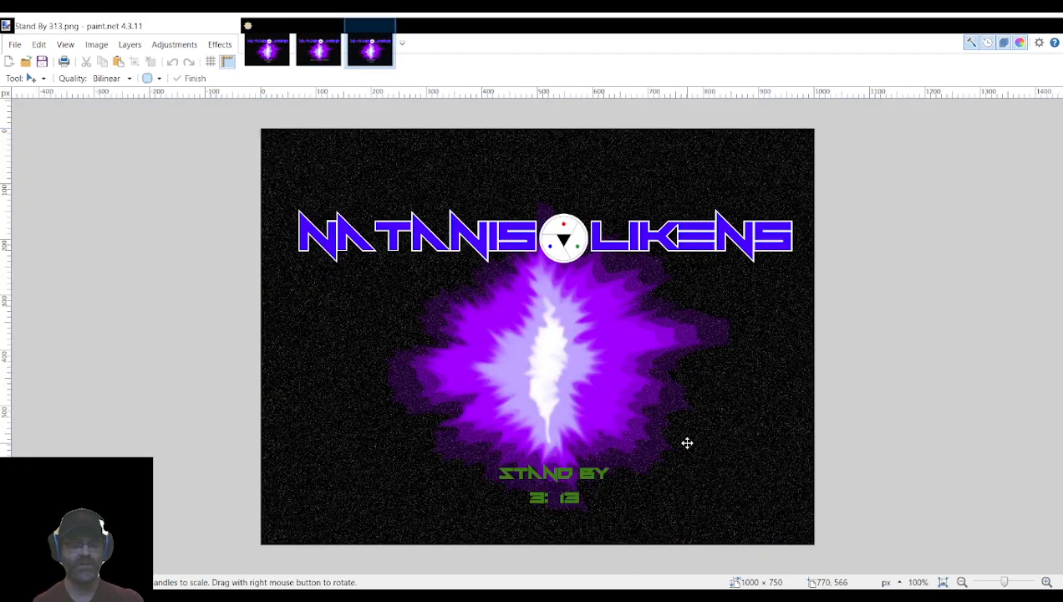
{"action": "key", "text": "ctrl+v"}
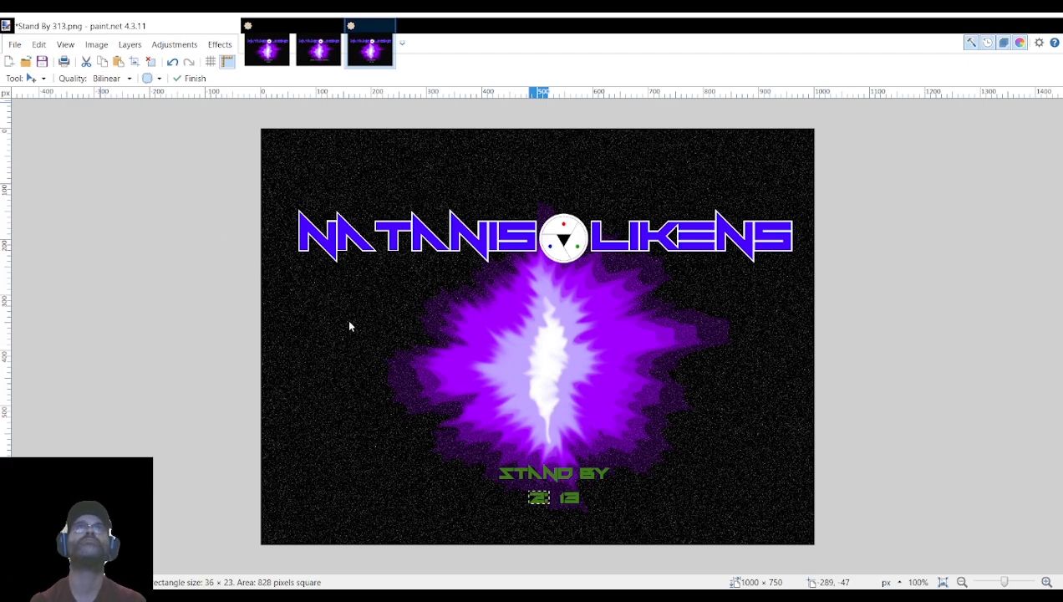
{"action": "left_click", "coordinate": [415, 334]}
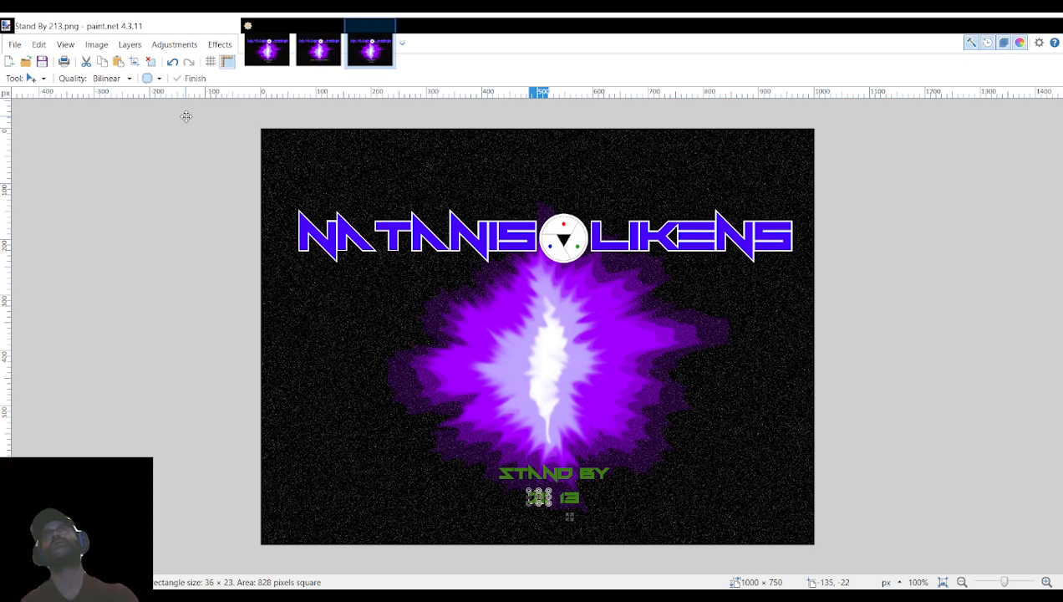
{"action": "left_click", "coordinate": [385, 30]}
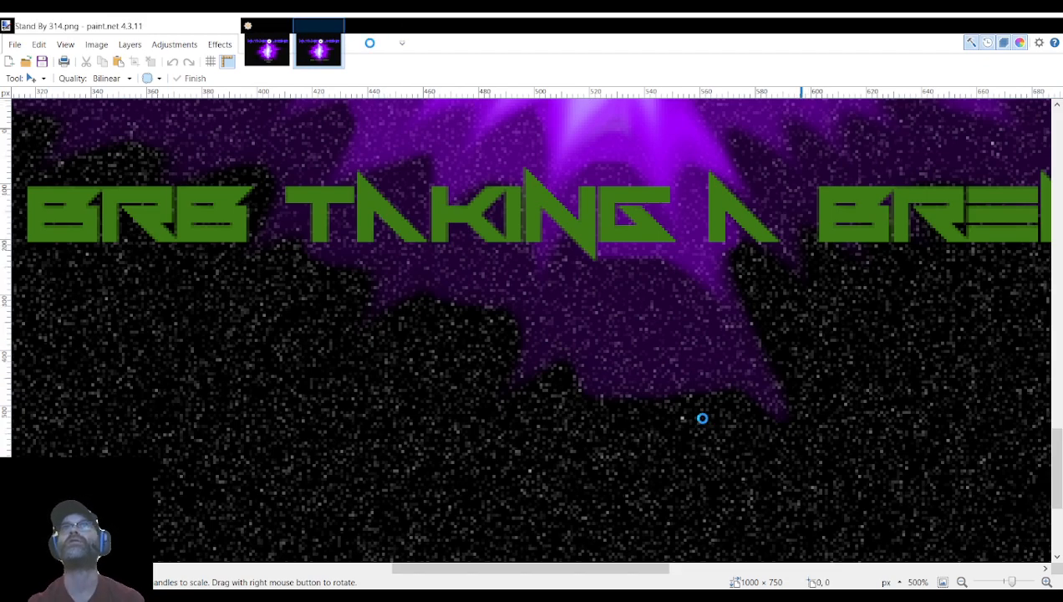
Paste the copied "2:" over the "3:" in Stand By 314.png, save it as Stand By 214.png and close it.
{"action": "key", "text": "ctrl+v"}
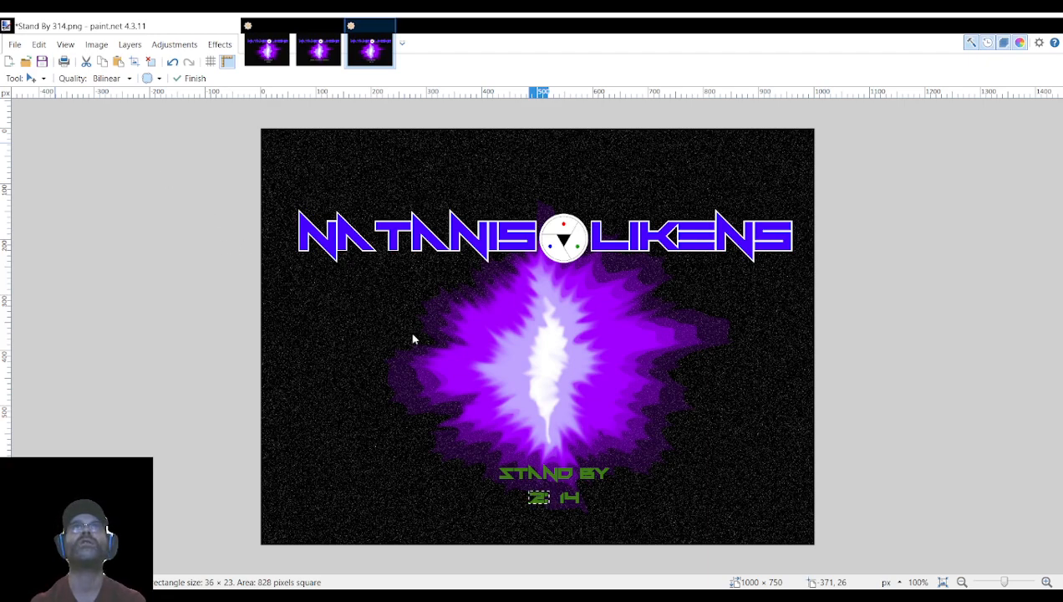
{"action": "key", "text": "ctrl+s"}
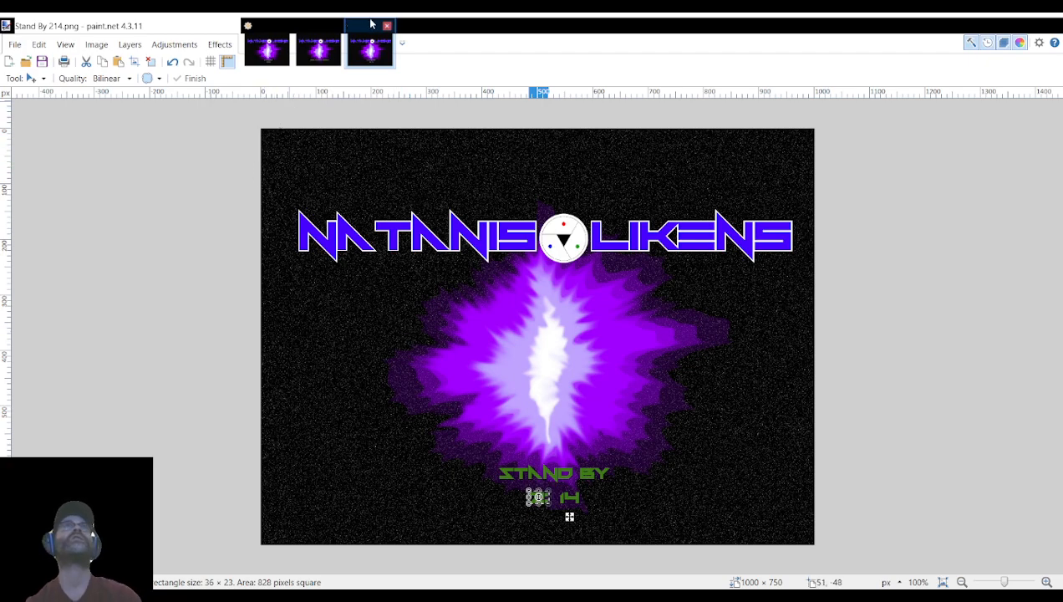
{"action": "left_click", "coordinate": [386, 26]}
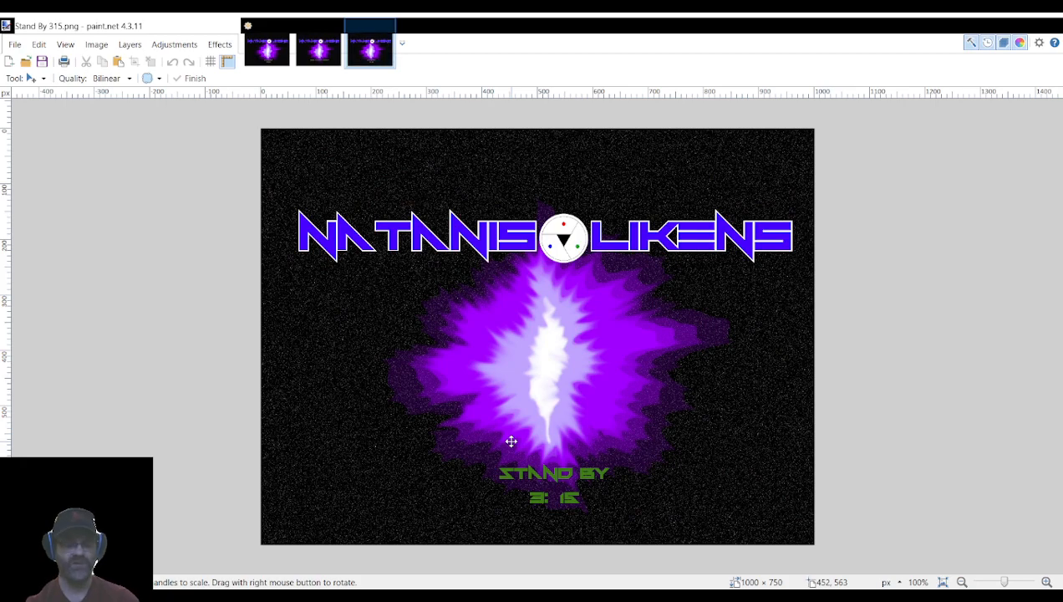
Paste the copied "2:" over the "3:" in Stand By 315.png, save it as Stand By 215.png and close it.
{"action": "key", "text": "ctrl+v"}
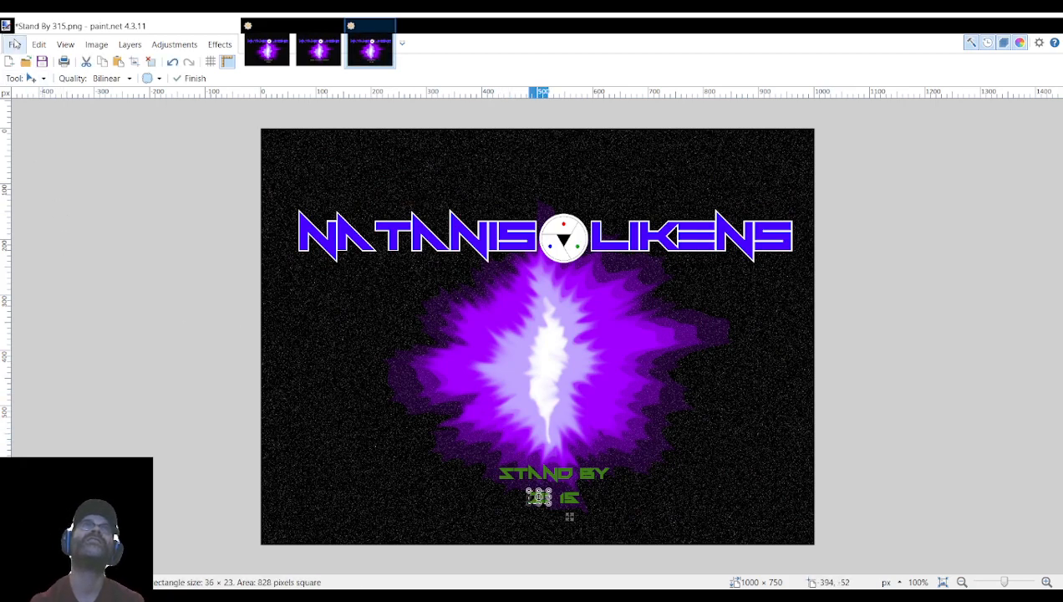
{"action": "key", "text": "Return"}
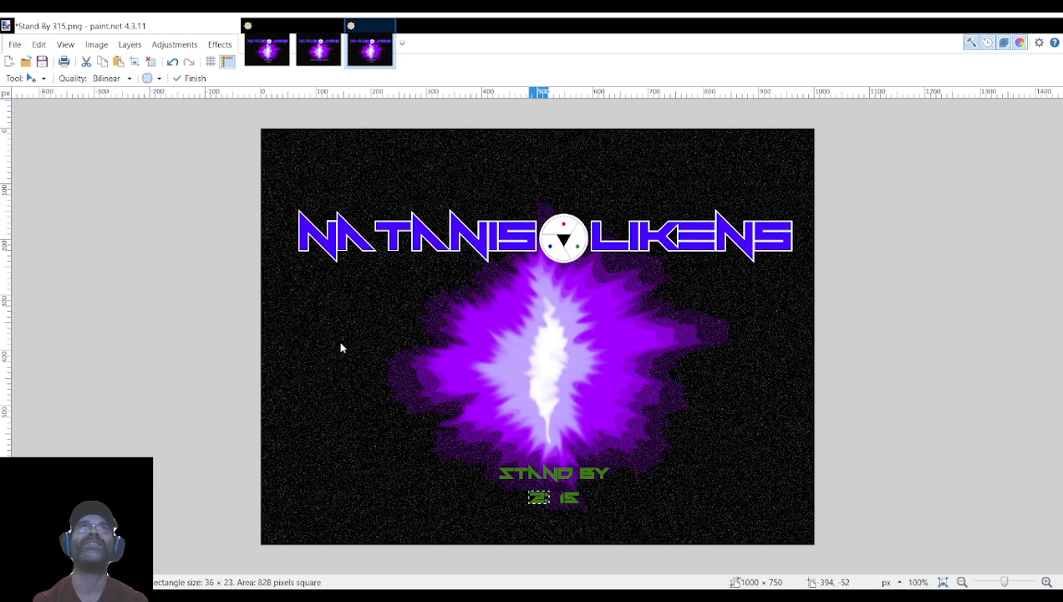
{"action": "key", "text": "ctrl+s"}
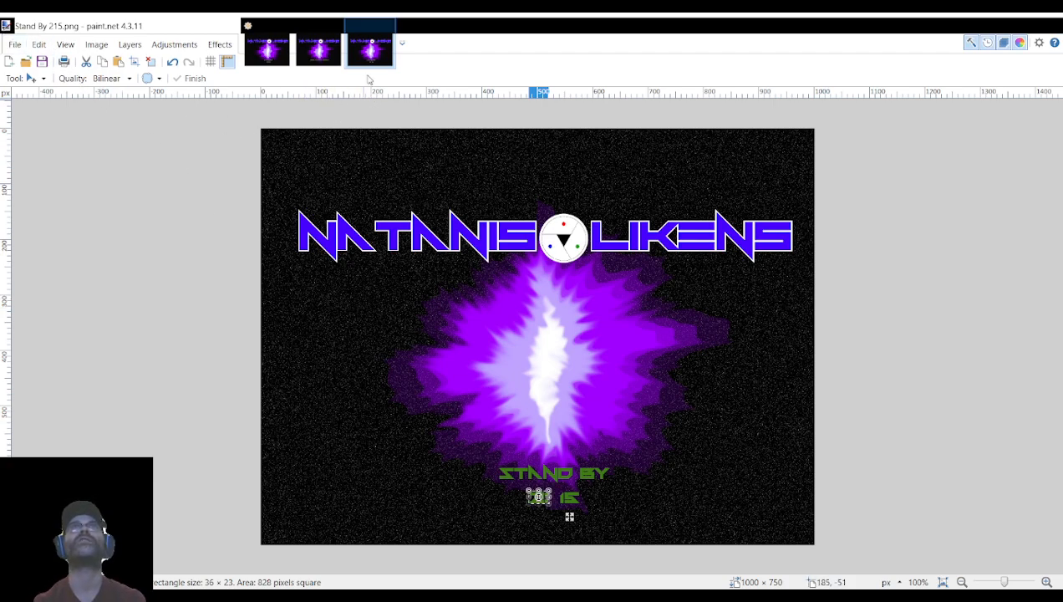
{"action": "left_click", "coordinate": [386, 26]}
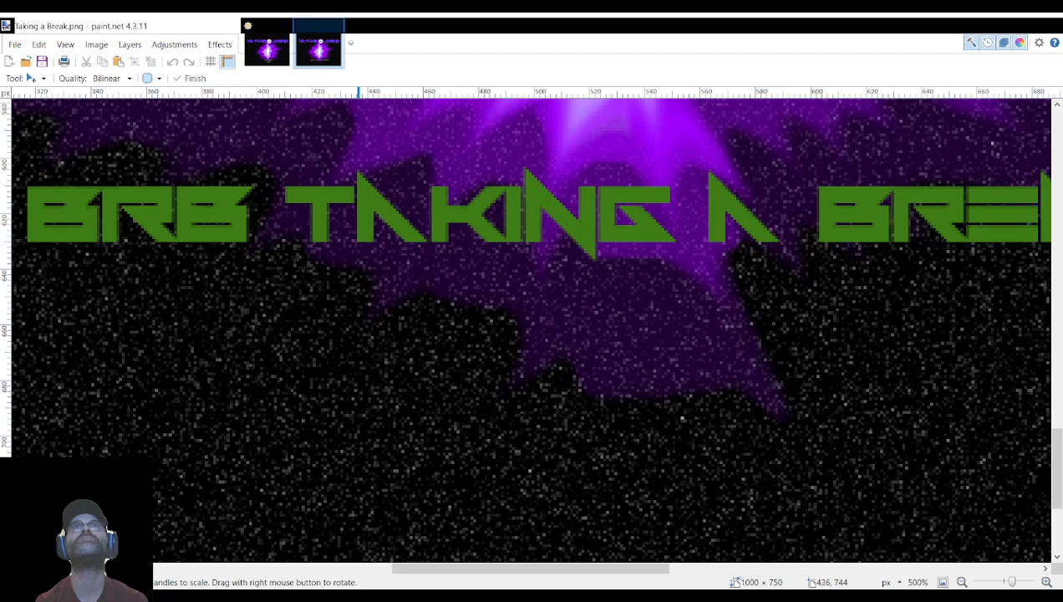
Open Stand By 316.png, paste the copied "2:" over the "3:" and save it as Stand By 216.png.
{"action": "double_click", "coordinate": [643, 444]}
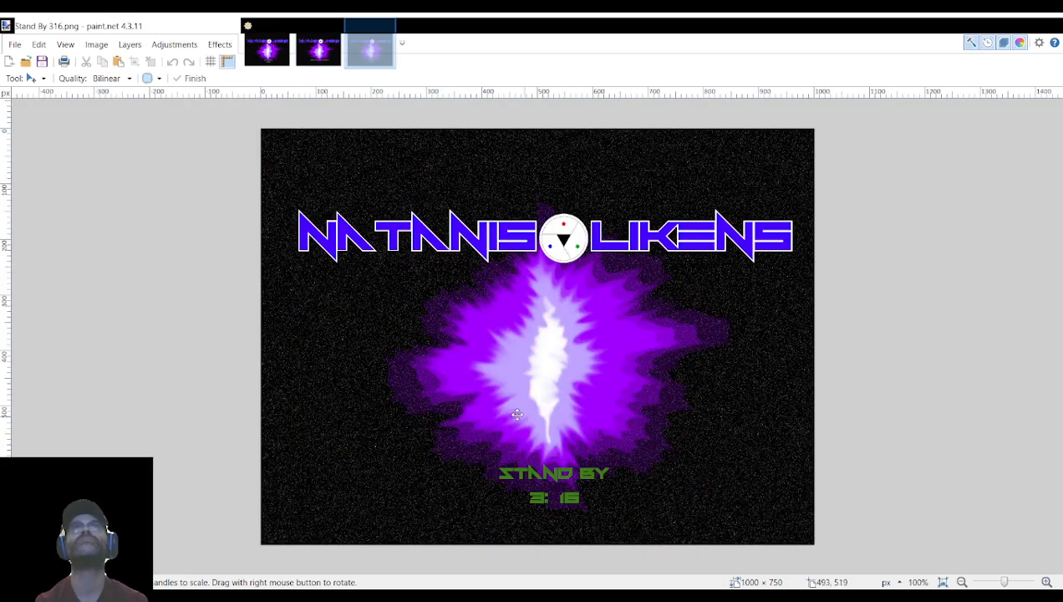
{"action": "key", "text": "Delete"}
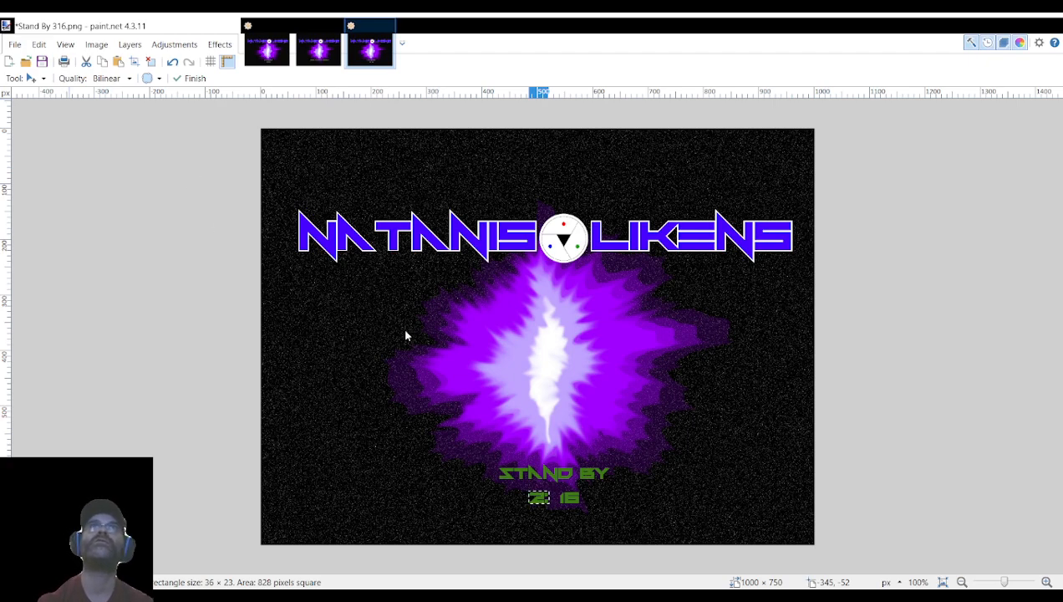
{"action": "key", "text": "ctrl+s"}
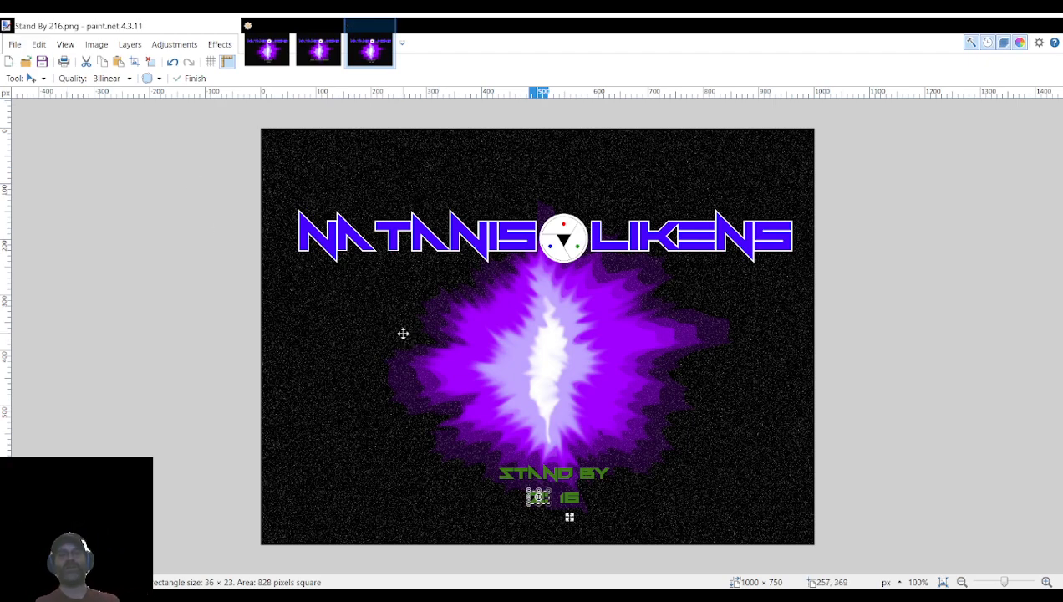